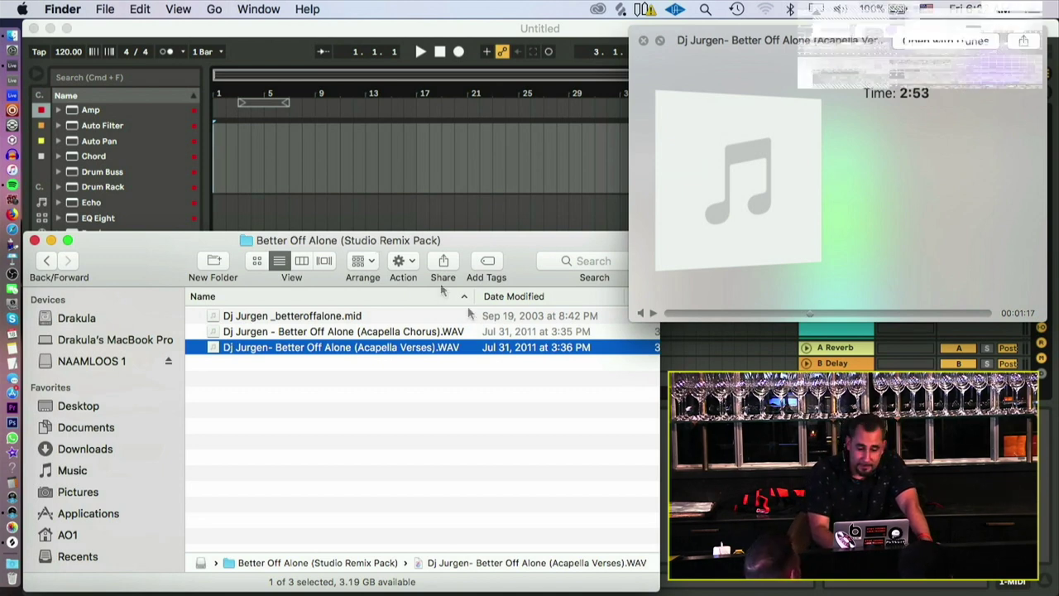
Step: Switch to Splice, filter the downloaded samples by kicks and preview CAS_MT_Kick_15.wav with the volume raised
drag(466, 259, 498, 263)
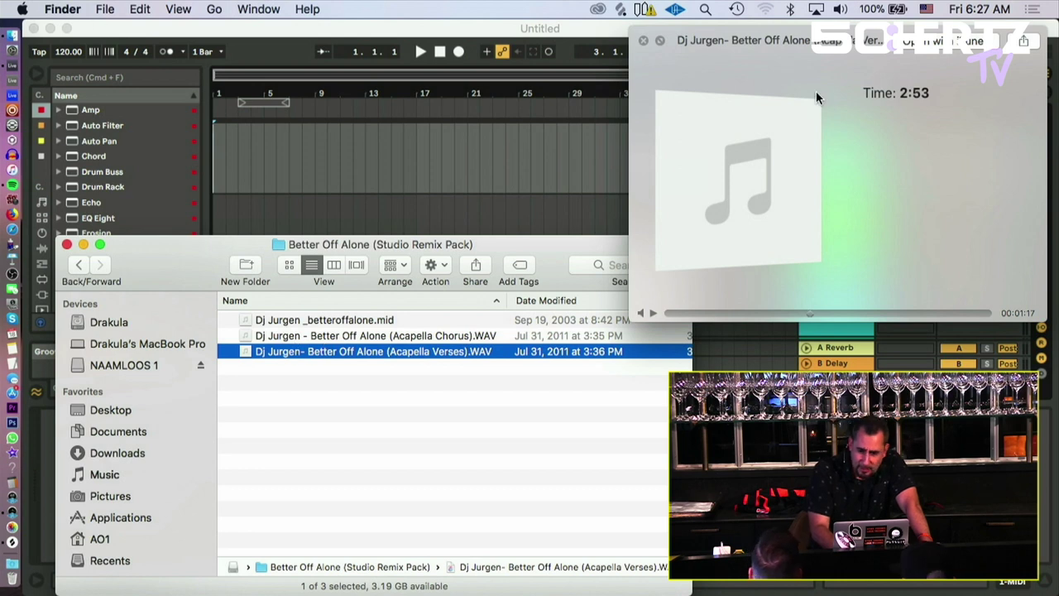
drag(863, 45, 691, 62)
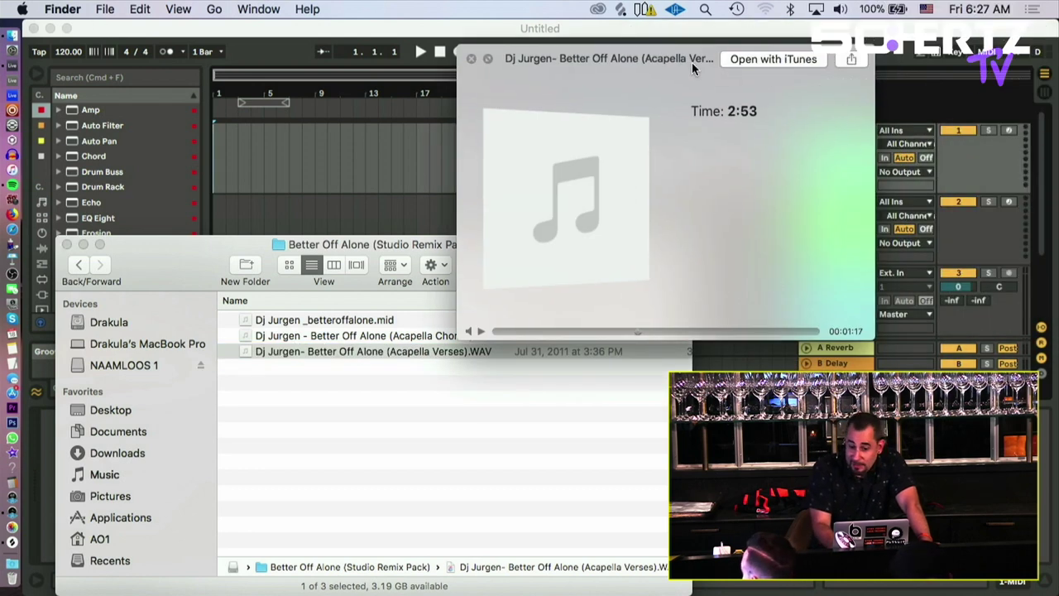
click(620, 9)
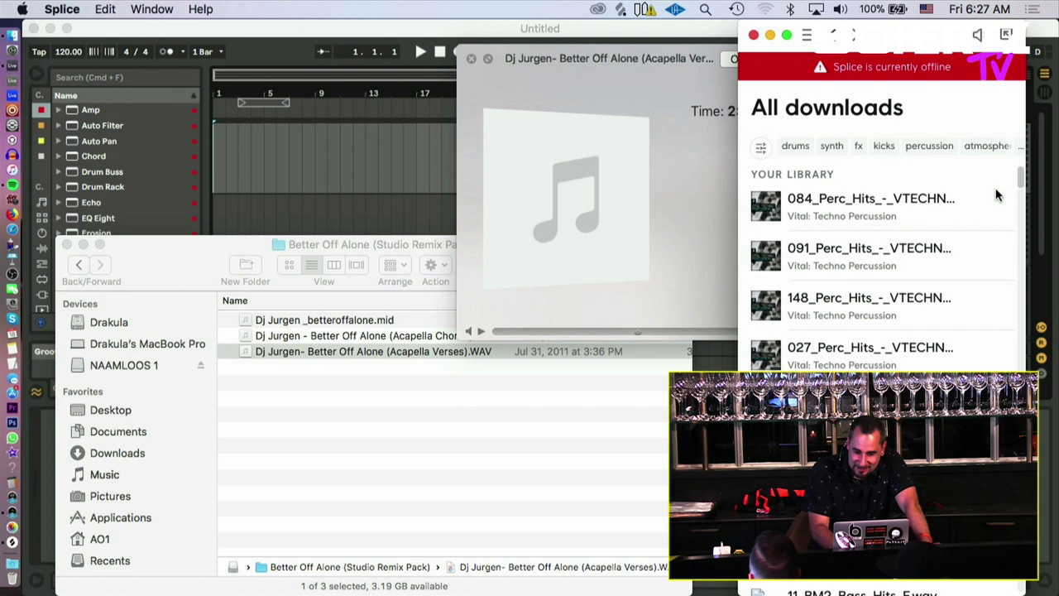
scroll(972, 306, down, 5)
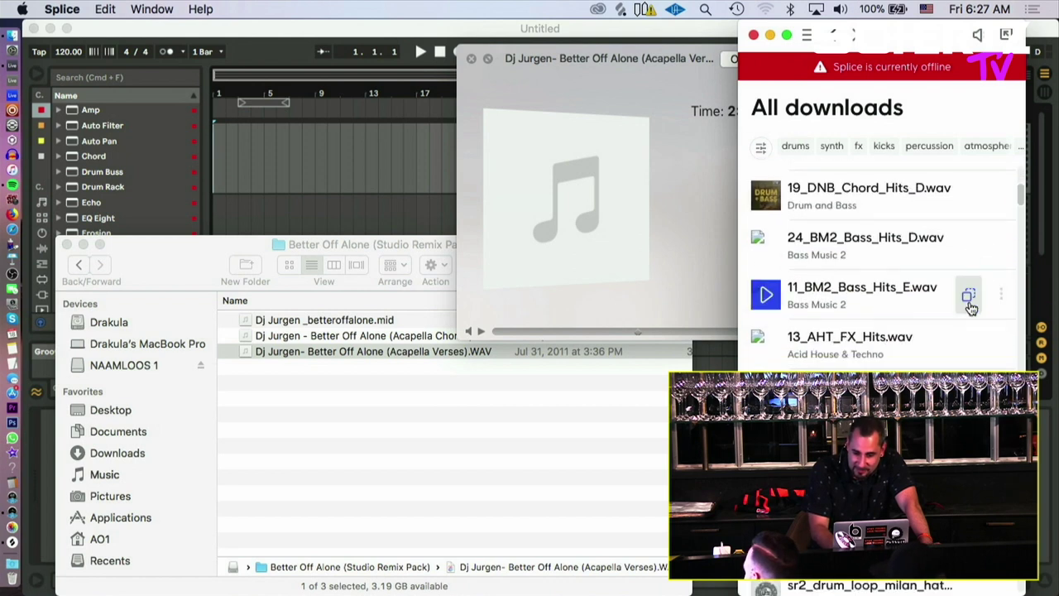
scroll(856, 356, down, 3)
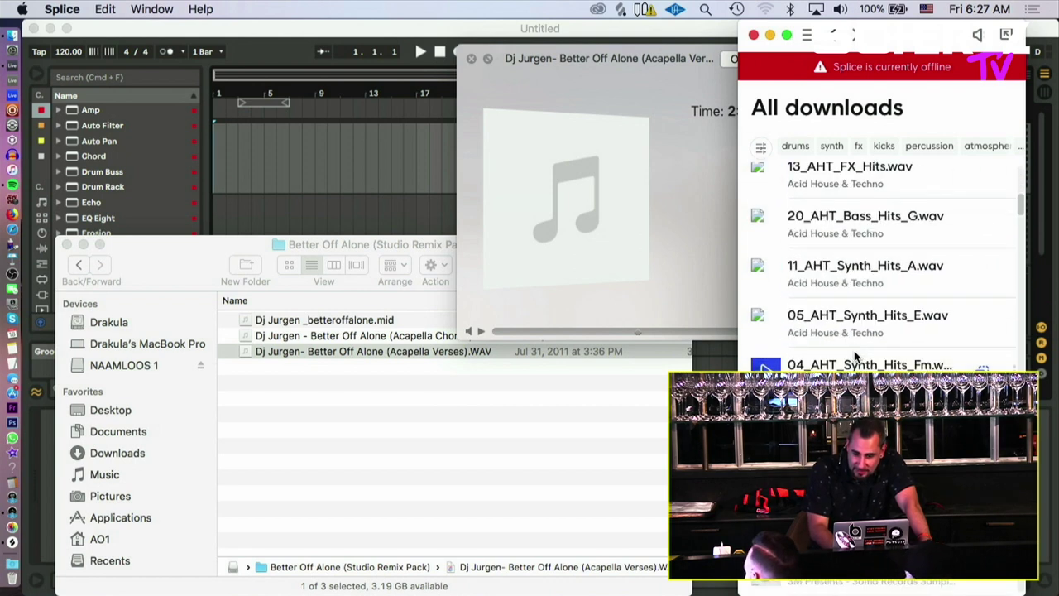
scroll(855, 356, down, 3)
scroll(855, 355, up, 12)
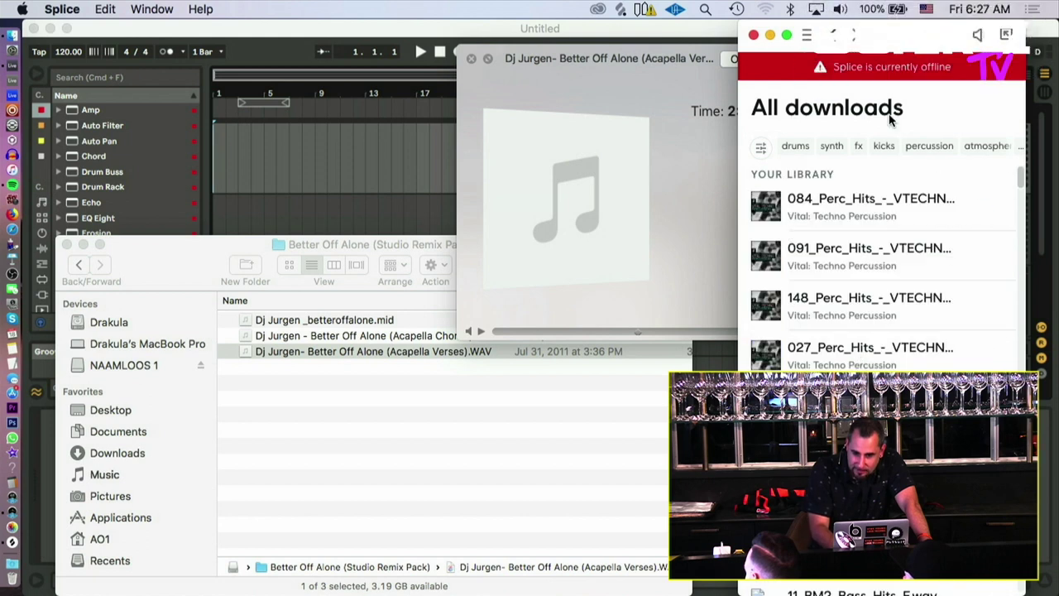
click(883, 148)
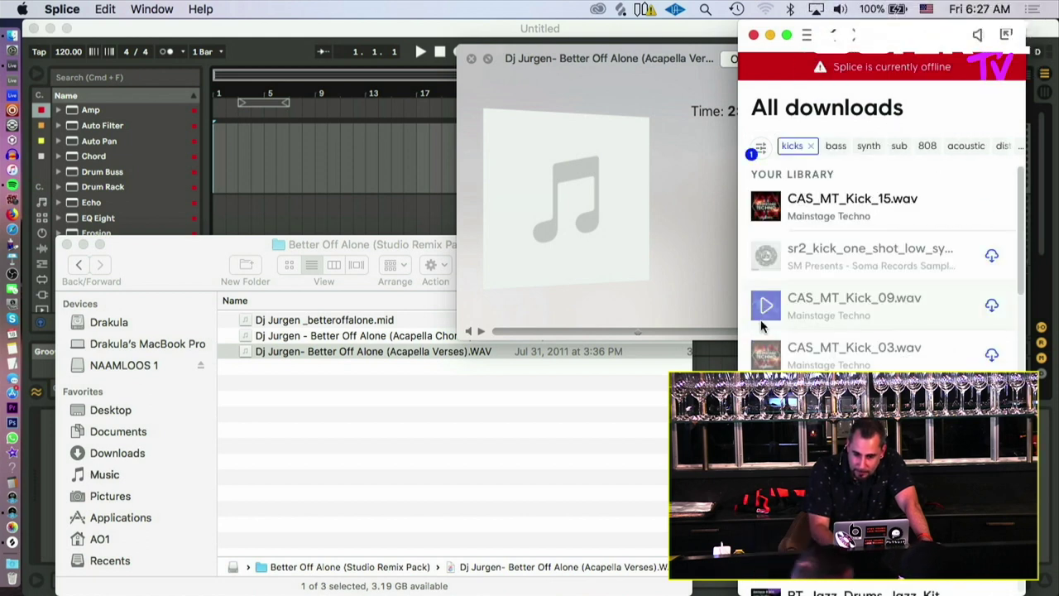
click(768, 205)
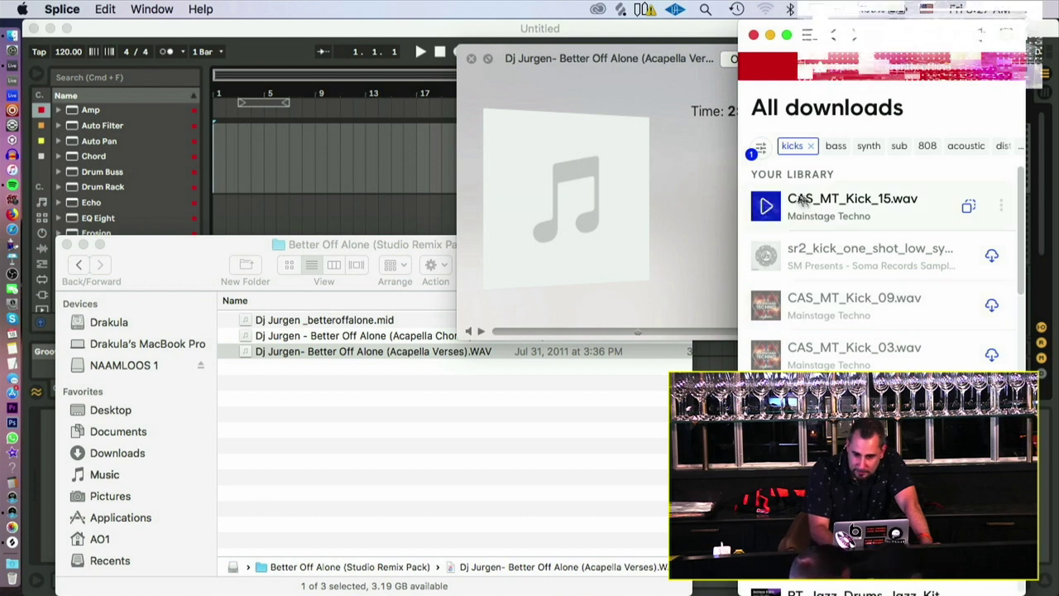
key(XF86AudioRaiseVolume)
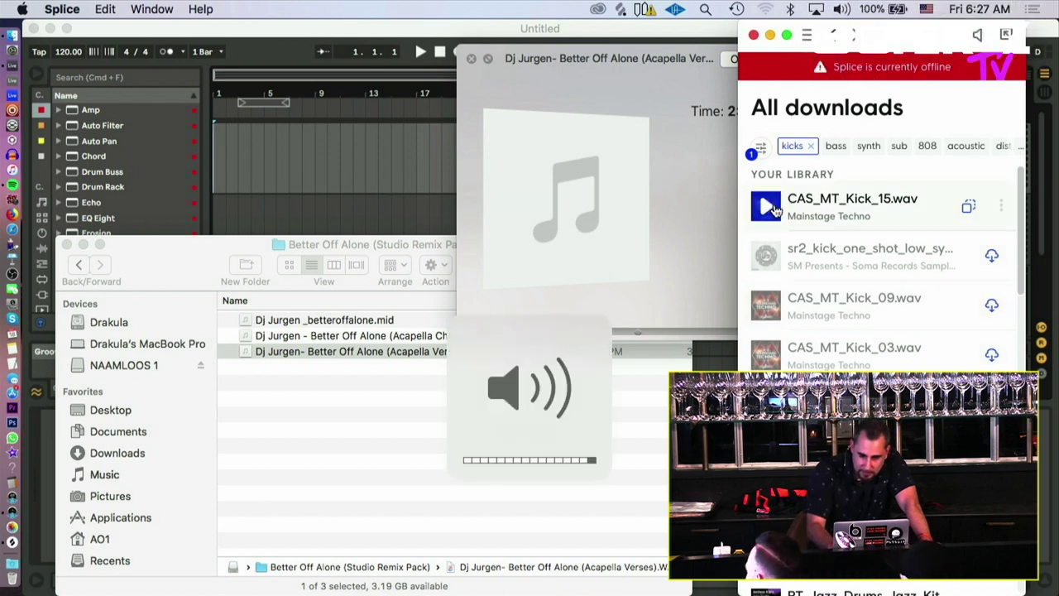
Step: Place the att_kick_sub sample from Splice on the first audio track at bar 3 in Live and play it
scroll(773, 211, down, 5)
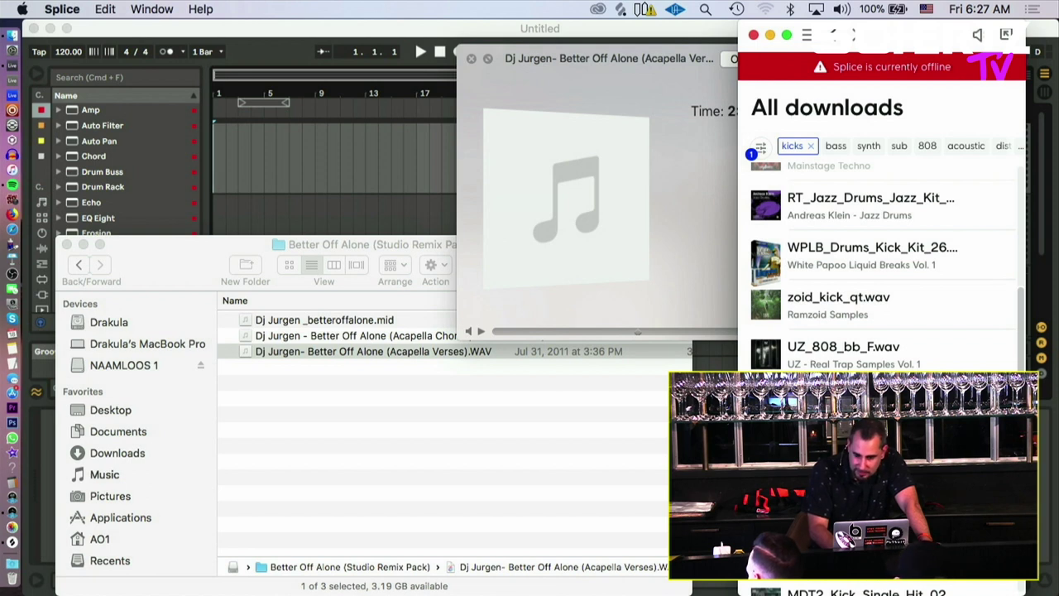
drag(779, 366, 237, 145)
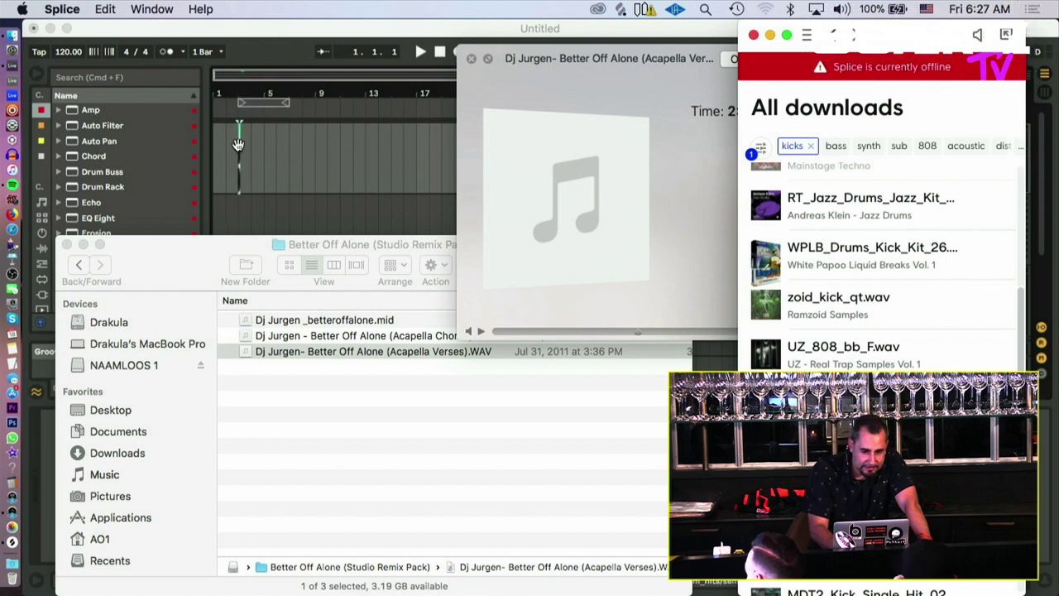
click(229, 76)
key(space)
key(space)
key(space)
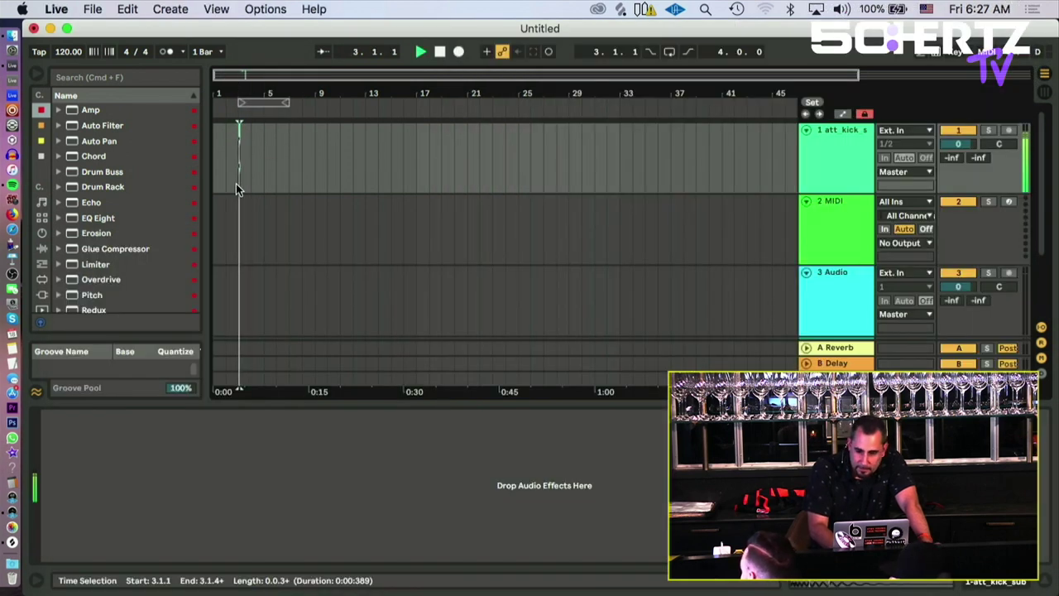
key(space)
Step: Set the project tempo to 134 BPM
drag(226, 91, 226, 147)
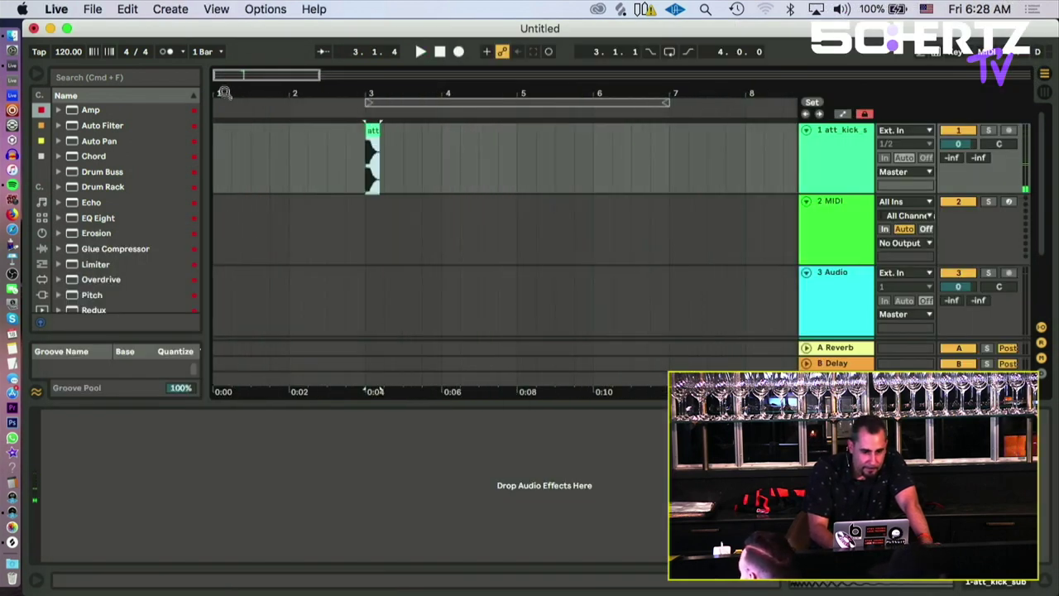
click(65, 47)
key(Up)
key(Up)
key(Up)
key(Up)
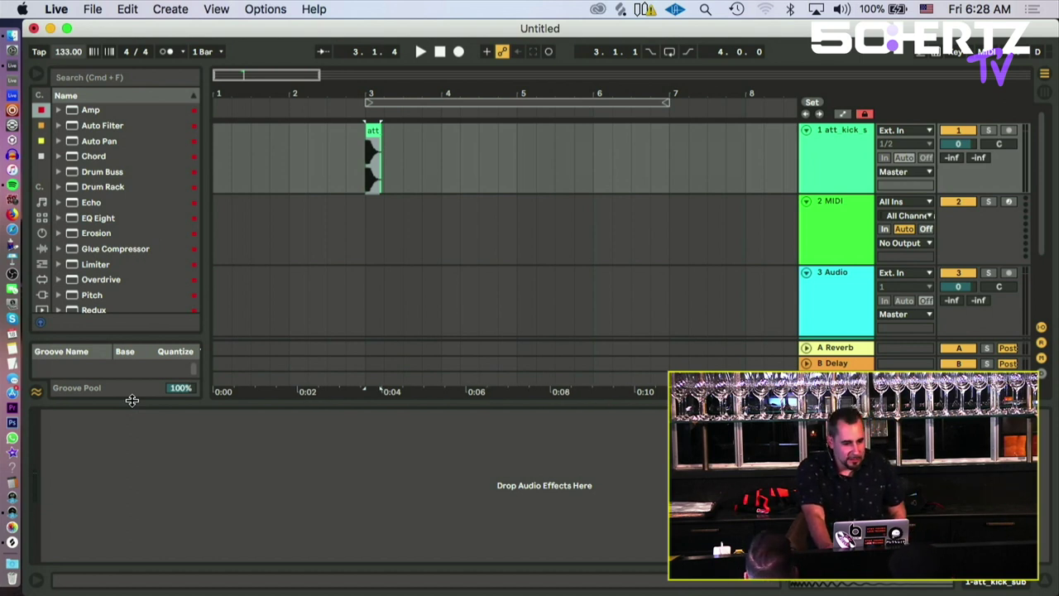
Step: Move the kick clip to the start of bar 1 and shift the four-bar loop region to start there
drag(372, 131, 219, 132)
drag(540, 103, 388, 102)
drag(439, 145, 275, 132)
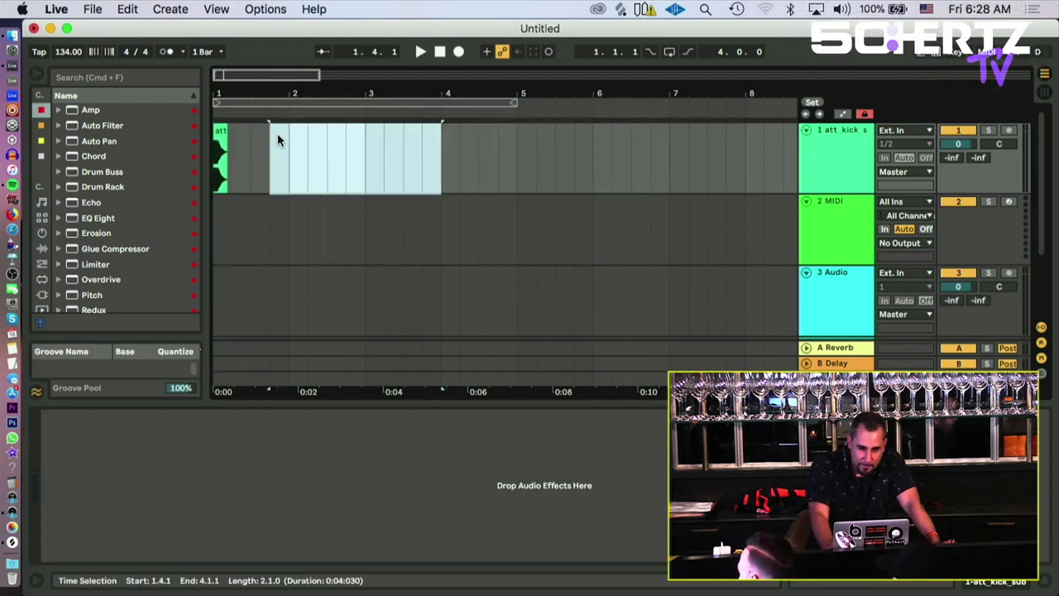
Step: Duplicate the kick clip at one-bar intervals onto bars 2, 3 and 4 and play the result
click(220, 132)
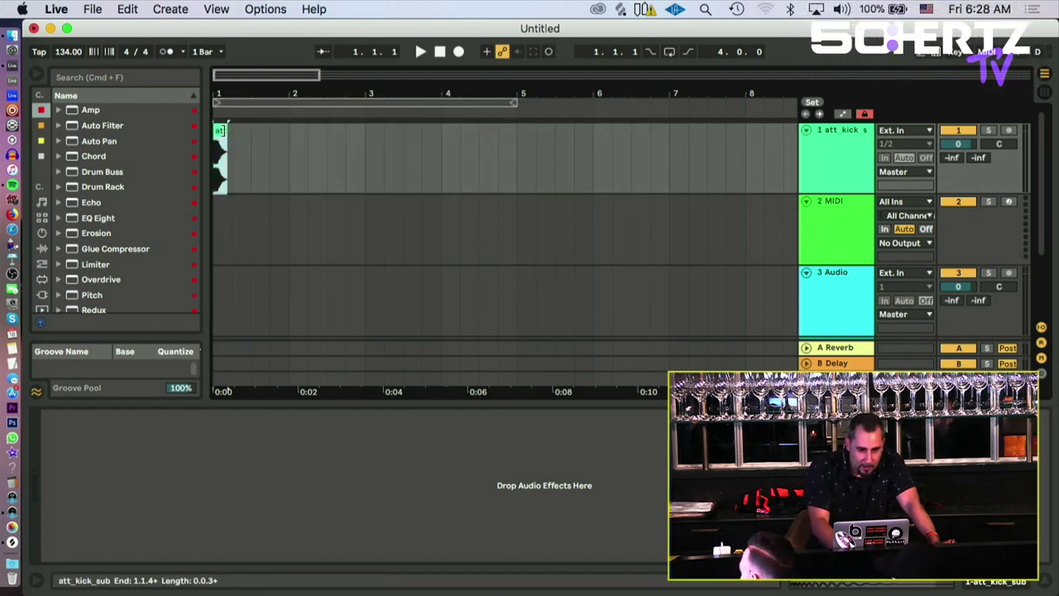
drag(226, 132, 343, 155)
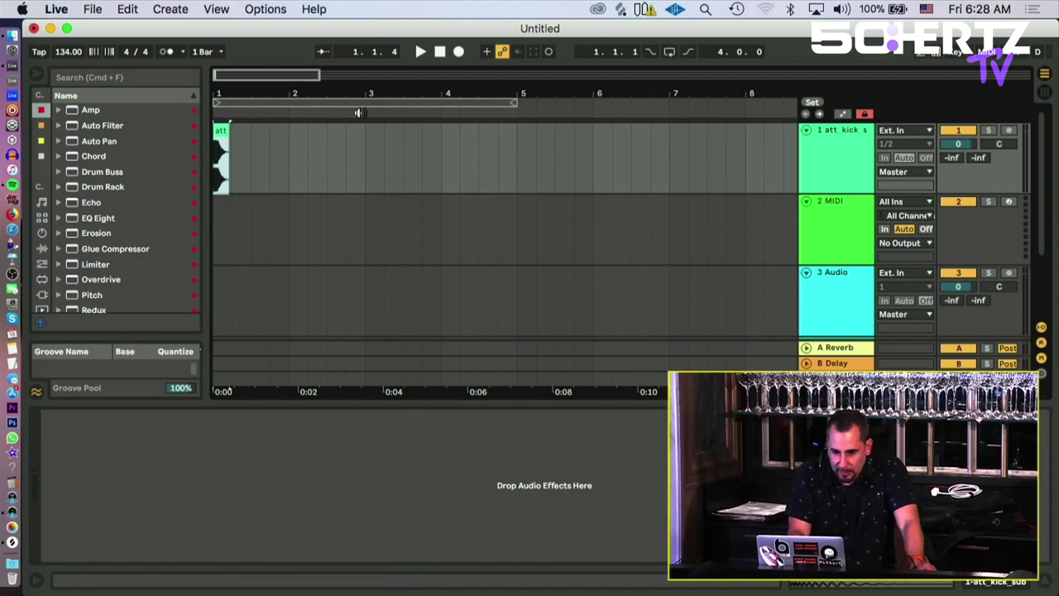
key(super+d)
key(super+d)
key(super+d)
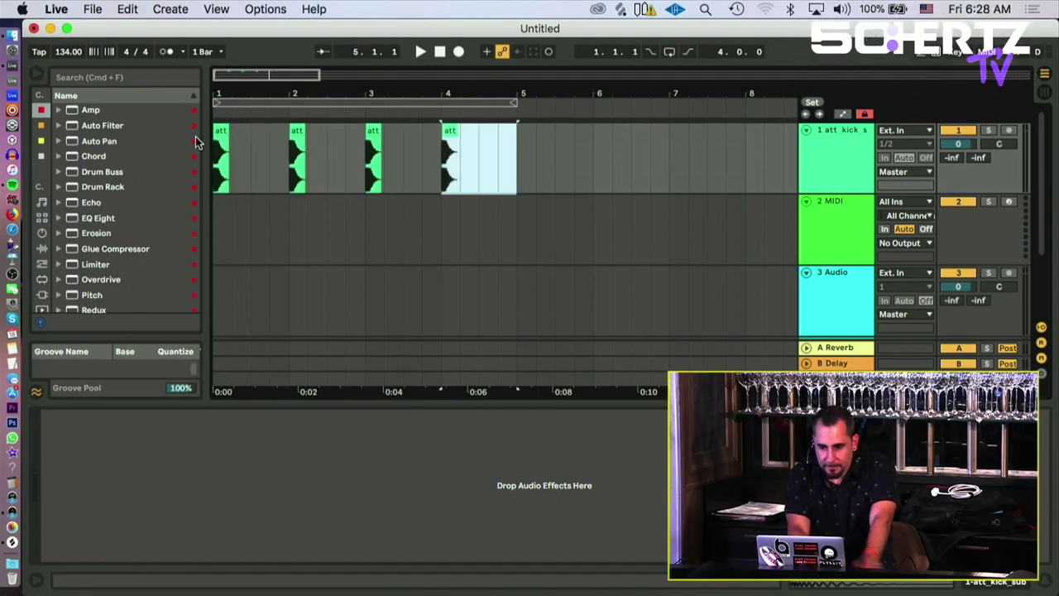
key(space)
key(space)
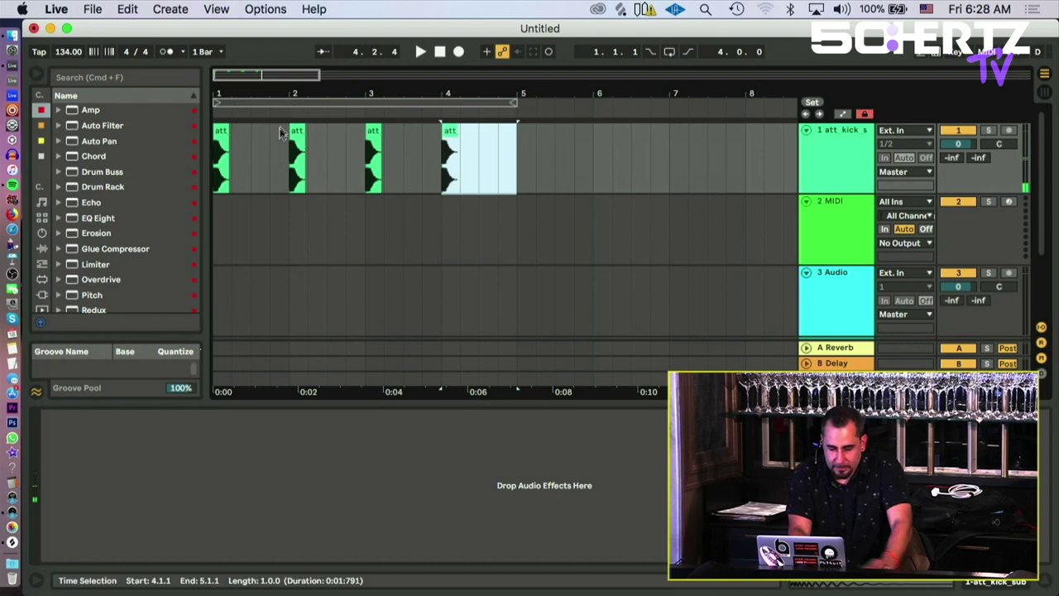
Step: Move the three duplicated kick clips onto beats 2, 3 and 4 of bar 1
click(299, 131)
drag(299, 130, 238, 131)
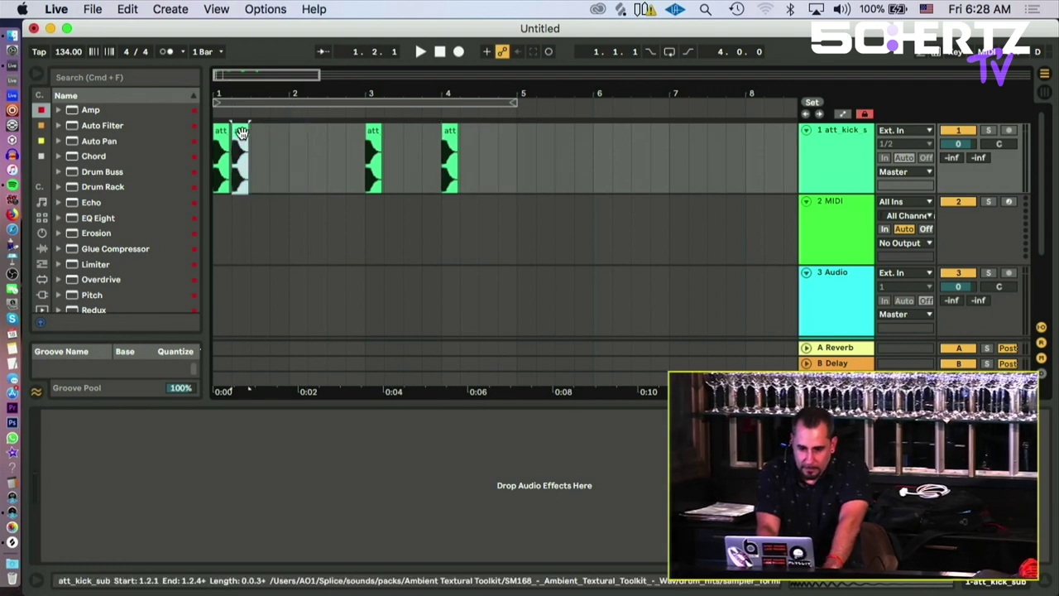
click(402, 161)
click(372, 132)
drag(370, 132, 257, 149)
drag(449, 132, 282, 136)
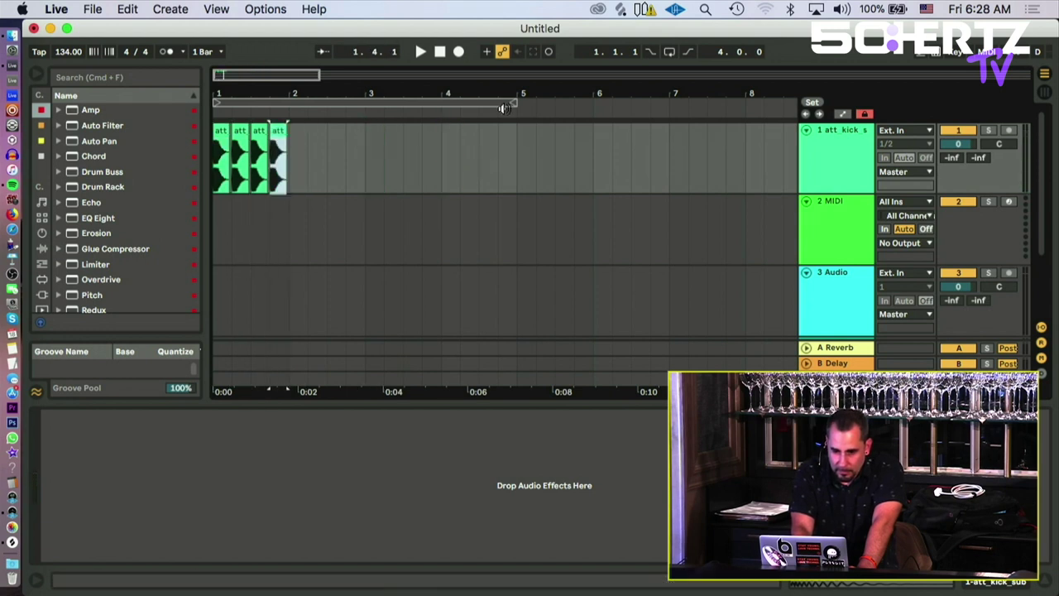
Step: Loop only bar 1 and play the four-beat kick pattern
drag(507, 104, 291, 104)
key(super+l)
key(space)
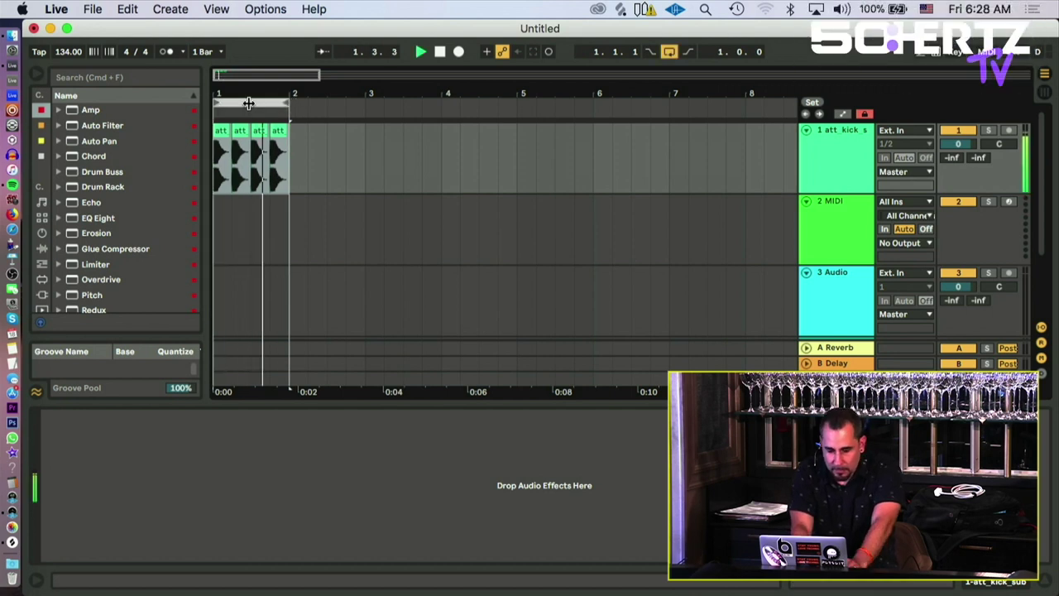
Step: Duplicate the one-bar kick pattern to fill four bars and extend the loop region to the start of bar 5
key(super+d)
key(super+d)
drag(288, 102, 516, 101)
key(space)
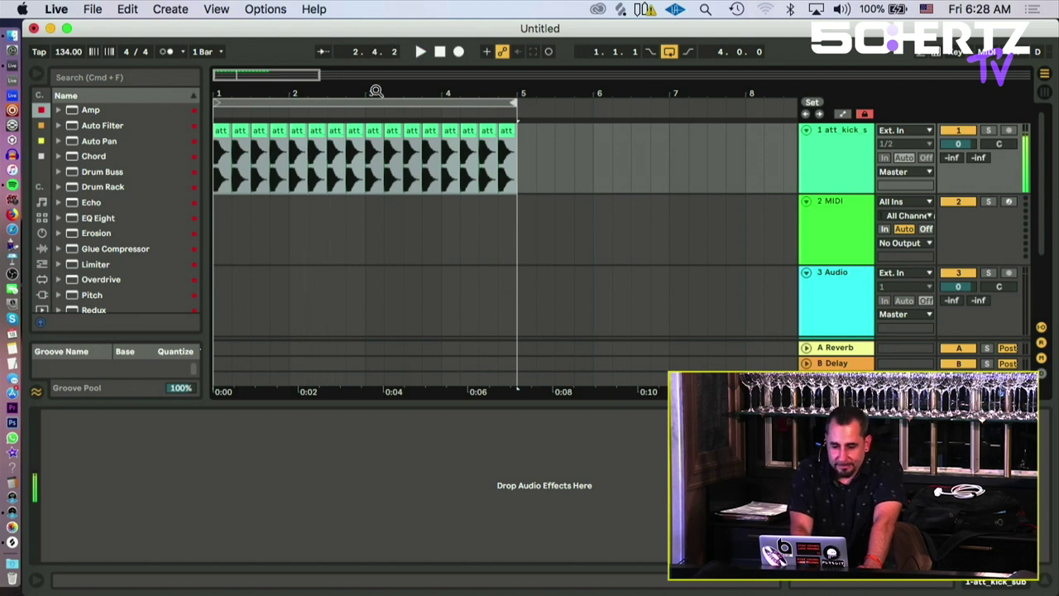
Step: Import Dj Jurgen _betteroffalone.mid from Finder into the arrangement from bar 1, declining its tempo and time signature data
click(11, 35)
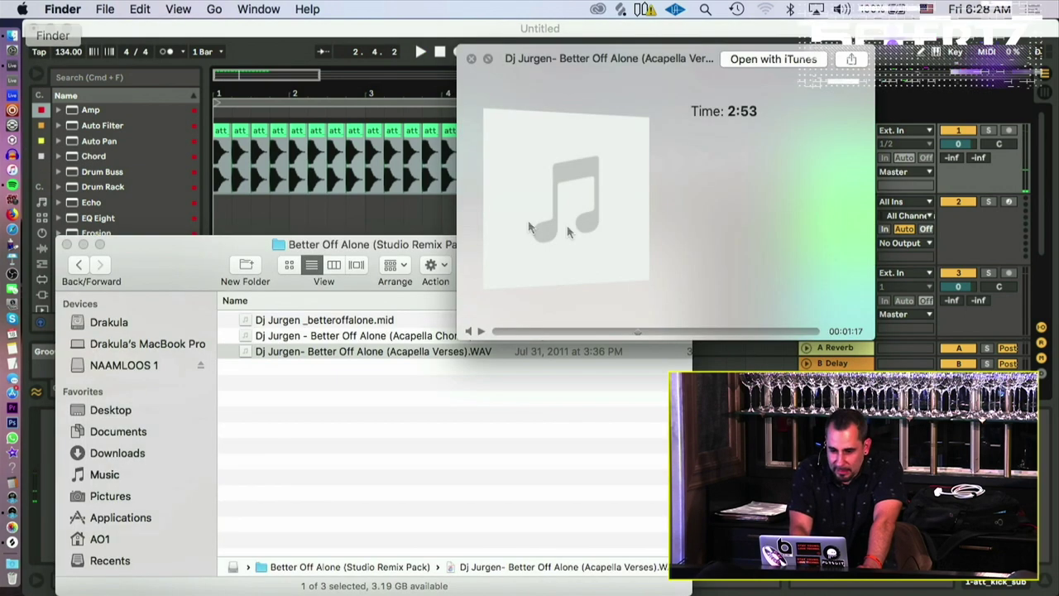
drag(238, 245, 324, 401)
drag(488, 466, 213, 243)
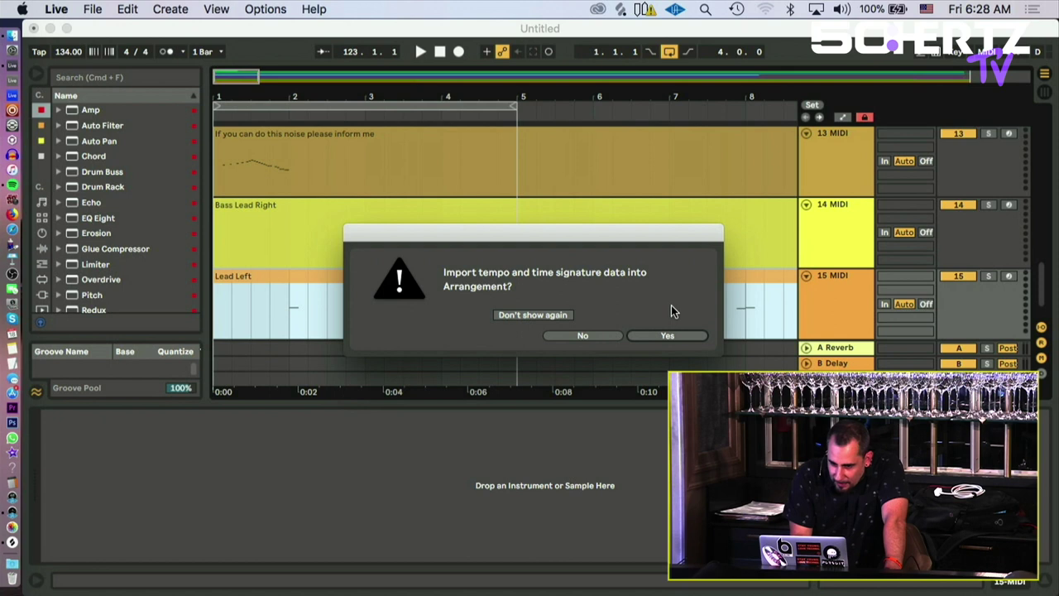
click(584, 335)
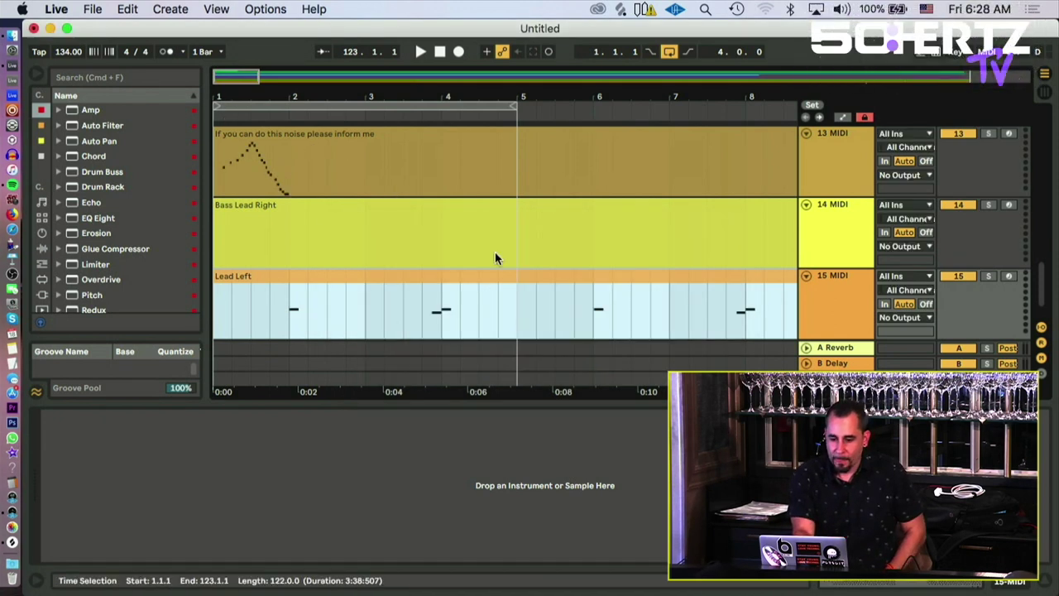
Step: Collapse the detail area to enlarge the arrangement and show the tracks' automation controls
scroll(495, 251, down, 2)
drag(635, 403, 635, 574)
scroll(868, 314, up, 10)
scroll(866, 315, up, 6)
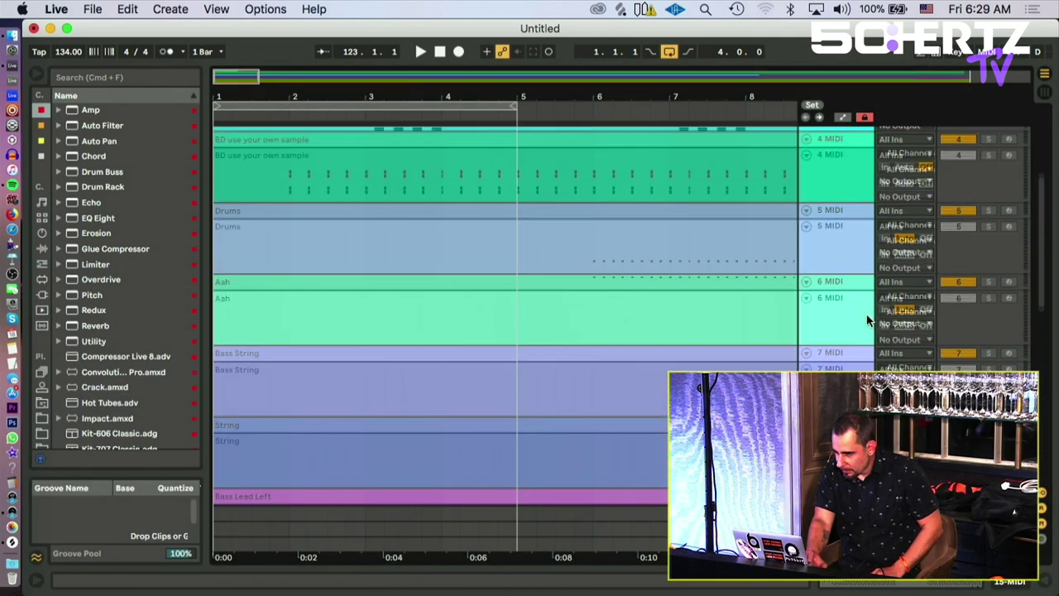
click(844, 117)
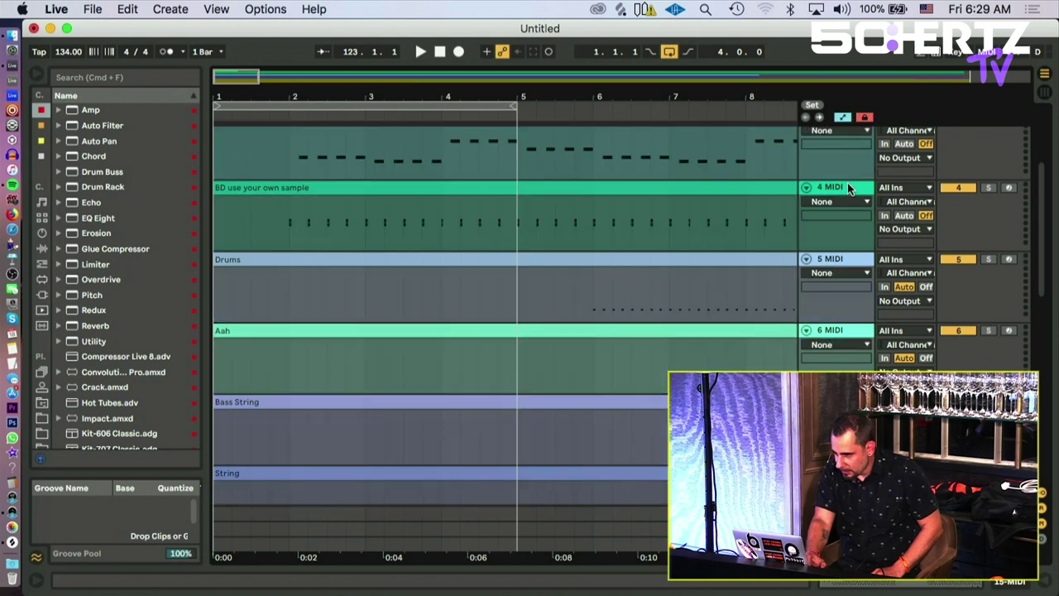
Step: Examine the imported MIDI tracks over the full length of the arrangement
scroll(847, 183, down, 5)
scroll(847, 183, up, 8)
scroll(847, 183, up, 2)
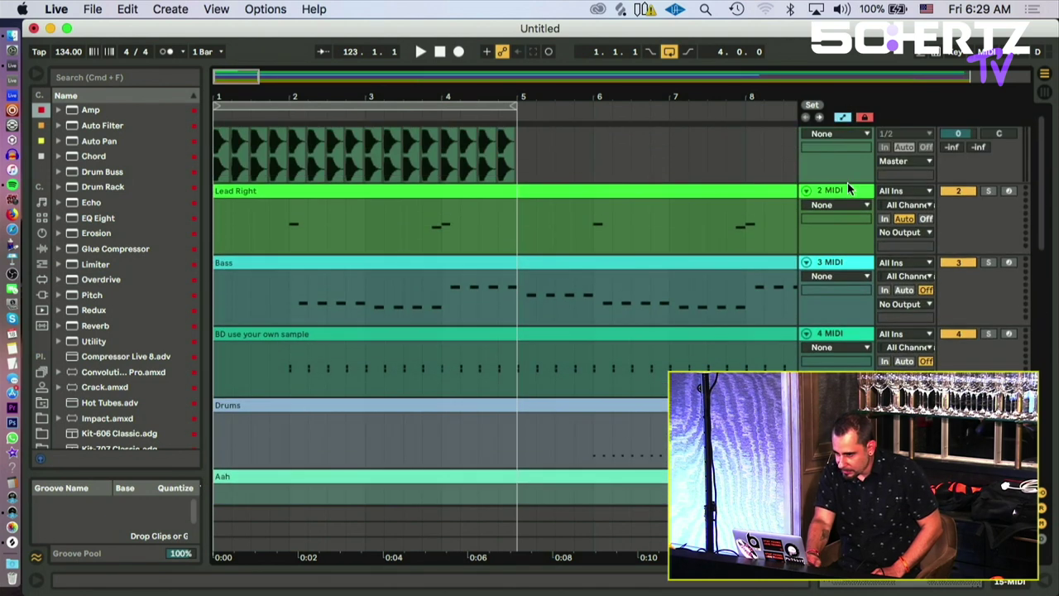
drag(412, 89, 412, 29)
scroll(530, 298, down, 10)
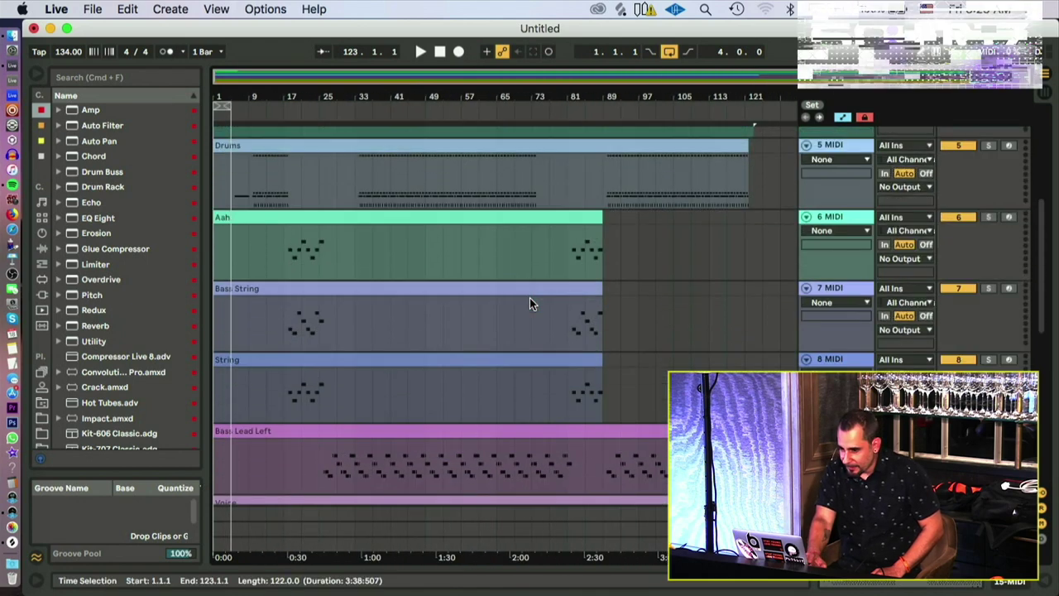
scroll(529, 303, up, 15)
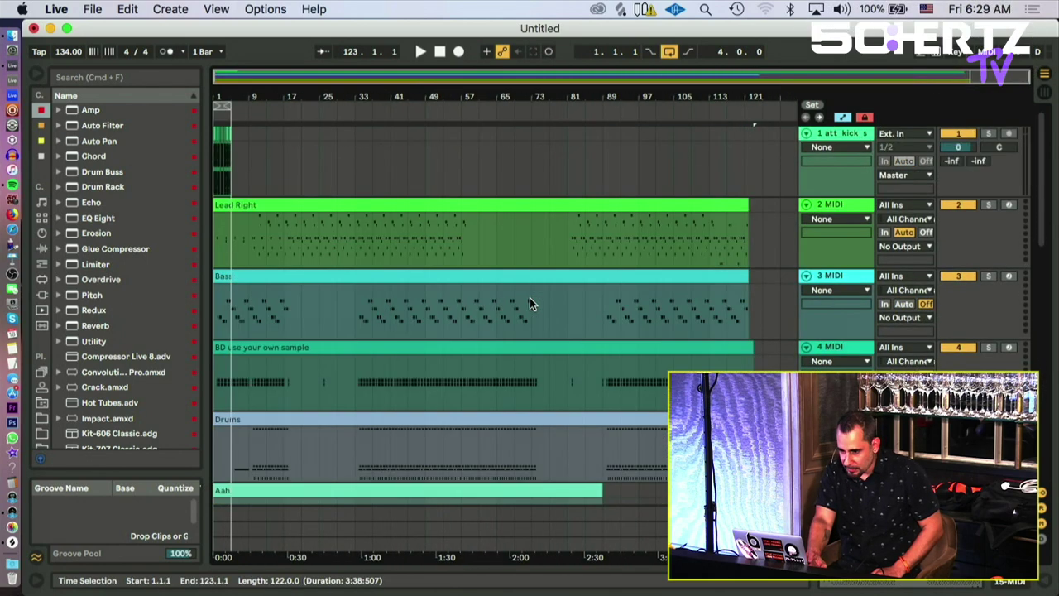
Step: Load the tal-bassline-101 instrument onto the Bass MIDI track, widening the browser to show full device names
scroll(145, 258, down, 5)
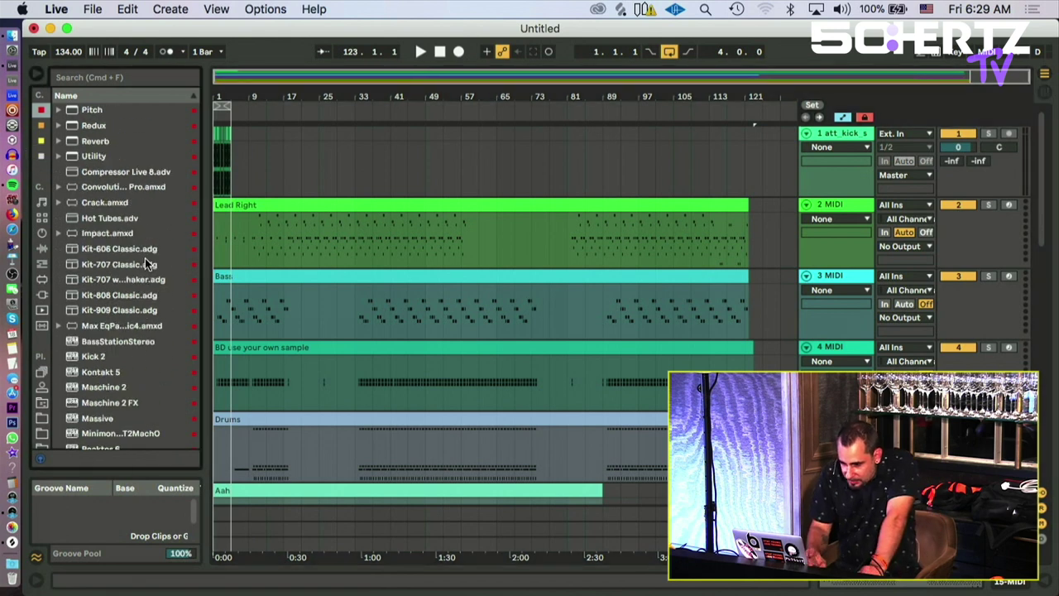
scroll(145, 258, down, 5)
scroll(145, 259, up, 8)
scroll(145, 258, down, 5)
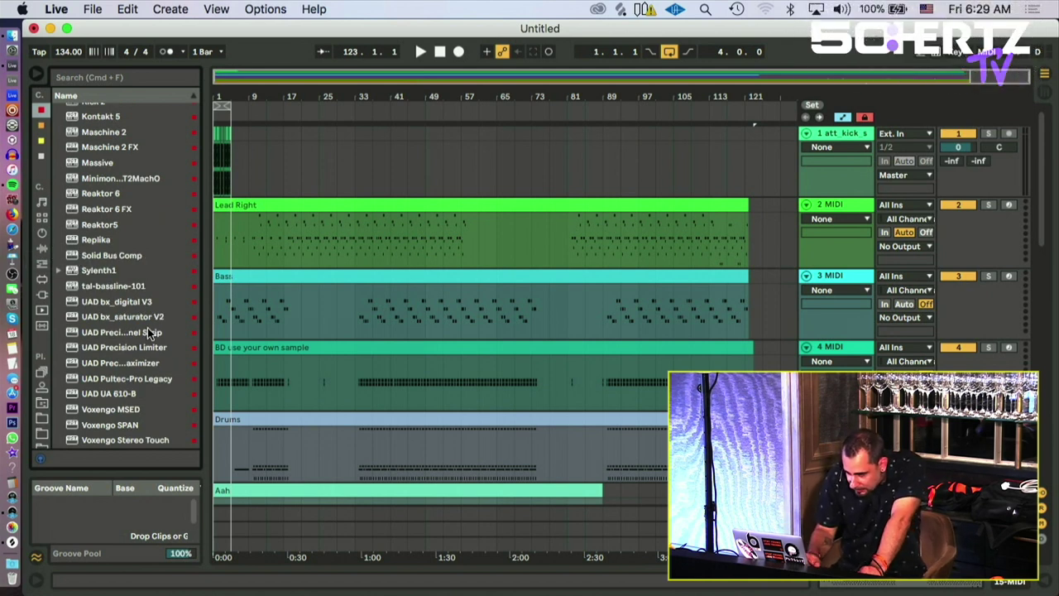
drag(202, 346, 240, 338)
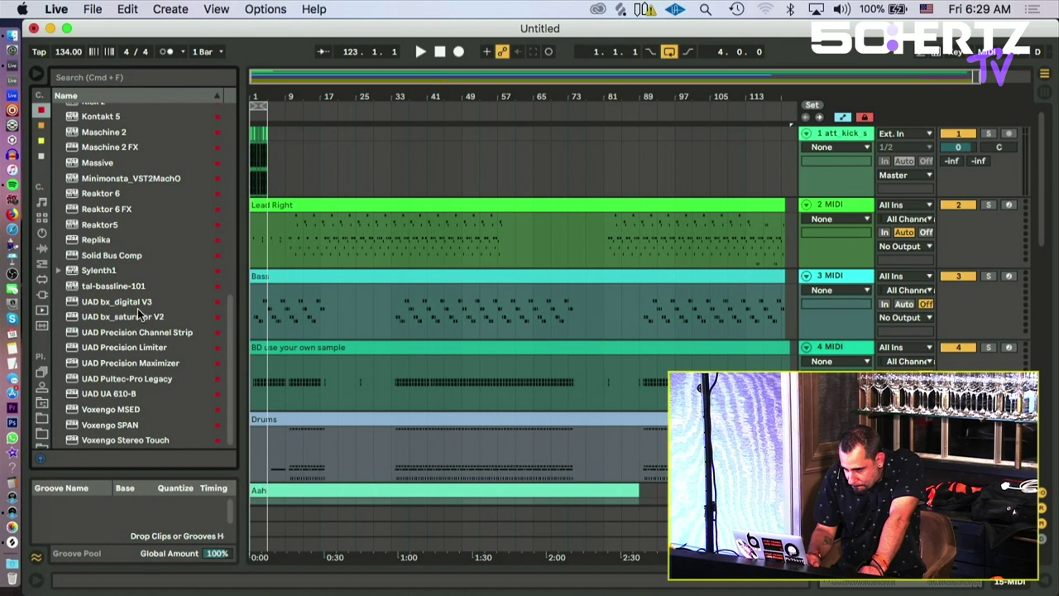
click(109, 285)
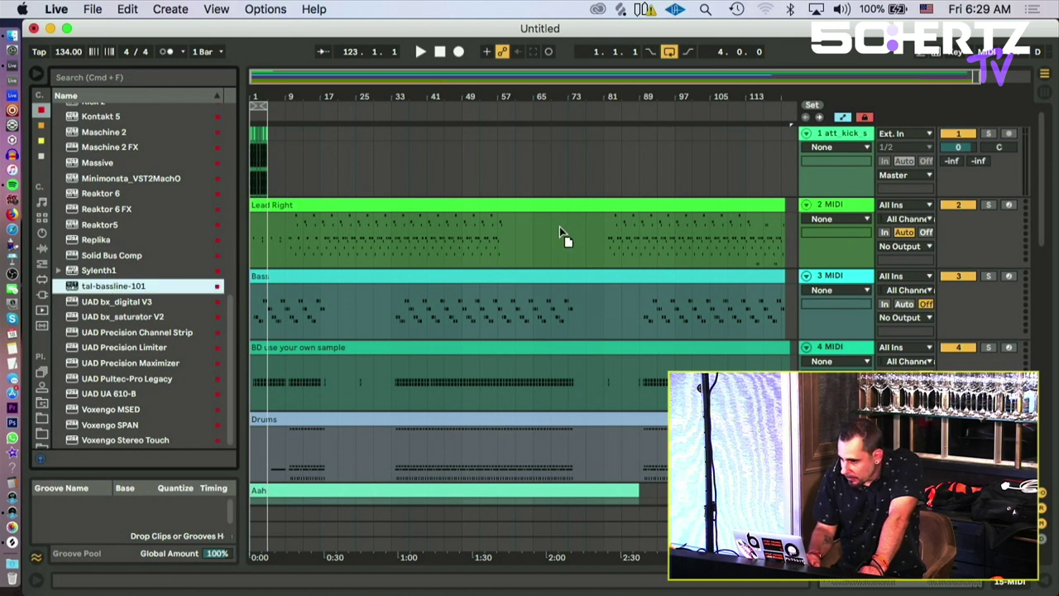
drag(443, 246, 423, 303)
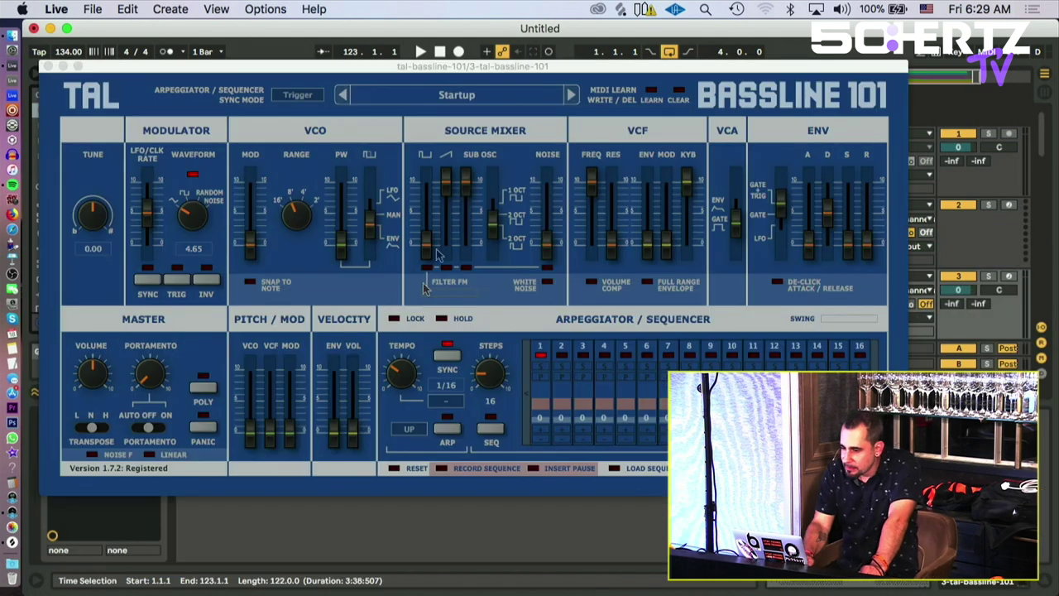
Step: Play the bass part from bar 37 and audition successive Bassline 101 presets up to FN-Glasviper
drag(436, 73, 532, 445)
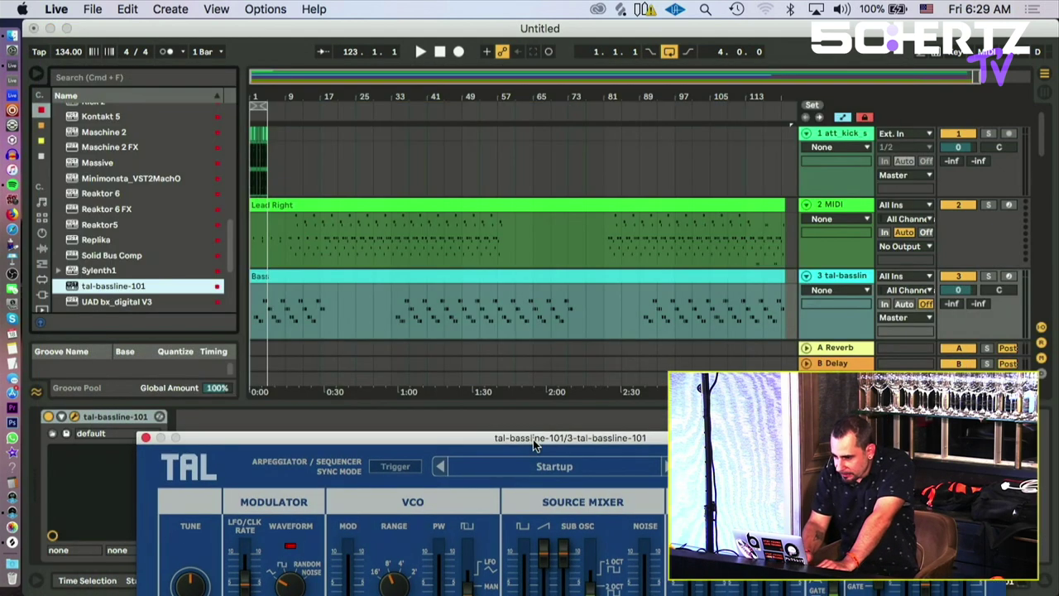
click(417, 314)
key(space)
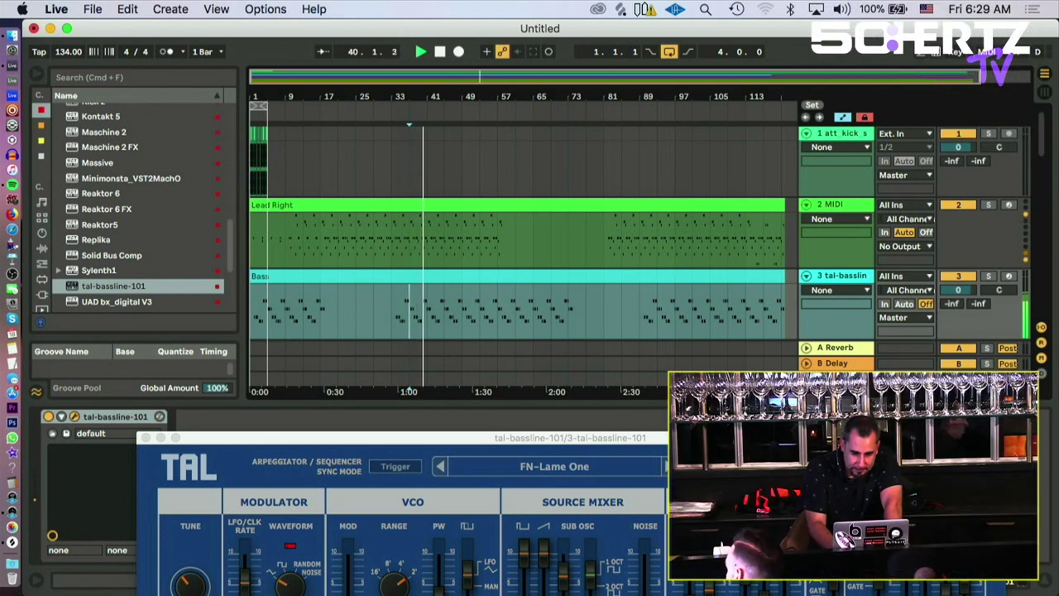
click(670, 466)
click(670, 465)
click(670, 465)
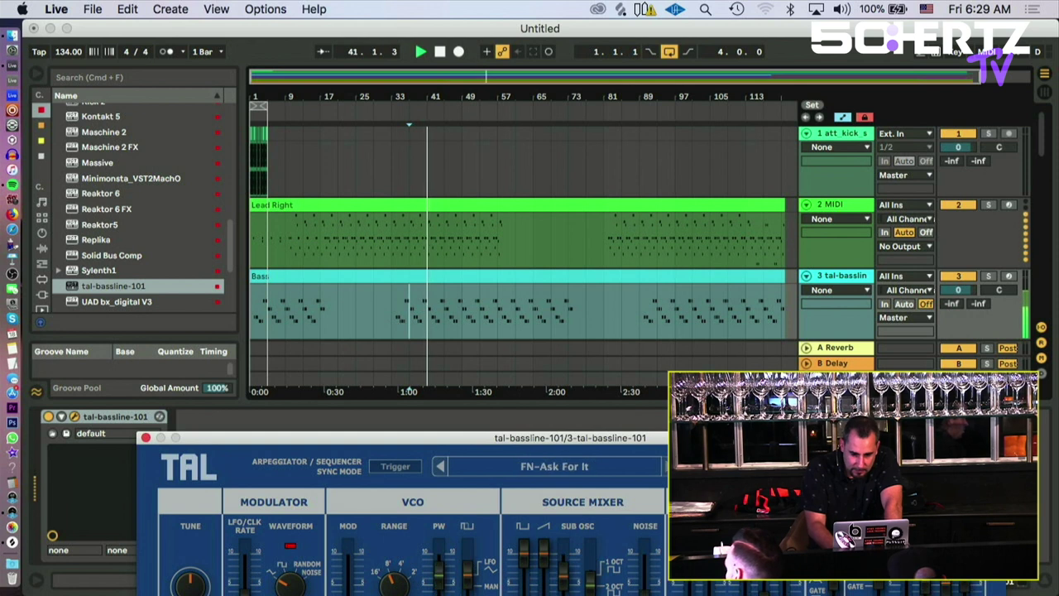
drag(632, 437, 633, 71)
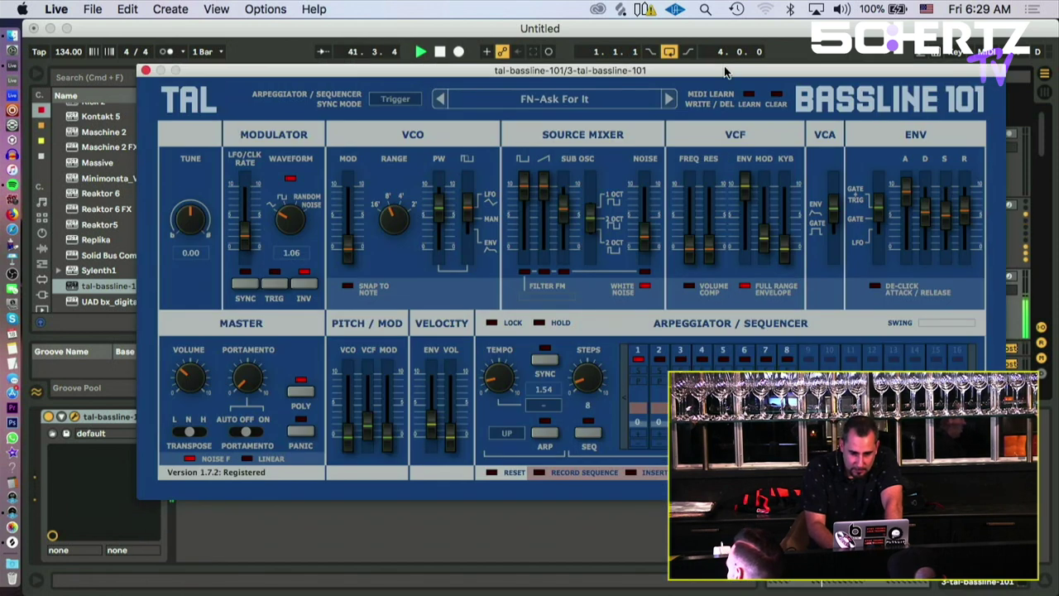
click(669, 99)
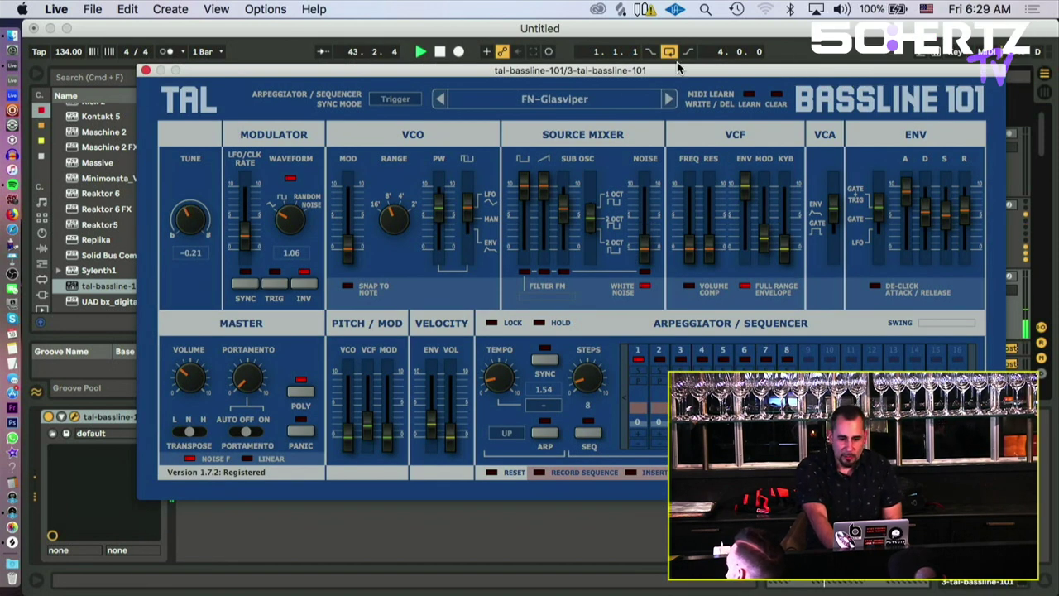
Step: Choose the FN-Your World preset while the bass plays and turn the pulse wave fully down in the source mixer
drag(674, 74, 608, 277)
click(631, 88)
key(space)
click(602, 304)
drag(492, 273, 528, 6)
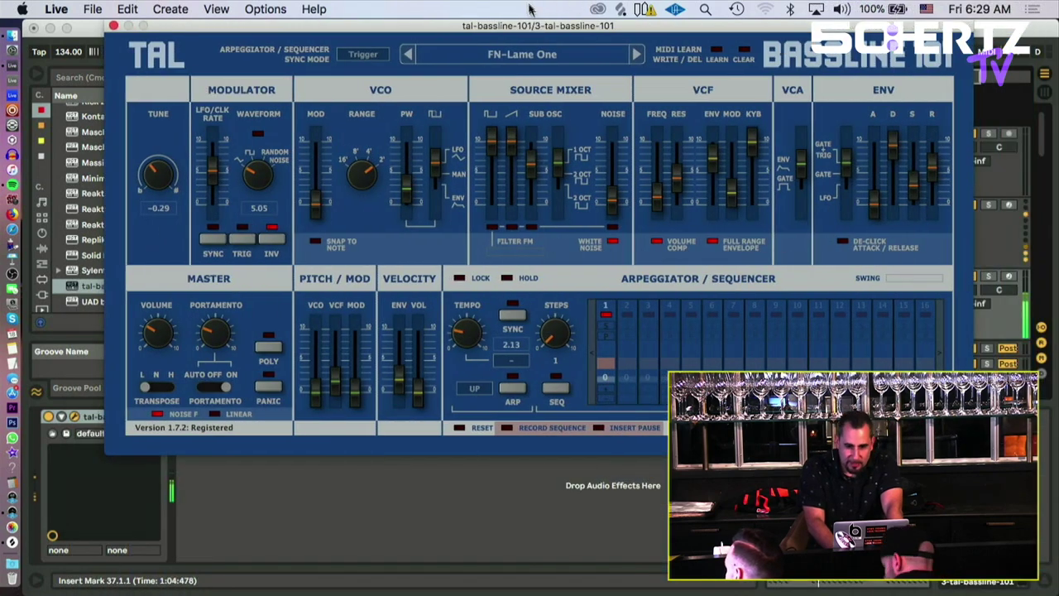
click(635, 54)
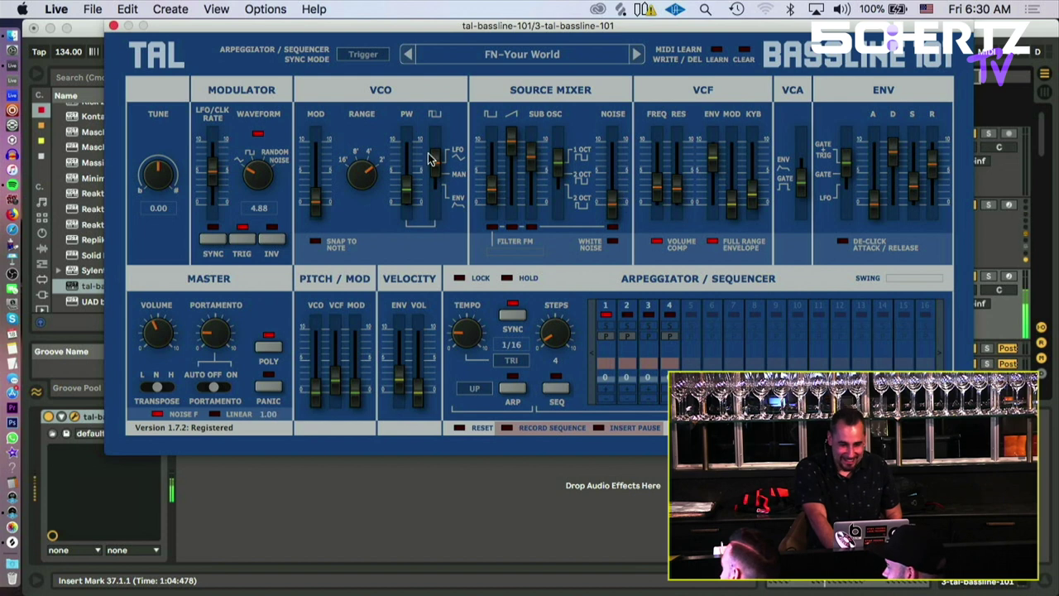
drag(491, 199, 493, 221)
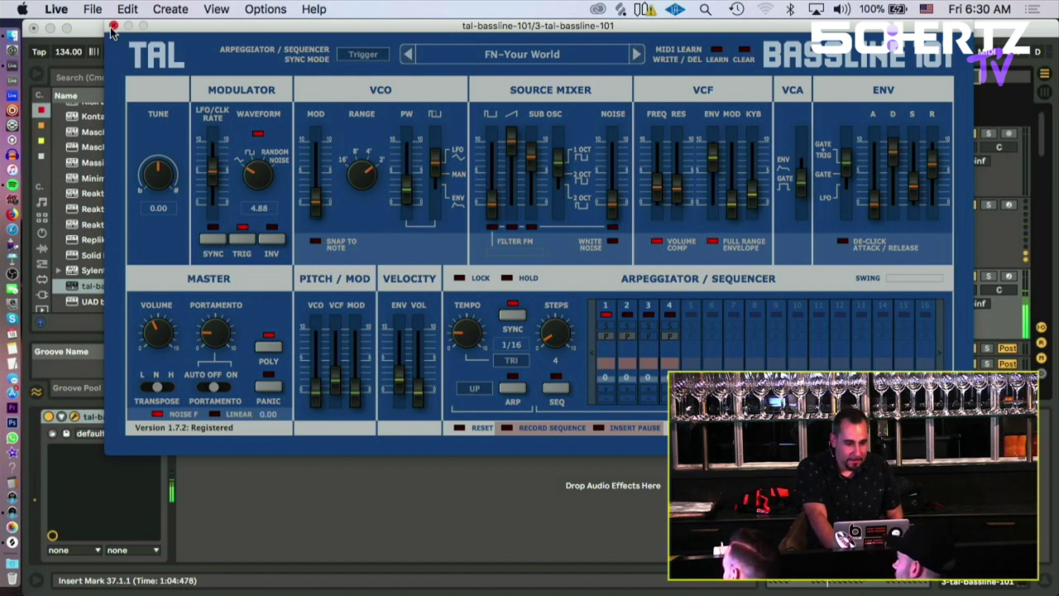
Step: Set the bass track's A-Reverb send to -9.0 dB
drag(389, 25, 138, 396)
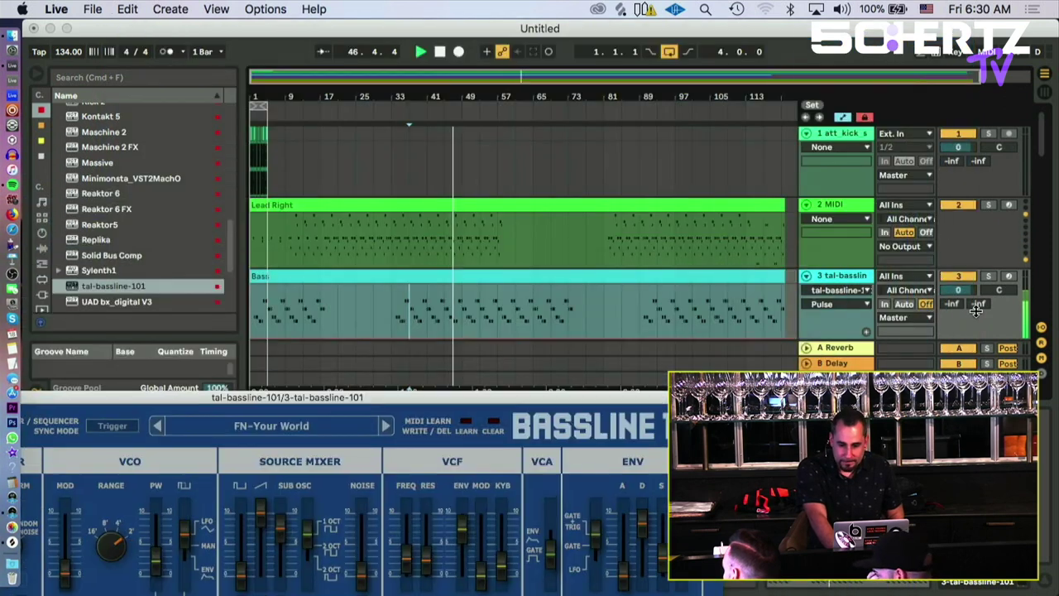
drag(951, 304, 953, 257)
drag(953, 304, 953, 308)
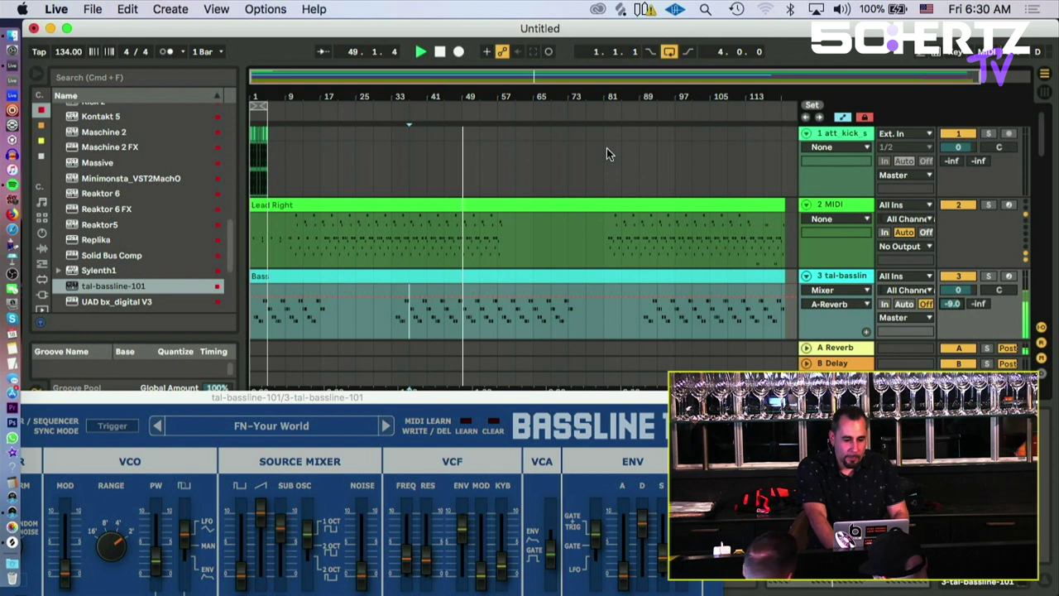
Step: Stop playback and preview Dj Jurgen- Better Off Alone (Acapella Verses).WAV in Finder before returning to the Live set
drag(278, 87, 278, 178)
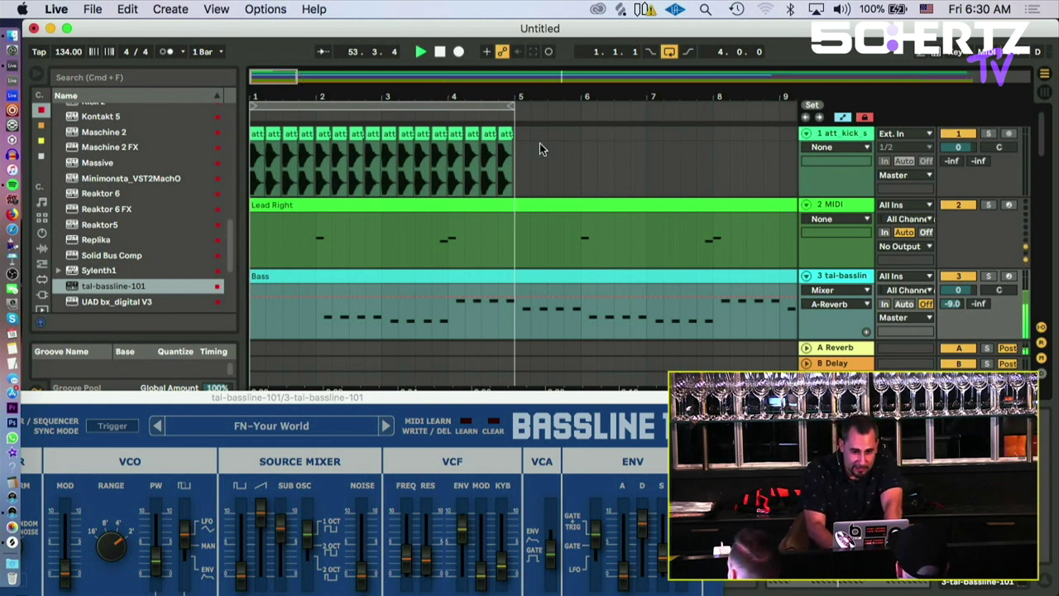
drag(536, 92, 364, 108)
drag(240, 400, 666, 403)
drag(412, 99, 321, 97)
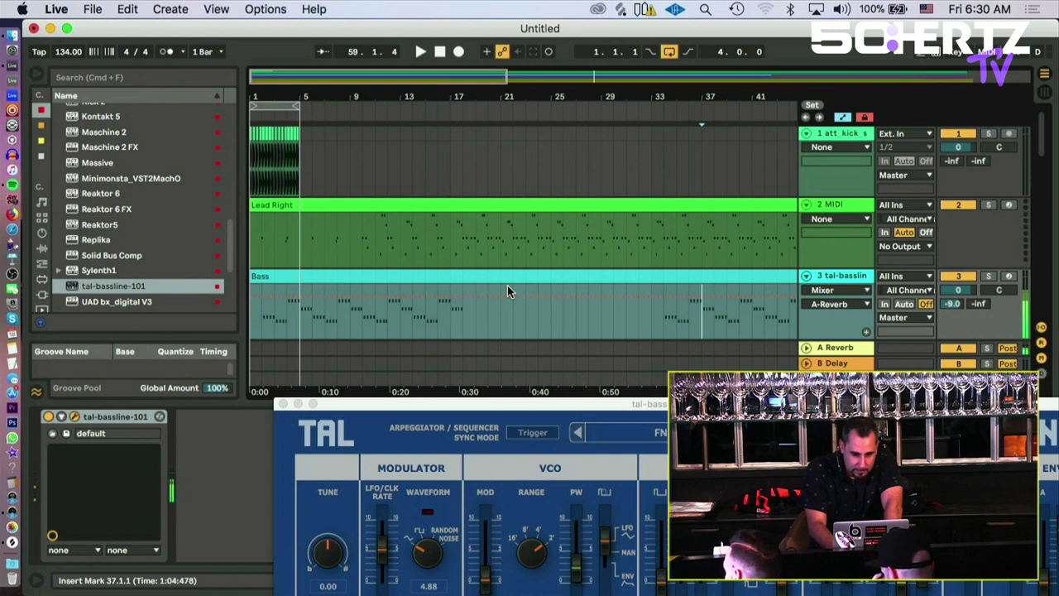
drag(583, 411, 537, 349)
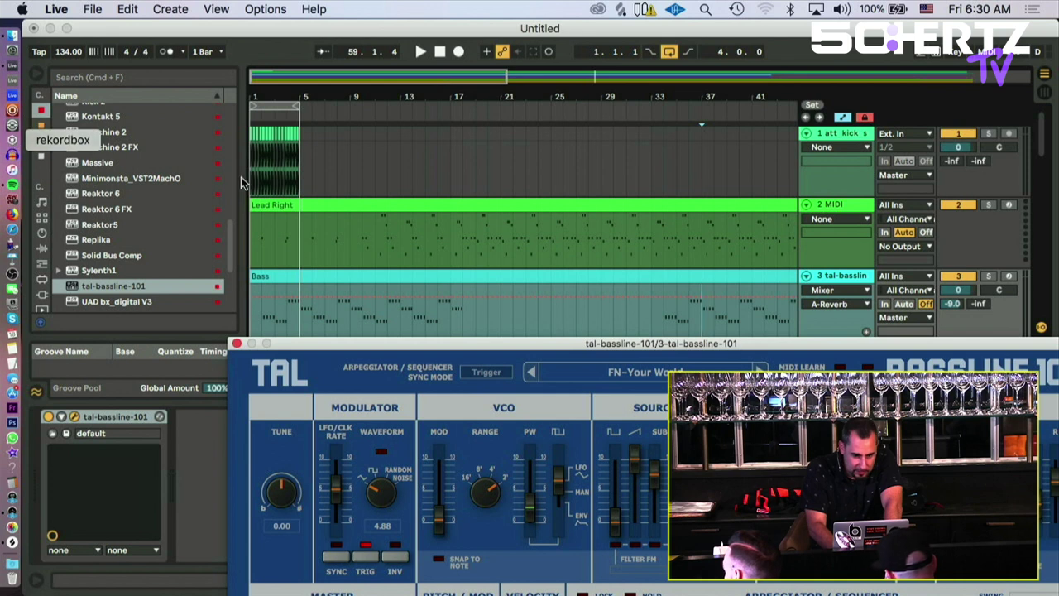
click(12, 36)
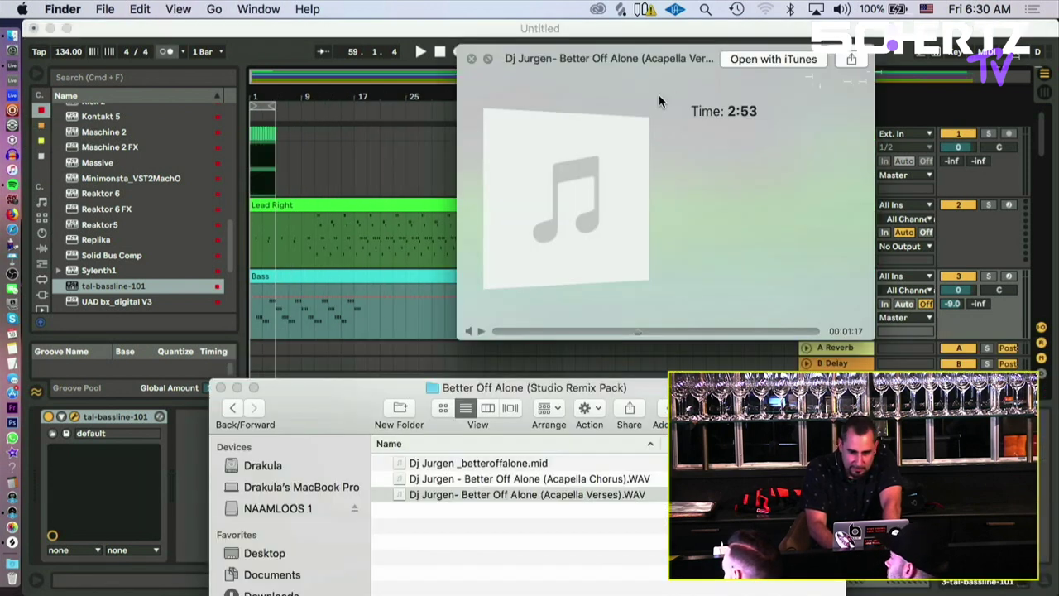
click(454, 123)
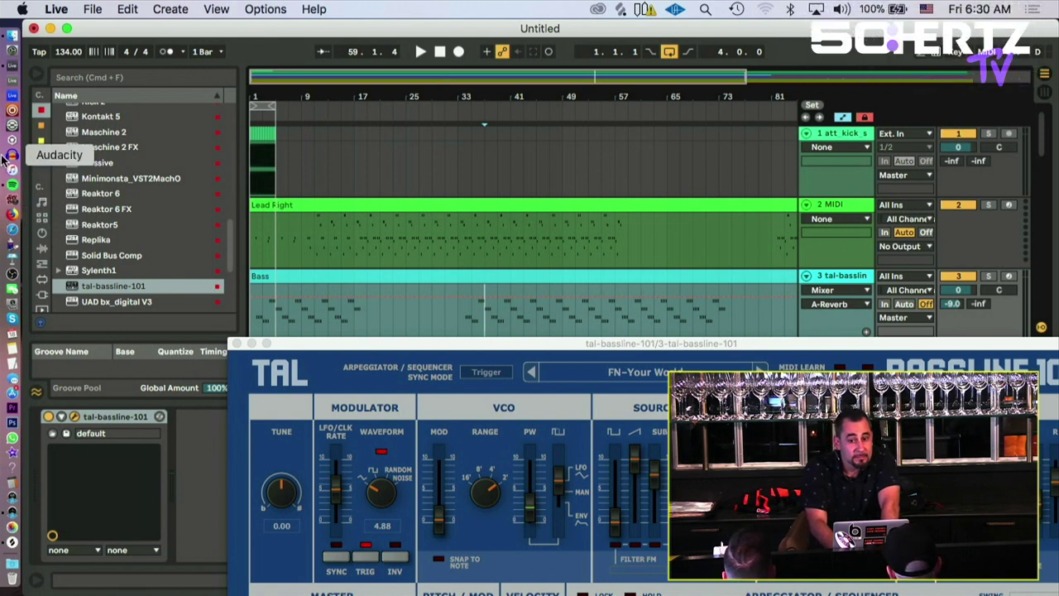
Step: Try to join the Twenty Seven Guest Wi-Fi network by entering its WPA2 password
click(771, 9)
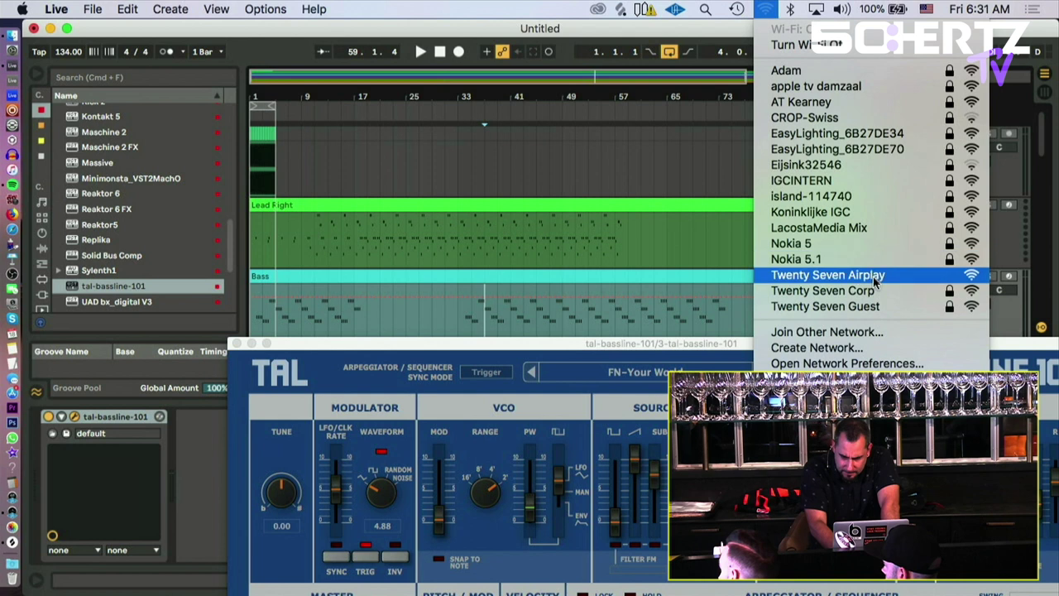
click(901, 309)
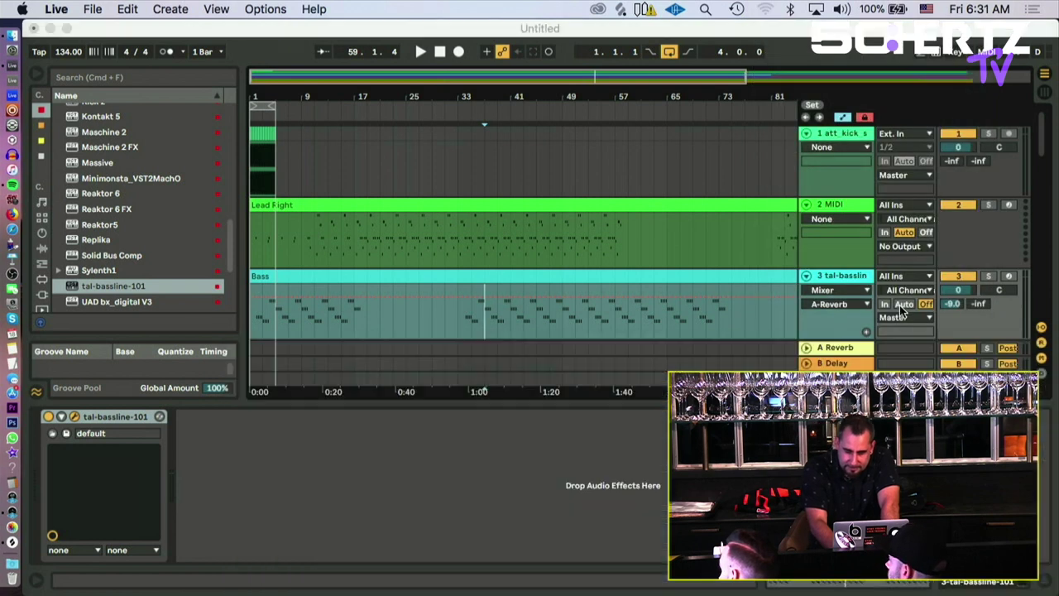
text(••••)
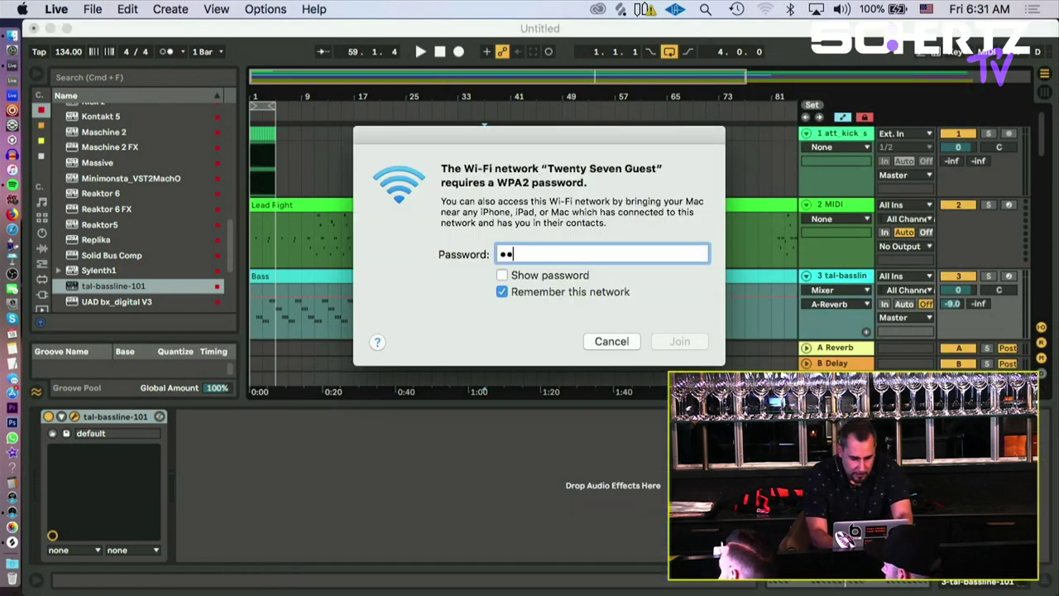
key(BackSpace)
key(BackSpace)
key(BackSpace)
text(••)
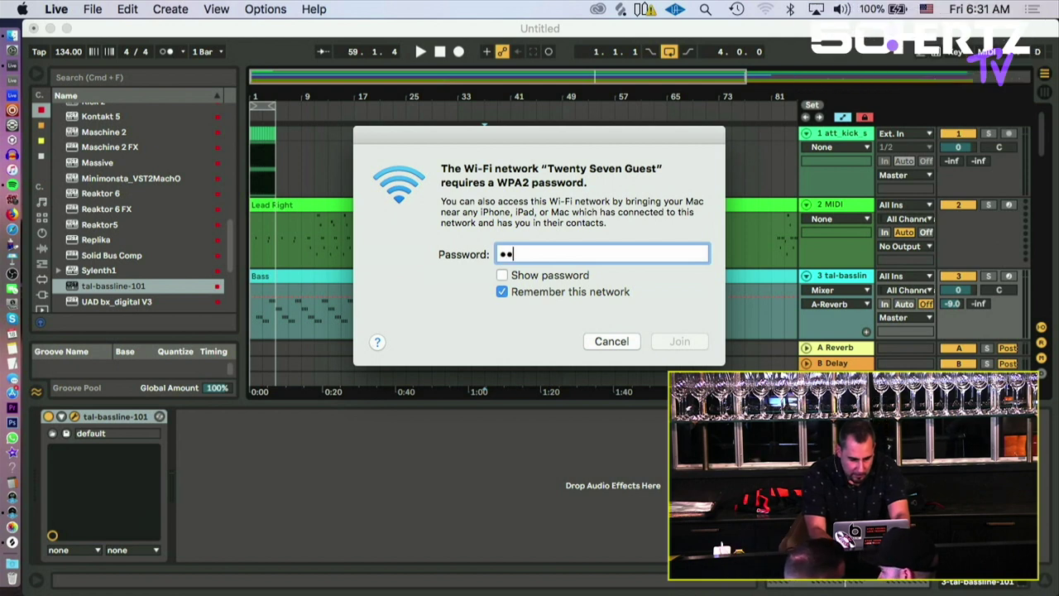
text(•••••••)
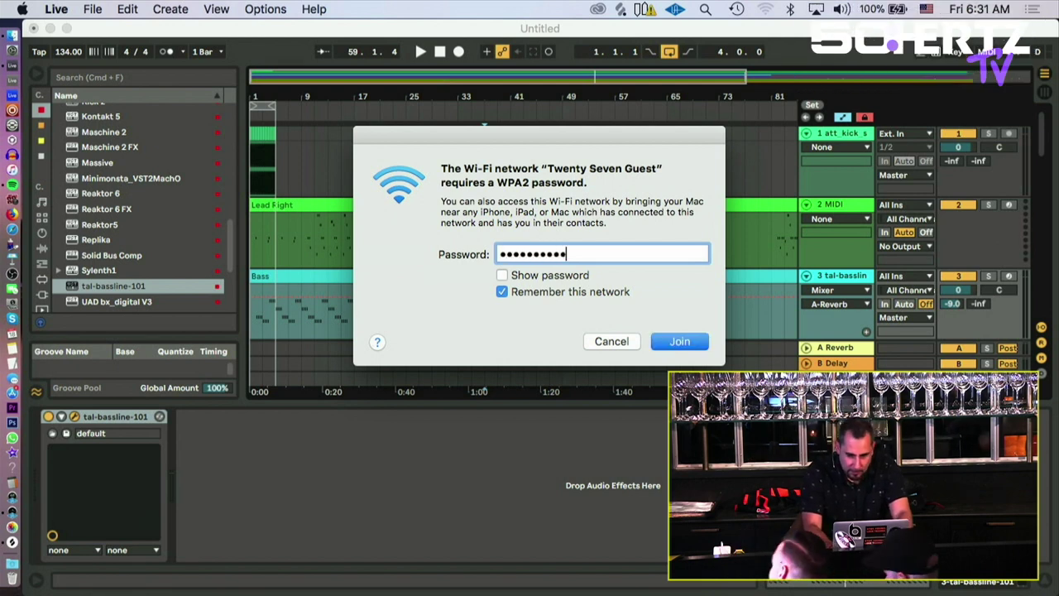
key(Return)
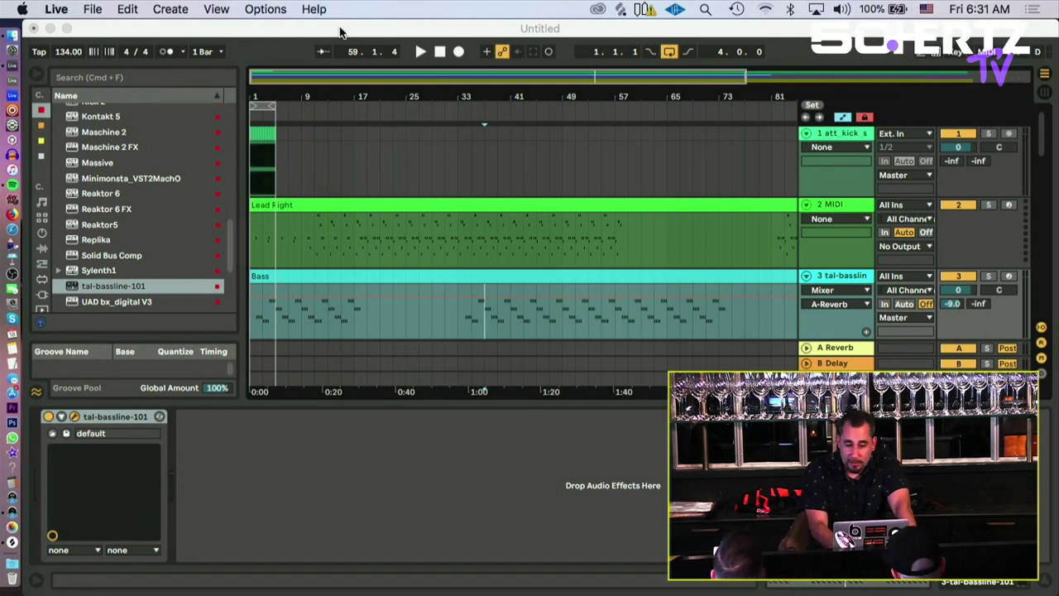
Step: Switch to iTunes and open the Store
click(275, 86)
drag(274, 88, 274, 116)
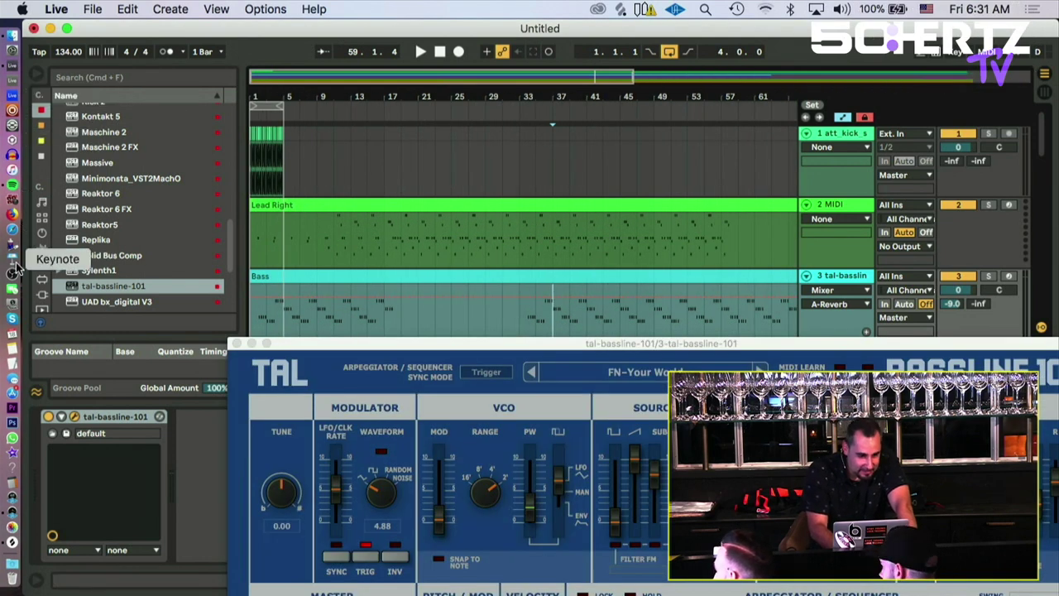
click(11, 177)
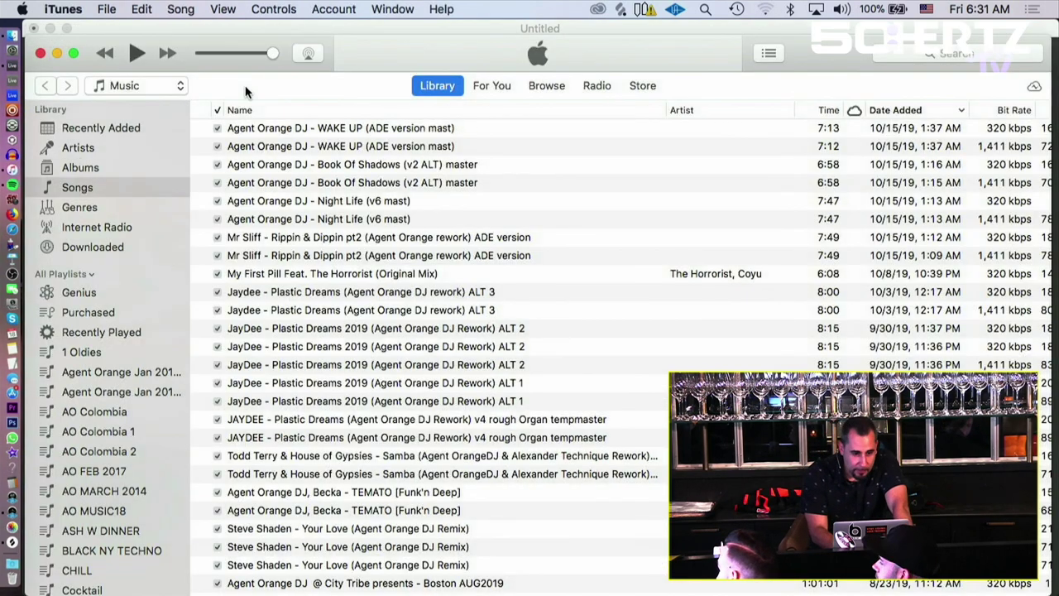
click(642, 86)
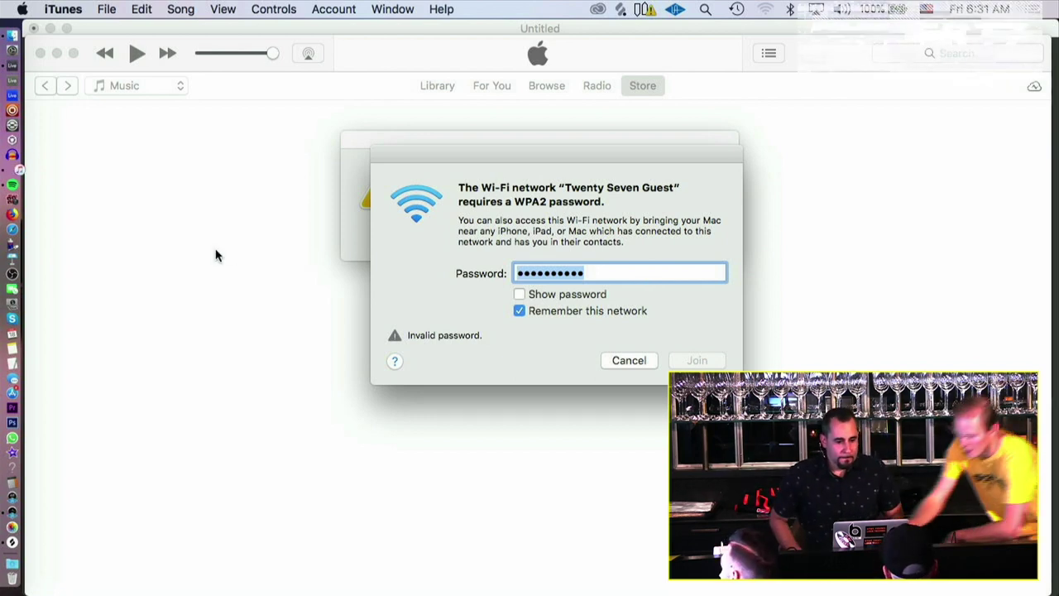
Step: Reveal and correct the Wi-Fi password for Twenty Seven Guest, join the network and check the connection
click(518, 295)
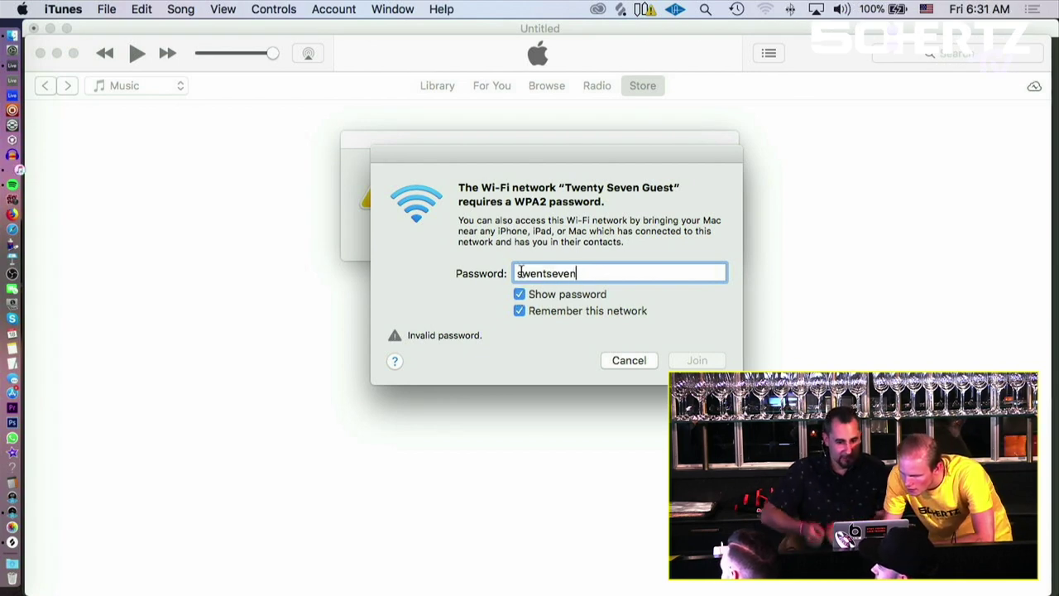
click(521, 273)
key(BackSpace)
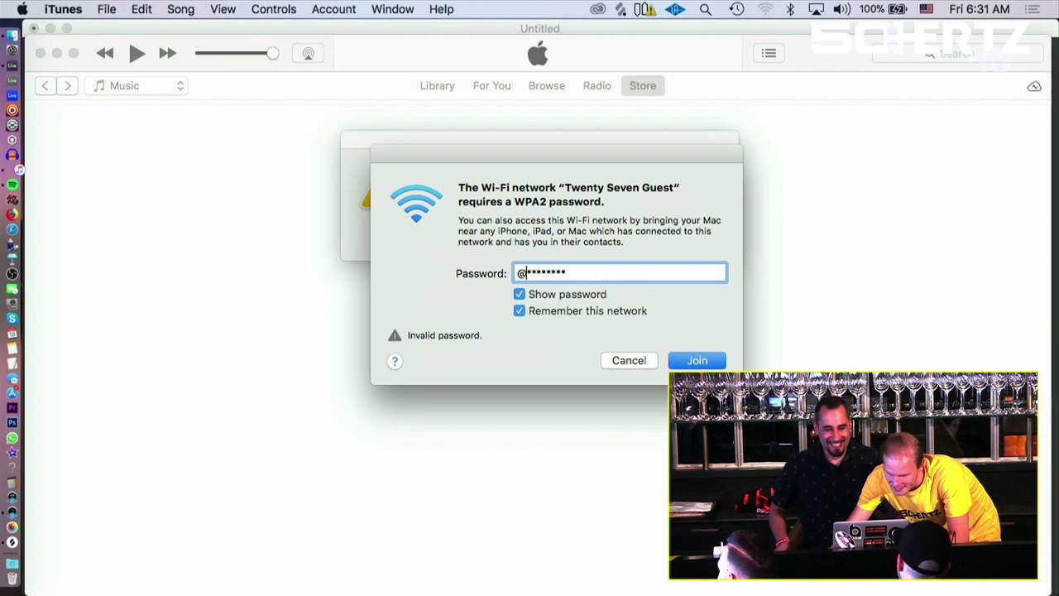
key(Return)
click(684, 225)
click(693, 237)
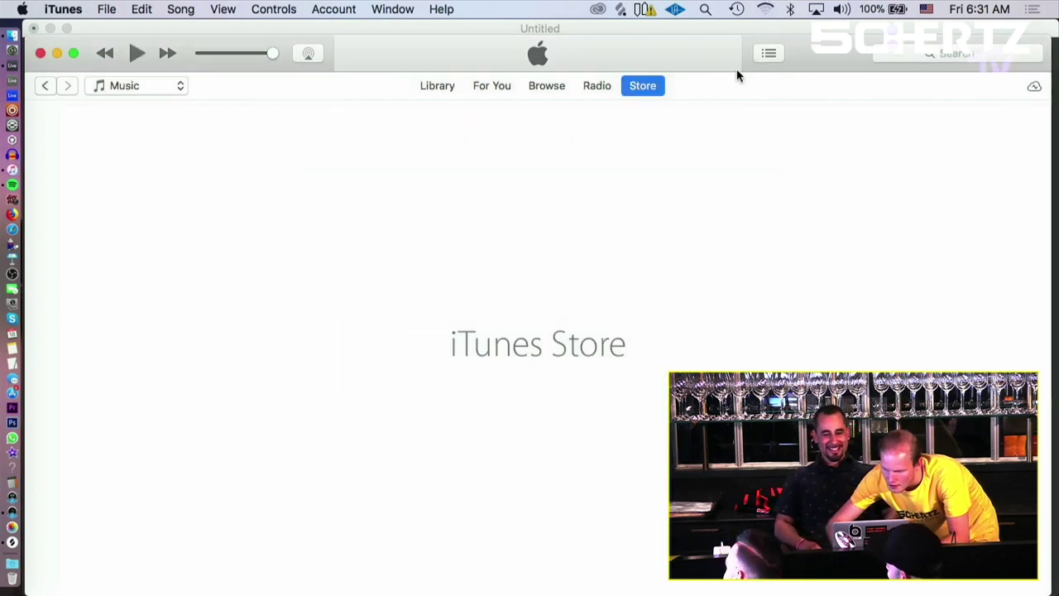
click(765, 10)
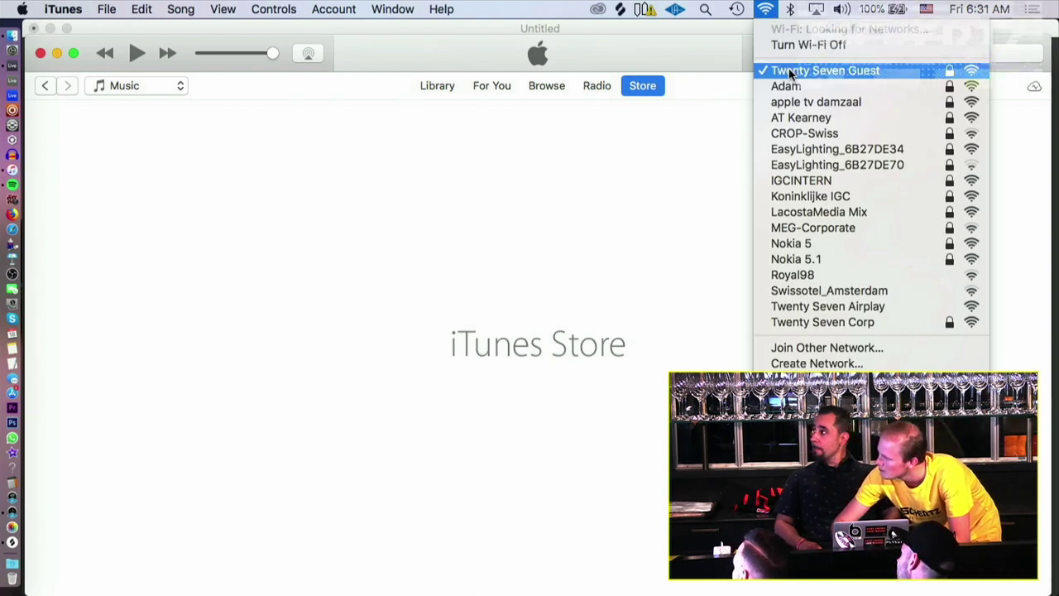
click(551, 187)
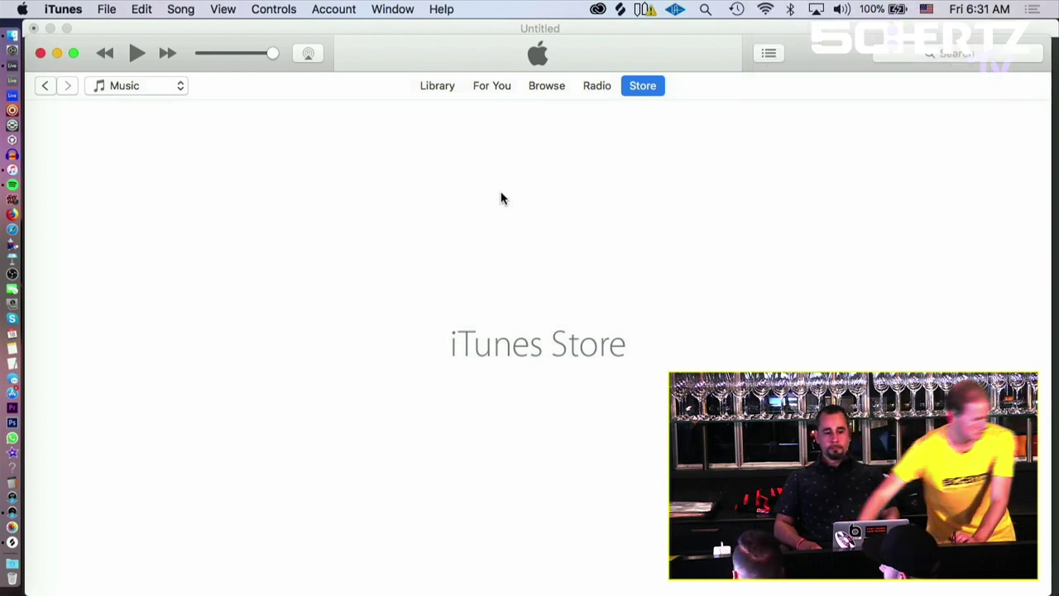
Step: Move iTunes out of the way of the windows behind it, and quit iTunes
click(12, 50)
click(12, 35)
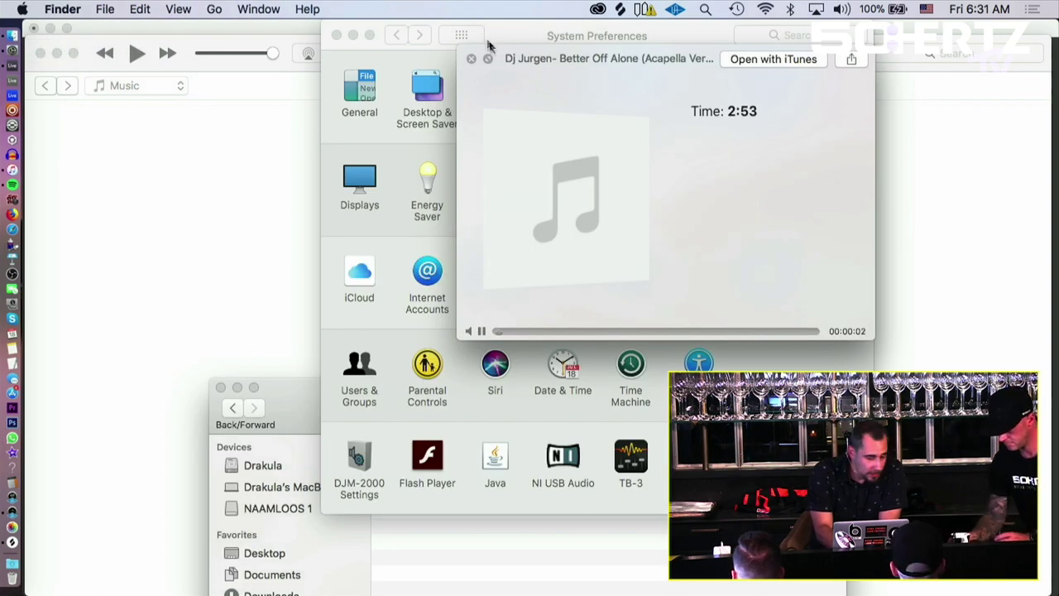
drag(242, 39, 247, 8)
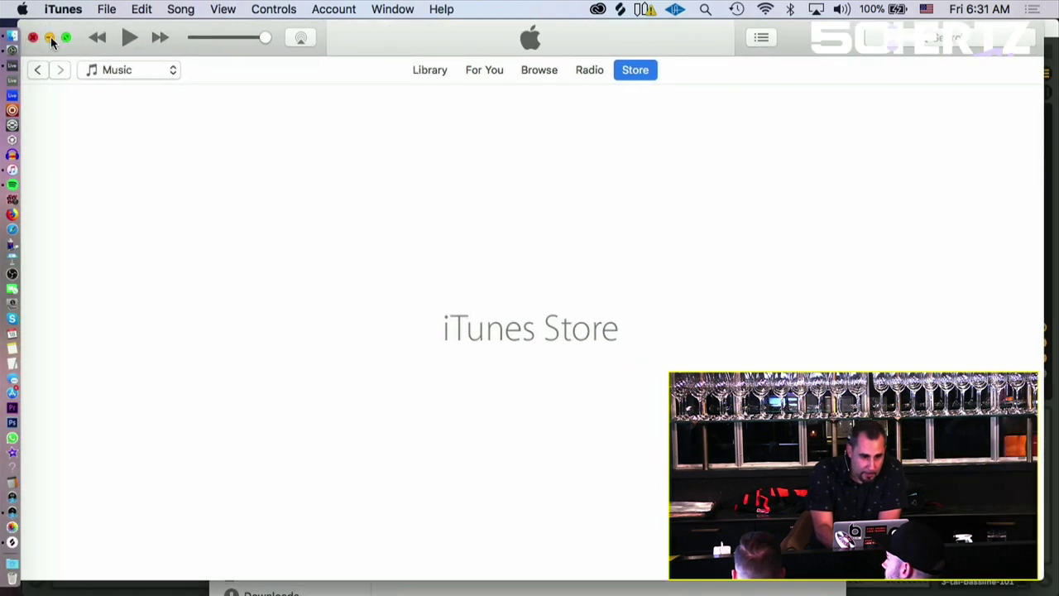
click(48, 36)
click(576, 113)
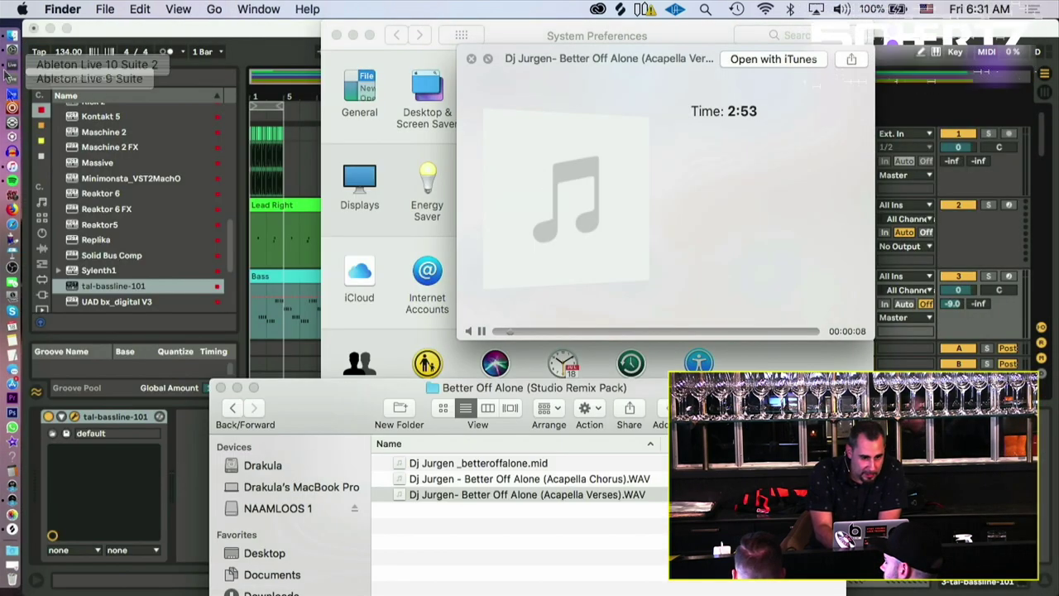
click(11, 167)
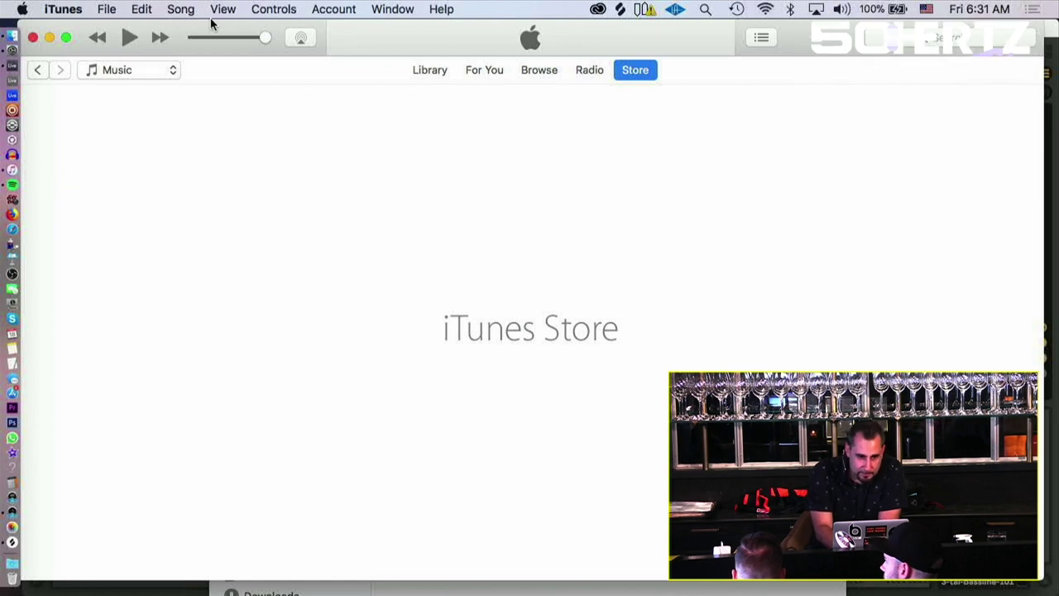
click(63, 9)
click(115, 183)
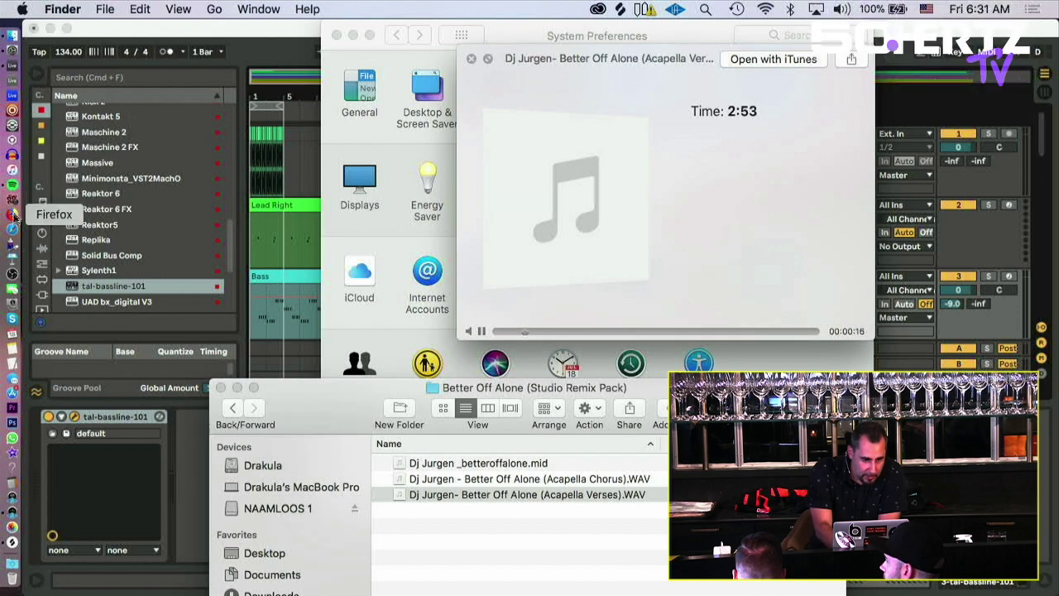
Step: Switch to Safari and open youtube.com
click(12, 231)
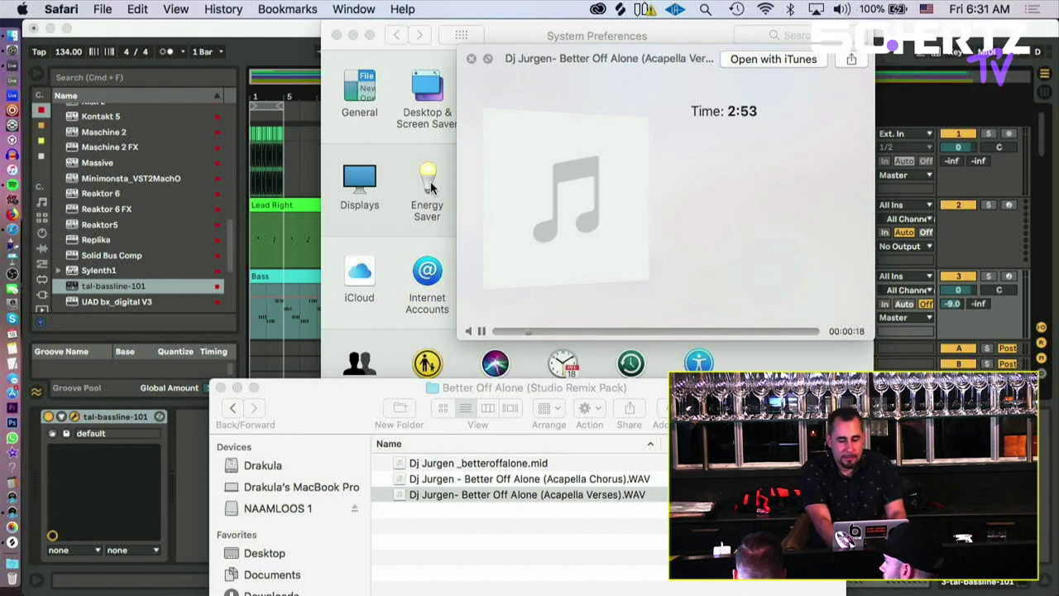
text(youtube.com)
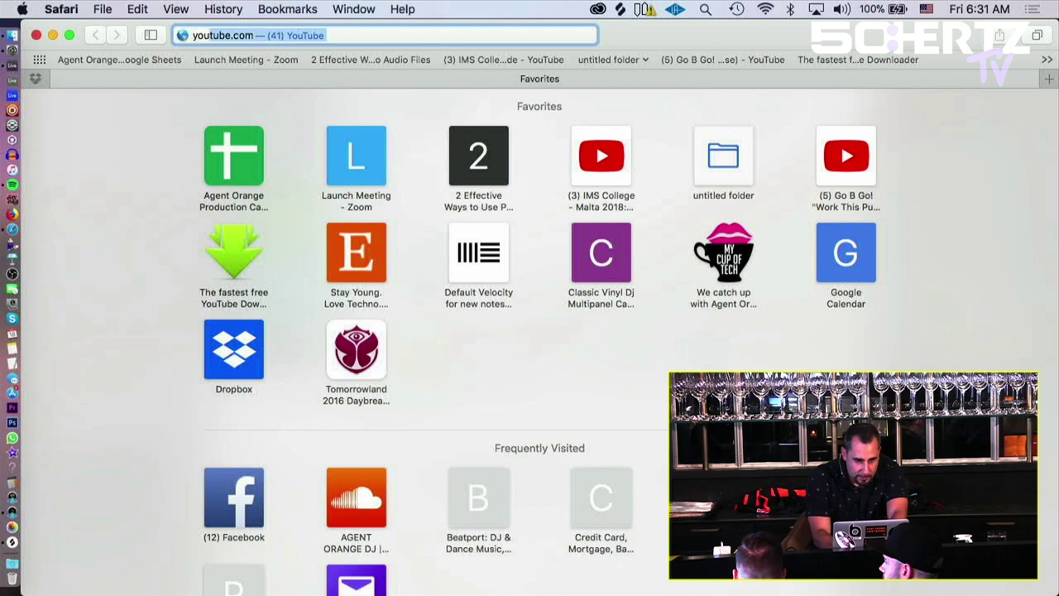
key(Return)
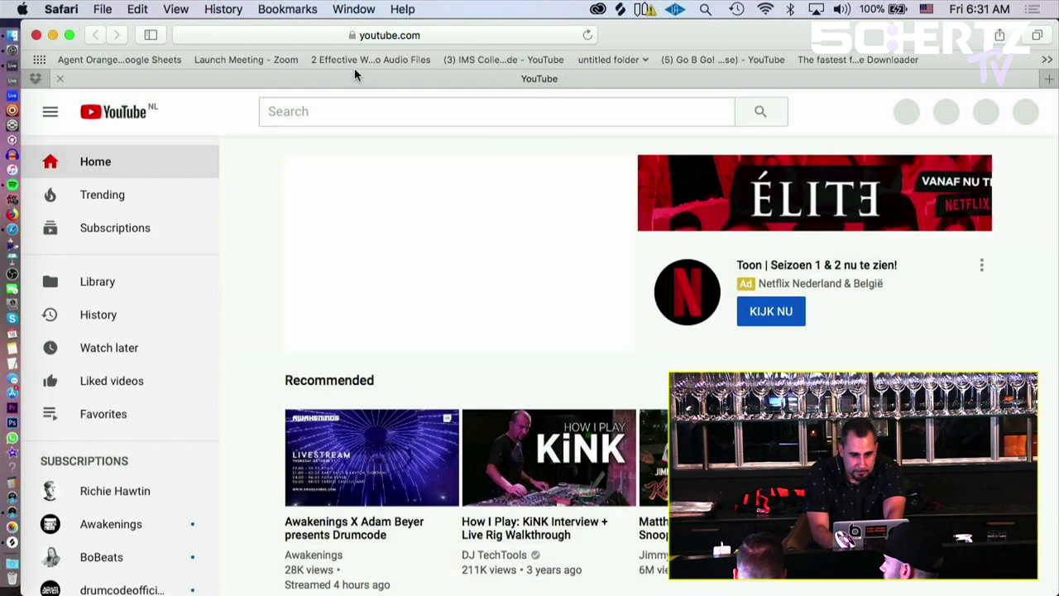
Step: Search YouTube for "better off alone"
click(334, 113)
text(bett)
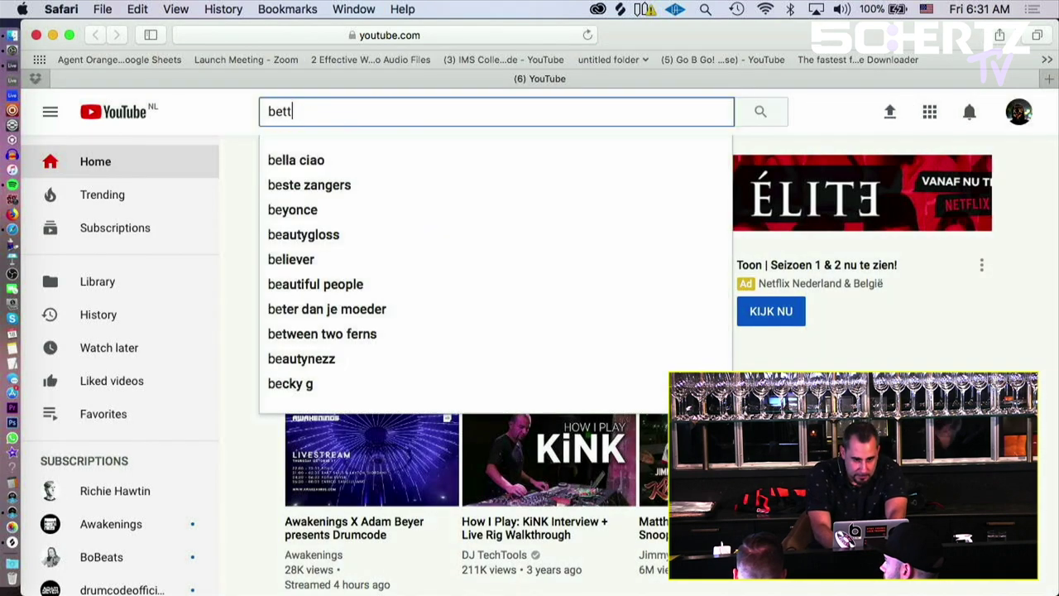
text(er off alno)
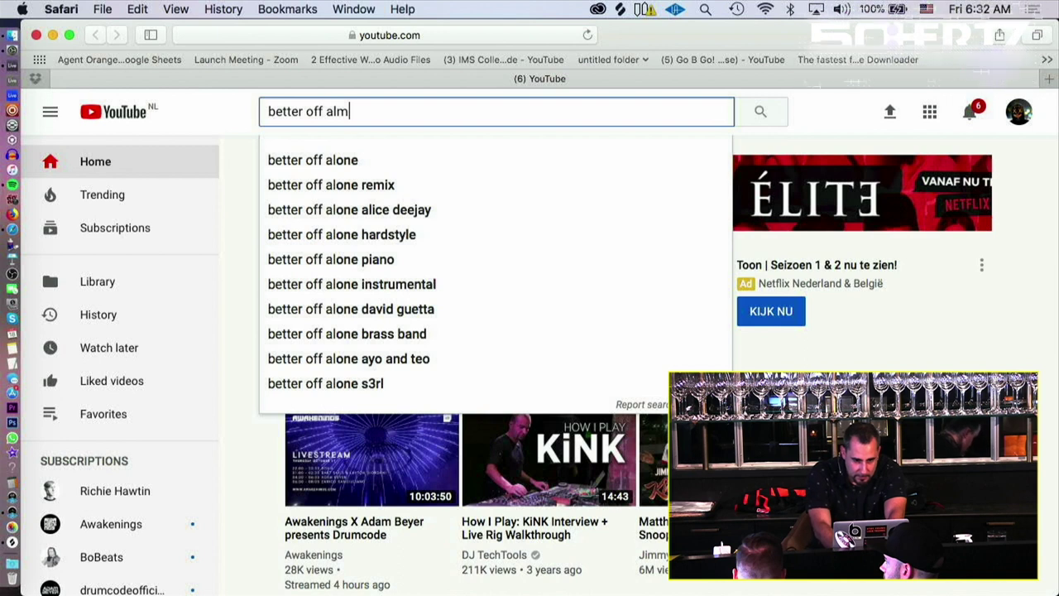
key(BackSpace)
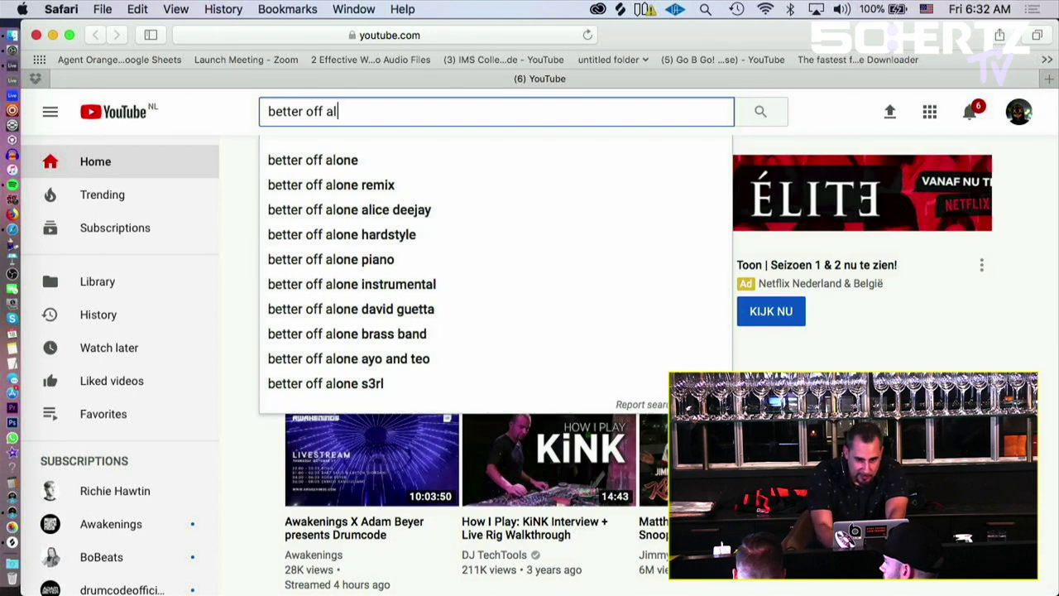
text(one)
key(Return)
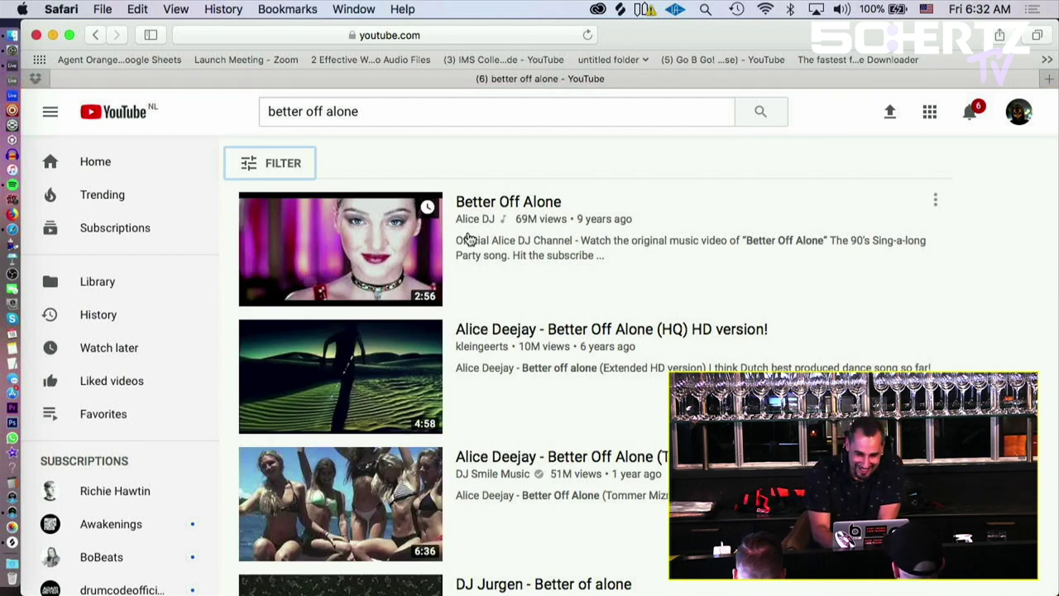
Step: Open Alice DJ's official Better Off Alone video, skip the ad and pause the video near its start
scroll(386, 259, down, 1)
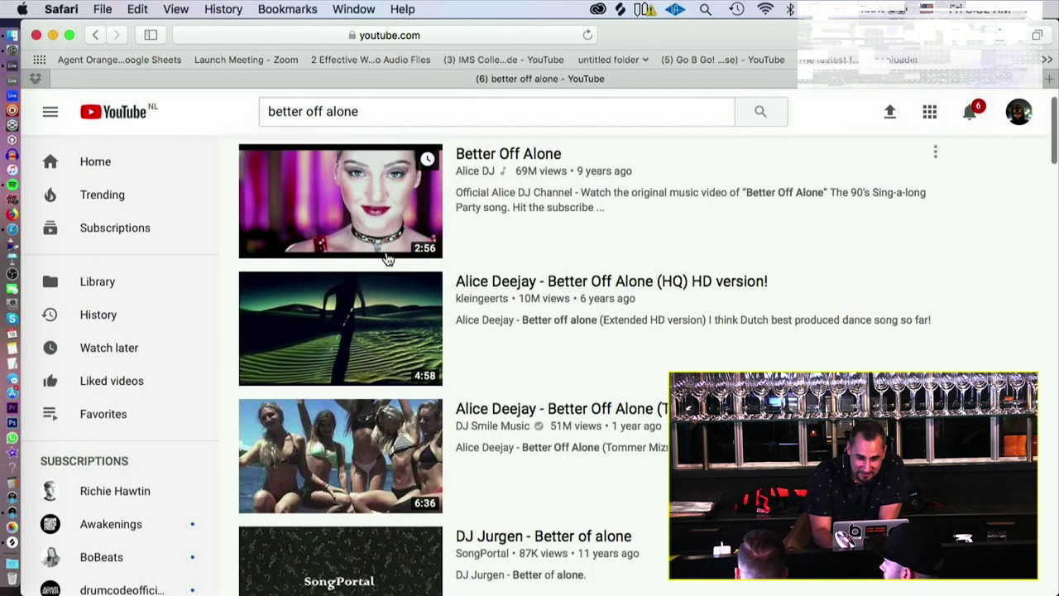
click(367, 238)
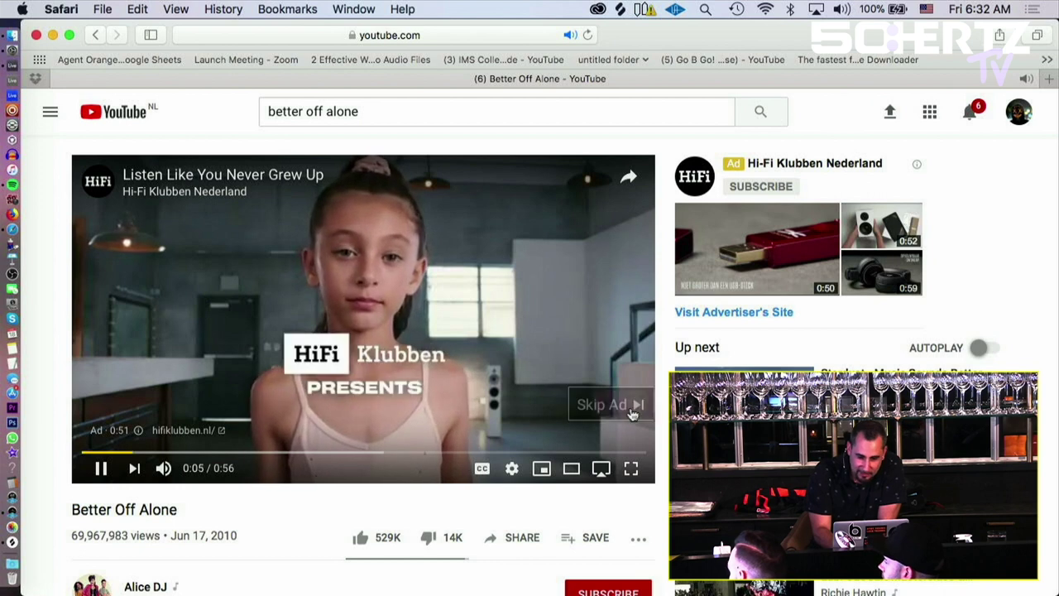
click(632, 409)
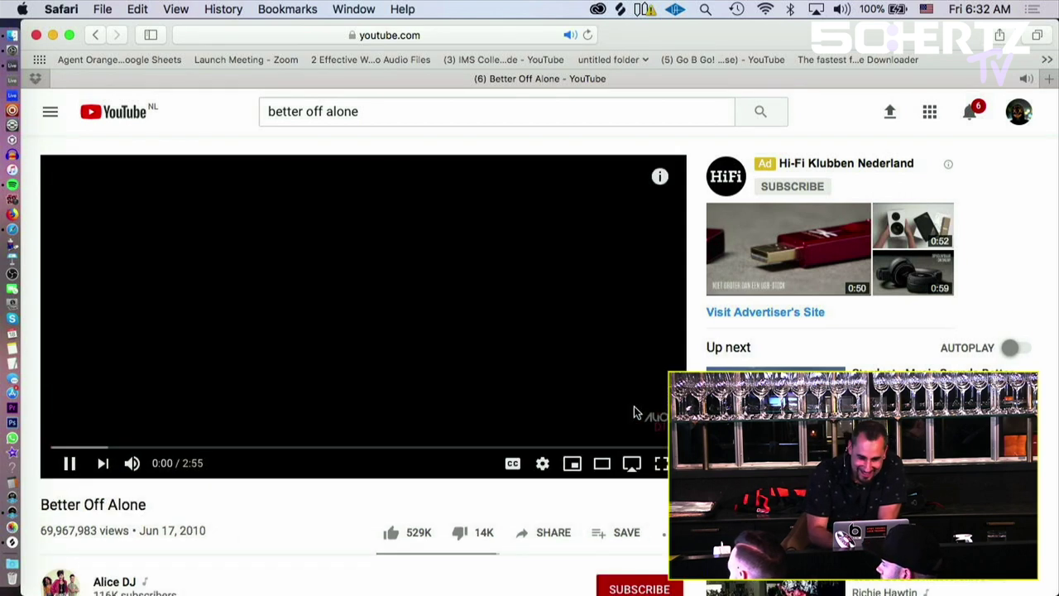
click(70, 463)
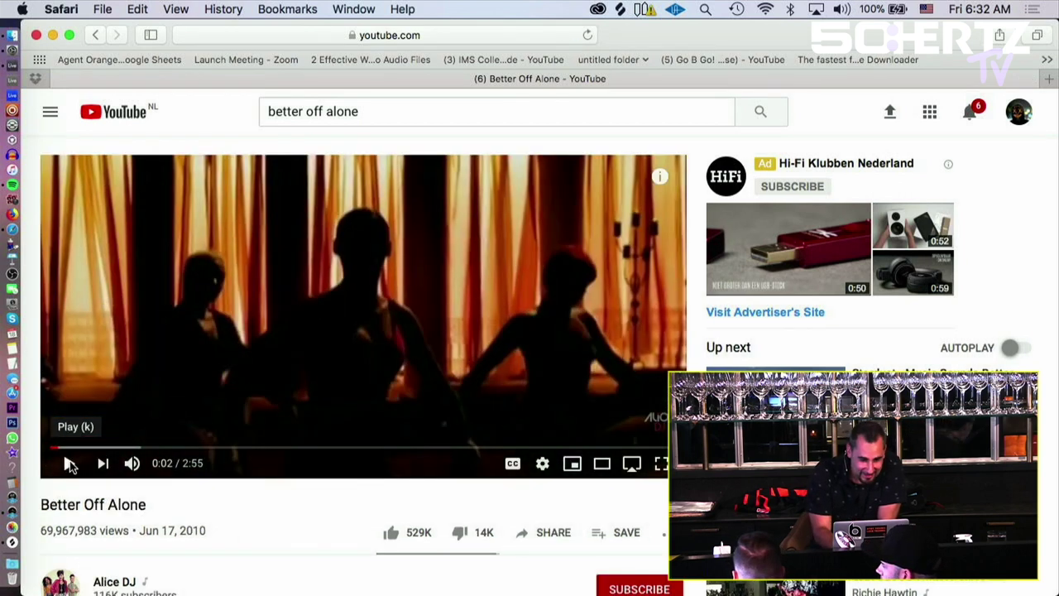
Step: Close the acapella verses preview in Finder and return to the paused video in Safari
click(9, 38)
key(space)
click(194, 84)
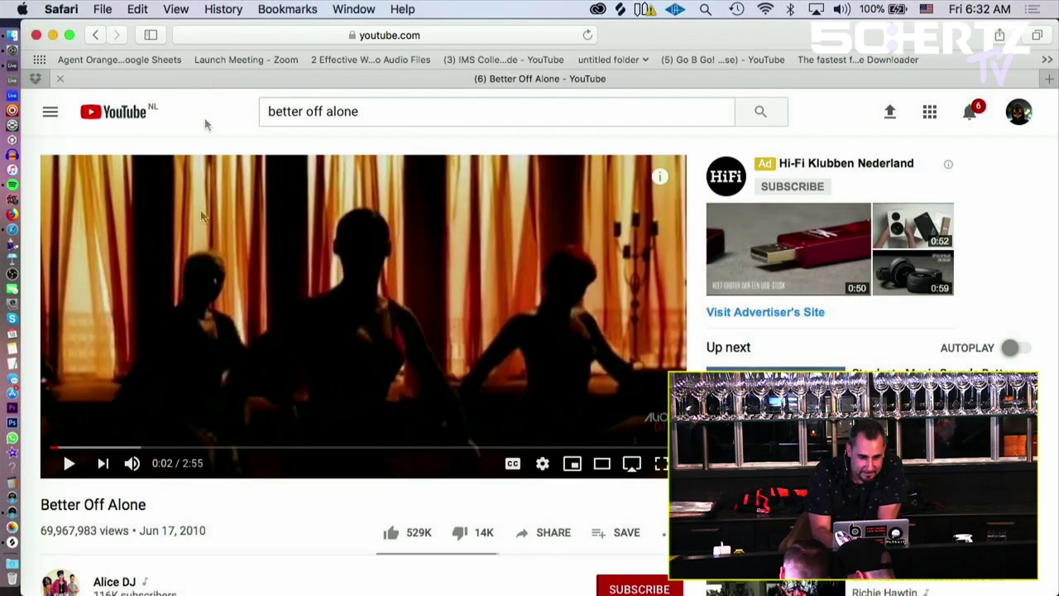
Step: Play the Better Off Alone video with the system volume raised, listen up to about 1:20 and pause it
click(70, 463)
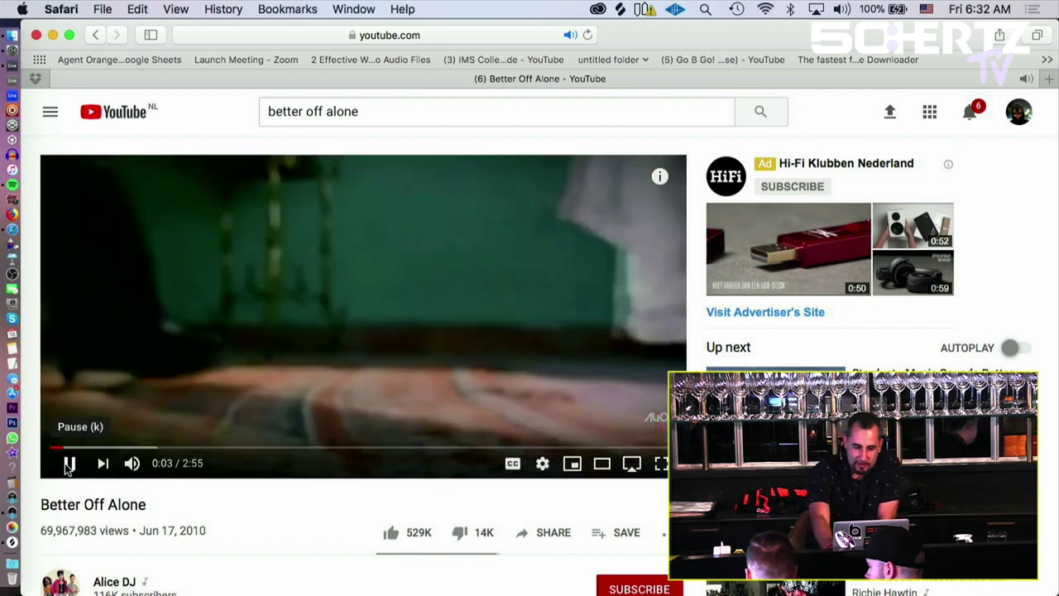
key(XF86AudioRaiseVolume)
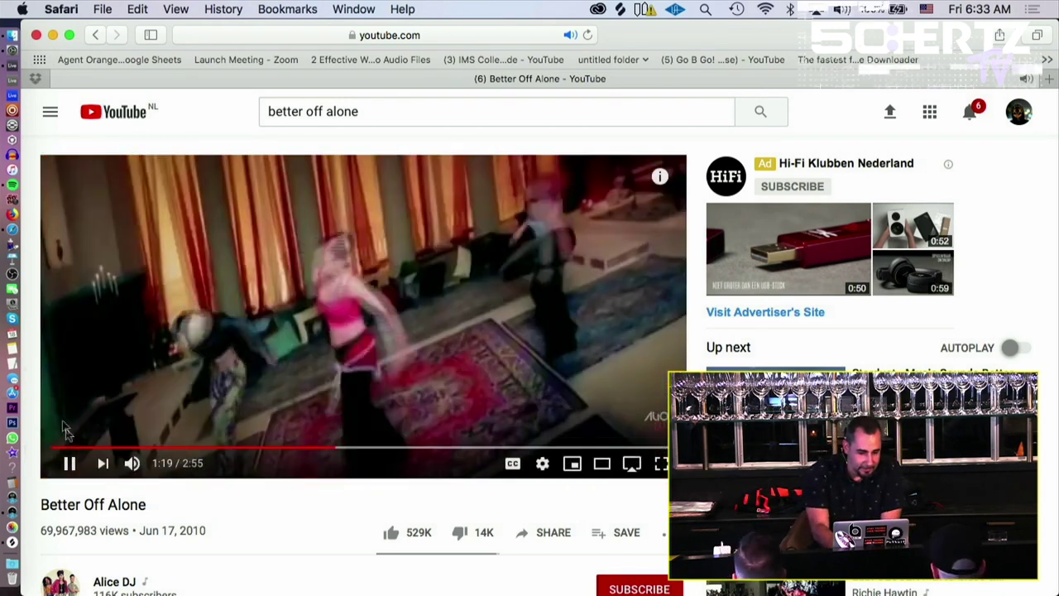
click(69, 463)
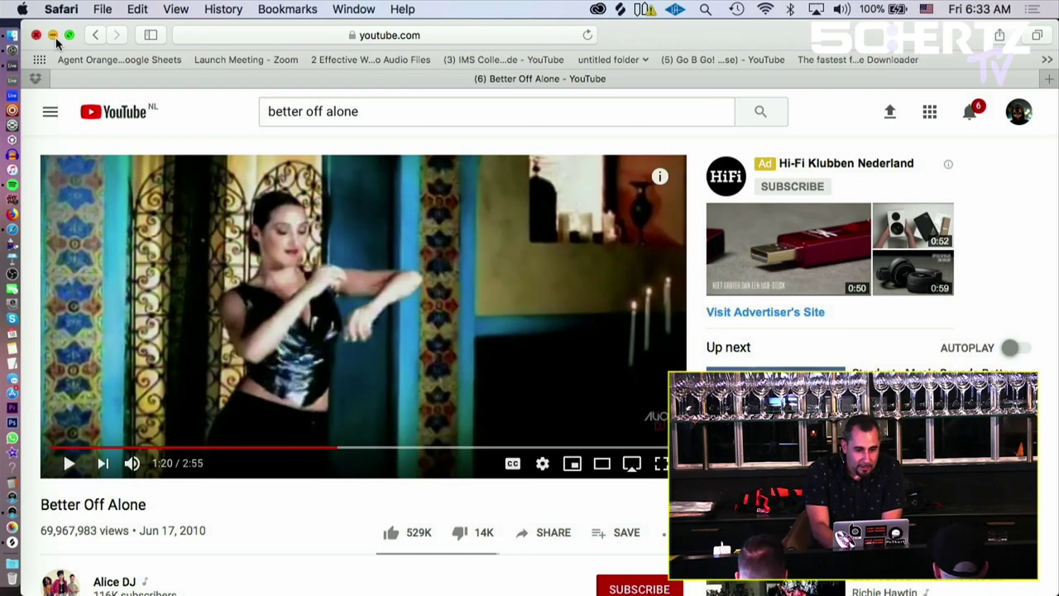
Step: Minimize Safari, close System Preferences and return to the Ableton Live arrangement
click(53, 36)
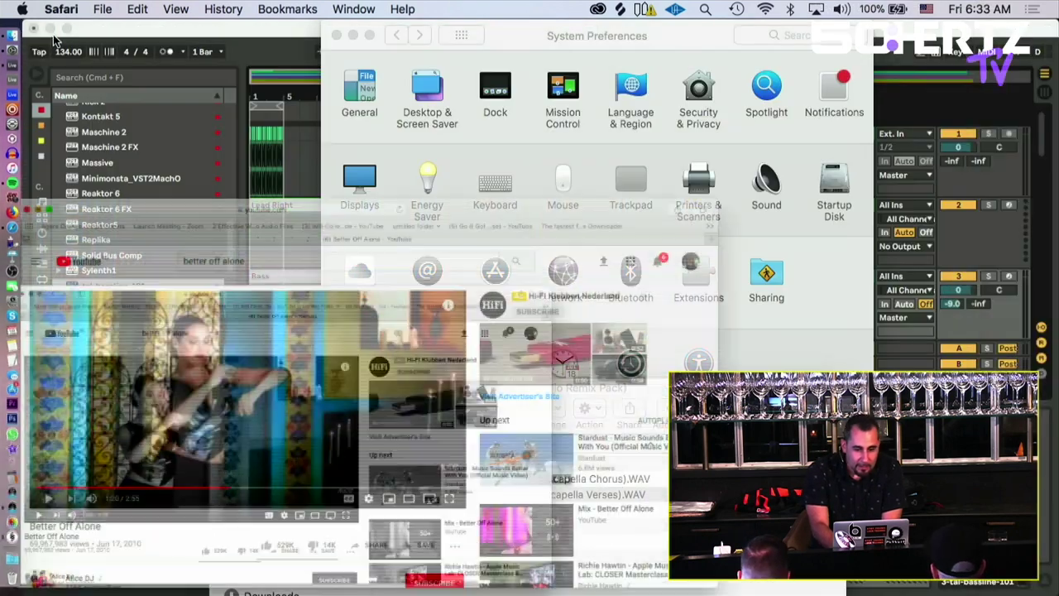
click(337, 37)
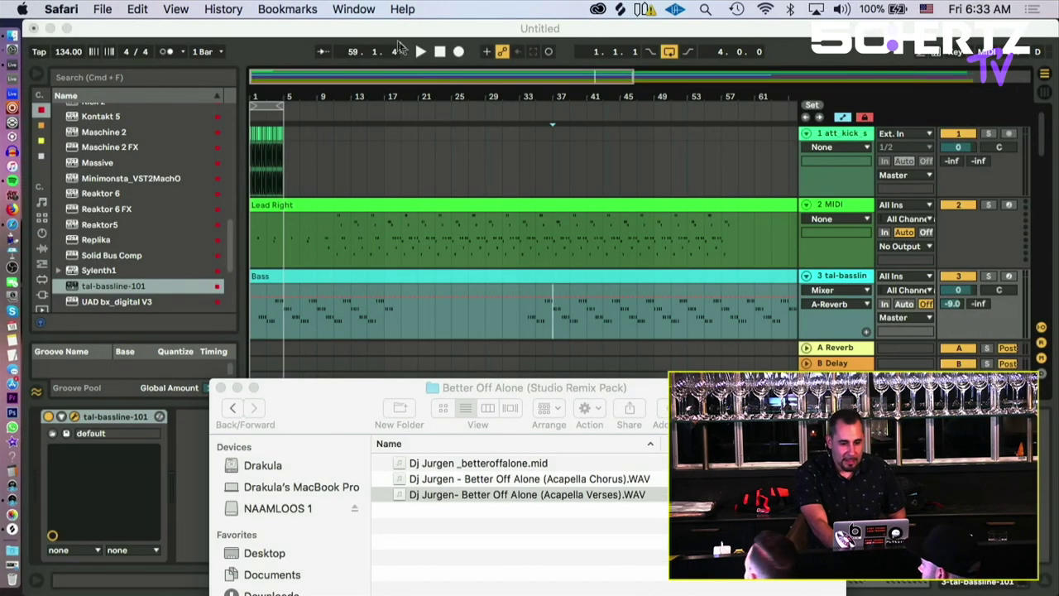
click(258, 96)
Step: Duplicate the four-bar kick clip on the first track seven times so that the kick runs through to bar 33
drag(258, 96, 258, 142)
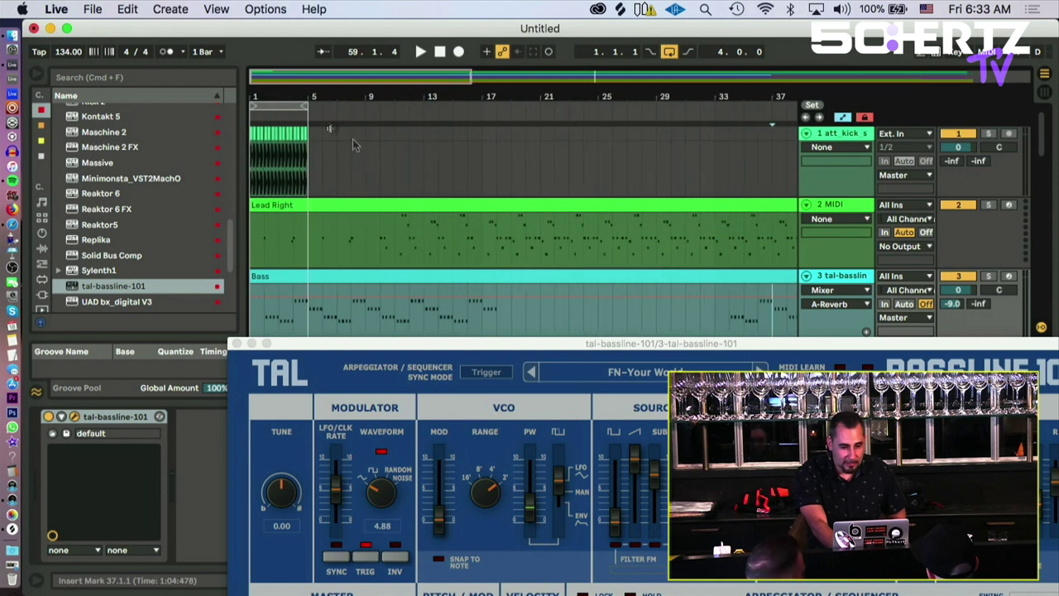
click(310, 155)
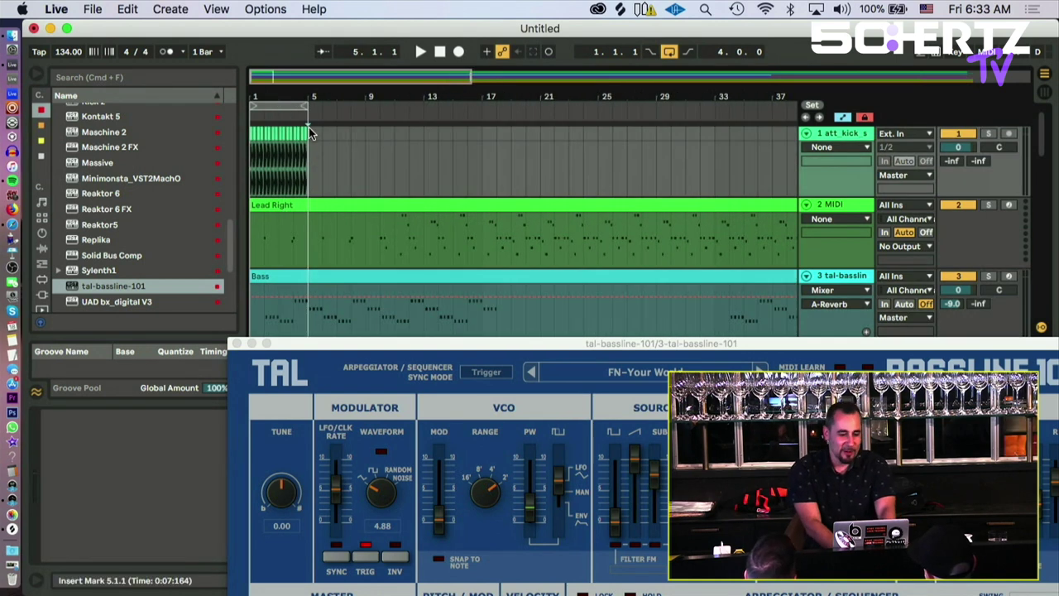
click(255, 133)
drag(259, 98, 259, 124)
drag(330, 163, 218, 157)
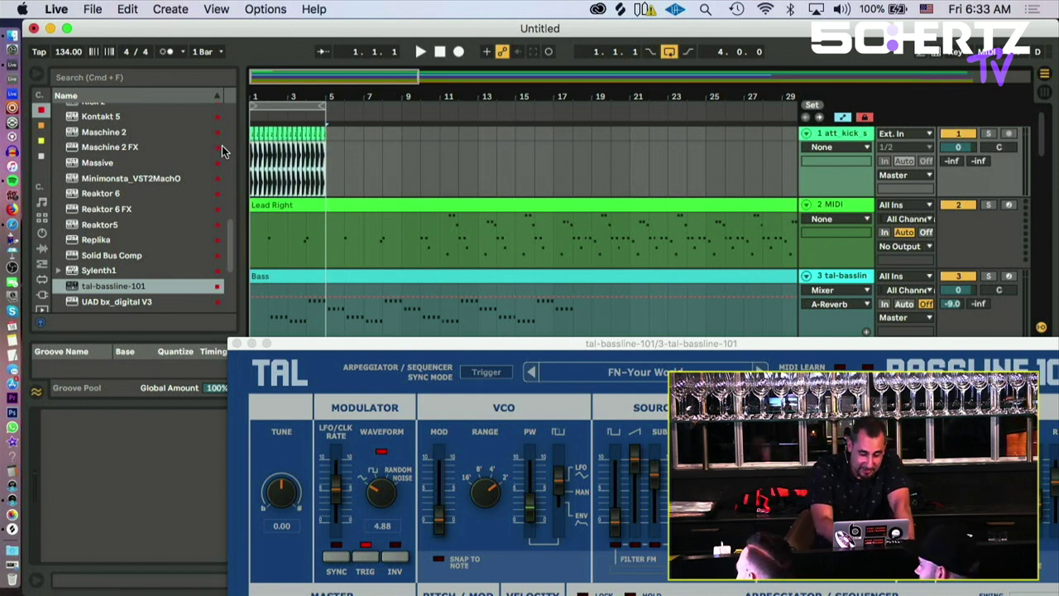
click(321, 158)
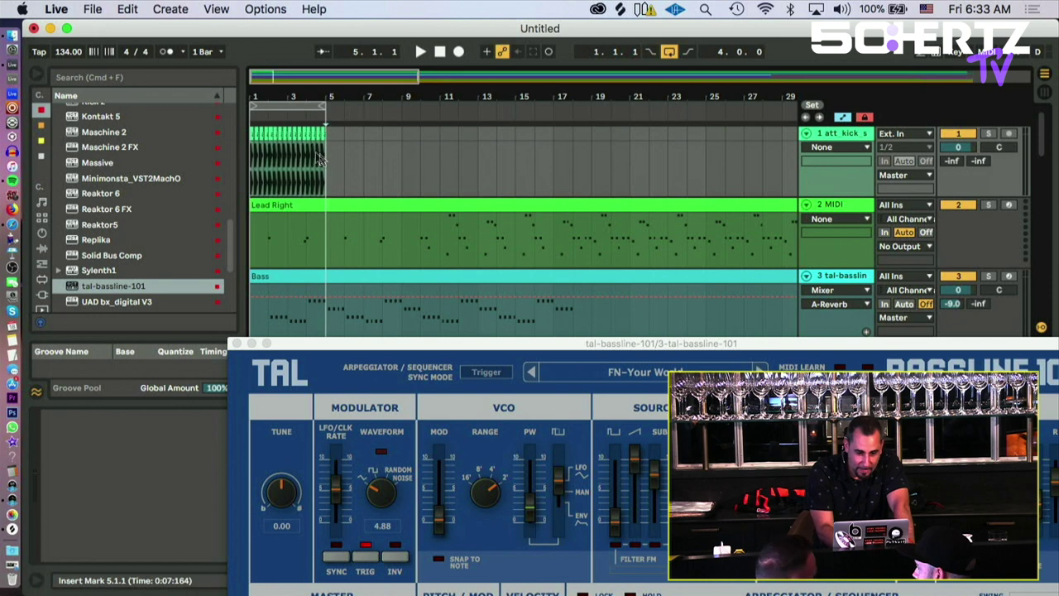
drag(321, 159, 246, 145)
key(super+d)
key(super+d)
key(super+d)
key(super+d)
key(super+d)
key(super+d)
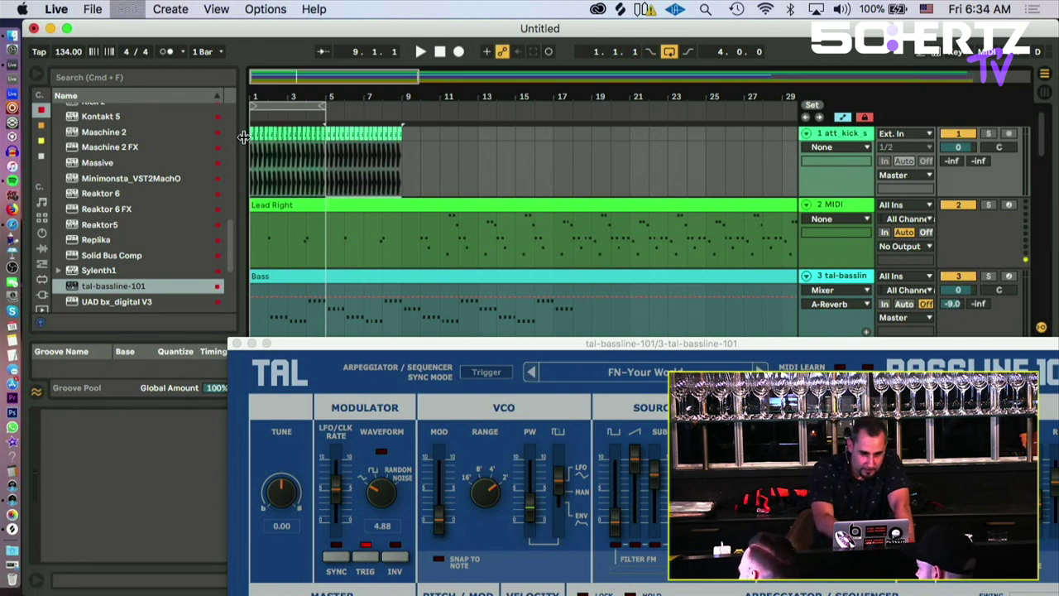
drag(761, 96, 368, 92)
key(super+d)
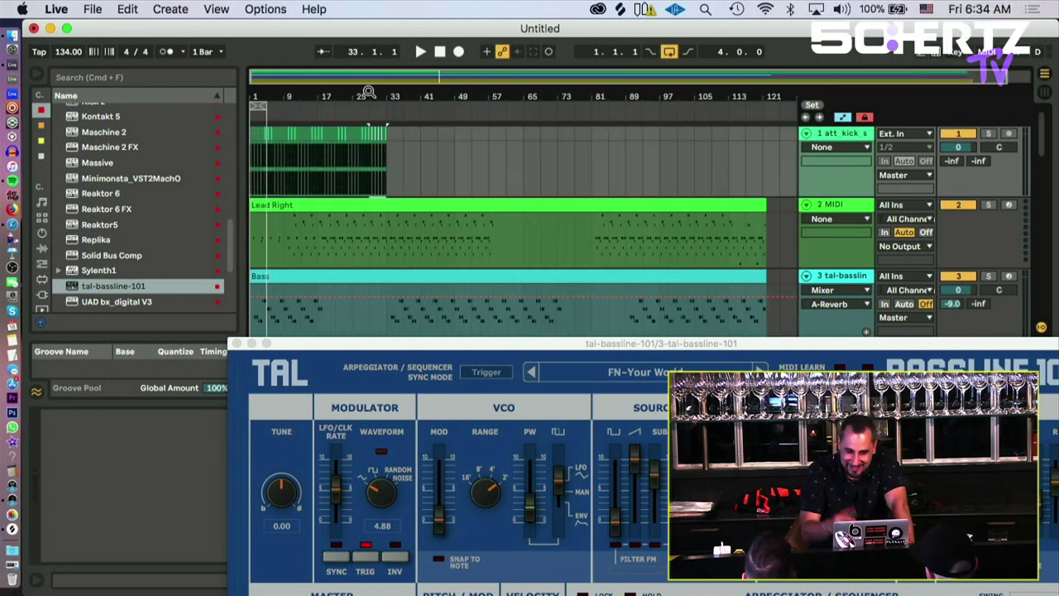
Step: Extend the arrangement loop to 32 bars and listen to the looped section, including from bar 17
drag(260, 106, 382, 107)
key(space)
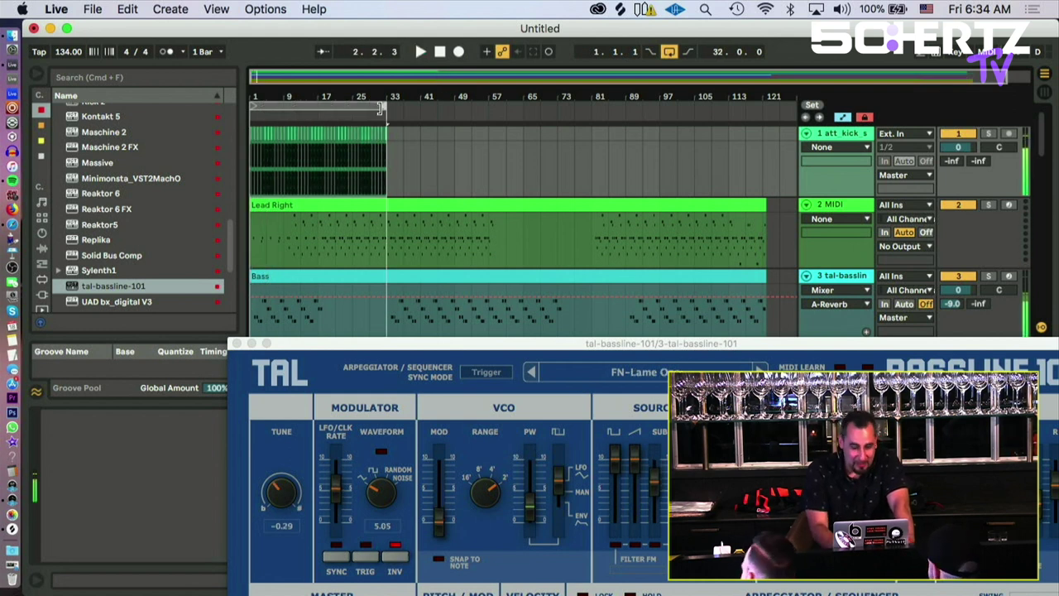
click(310, 250)
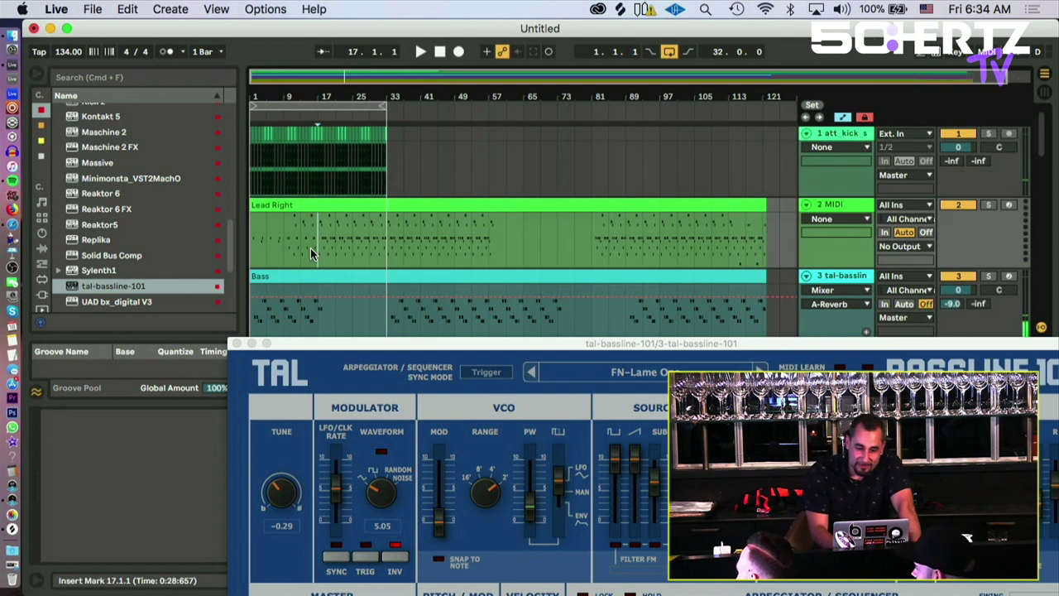
key(space)
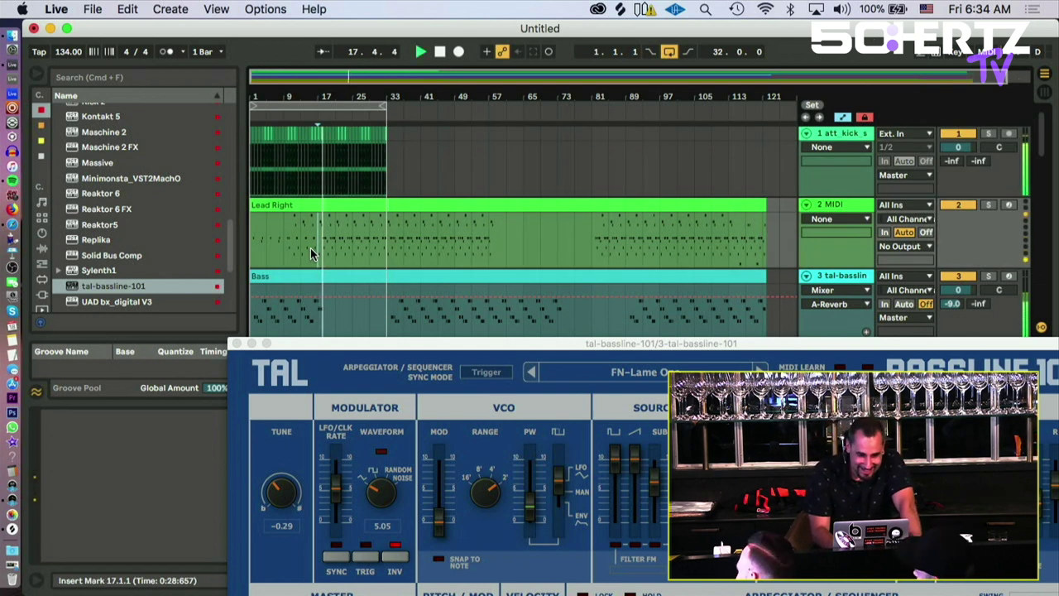
key(space)
Step: Insert a MIDI track directly below the kick track and load the Kit-909 Classic drum rack onto it
click(251, 191)
key(super+shift+t)
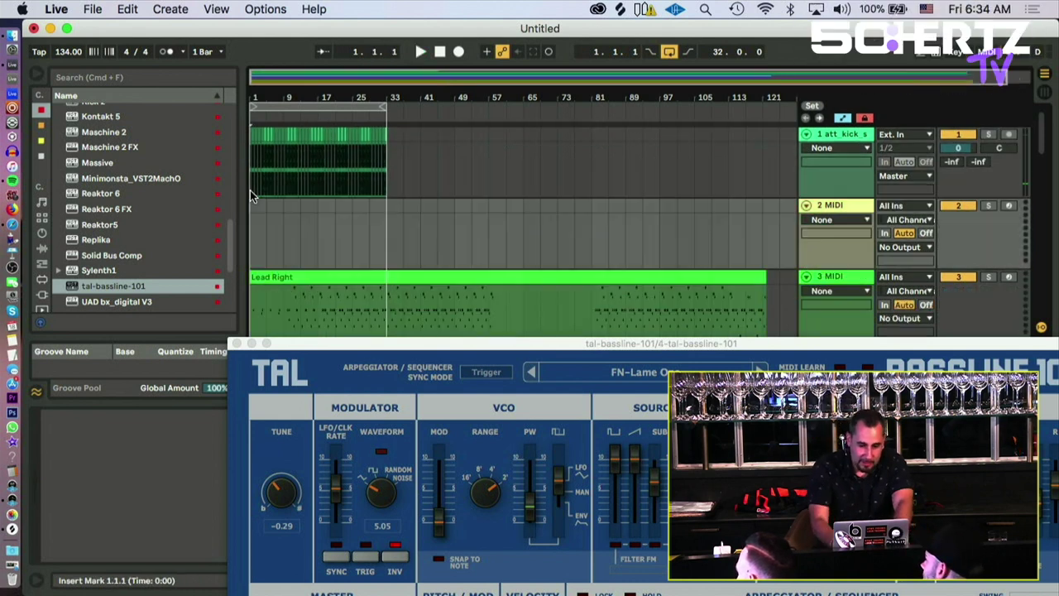
scroll(118, 195, up, 5)
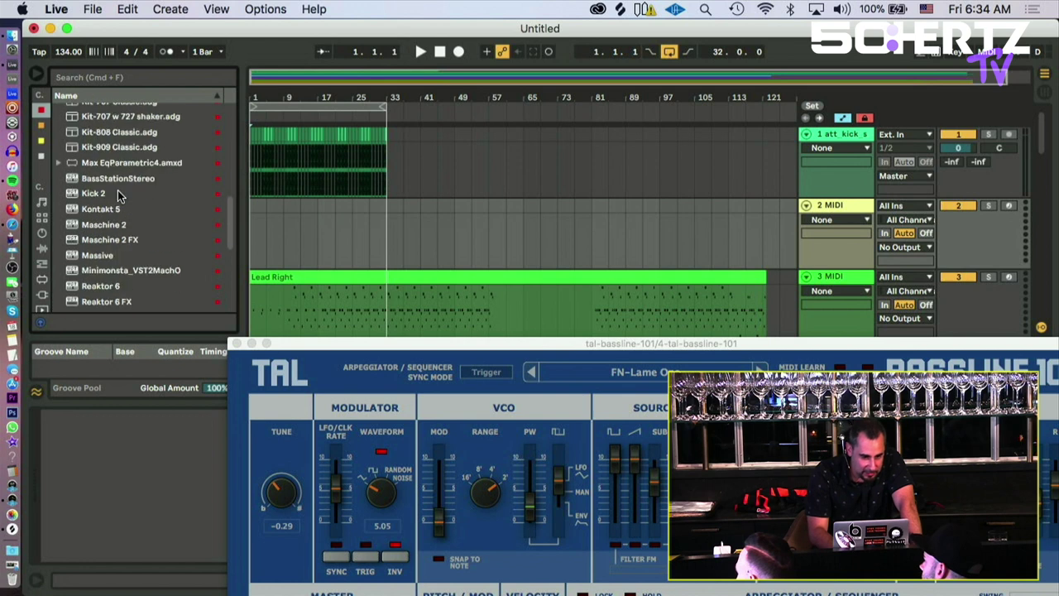
click(96, 148)
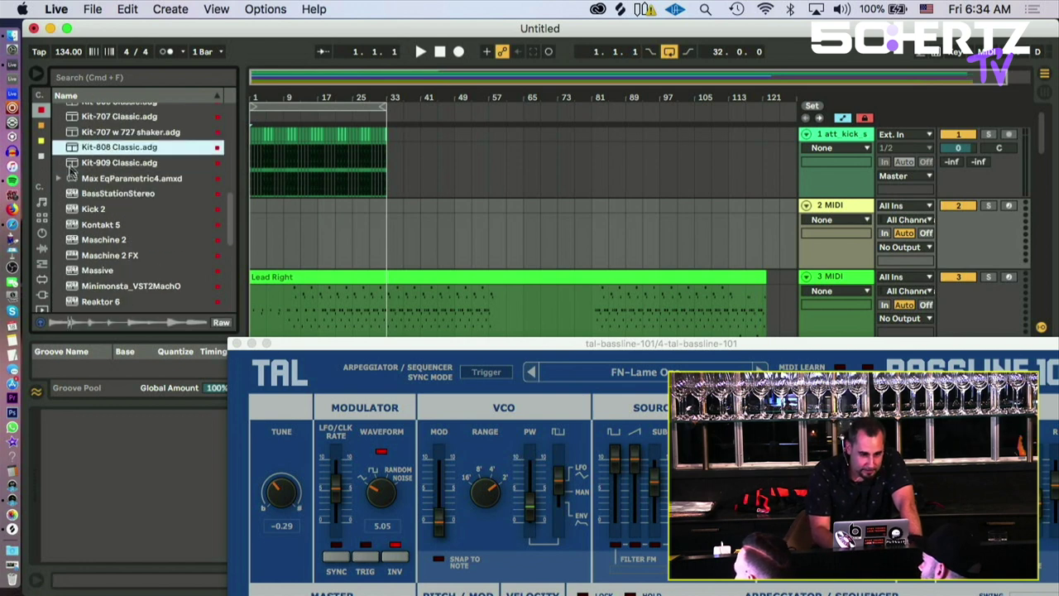
click(79, 164)
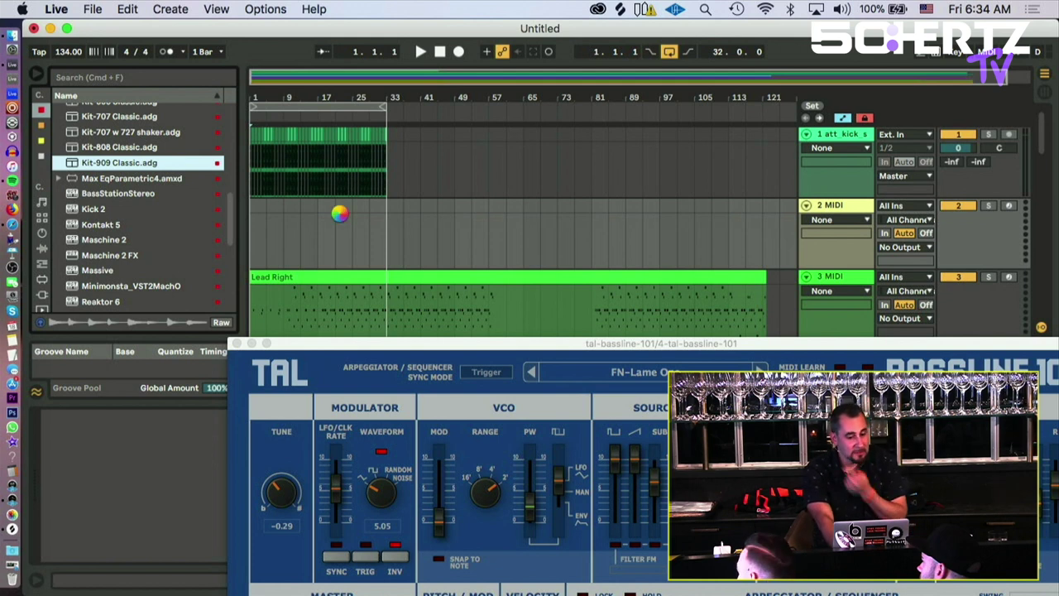
drag(277, 347, 451, 389)
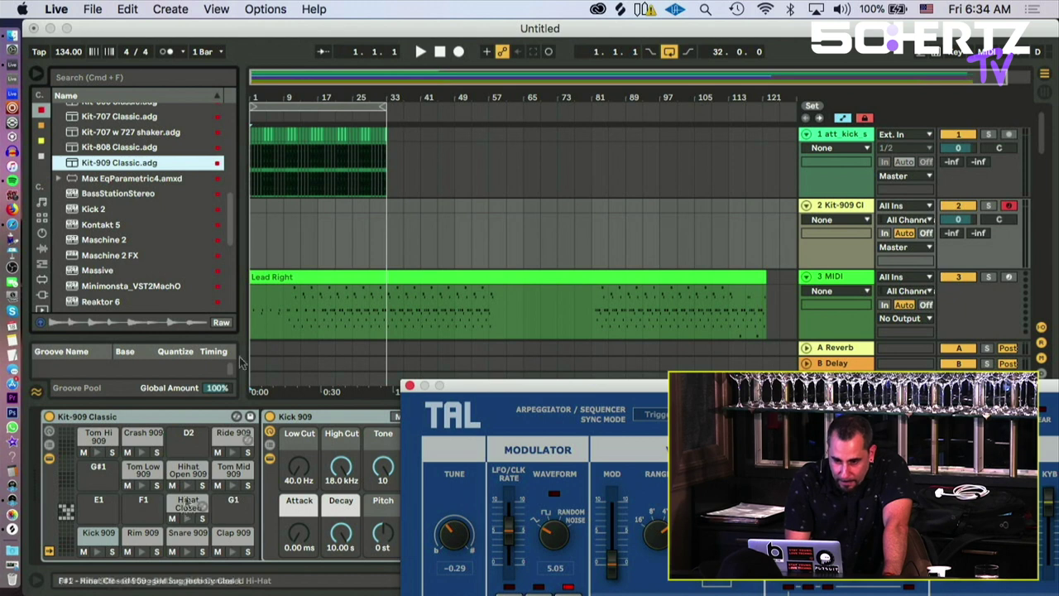
Step: Create an empty 32-bar MIDI clip from bar 1 to bar 33 on the 909 track and start playback
drag(385, 207, 250, 208)
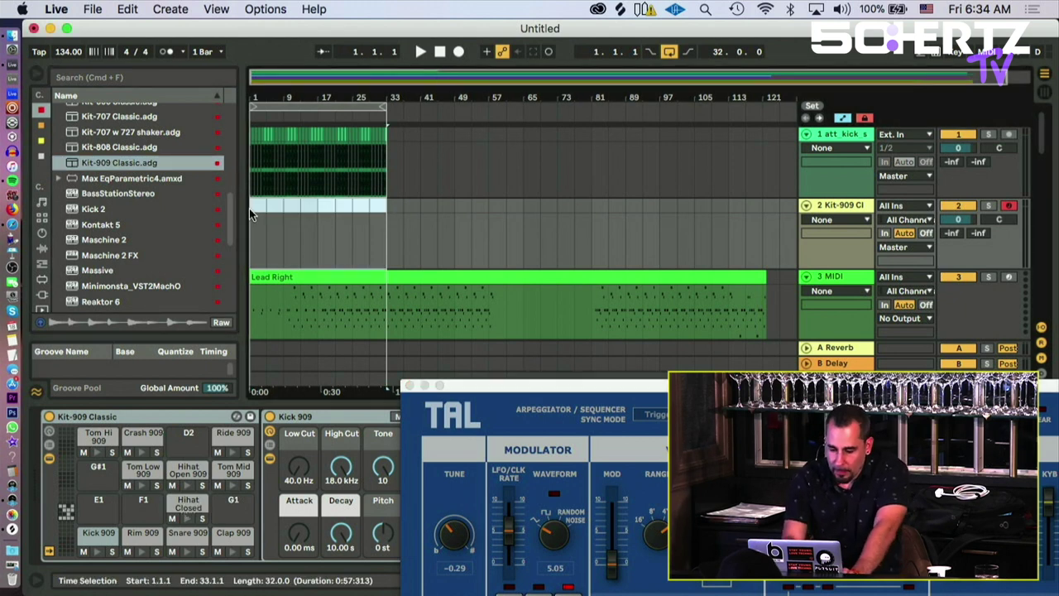
key(super+shift+m)
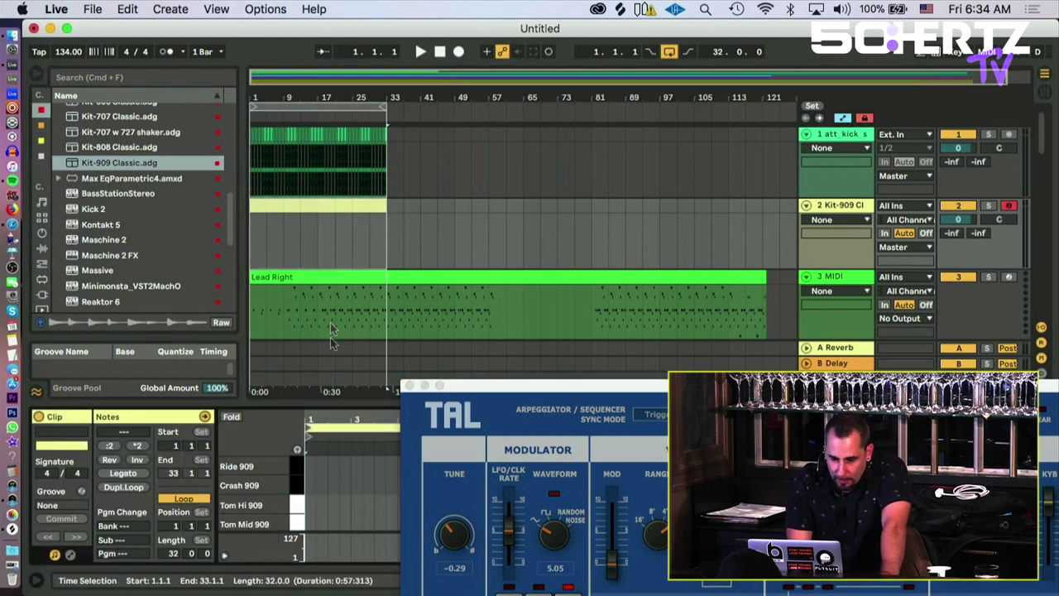
key(space)
Step: Add a Hihat Closed 909 note at 2.3.1 and shorten the clip's loop to two bars
scroll(363, 508, down, 3)
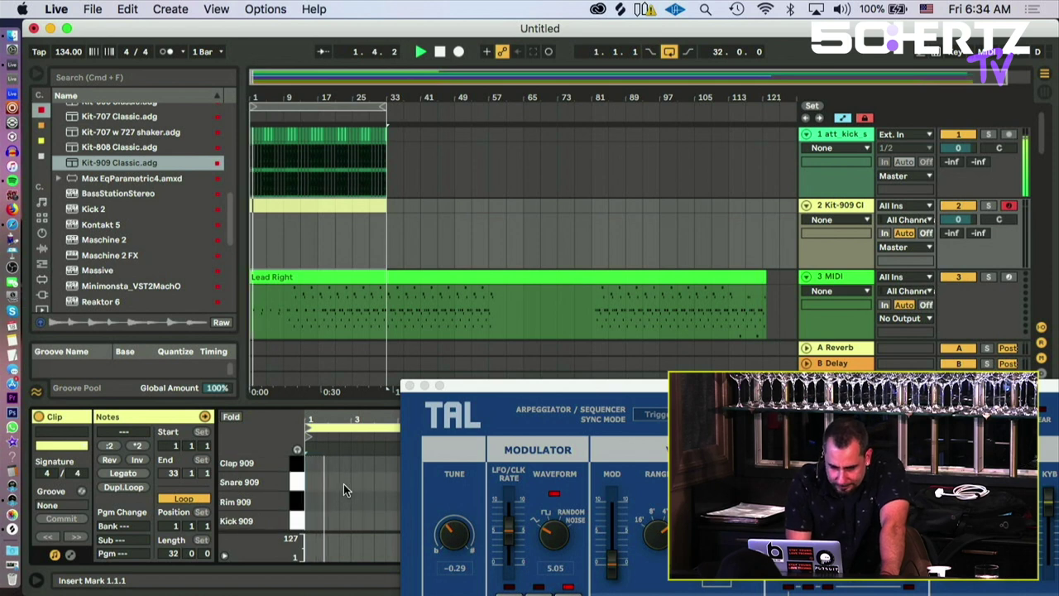
scroll(343, 483, up, 3)
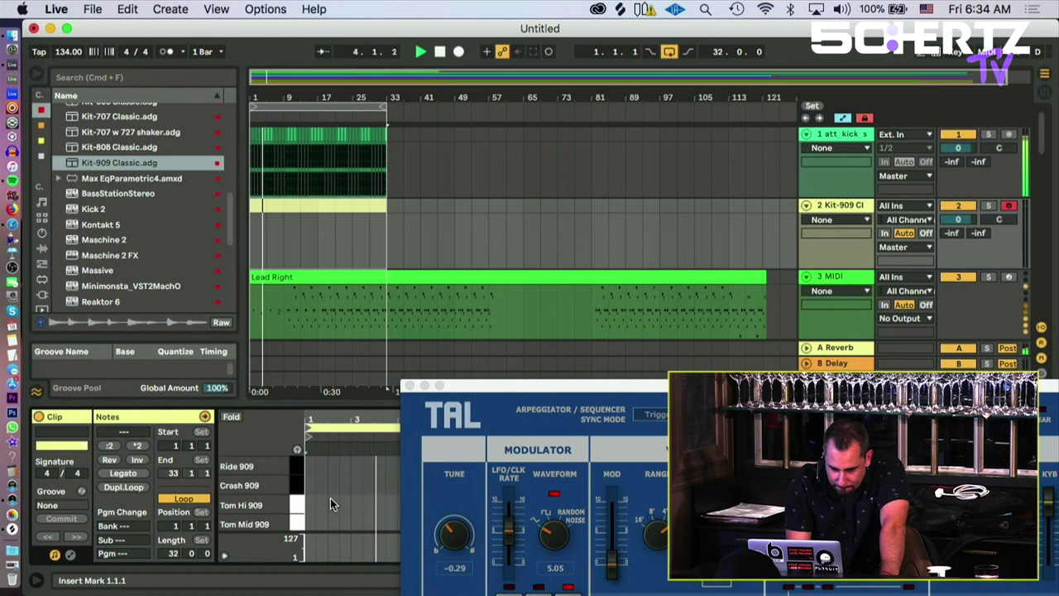
scroll(330, 501, down, 3)
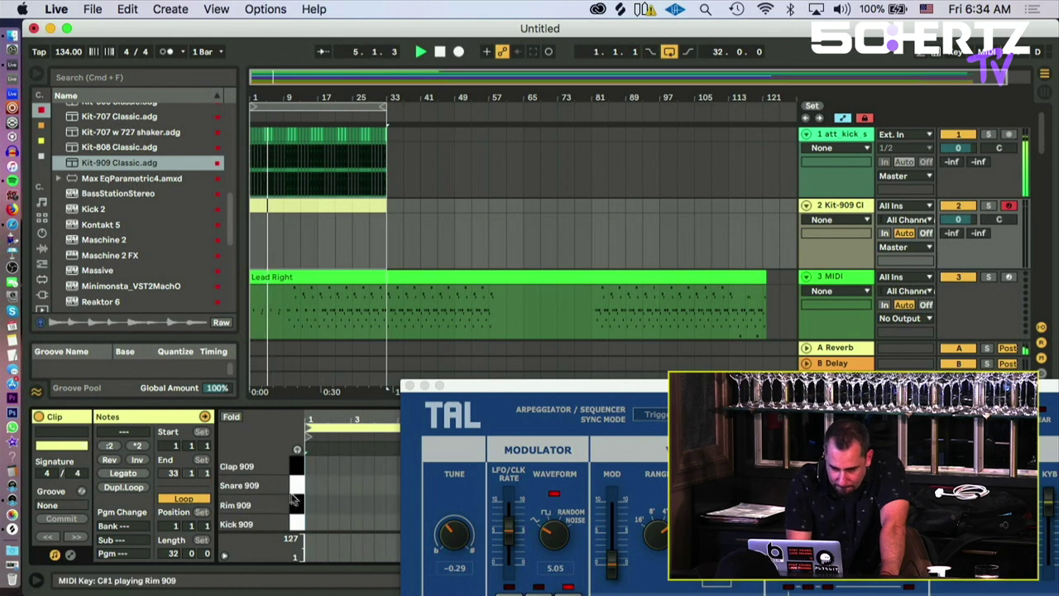
drag(273, 497, 248, 497)
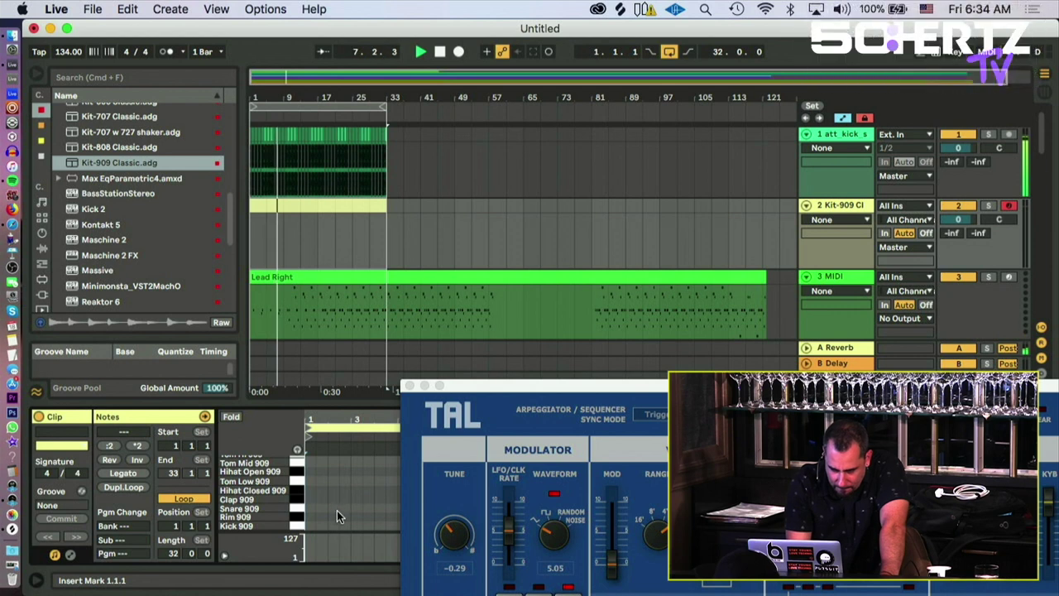
double_click(339, 489)
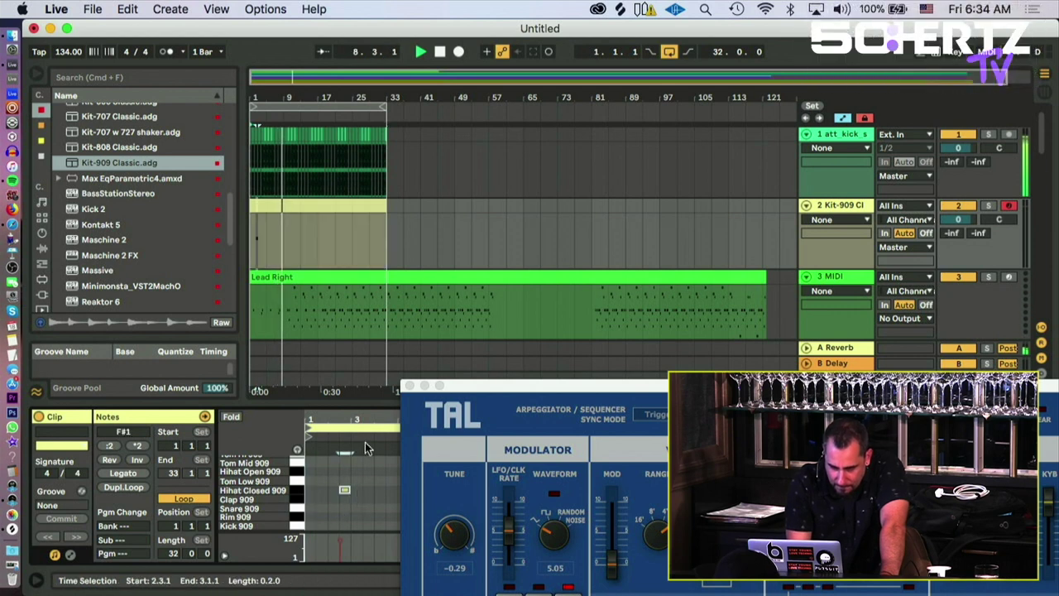
drag(531, 398, 515, 540)
drag(1042, 427, 349, 388)
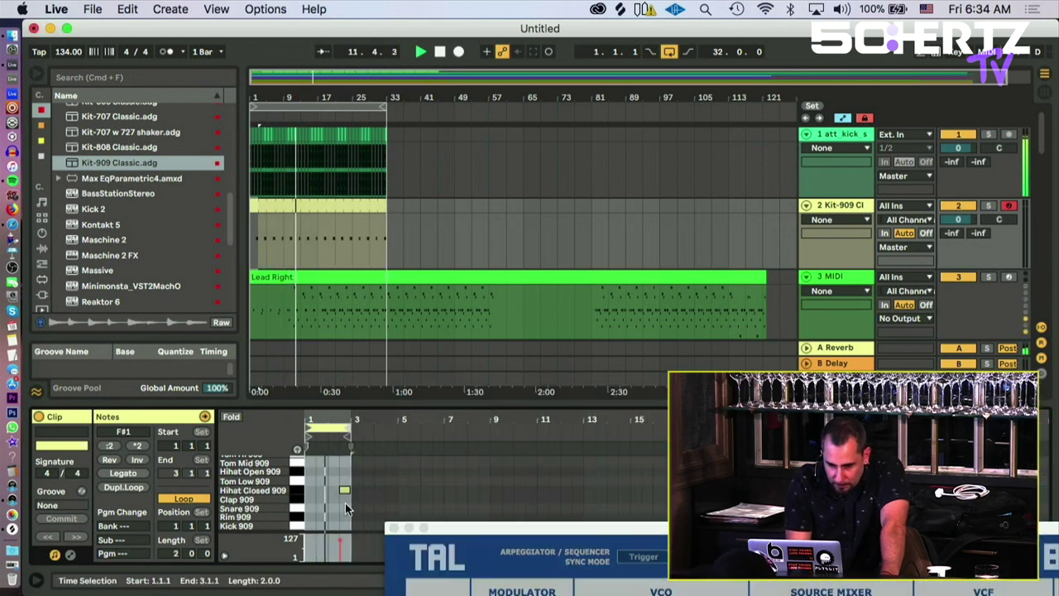
Step: Move the closed hi-hat note to the off-beat of the first beat, shorten it to one beat and audition it
key(space)
drag(345, 491, 321, 489)
key(space)
drag(317, 423, 296, 493)
key(space)
key(space)
key(space)
Step: Duplicate the closed hi-hat note three times at two-beat spacing across the two-bar loop and play it back
click(325, 493)
key(super+d)
key(super+d)
key(super+d)
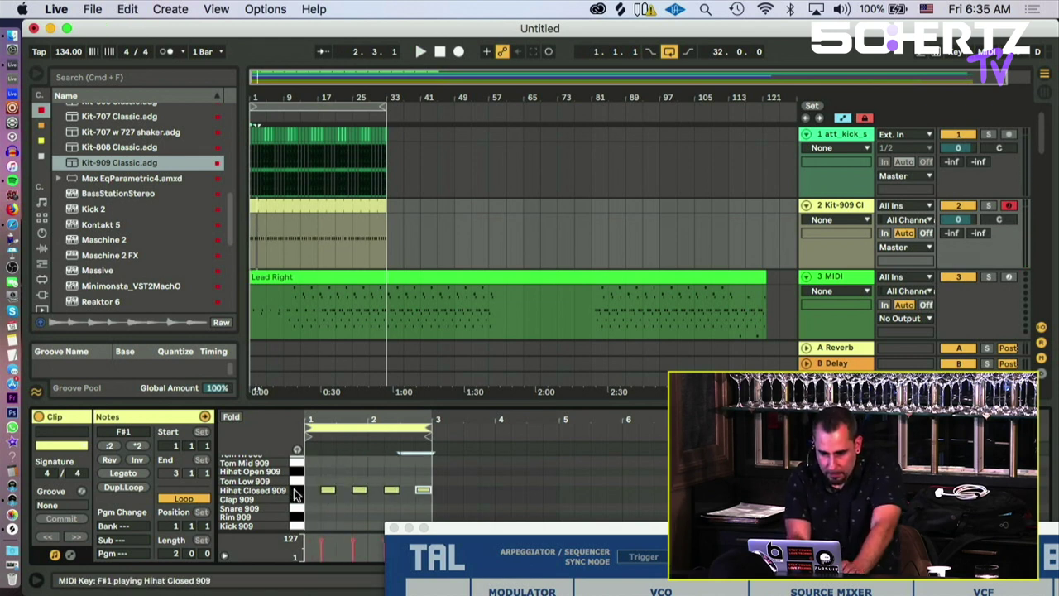
key(space)
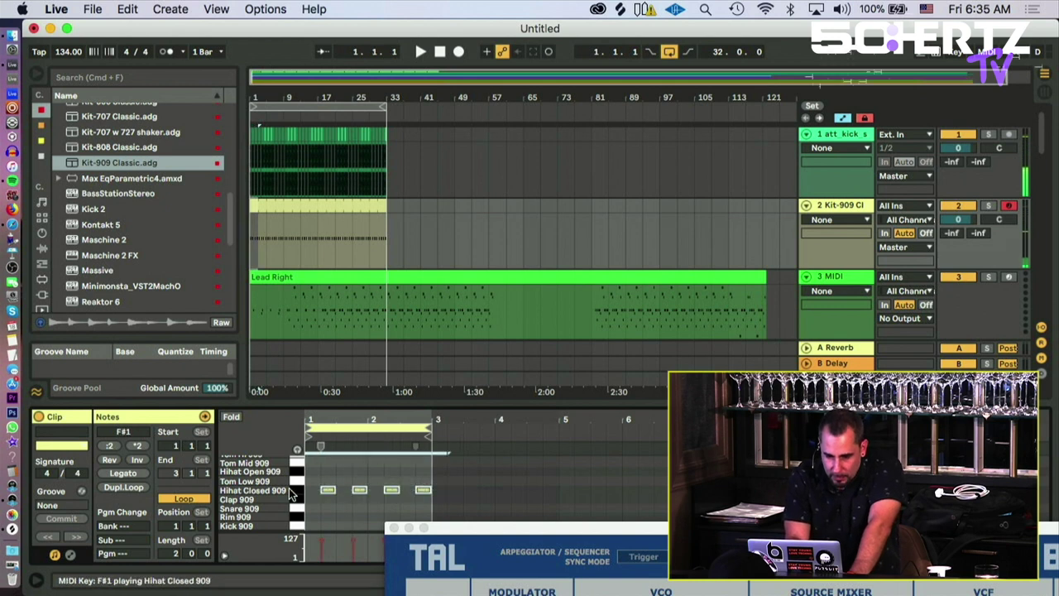
drag(321, 421, 334, 491)
key(space)
Step: Shift the last three hi-hat notes earlier so the second starts at 1.2.3, and shorten the clip's loop to two beats
click(348, 498)
drag(577, 471, 383, 497)
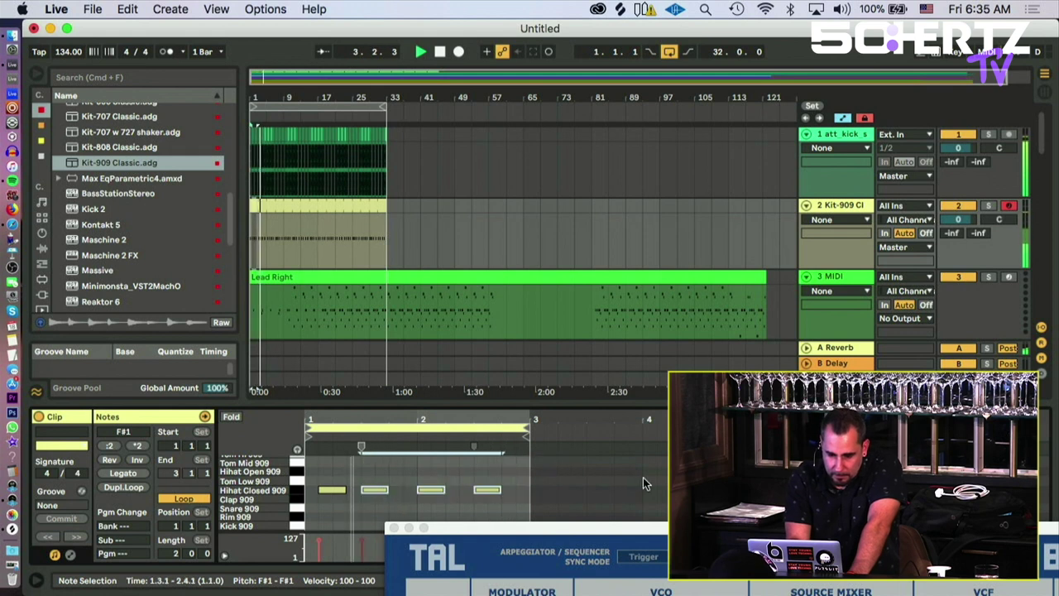
key(Left)
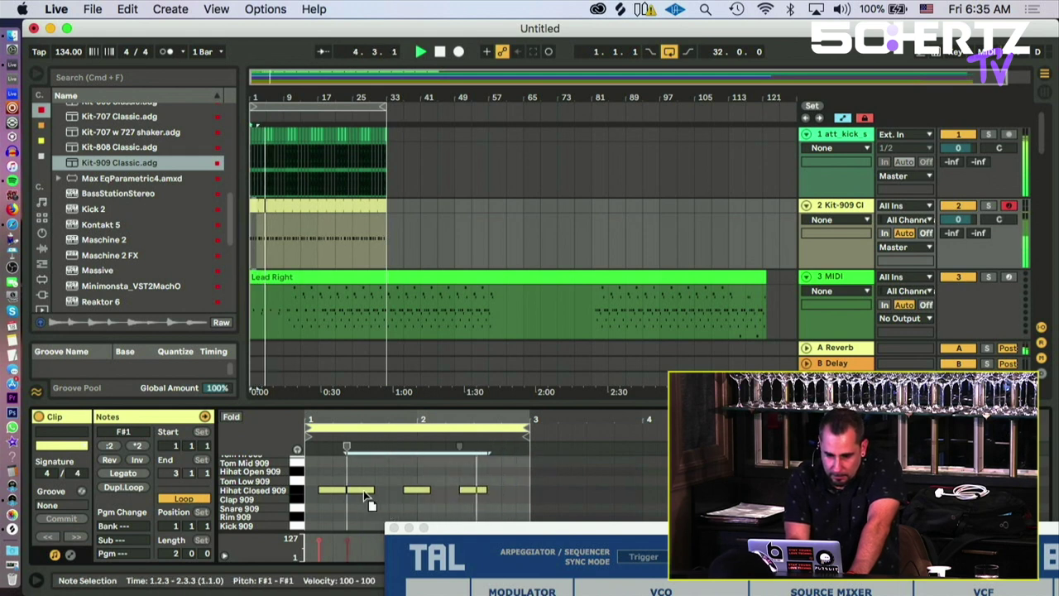
drag(527, 427, 361, 420)
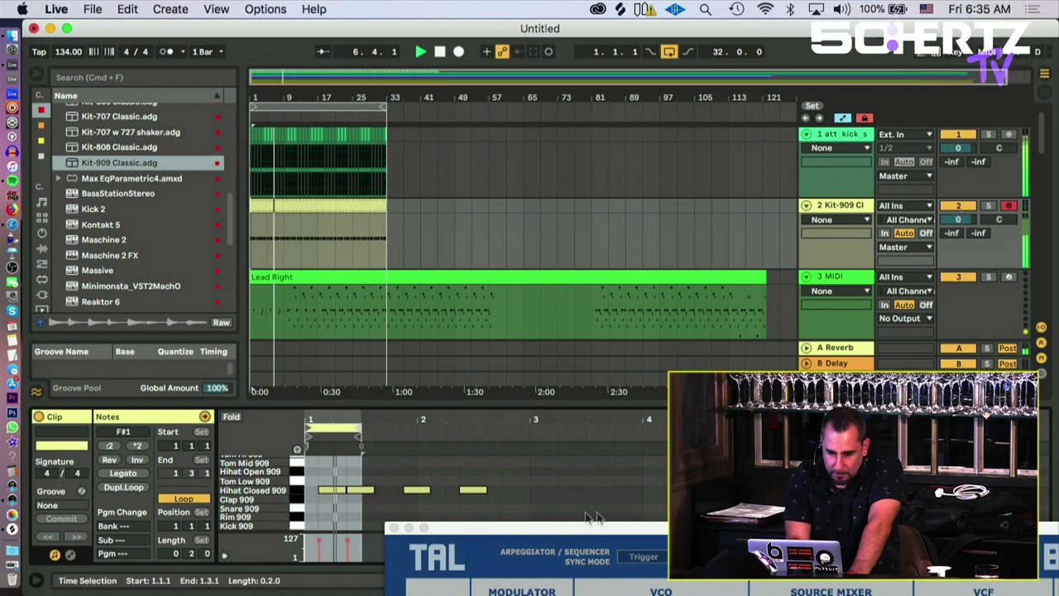
Step: Delete the hi-hat notes beyond the two-beat loop and duplicate the pattern until the clip's loop is 16 bars long
drag(501, 475, 308, 497)
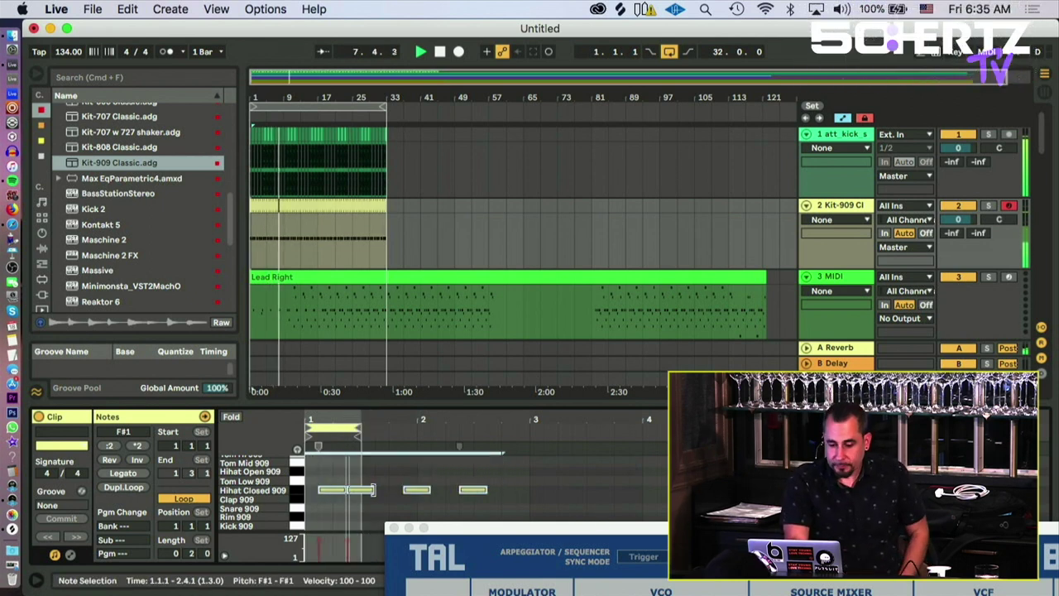
drag(521, 454, 395, 509)
key(BackSpace)
key(super+d)
key(super+d)
key(super+d)
key(super+d)
key(super+d)
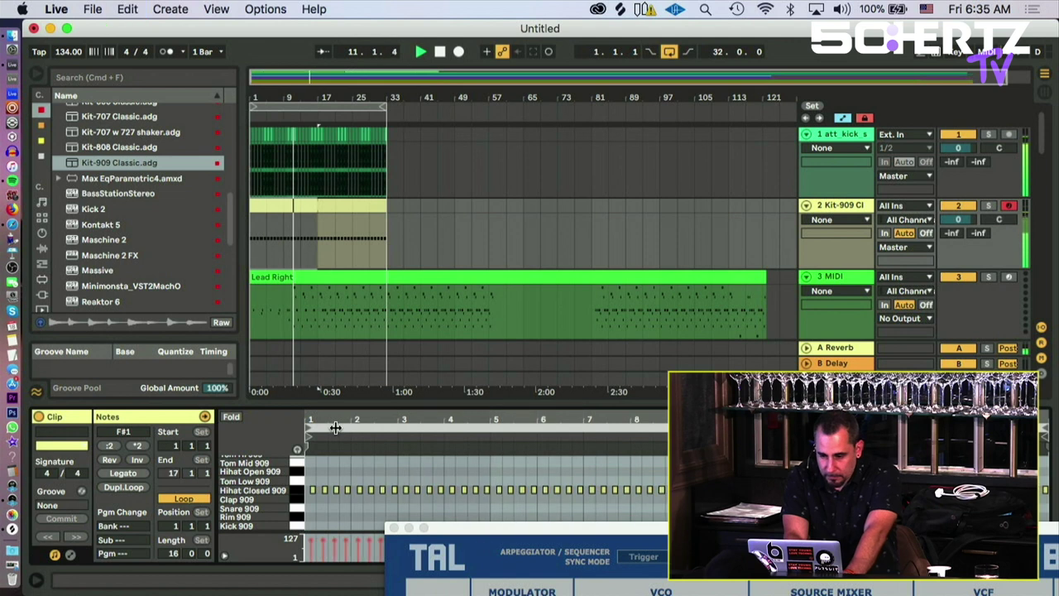
Step: Open the imported Bass clip, stop playback and look over the Lead Right and Bass parts along the timeline
double_click(420, 91)
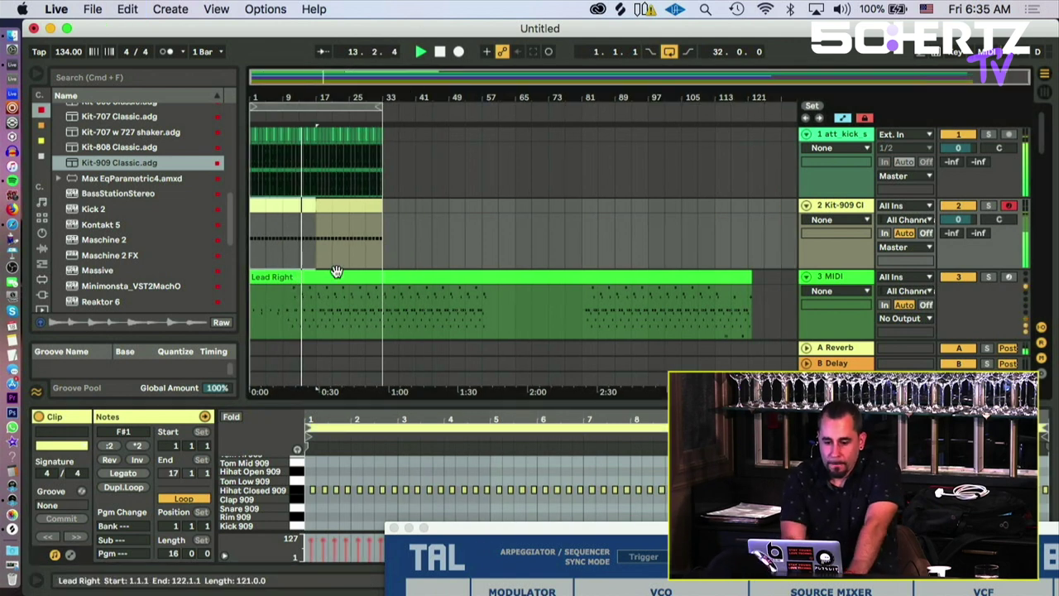
scroll(751, 154, down, 4)
scroll(751, 154, up, 1)
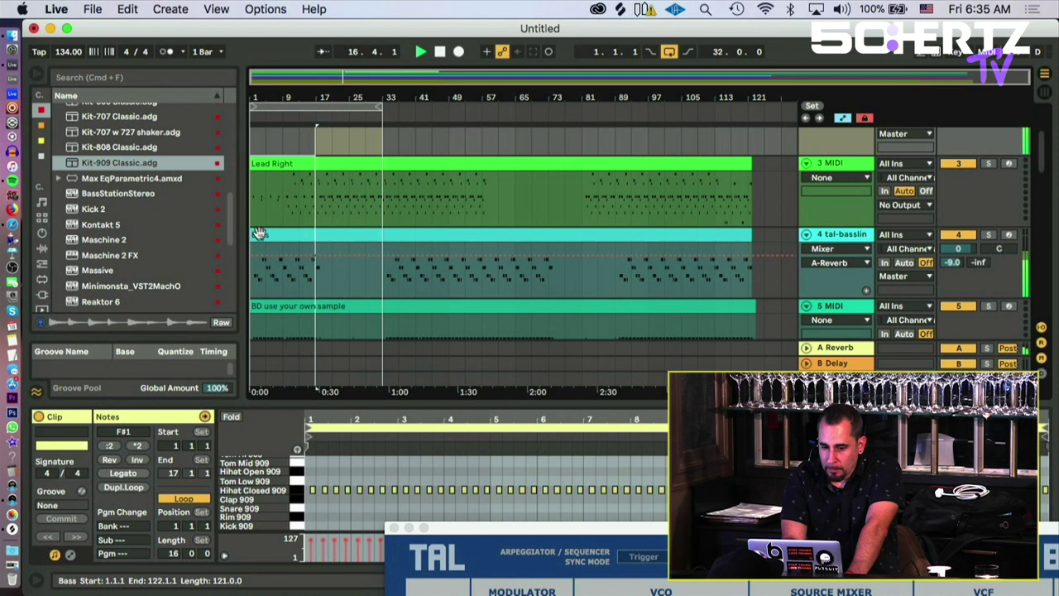
click(259, 234)
key(space)
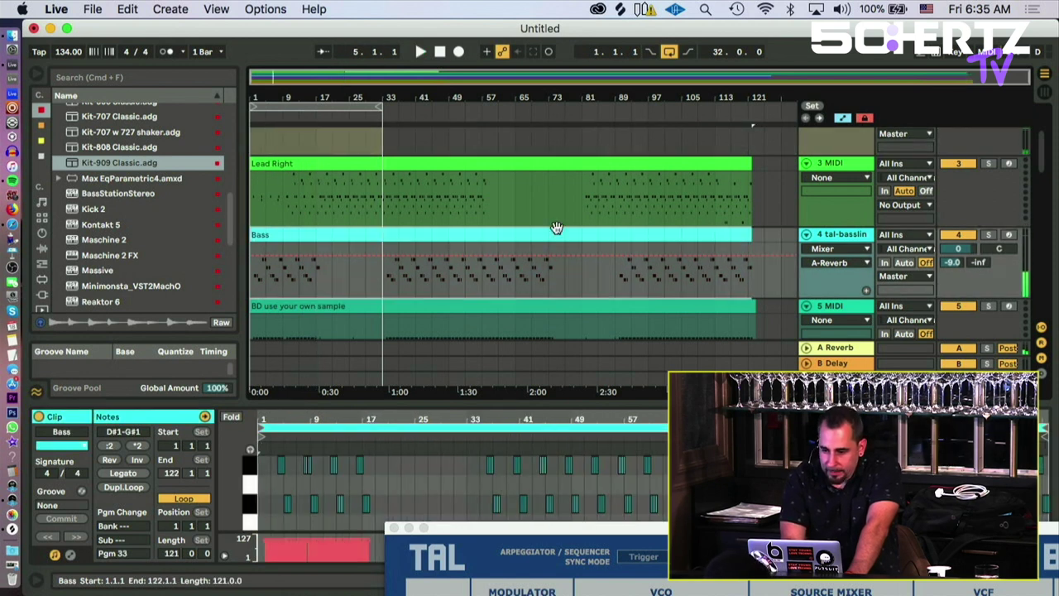
drag(395, 99, 411, 127)
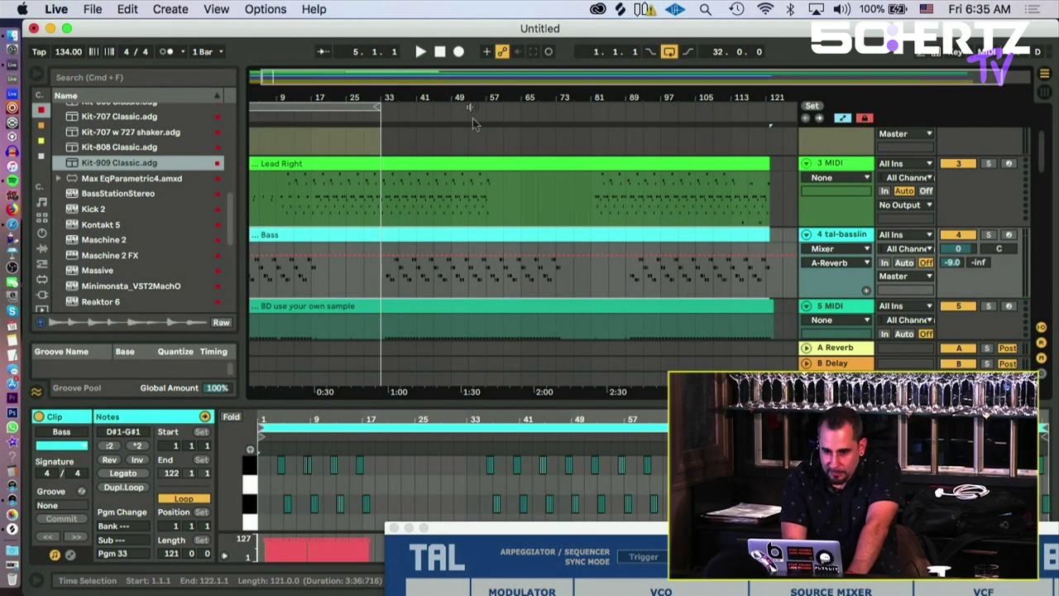
drag(474, 88, 469, 71)
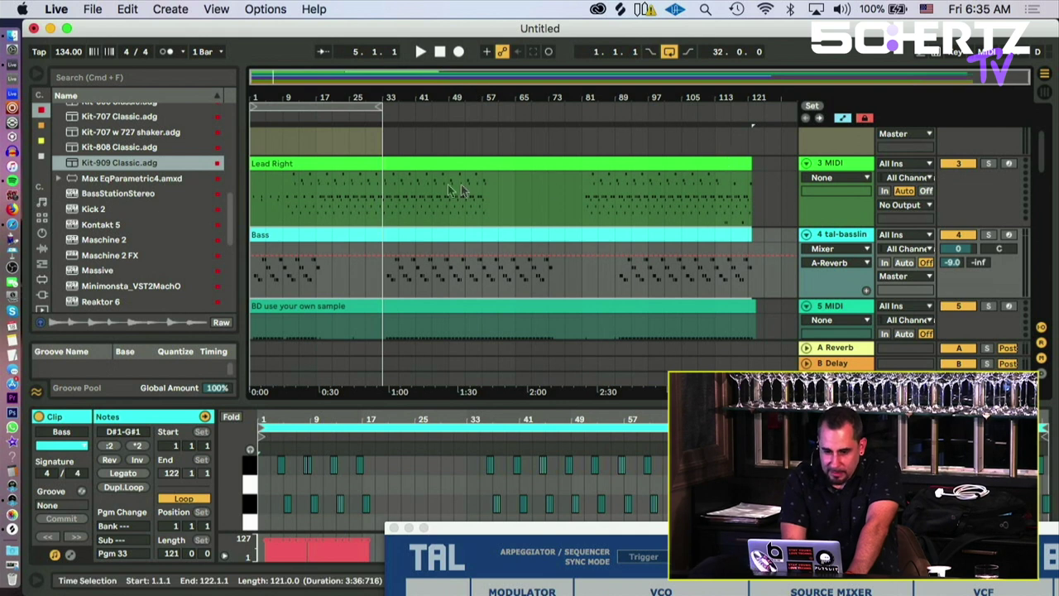
Step: Review the remaining imported MIDI parts, from the BD and Drums tracks through the strings down to Voice
scroll(361, 202, down, 5)
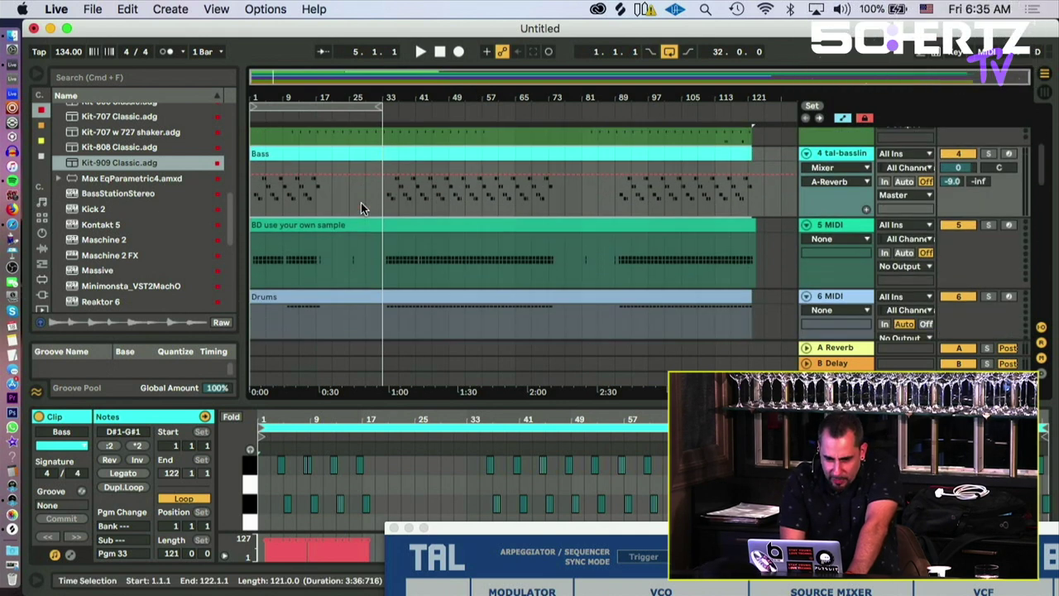
scroll(361, 202, down, 2)
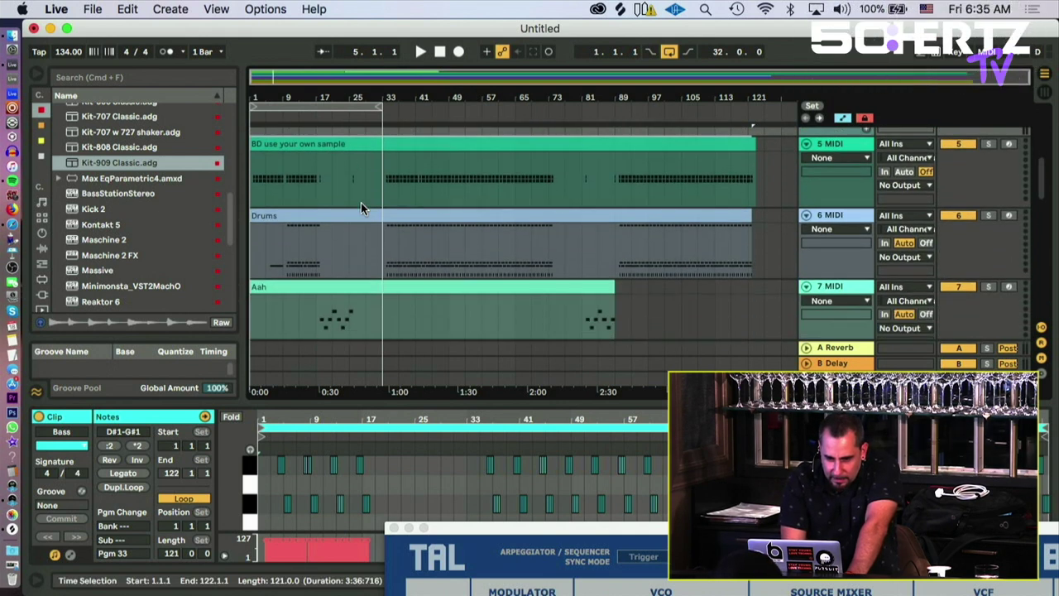
scroll(361, 203, up, 3)
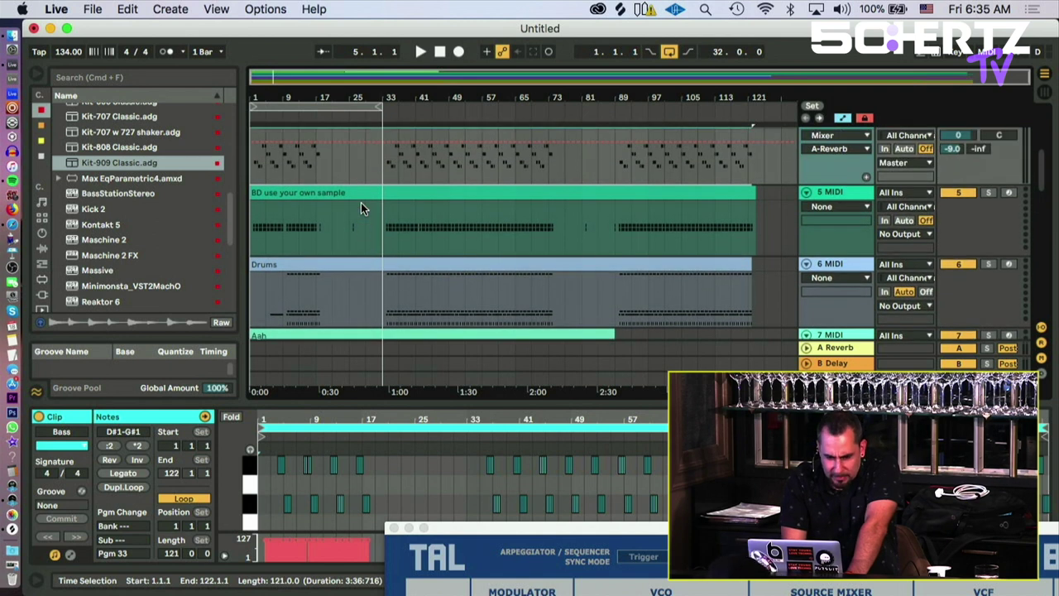
scroll(389, 297, down, 3)
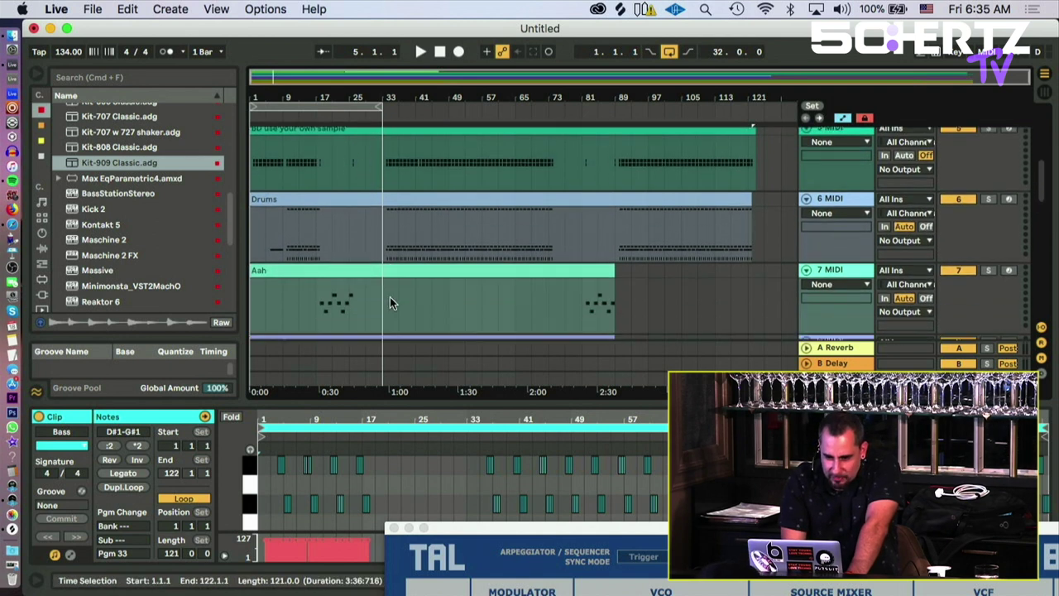
scroll(435, 231, down, 2)
scroll(435, 232, down, 2)
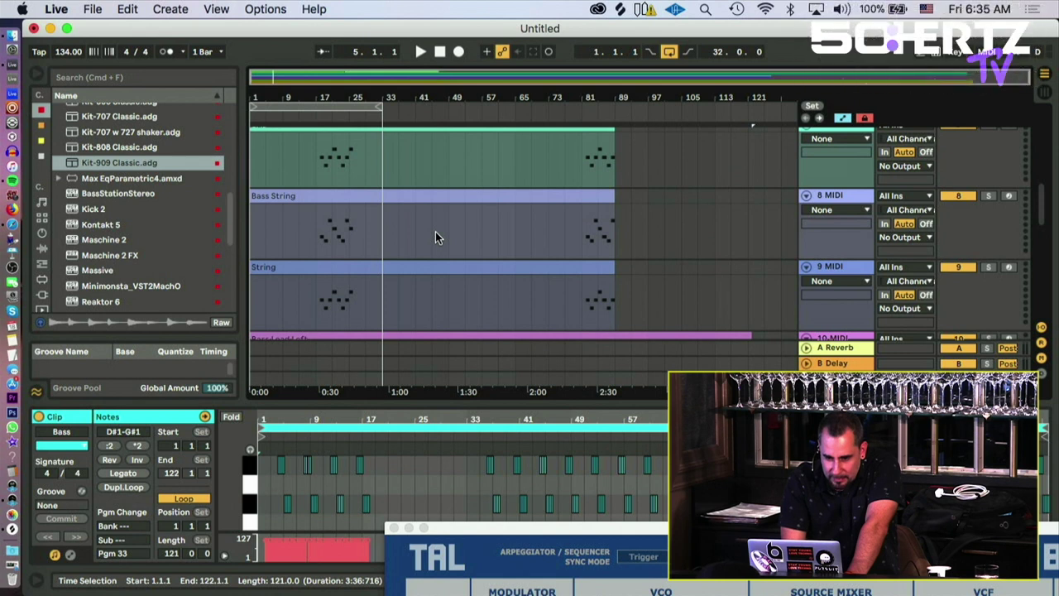
scroll(435, 232, down, 3)
scroll(435, 235, down, 2)
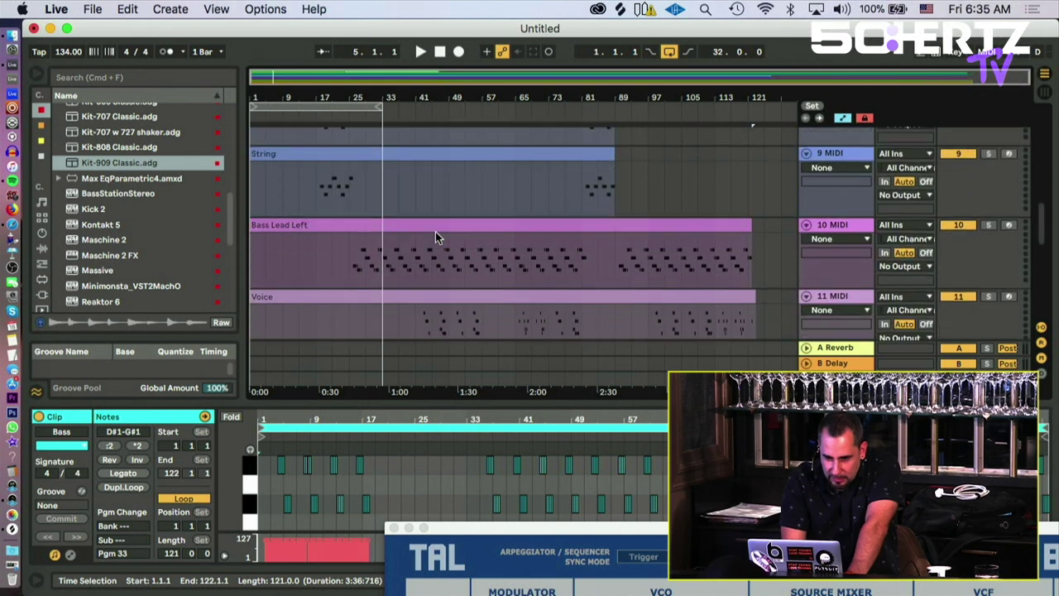
Step: Place the insert mark at bar 17 on the String track, load Sylenth1 onto it and choose the ARP 303 Drive preset
click(317, 186)
drag(295, 87, 312, 166)
scroll(124, 198, down, 10)
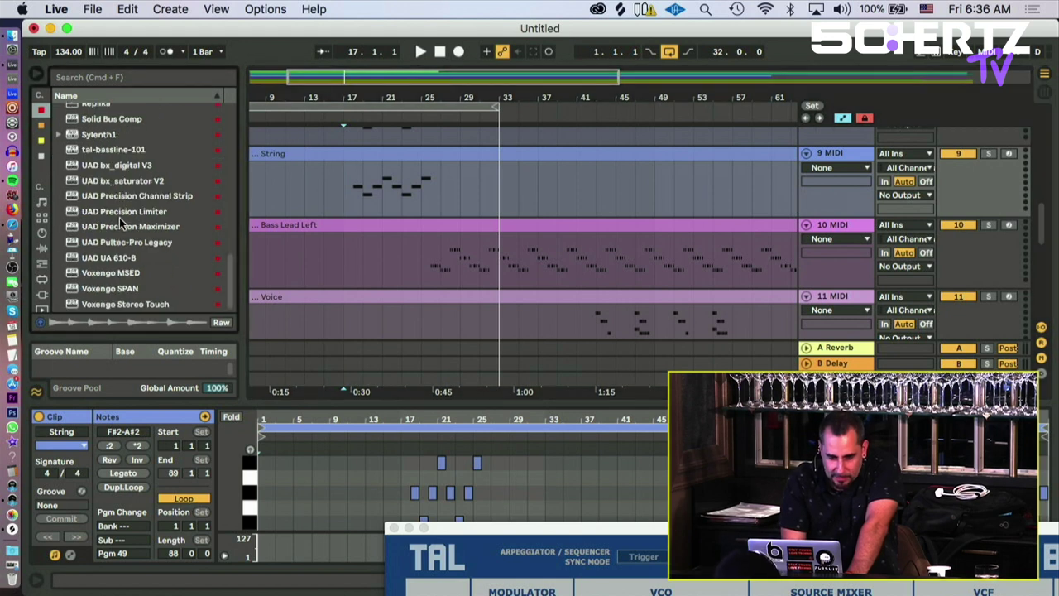
click(73, 135)
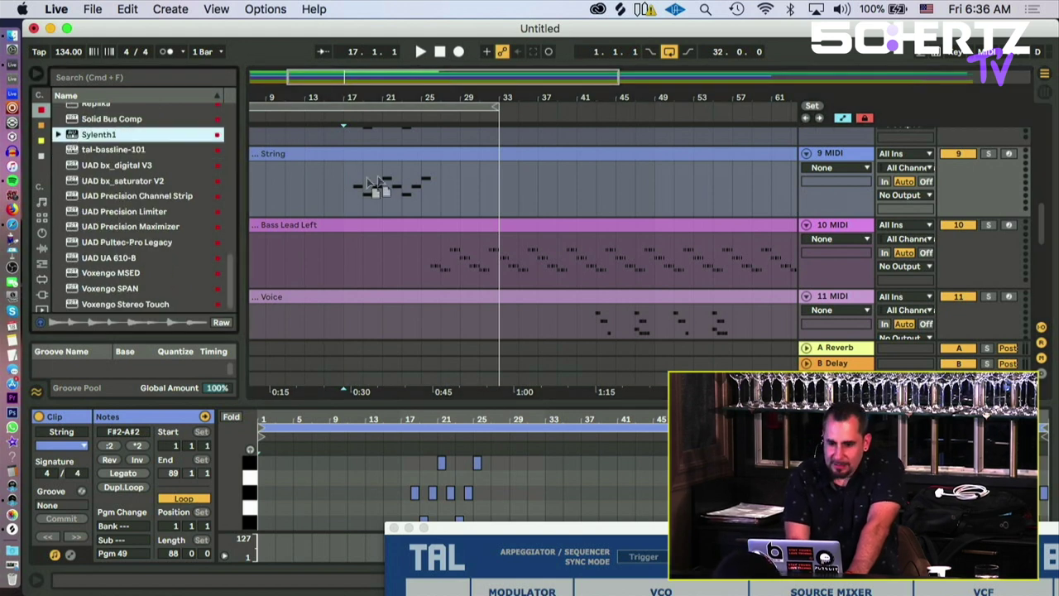
drag(374, 182, 377, 175)
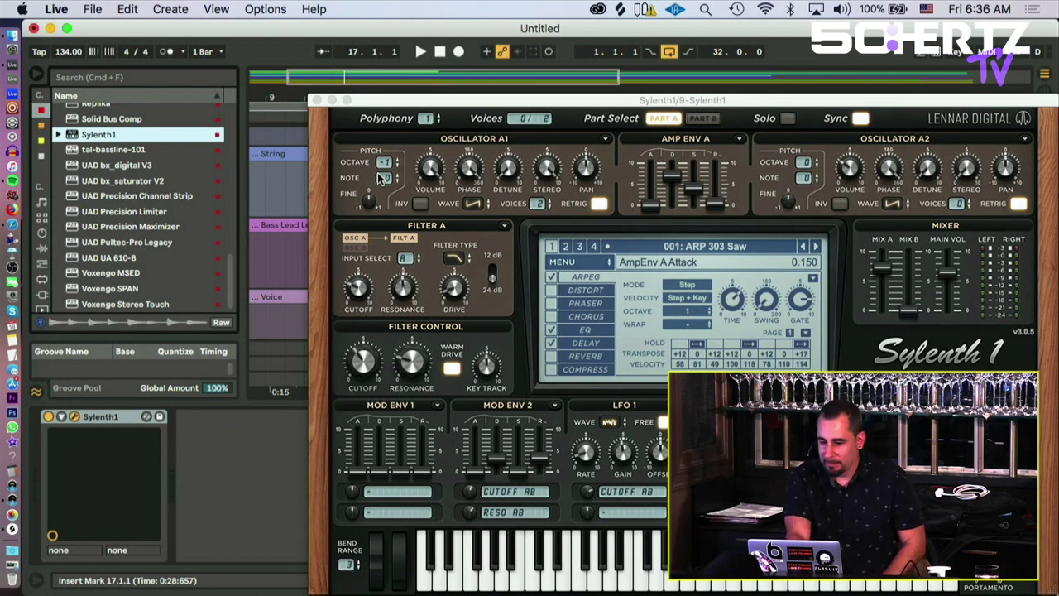
click(816, 246)
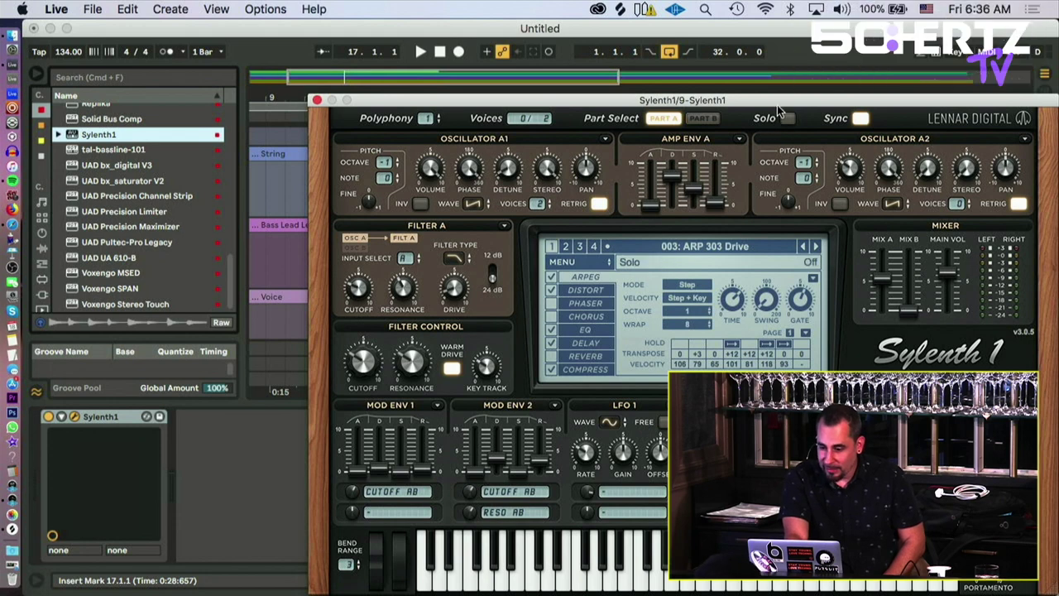
Step: Play the String part and step through Sylenth1 presets from ARP 303 Drive to 057: LD InUrFace
drag(776, 103, 666, 72)
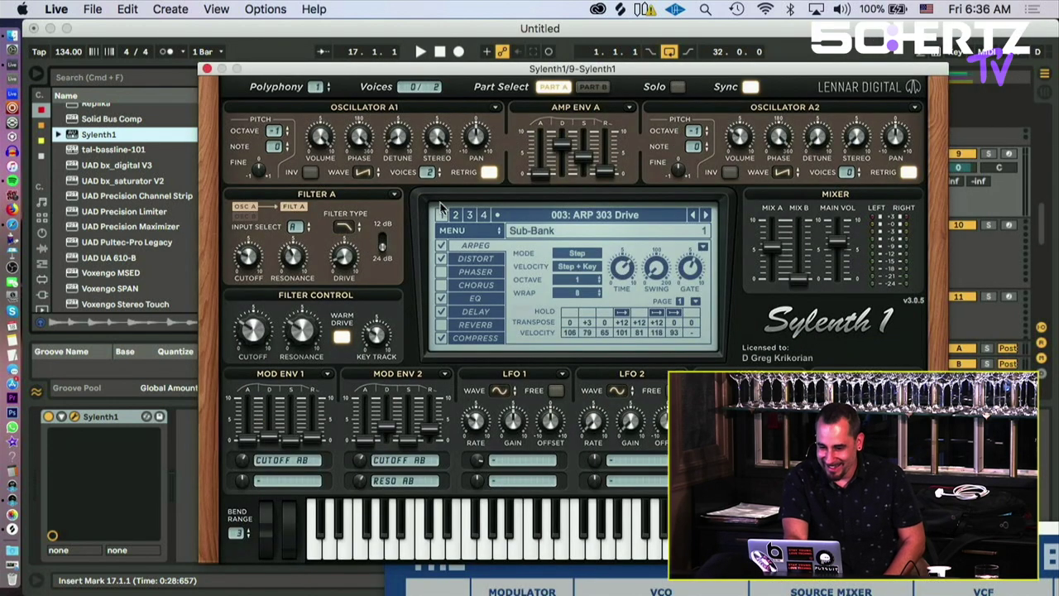
click(708, 217)
key(space)
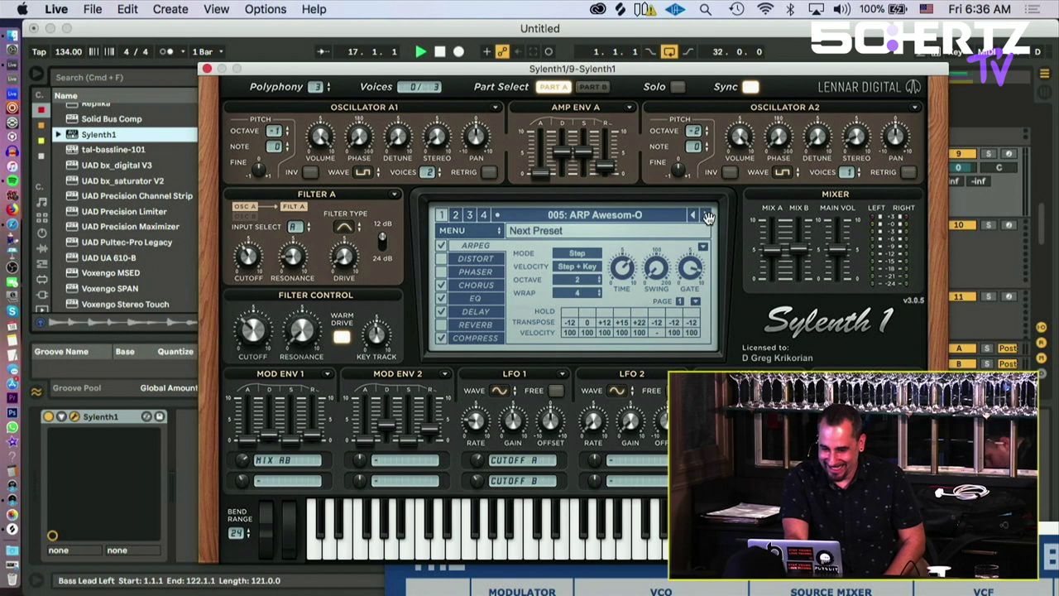
click(707, 215)
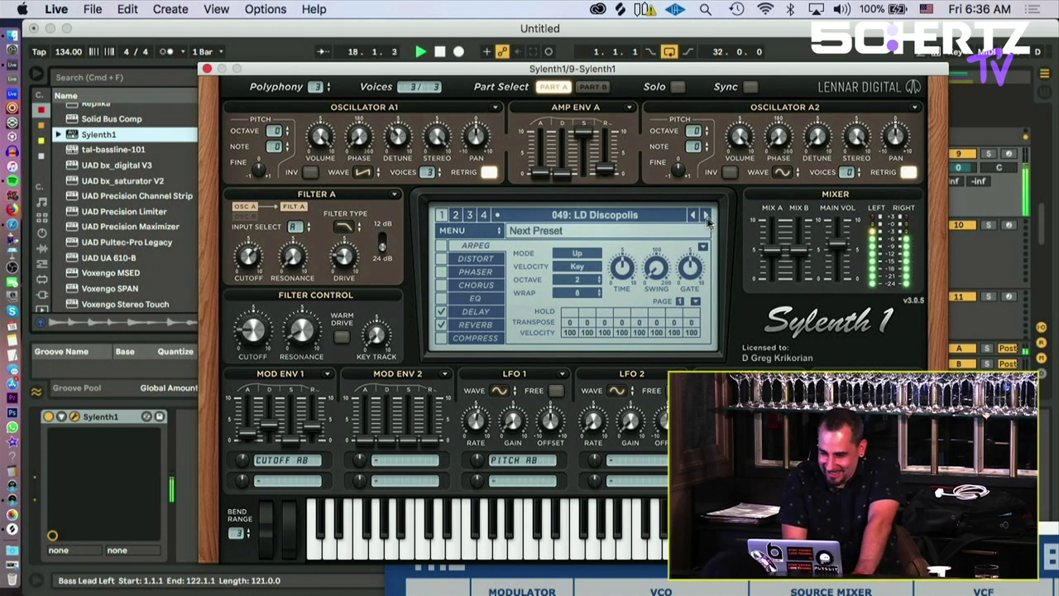
click(708, 216)
click(708, 216)
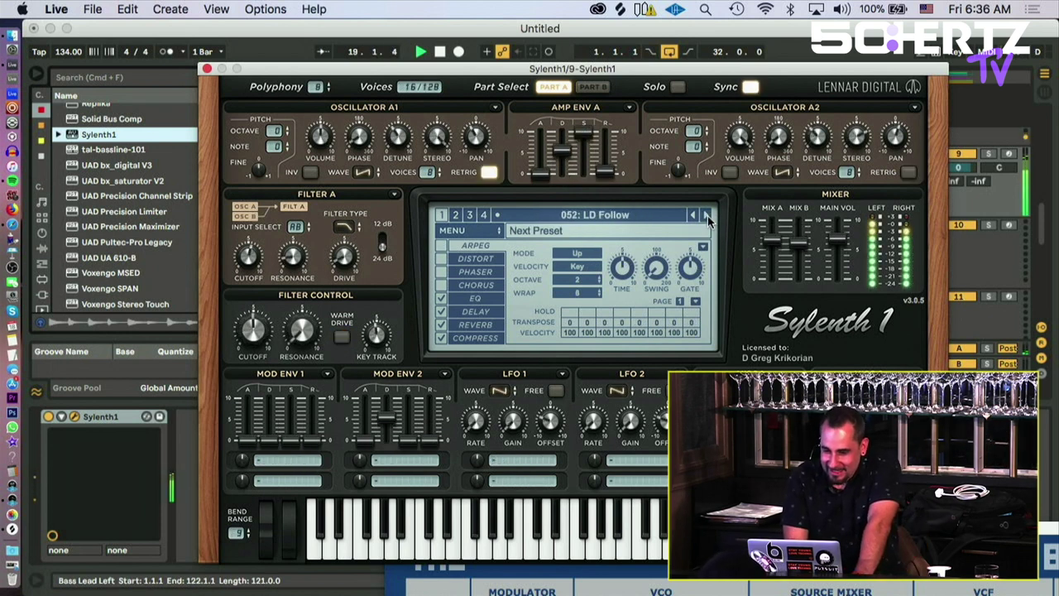
click(707, 216)
click(707, 216)
click(707, 215)
click(707, 216)
click(707, 216)
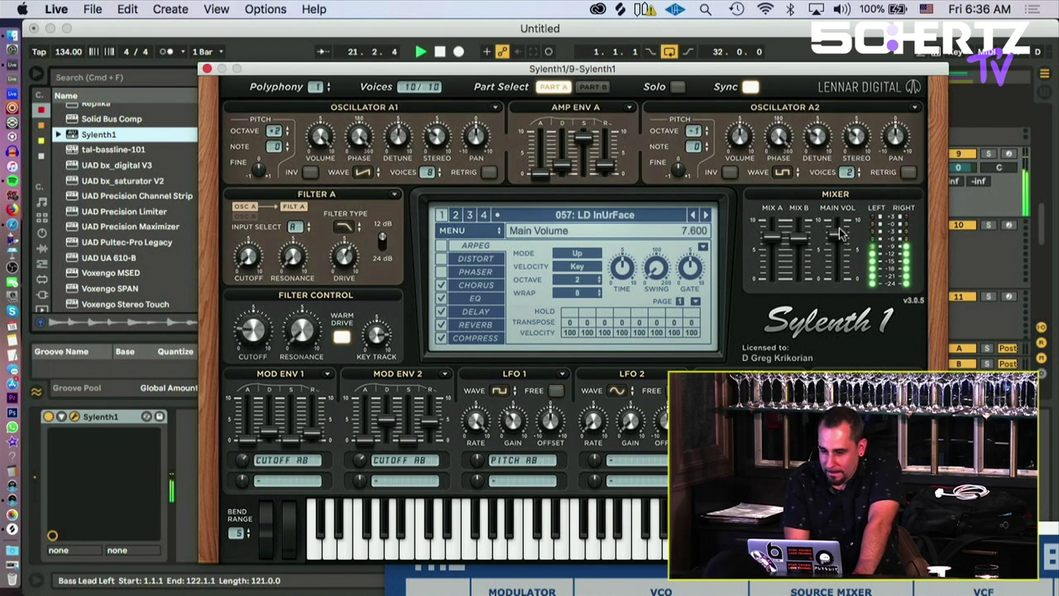
Step: Lower Sylenth1's main volume and move the plug-in windows down to uncover the arrangement tracks
drag(839, 234, 841, 266)
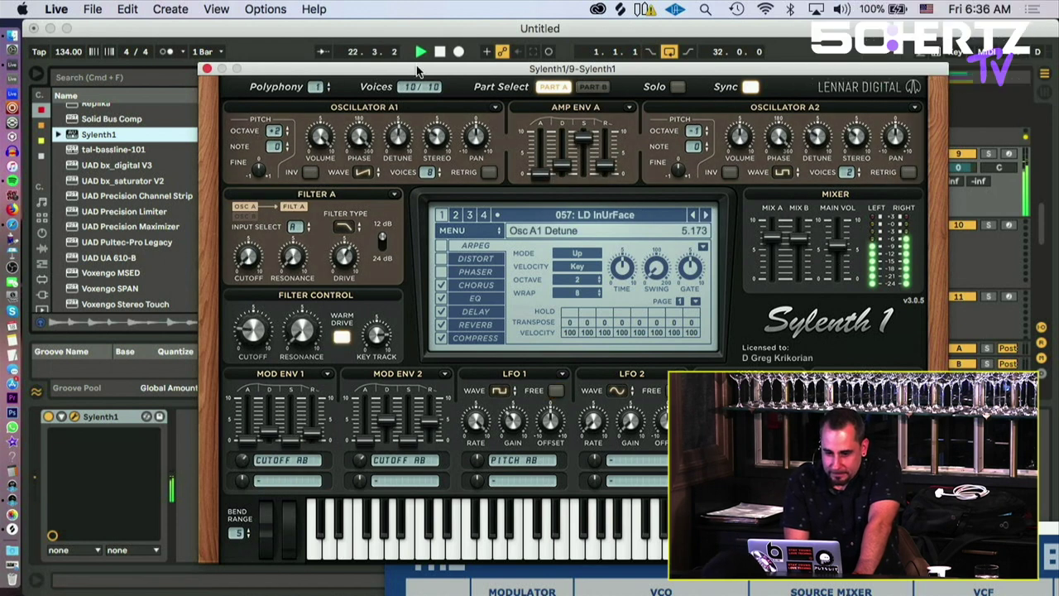
drag(420, 68, 5, 25)
drag(726, 534, 646, 391)
drag(254, 43, 449, 501)
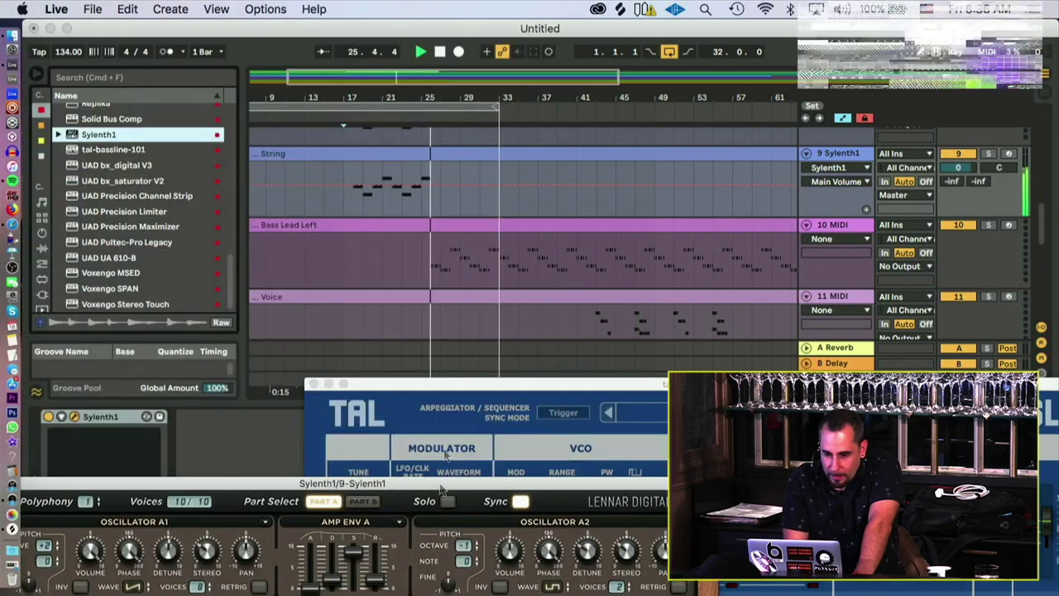
Step: Look over the imported parts across the timeline, from Aah and the string tracks down to Lead Left
drag(265, 93, 278, 70)
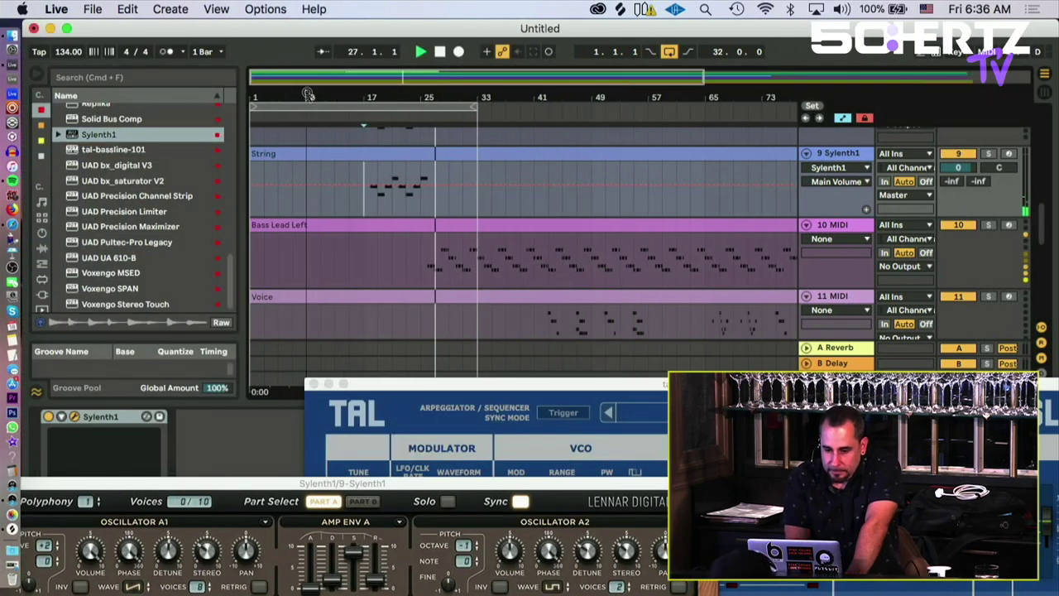
scroll(483, 193, up, 3)
key(space)
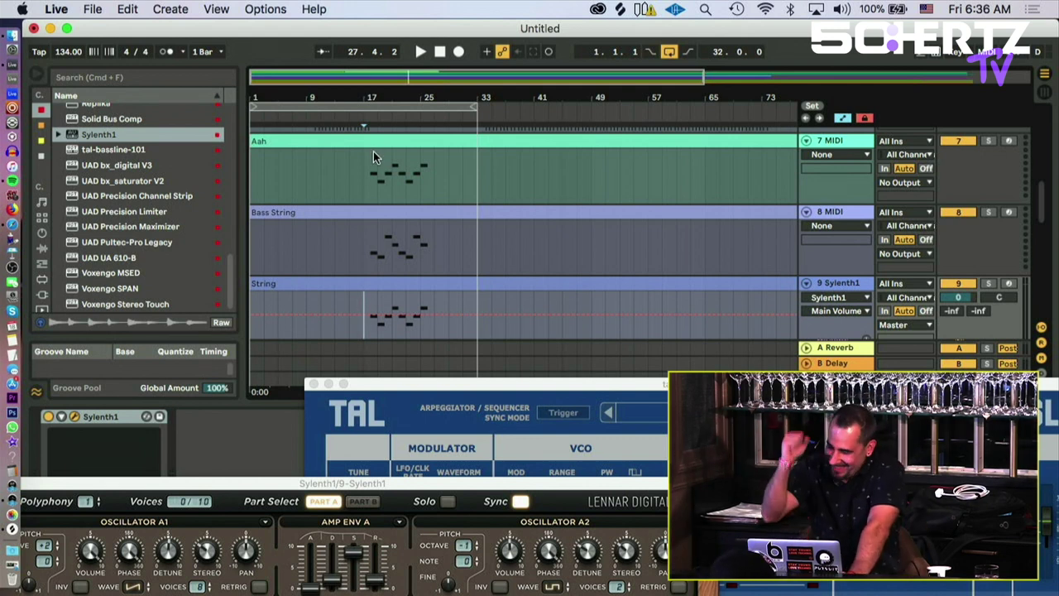
drag(265, 96, 261, 99)
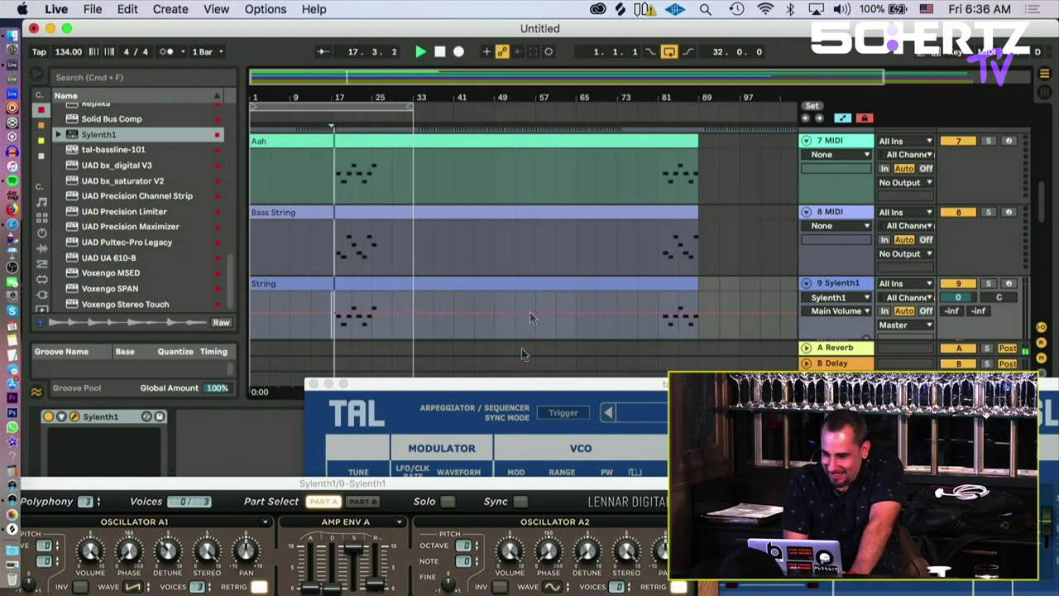
scroll(528, 331, down, 4)
scroll(534, 294, up, 2)
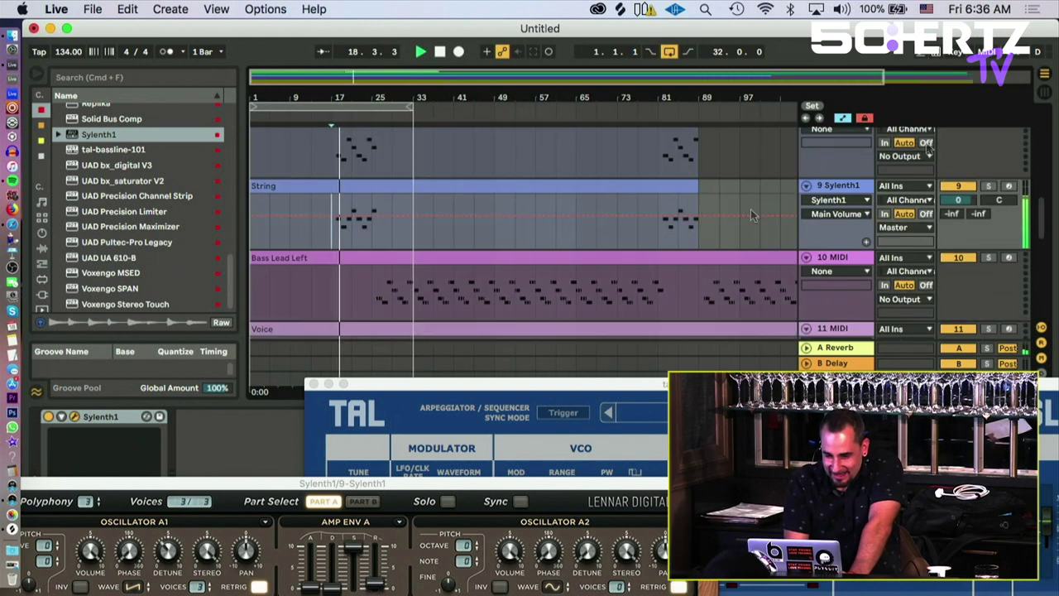
scroll(835, 233, down, 5)
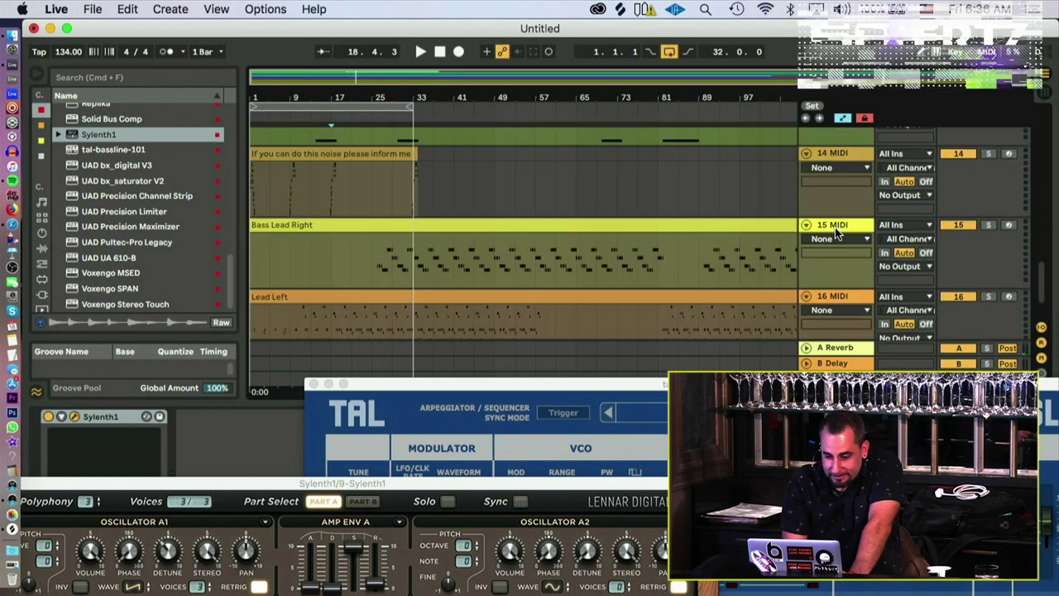
scroll(835, 233, up, 3)
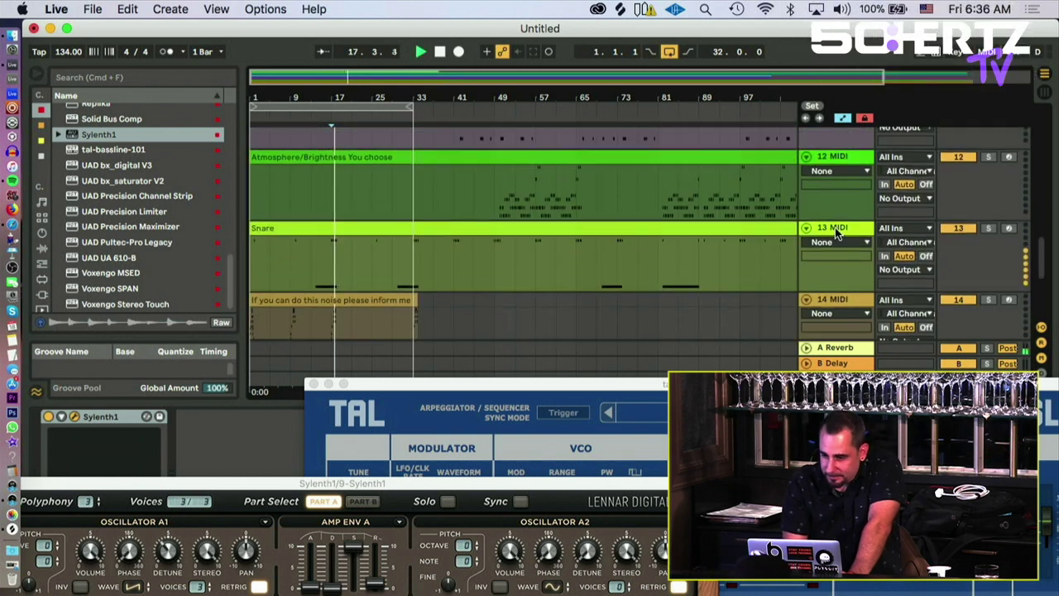
scroll(561, 226, up, 2)
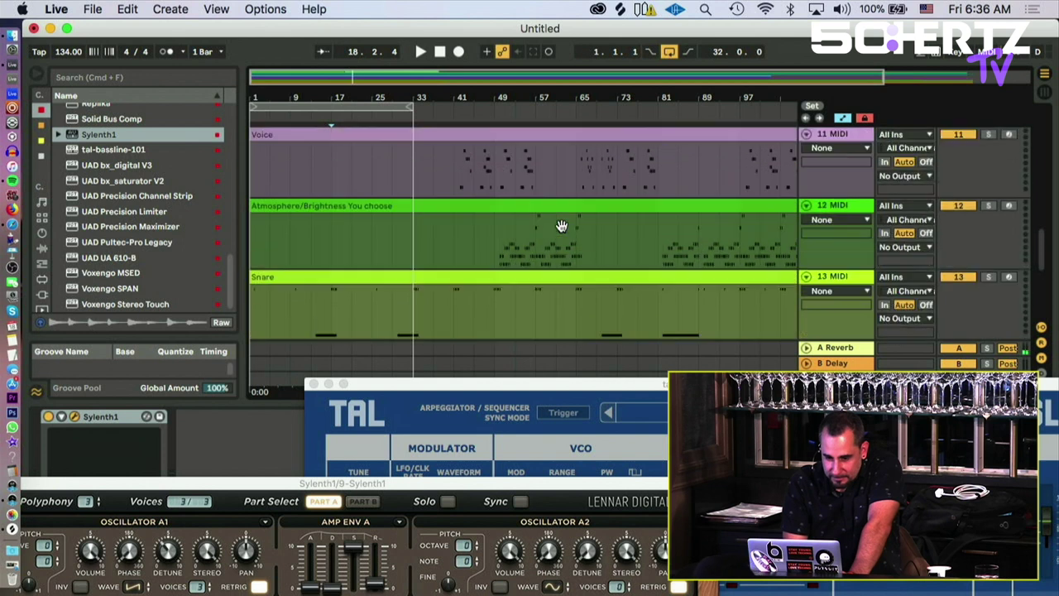
Step: Solo and unsolo the String track during playback and lower its track volume to -4.7 dB
scroll(533, 189, up, 4)
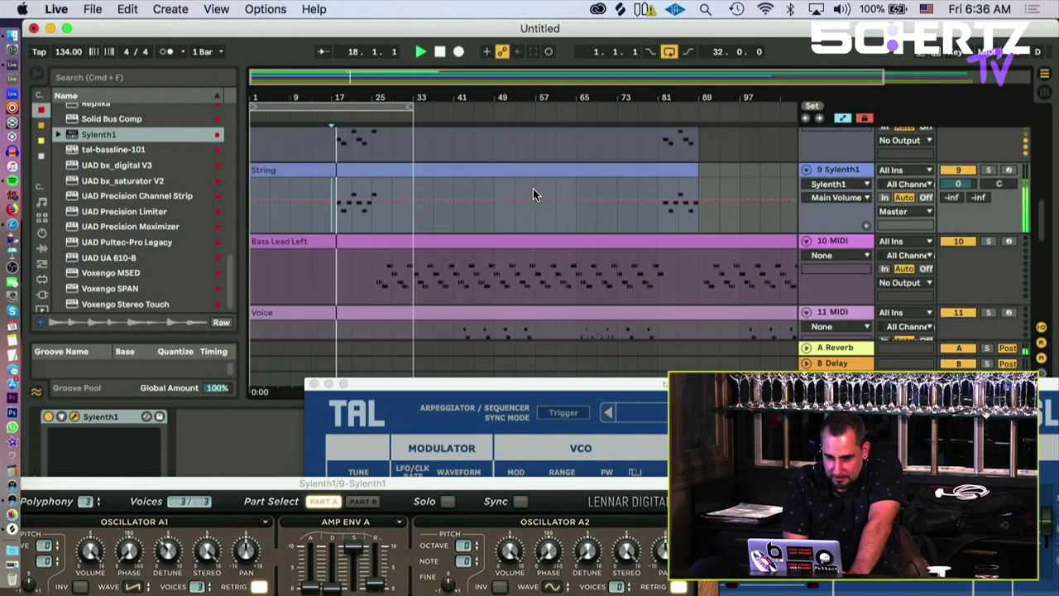
click(988, 169)
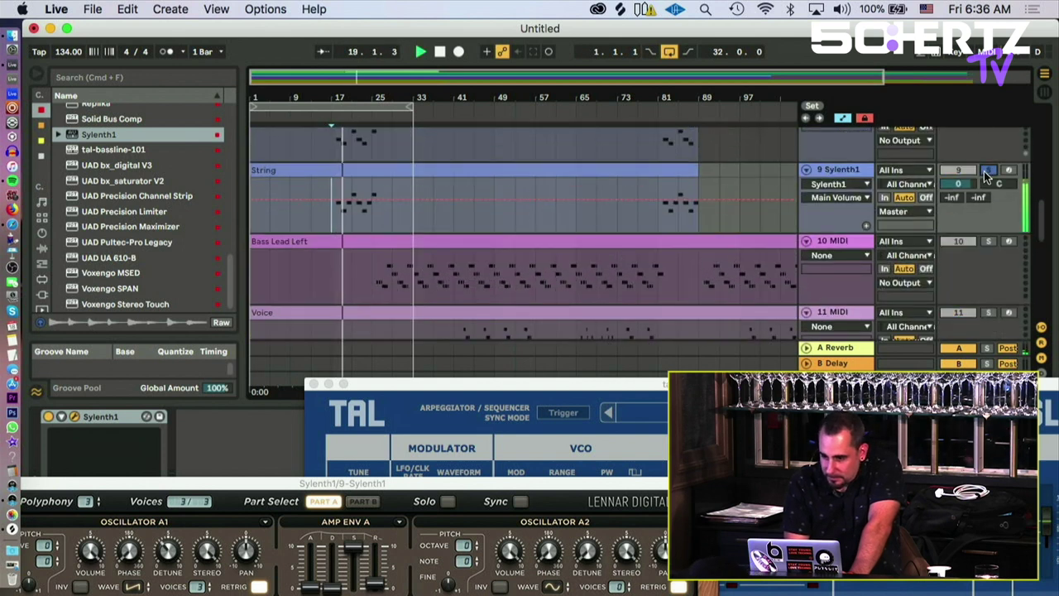
click(988, 170)
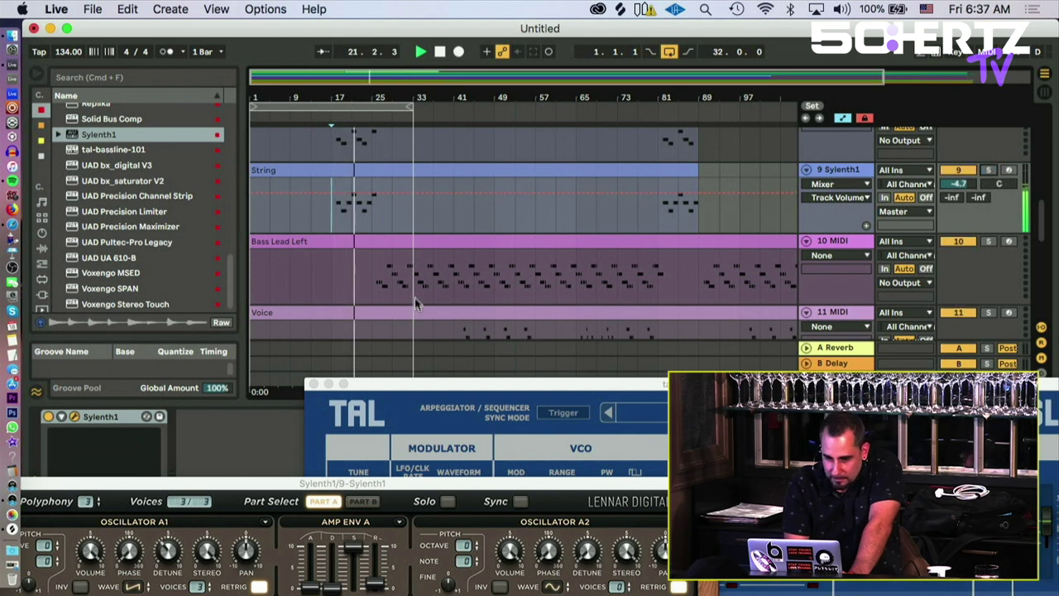
Step: Select the four-bar Bass section starting at bar 5 and duplicate it repeatedly up to bar 33
scroll(410, 303, up, 3)
scroll(410, 296, down, 3)
scroll(410, 297, up, 10)
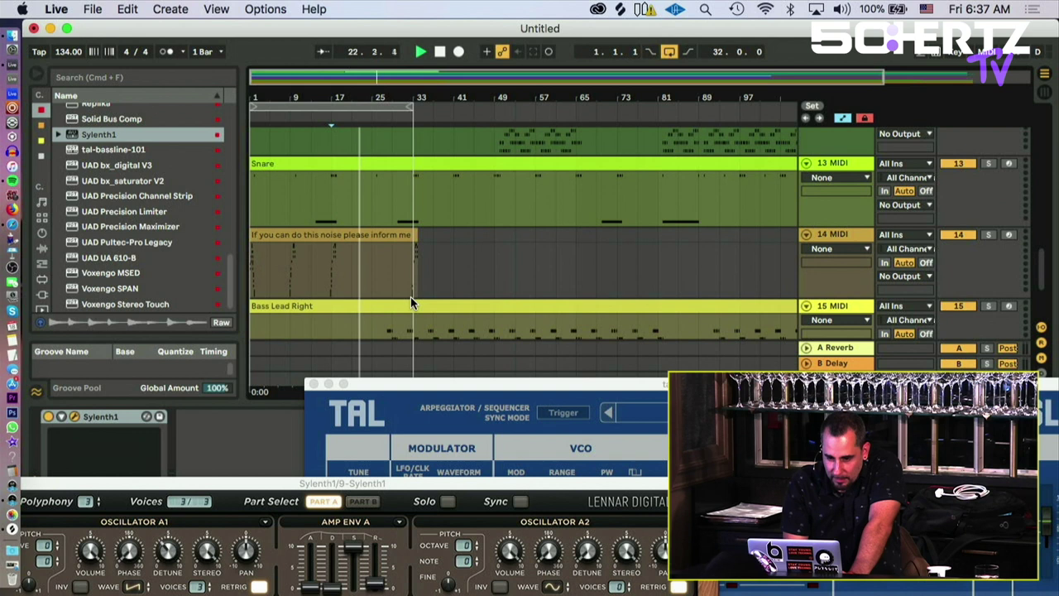
scroll(411, 297, up, 2)
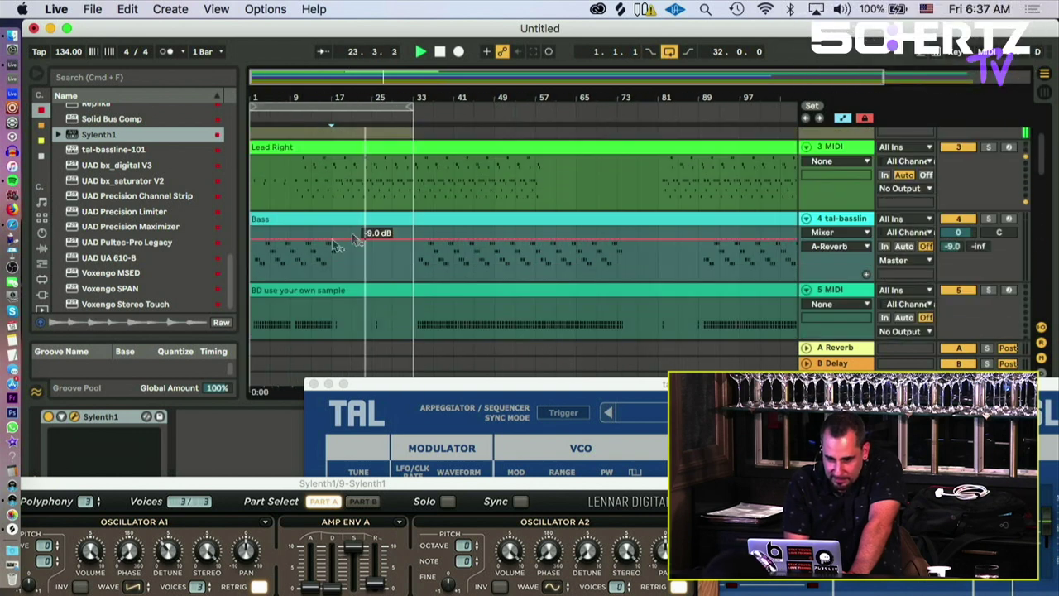
key(space)
drag(316, 257, 274, 256)
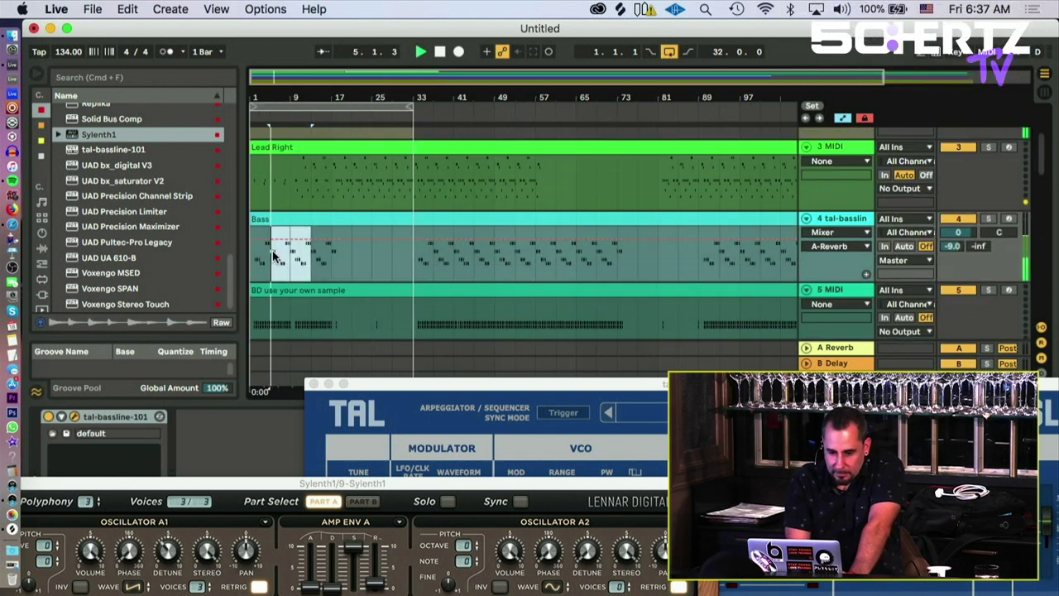
key(super+d)
key(super+d)
key(super+d)
key(super+d)
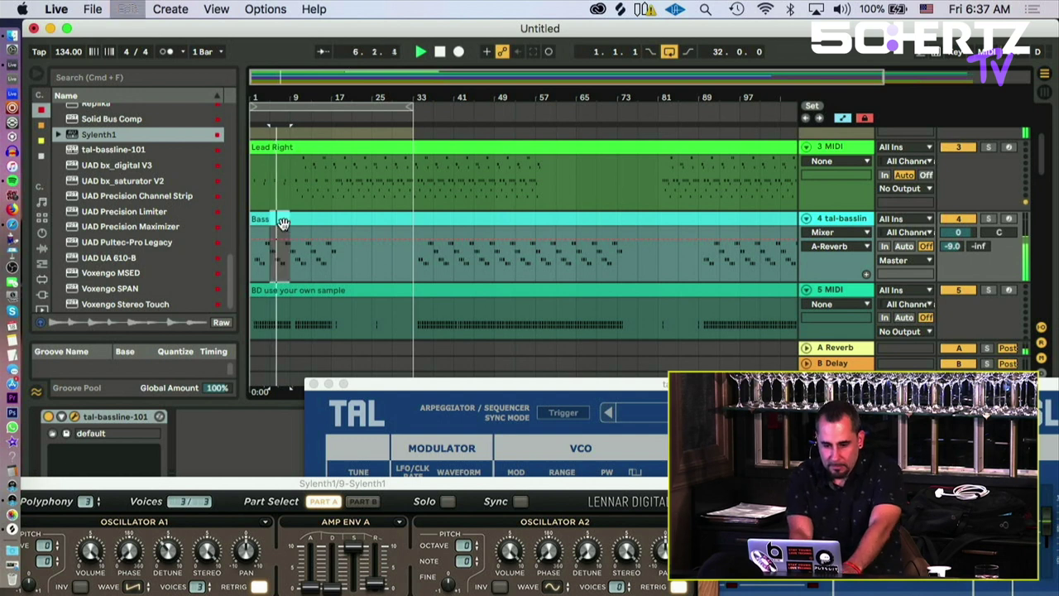
key(super+d)
key(super+d)
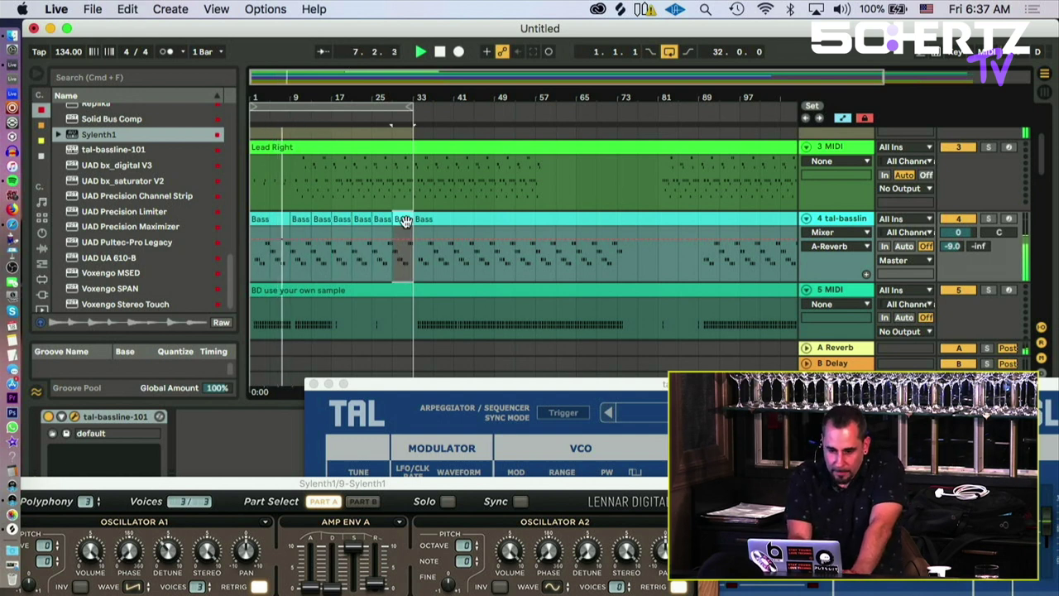
Step: Move the last four-bar Bass copy to the start of the arrangement and duplicate it up to bar 33
click(267, 232)
click(262, 219)
key(super+d)
key(super+d)
key(super+d)
key(super+d)
key(super+d)
key(super+d)
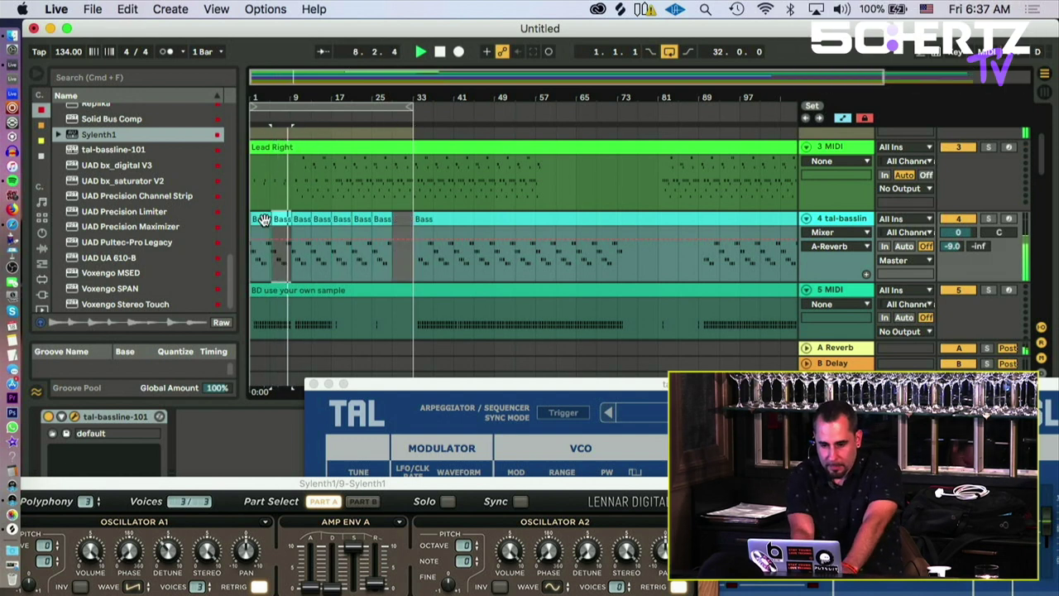
key(super+d)
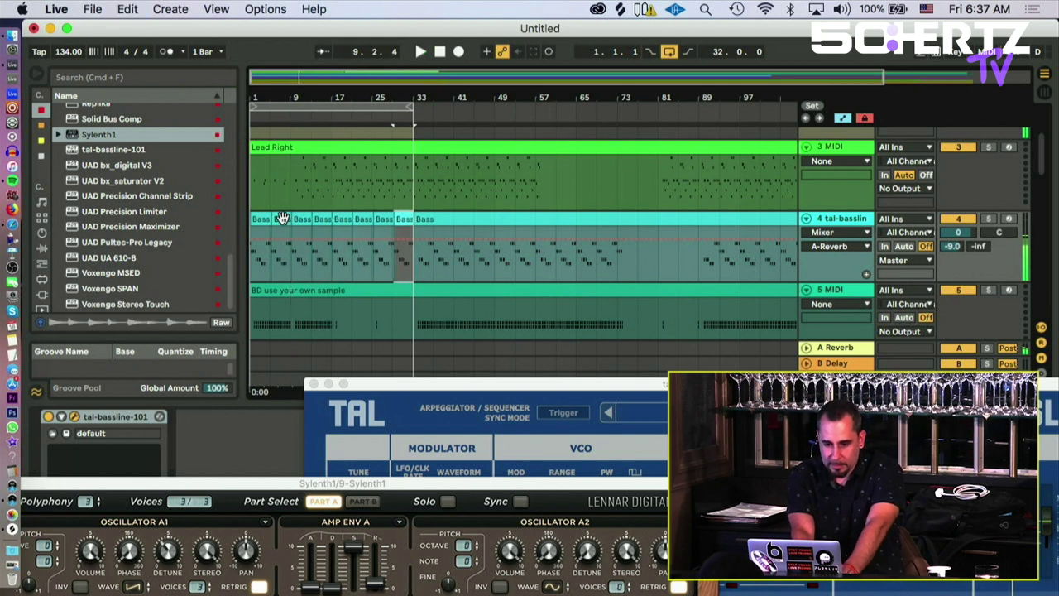
Step: Delete all Bass clips between the opening four-bar clip and bar 33
click(281, 222)
shift+click(408, 225)
key(Delete)
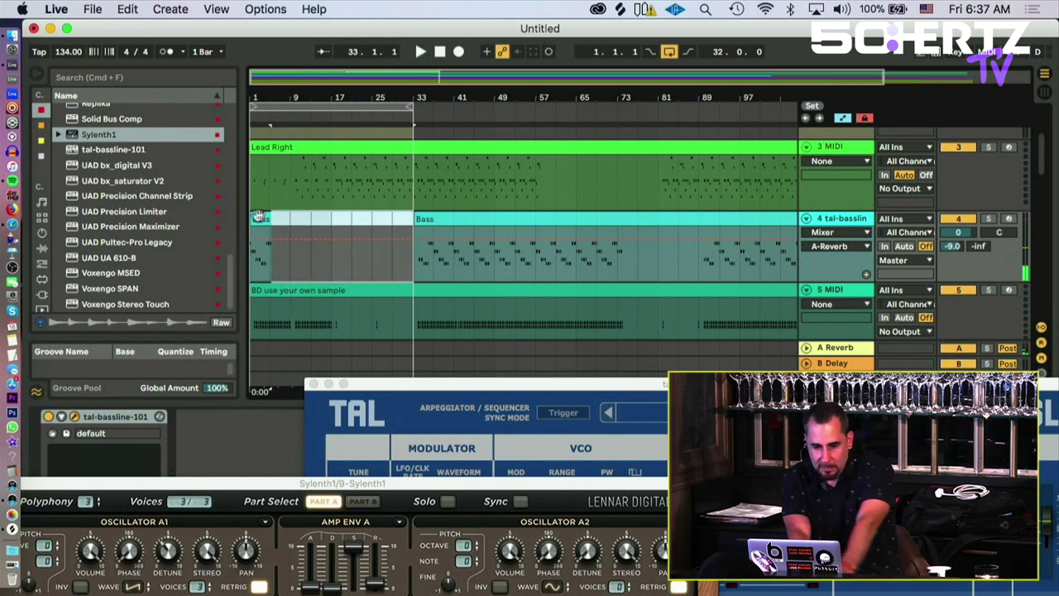
Step: Open the opening Bass clip's notes and move both plug-in windows out of the way
click(263, 218)
drag(378, 384, 703, 589)
drag(425, 482, 360, 589)
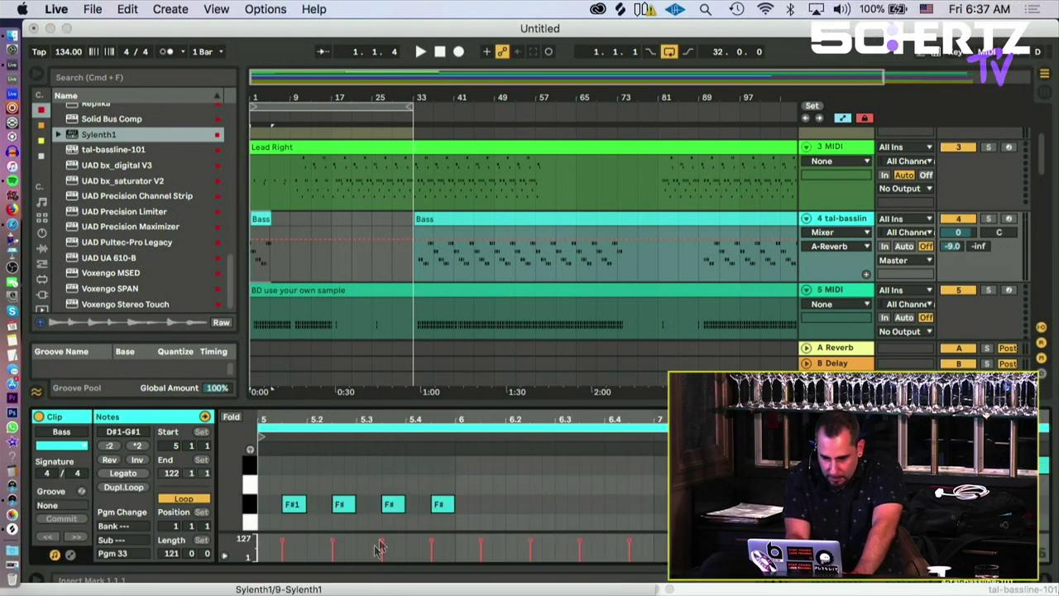
Step: Align the four-bar Bass clip so it starts exactly at bar 1 and play it from there
key(space)
drag(255, 96, 258, 145)
drag(257, 218, 250, 218)
key(space)
key(space)
key(super+z)
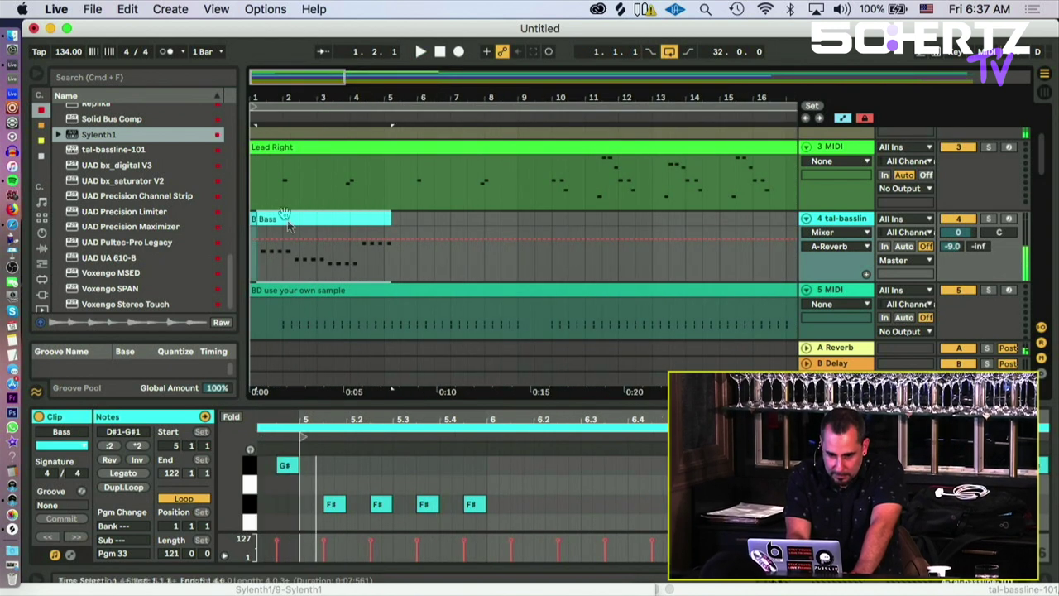
drag(282, 220, 275, 219)
key(space)
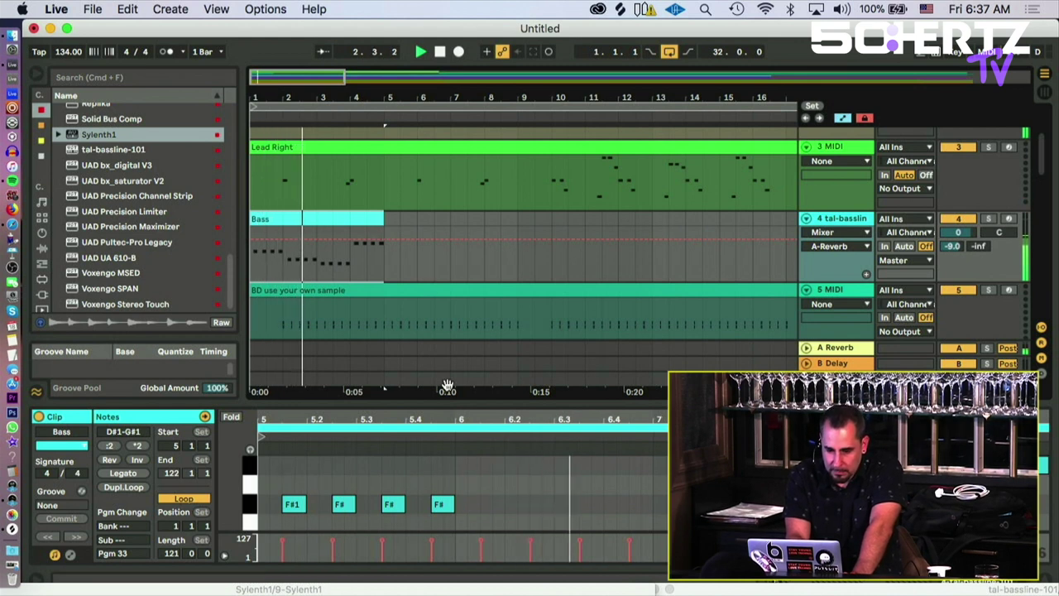
Step: Move the start marker inside the Bass clip to bar 2 and play the result
drag(458, 419, 470, 363)
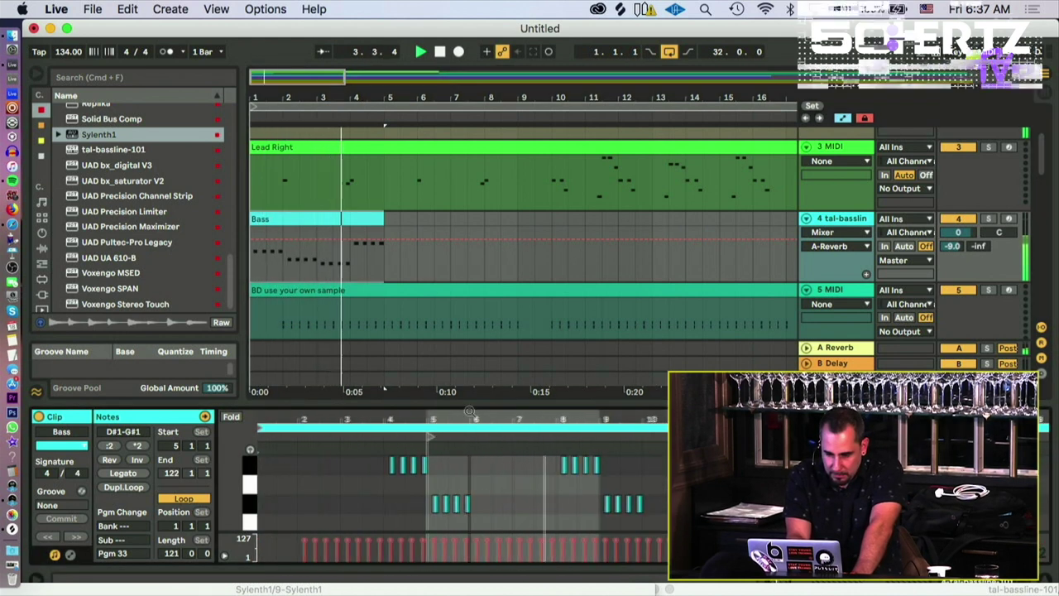
scroll(462, 492, down, 3)
scroll(462, 491, up, 4)
key(space)
mouse_move(428, 436)
mouse_down()
mouse_move(287, 436)
mouse_move(310, 439)
mouse_move(297, 437)
mouse_move(309, 464)
mouse_move(316, 443)
mouse_up()
key(space)
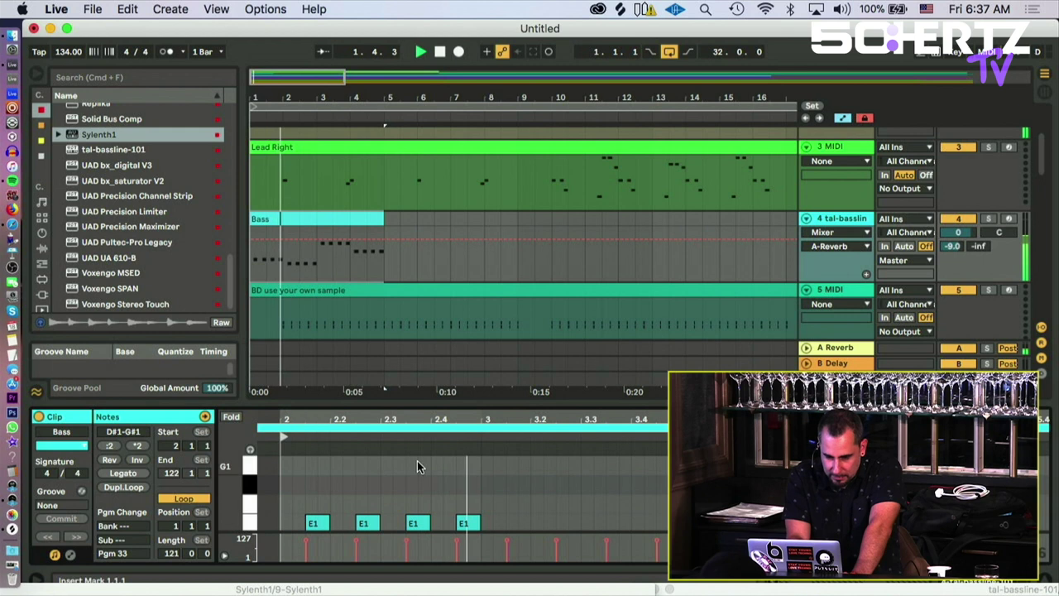
Step: Examine the notes around the Bass clip's start marker and replay the clip from bar 1
scroll(417, 460, up, 4)
scroll(417, 461, down, 4)
scroll(417, 461, down, 2)
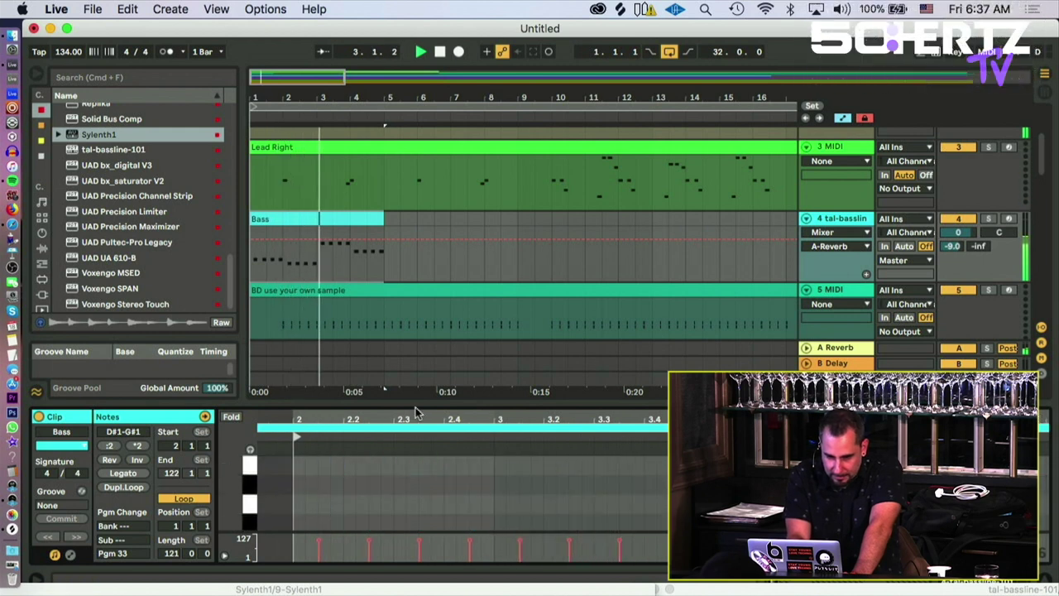
drag(415, 418, 577, 418)
scroll(507, 463, down, 1)
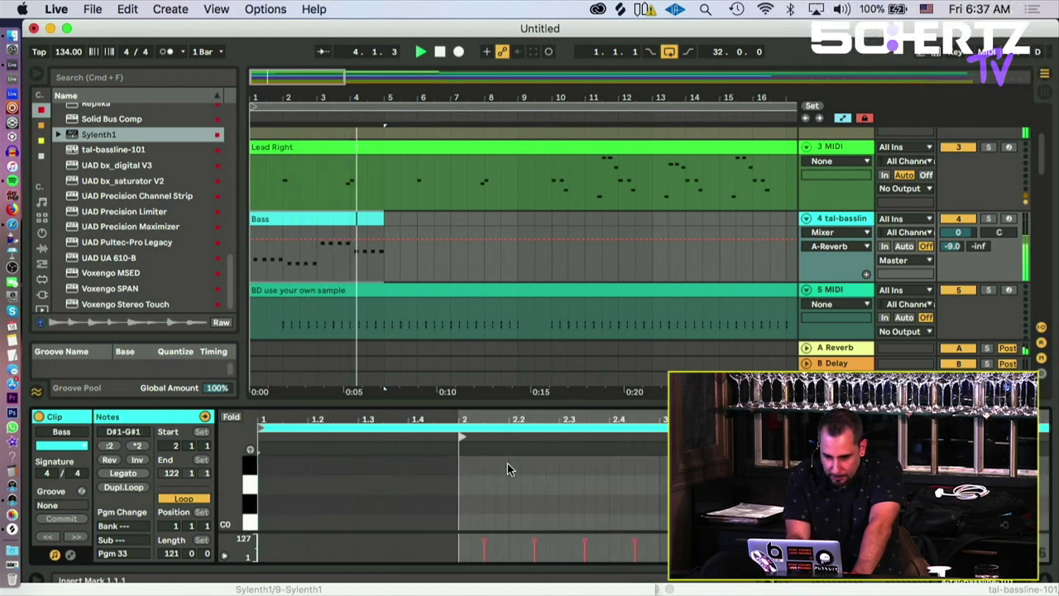
key(space)
key(space)
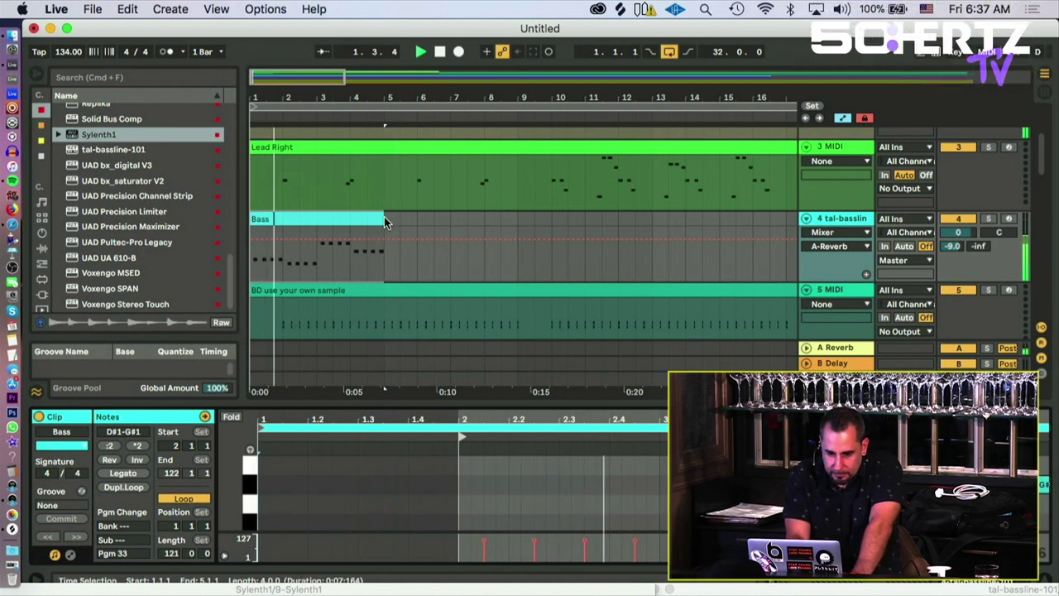
Step: Extend the end of the opening Bass clip to bar 23 during playback
click(385, 217)
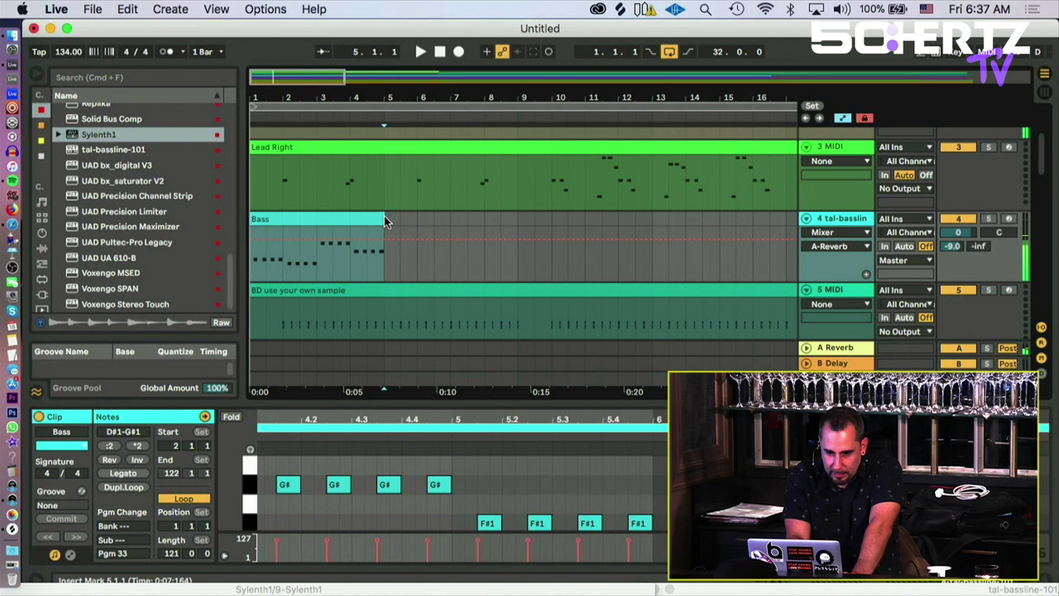
drag(383, 221, 312, 219)
key(space)
scroll(255, 221, down, 5)
drag(263, 218, 453, 219)
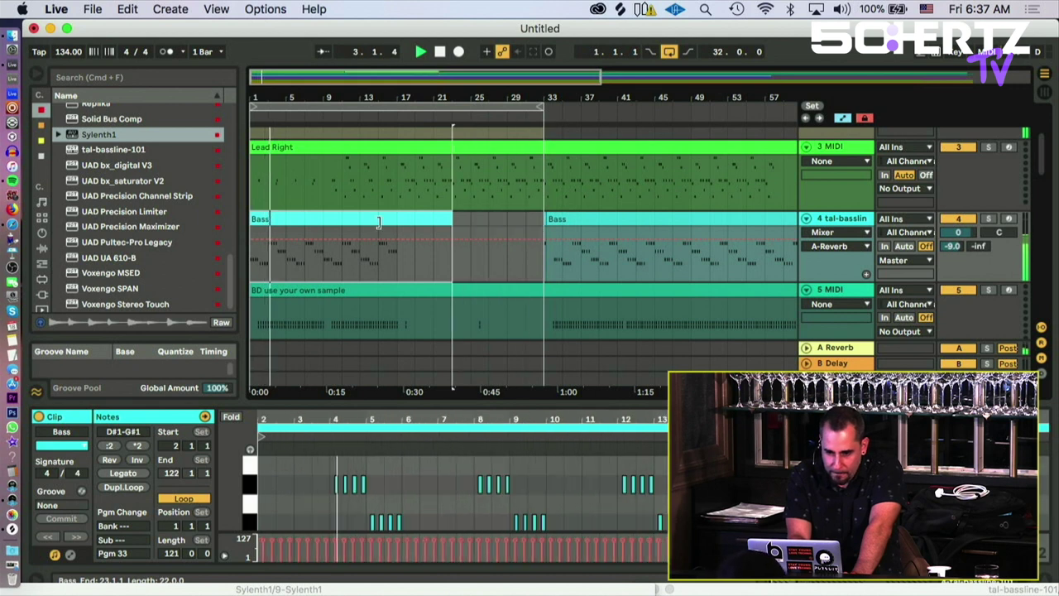
Step: Shorten the opening Bass clip to end at bar 3 and set its loop end to 3.1.1
drag(378, 221, 270, 219)
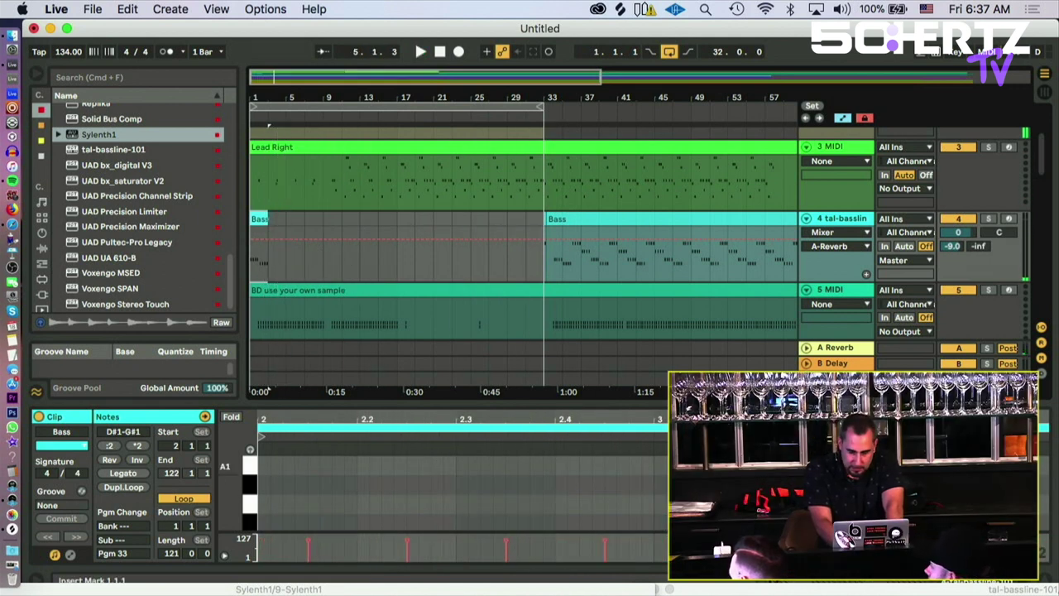
scroll(463, 488, down, 3)
scroll(463, 488, up, 1)
key(space)
drag(1046, 430, 930, 372)
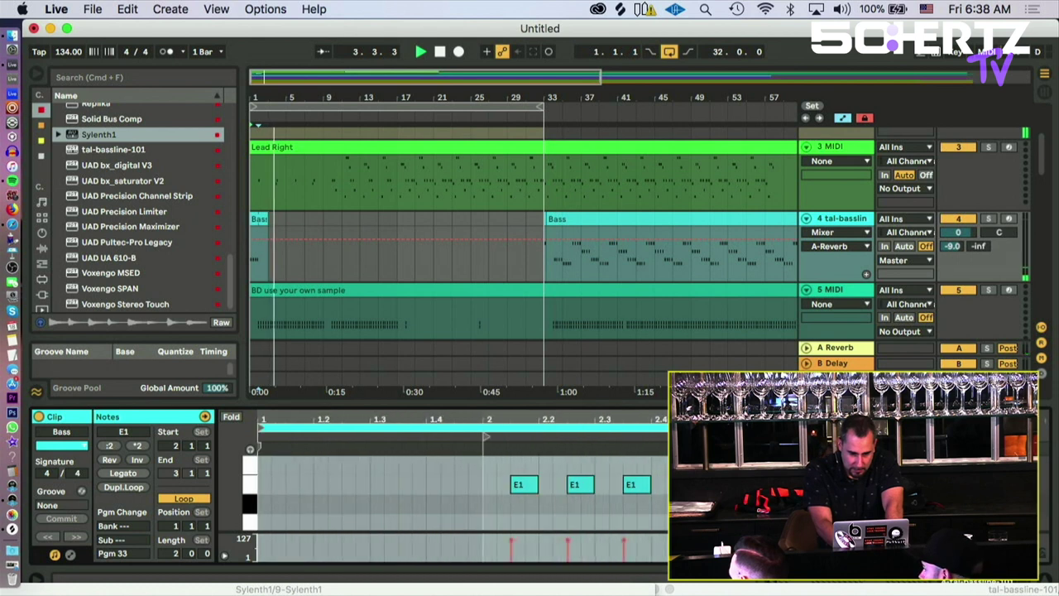
Step: Set the Bass clip's loop to two bars starting at 2.1.1 and extend the clip to bar 33
drag(263, 427, 486, 430)
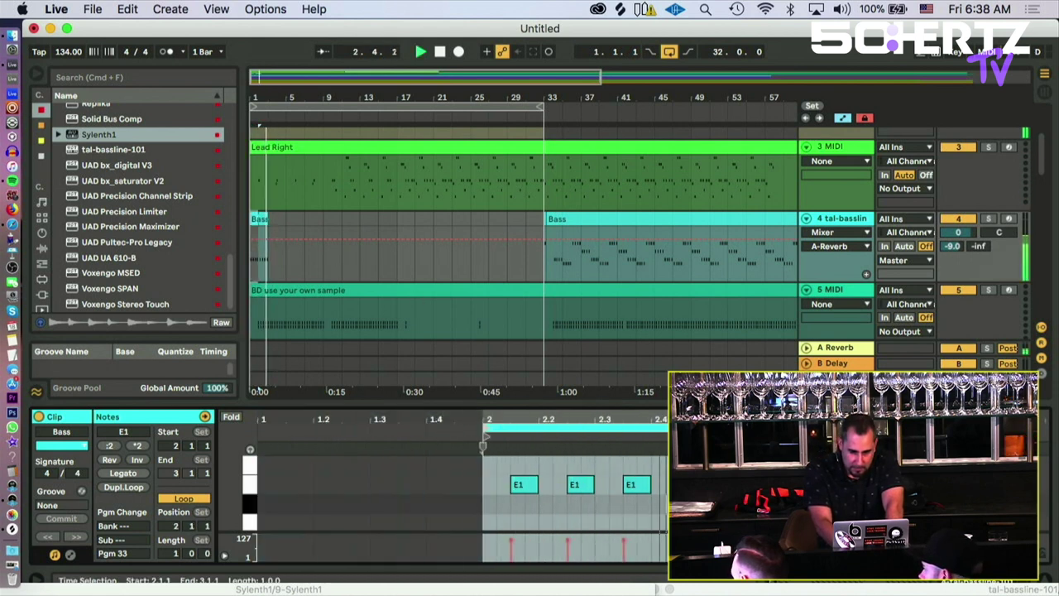
key(super+Up)
key(space)
key(space)
drag(259, 219, 544, 219)
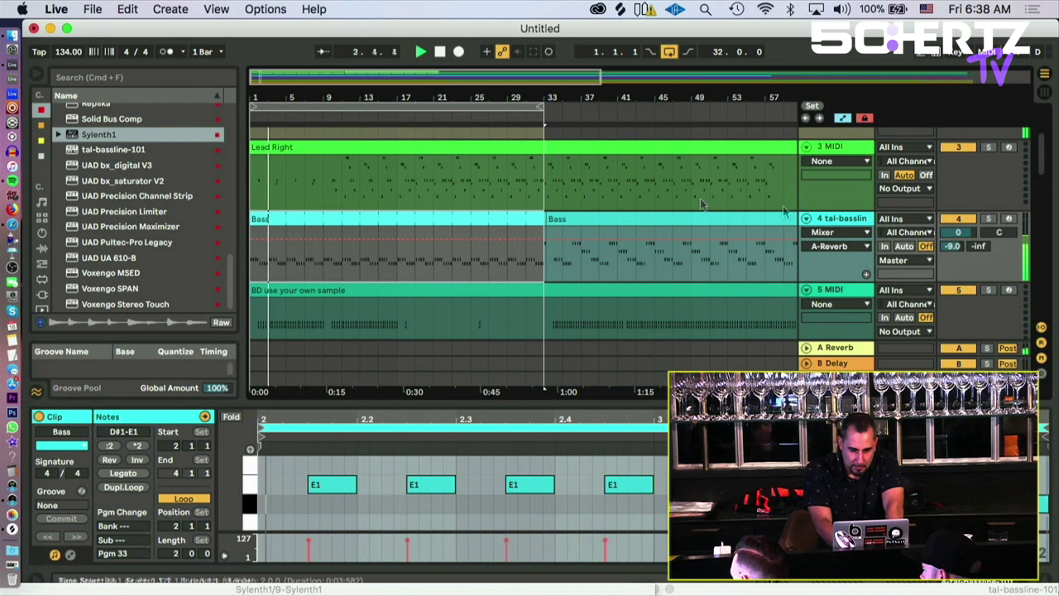
Step: Audition tal-bassline-101 presets on the Bass track during playback, settle on FN-Big Plucky Baaass and close the synth window
click(839, 219)
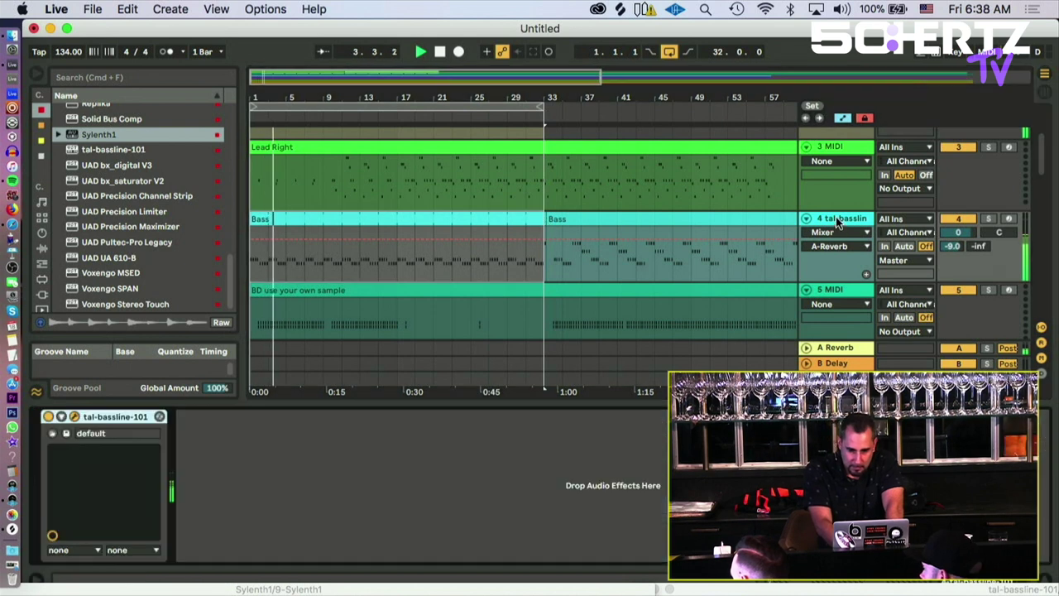
click(75, 416)
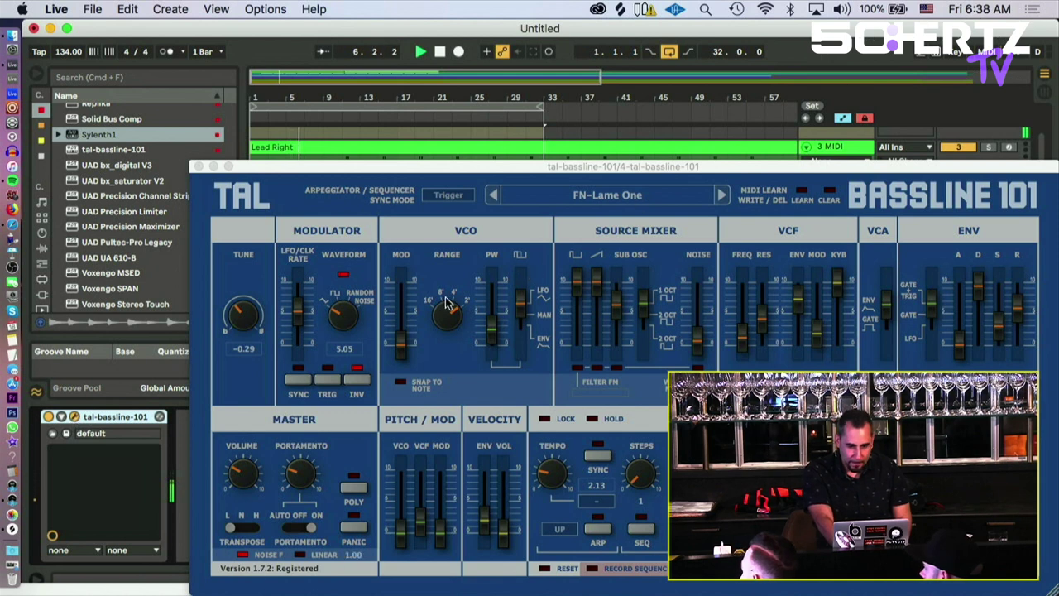
drag(447, 303, 448, 331)
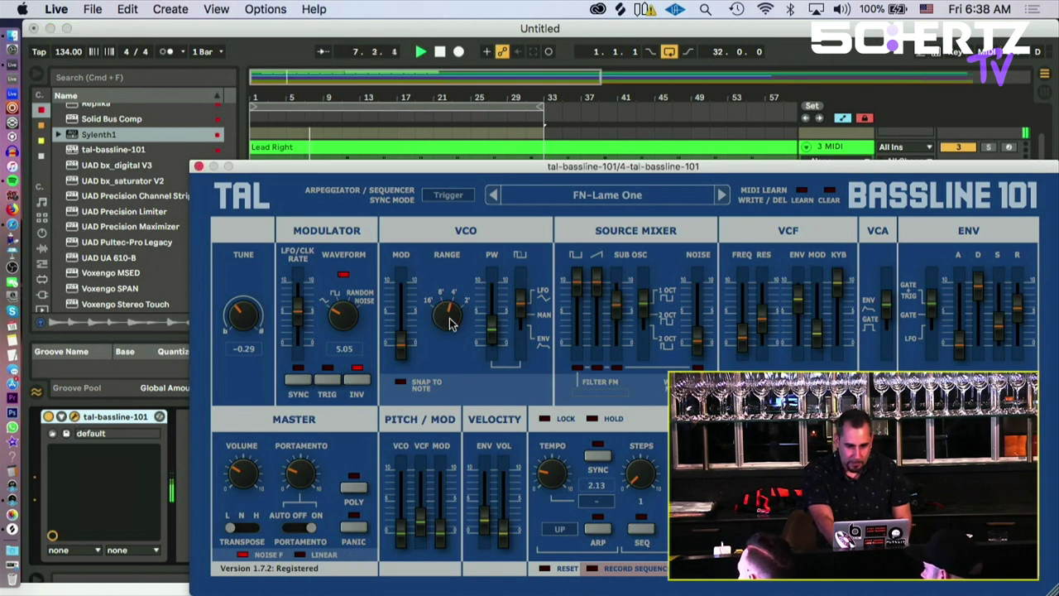
click(721, 196)
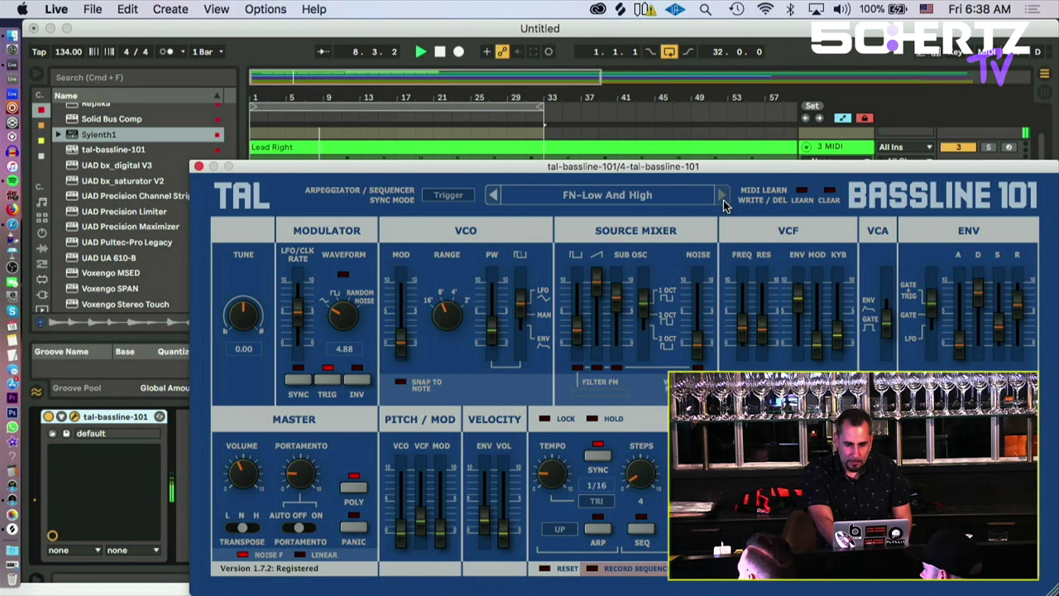
click(722, 198)
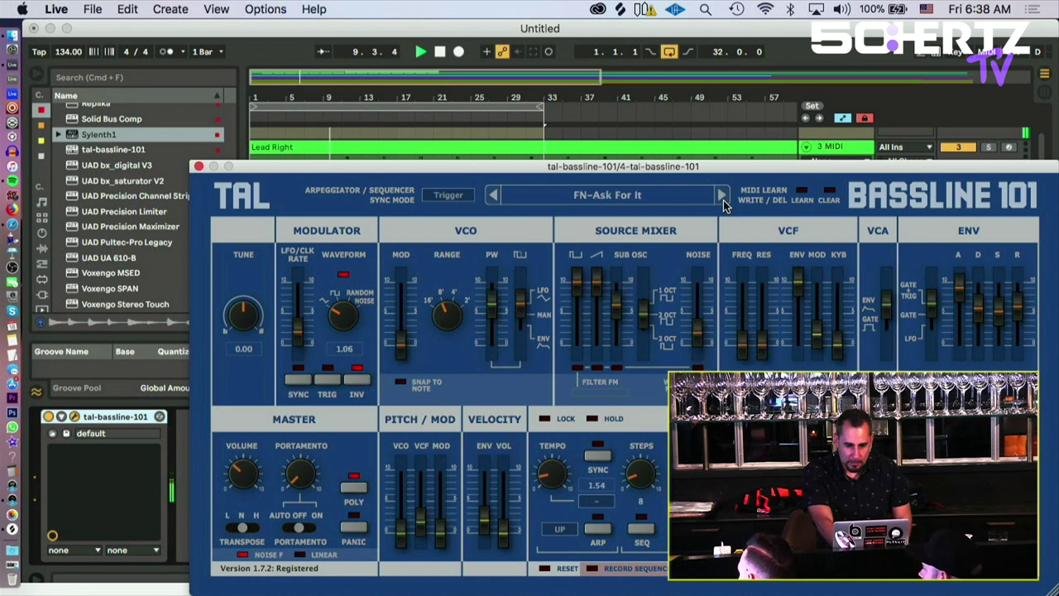
click(722, 196)
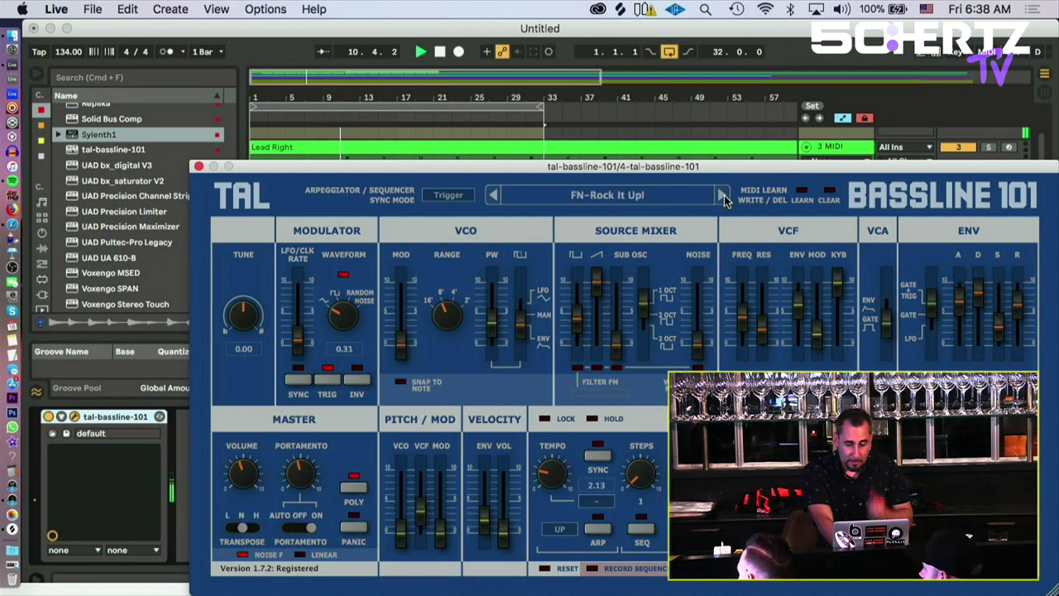
click(722, 197)
click(723, 196)
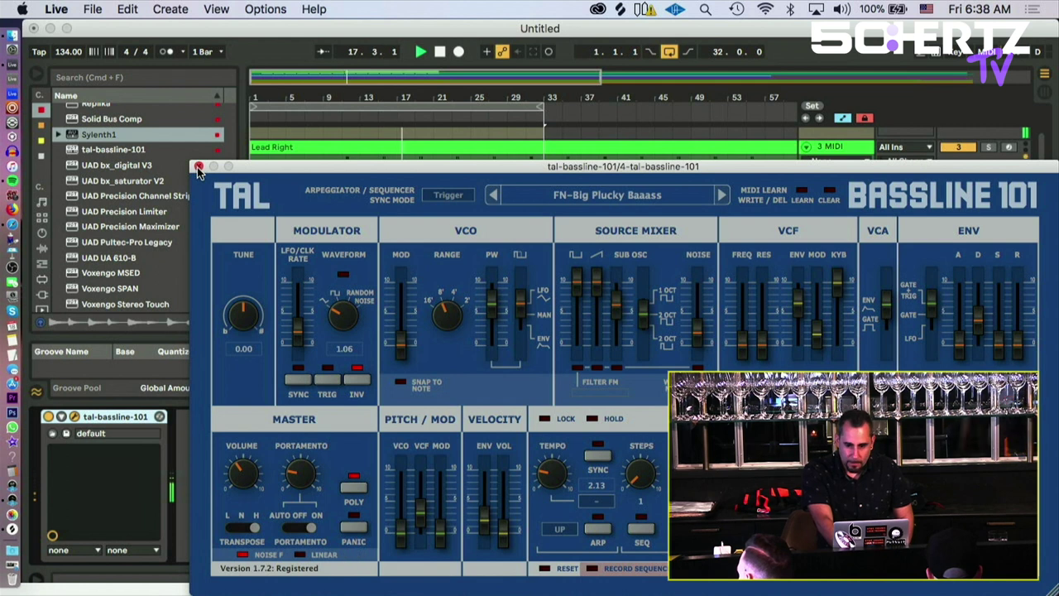
click(199, 168)
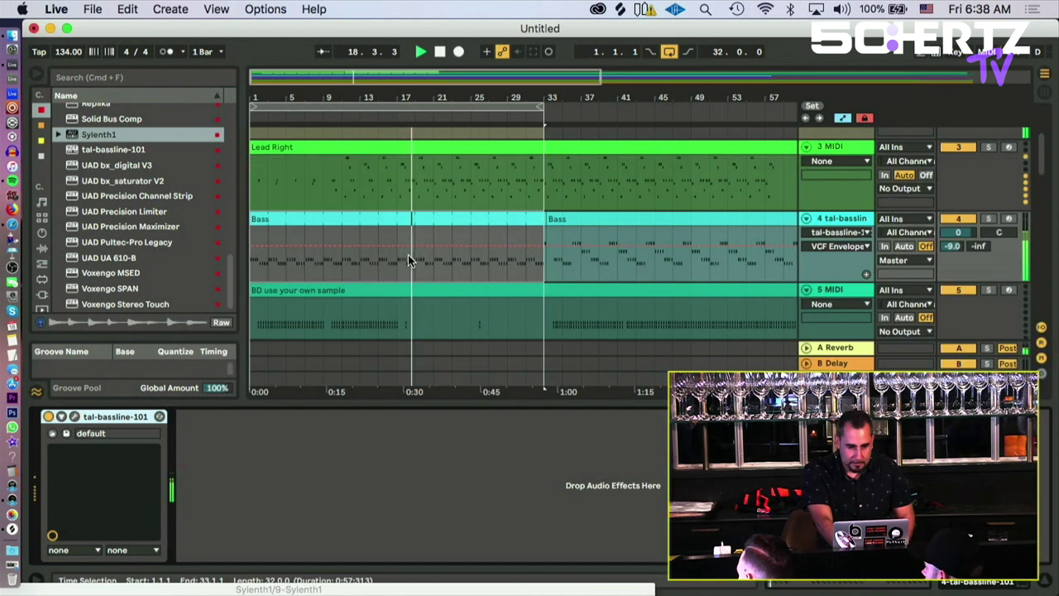
Step: Trim the start of the String clip on the Sylenth1 track to bar 17
scroll(559, 231, down, 5)
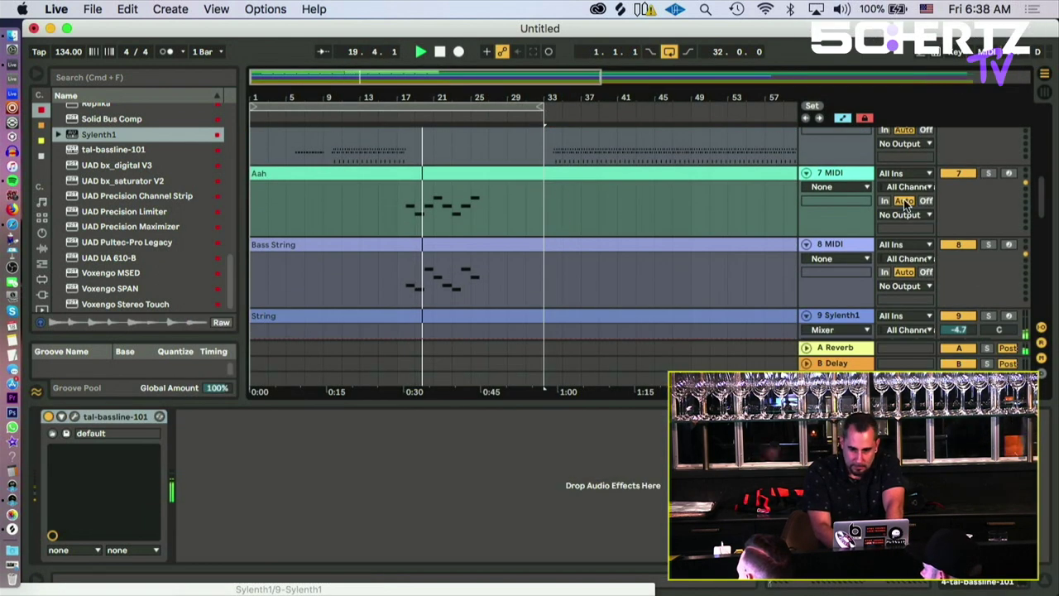
scroll(869, 231, down, 3)
scroll(868, 232, up, 2)
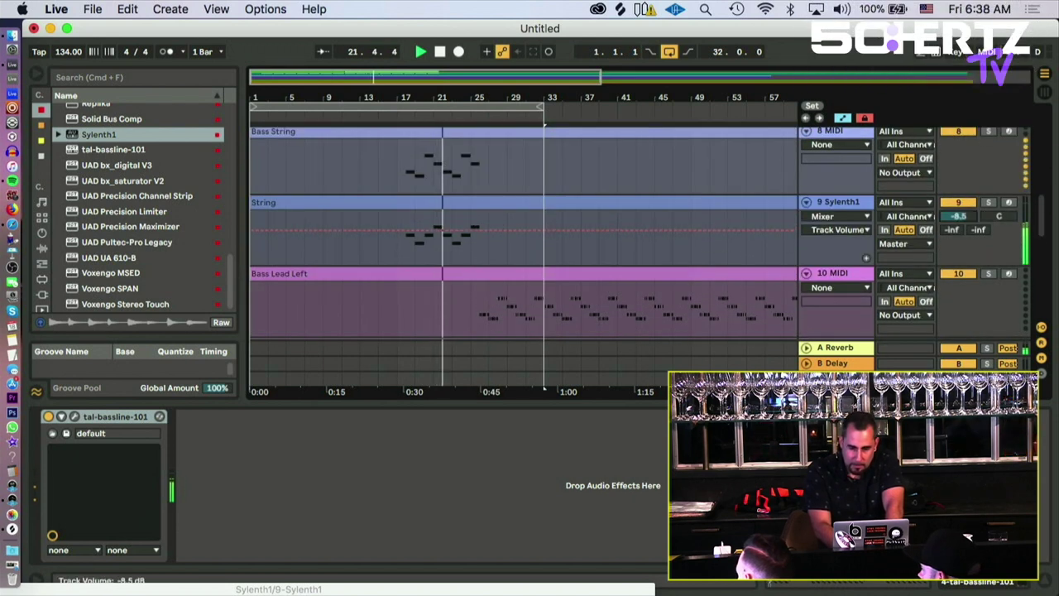
drag(252, 204, 396, 206)
Step: Try the trimmed String clip at bar 1, play it there and undo the move
drag(459, 205, 312, 206)
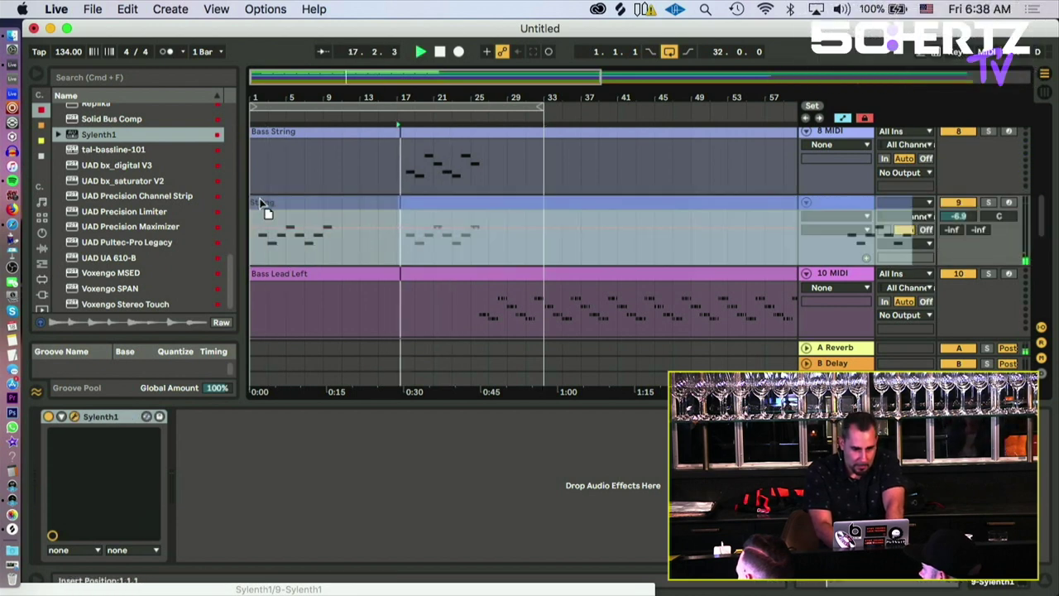
key(space)
click(320, 225)
key(space)
click(316, 201)
key(space)
key(space)
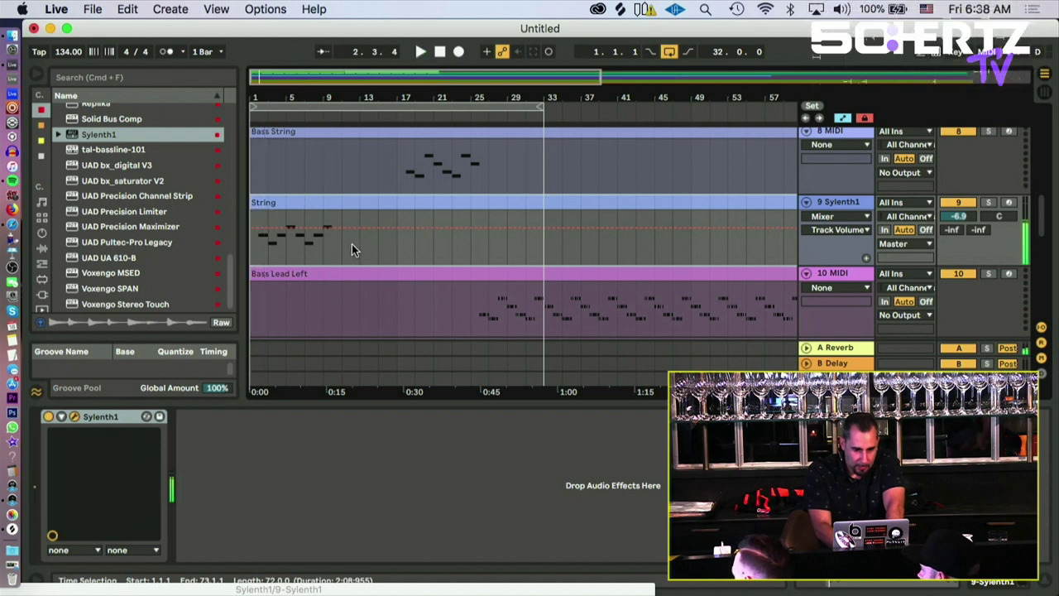
key(super+z)
Step: Move the String clip's start marker to 18.1.1 at its first note and play the clip
click(425, 202)
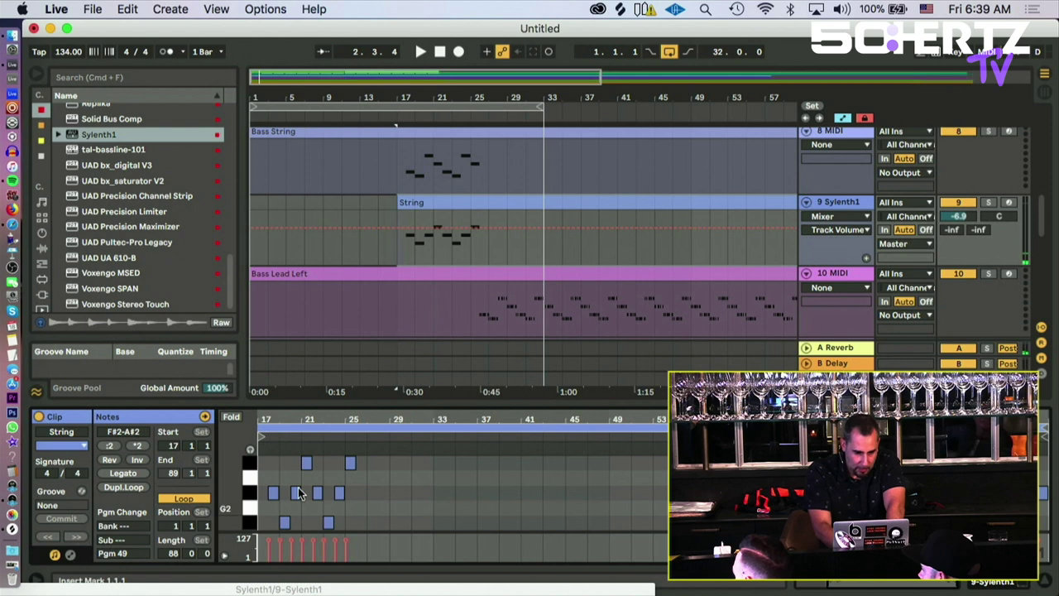
mouse_move(311, 419)
mouse_down()
mouse_move(311, 496)
mouse_move(326, 436)
mouse_move(414, 436)
mouse_up()
key(space)
scroll(488, 463, down, 5)
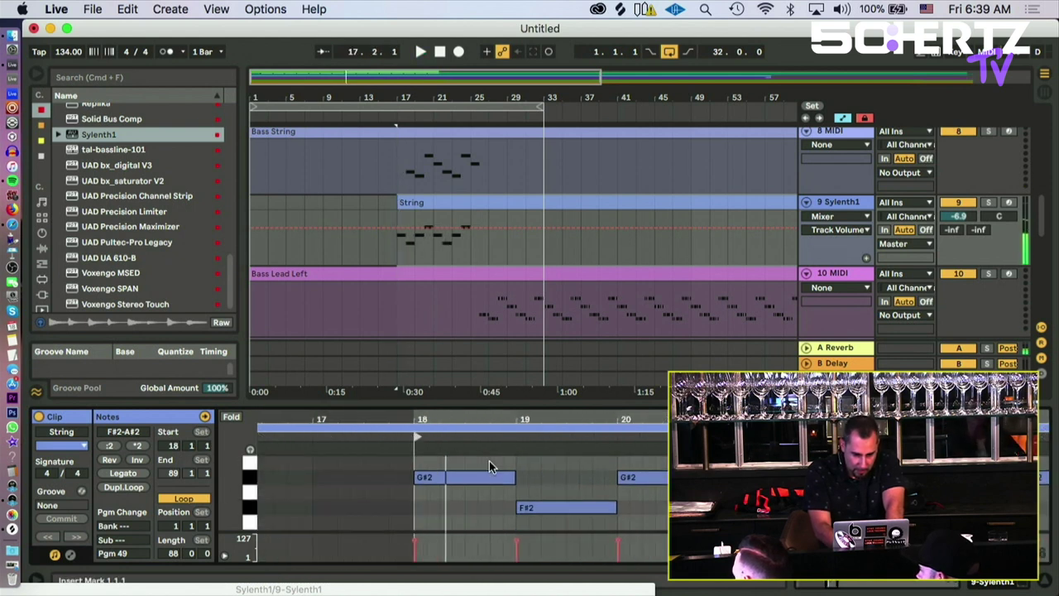
scroll(489, 466, left, 2)
scroll(489, 466, up, 3)
key(space)
key(space)
Step: Shift the String clip's start marker to 17.4.3, set its loop start to 17.4.1 and play the result
drag(438, 440, 429, 435)
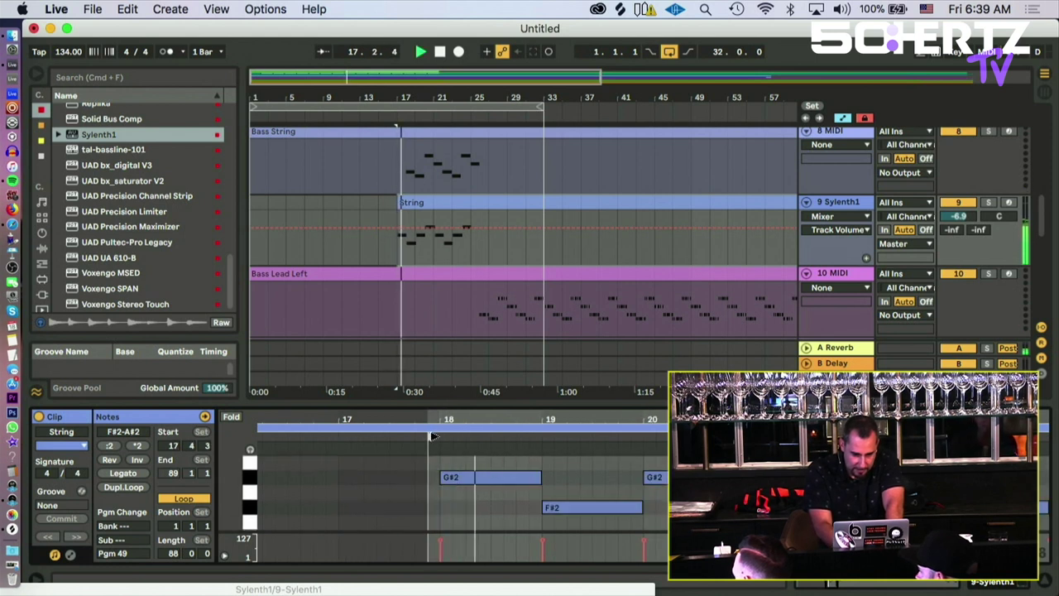
mouse_move(431, 435)
mouse_down()
mouse_move(443, 436)
mouse_move(429, 440)
mouse_up()
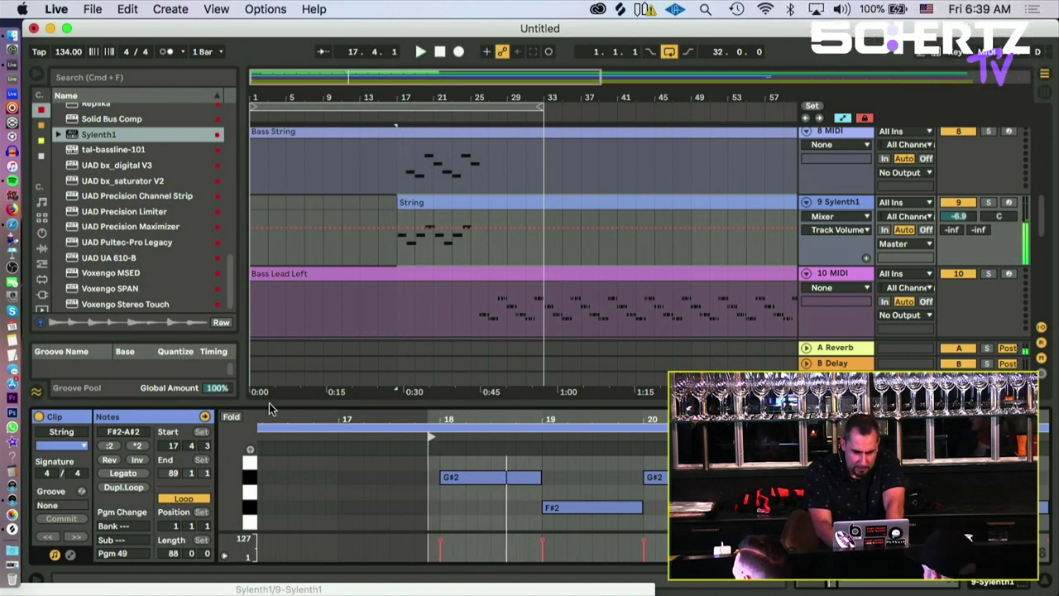
click(265, 428)
drag(265, 427, 413, 430)
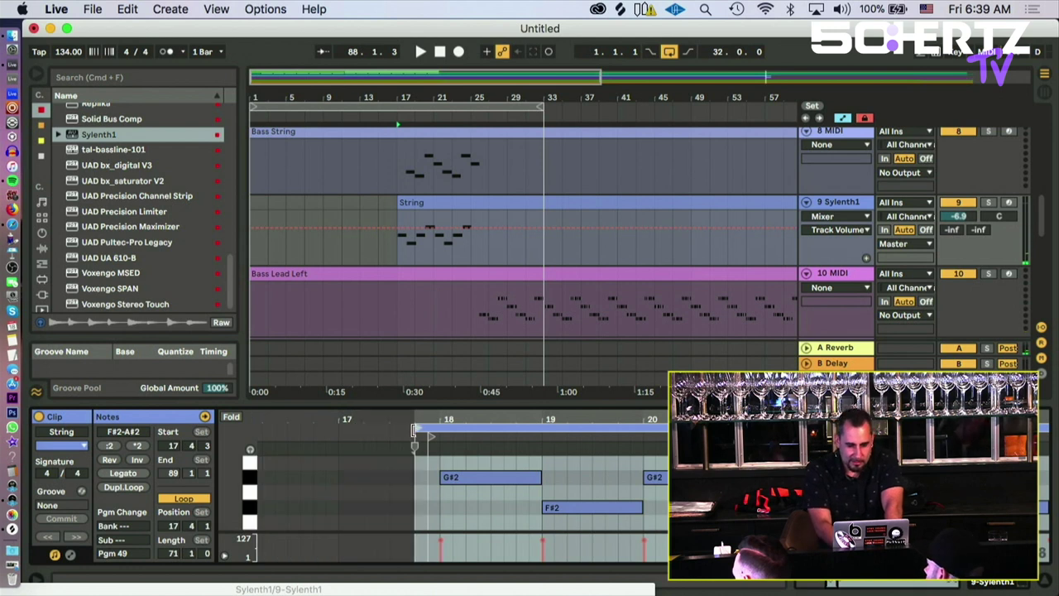
key(space)
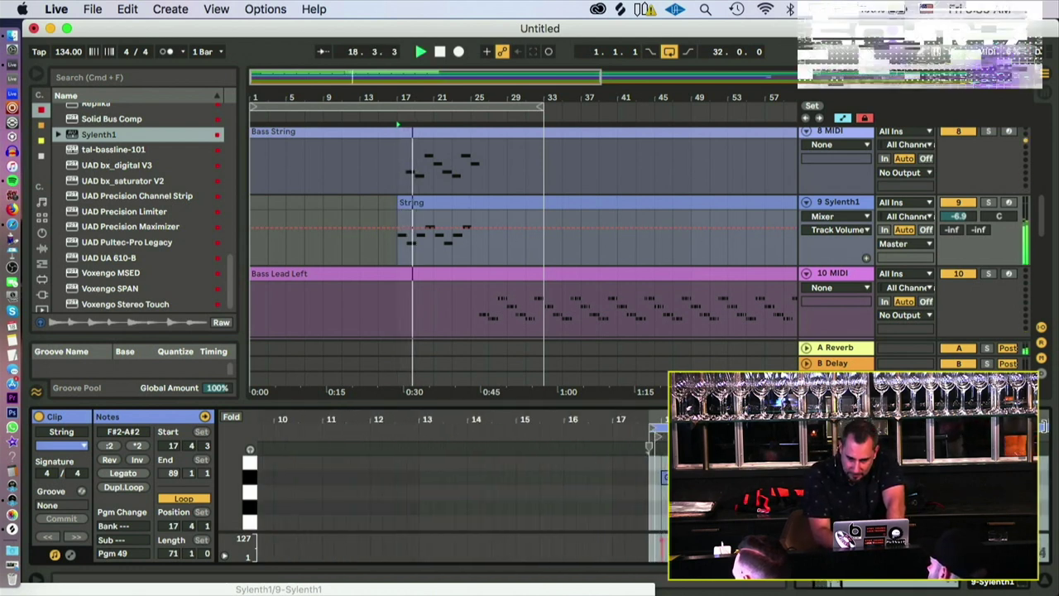
Step: Set the String clip's loop length to two bars and its loop position to 18.1.1
key(super+l)
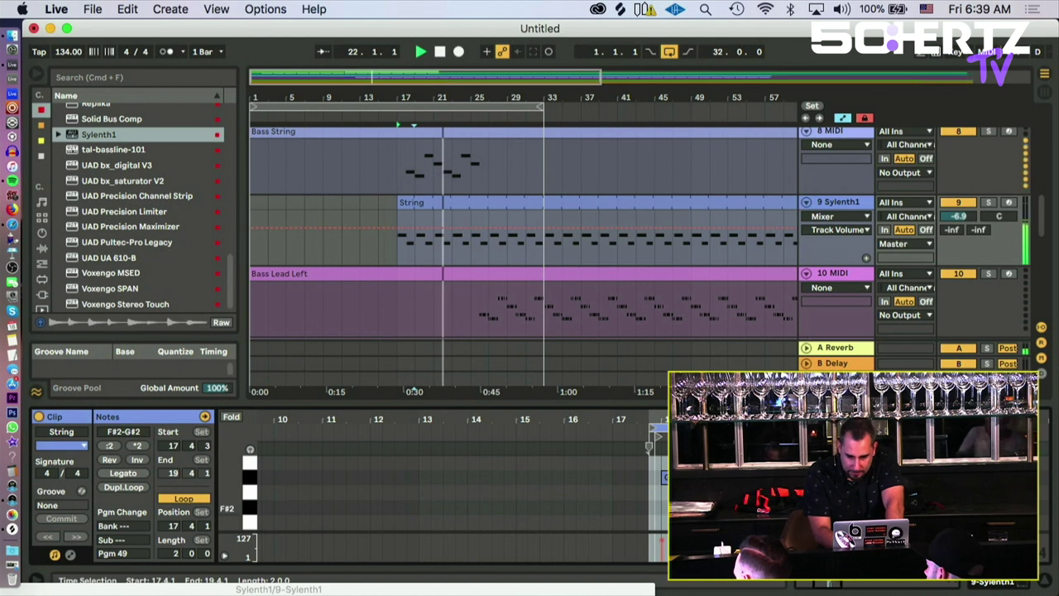
click(716, 508)
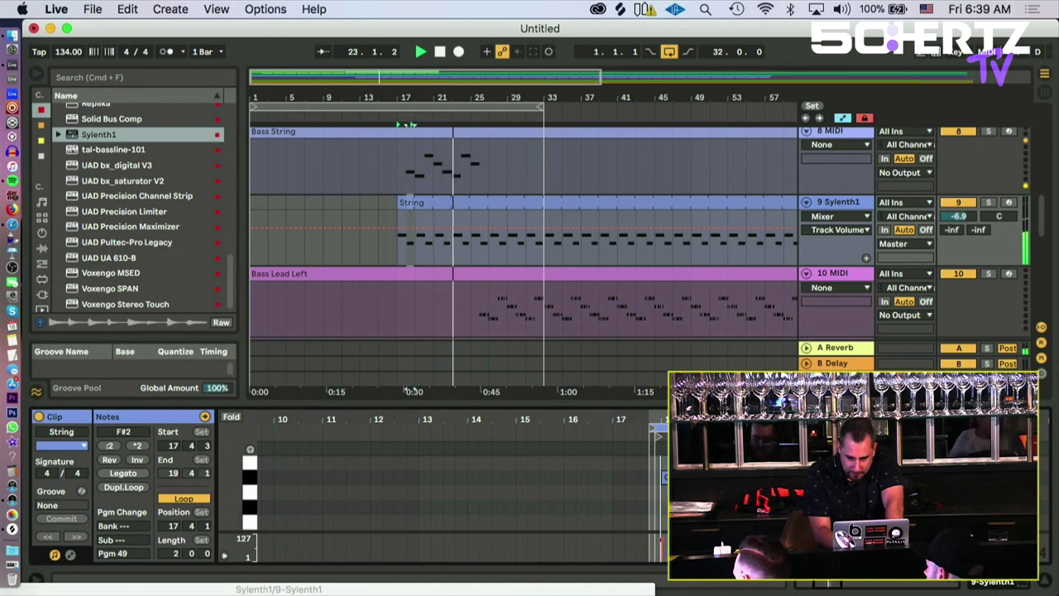
key(super+z)
key(plus)
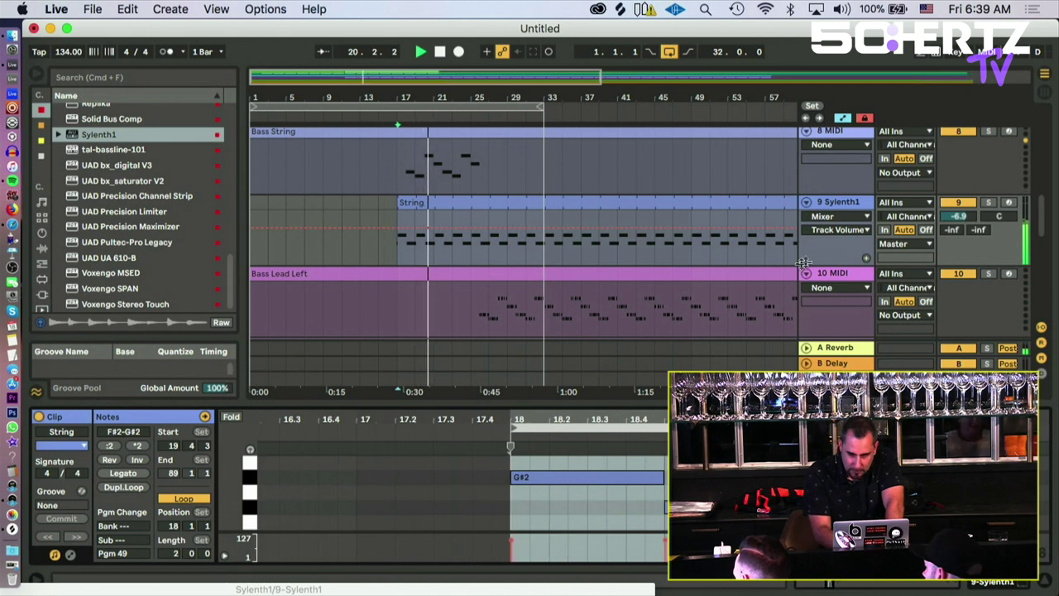
Step: Open Sylenth1 on the String track and audition its lead presets up to 052: LD Follow during playback
double_click(855, 205)
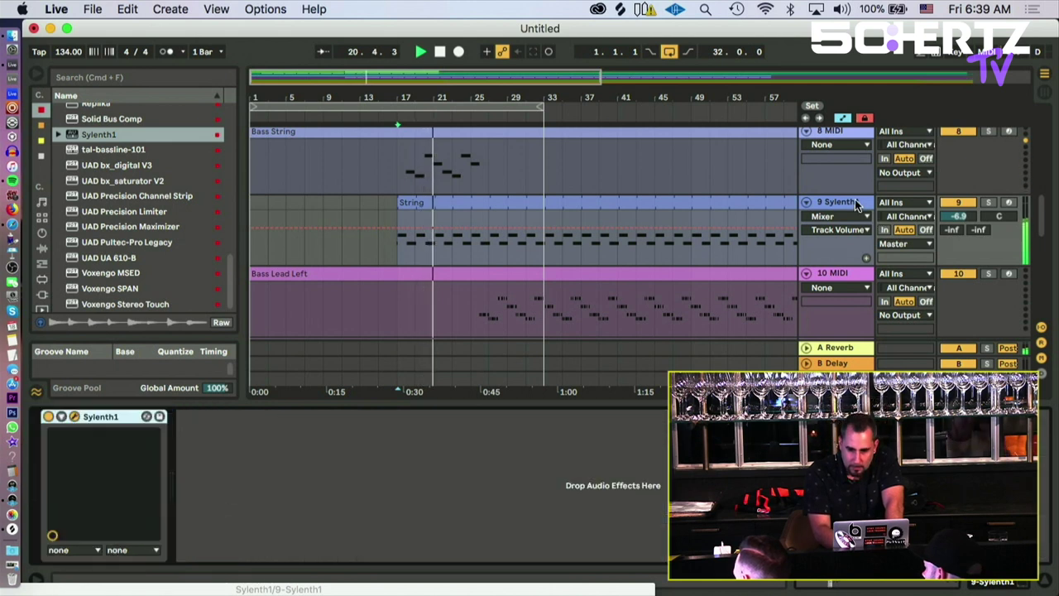
click(74, 416)
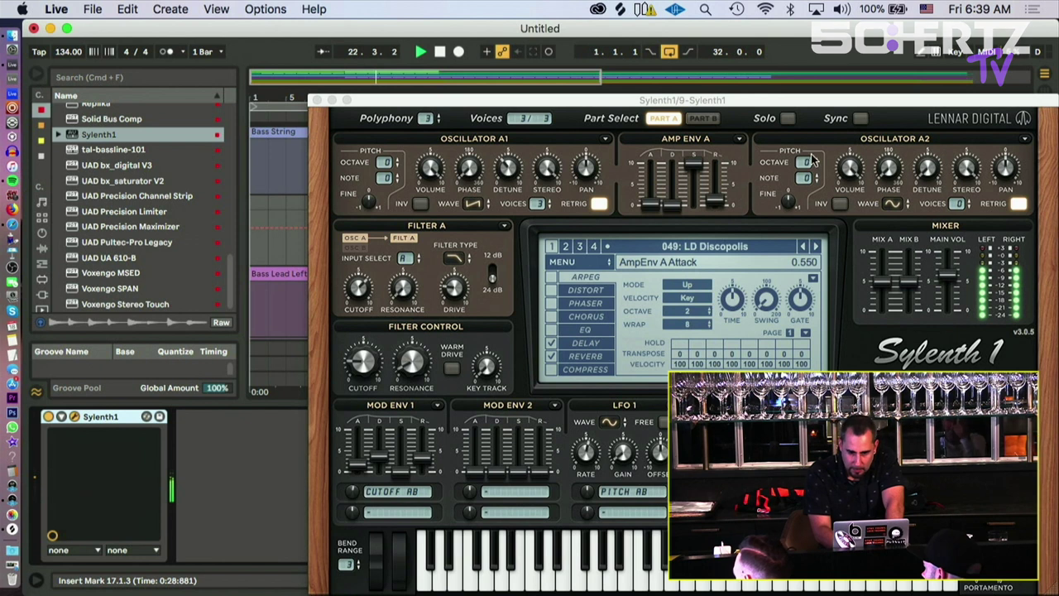
click(815, 248)
click(815, 248)
click(814, 248)
click(803, 248)
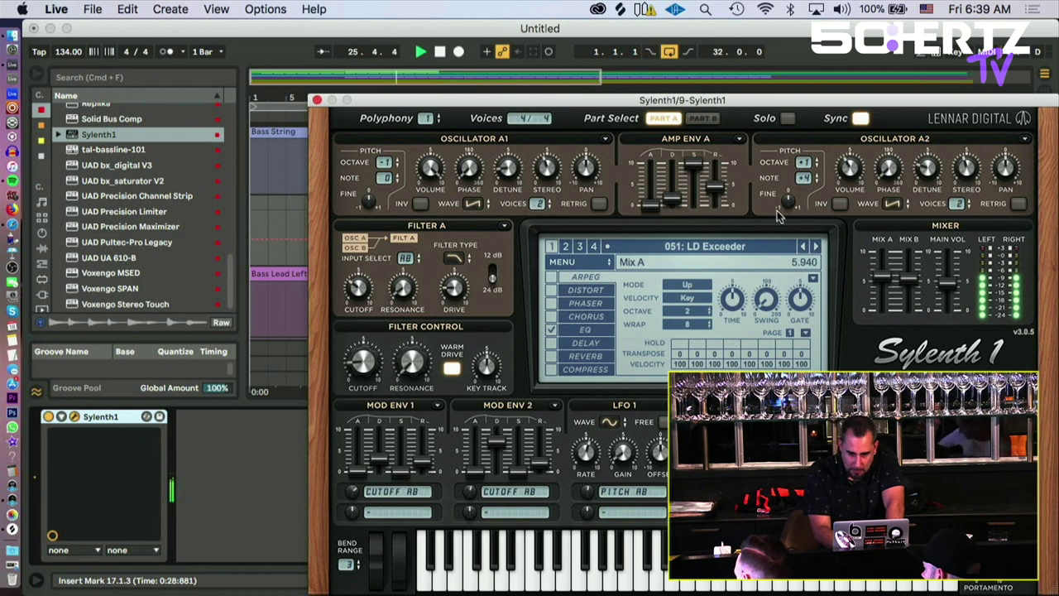
click(815, 247)
Step: Lower the String track's volume to -12.2 dB and advance through the Sylenth1 presets to 060: LD Marmalade
drag(845, 99, 601, 25)
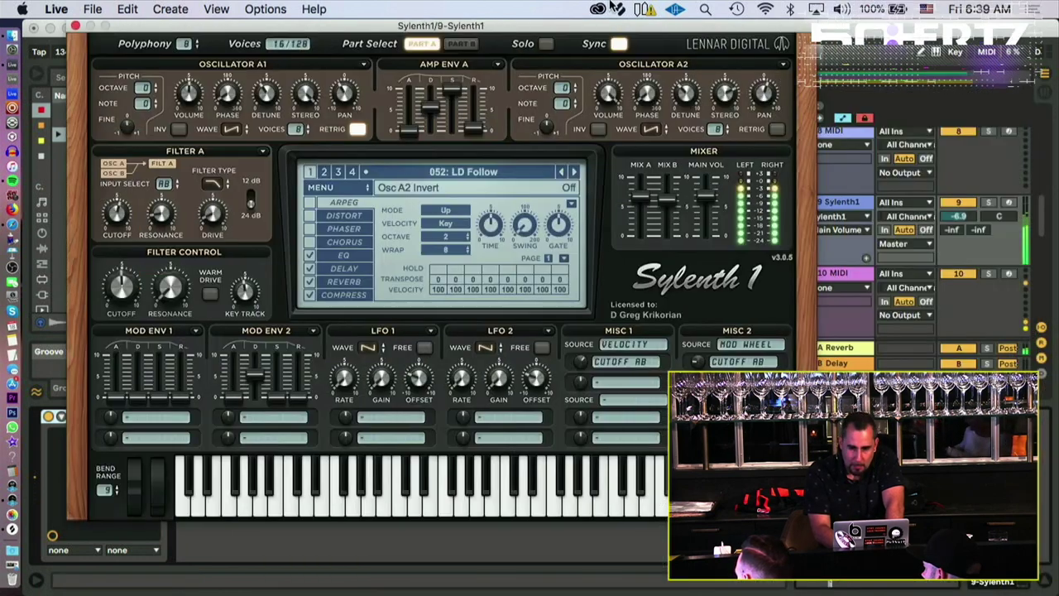
click(958, 216)
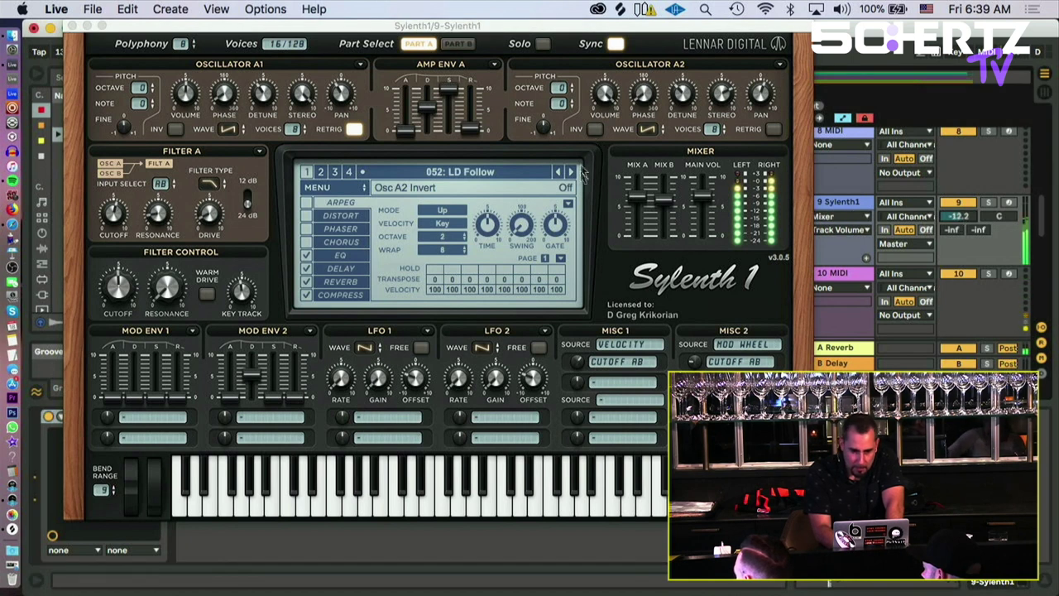
click(570, 171)
click(569, 172)
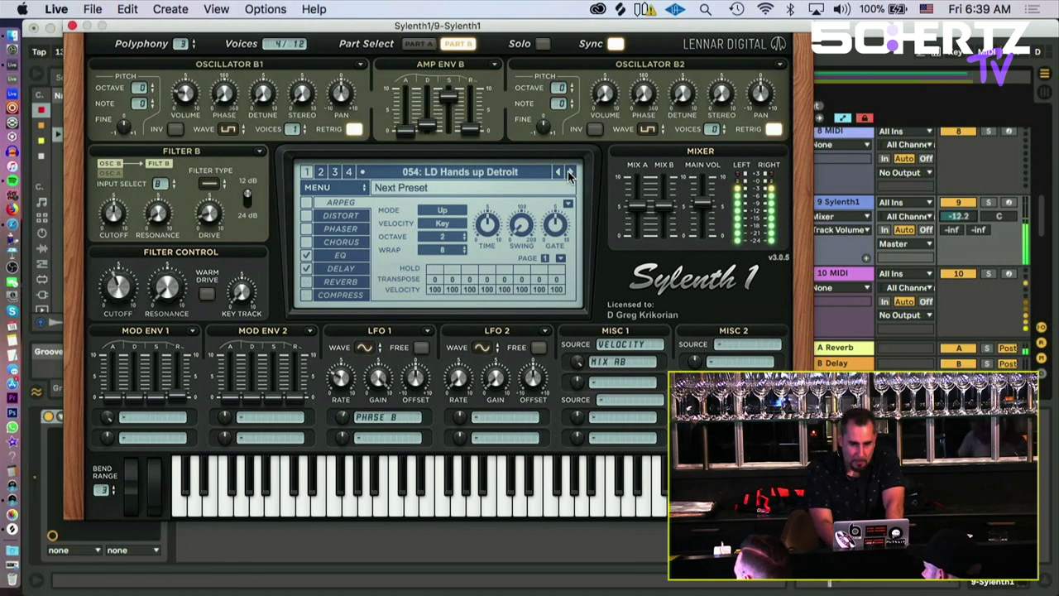
click(570, 172)
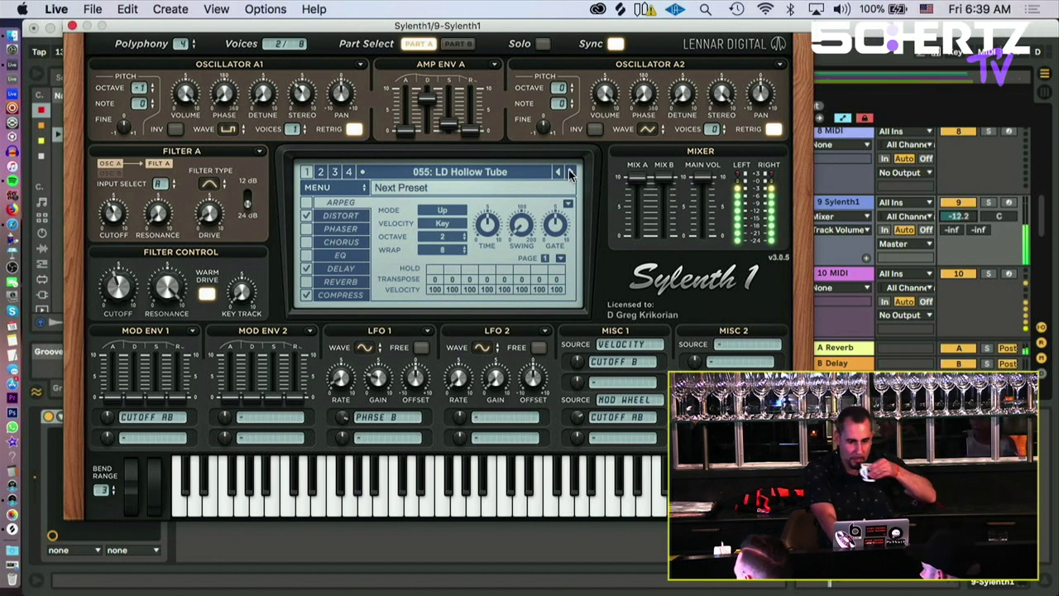
click(570, 172)
click(570, 172)
click(570, 172)
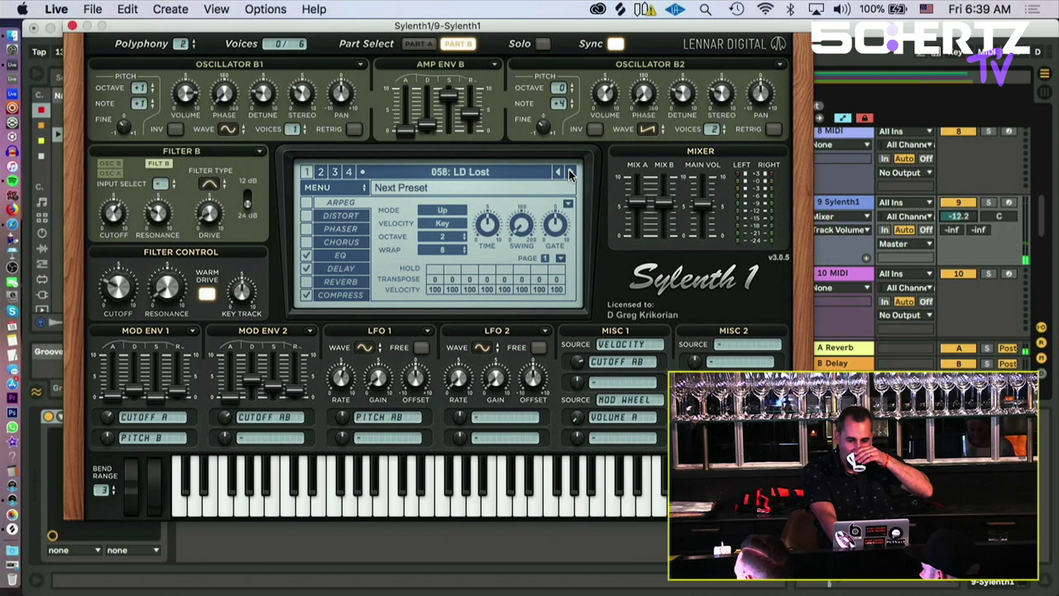
click(570, 172)
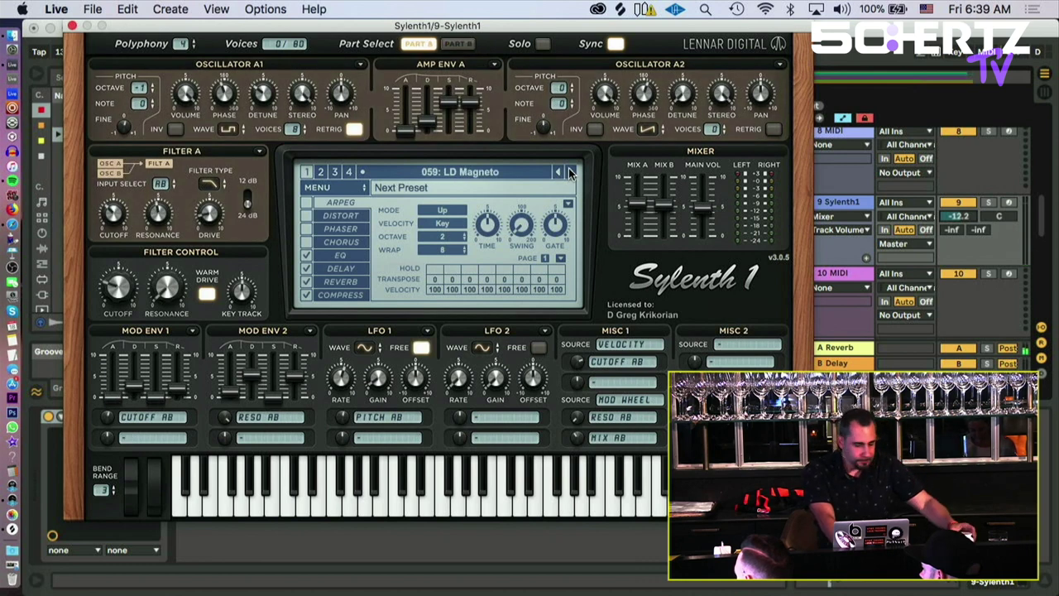
click(570, 172)
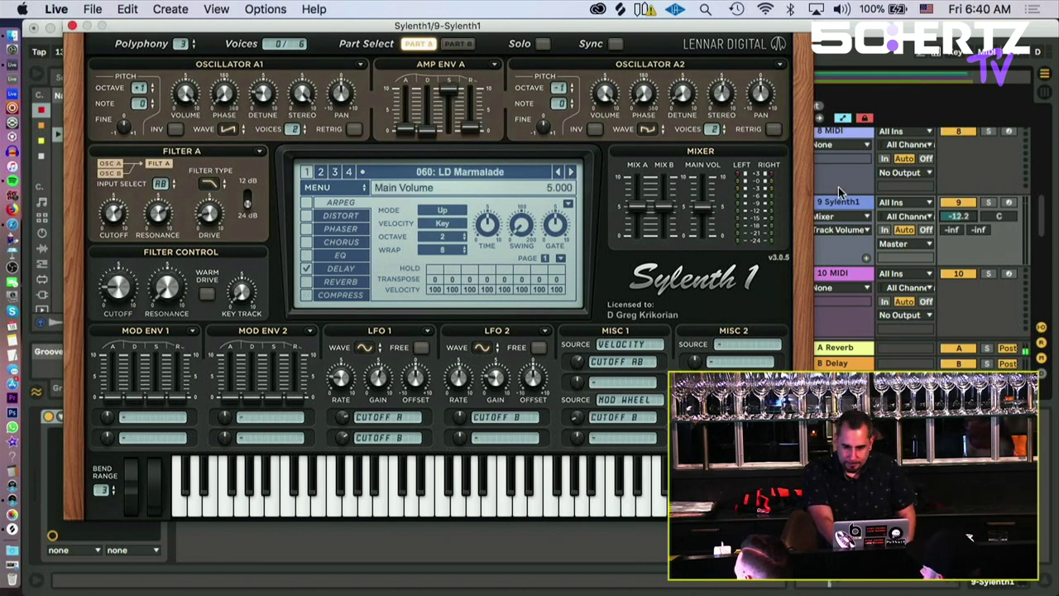
Step: Move the Sylenth1 window aside, switch to iTunes and search the Store for "better off alone"
drag(707, 33, 695, 7)
drag(488, 28, 552, 301)
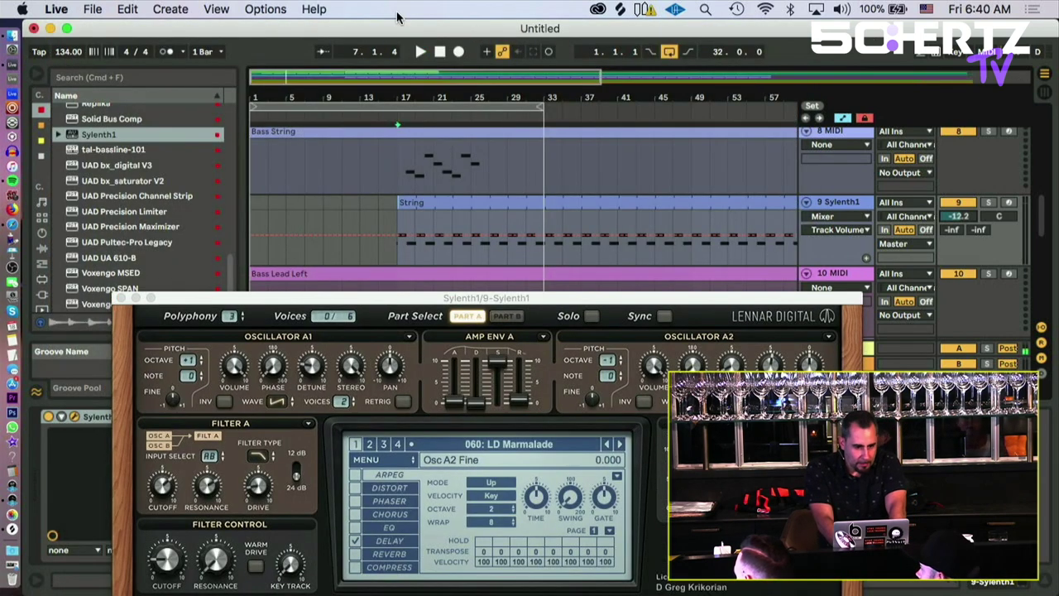
click(12, 170)
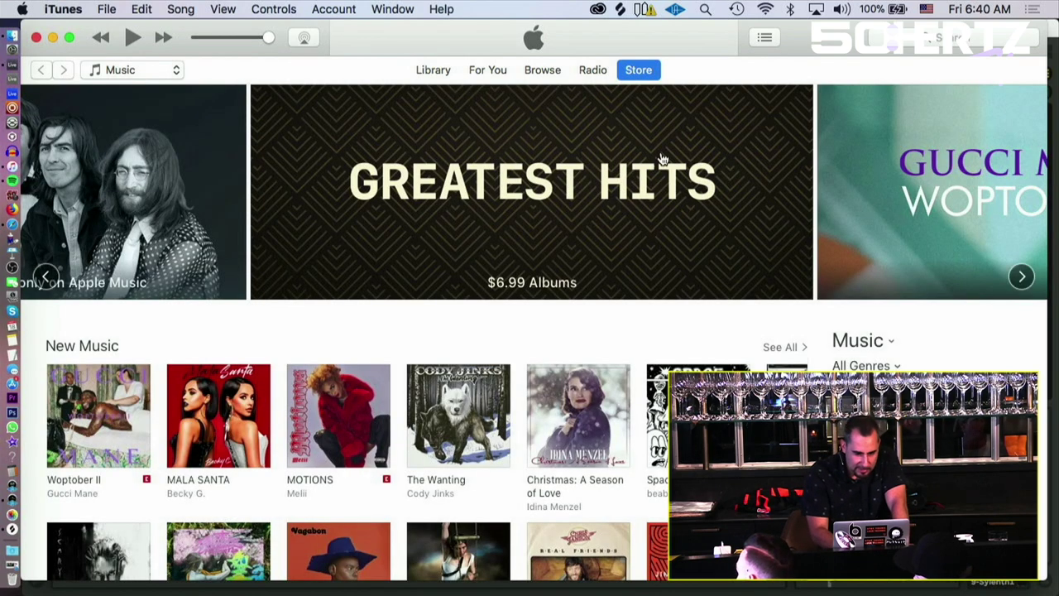
click(936, 41)
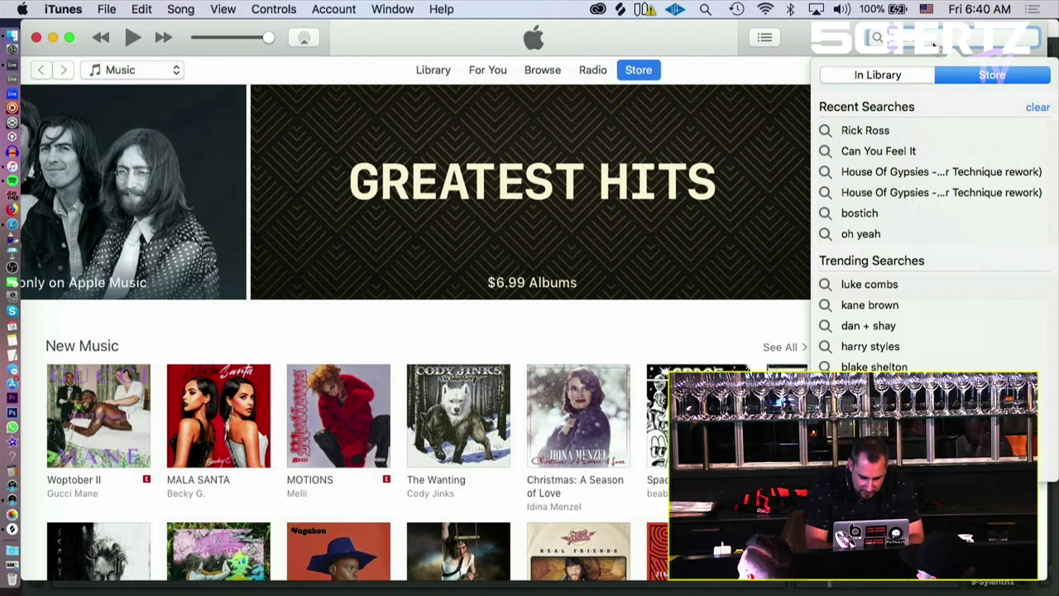
text(better )
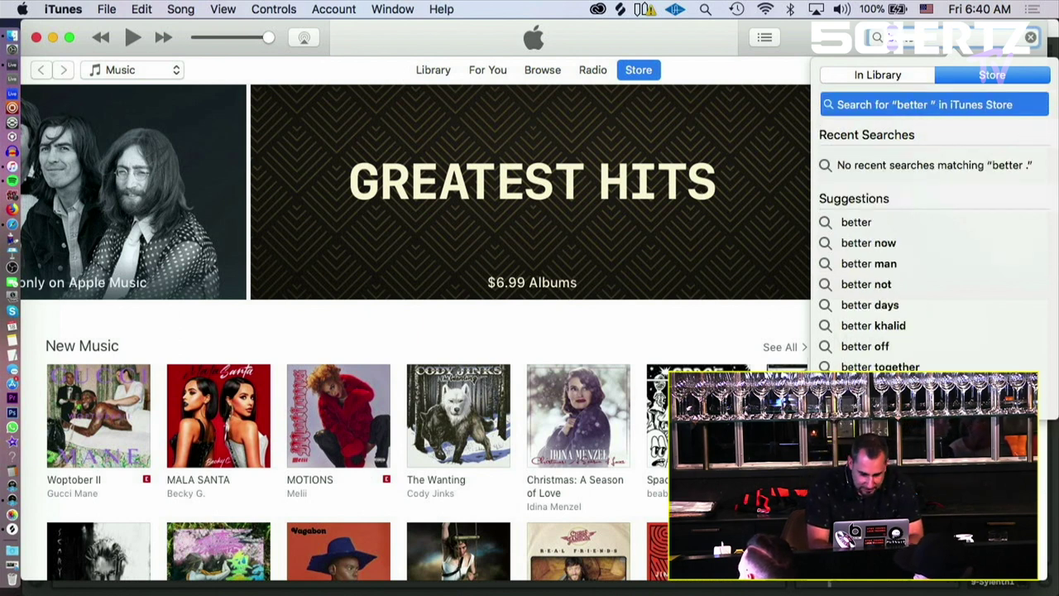
text(off al)
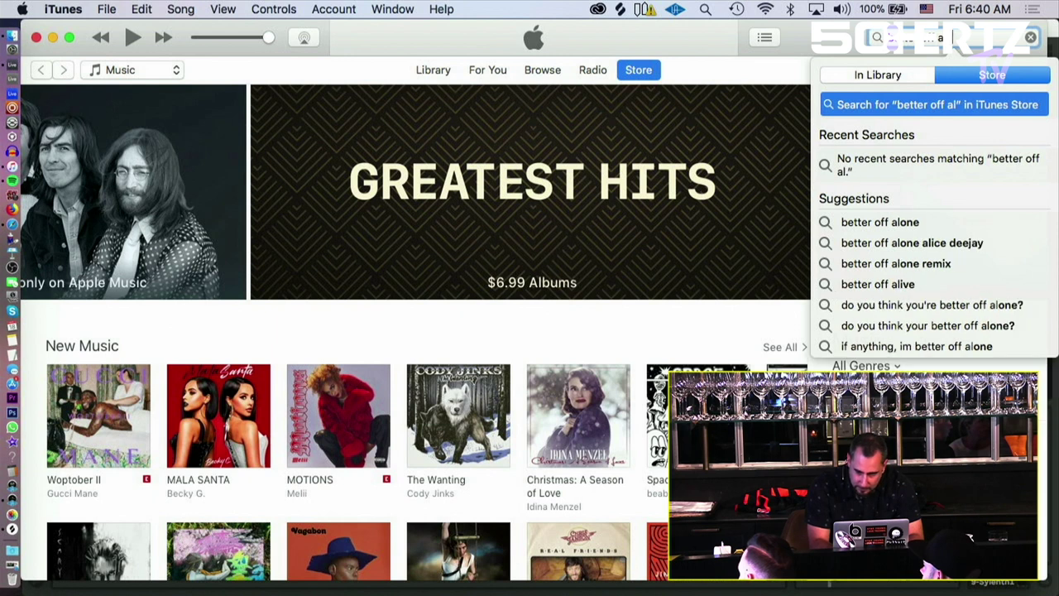
text(one)
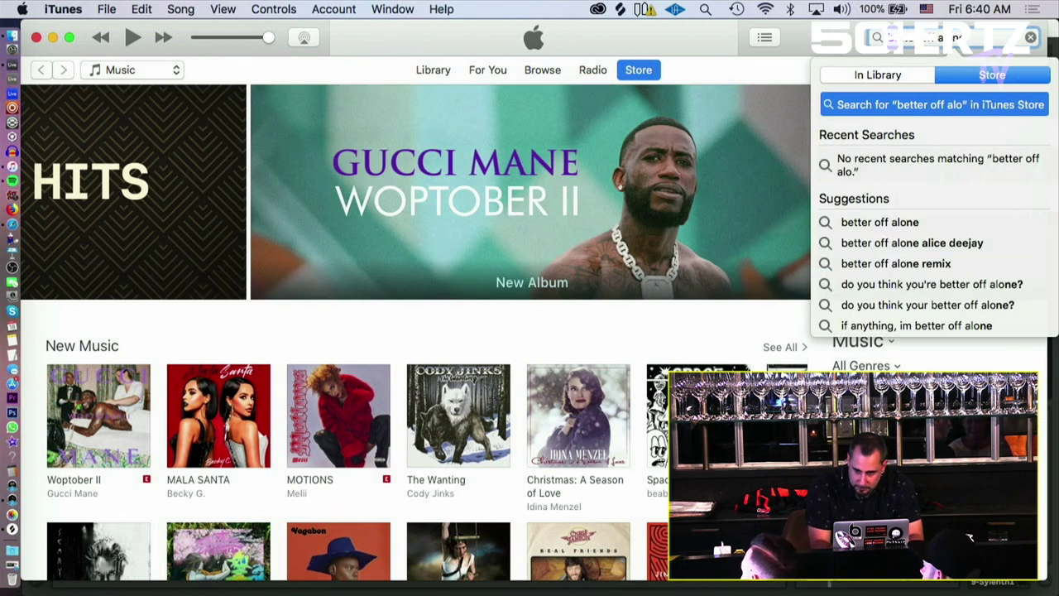
click(878, 224)
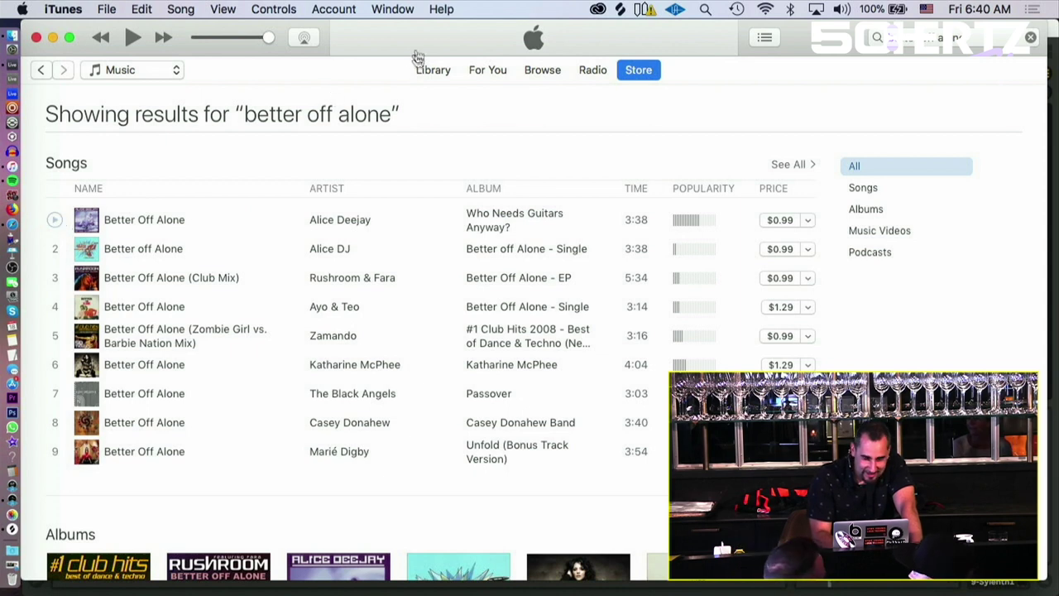
Step: Preview Alice Deejay's "Better Off Alone" at a lower volume and buy the song for $0.99
mouse_move(200, 26)
mouse_down()
mouse_move(187, 33)
mouse_move(213, 29)
mouse_up()
click(258, 41)
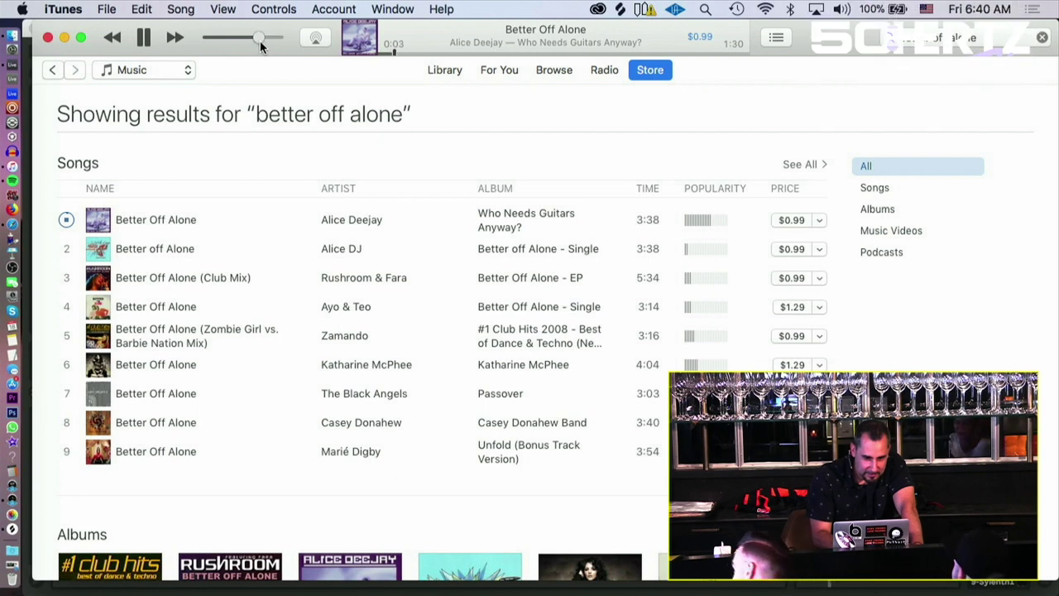
click(143, 37)
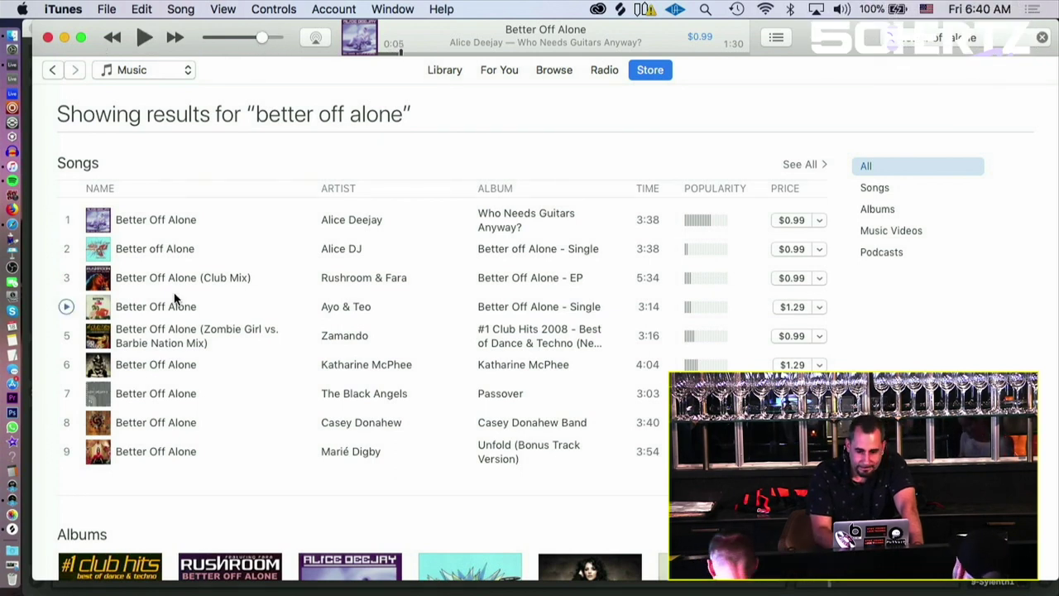
click(786, 221)
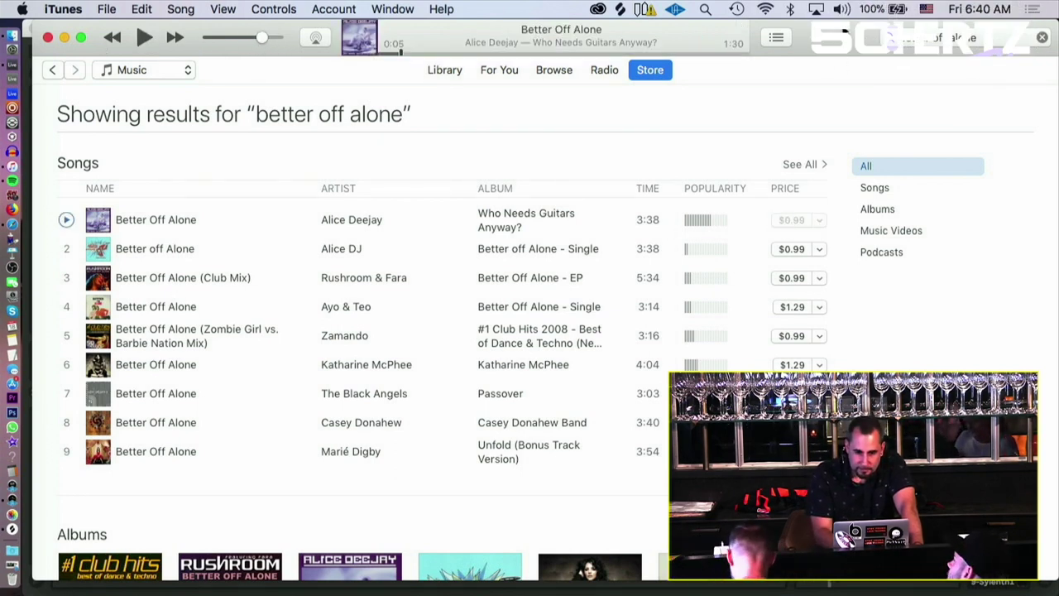
Step: Show the iTunes song library clear of the arrangement and insert an audio track below the String track in Live
click(444, 69)
drag(815, 65, 849, 453)
scroll(650, 128, down, 10)
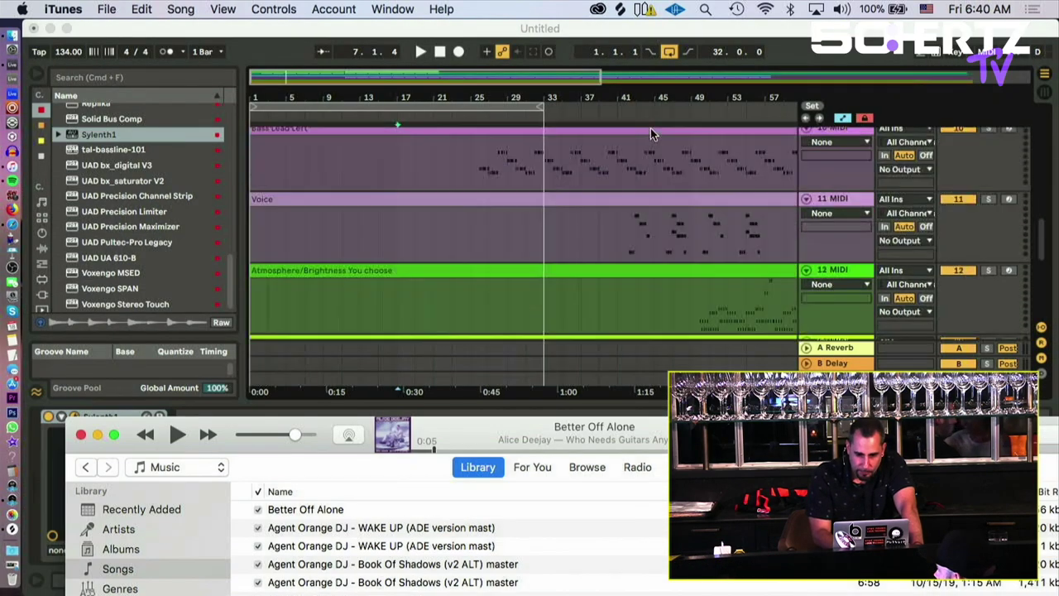
scroll(511, 157, up, 15)
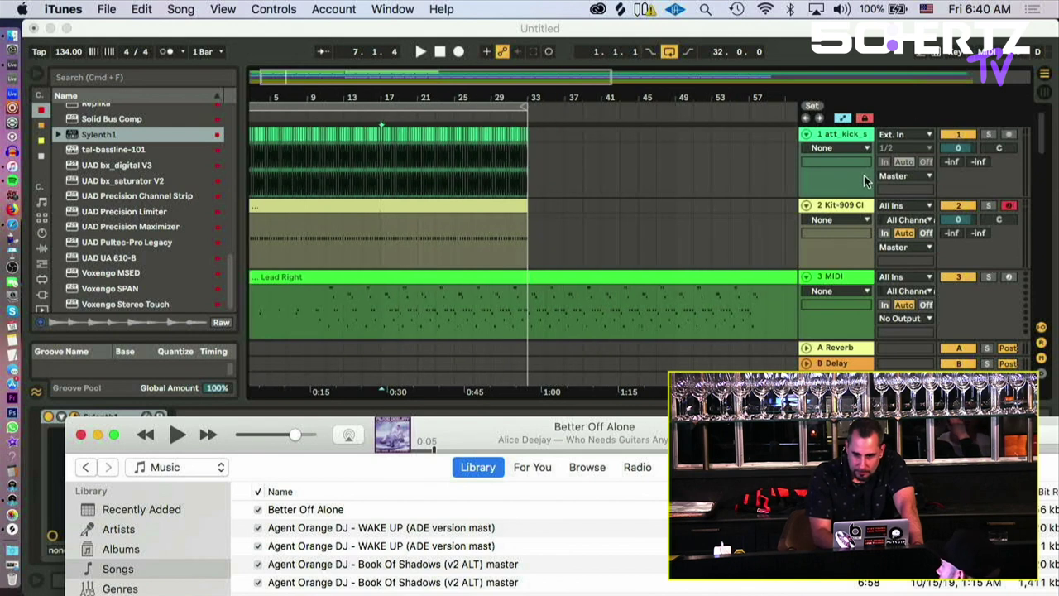
click(842, 133)
scroll(842, 133, down, 7)
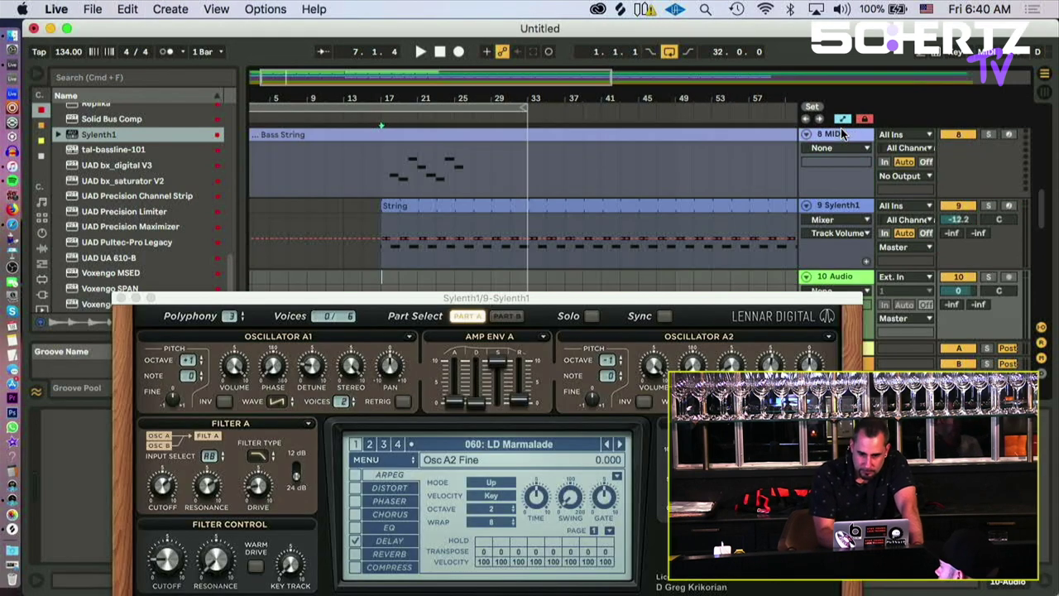
Step: Bring "Better Off Alone" from the iTunes library onto the new audio track and move its clip to 1.1.1
drag(454, 309, 759, 468)
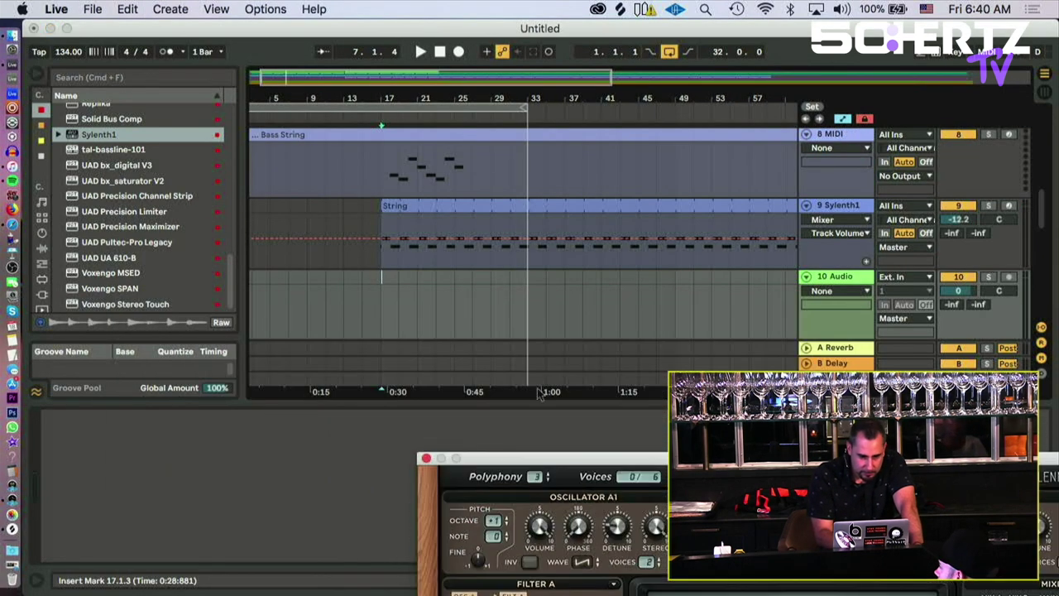
click(13, 166)
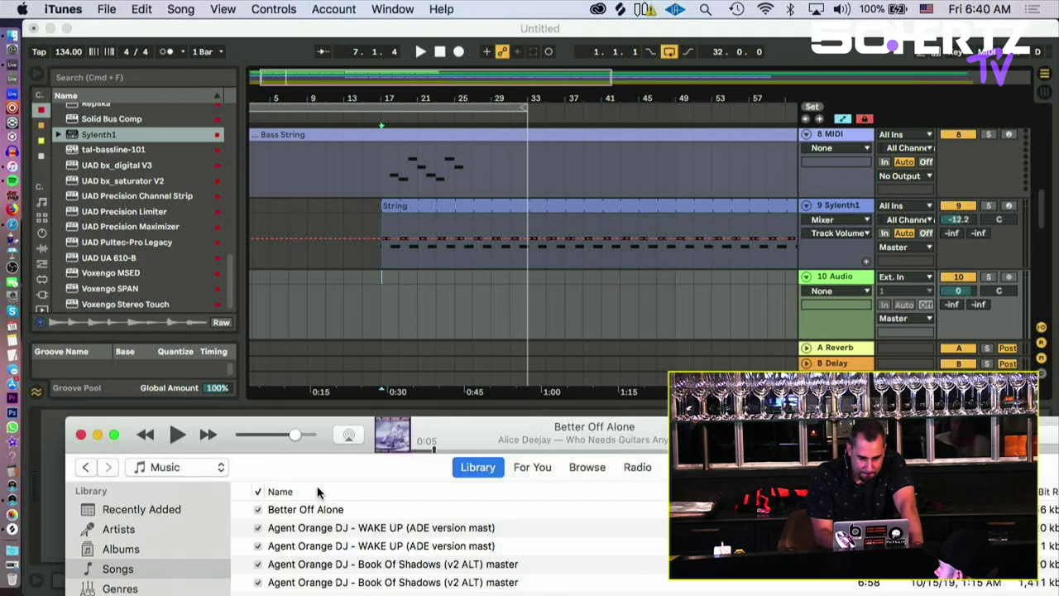
drag(384, 277, 371, 299)
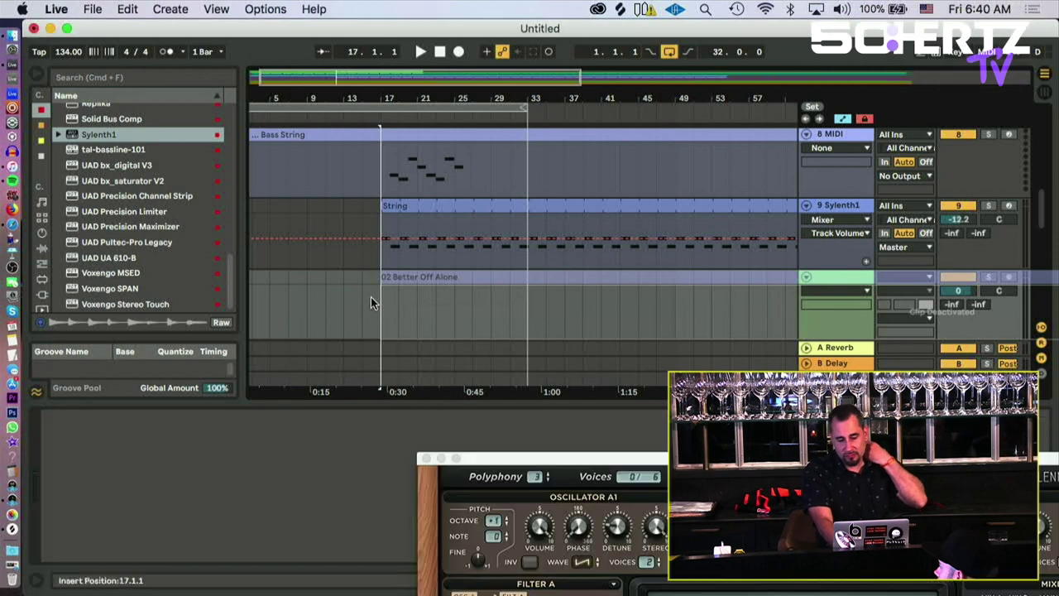
click(652, 295)
drag(631, 93, 418, 95)
click(445, 278)
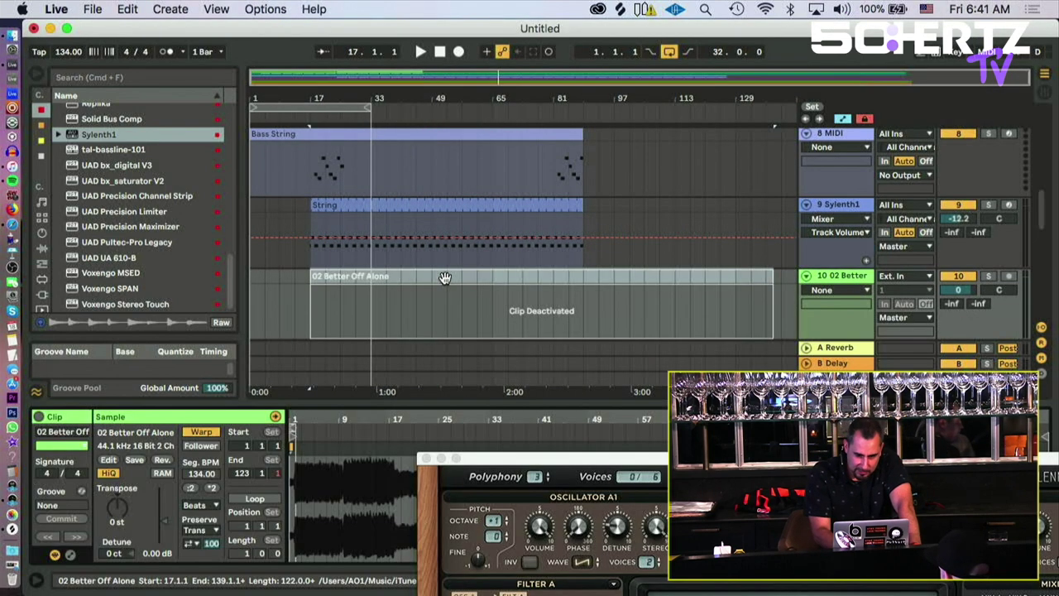
drag(447, 278, 382, 278)
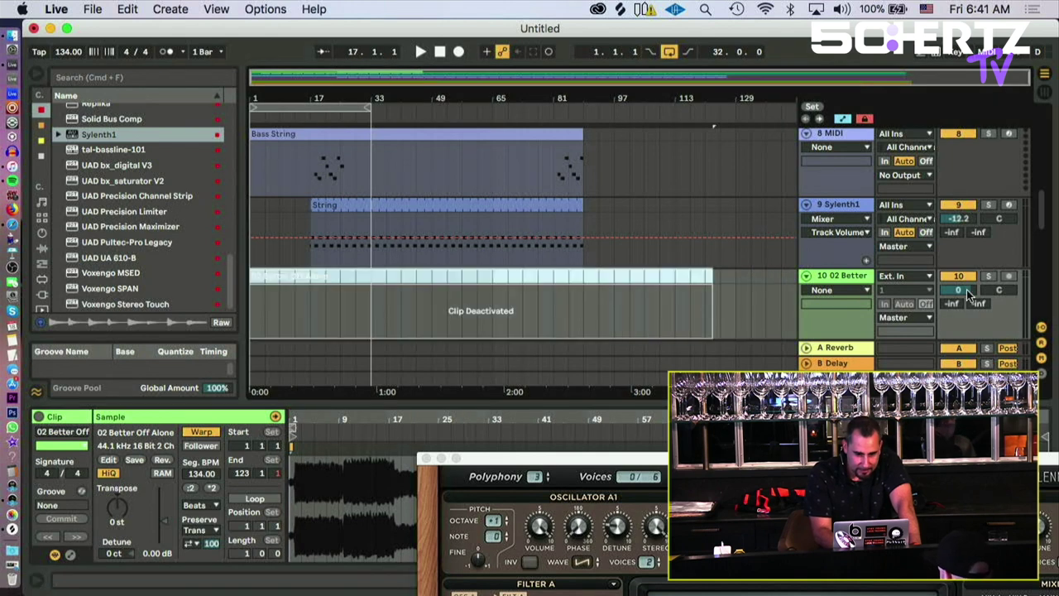
Step: Solo the Better Off Alone track and activate its deactivated audio clip
click(989, 277)
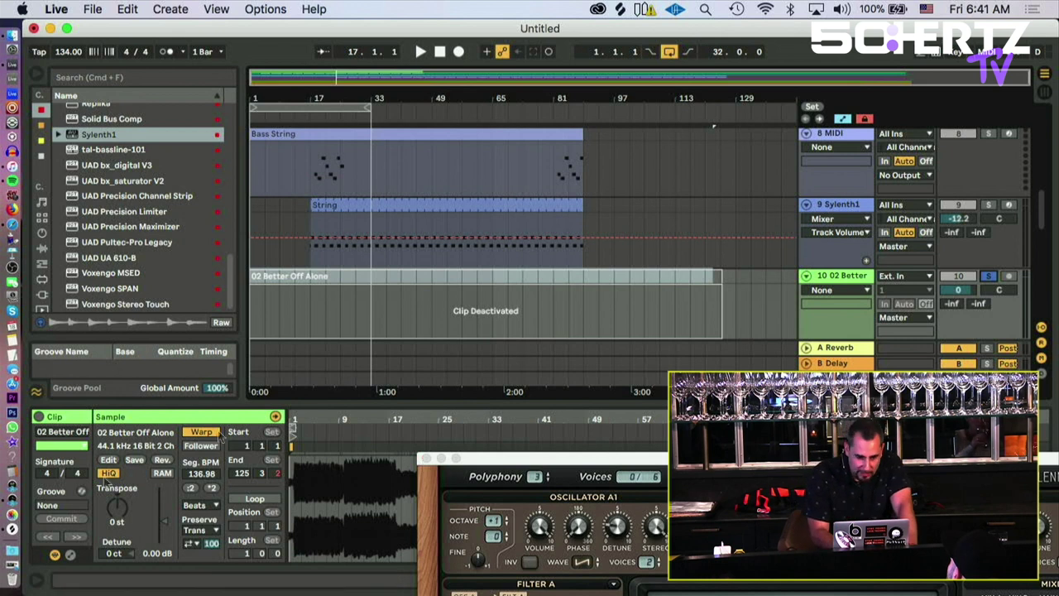
click(450, 278)
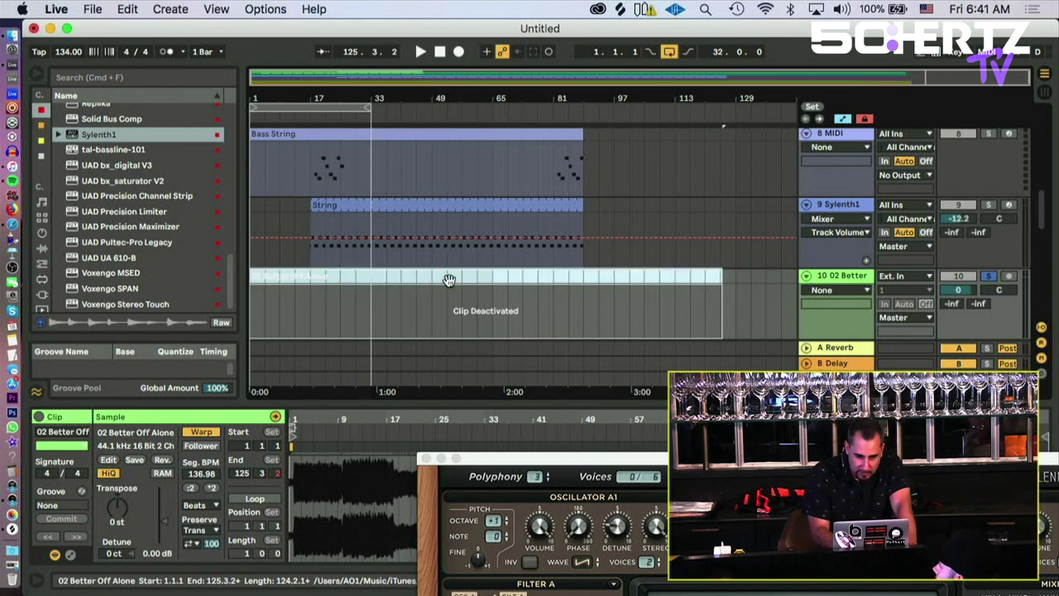
key(plus)
key(0)
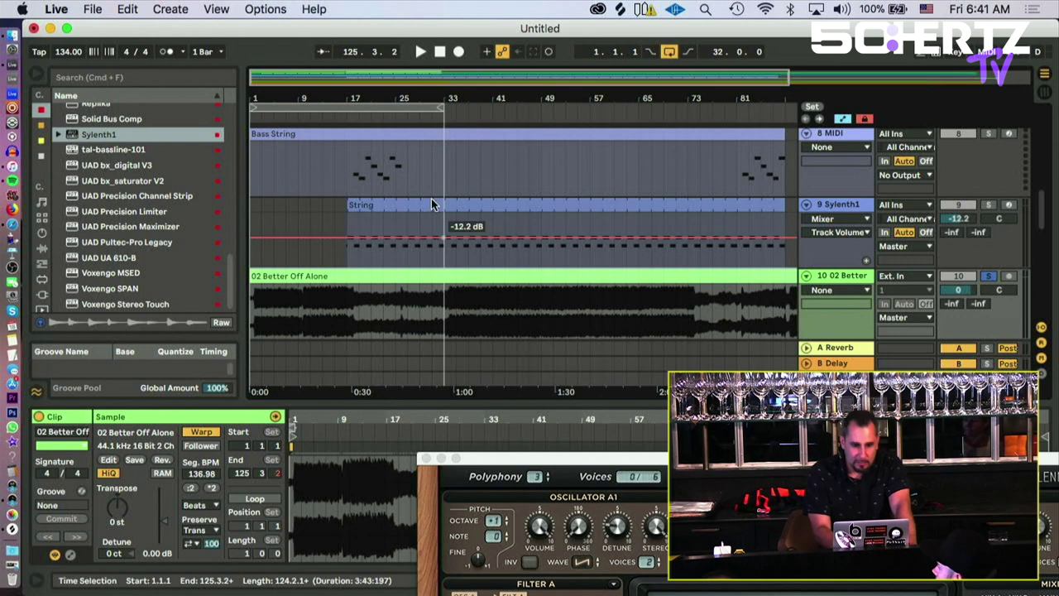
key(minus)
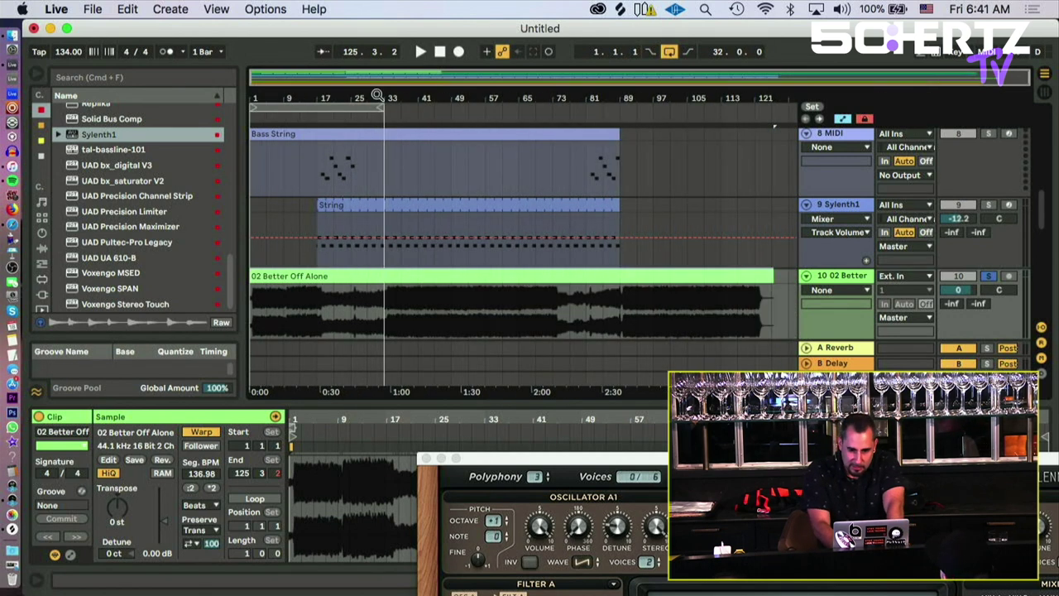
Step: Turn off Warp for the Better Off Alone clip during playback and stop after checking its opening bars
key(space)
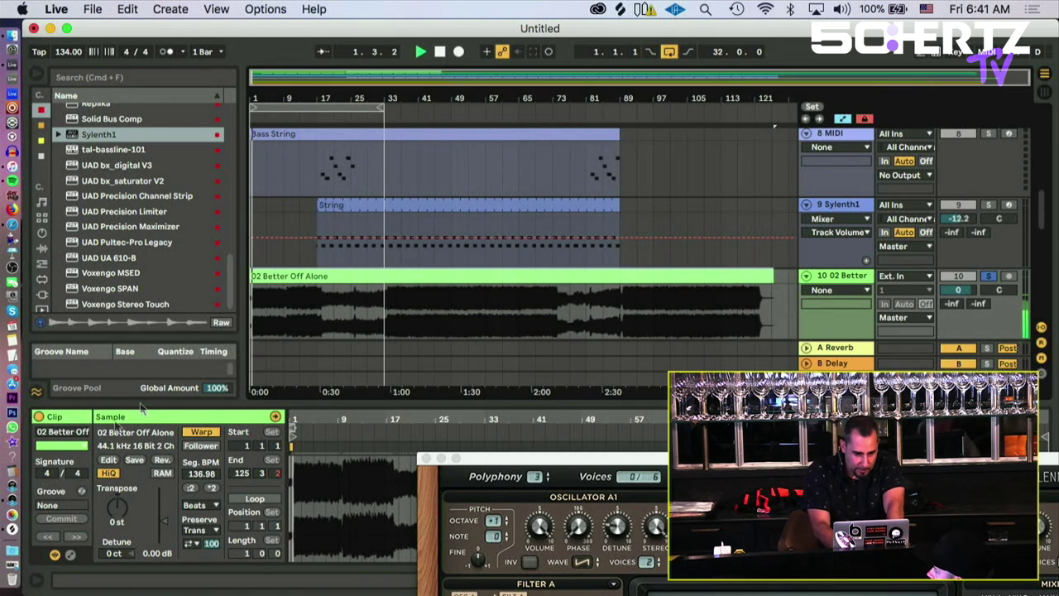
click(201, 432)
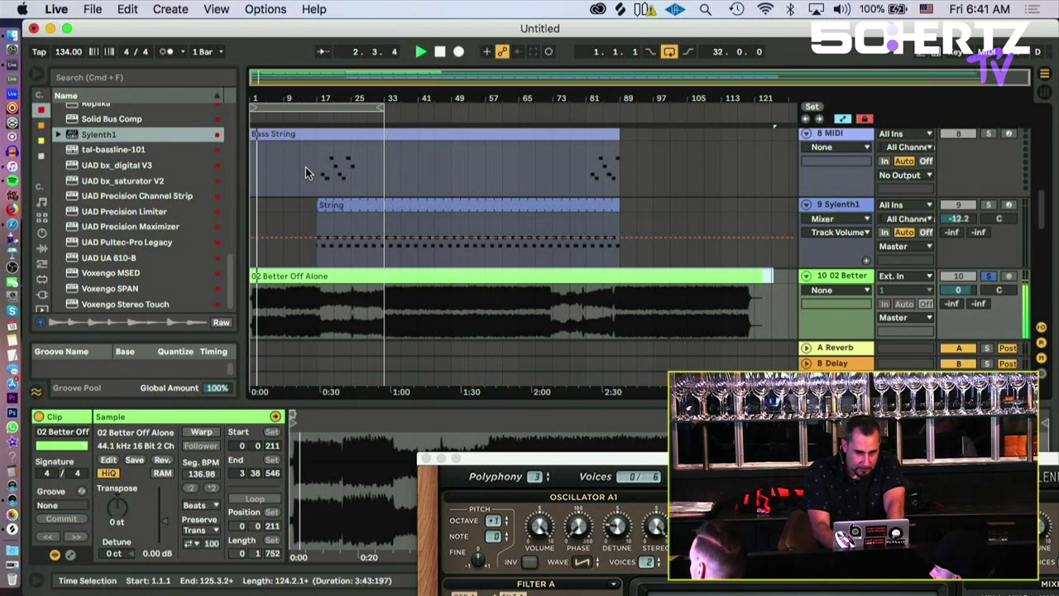
drag(260, 96, 319, 325)
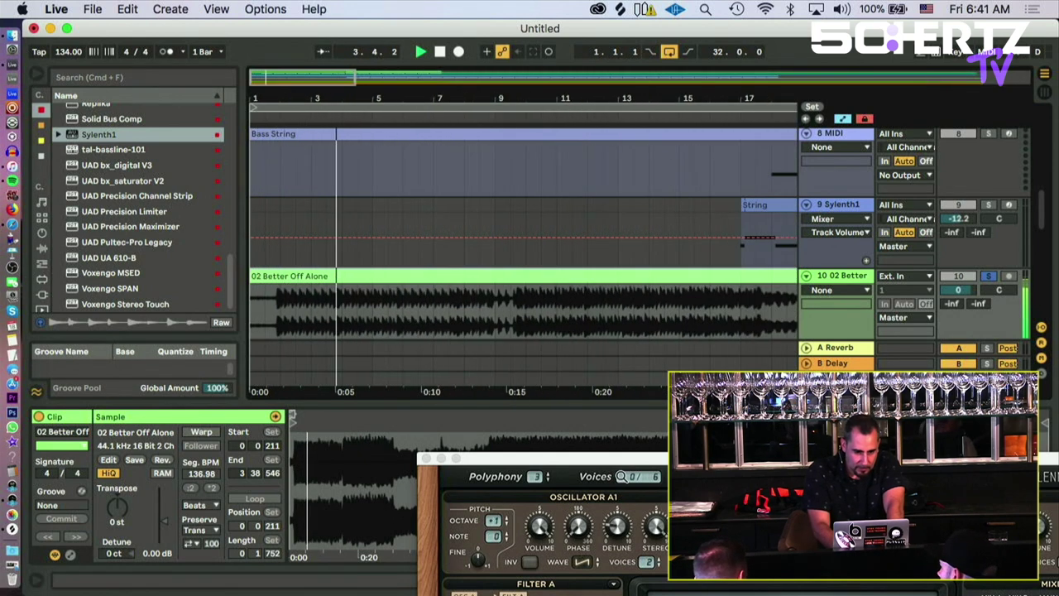
key(space)
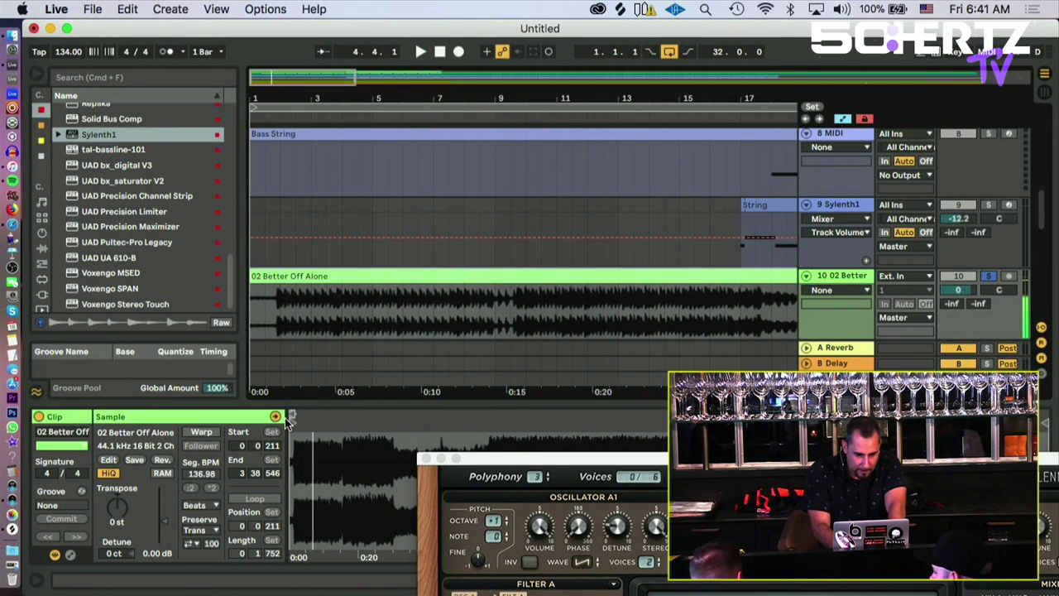
Step: Close Sylenth1, play the song's intro and shorten the clip's loop length to 0:01:180
mouse_move(295, 448)
mouse_down()
mouse_move(292, 529)
mouse_move(290, 447)
mouse_up()
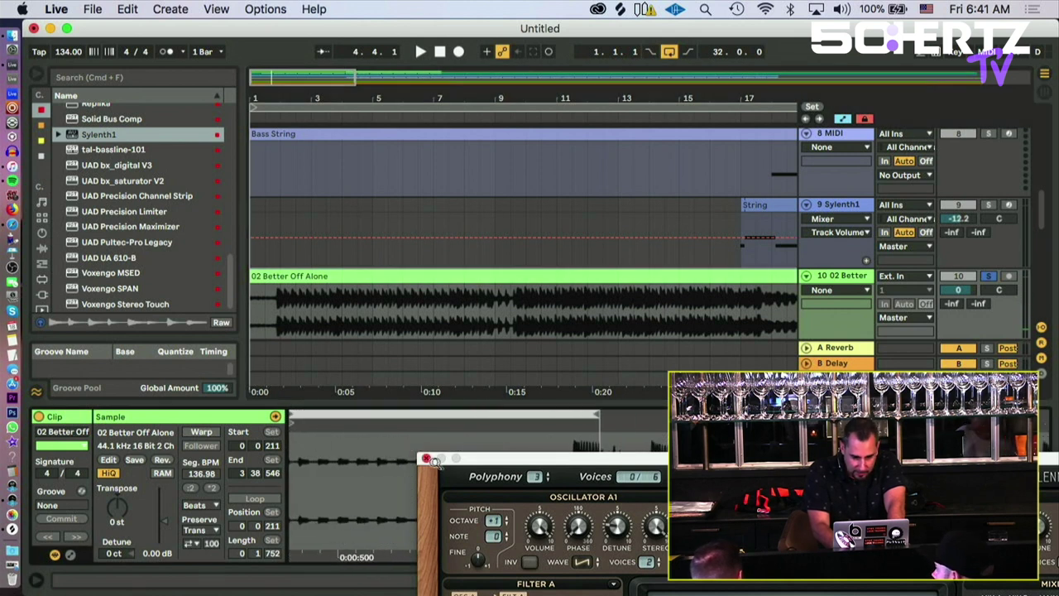
click(427, 459)
key(space)
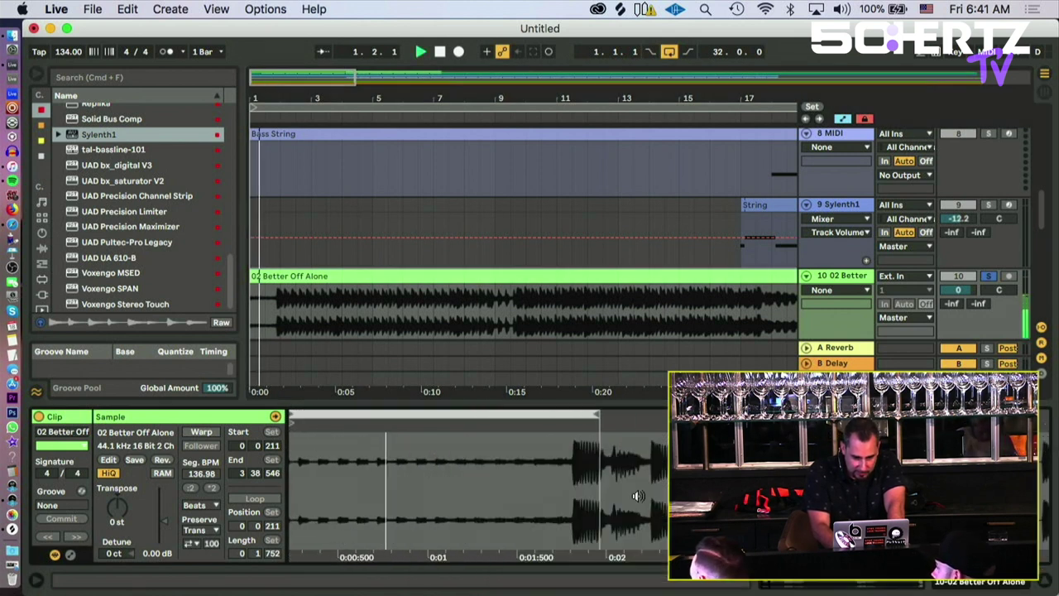
drag(596, 413, 494, 416)
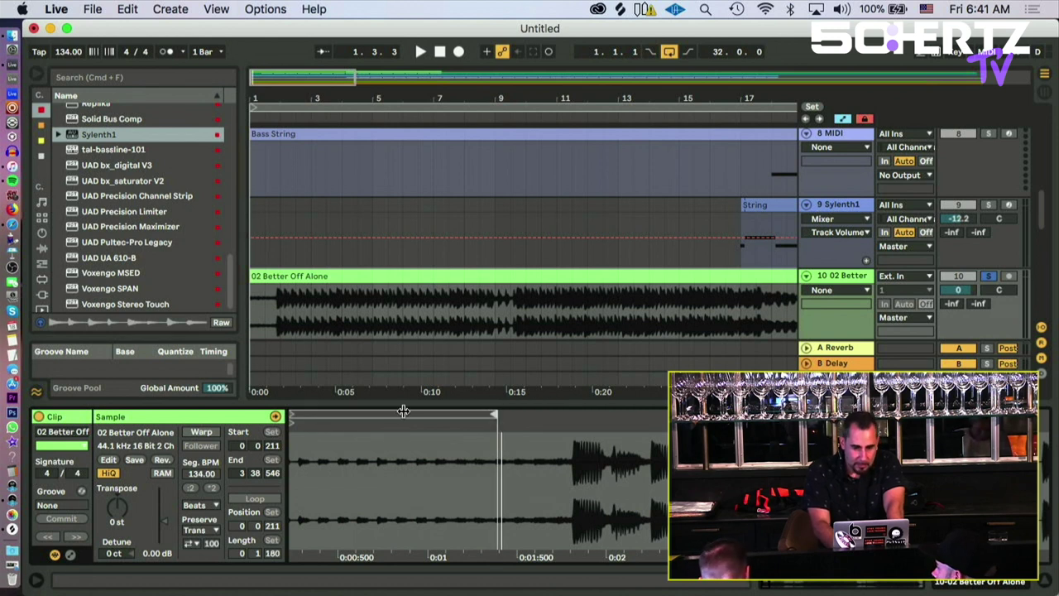
Step: Split the Better Off Alone clip at 1.4.1, just before the full beat enters
click(261, 299)
key(space)
key(space)
drag(260, 101, 507, 303)
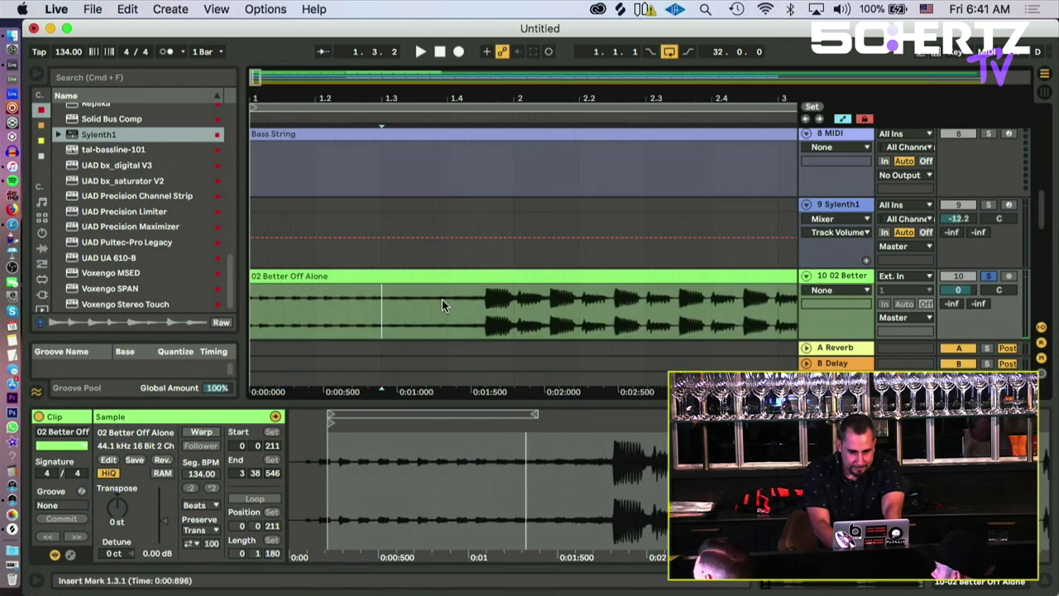
key(super+e)
key(minus)
key(minus)
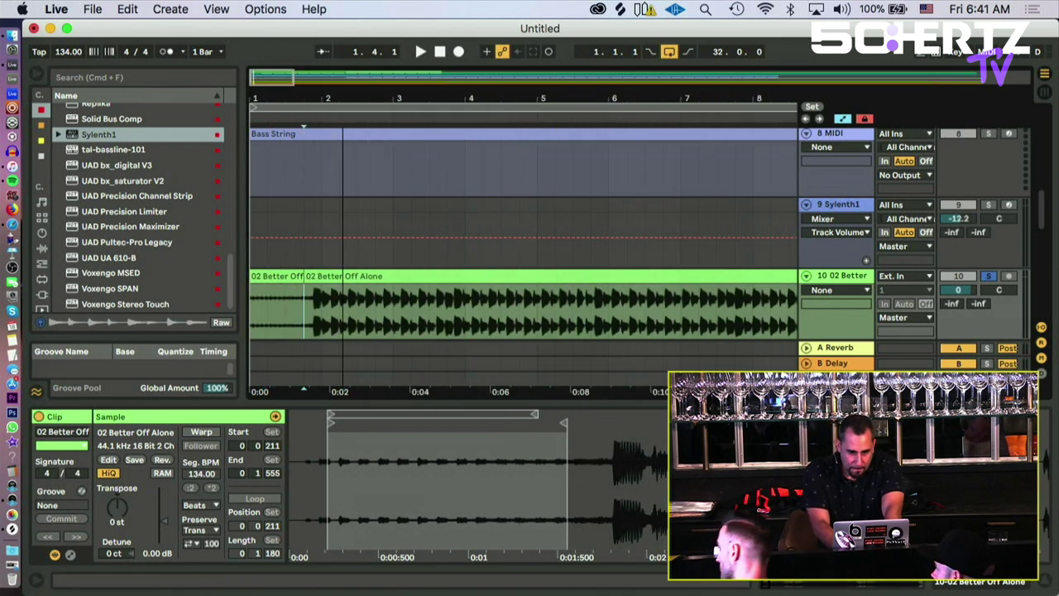
Step: Insert an audio track below the song and move the short intro clip onto it at 1.1.1
click(258, 273)
key(super+t)
scroll(258, 269, down, 5)
scroll(254, 239, up, 2)
scroll(254, 239, right, 1)
scroll(254, 241, up, 4)
click(265, 246)
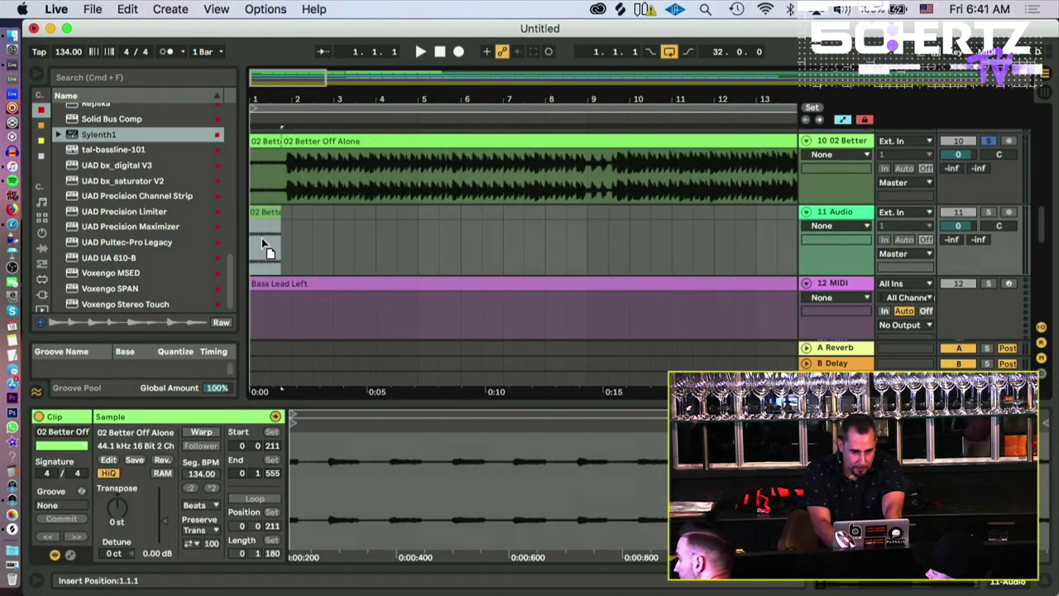
drag(264, 246, 265, 245)
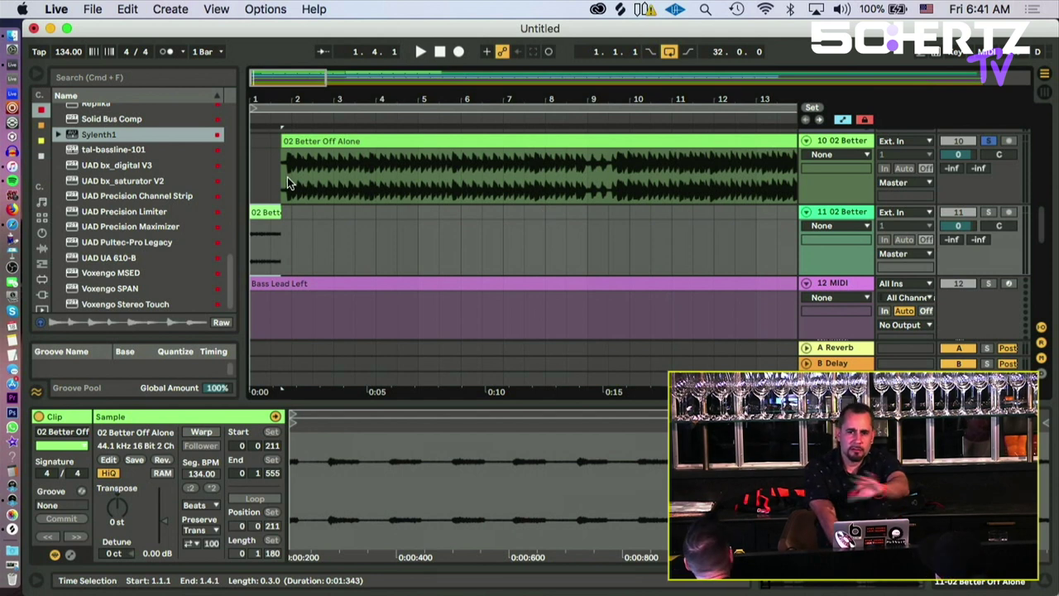
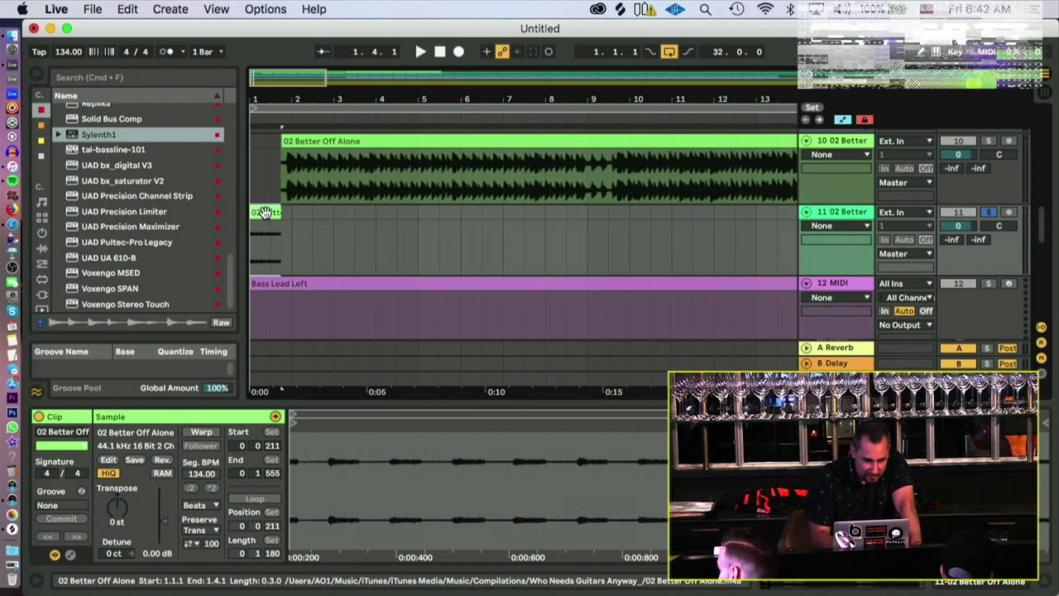
Step: Move the intro clip's start marker to 0:00:276 and play the clip
mouse_move(301, 446)
mouse_down()
mouse_move(389, 443)
mouse_move(418, 420)
mouse_up()
key(space)
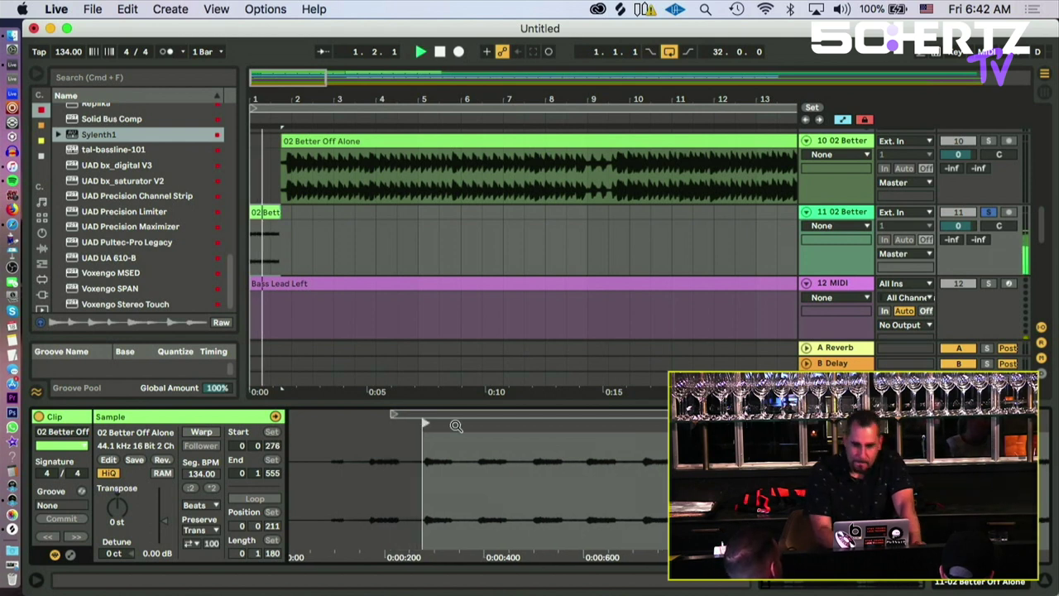
Step: Raise the intro clip's gain to 12.6 dB while playing it from the start
click(705, 106)
drag(706, 102, 407, 100)
key(space)
key(space)
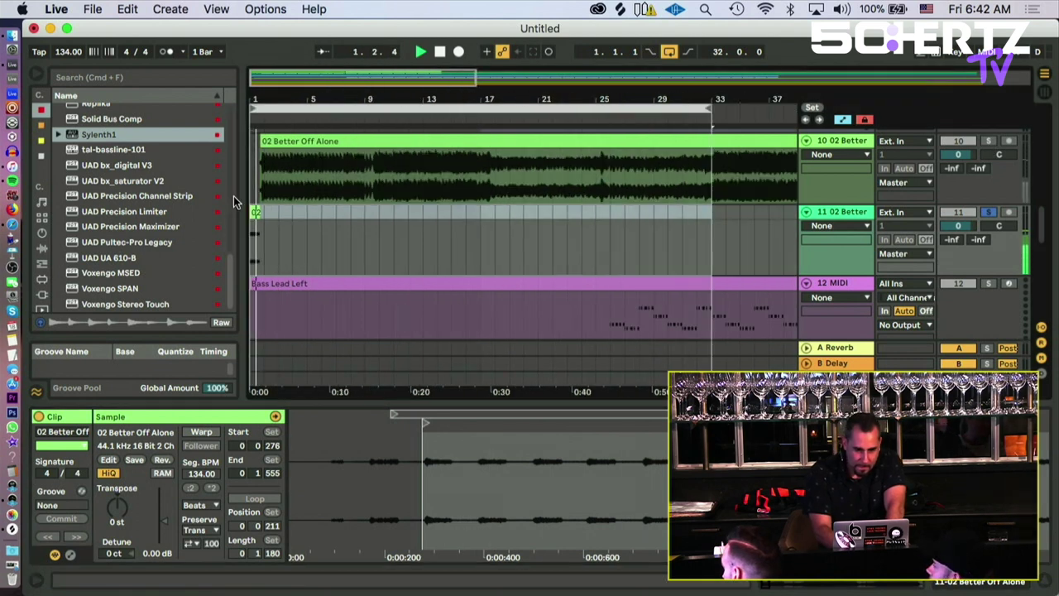
key(space)
key(space)
drag(164, 519, 164, 501)
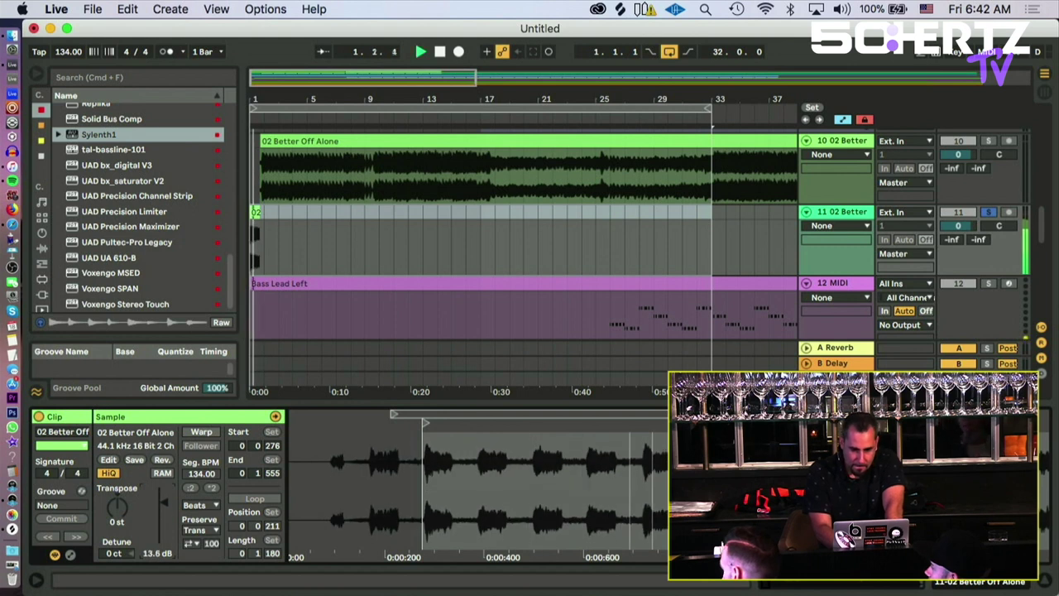
key(space)
key(space)
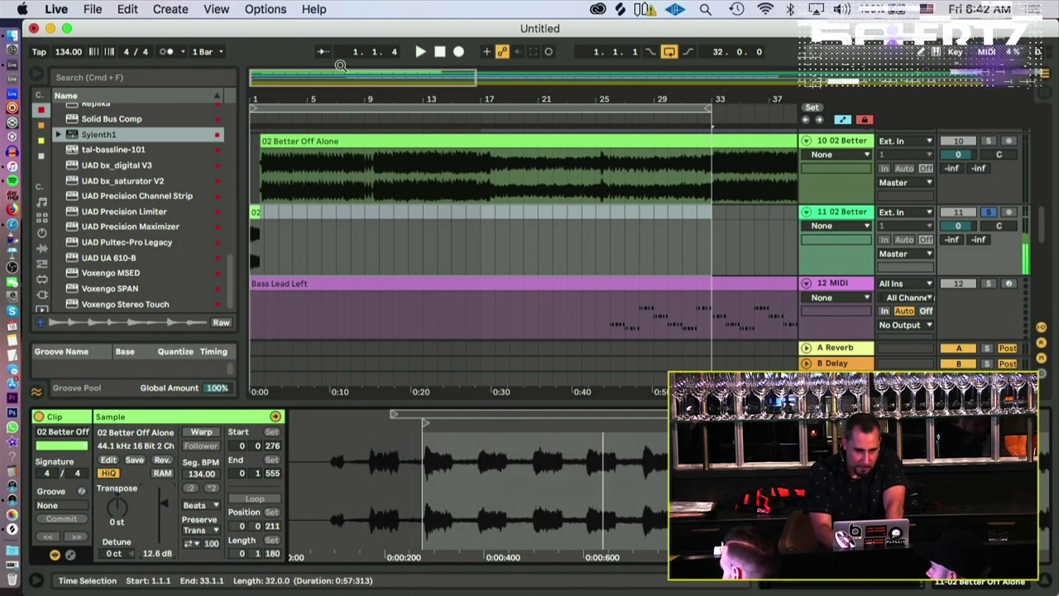
Step: Play the intro clip several times from 1.1.1 to judge where its end should be cut
drag(256, 99, 256, 198)
key(space)
key(space)
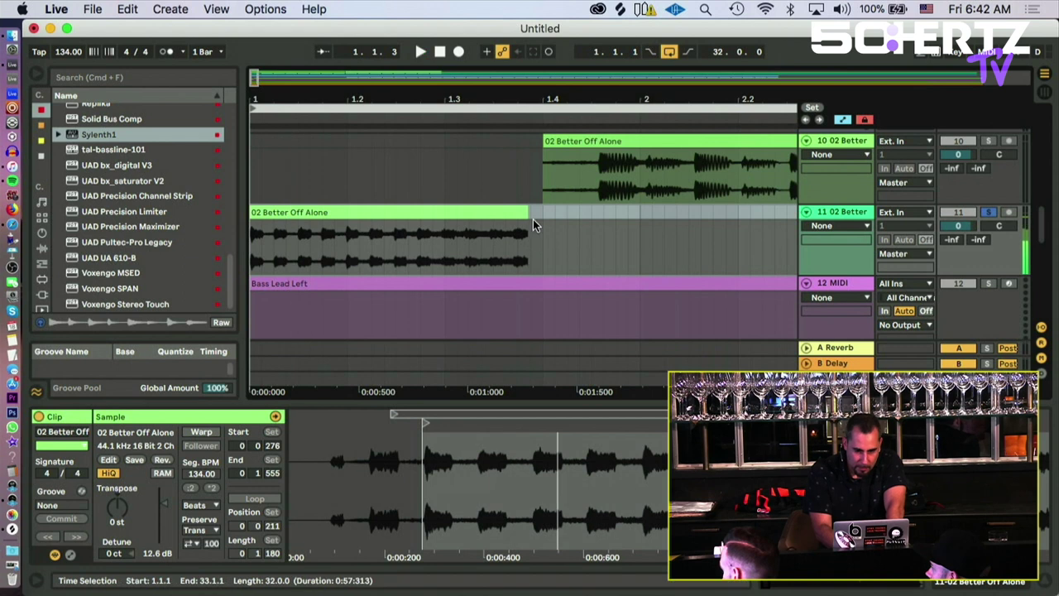
click(523, 213)
key(space)
key(space)
key(space)
key(space)
key(space)
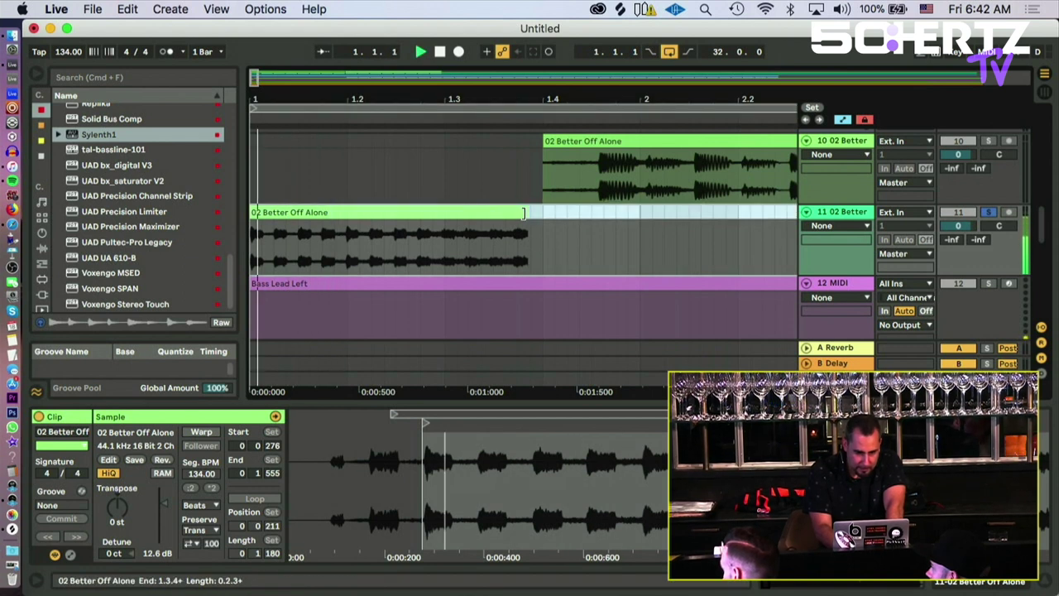
Step: Trim the intro clip's end back to 1.2.1 and move its start marker to 0:00:280
drag(518, 214, 435, 226)
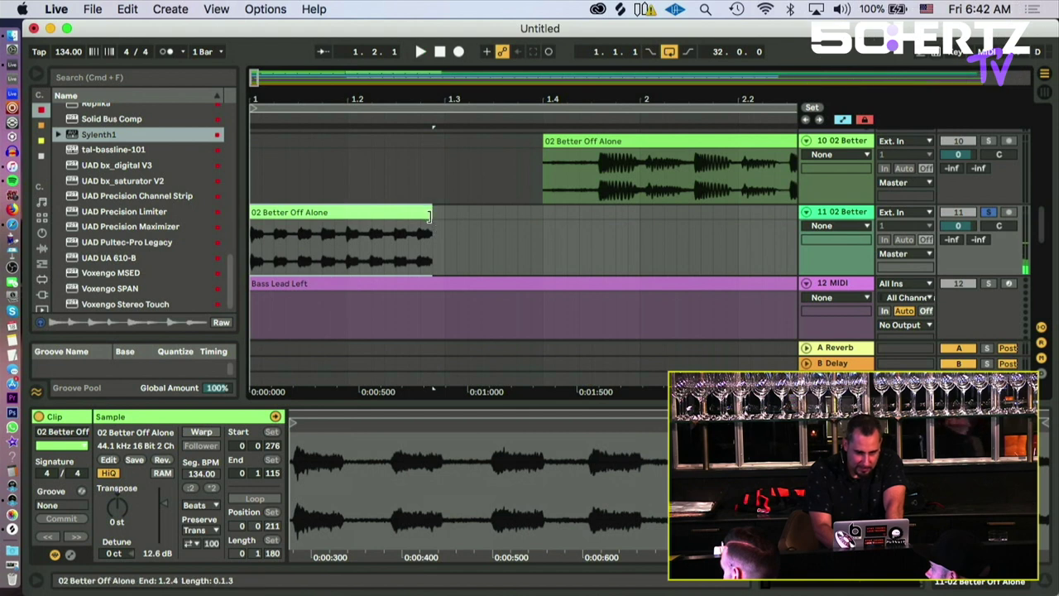
drag(428, 216, 362, 207)
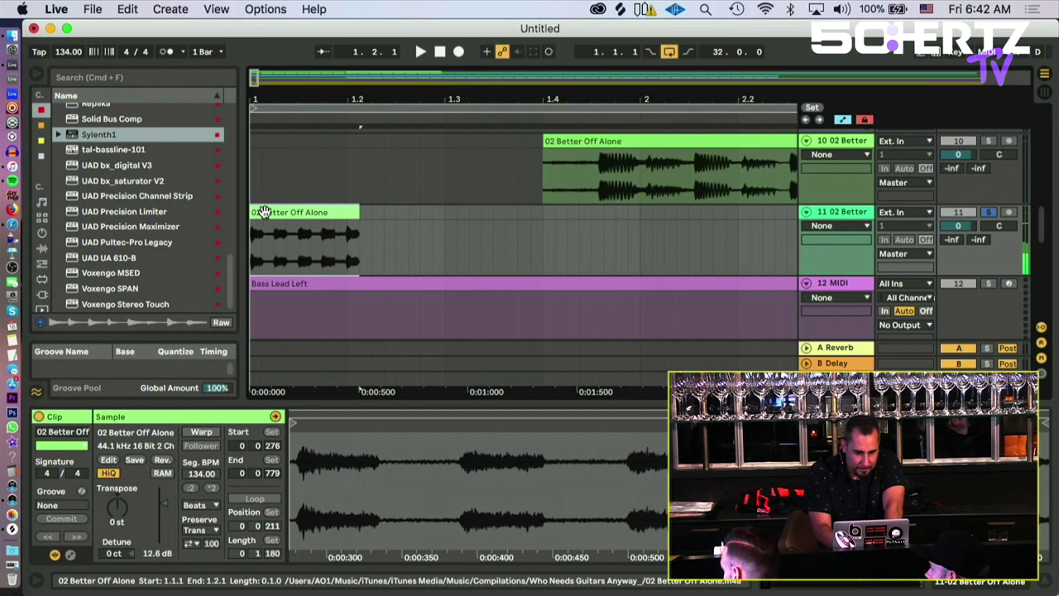
key(space)
mouse_move(293, 424)
mouse_down()
mouse_move(346, 424)
mouse_move(297, 422)
mouse_up()
key(space)
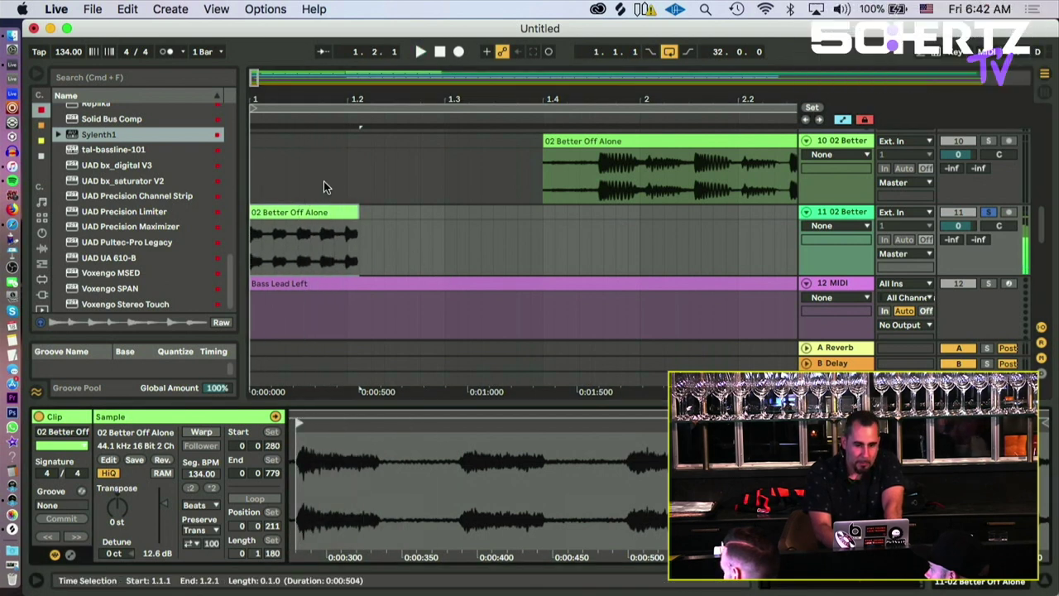
Step: Shorten the intro clip further so it ends at 1.1.3, and play it
drag(359, 230, 291, 230)
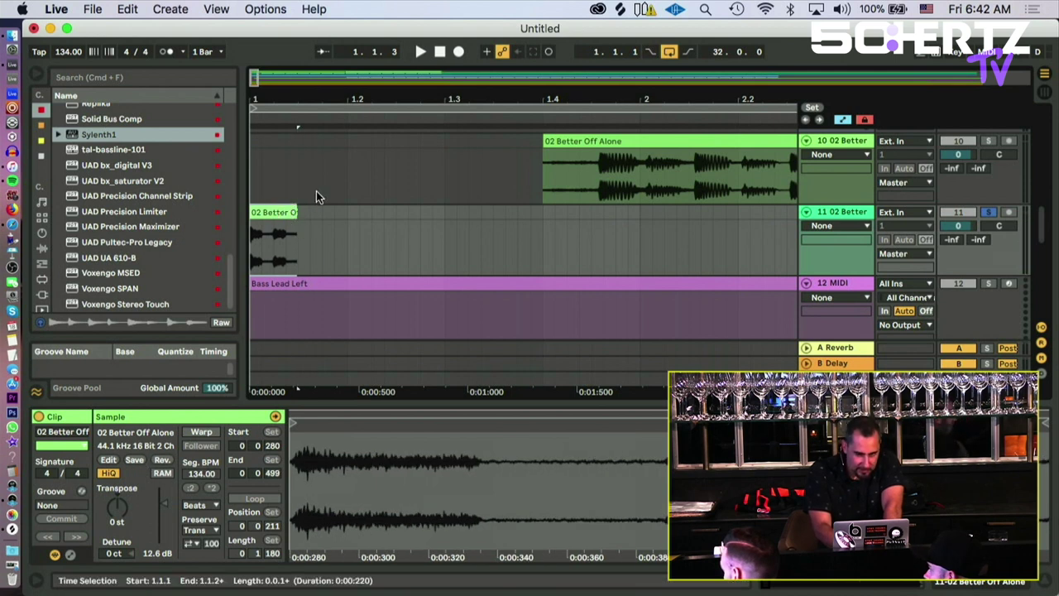
drag(294, 209, 297, 208)
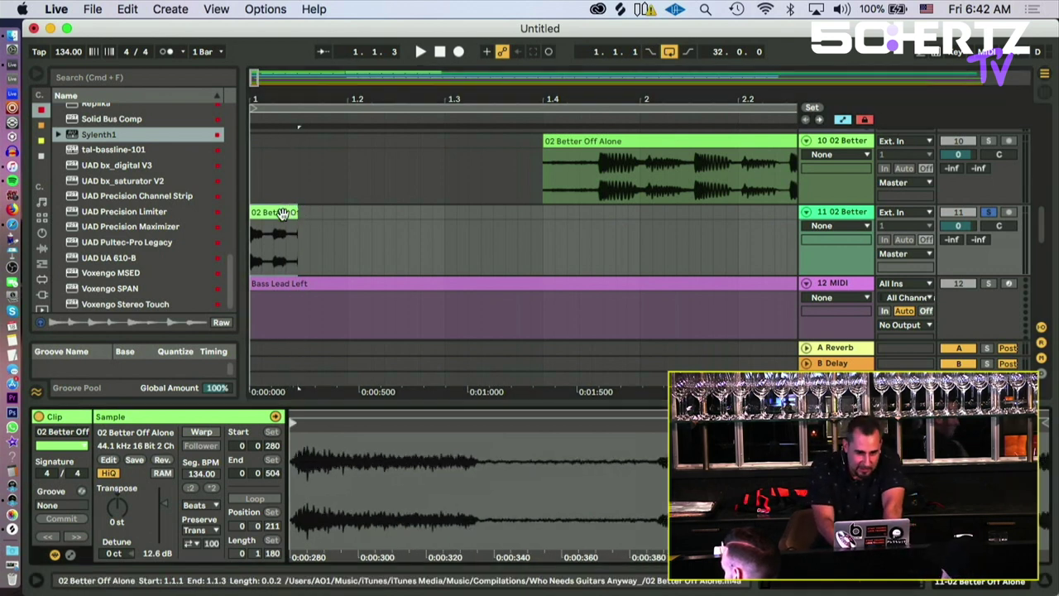
key(space)
key(space)
key(space)
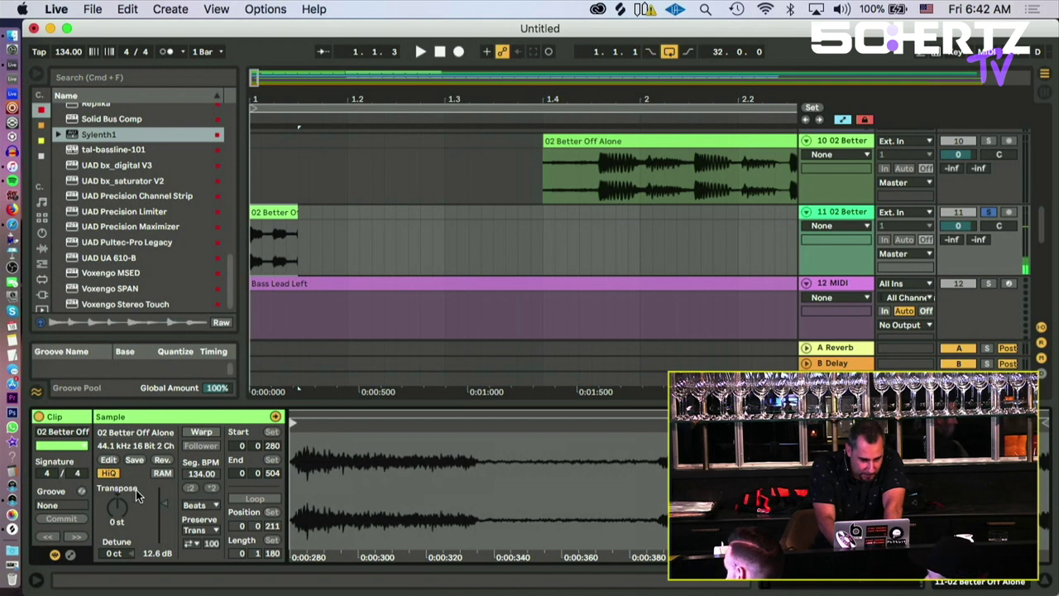
Step: Turn on Warp for the intro clip and double its segment BPM to 268, checking it by playback
click(202, 432)
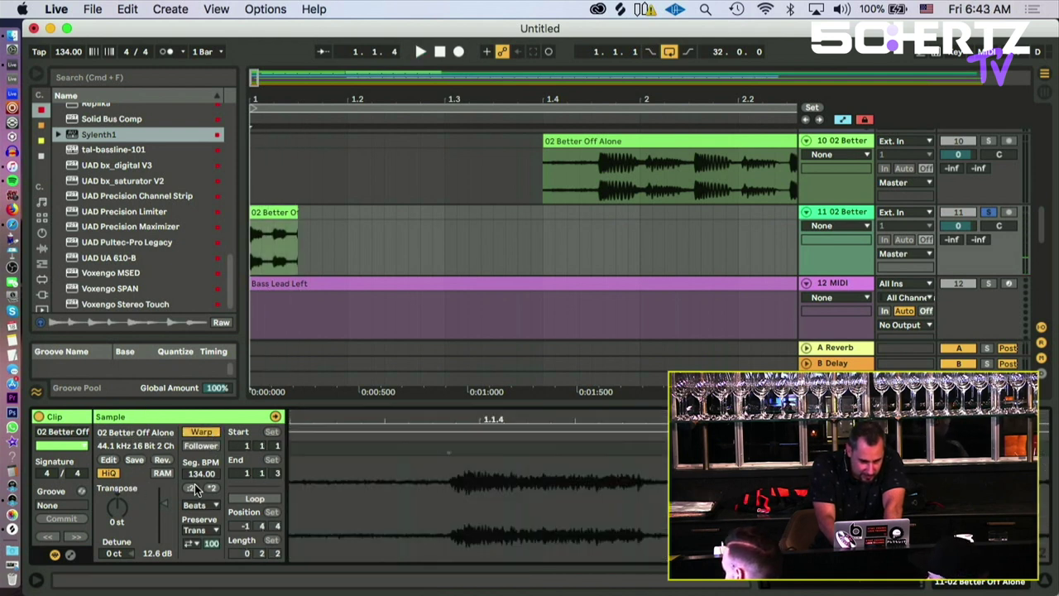
click(193, 488)
click(210, 489)
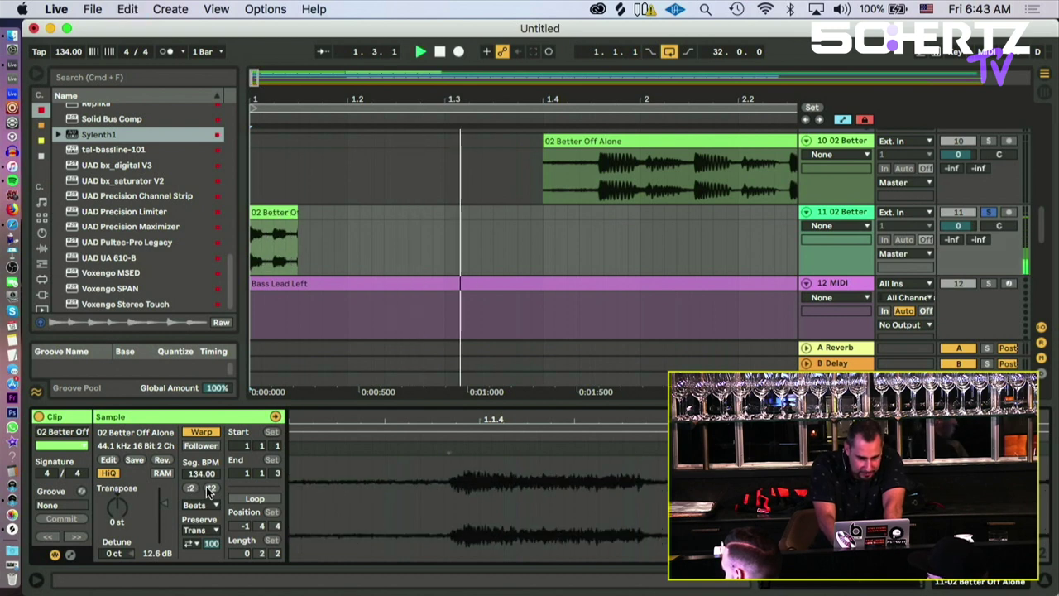
click(210, 488)
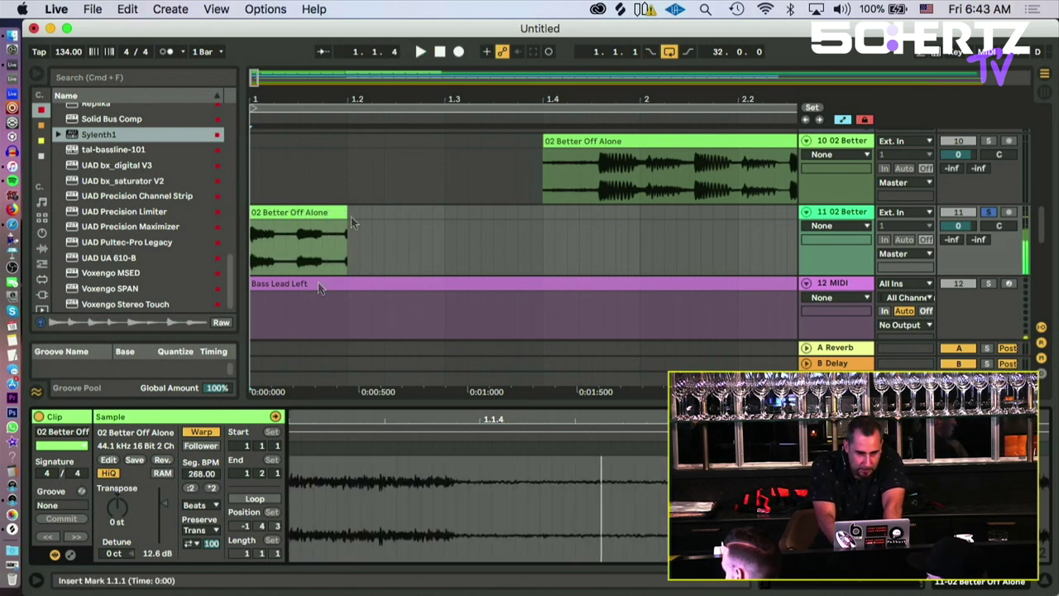
key(space)
mouse_move(344, 212)
mouse_down()
mouse_move(463, 218)
mouse_move(344, 221)
mouse_up()
key(space)
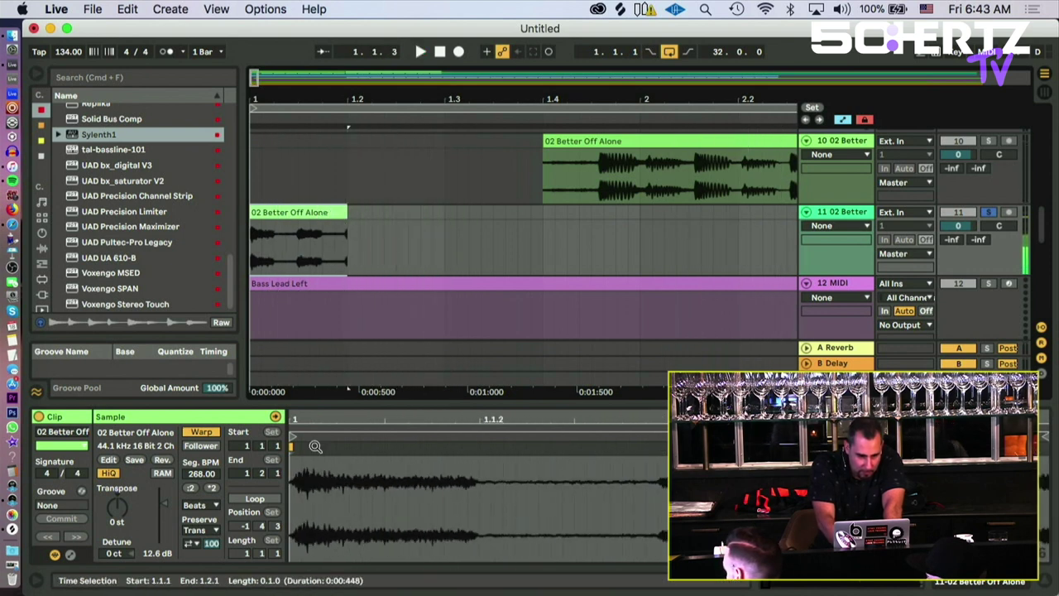
Step: Set the intro clip's warp mode to Tones and play it to compare the sound
click(199, 505)
click(196, 529)
key(space)
key(space)
key(space)
key(space)
Step: Duplicate the intro clip twice so the three copies run up to 1.4.1, and play them
click(337, 214)
key(super+d)
key(super+d)
key(space)
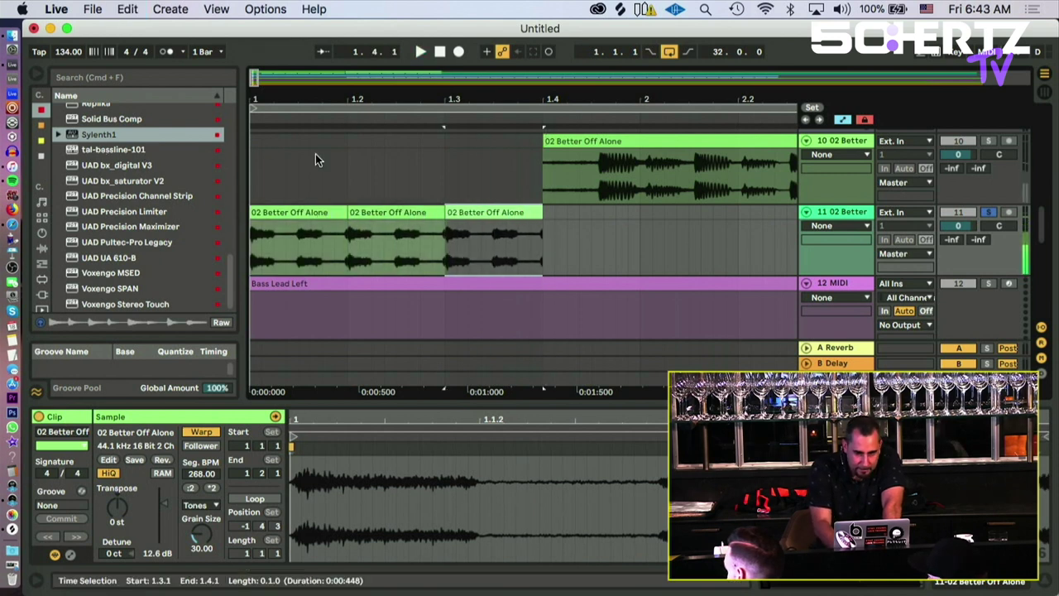
Step: Select all three intro clips and look through the browser's effects, expanding the Limiter presets
shift+click(296, 209)
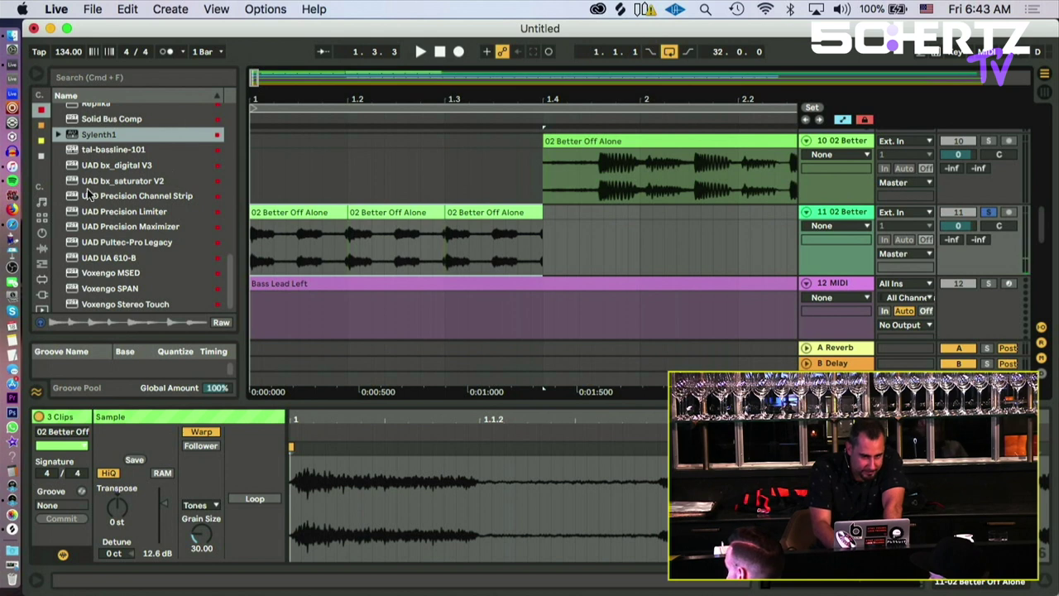
scroll(88, 193, up, 15)
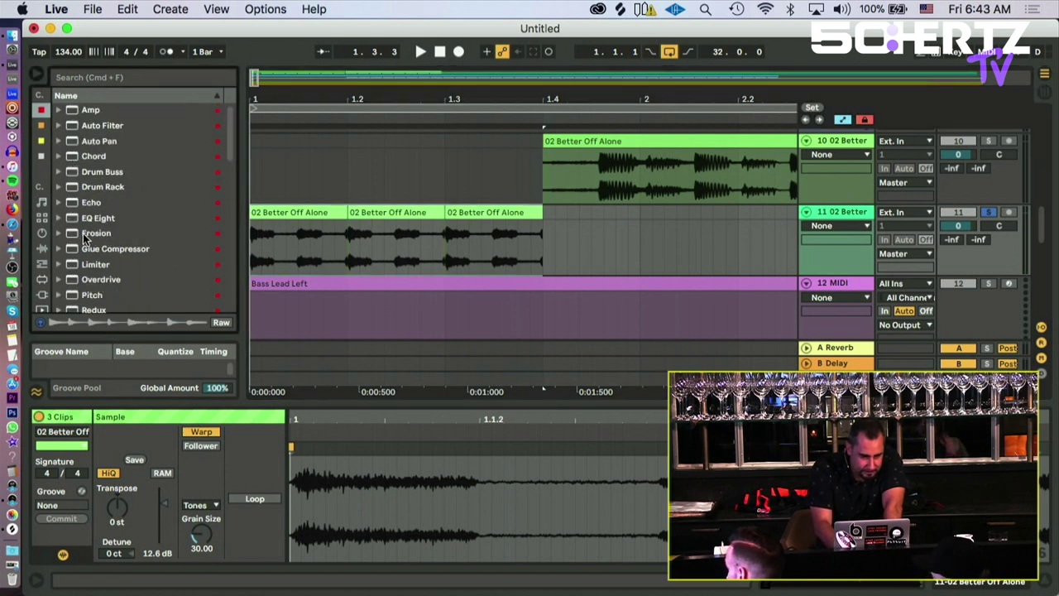
scroll(106, 266, down, 3)
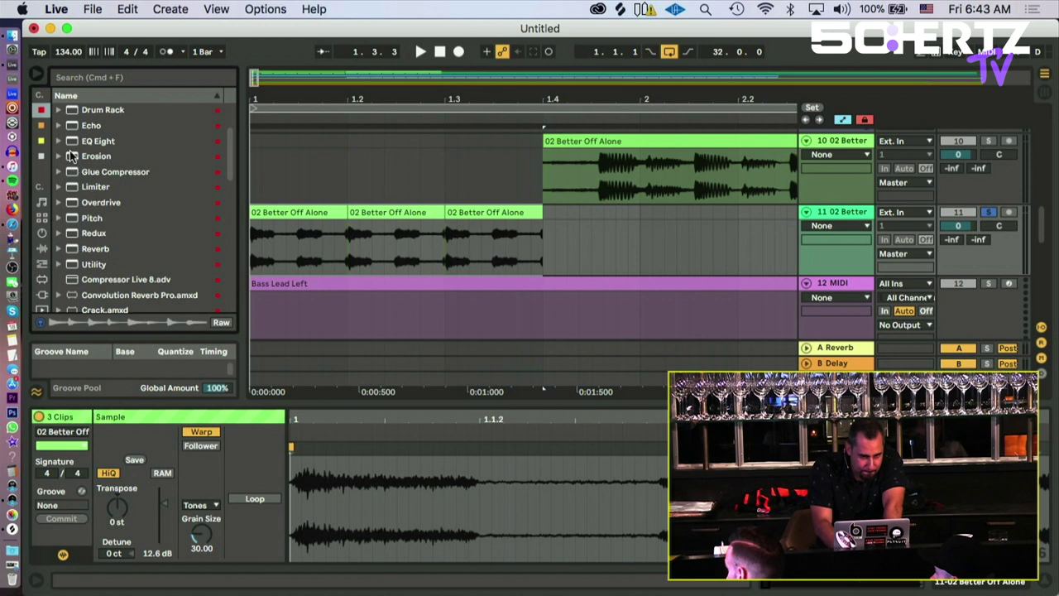
click(58, 187)
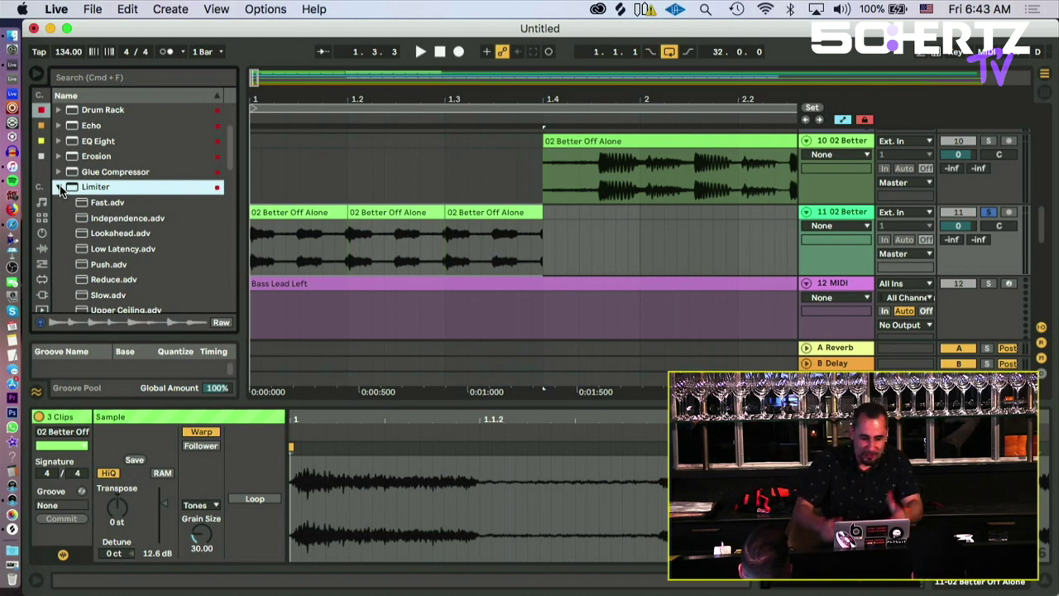
Step: Transpose only the first intro clip to -12 st, checking the pitch by playback
click(290, 196)
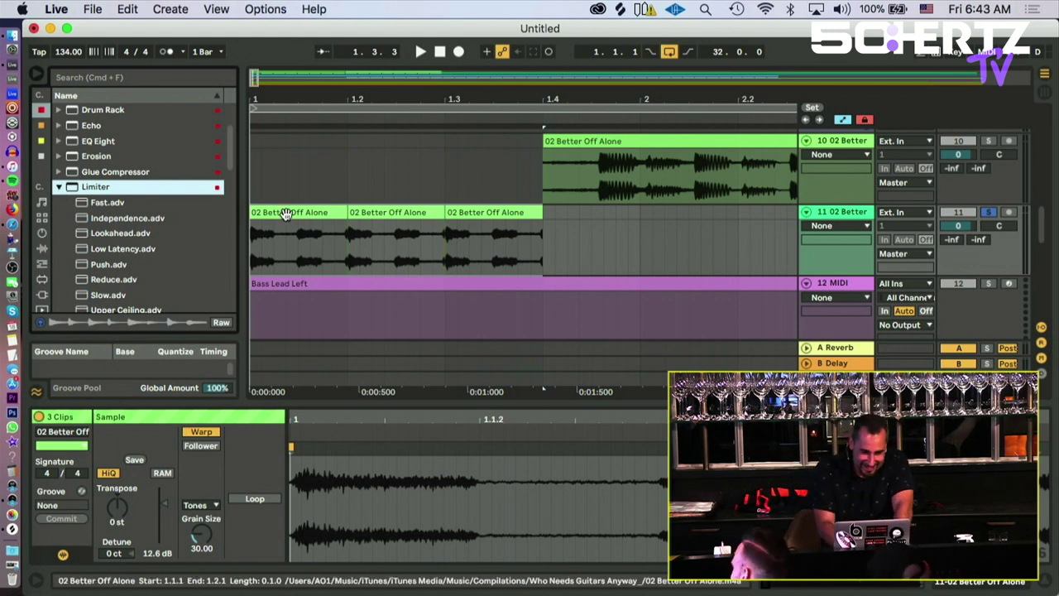
key(super+space)
key(Escape)
key(space)
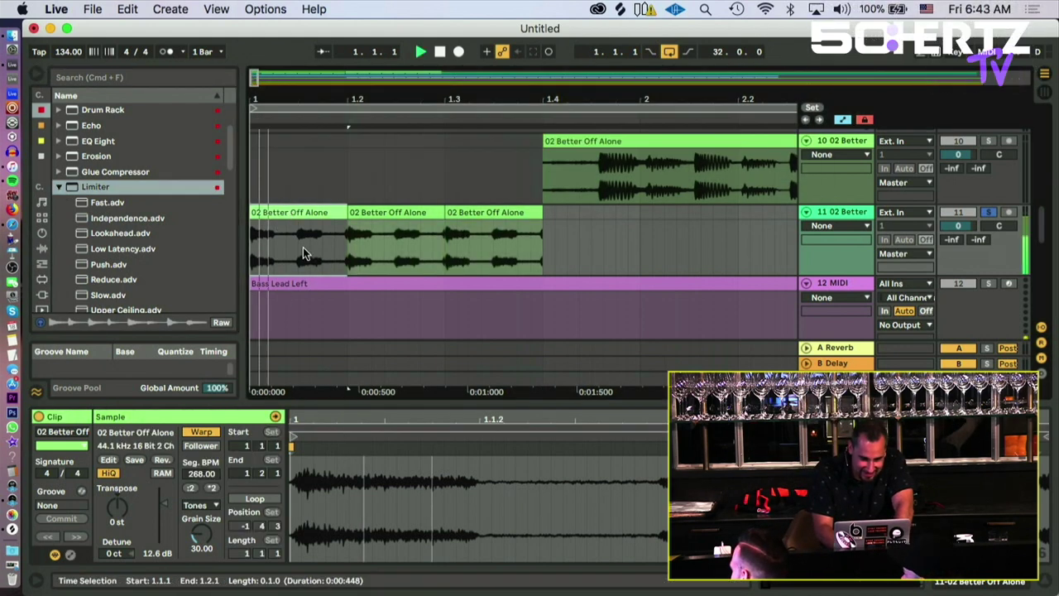
key(space)
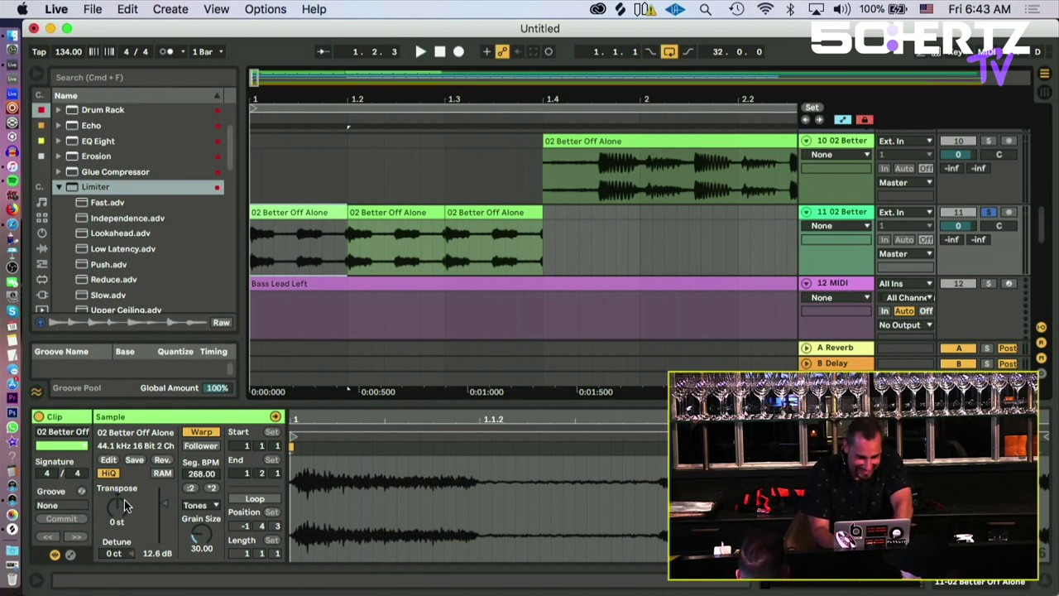
drag(122, 507, 121, 529)
key(space)
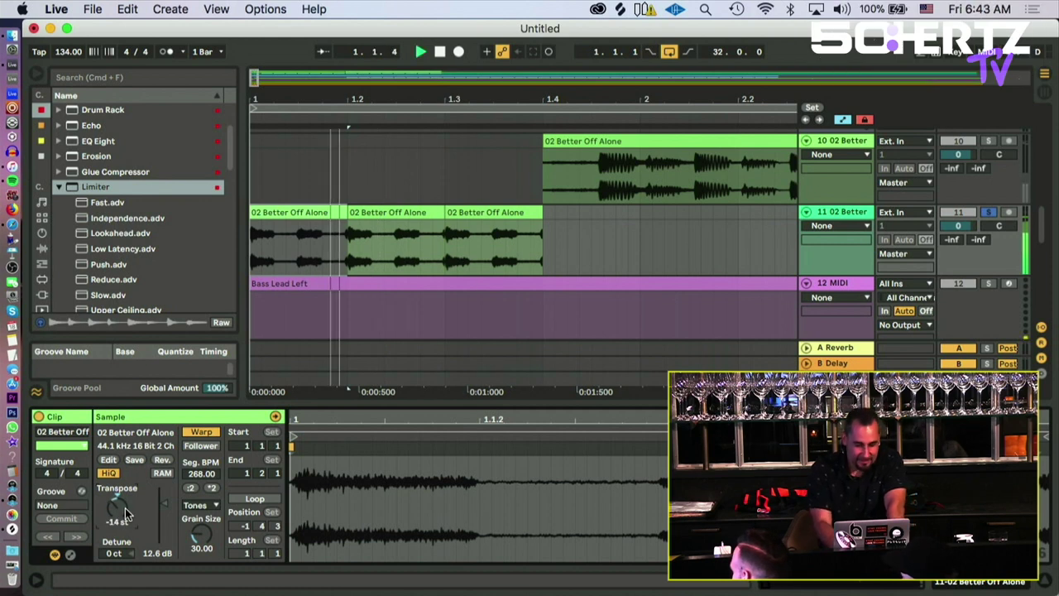
key(space)
key(Up)
key(space)
key(space)
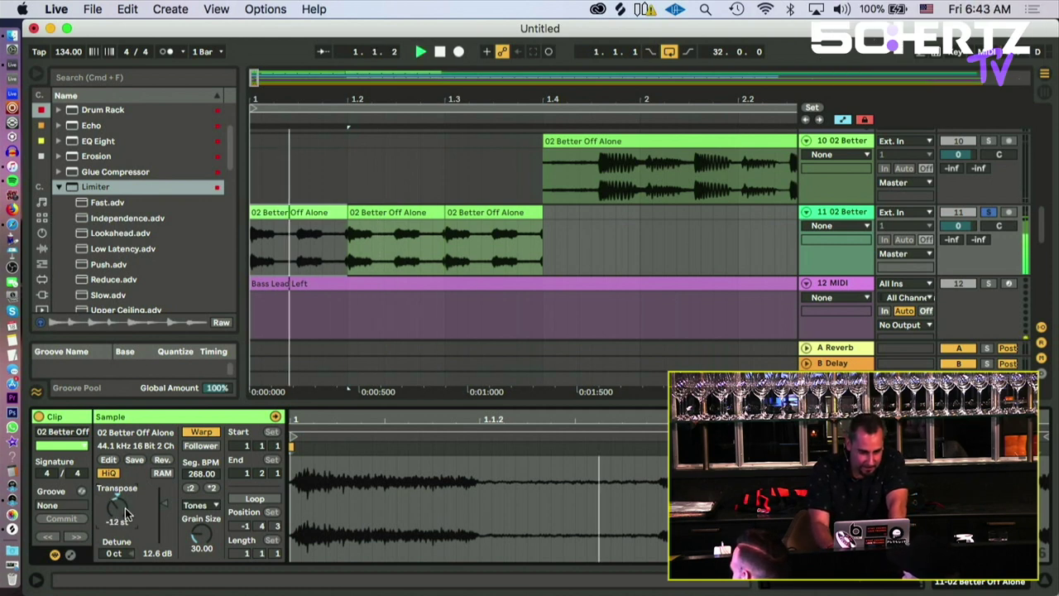
key(space)
key(space)
Step: Transpose the second and third intro clips together to -12 st
click(408, 210)
key(space)
key(space)
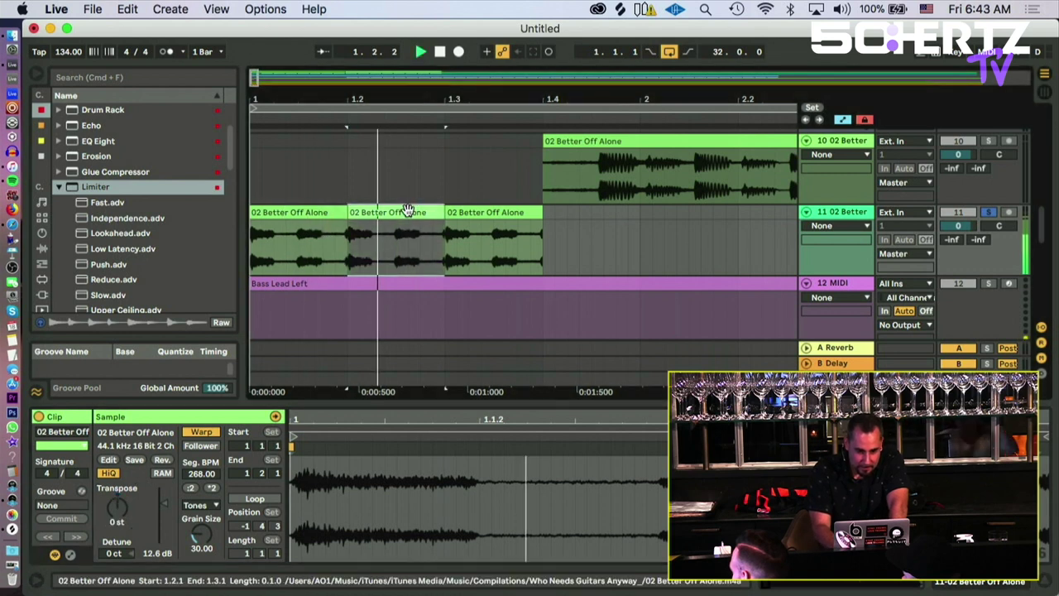
shift+click(490, 236)
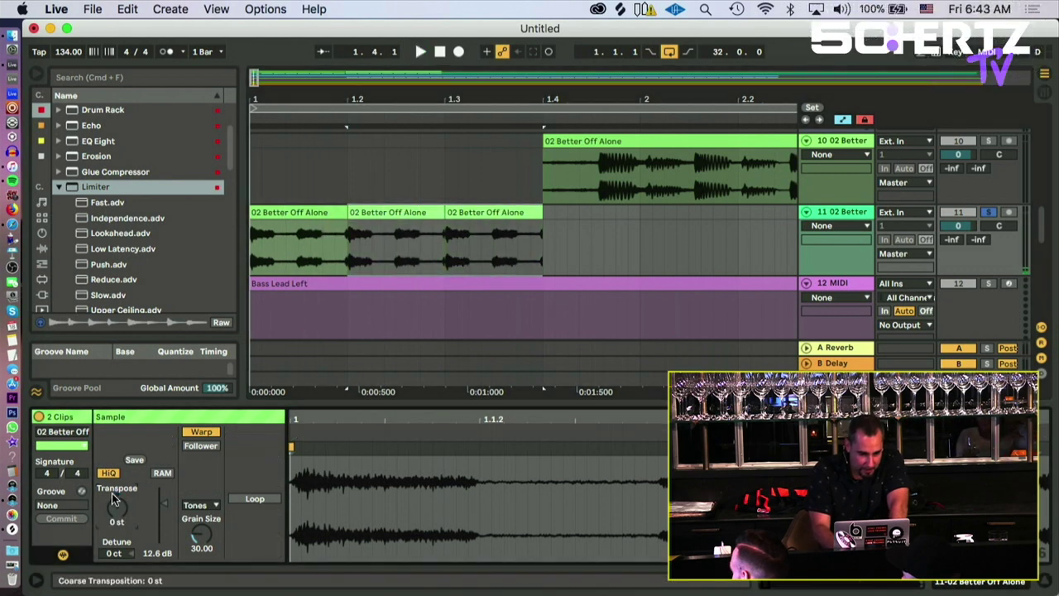
drag(112, 493, 112, 494)
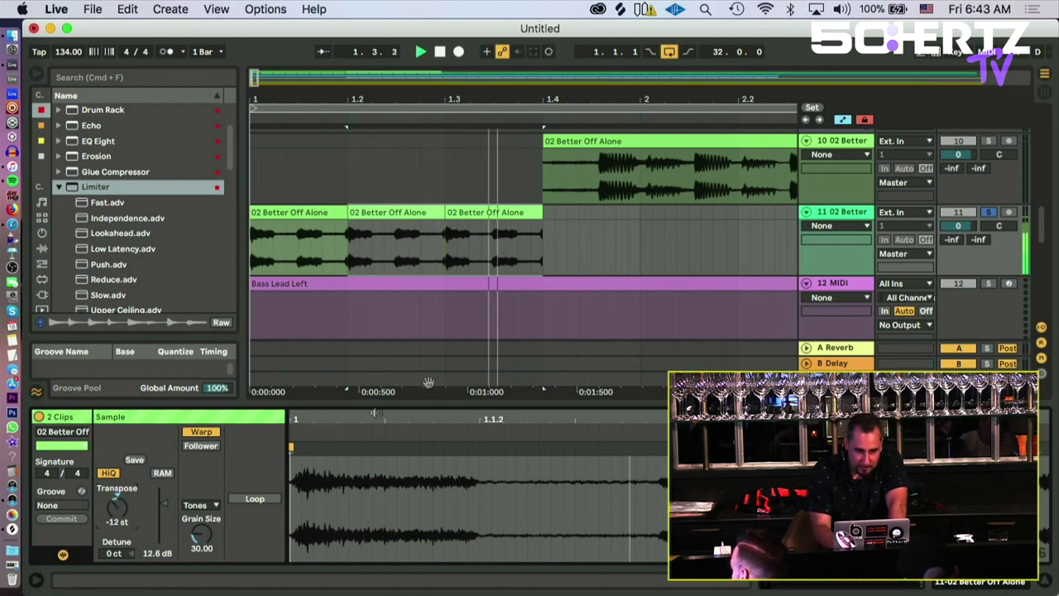
Step: Duplicate the third intro clip to 1.4.1 and select all four intro clips
click(495, 223)
key(super+d)
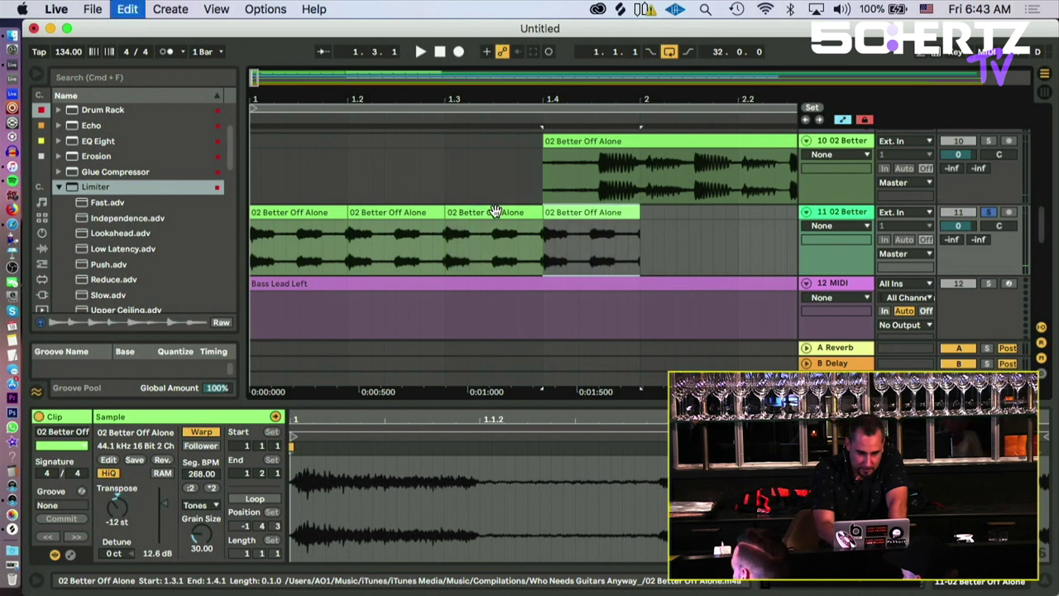
shift+click(290, 209)
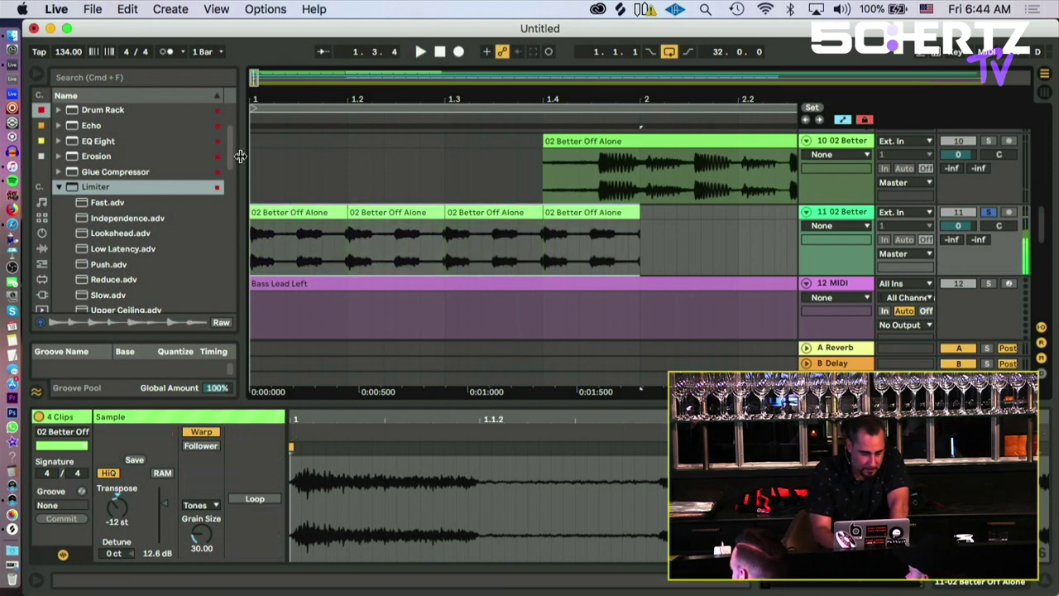
Step: Collapse the Limiter presets and check the Overdrive presets in the red favourites collection, leaving both devices collapsed
click(58, 188)
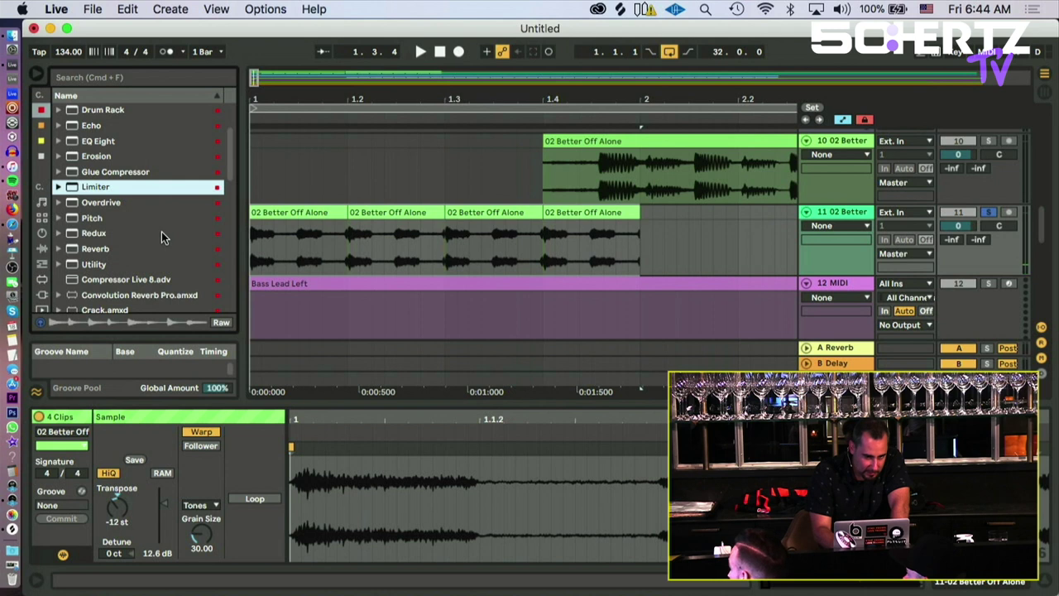
scroll(162, 237, up, 3)
scroll(162, 237, down, 7)
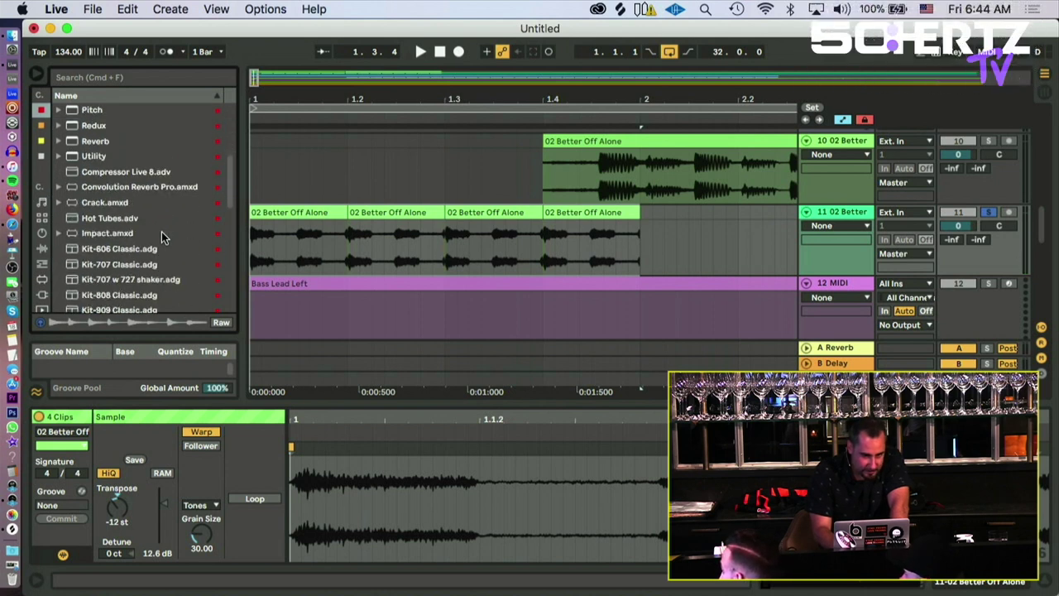
scroll(162, 238, up, 5)
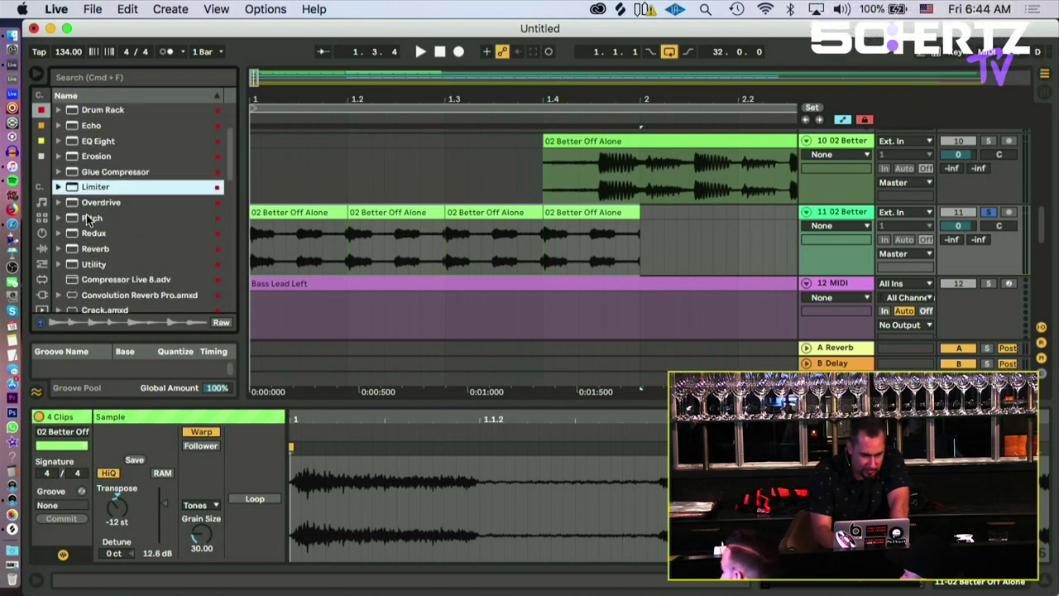
click(60, 203)
scroll(103, 235, down, 2)
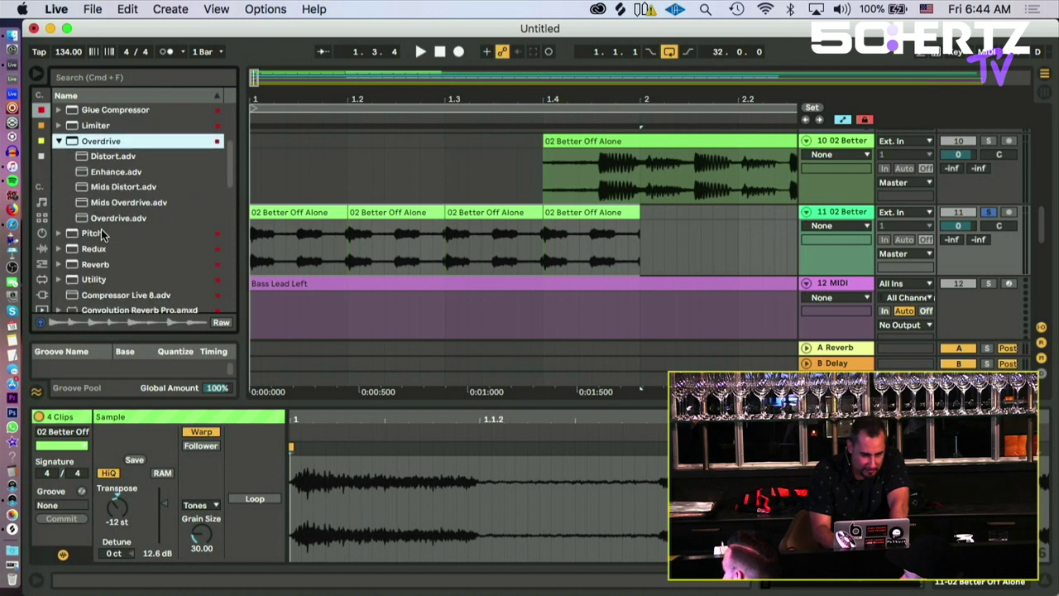
click(59, 145)
scroll(60, 145, up, 4)
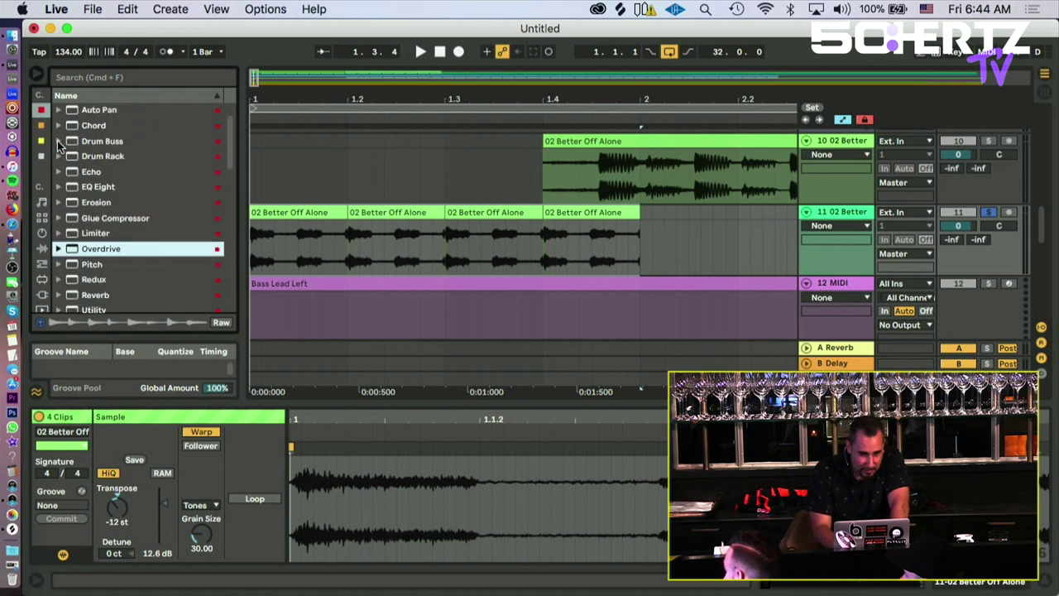
Step: Look through the rest of the red collection, from the audio effects down to the plug-ins, for a suitable effect
scroll(58, 145, down, 20)
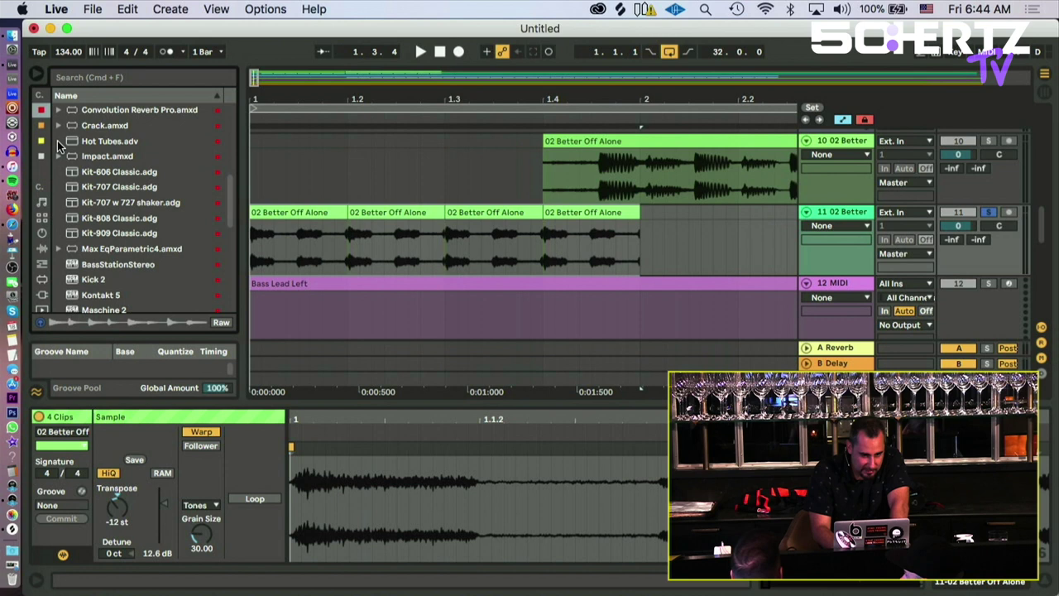
scroll(59, 145, up, 15)
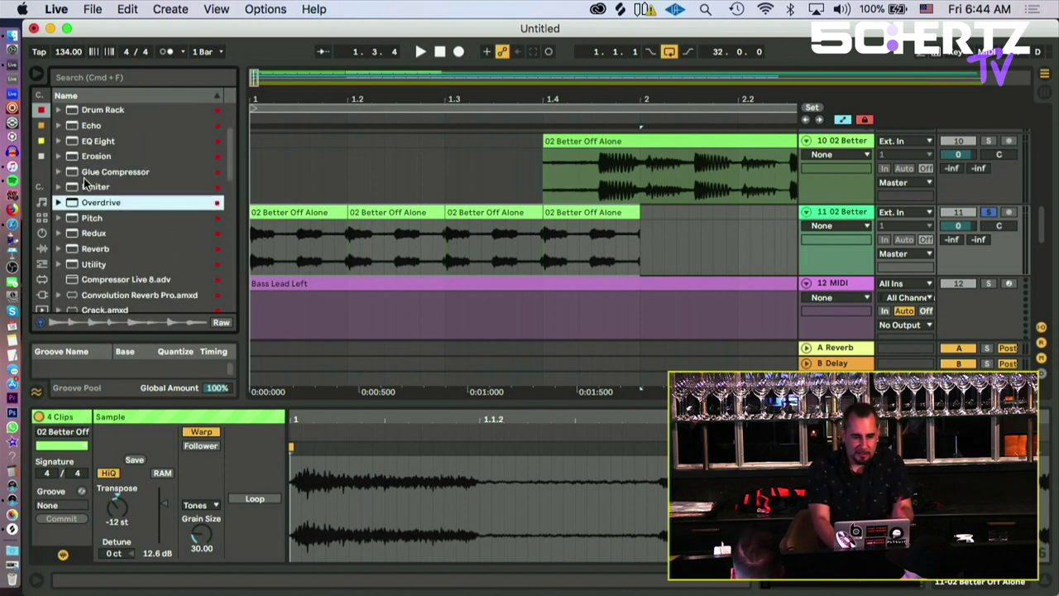
scroll(84, 179, down, 2)
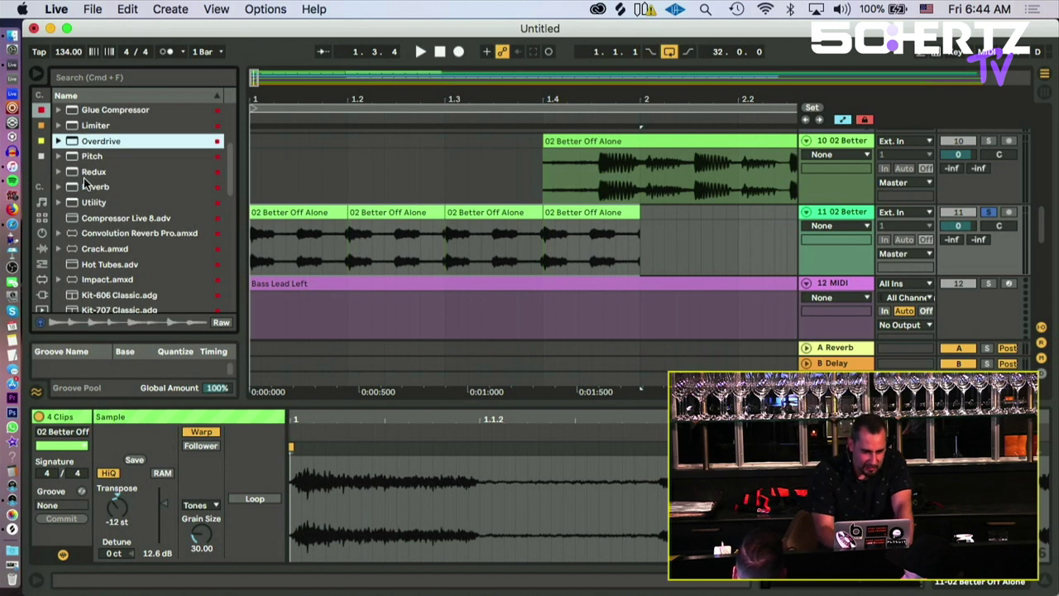
scroll(84, 178, down, 2)
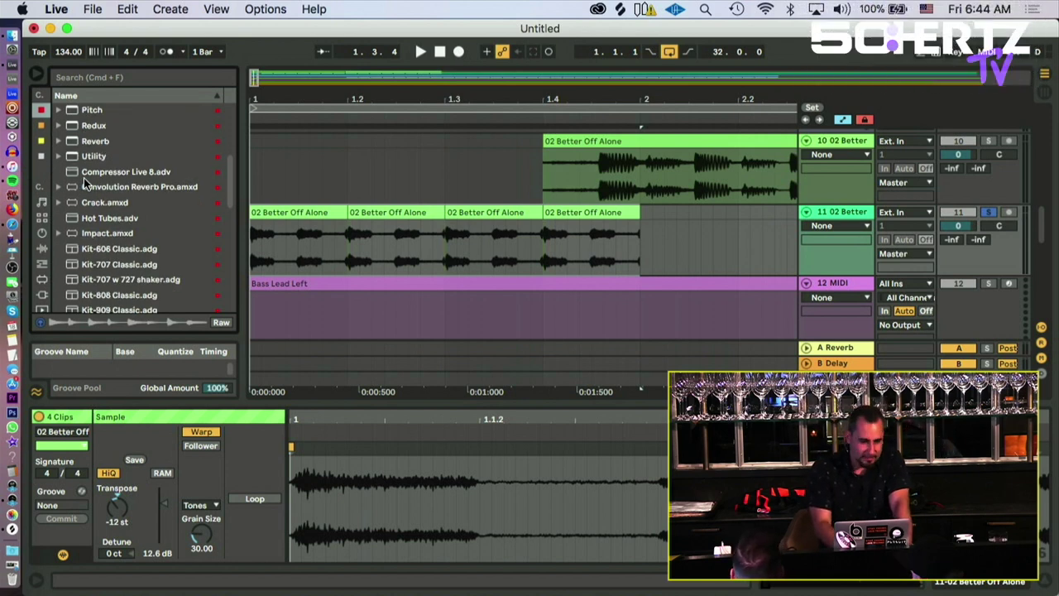
scroll(84, 178, down, 4)
scroll(83, 183, up, 2)
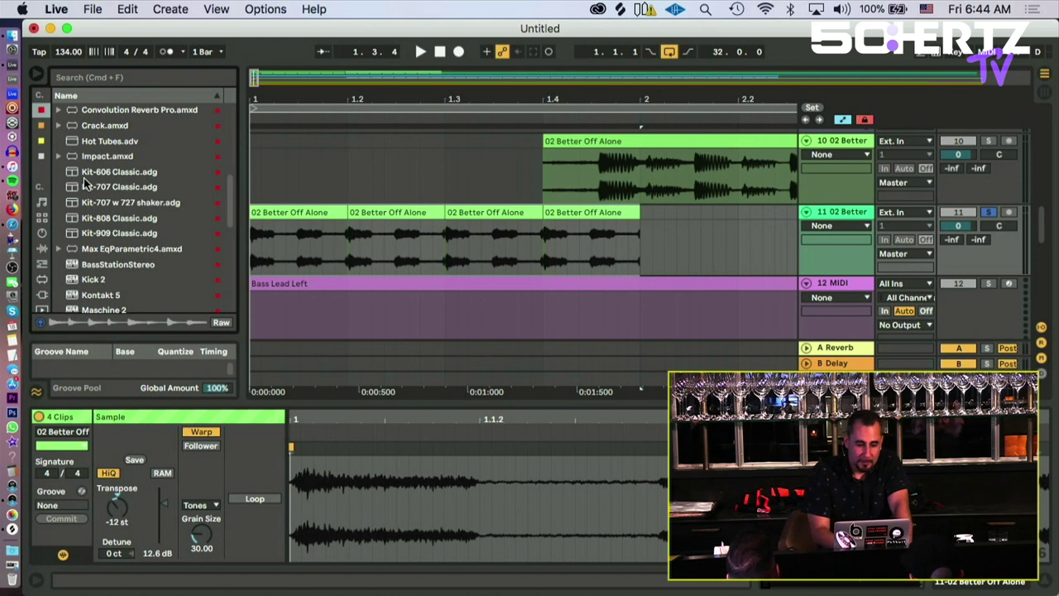
scroll(84, 178, down, 4)
scroll(83, 178, down, 1)
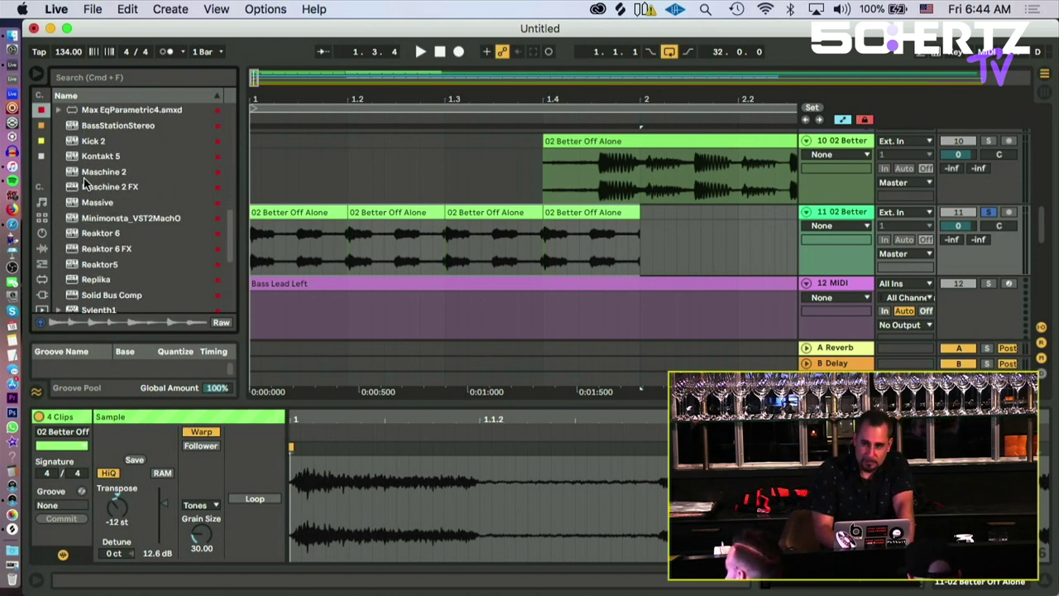
scroll(83, 178, down, 3)
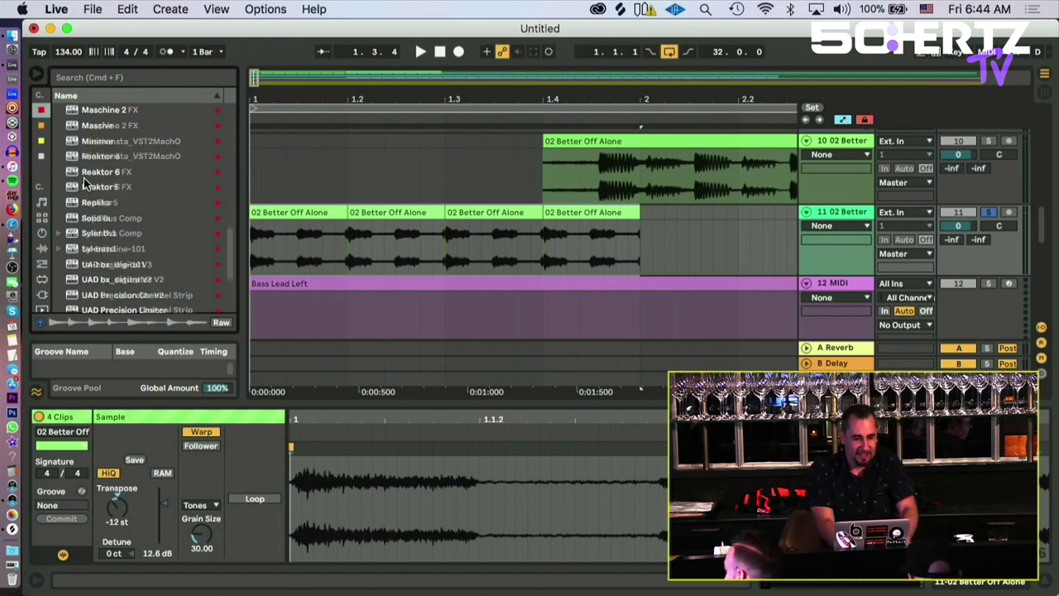
Step: Add the Hot Tubes preset to track 11 with the intro clips, and return to the red collection
scroll(83, 178, up, 4)
scroll(83, 178, up, 4)
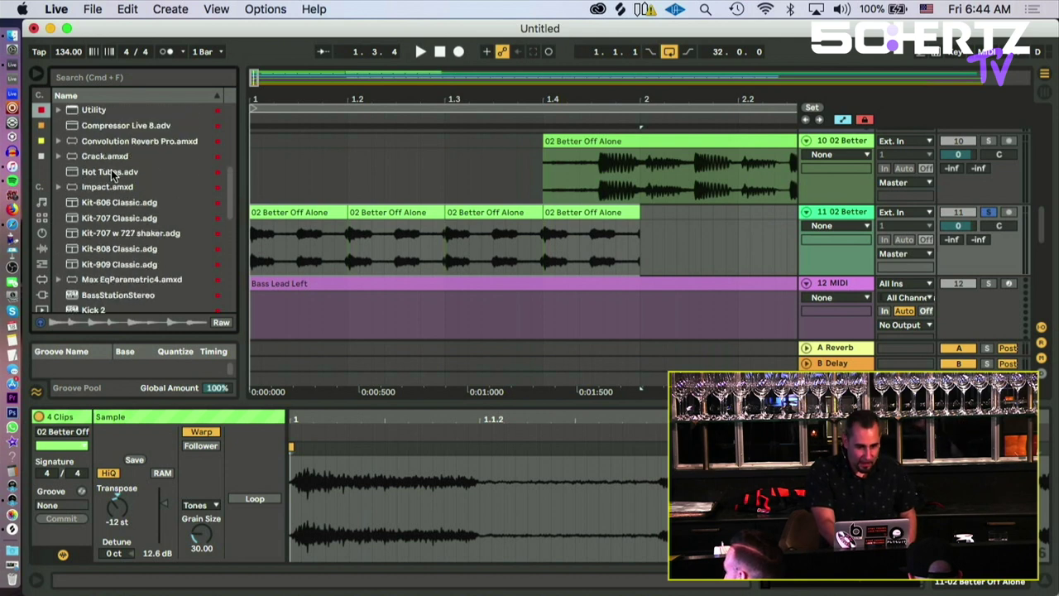
drag(114, 177, 419, 236)
click(43, 129)
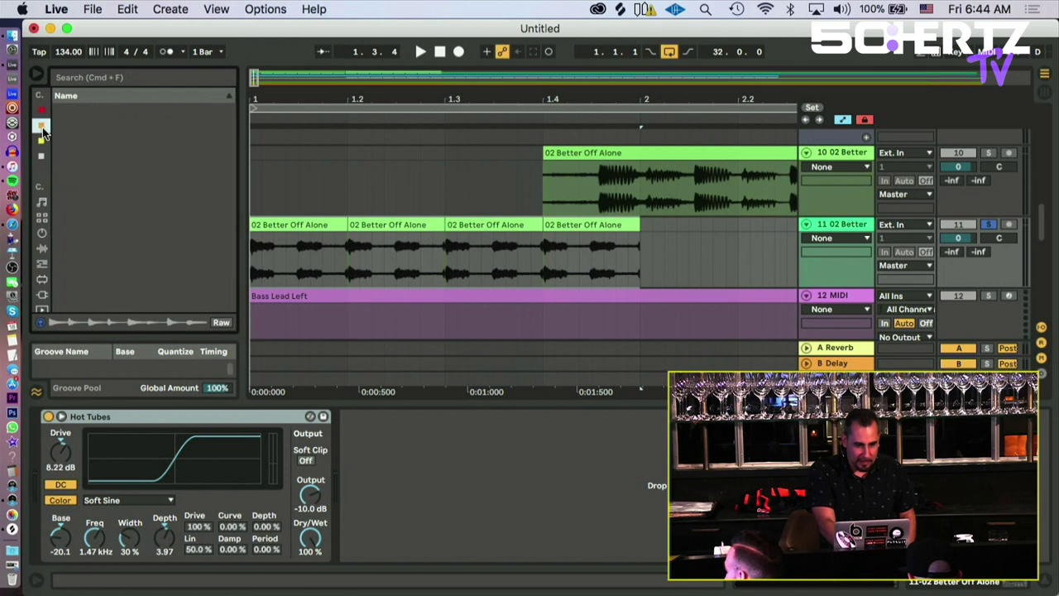
click(41, 112)
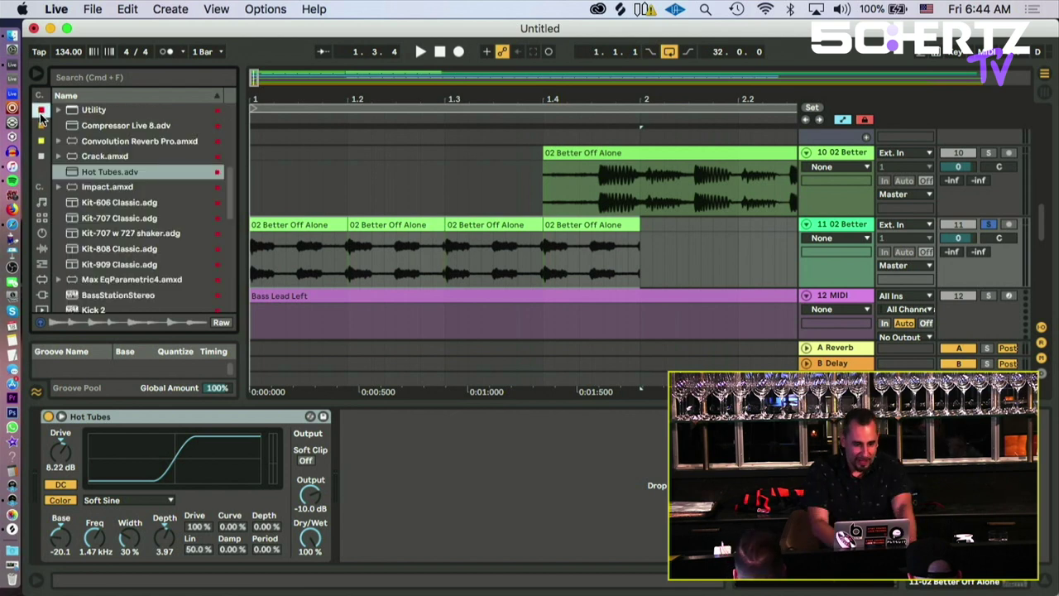
scroll(149, 163, down, 15)
scroll(148, 163, down, 6)
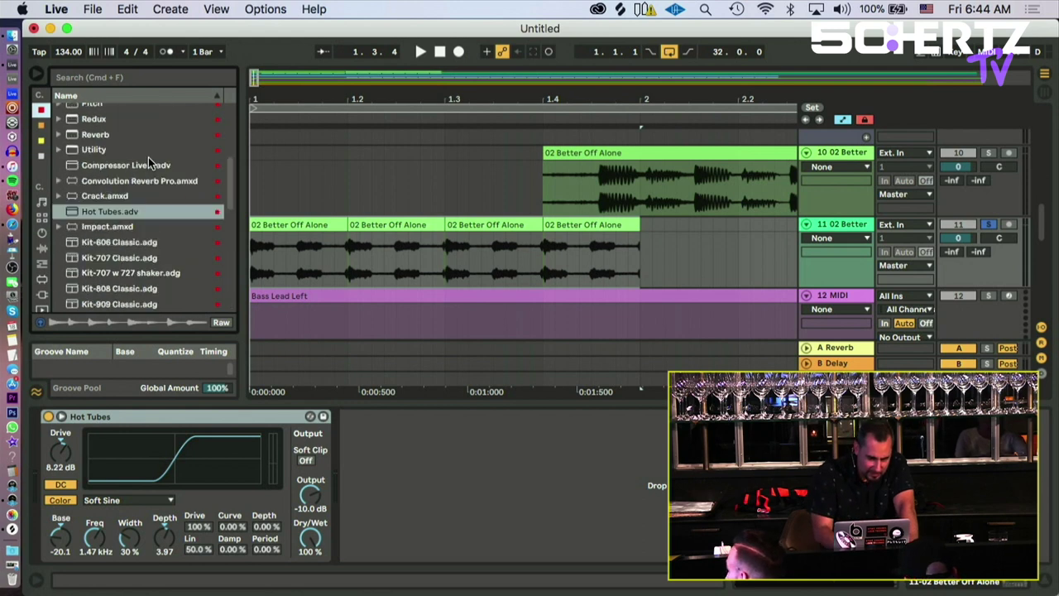
scroll(148, 157, up, 5)
scroll(148, 157, down, 5)
scroll(148, 157, up, 5)
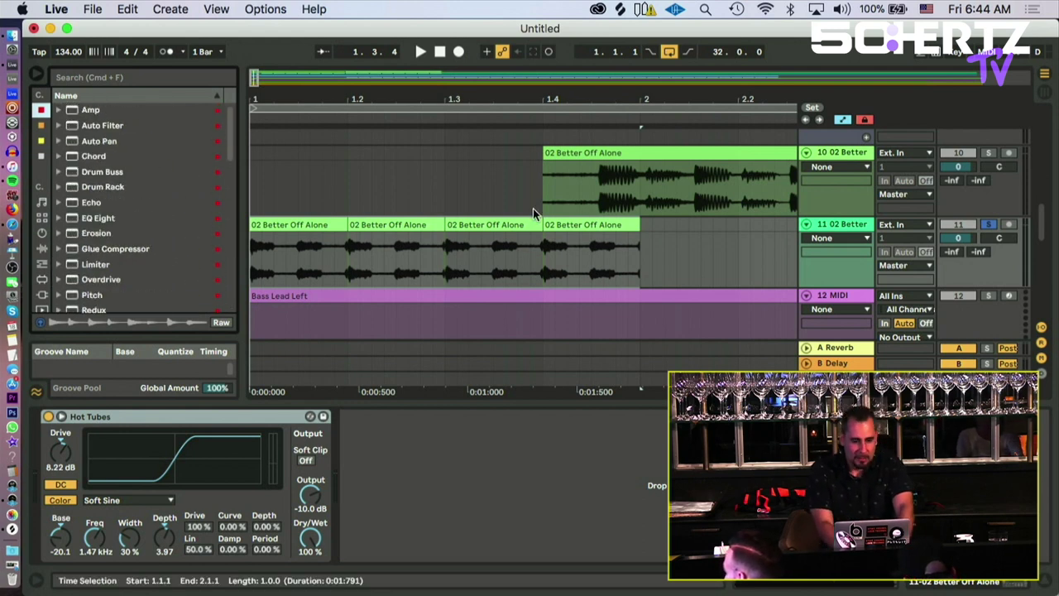
Step: Change the Hot Tubes saturation curve to Hard Curve during playback and lower track 11's volume to -2.8 dB
key(space)
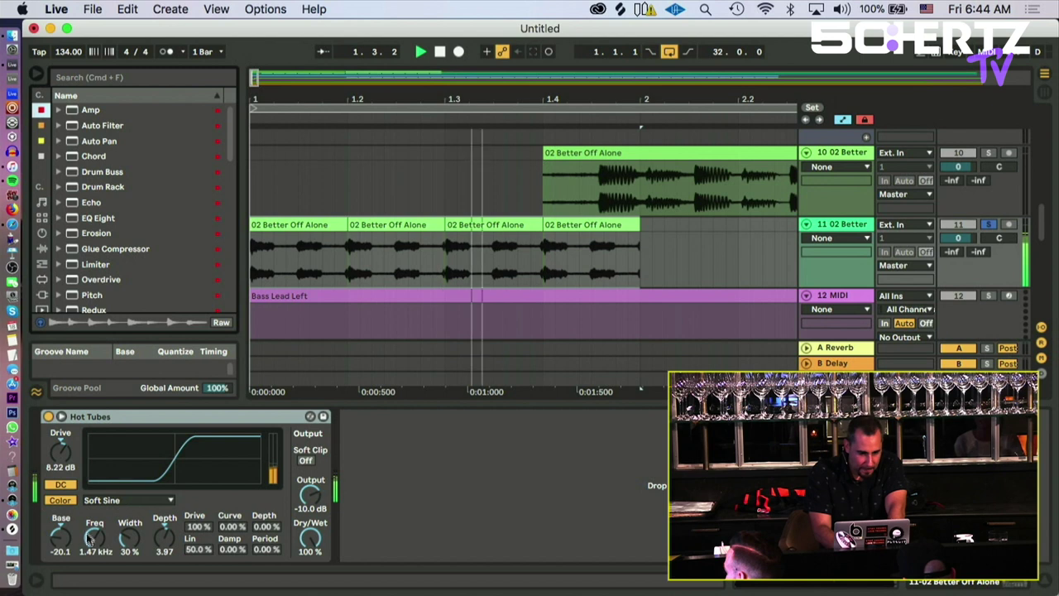
click(112, 499)
key(Up)
key(Return)
key(space)
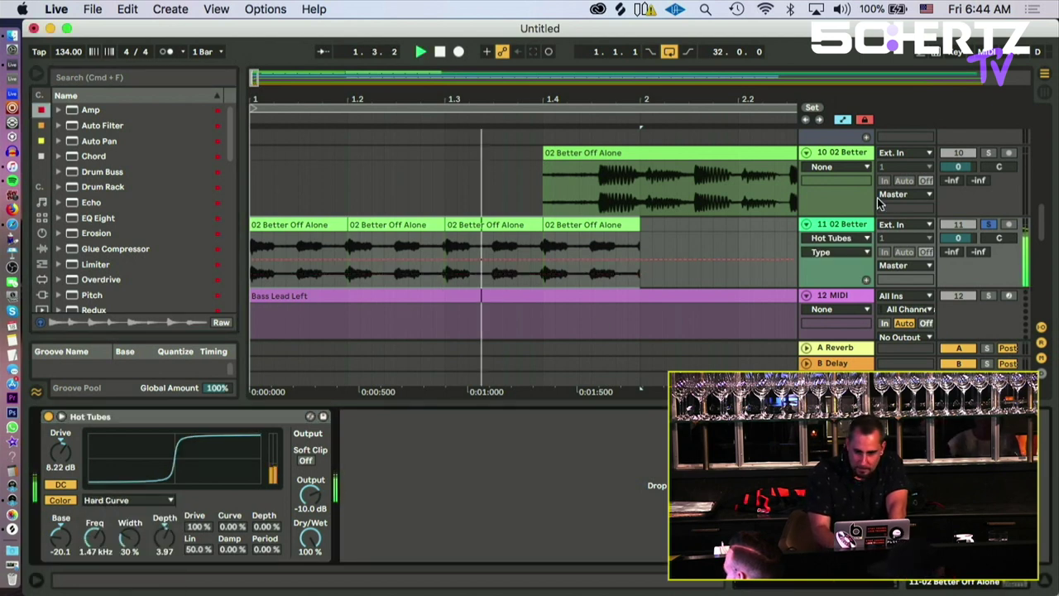
drag(957, 236, 955, 240)
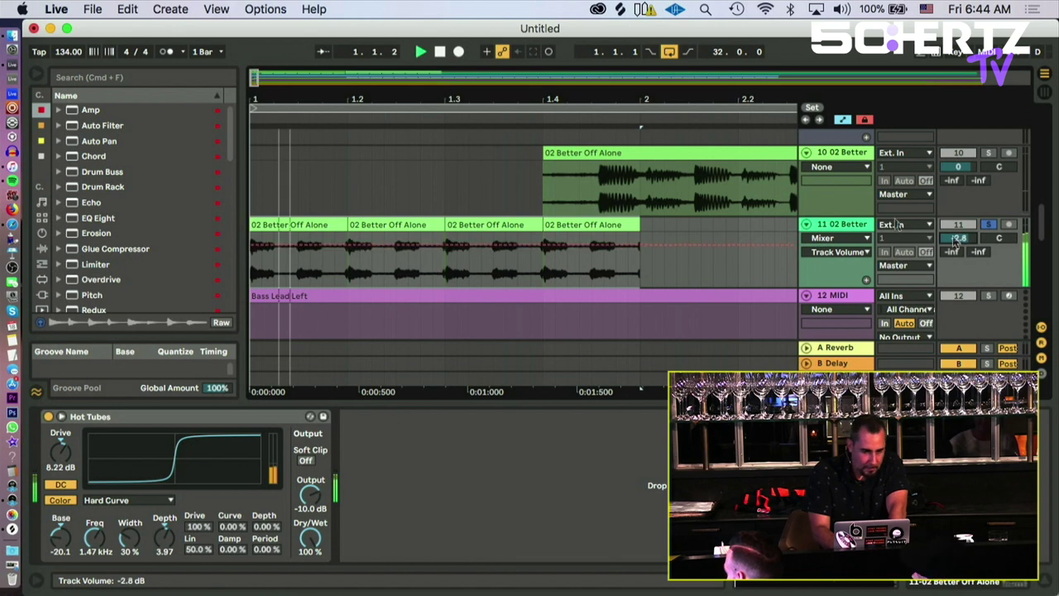
Step: Add an Auto Filter to track 11 with LFO amount 24.8, cutoff 1.98 kHz and resonance 56%
drag(92, 129, 234, 201)
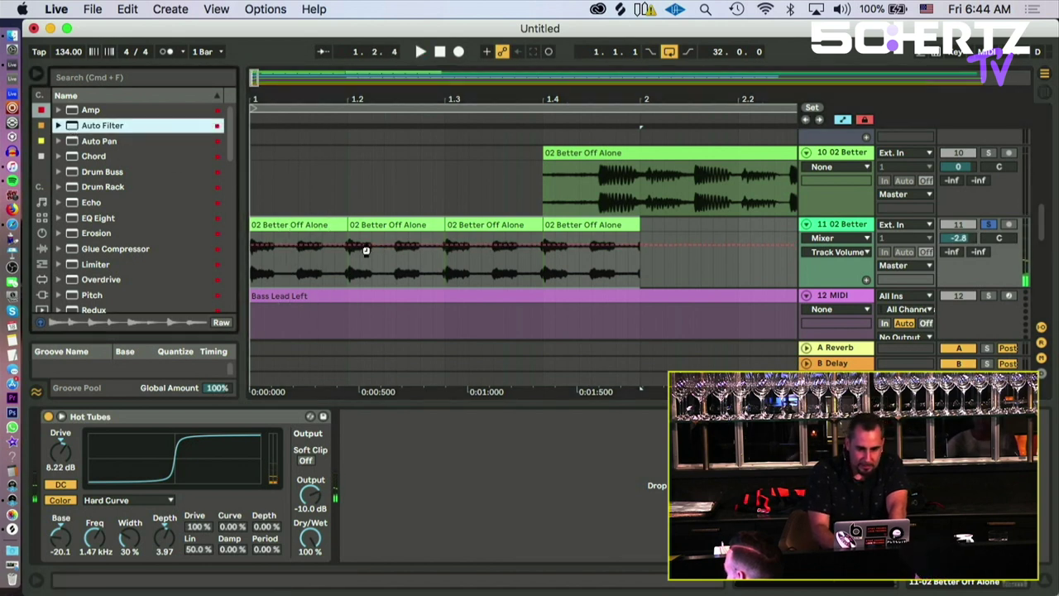
drag(366, 250, 368, 248)
drag(623, 460, 624, 397)
key(space)
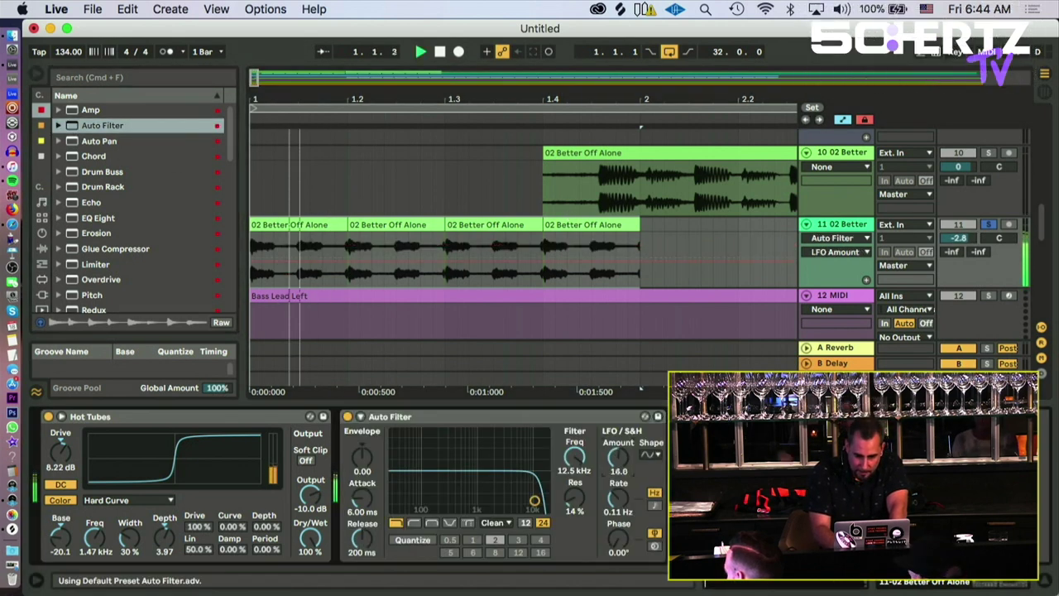
drag(534, 501, 492, 474)
key(space)
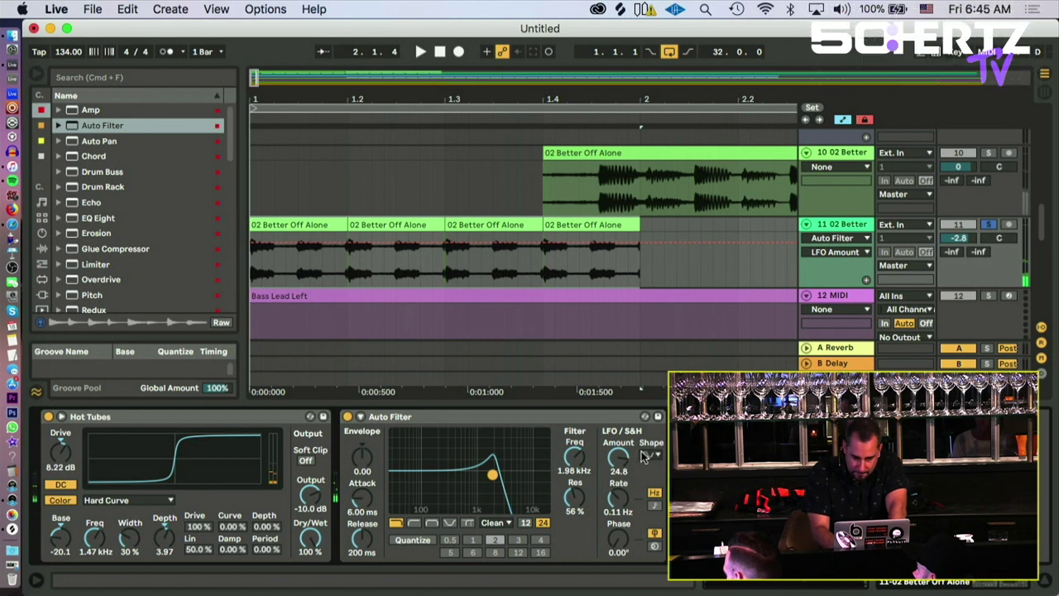
Step: Sync the Auto Filter's LFO to tempo at a 1/4 rate and reduce the resonance to 29%
click(654, 505)
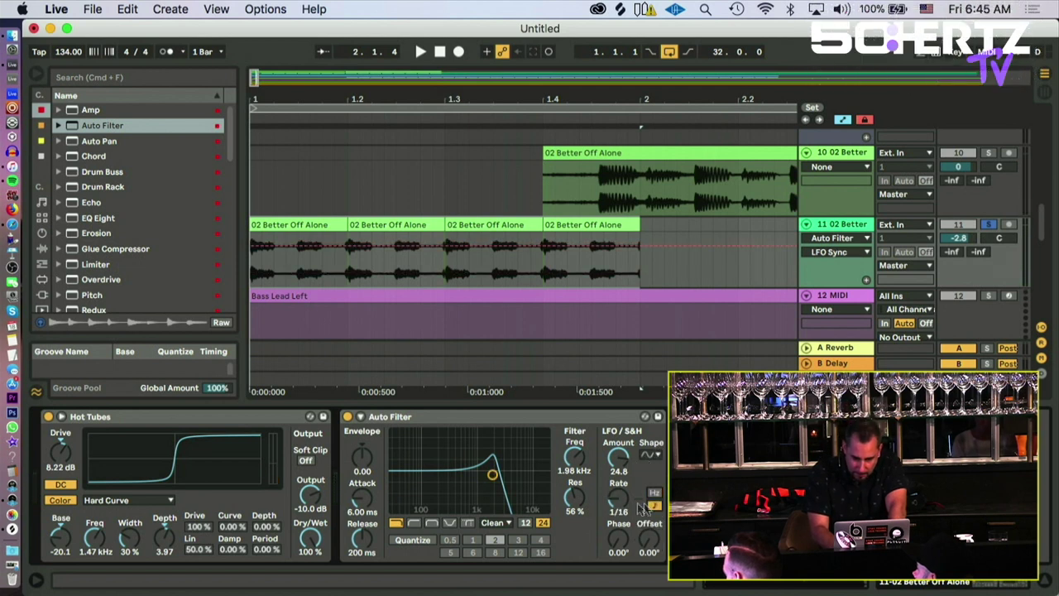
key(space)
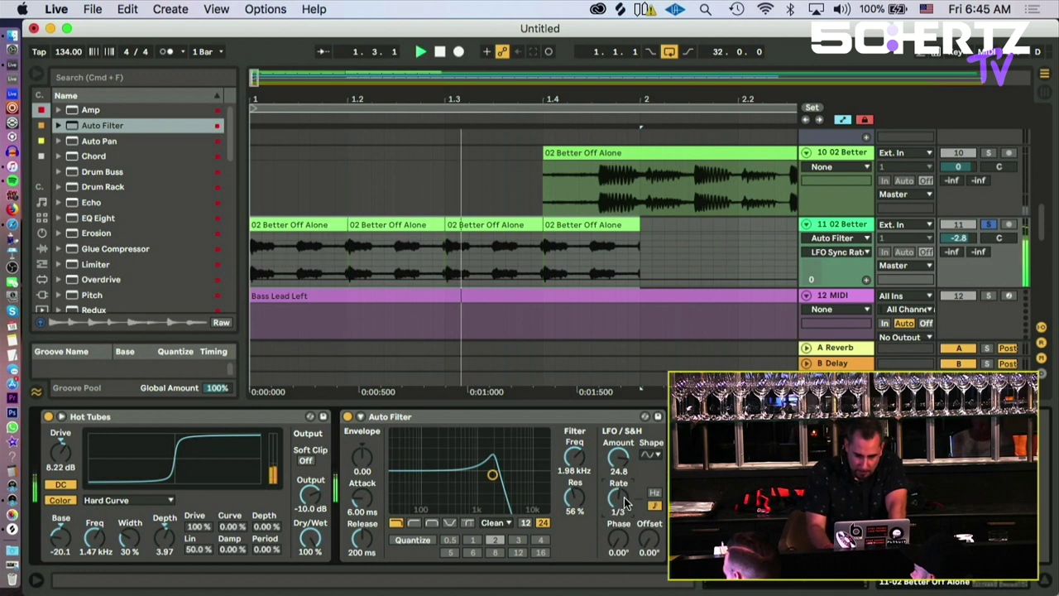
drag(624, 502, 624, 506)
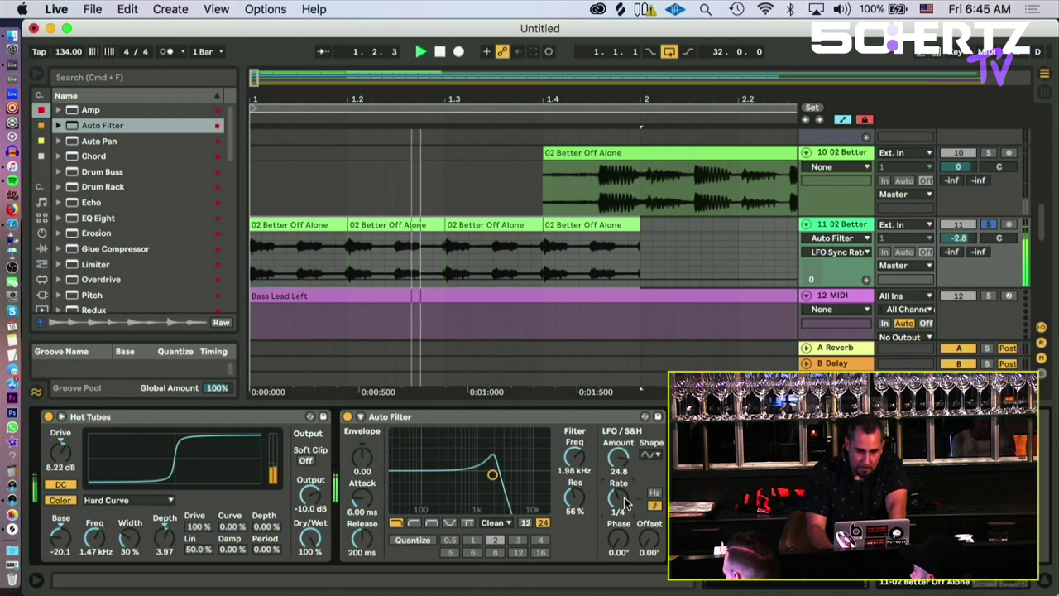
mouse_move(573, 498)
mouse_down()
mouse_move(573, 463)
mouse_move(573, 504)
mouse_move(574, 496)
mouse_up()
key(space)
key(space)
key(space)
Step: Extend the first 02 Better Off Alone clip on track 11 to 1.3.1 and duplicate it over the rest of bar 1
click(341, 225)
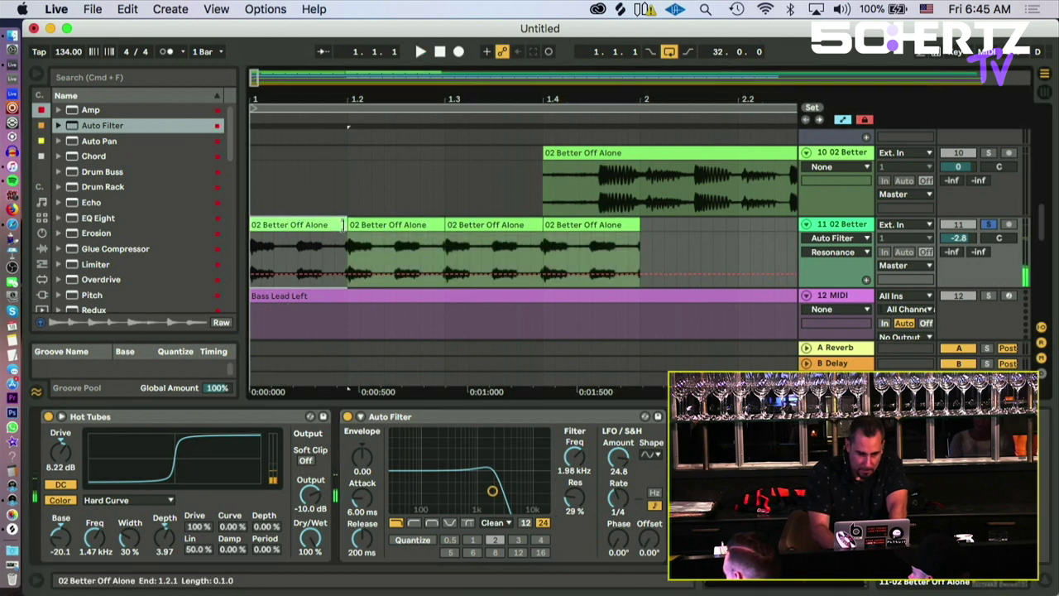
drag(355, 227, 442, 241)
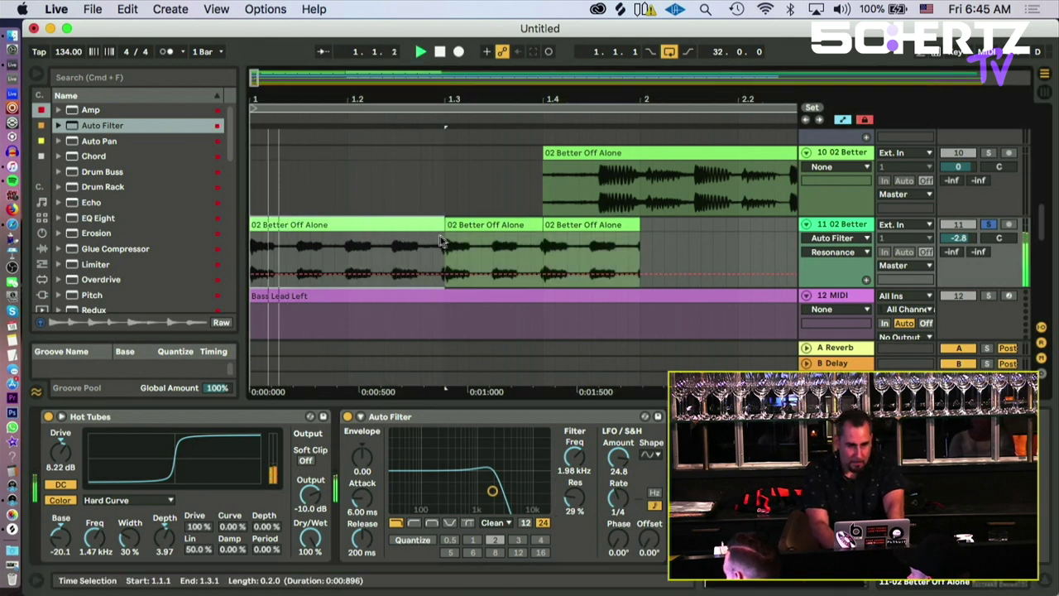
key(super+d)
click(427, 228)
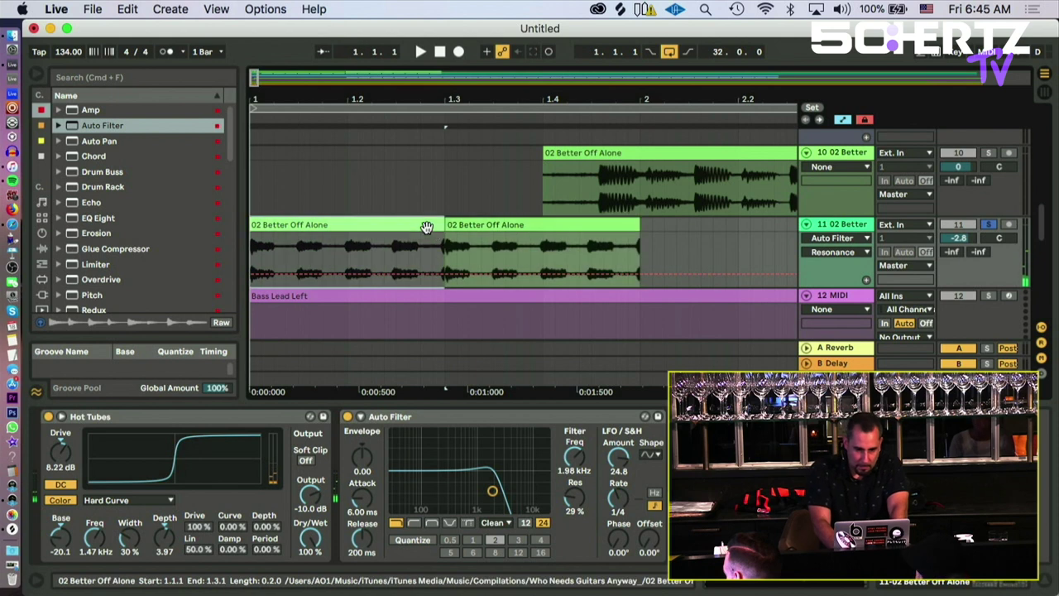
Step: Unsolo track 11, set its volume to -6.6 dB and play its two clips together with the other tracks
shift+click(516, 224)
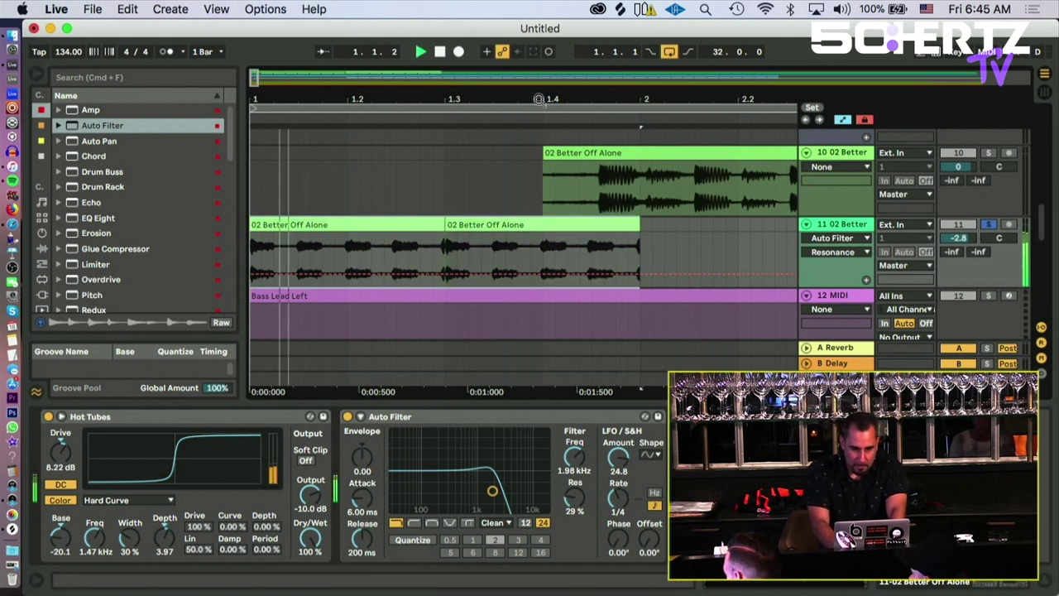
drag(546, 98, 547, 51)
key(space)
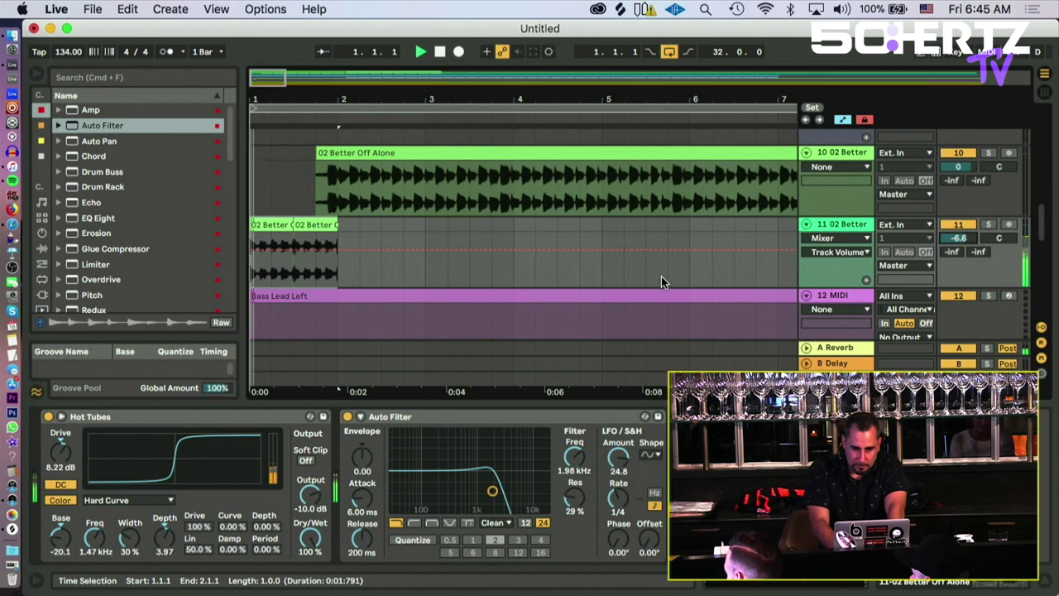
Step: Look over the whole arrangement during playback, examining the clips on every track from the kick to the last lead
scroll(661, 276, down, 5)
scroll(661, 278, up, 5)
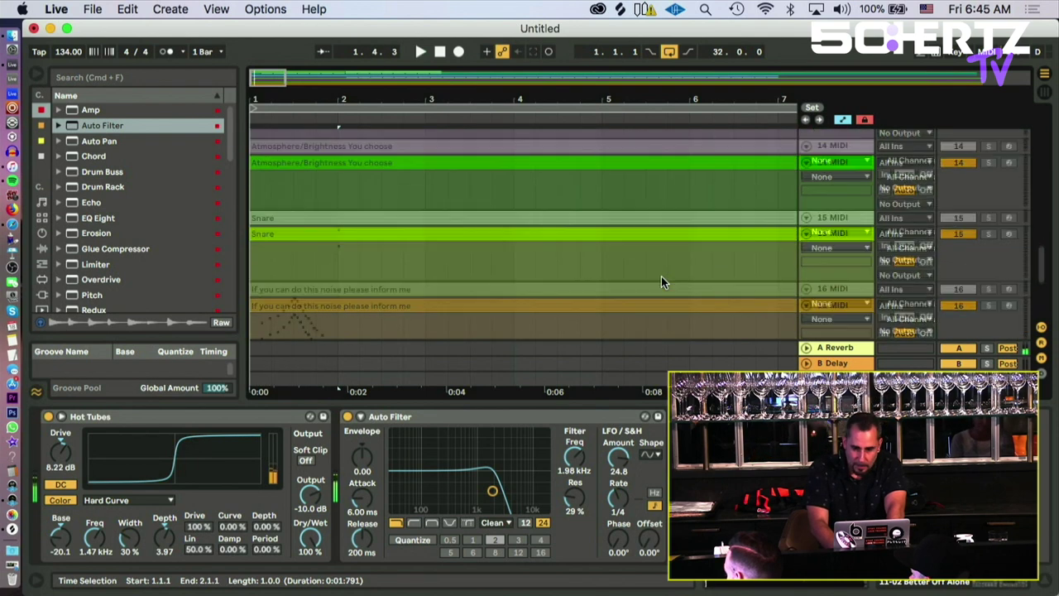
scroll(661, 276, up, 10)
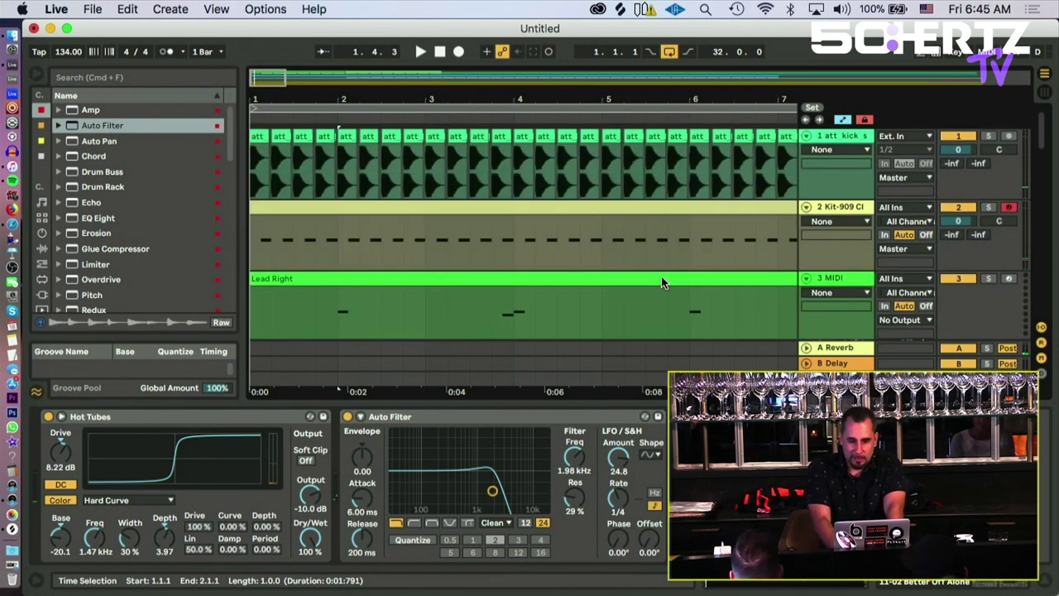
scroll(661, 276, down, 1)
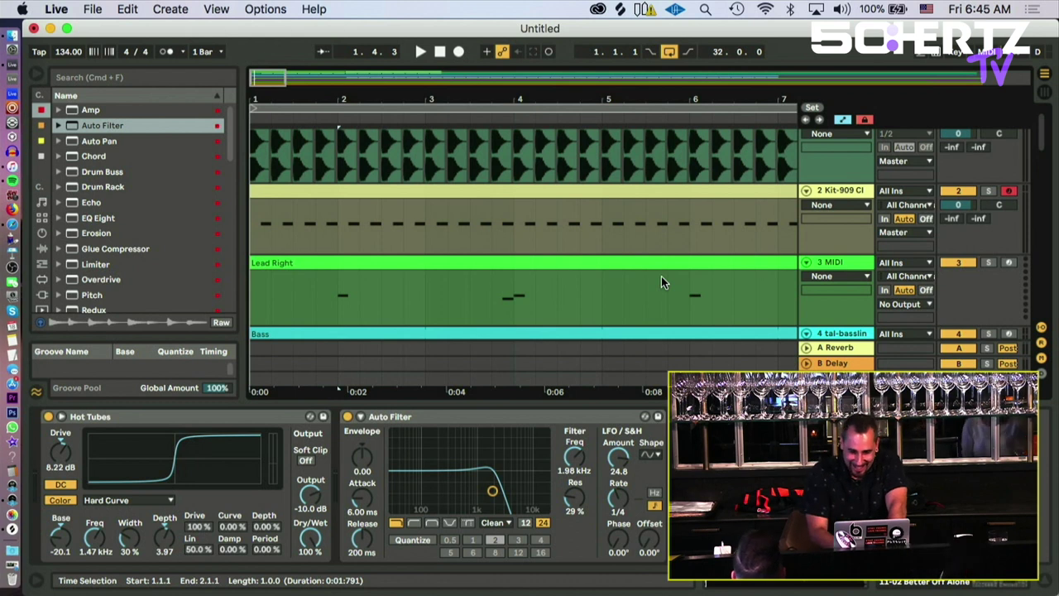
scroll(661, 276, down, 5)
scroll(661, 281, down, 3)
drag(566, 83, 566, 45)
key(minus)
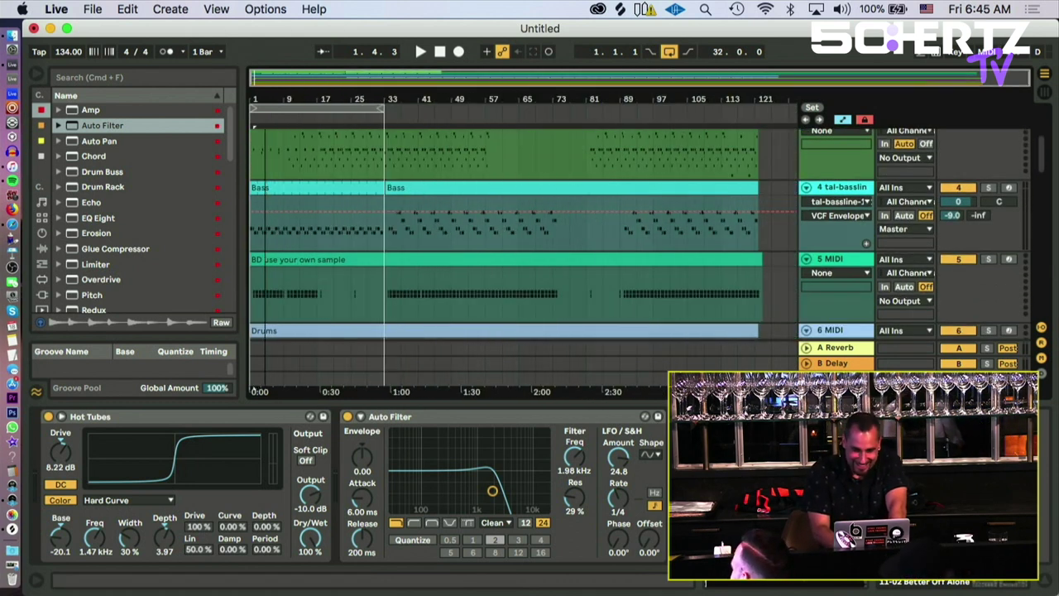
scroll(627, 280, down, 8)
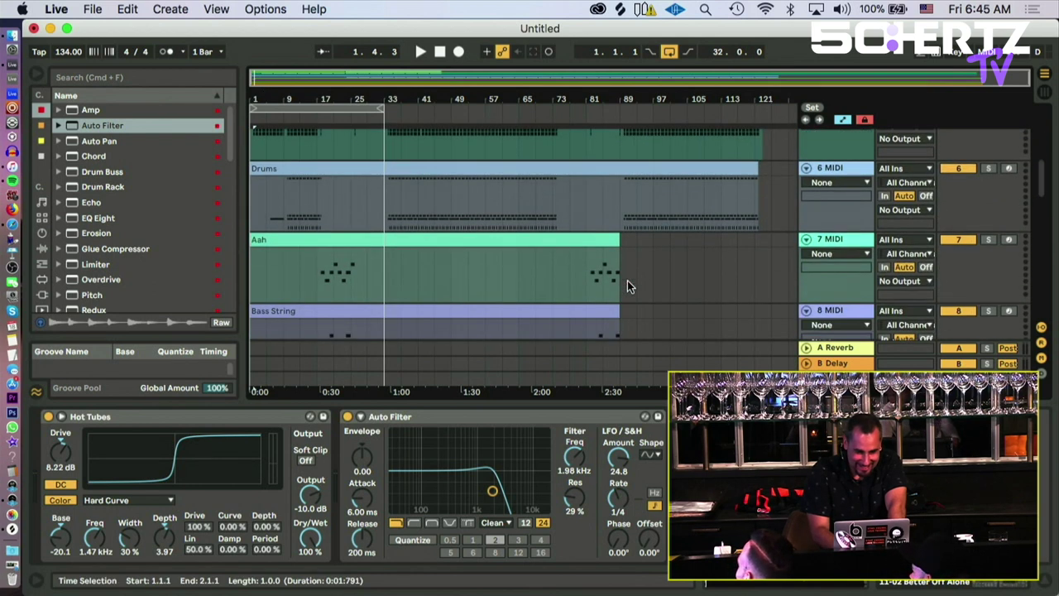
scroll(717, 230, down, 9)
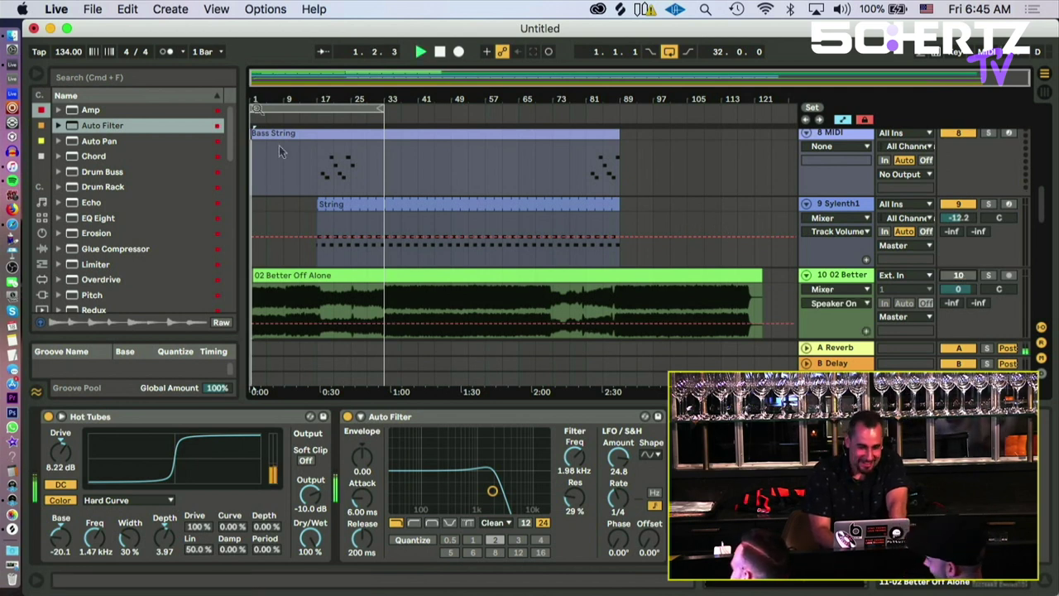
scroll(323, 242, up, 6)
scroll(318, 235, up, 4)
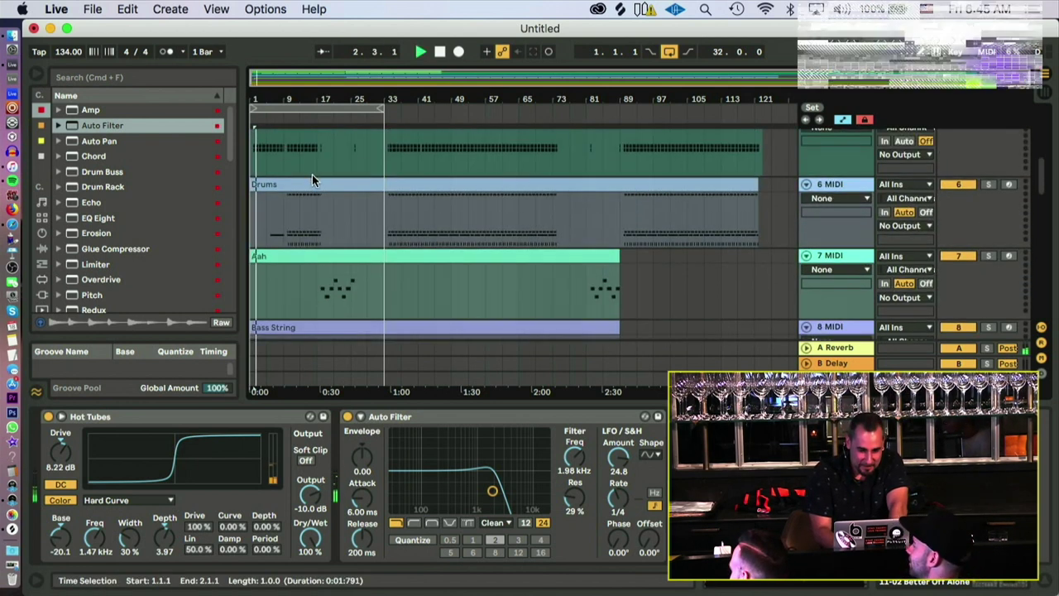
scroll(382, 240, down, 20)
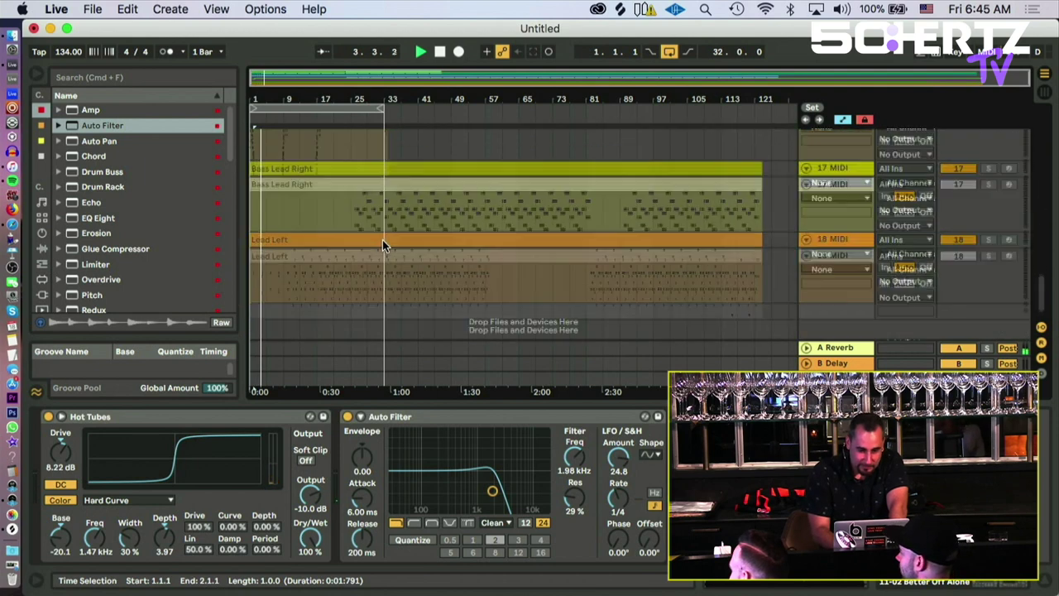
scroll(382, 239, up, 20)
scroll(382, 240, up, 8)
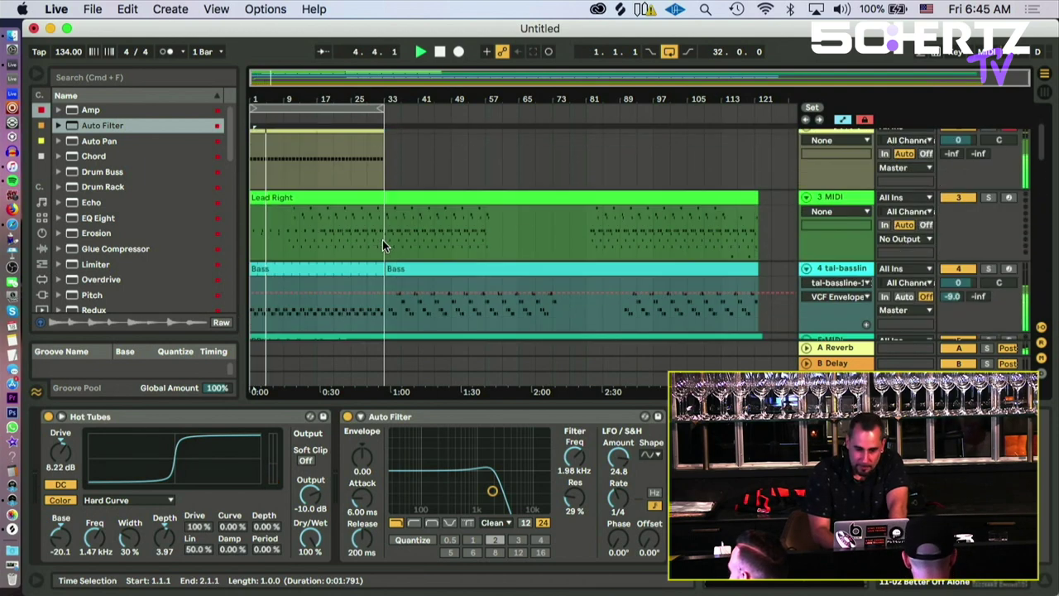
scroll(382, 240, up, 3)
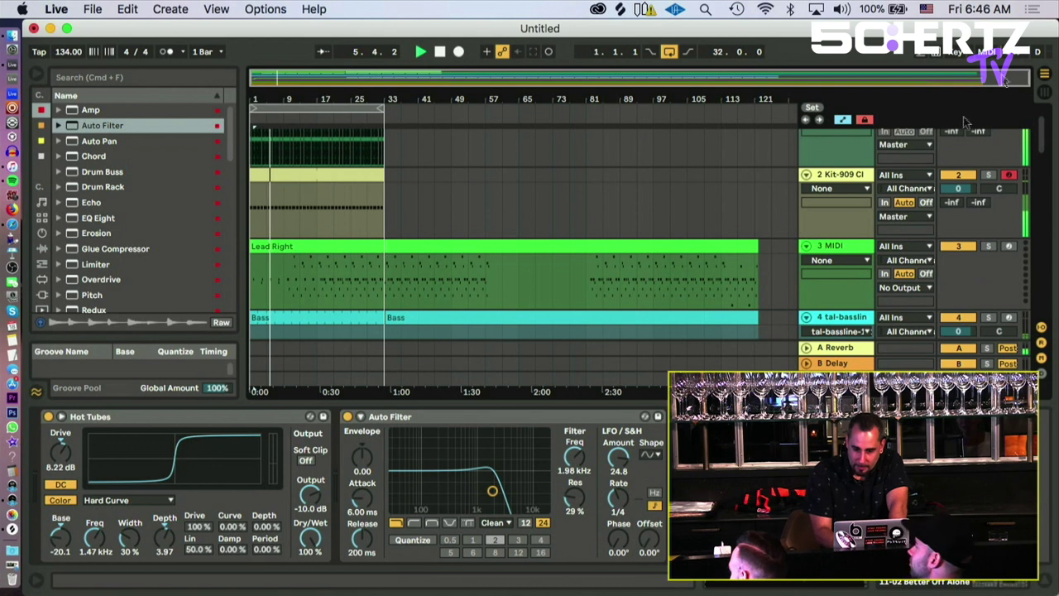
scroll(835, 186, down, 15)
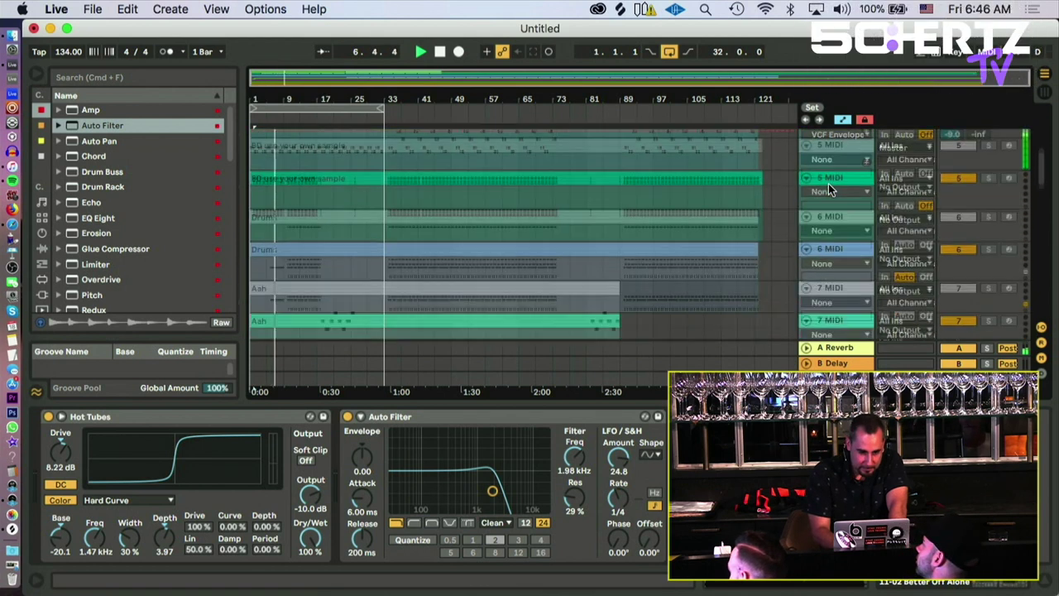
scroll(828, 183, down, 6)
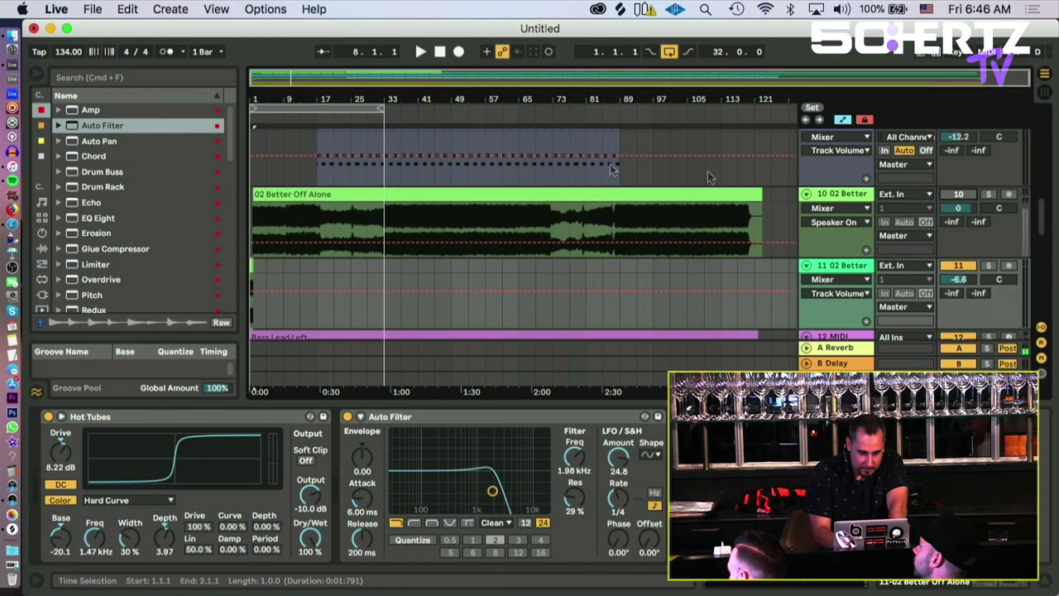
Step: Loop bars 1 and 2 and duplicate track 11's two half-bar clips to fill bar 2
key(space)
drag(256, 92, 306, 287)
click(280, 266)
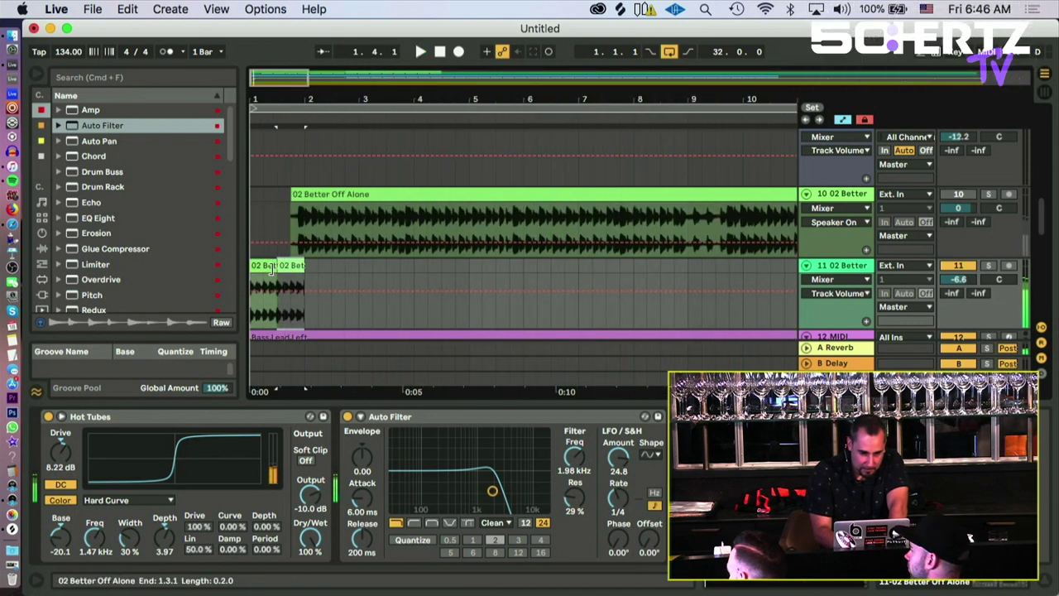
click(279, 262)
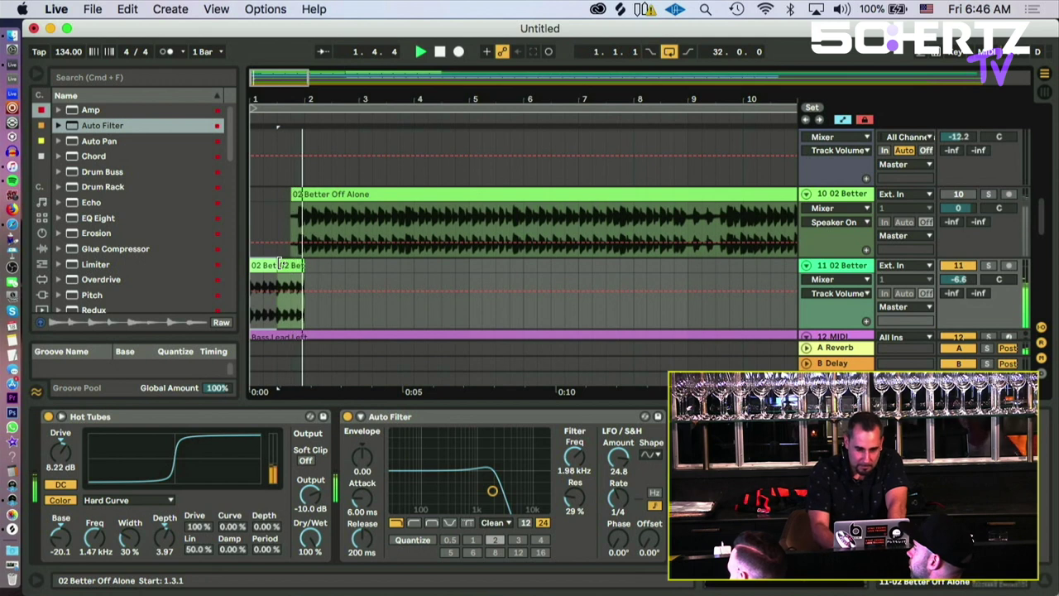
click(270, 263)
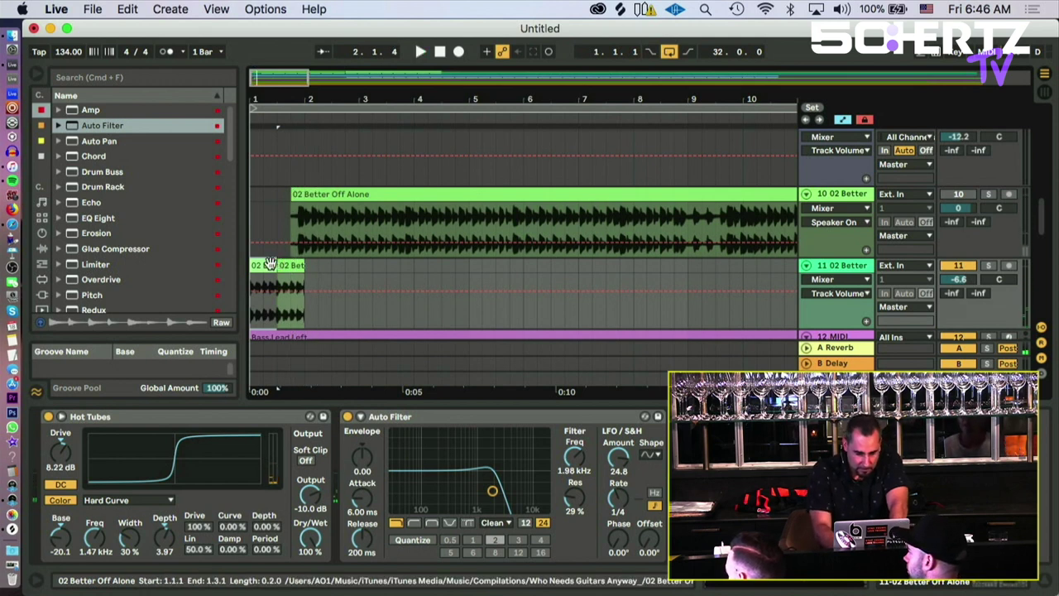
click(270, 264)
drag(256, 263, 354, 128)
click(286, 265)
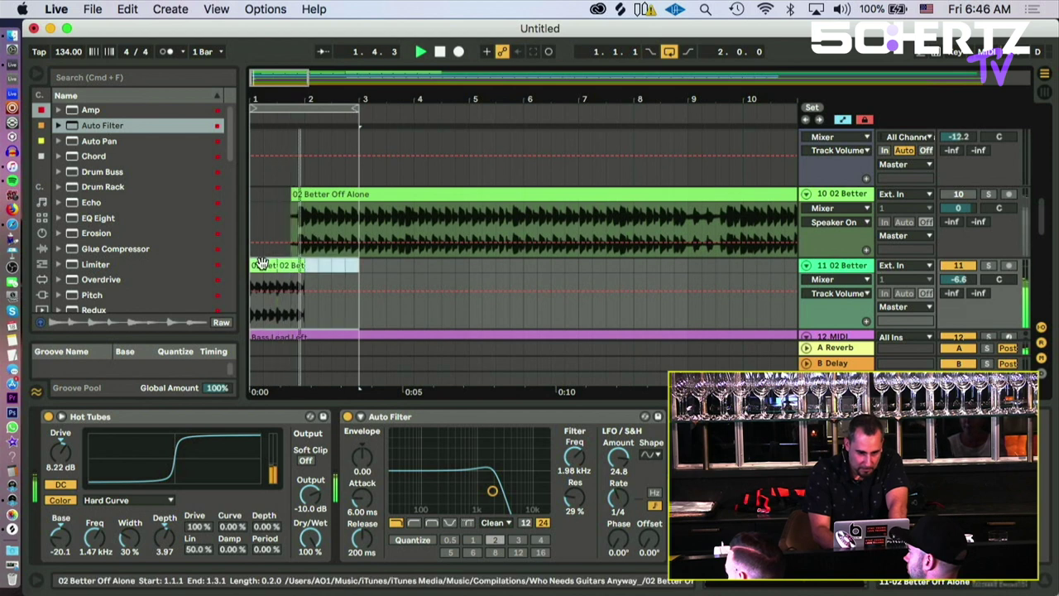
key(ctrl+d)
key(space)
Step: Set the Auto Filter's cutoff to 478 Hz, resonance to 41% and LFO amount to 21.2, with a random sample-and-hold LFO shape
drag(494, 494, 460, 484)
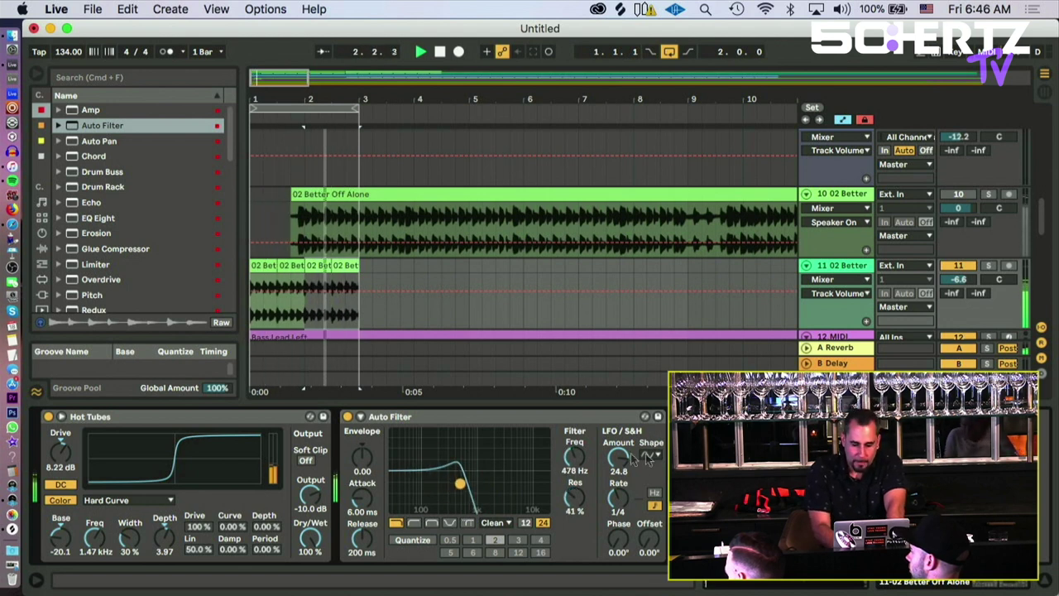
click(650, 454)
click(649, 477)
drag(618, 458, 618, 497)
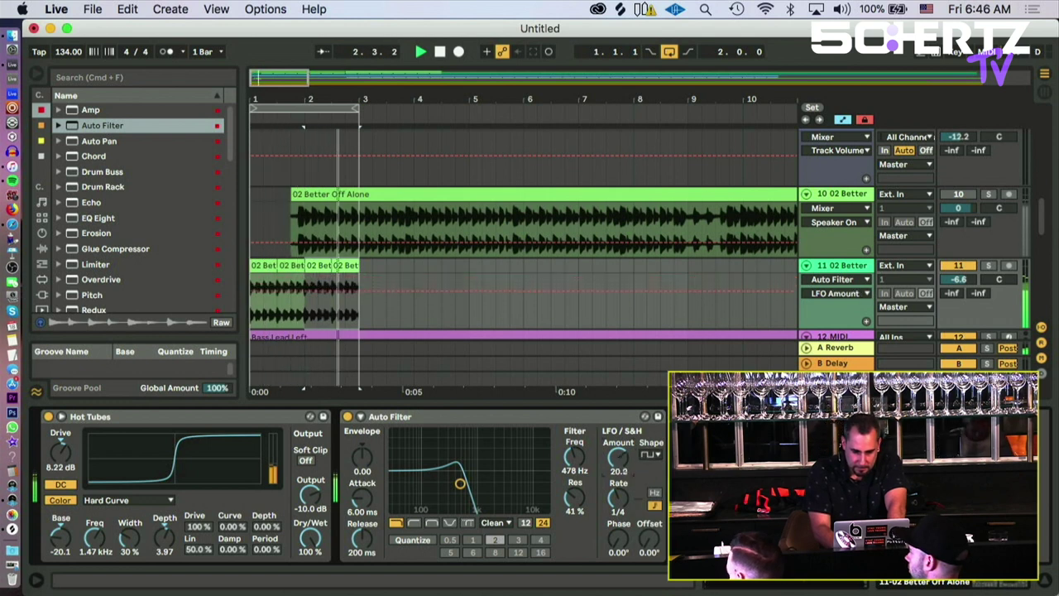
click(651, 454)
click(648, 523)
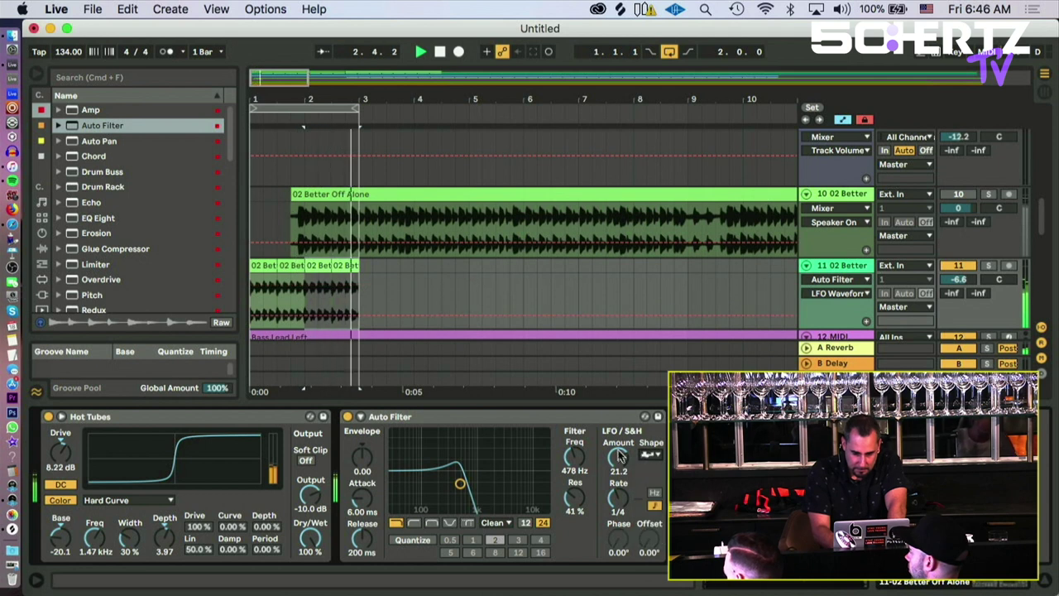
Step: Set track 11's Auto Filter to a 682 Hz cutoff and 35% resonance, and switch its LFO shape to triangle
drag(567, 496, 570, 463)
click(570, 470)
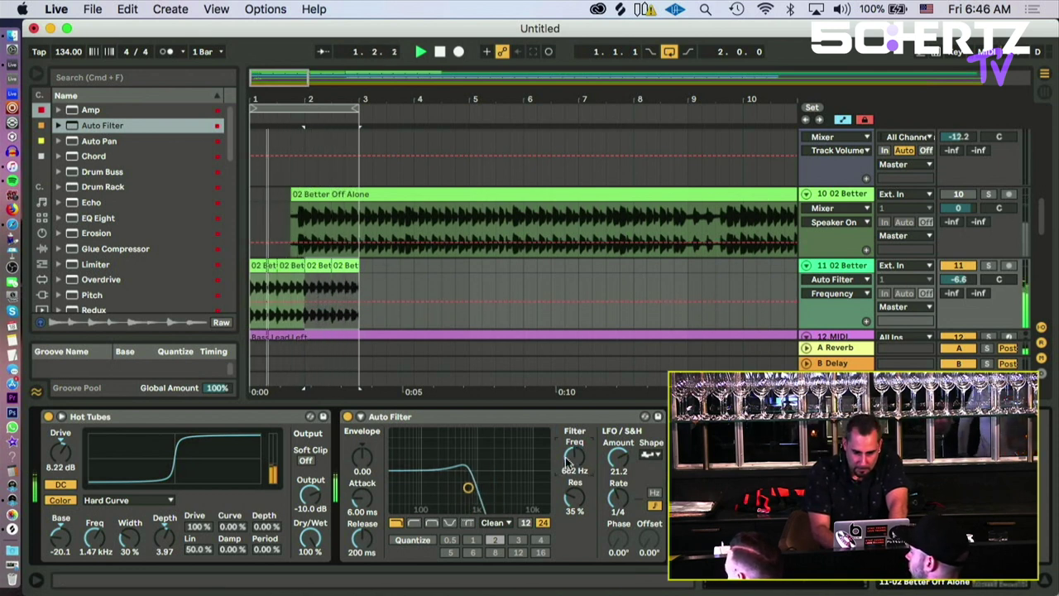
click(650, 457)
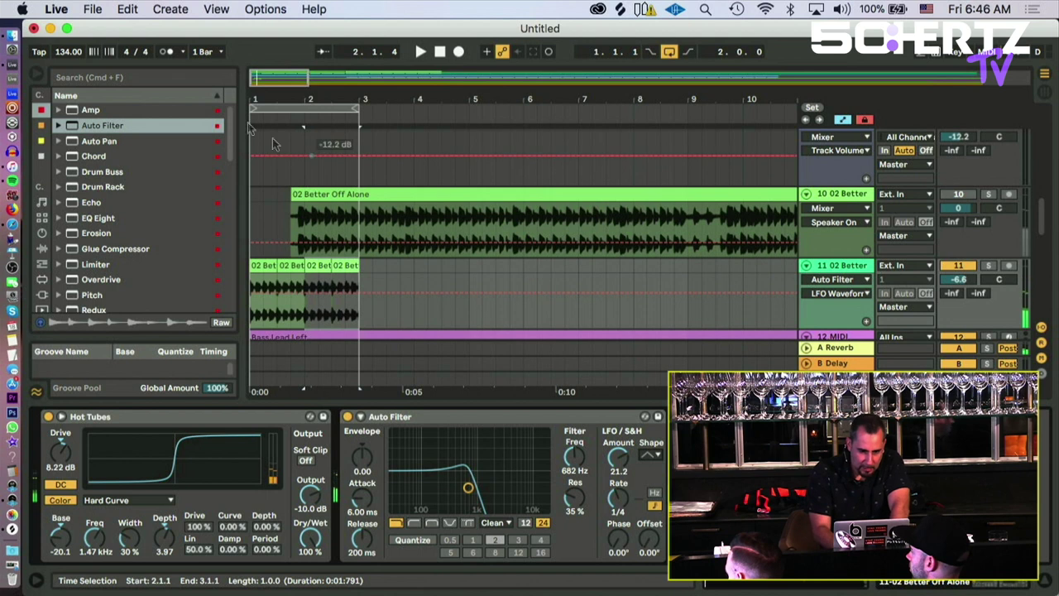
Step: Shift the long 02 Better Off Alone clip on track 10 two bars later and solo the track
drag(385, 189, 494, 190)
click(488, 231)
click(454, 217)
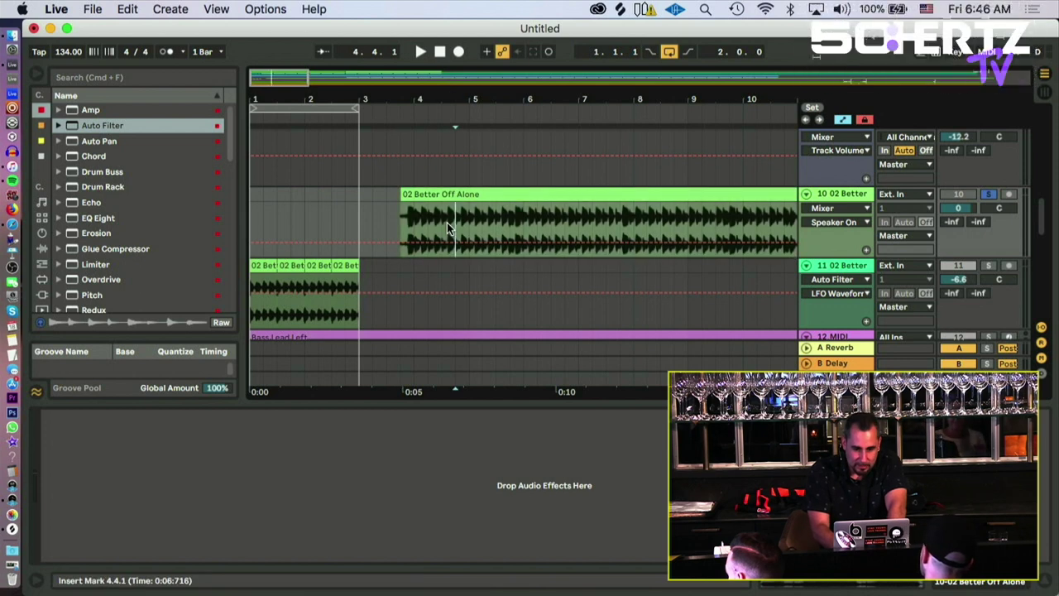
Step: Audition the song on track 10 from 4.4.1 and from bar 12, listening for a section to sample
key(space)
drag(465, 103, 275, 105)
key(space)
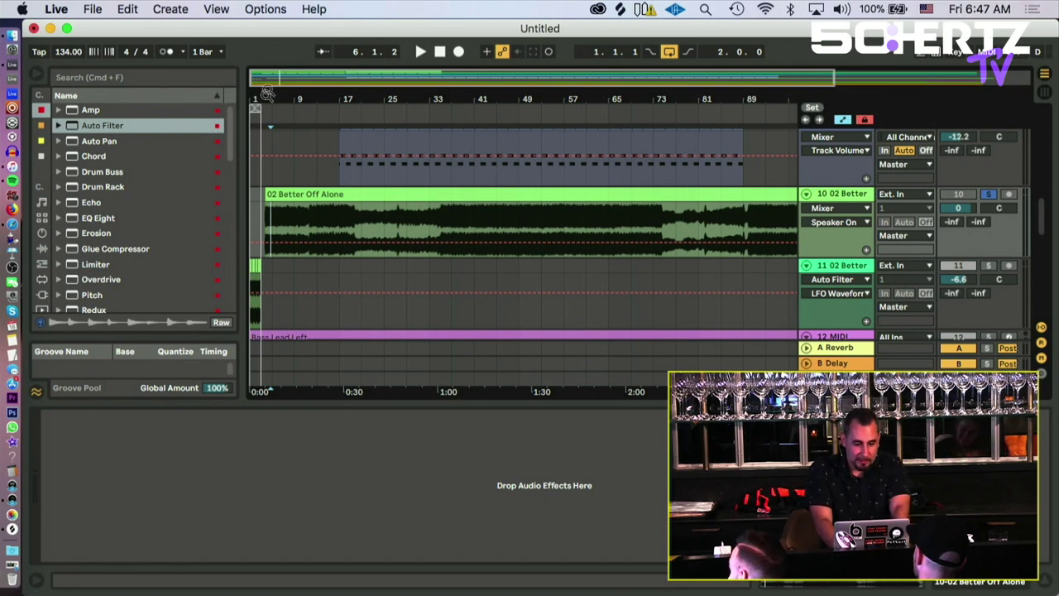
key(plus)
key(plus)
key(space)
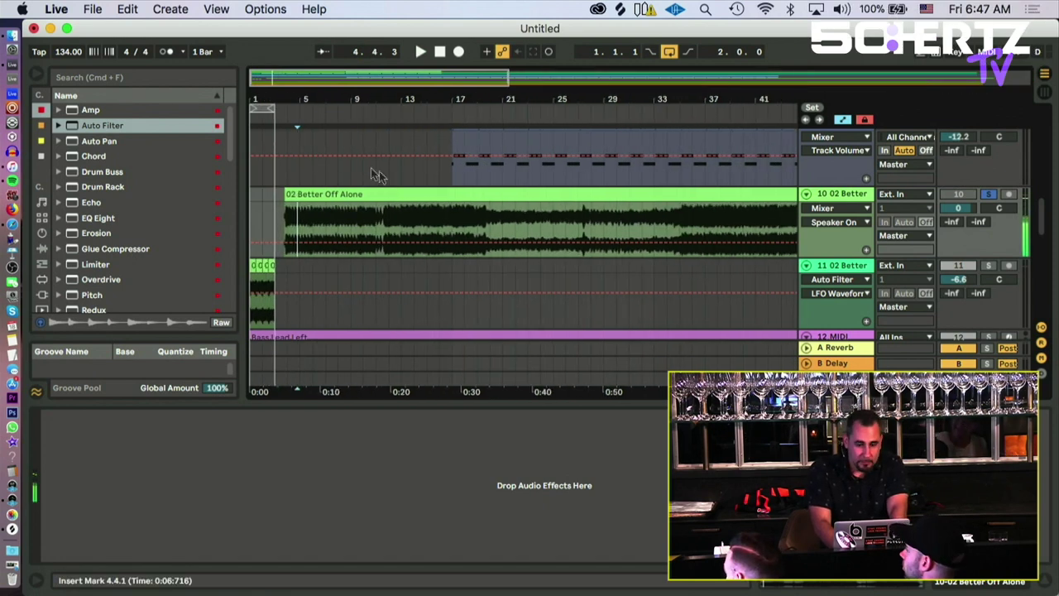
click(354, 215)
click(411, 224)
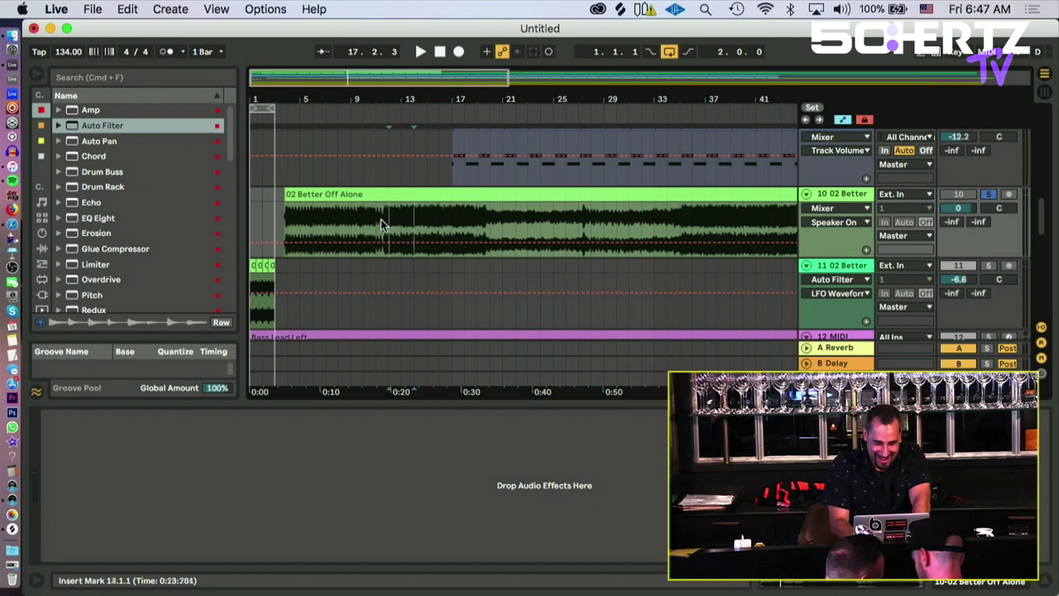
click(381, 219)
key(space)
key(space)
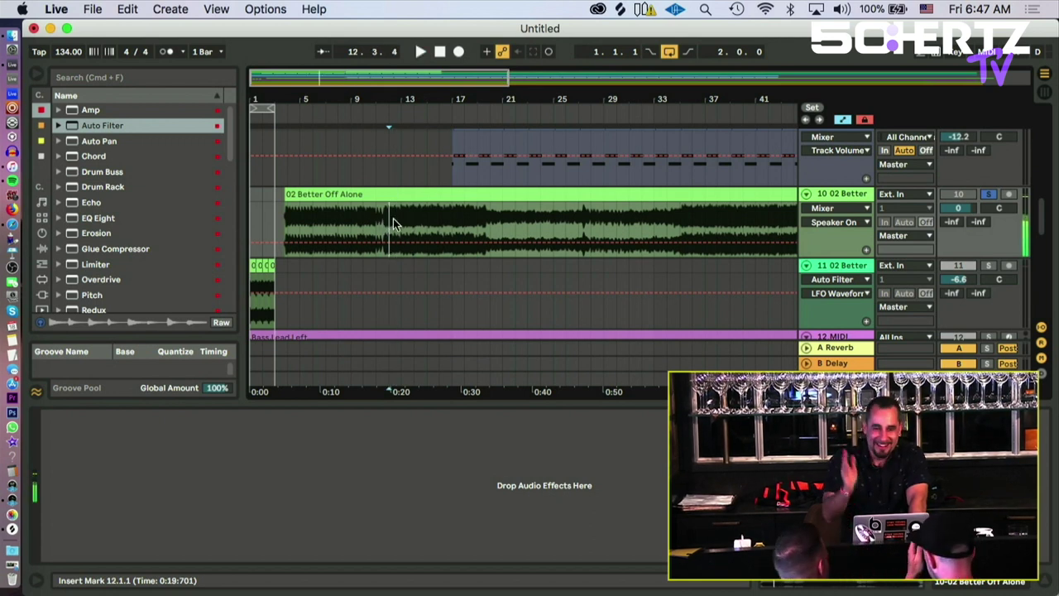
Step: Listen to track 10 from bar 20, where the song's next section begins
key(space)
click(506, 225)
key(space)
click(489, 220)
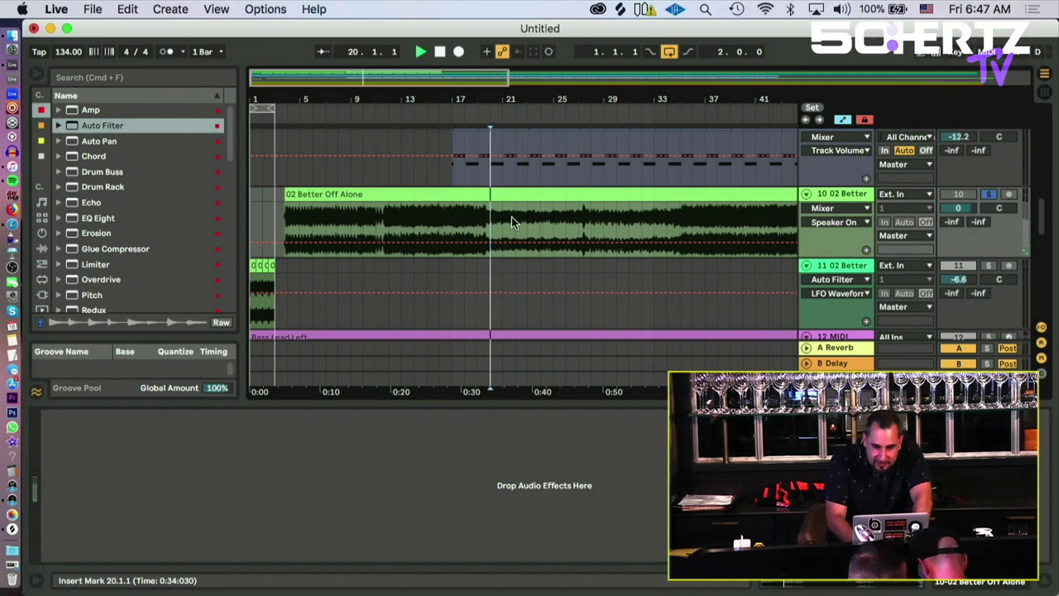
key(space)
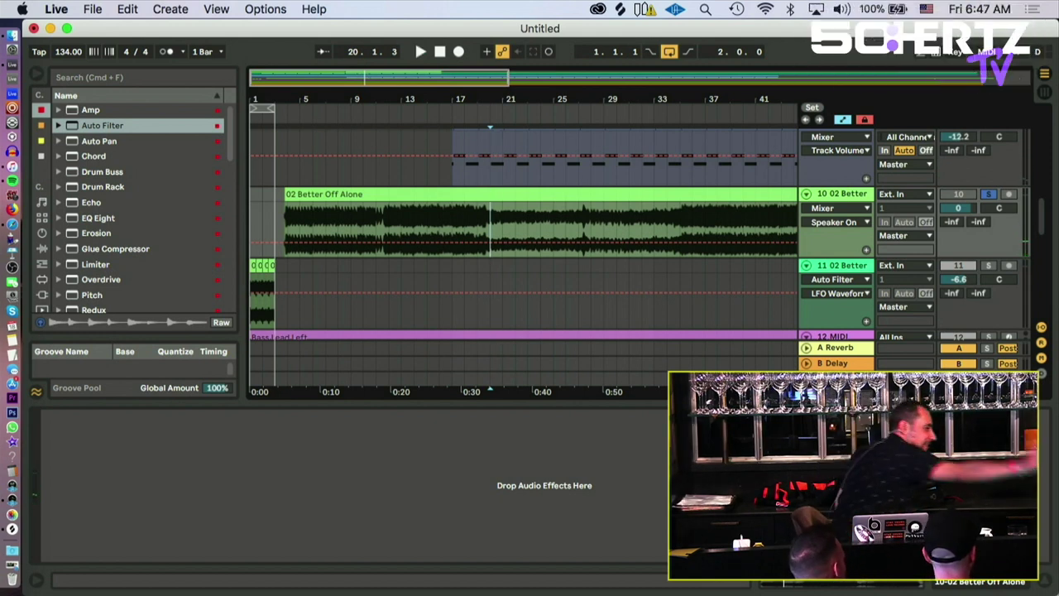
key(space)
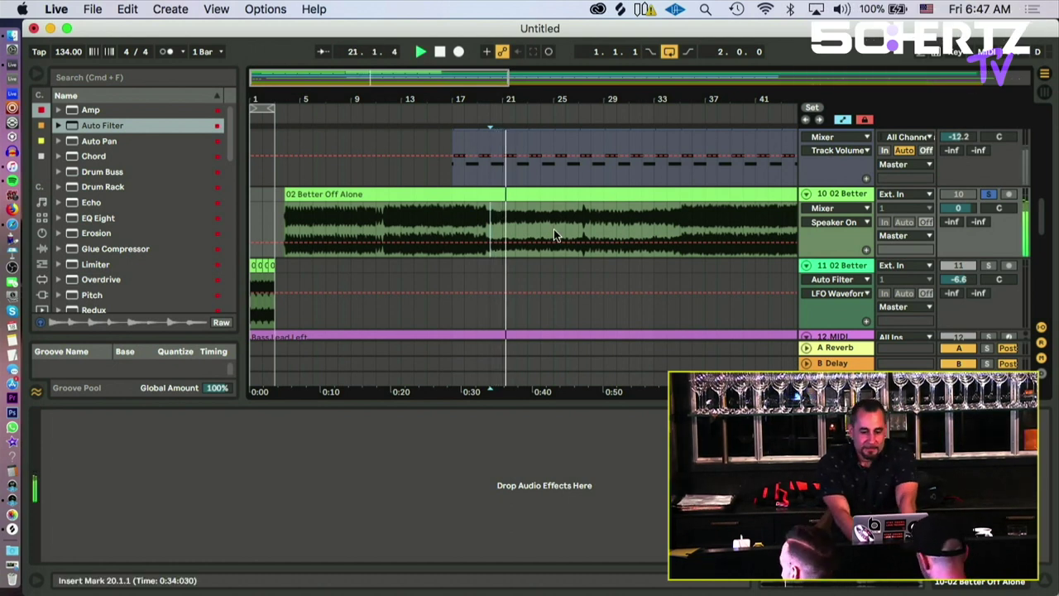
key(space)
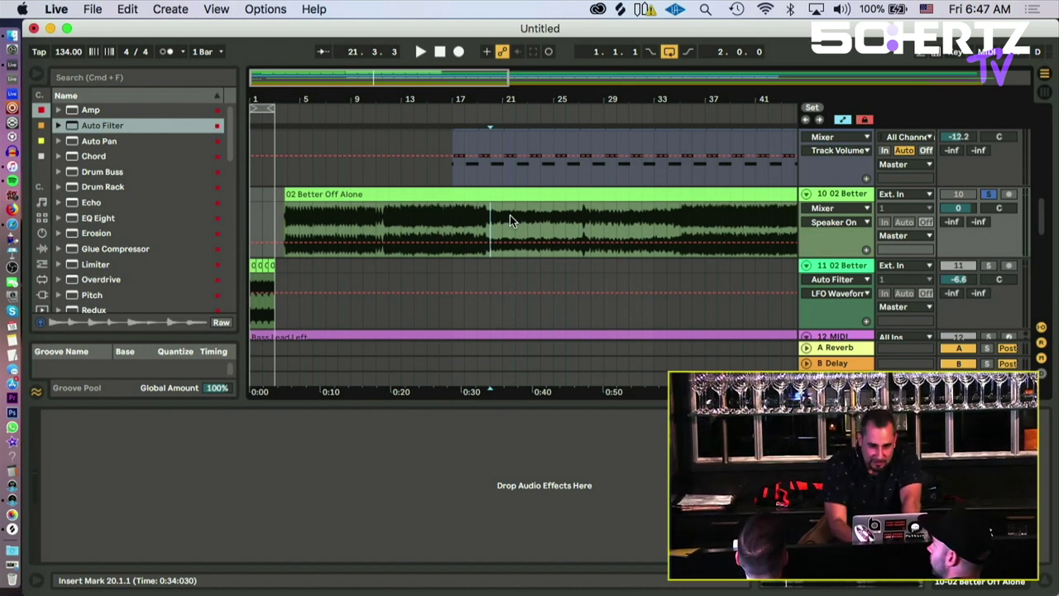
Step: Trim the start of the track 10 clip to 19.1.1 and play from there
drag(288, 192, 479, 198)
click(582, 233)
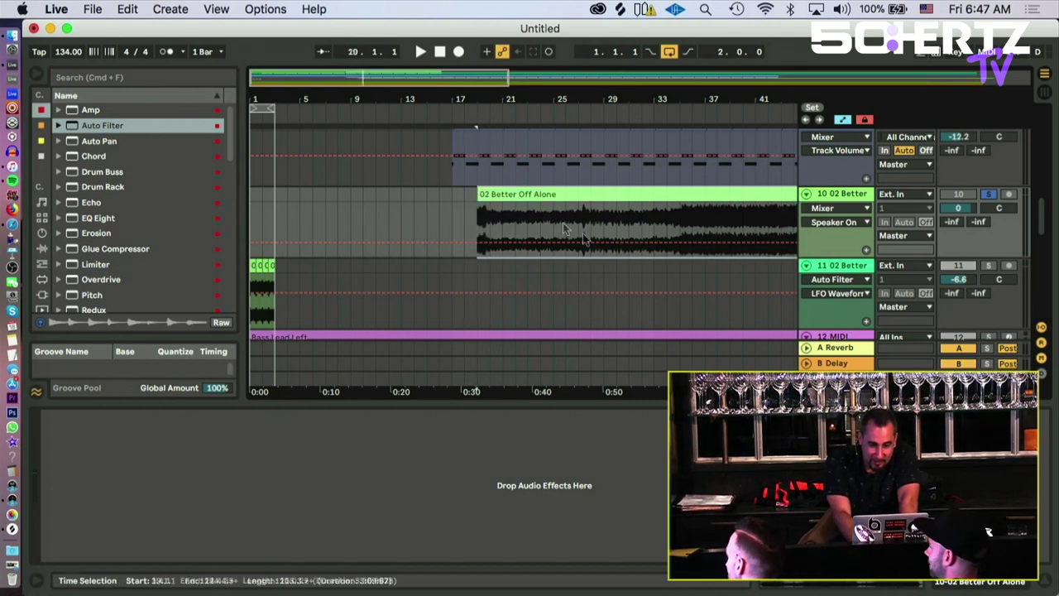
key(space)
drag(511, 105, 514, 110)
key(space)
key(space)
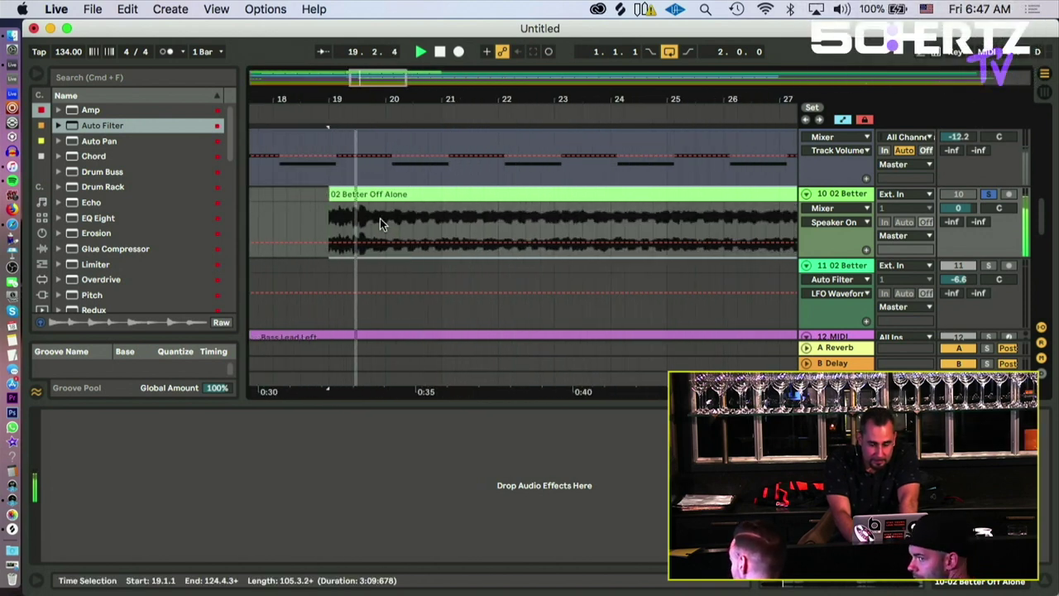
Step: Trim the track 10 clip's start further to 19.4.1 and play the new opening
click(379, 220)
drag(331, 199, 374, 203)
key(space)
key(space)
Step: Open the track 10 clip's sample, set its start marker to 0:29:843 and play it
double_click(448, 195)
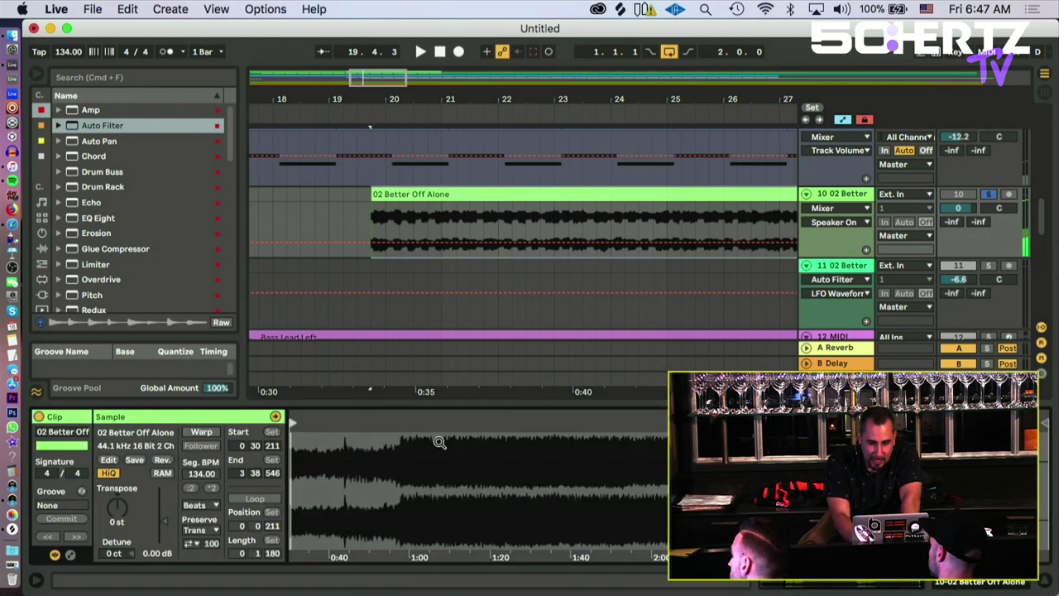
mouse_move(316, 459)
mouse_down()
mouse_move(364, 521)
mouse_move(412, 537)
mouse_up()
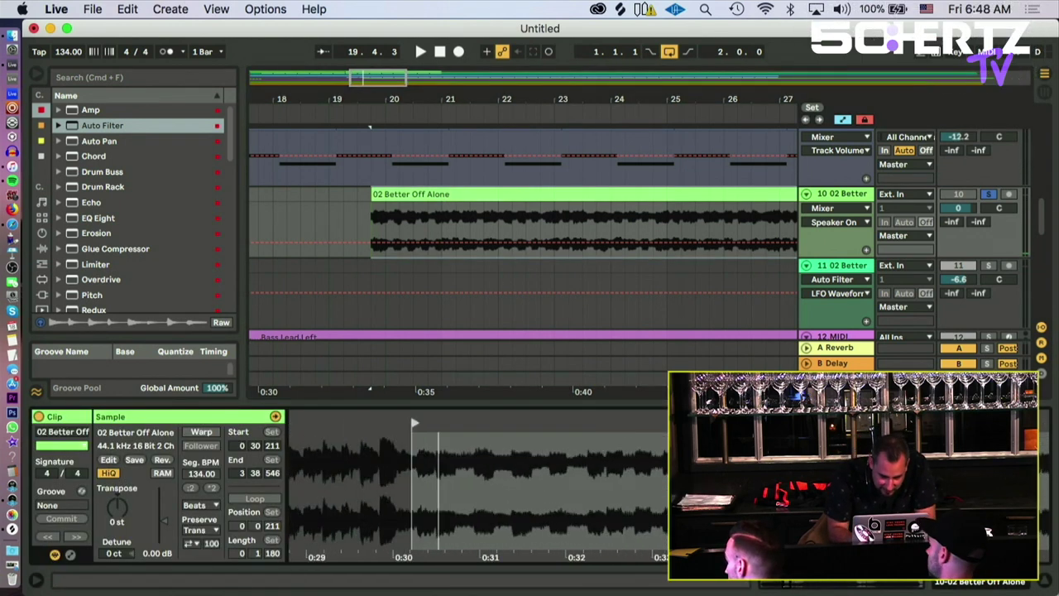
mouse_move(457, 416)
mouse_down()
mouse_move(407, 443)
mouse_move(442, 421)
mouse_move(321, 422)
mouse_move(349, 422)
mouse_up()
key(space)
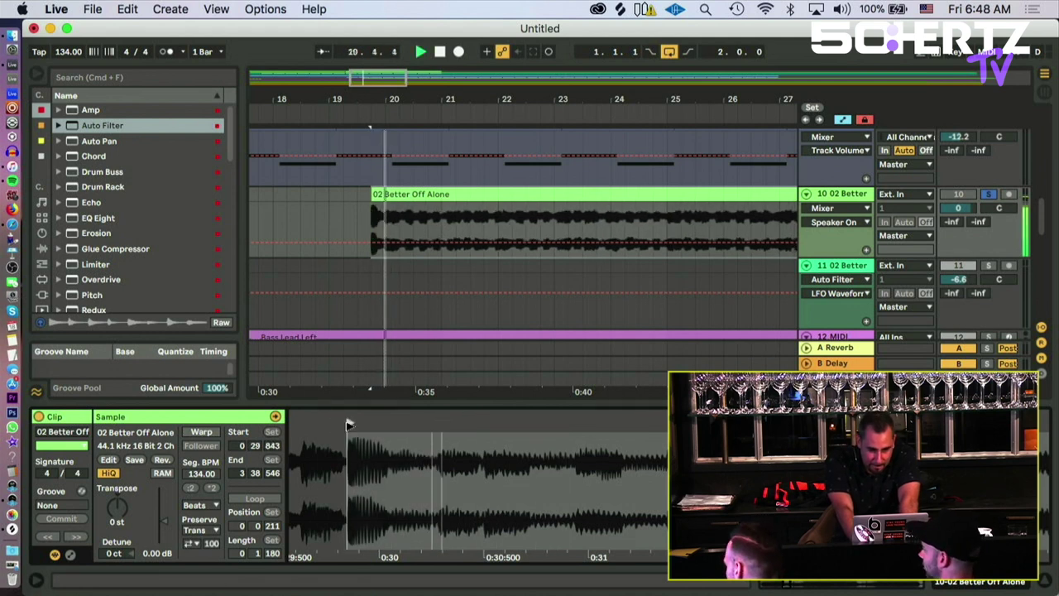
Step: Stop playback and turn on Warp for the track 10 clip
drag(450, 445, 449, 393)
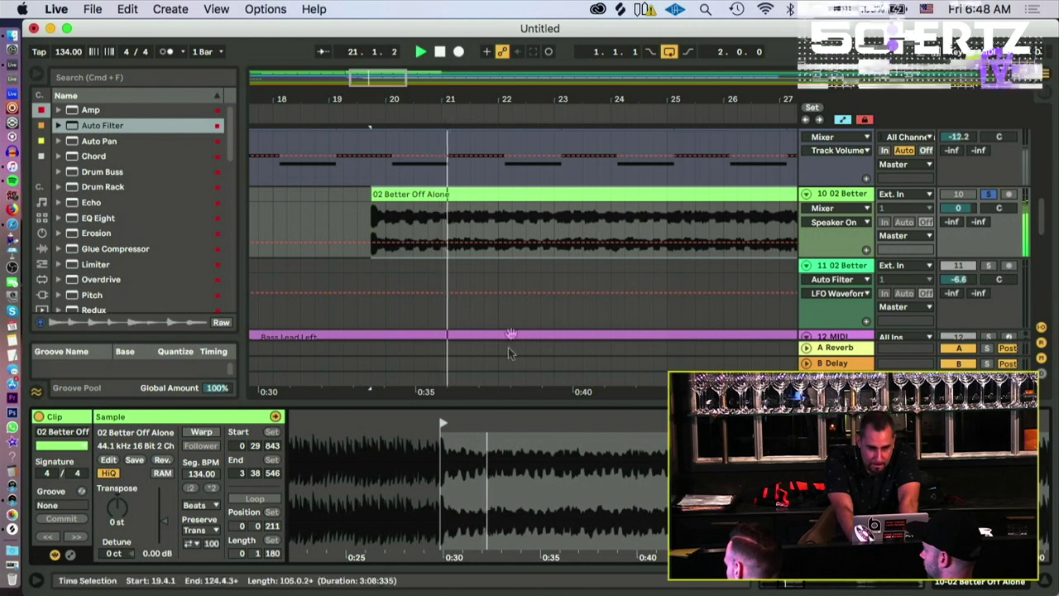
key(space)
drag(463, 443, 462, 386)
mouse_move(308, 453)
mouse_down()
mouse_move(308, 545)
mouse_move(368, 562)
mouse_up()
click(200, 431)
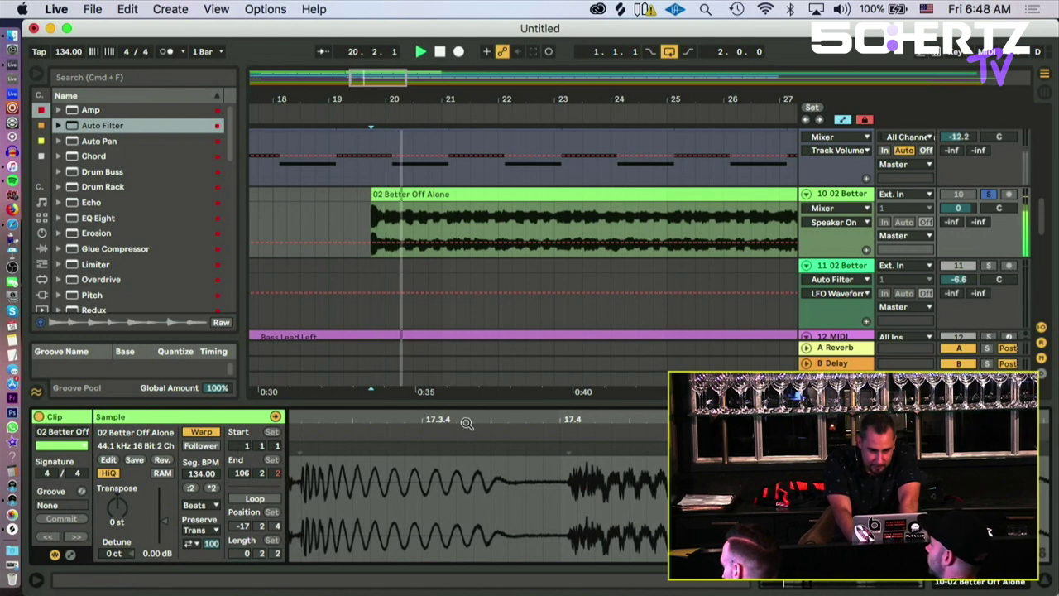
Step: Align the 1.1.1 warp marker with the section's first transient at 0:29:844 in the sample
scroll(461, 458, down, 6)
mouse_move(590, 420)
mouse_down()
mouse_move(615, 420)
mouse_move(615, 546)
mouse_move(600, 463)
mouse_up()
click(633, 439)
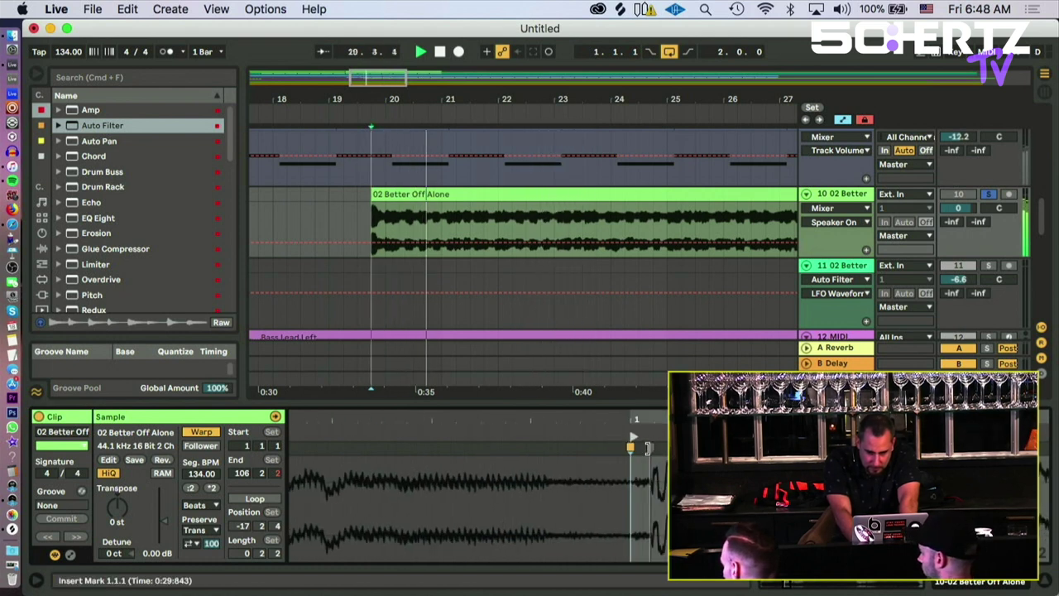
right_click(659, 444)
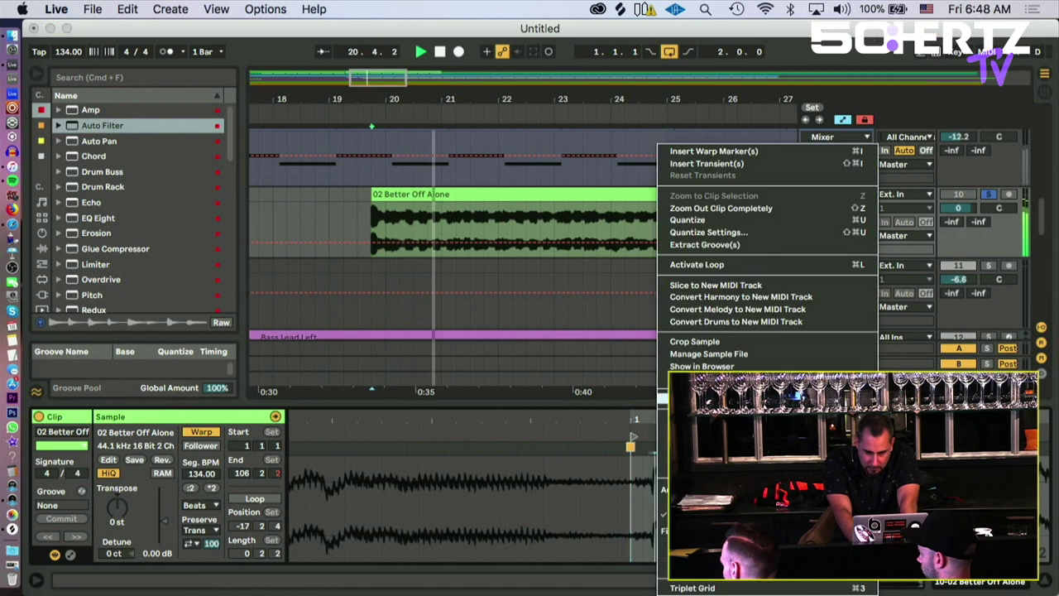
click(660, 443)
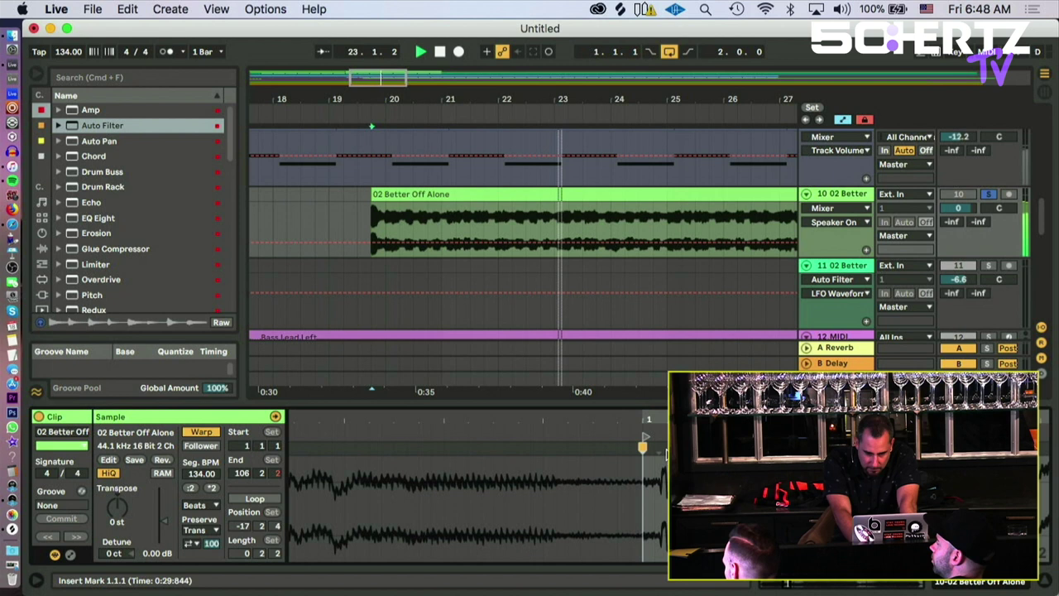
drag(660, 411, 487, 416)
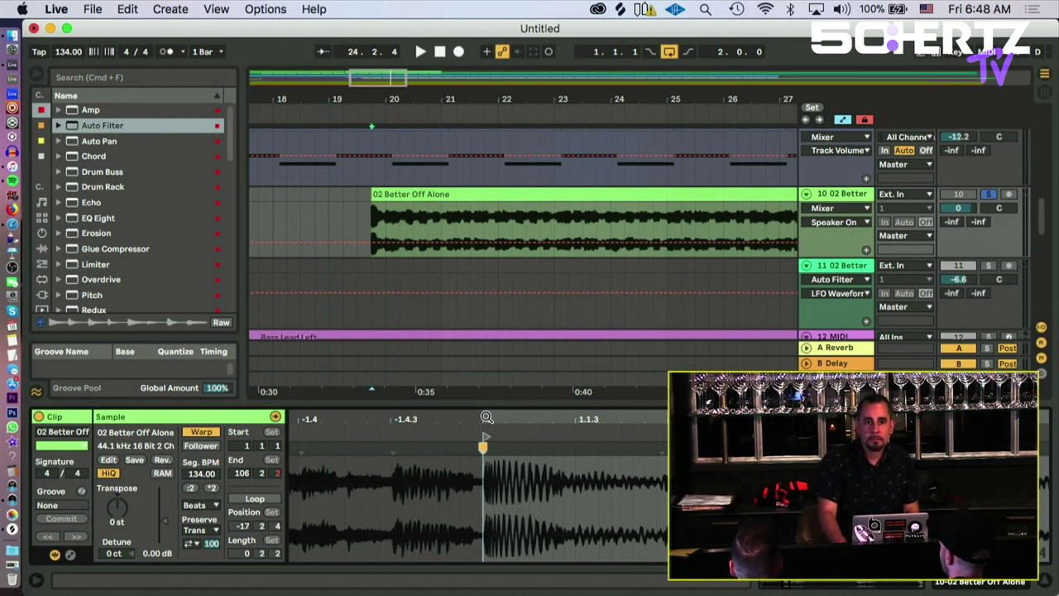
Step: Play the warped track 10 clip and move it so that it starts at 17.1.1
key(space)
key(space)
drag(425, 195, 449, 202)
key(space)
drag(508, 97, 509, 42)
drag(466, 201, 444, 192)
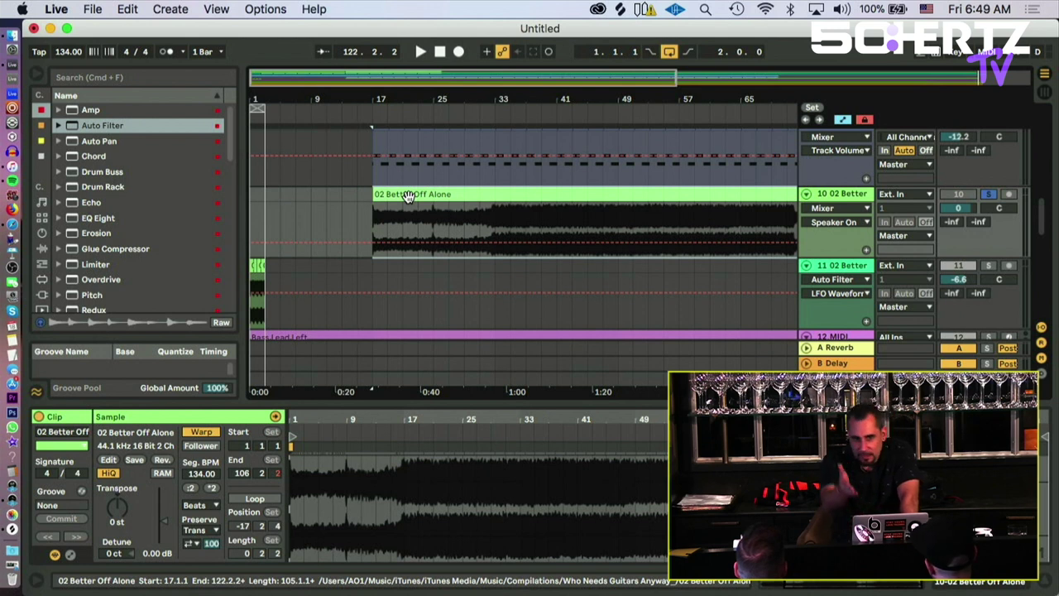
Step: Play the warped clip from bar 17 and from bar 33, checking its section changes against the beat grid
key(z)
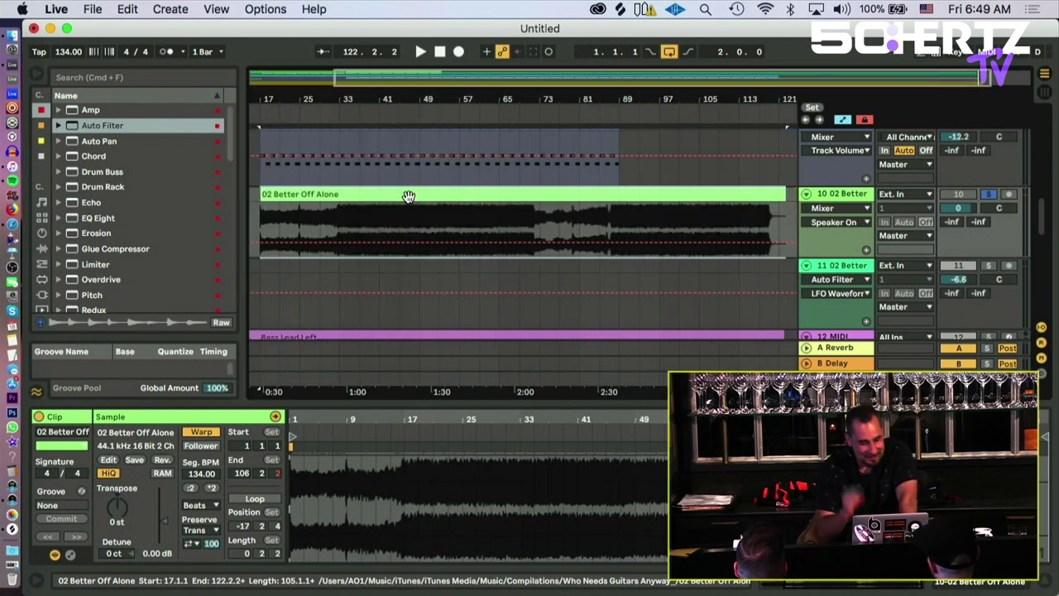
key(space)
key(space)
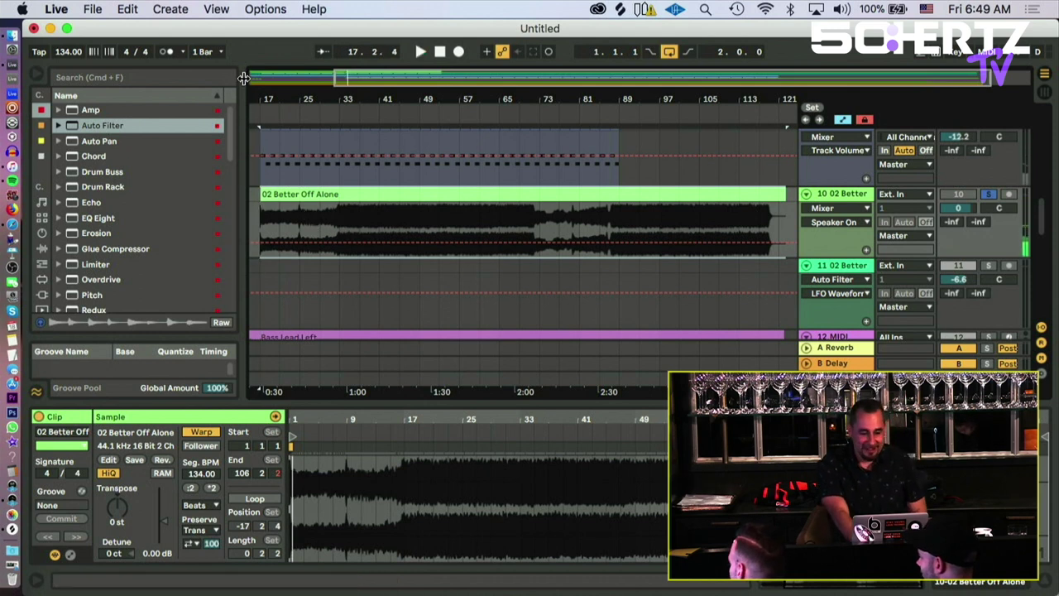
drag(257, 99, 353, 97)
key(space)
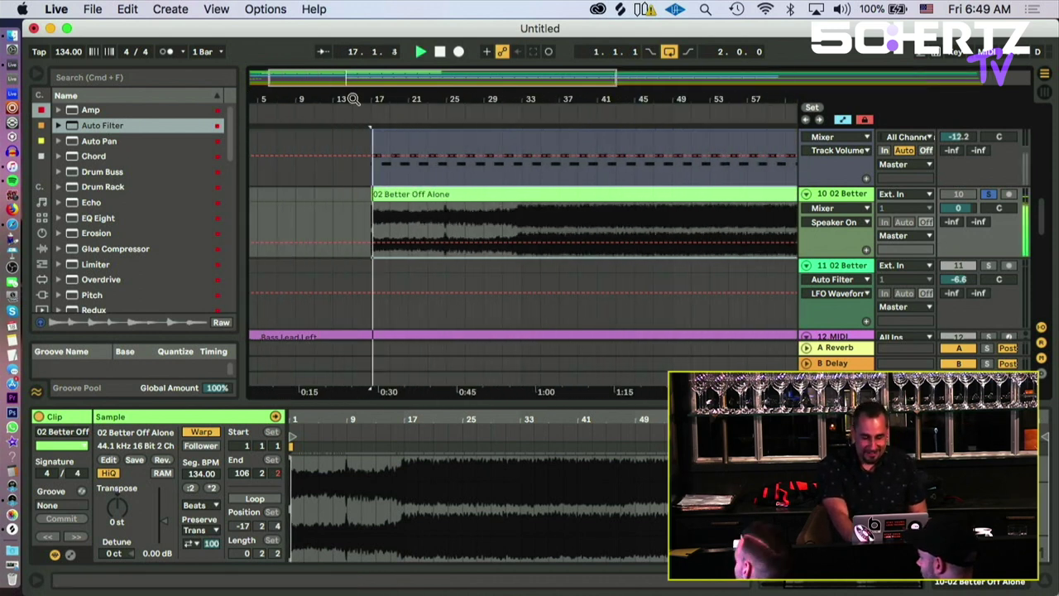
click(444, 207)
click(520, 221)
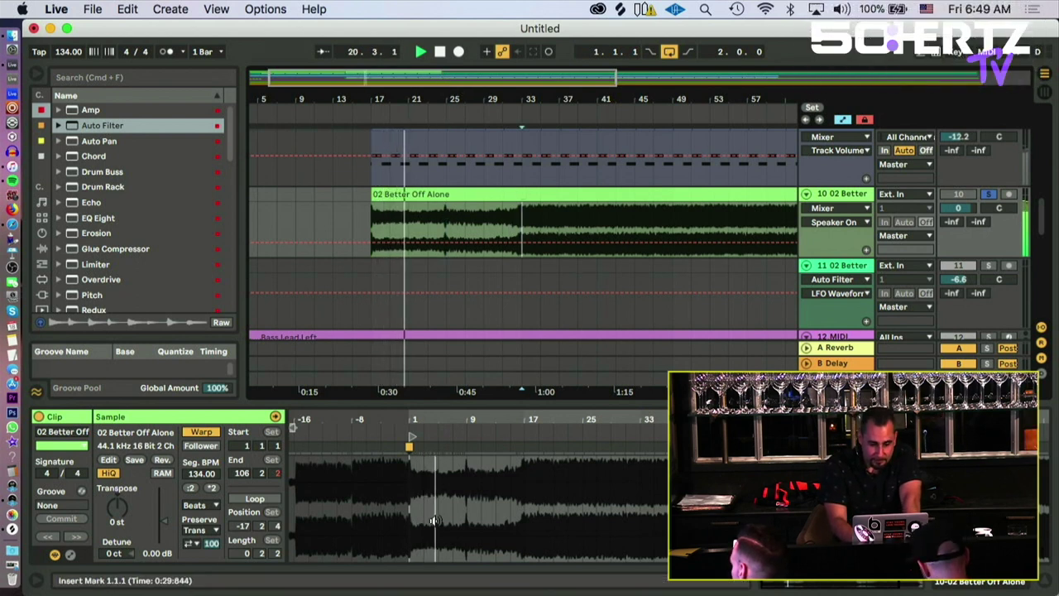
mouse_move(510, 422)
mouse_down()
mouse_move(465, 451)
mouse_move(507, 449)
mouse_move(510, 376)
mouse_up()
key(space)
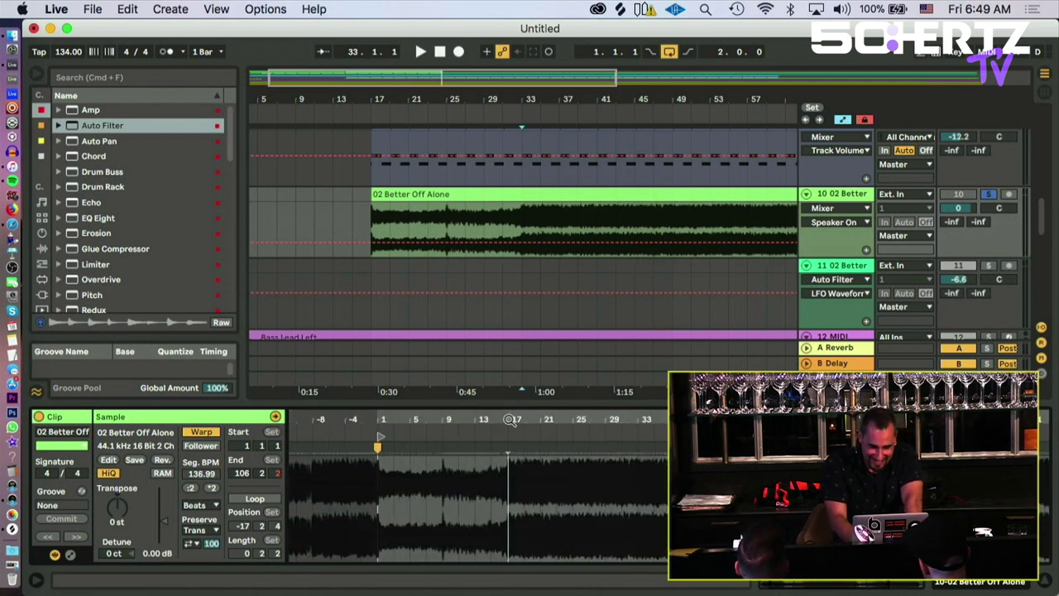
mouse_move(517, 420)
mouse_down()
mouse_move(497, 407)
mouse_move(512, 428)
mouse_move(524, 425)
mouse_up()
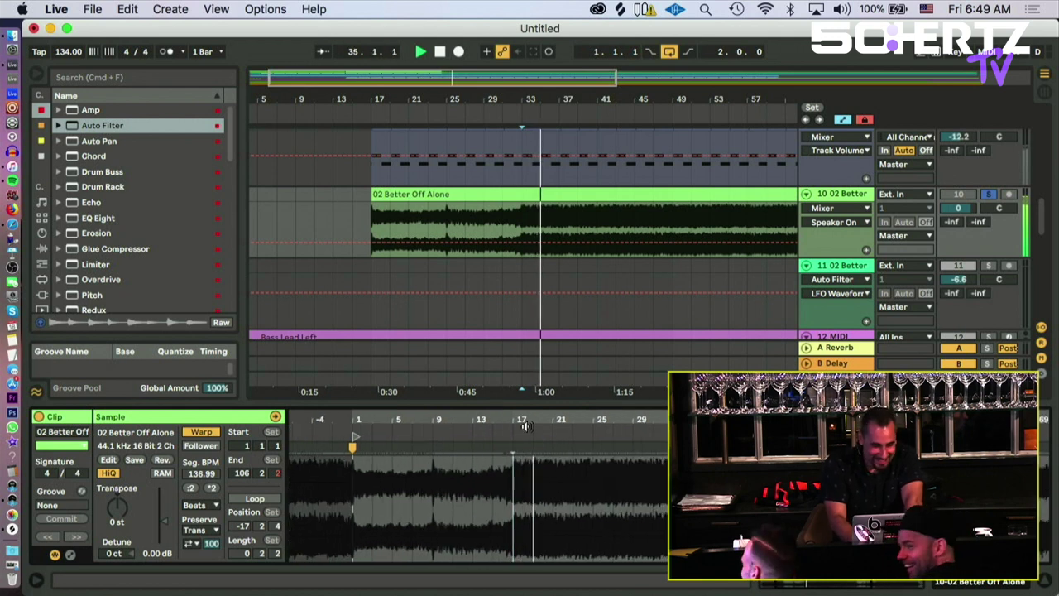
mouse_move(378, 99)
mouse_down()
mouse_move(364, 145)
mouse_move(378, 108)
mouse_move(363, 86)
mouse_up()
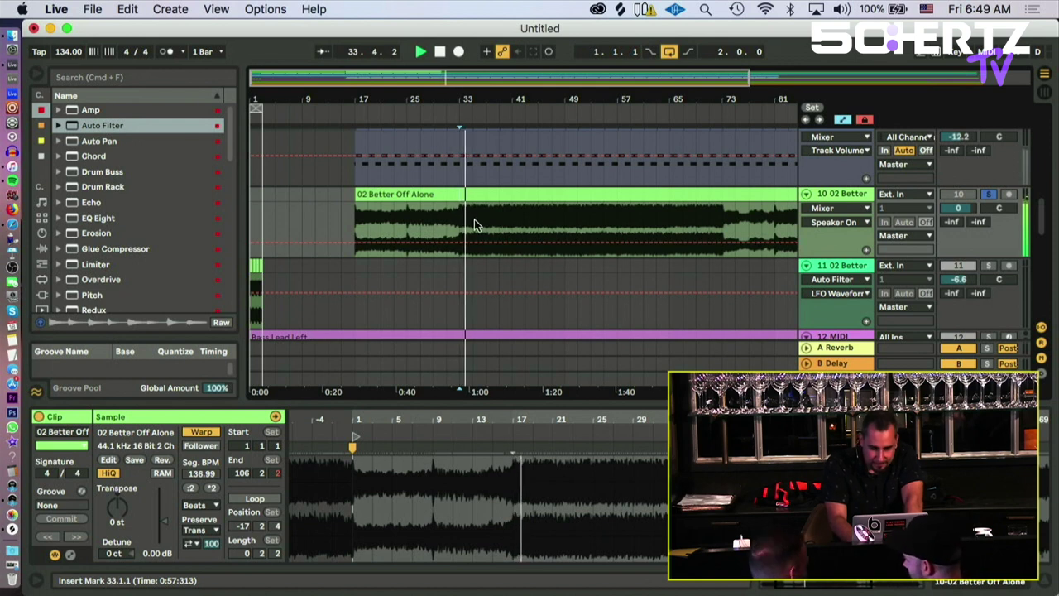
key(space)
key(space)
Step: Play the opening of the track 10 clip from bar 17 and split the clip at bar 19
click(357, 134)
drag(356, 99, 356, 207)
click(389, 196)
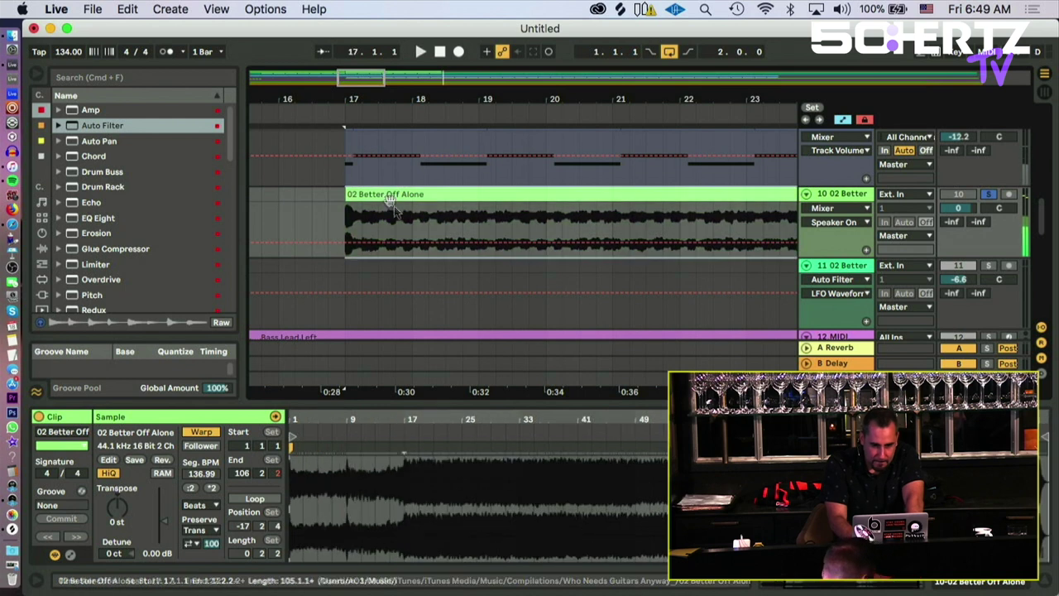
key(space)
key(space)
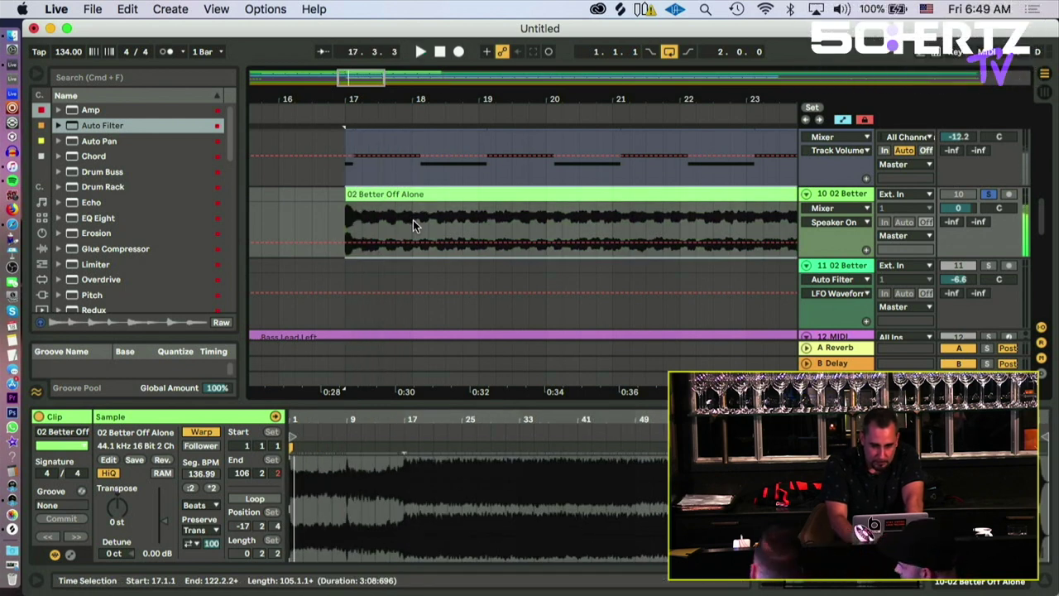
click(413, 220)
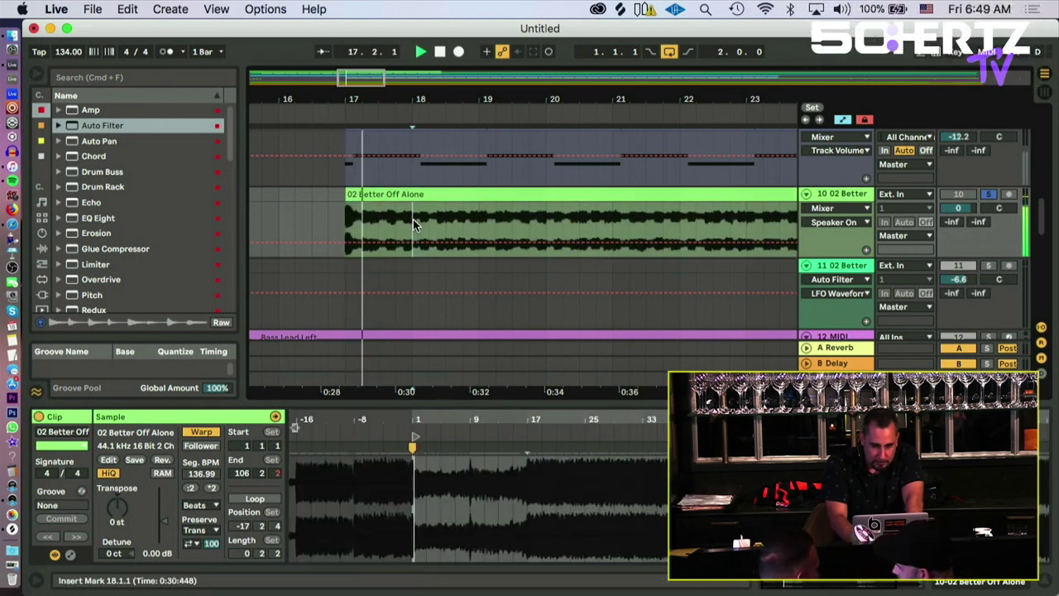
click(480, 220)
key(space)
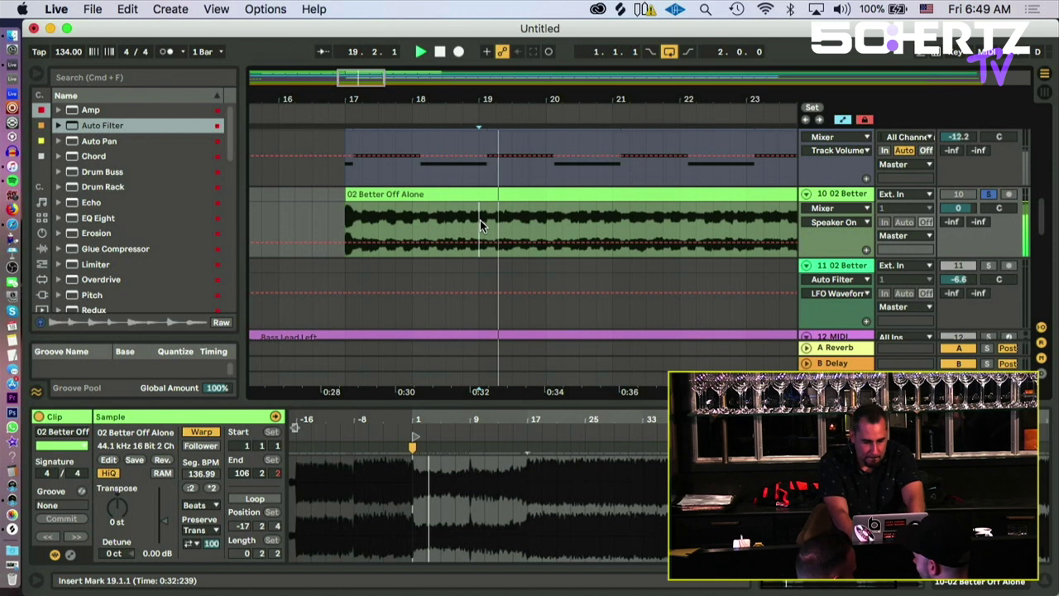
key(super+e)
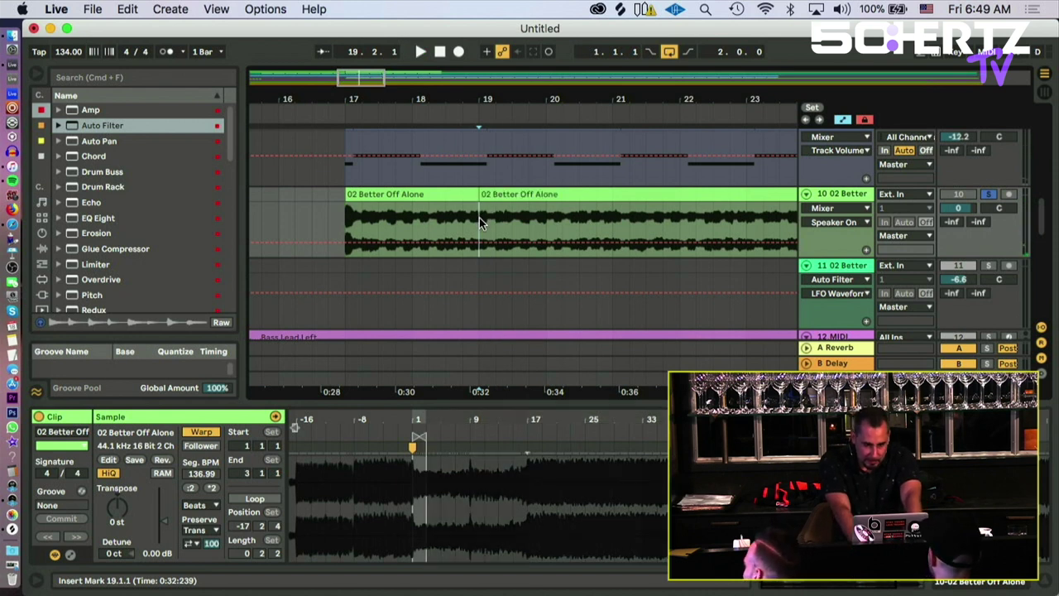
Step: Split the track 10 clip at 19.3.3 and select the short piece that starts at 19.1.1
key(space)
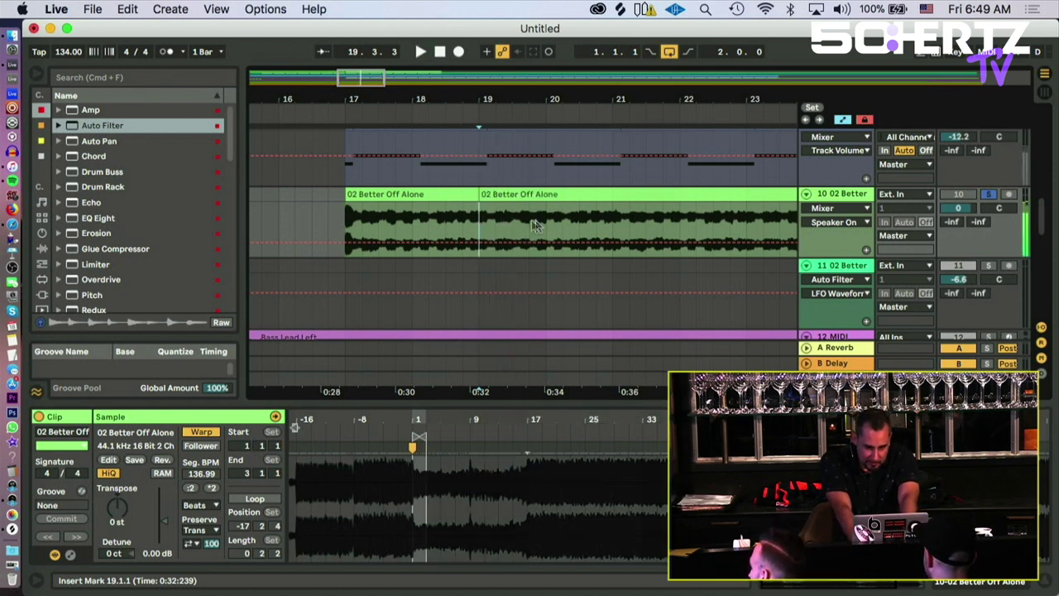
drag(536, 105, 532, 96)
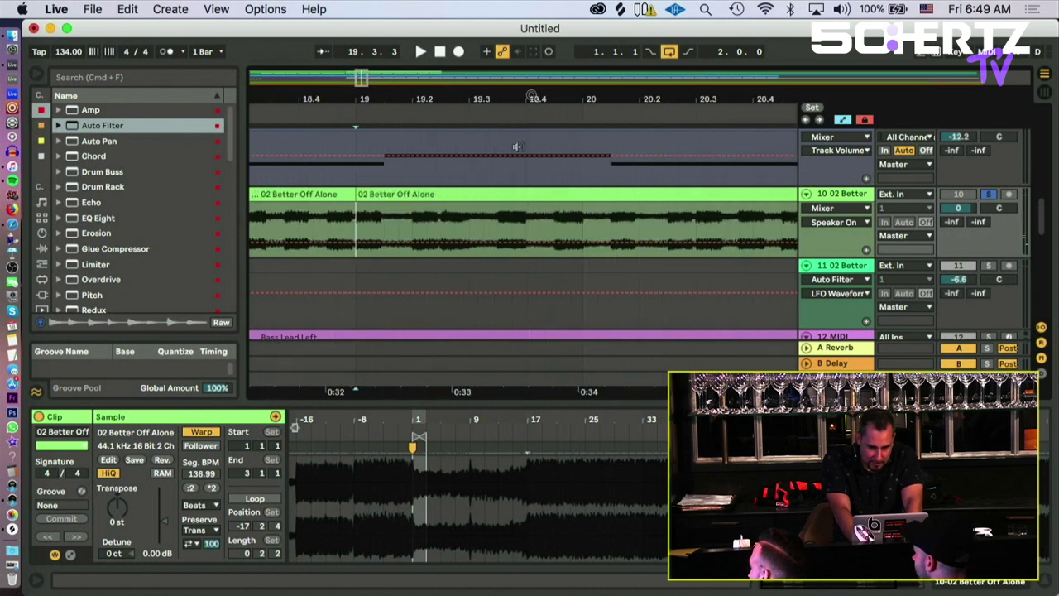
click(495, 219)
key(super+e)
key(space)
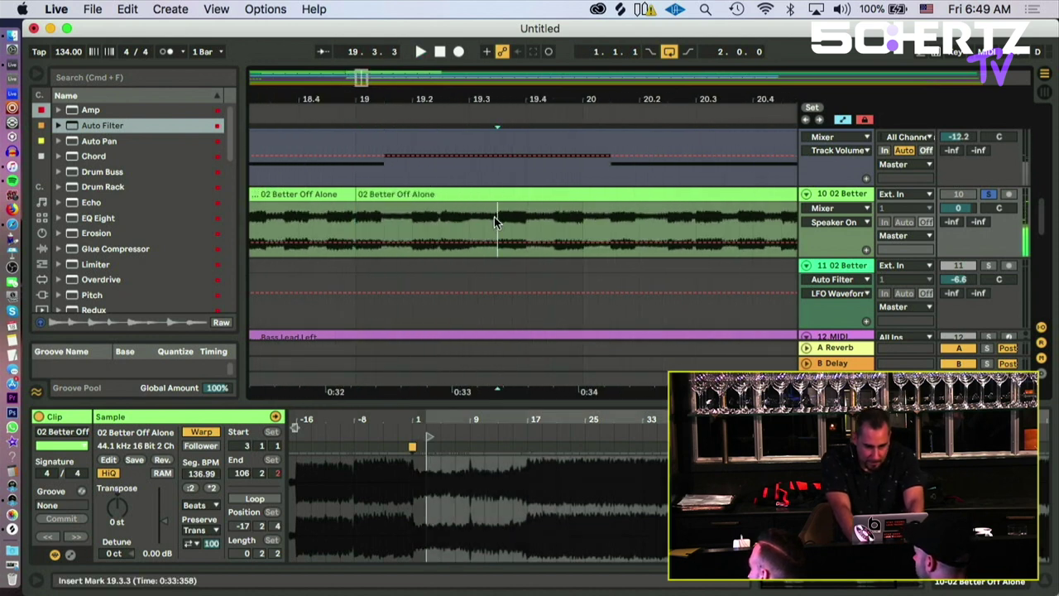
click(435, 195)
key(space)
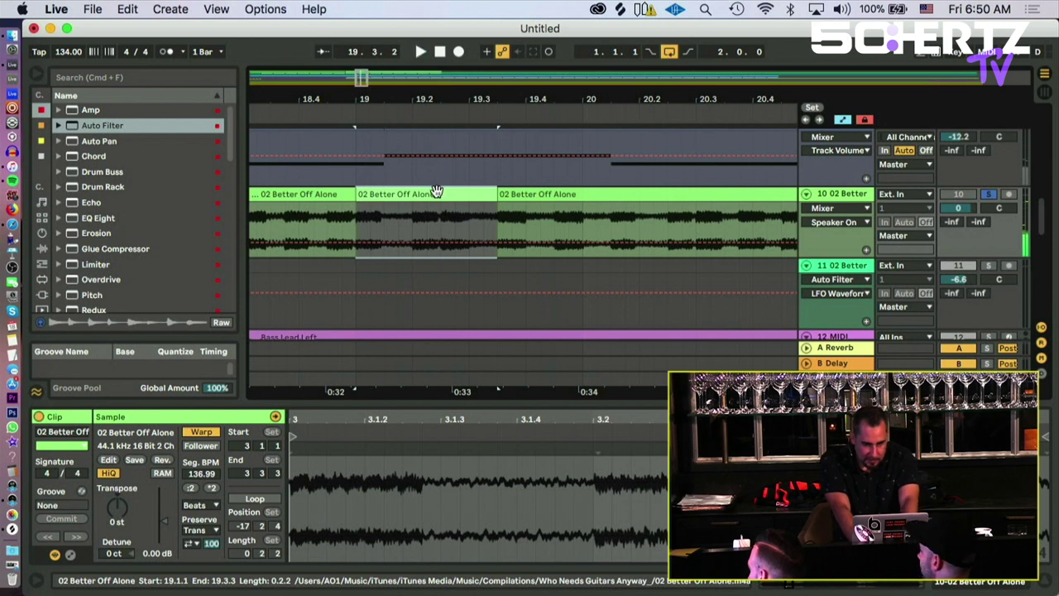
Step: Paste the 19.1.1–19.3.3 piece at 1.1.1 on track 10 and play it
mouse_move(430, 90)
mouse_down()
mouse_move(730, 50)
mouse_move(459, 25)
mouse_move(450, 91)
mouse_up()
drag(250, 96, 253, 165)
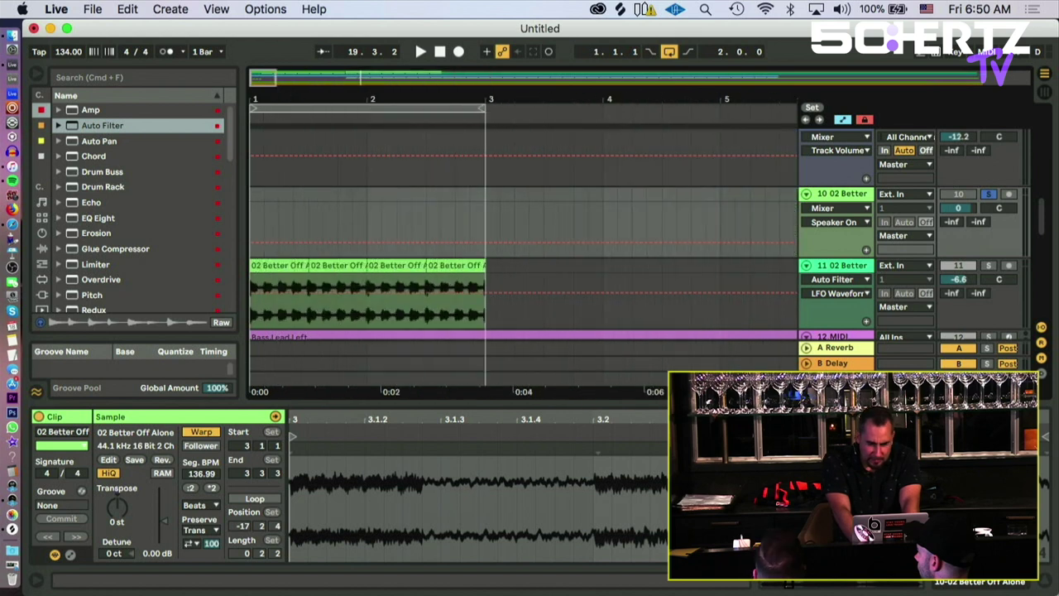
click(255, 199)
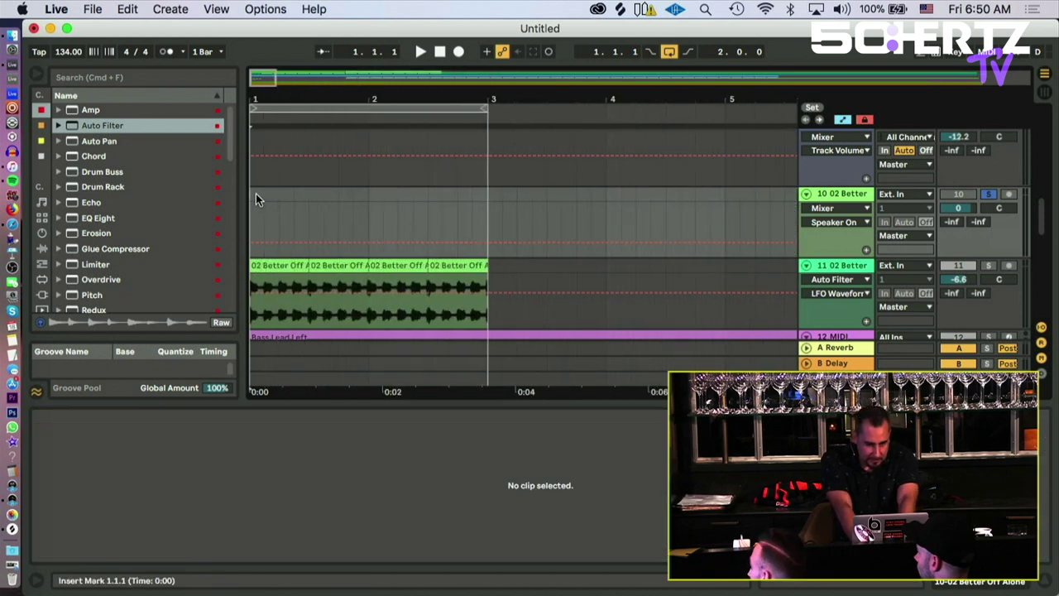
key(super+v)
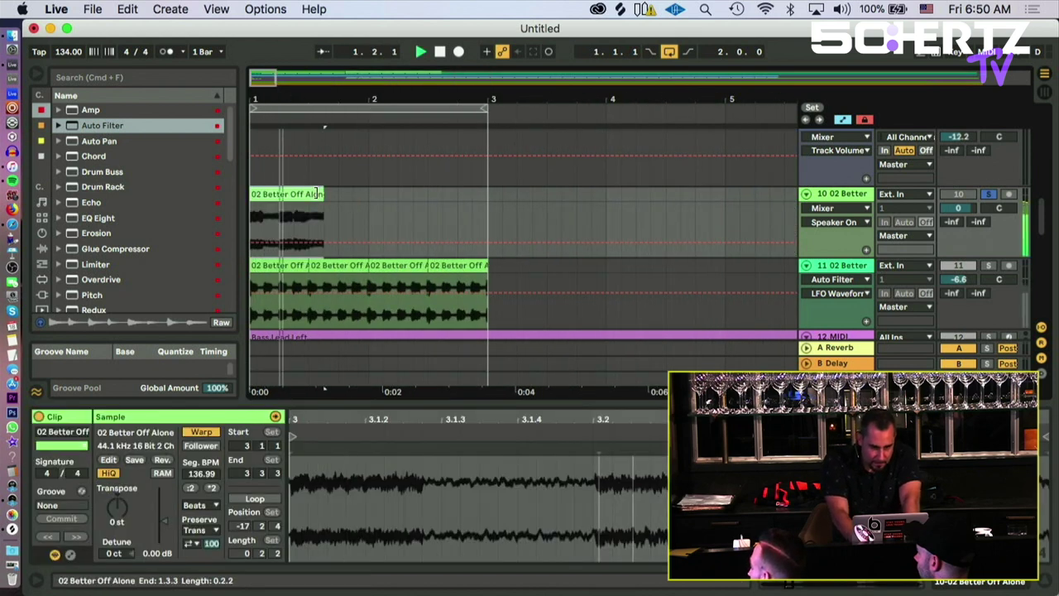
click(306, 195)
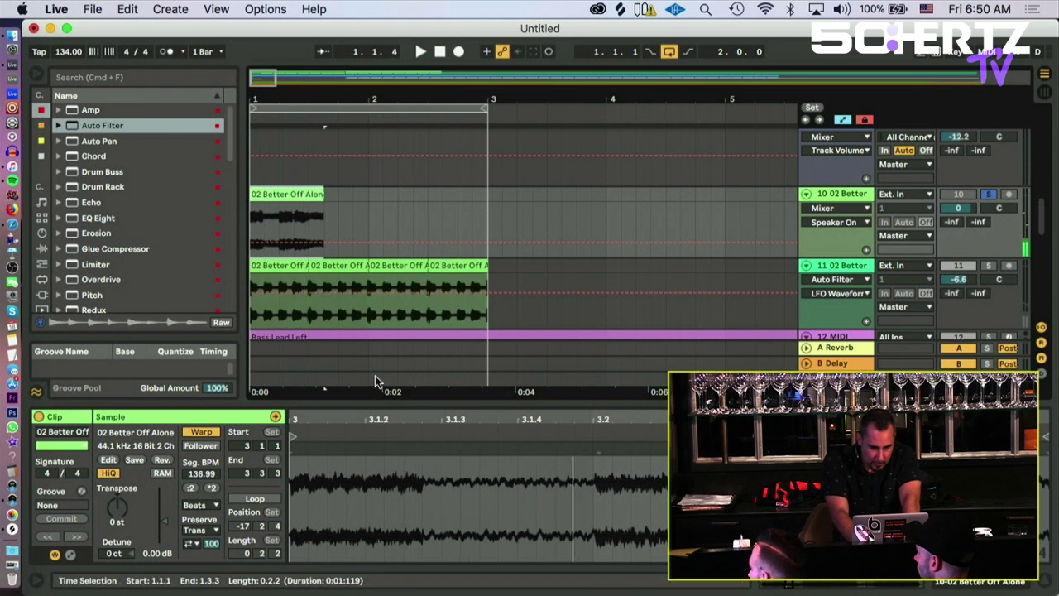
Step: Audition the pasted clip transposed down 5 and 4 semitones, and return its transposition to 0 st
drag(117, 511, 117, 525)
key(space)
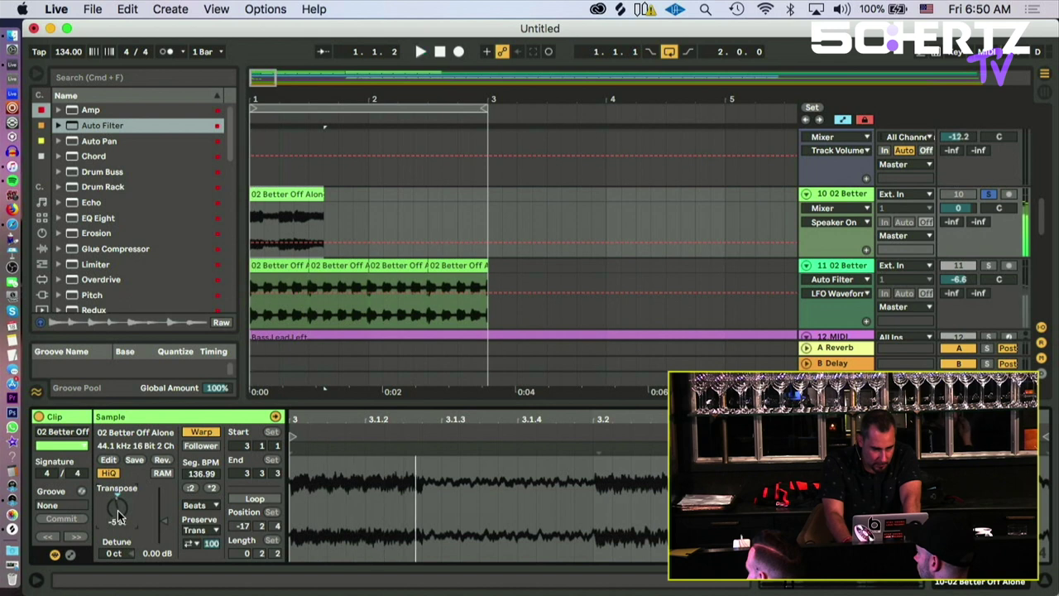
drag(118, 517, 118, 512)
key(Down)
key(Down)
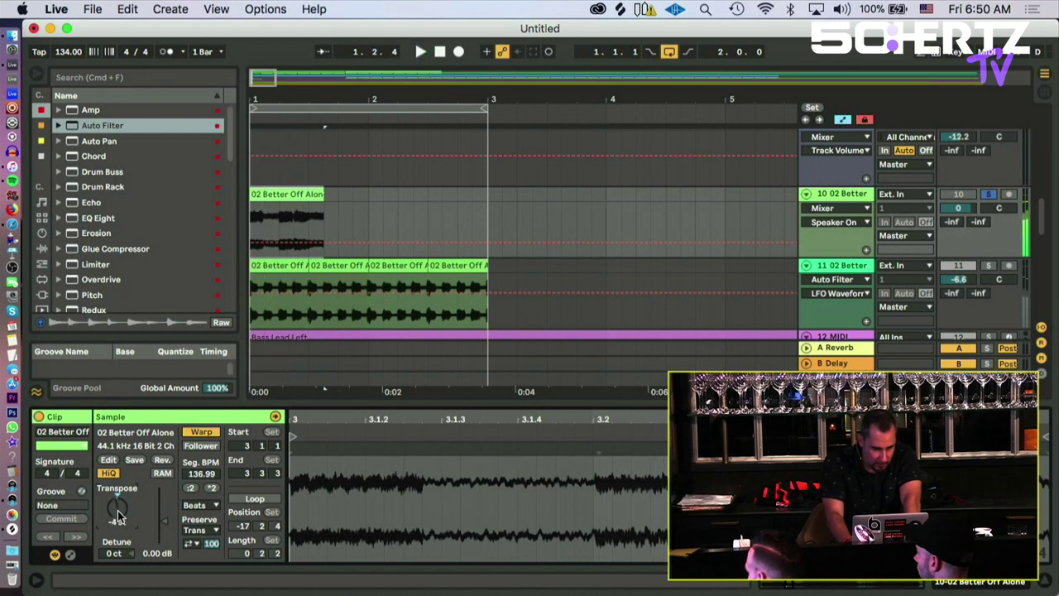
drag(118, 510, 118, 509)
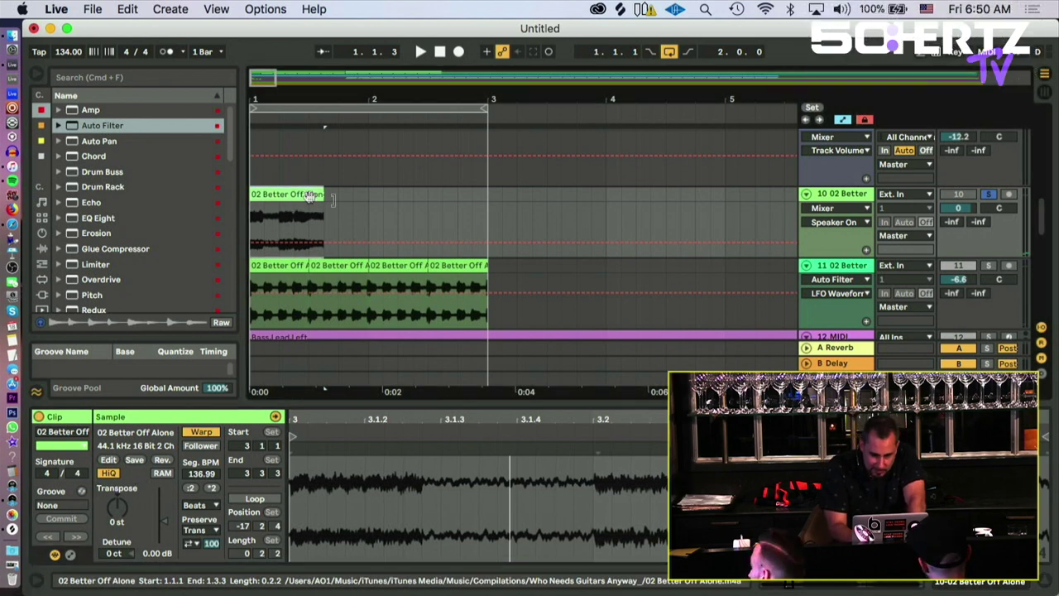
Step: Insert a new MIDI track directly below track 10
click(836, 194)
key(super+shift+t)
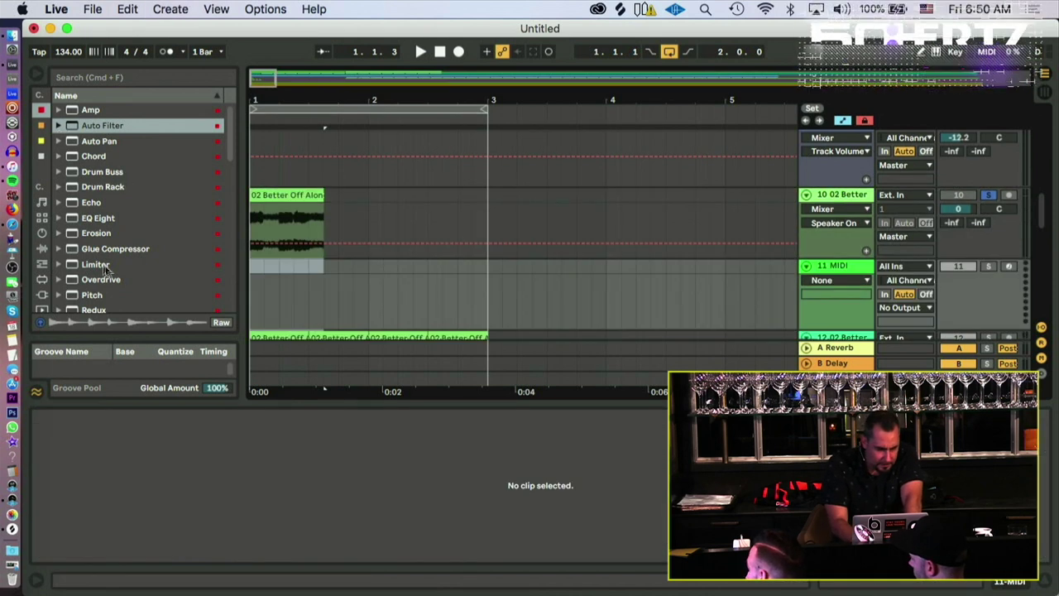
Step: Look through the favourites collection and the audio effects list for a device to play the sample
scroll(124, 268, down, 5)
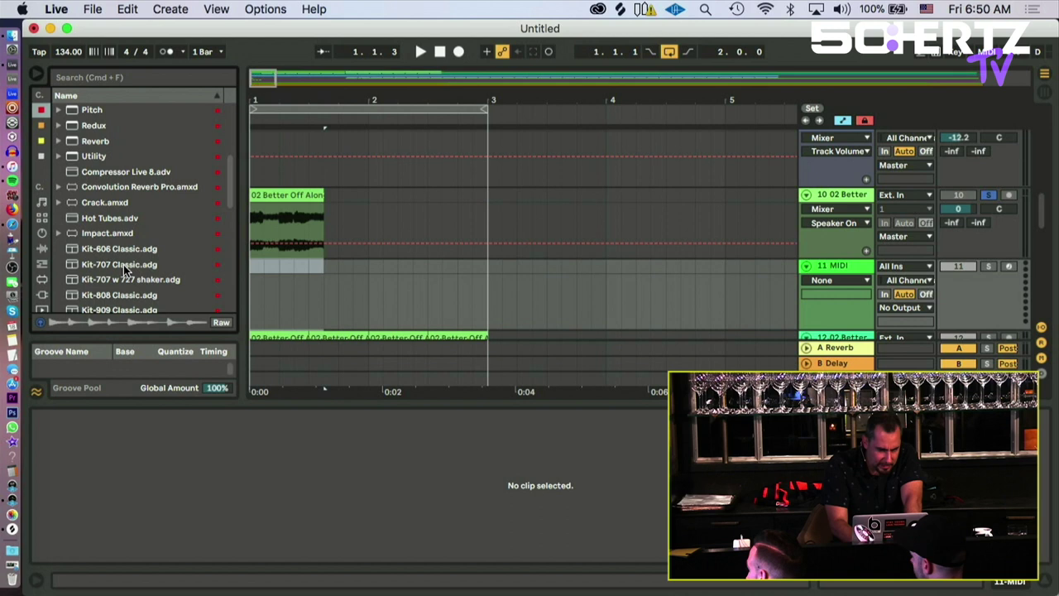
scroll(124, 269, down, 3)
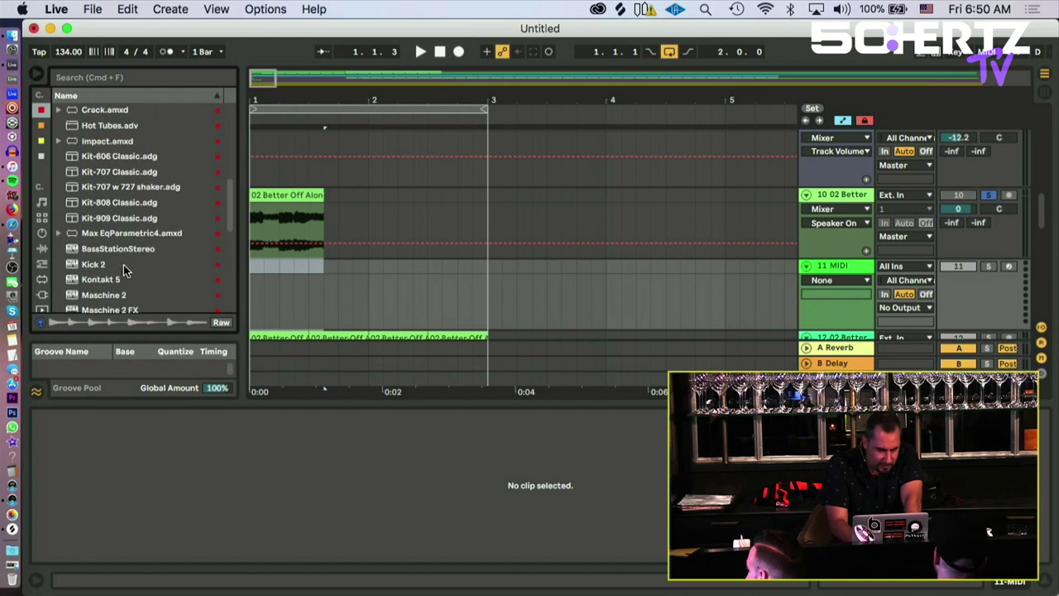
scroll(124, 269, down, 6)
scroll(125, 269, down, 5)
scroll(124, 269, up, 5)
scroll(125, 269, up, 15)
scroll(124, 269, down, 5)
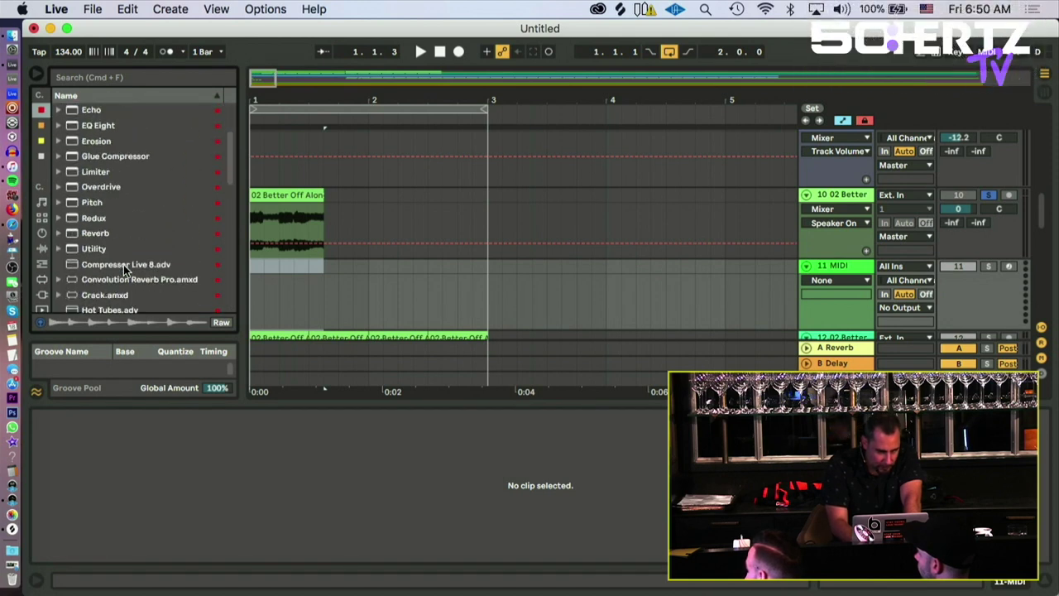
scroll(124, 269, up, 2)
click(41, 250)
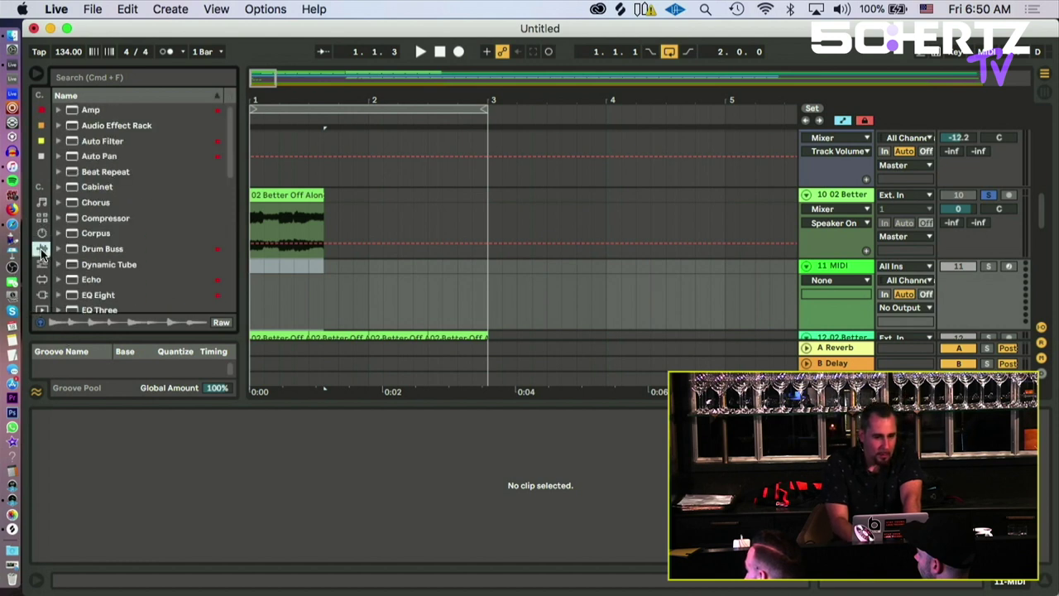
click(300, 200)
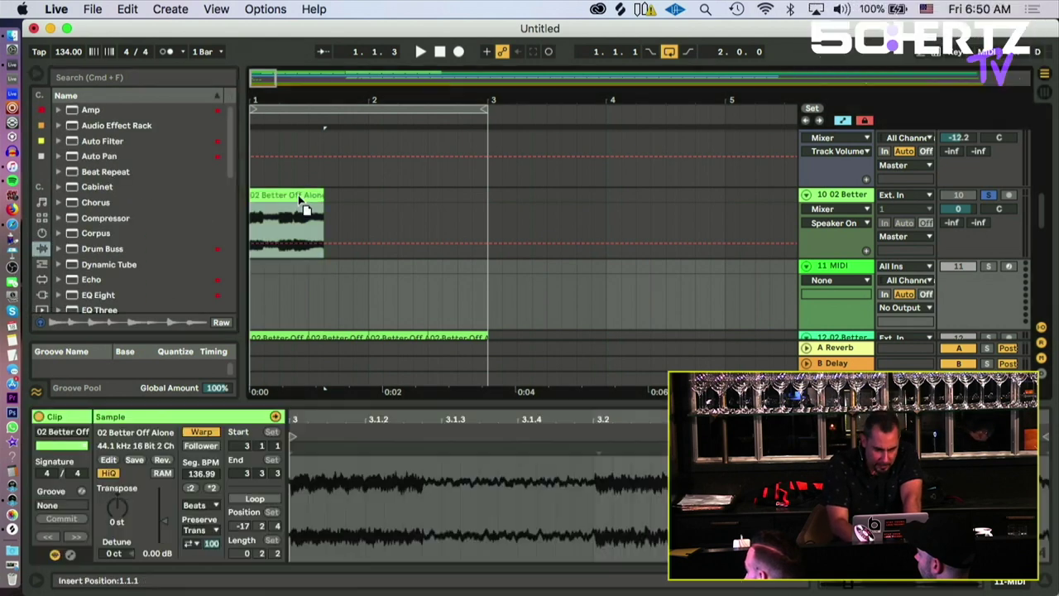
drag(313, 231, 283, 223)
scroll(93, 236, down, 10)
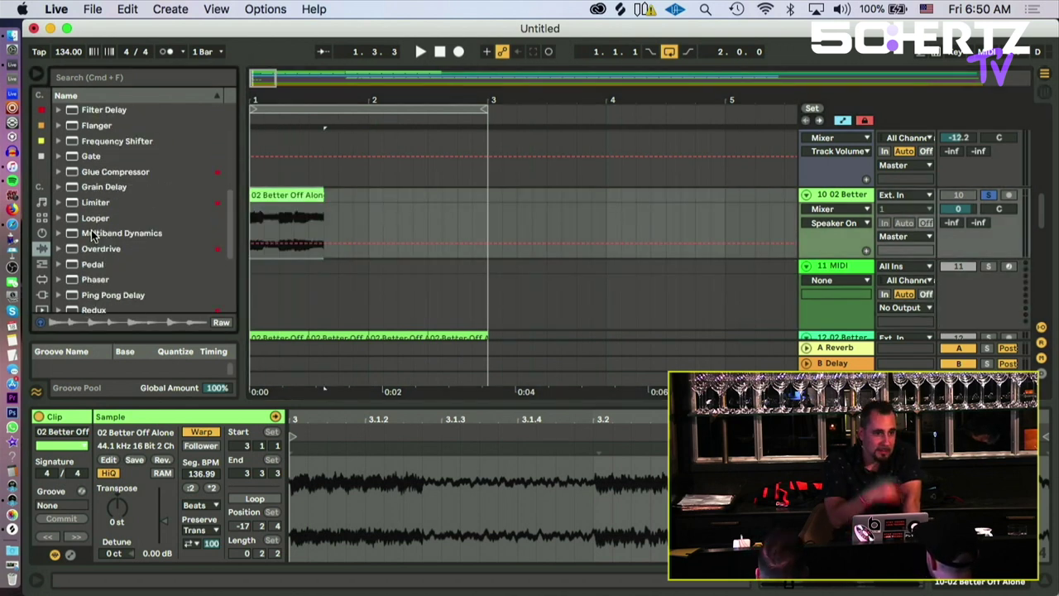
scroll(92, 236, down, 4)
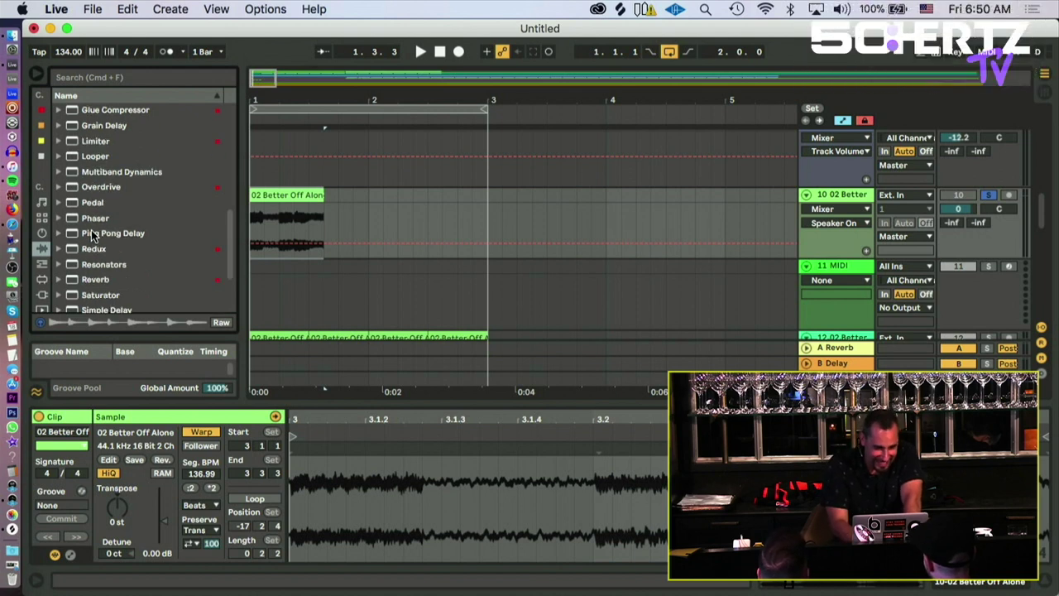
scroll(92, 236, down, 1)
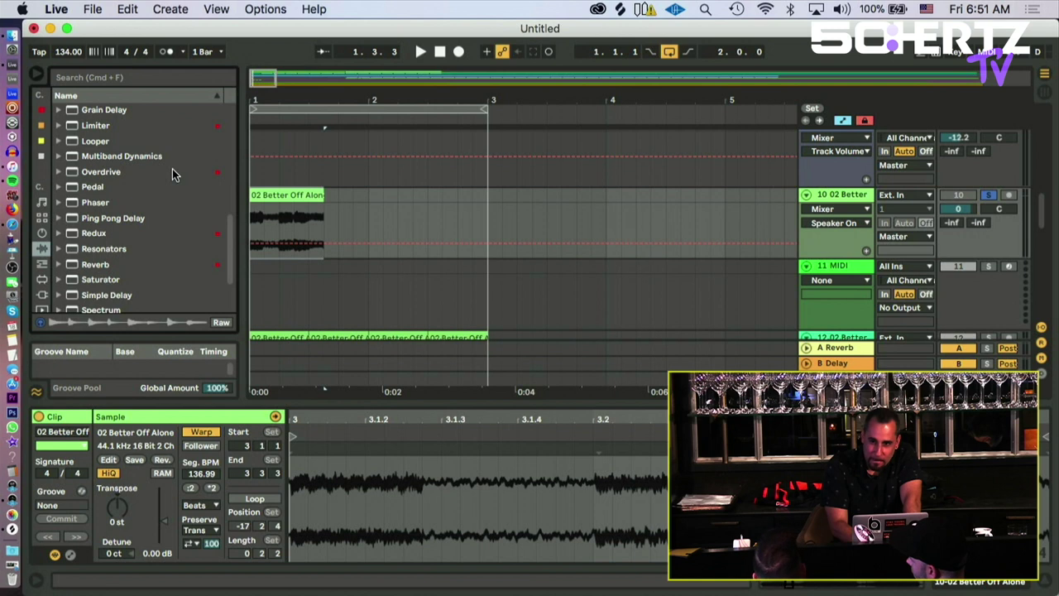
Step: Try moving the short track 10 clip onto the new MIDI track, and undo each move
drag(288, 190, 351, 289)
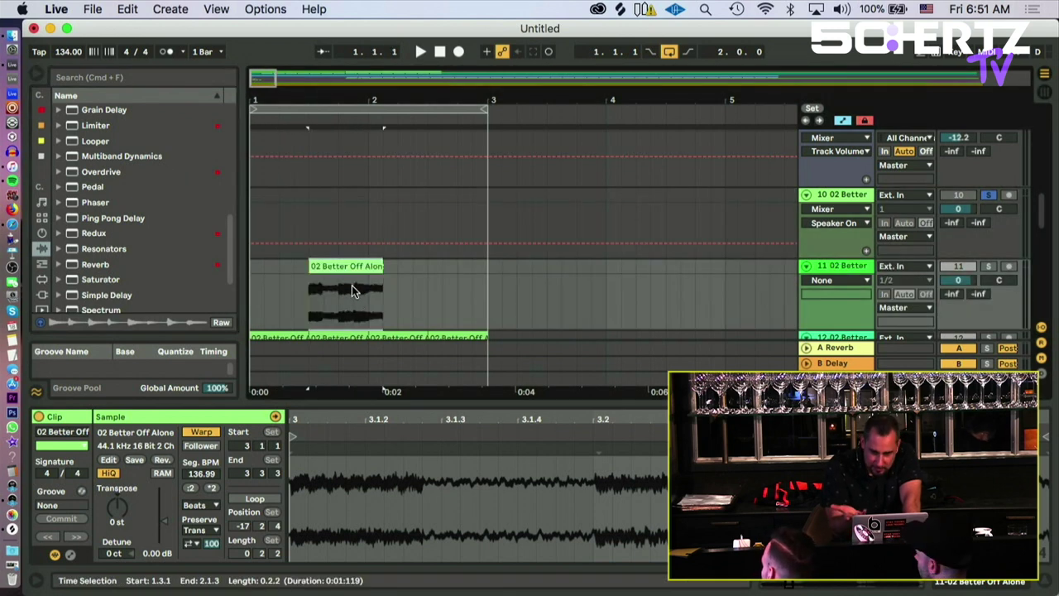
key(super+z)
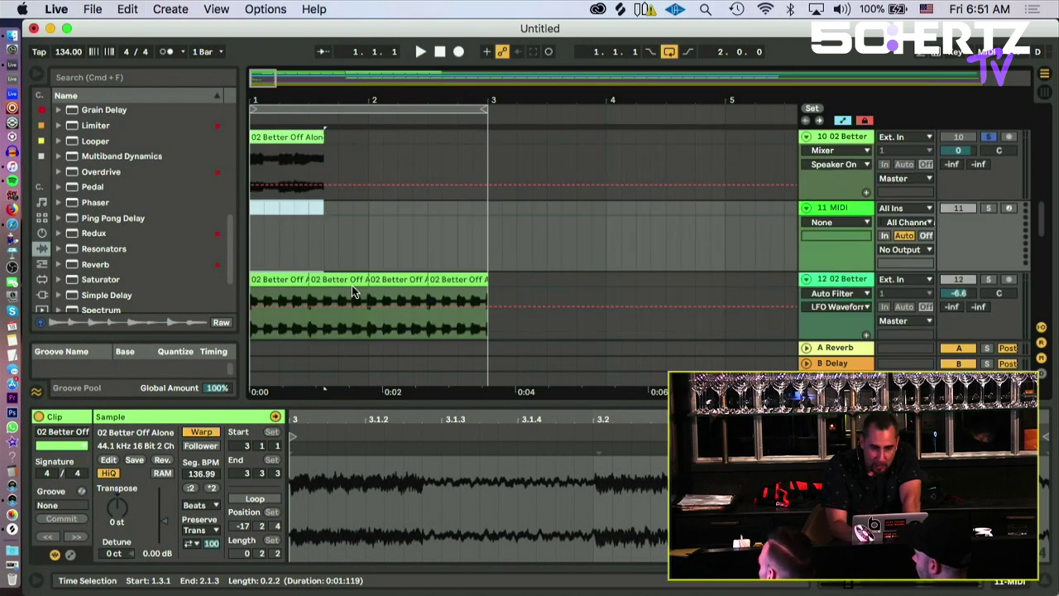
drag(276, 137, 328, 209)
key(super+z)
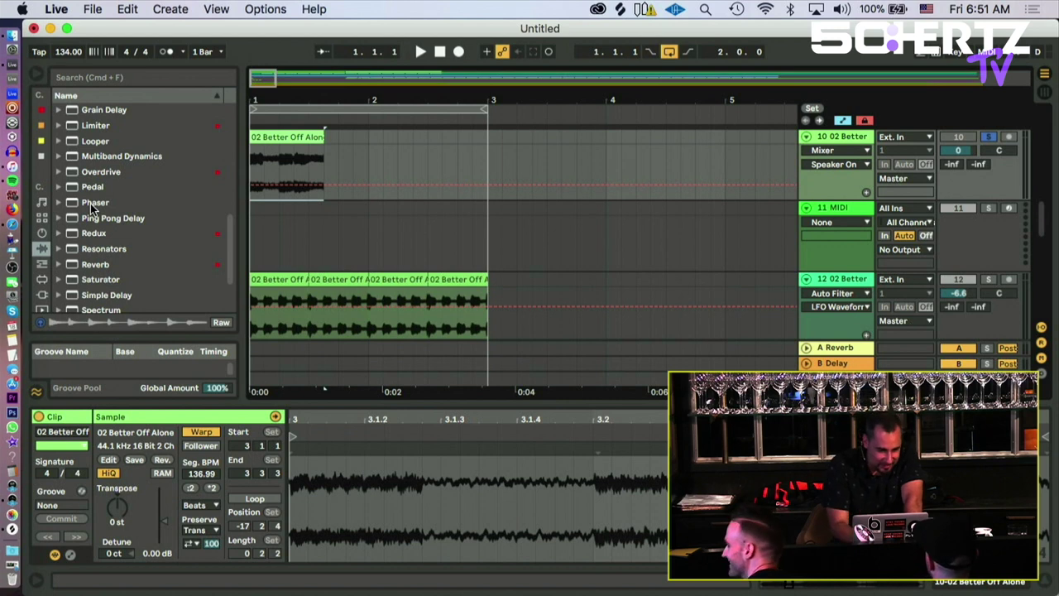
Step: Find Simpler among the instruments and load it onto the MIDI track 11
scroll(92, 209, down, 3)
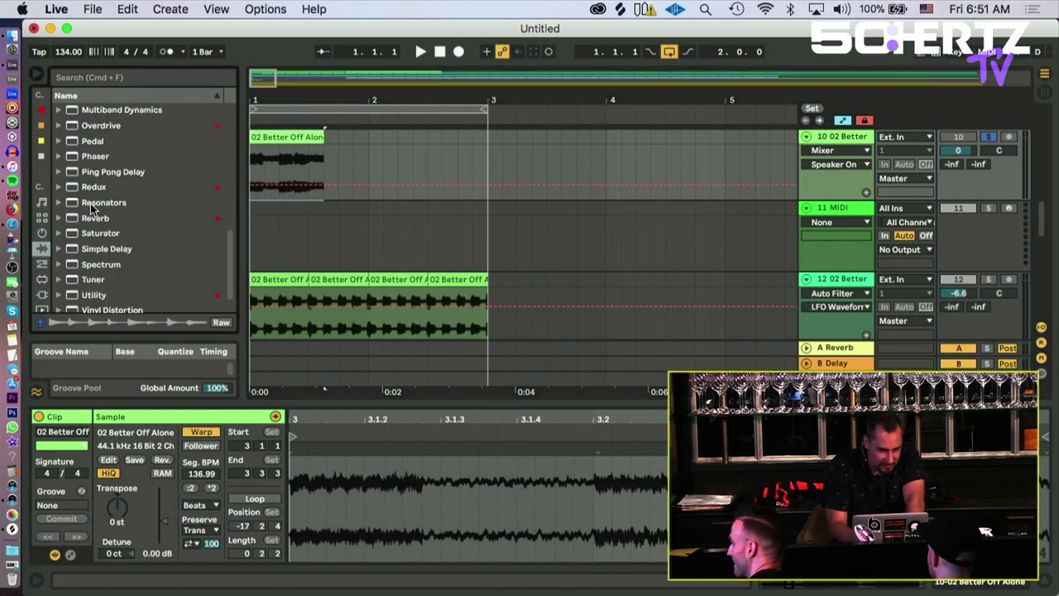
scroll(92, 209, down, 1)
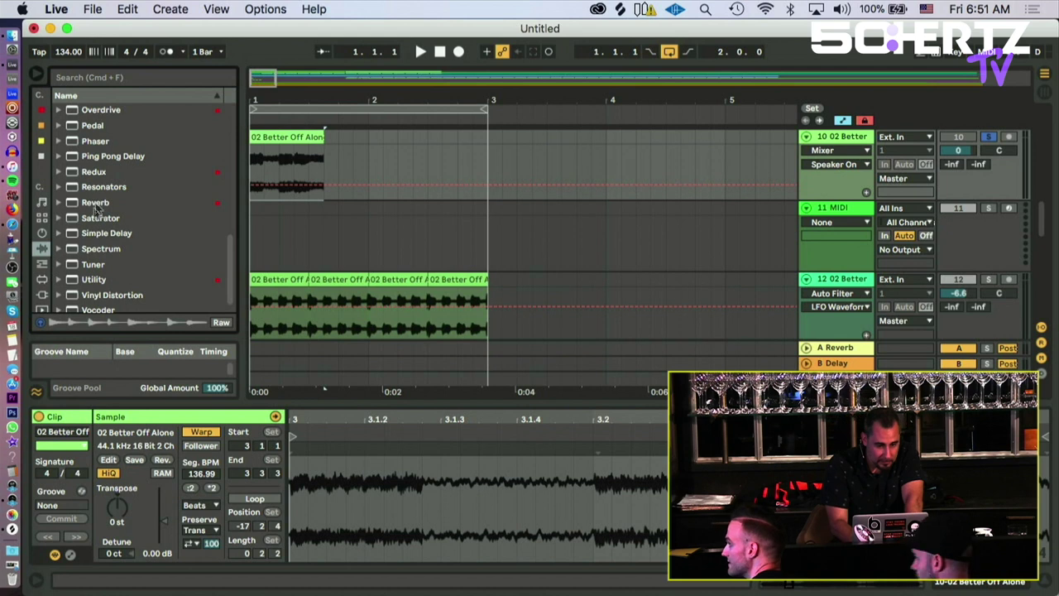
scroll(91, 212, up, 10)
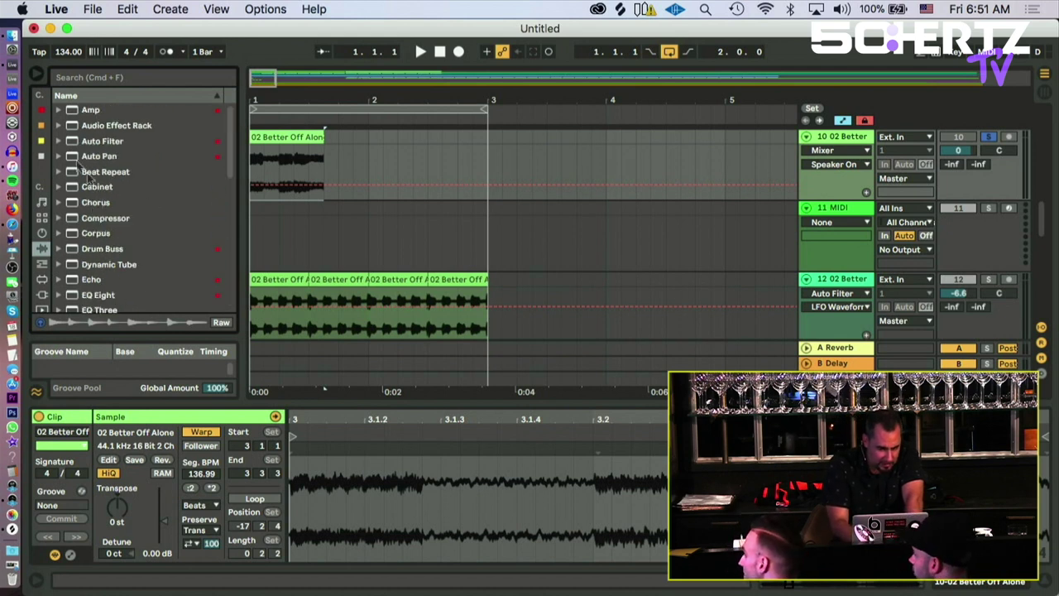
click(42, 232)
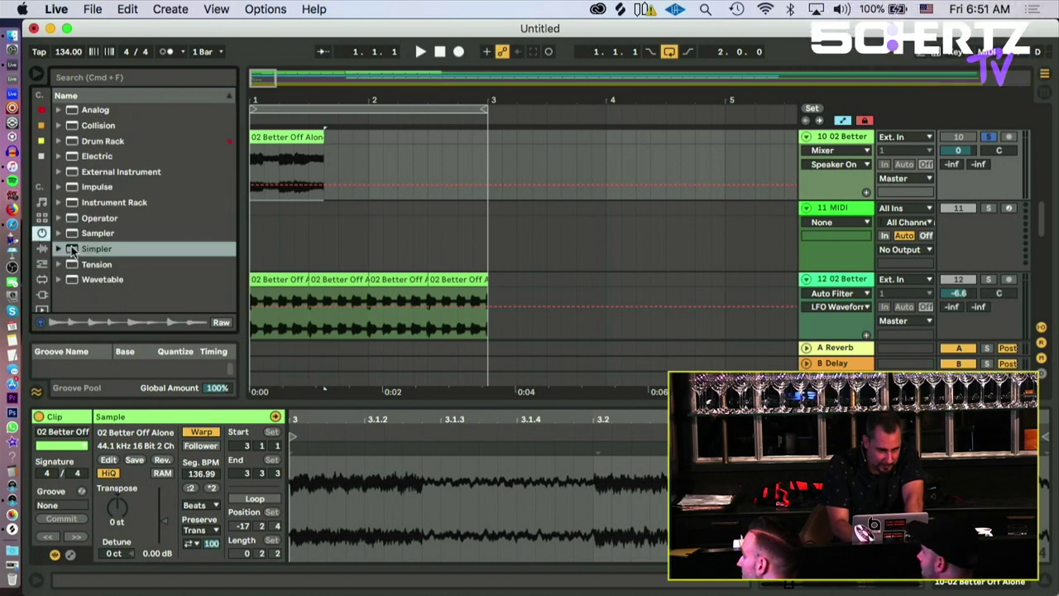
click(72, 249)
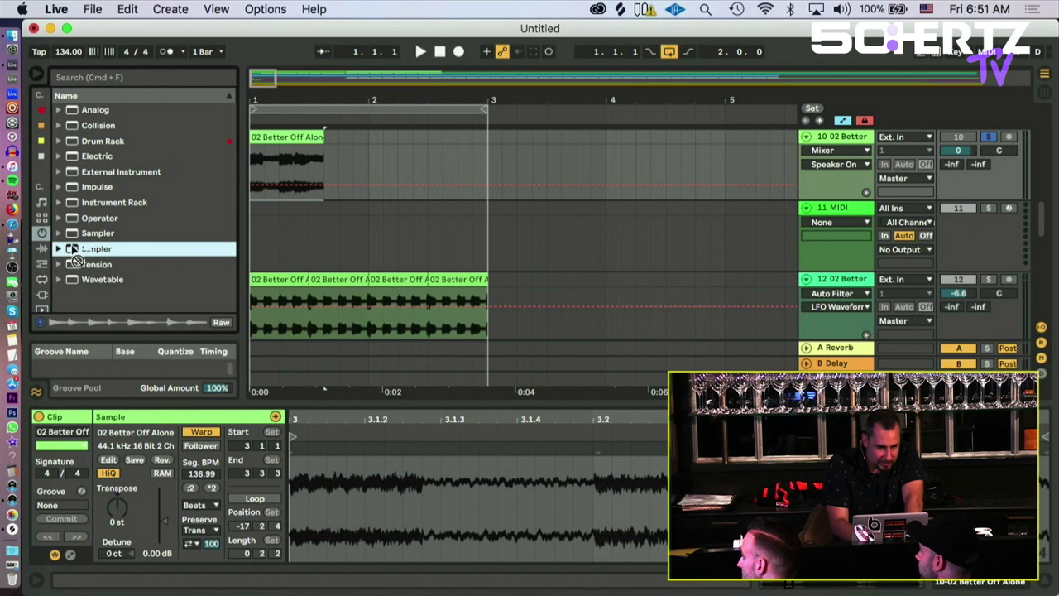
drag(344, 214, 361, 216)
Step: Load the short 02 Better Off Alone clip from track 10 into Simpler as its sample
drag(283, 135, 265, 467)
drag(147, 461, 165, 563)
drag(266, 496, 394, 491)
drag(347, 465, 348, 496)
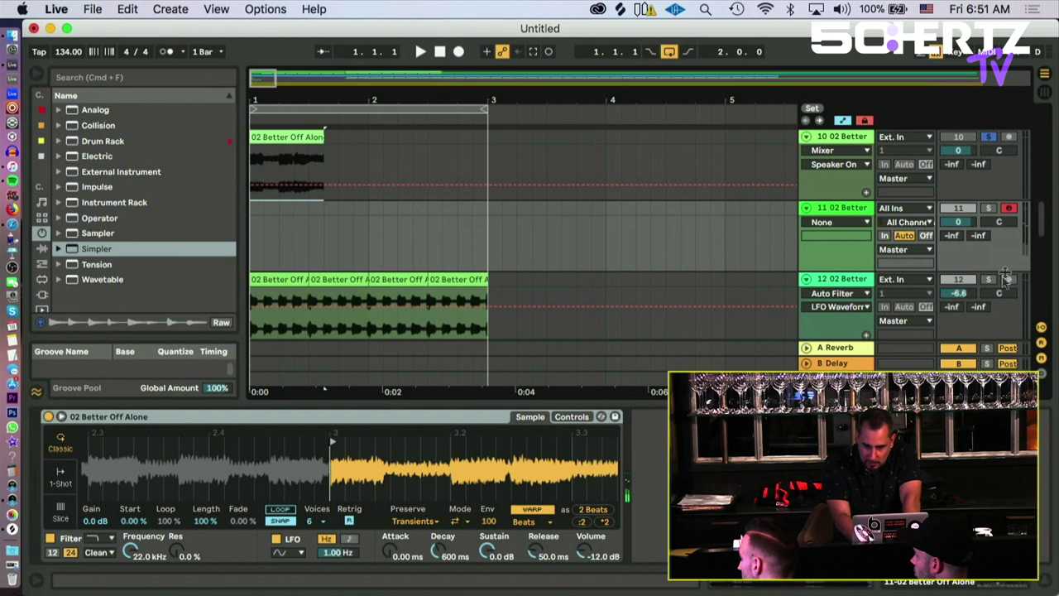
Step: Solo track 11 instead of track 10 and arm it for playing the Simpler
click(1001, 277)
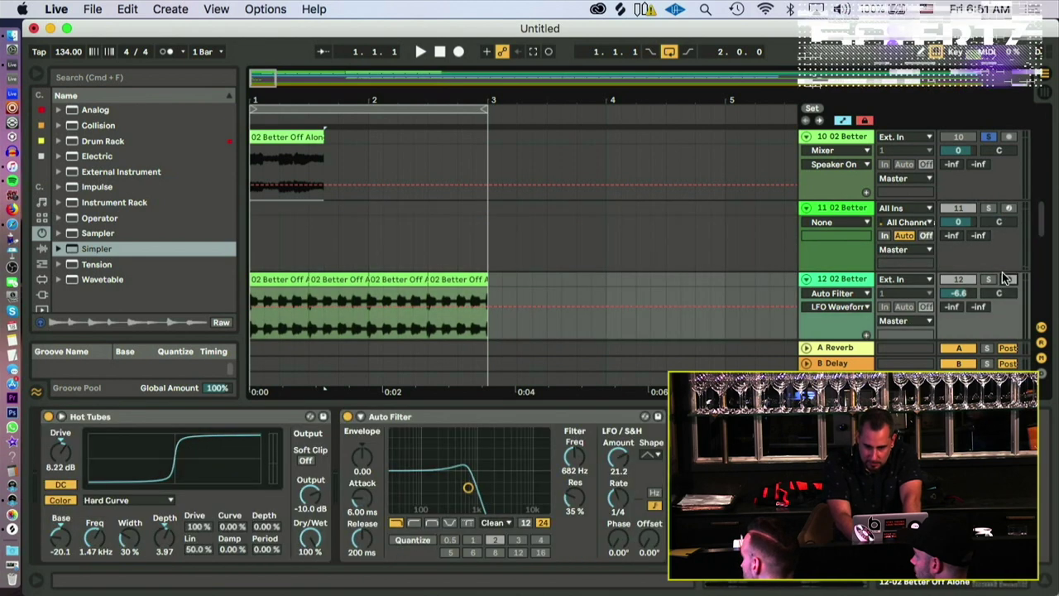
click(1008, 209)
click(999, 218)
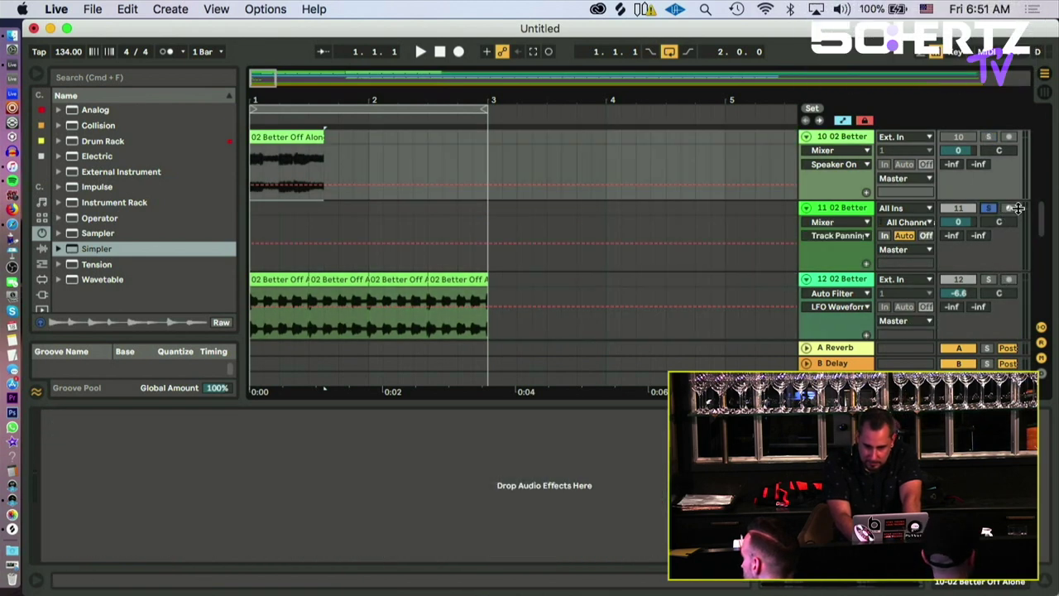
click(1011, 208)
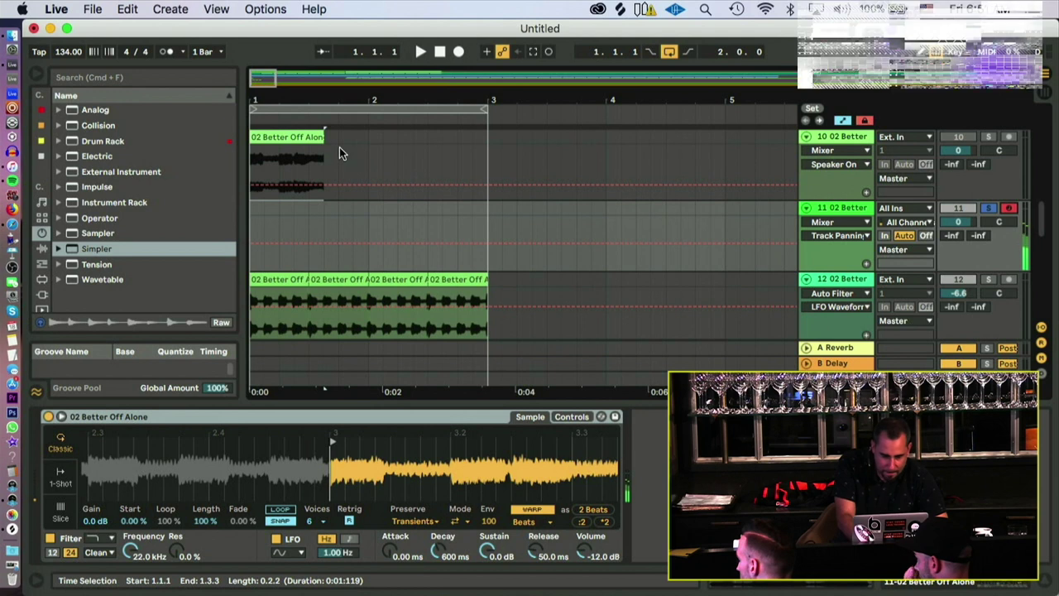
Step: Take track 11 off solo and play the arrangement from bar 1 with all tracks audible
drag(255, 99, 255, 227)
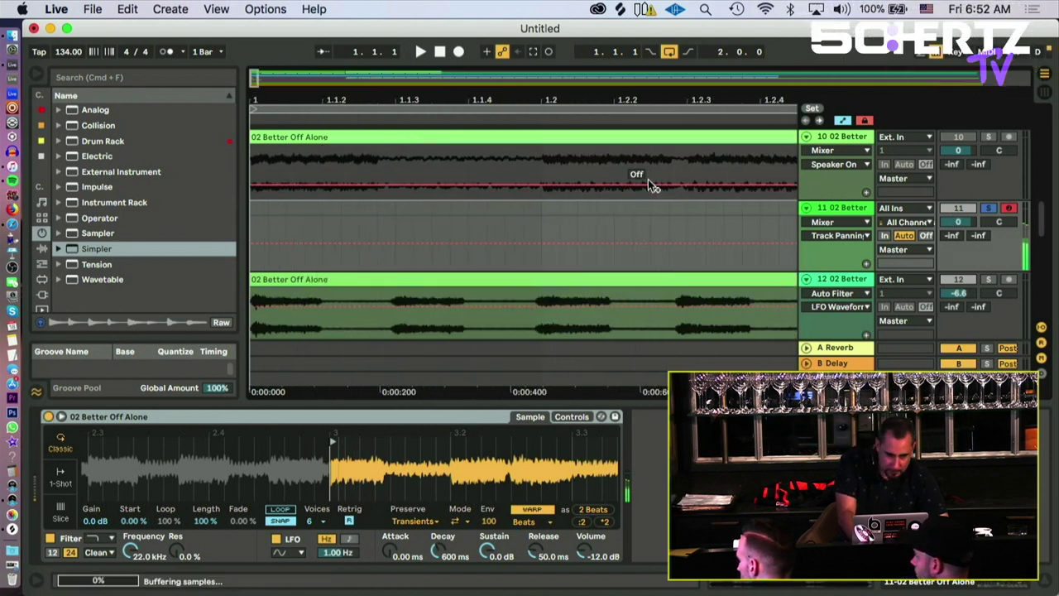
click(440, 52)
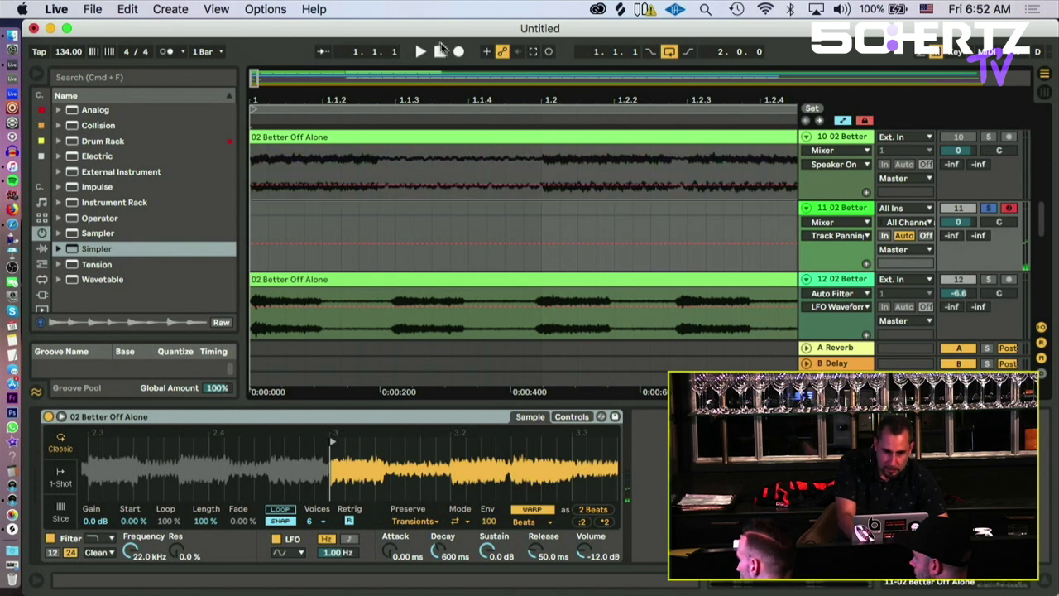
key(space)
key(space)
click(989, 208)
key(space)
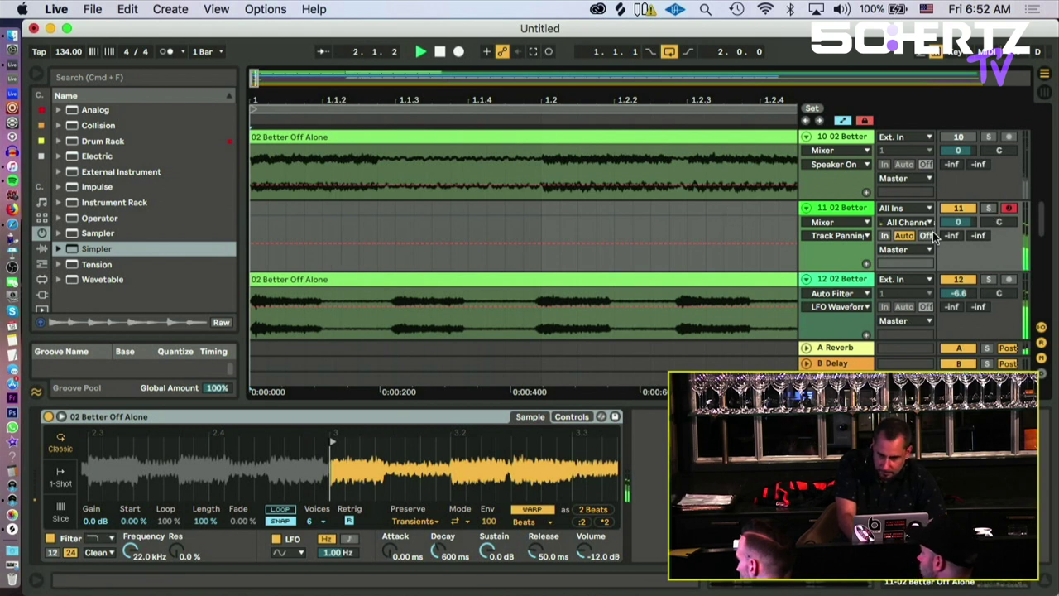
Step: Set track 11's volume to 1.8 dB and record a short MIDI clip of the Simpler from bar 1
drag(956, 222, 953, 223)
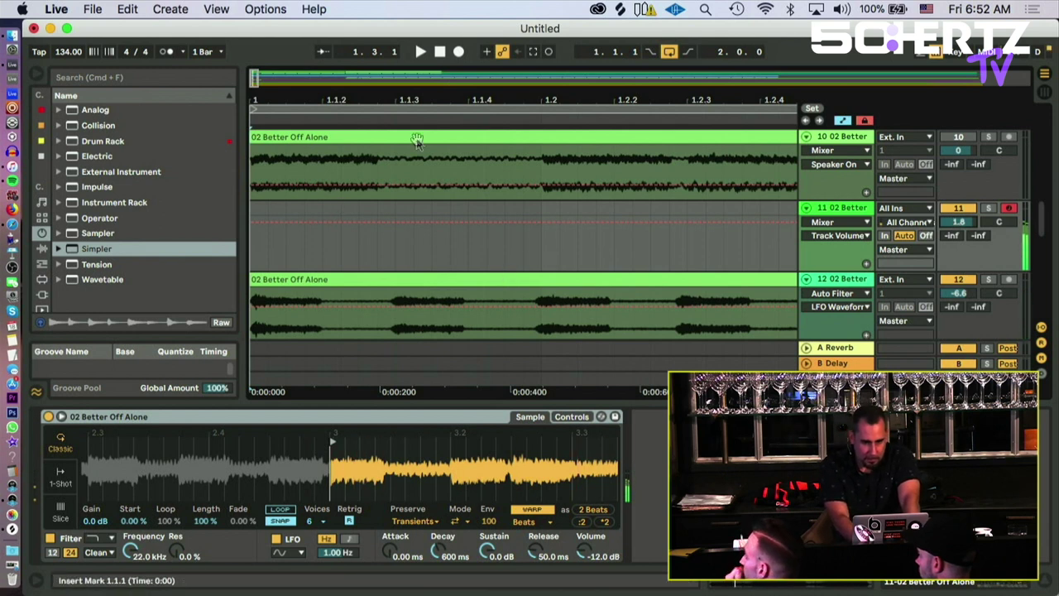
click(457, 52)
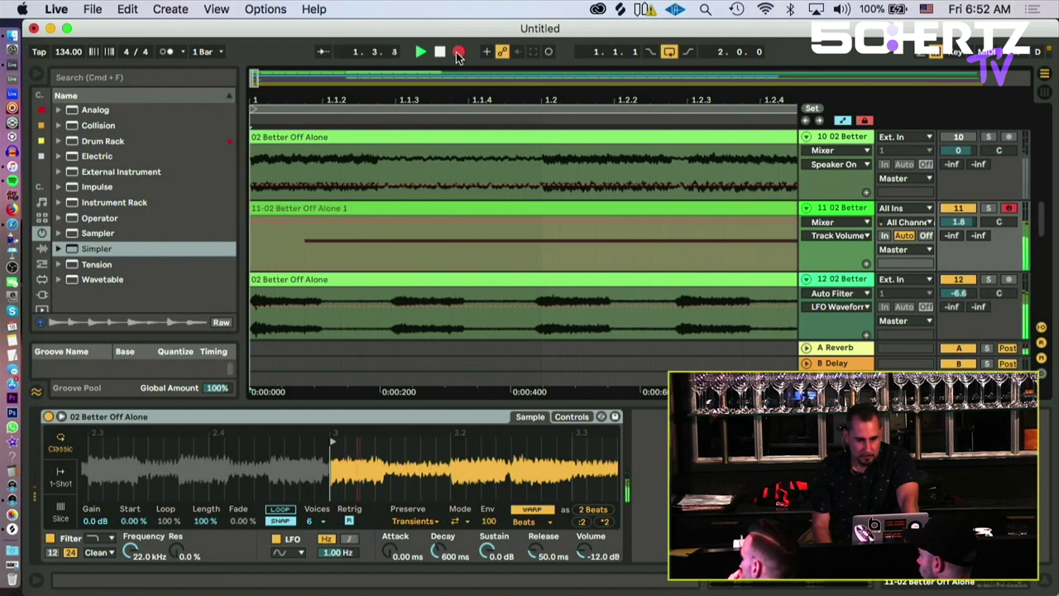
click(458, 52)
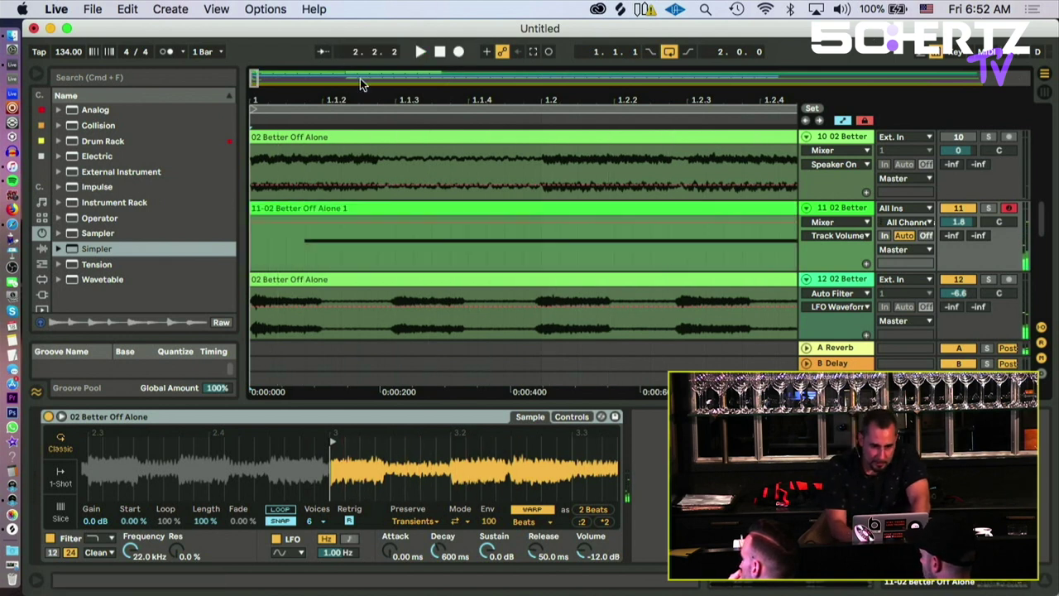
Step: Open the recorded MIDI clip on track 11, align its first C3 note to 1.1.1 and delete all the other notes
drag(361, 100, 361, 46)
double_click(355, 208)
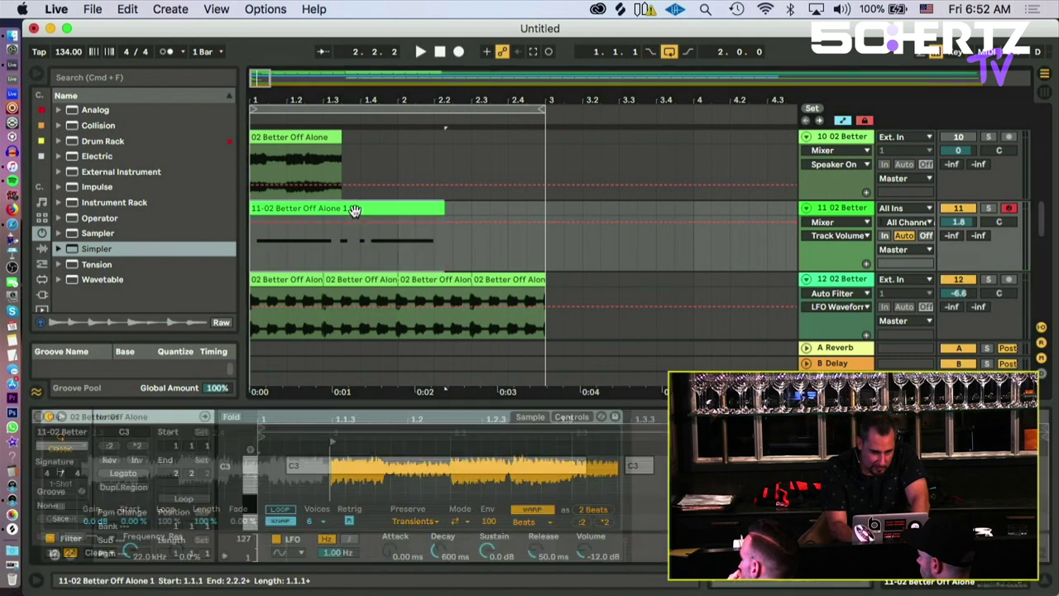
drag(398, 470, 382, 472)
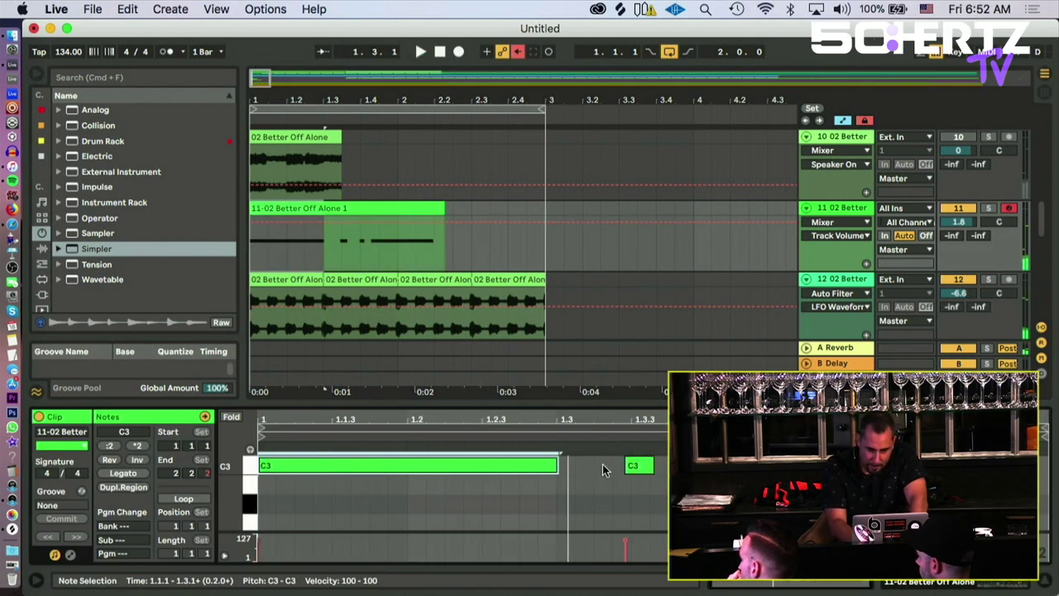
drag(612, 460, 1013, 476)
key(Delete)
key(space)
key(space)
Step: Duplicate the long C3 note to start at 1.3.1 and play the arrangement to hear both notes
click(447, 449)
drag(430, 466, 729, 497)
key(space)
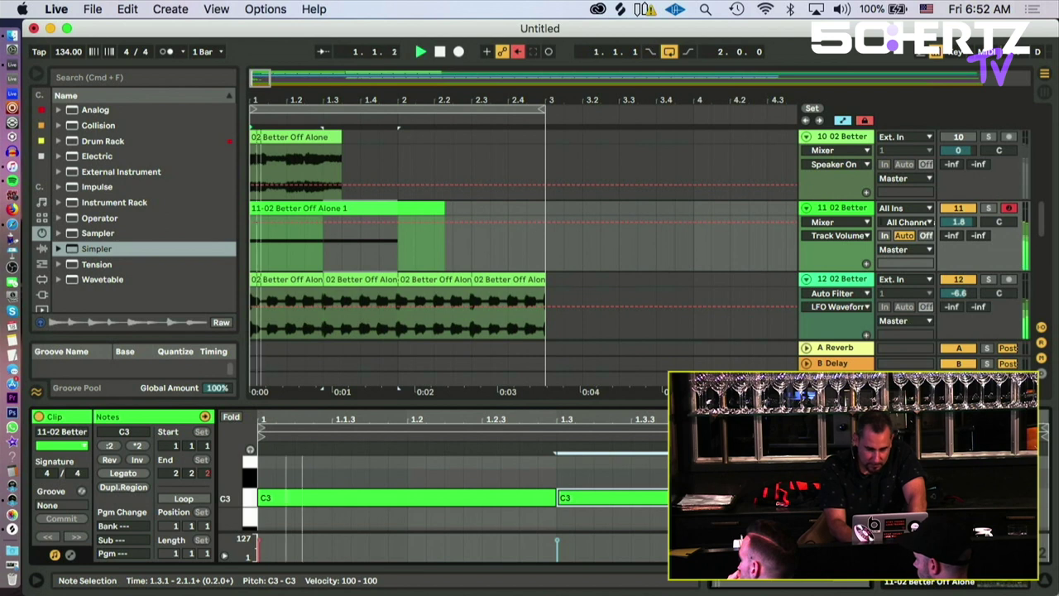
key(space)
key(space)
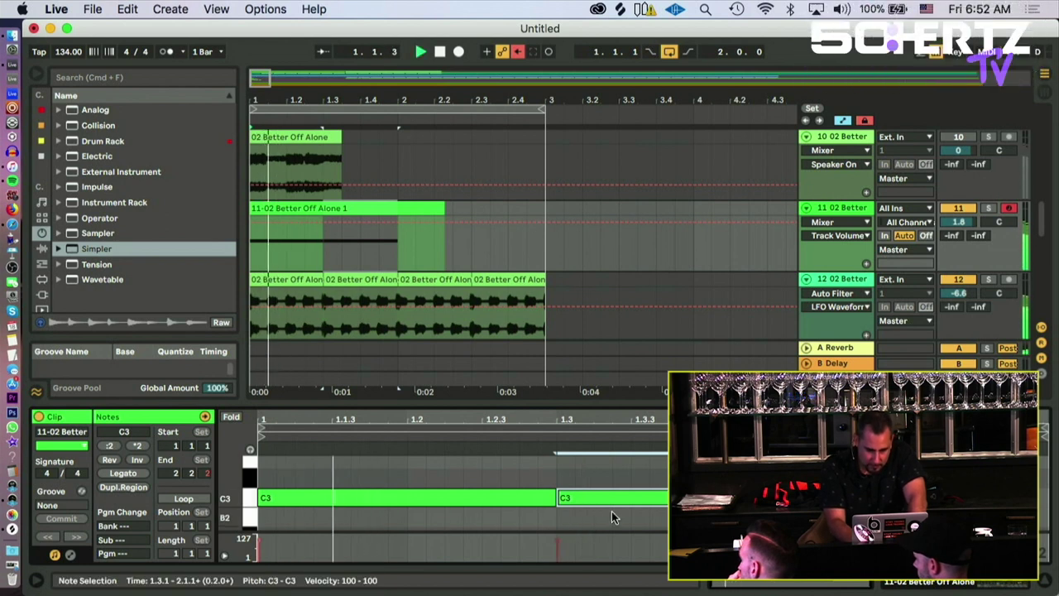
click(579, 502)
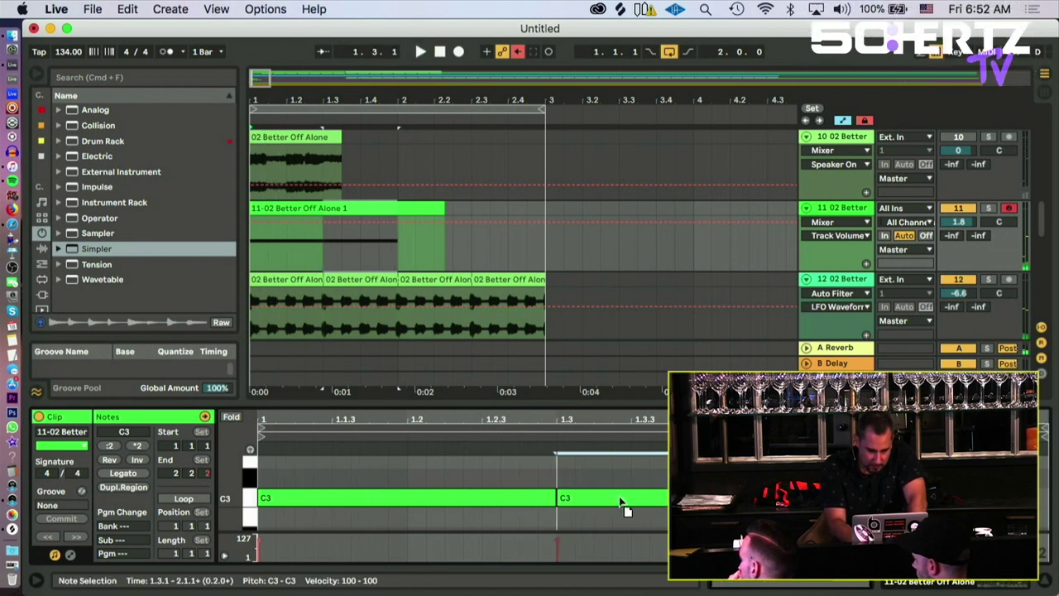
Step: Shift the second C3 note to 1.3.4 during playback and shorten it to about half a beat
key(space)
key(Right)
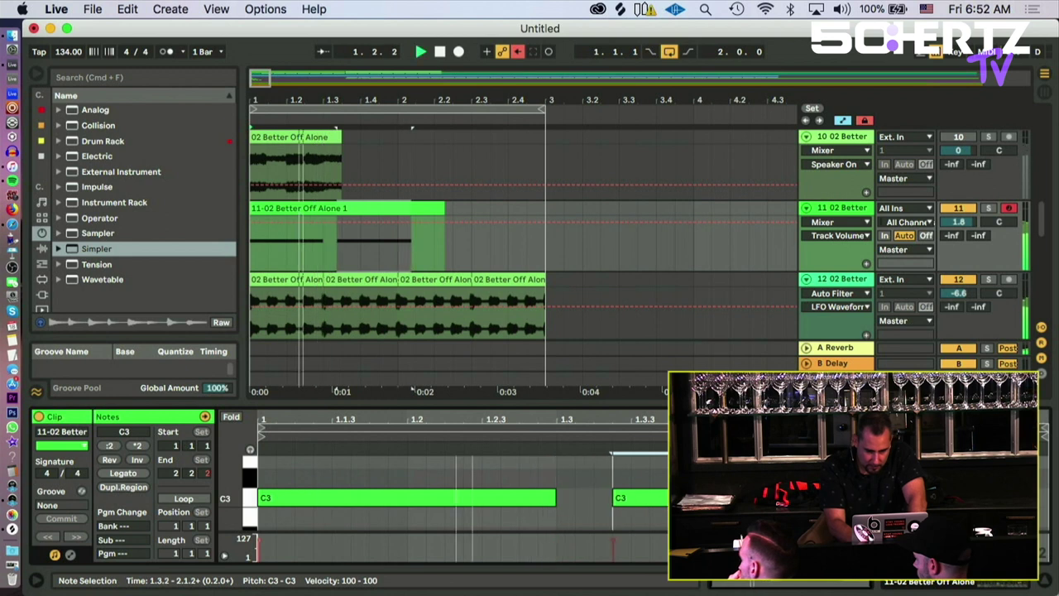
key(Right)
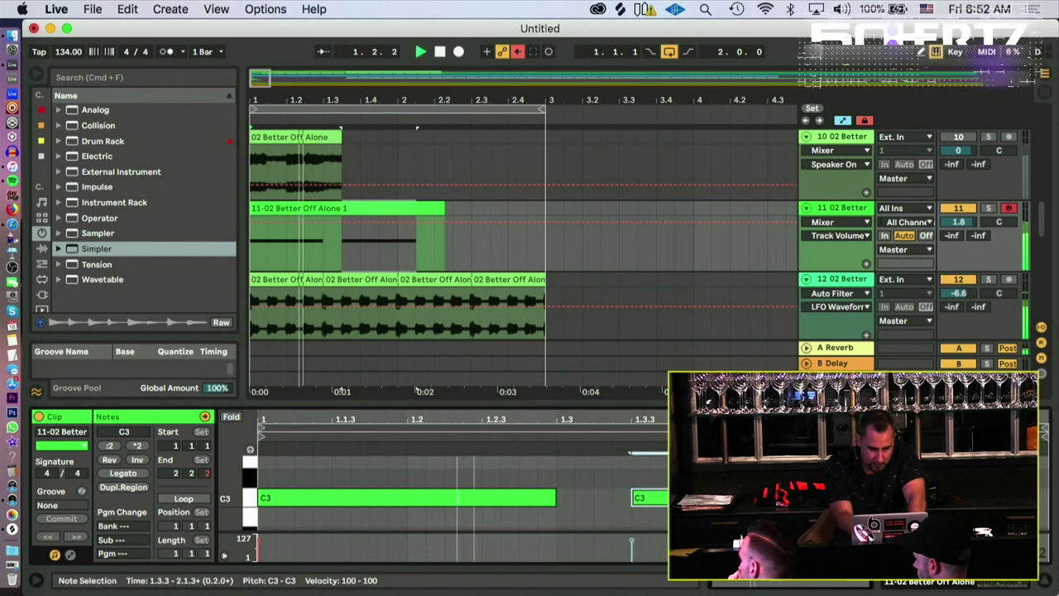
key(Right)
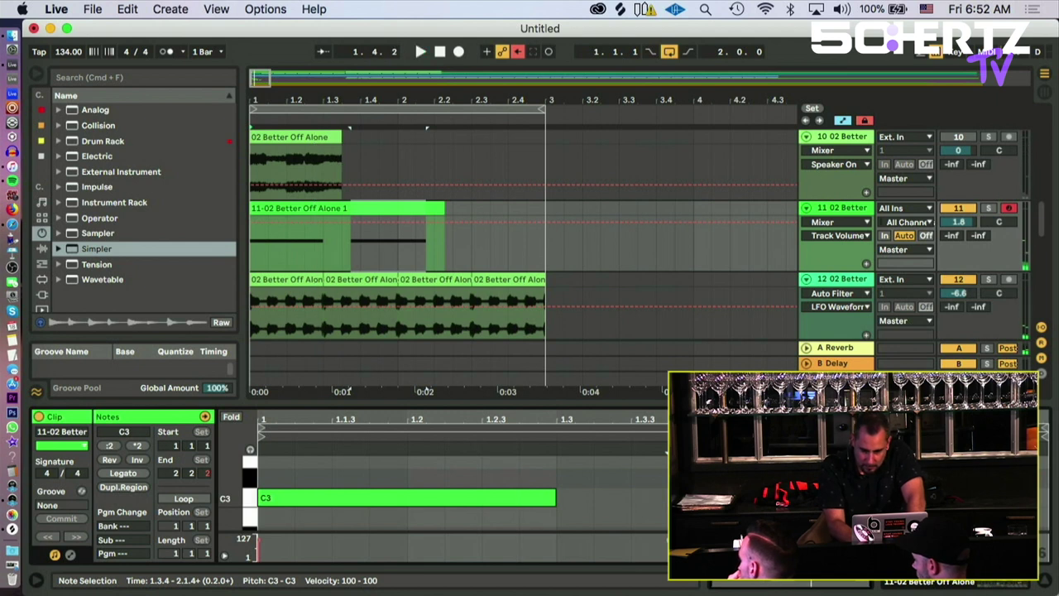
key(shift+Left)
key(shift+Left)
key(shift+Left)
key(shift+Left)
key(shift+Left)
key(shift+Left)
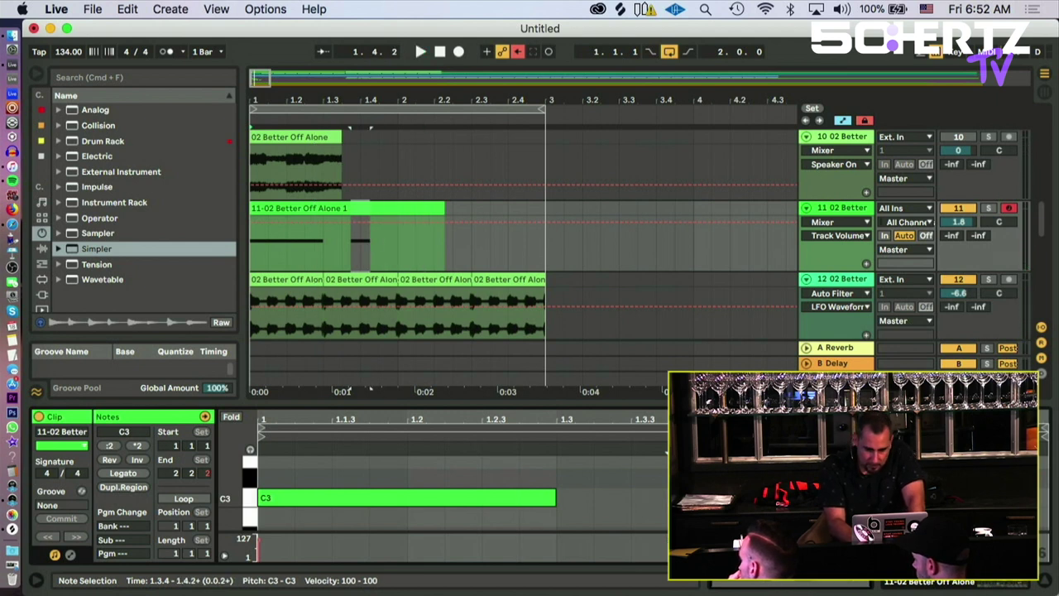
Step: Move the shortened C3 note back to 1.3.2 and trim the first C3 note to end just before 1.3.1
drag(707, 498, 604, 498)
key(super+space)
key(Escape)
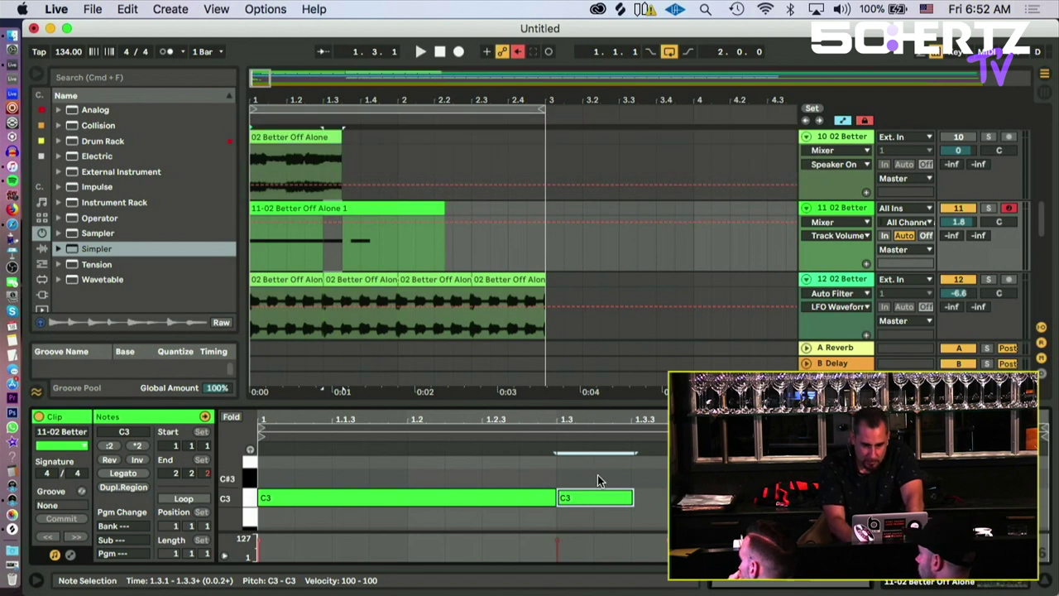
key(space)
drag(607, 501, 639, 509)
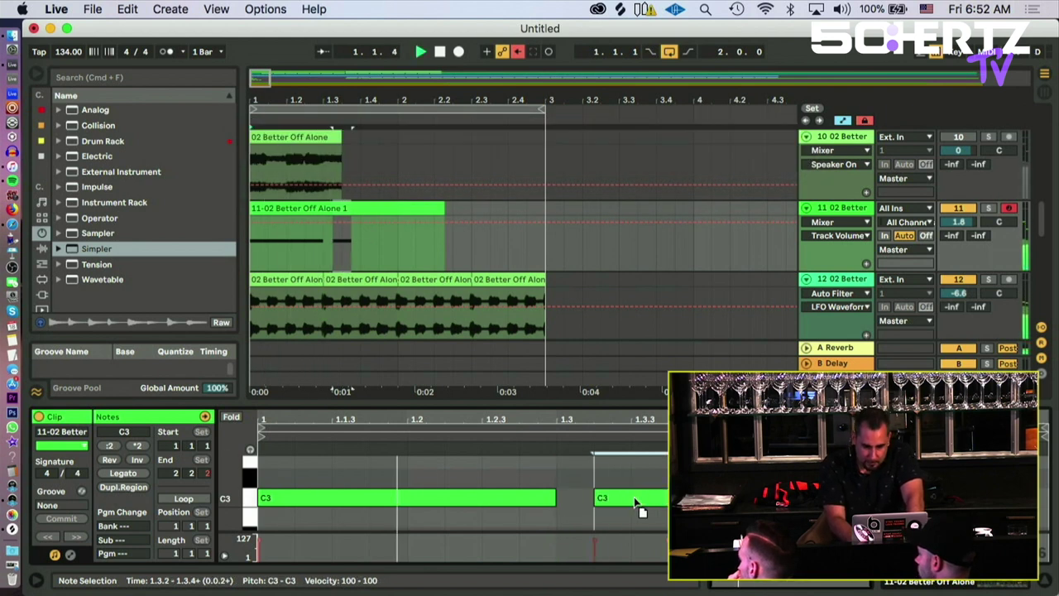
click(554, 500)
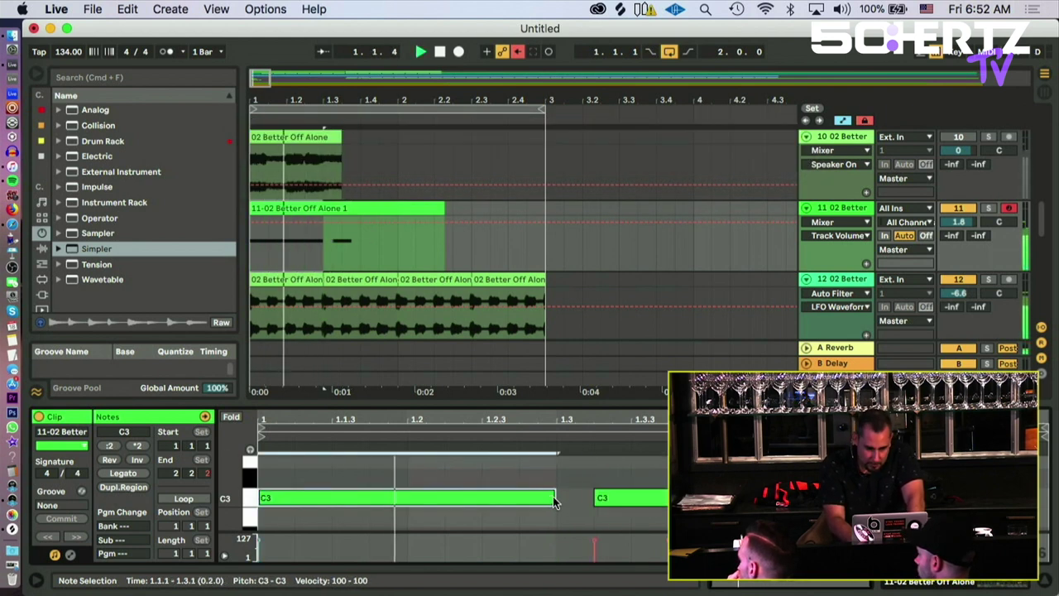
drag(554, 500, 645, 509)
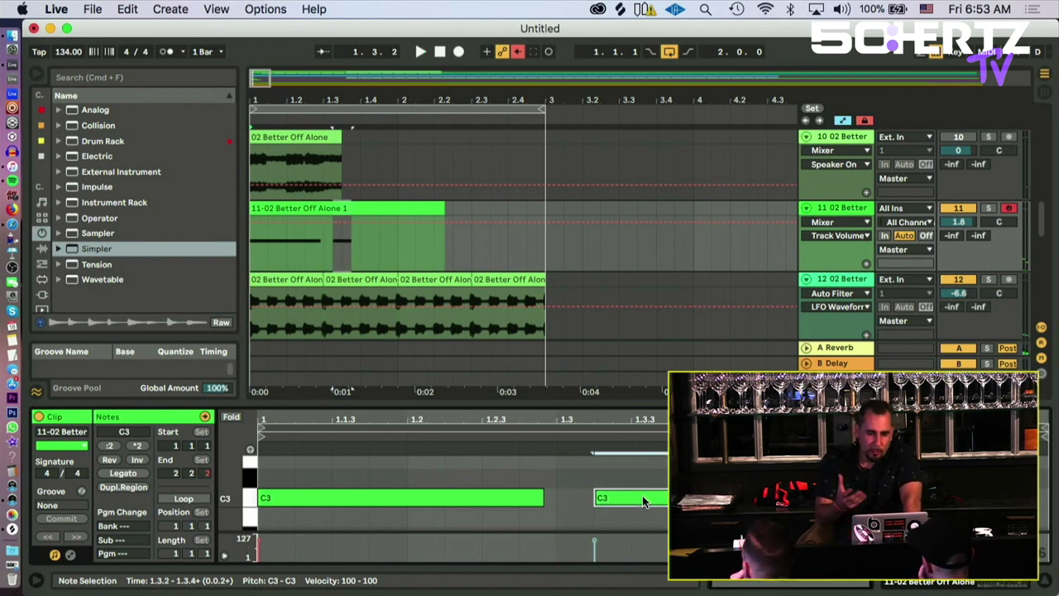
Step: Move the second C3 note to 1.3.3 while playing the arrangement
click(562, 184)
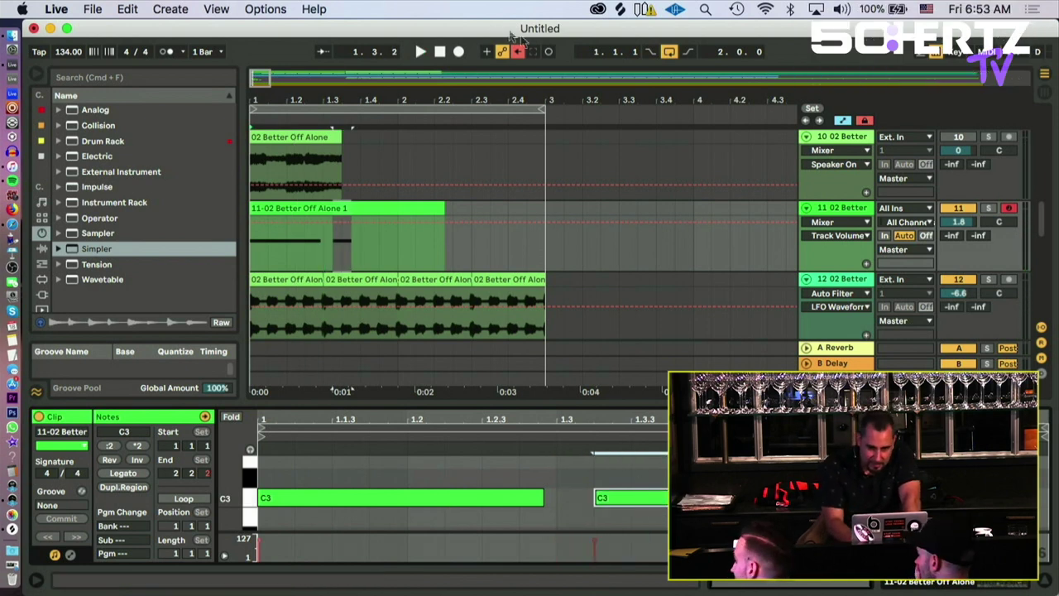
key(space)
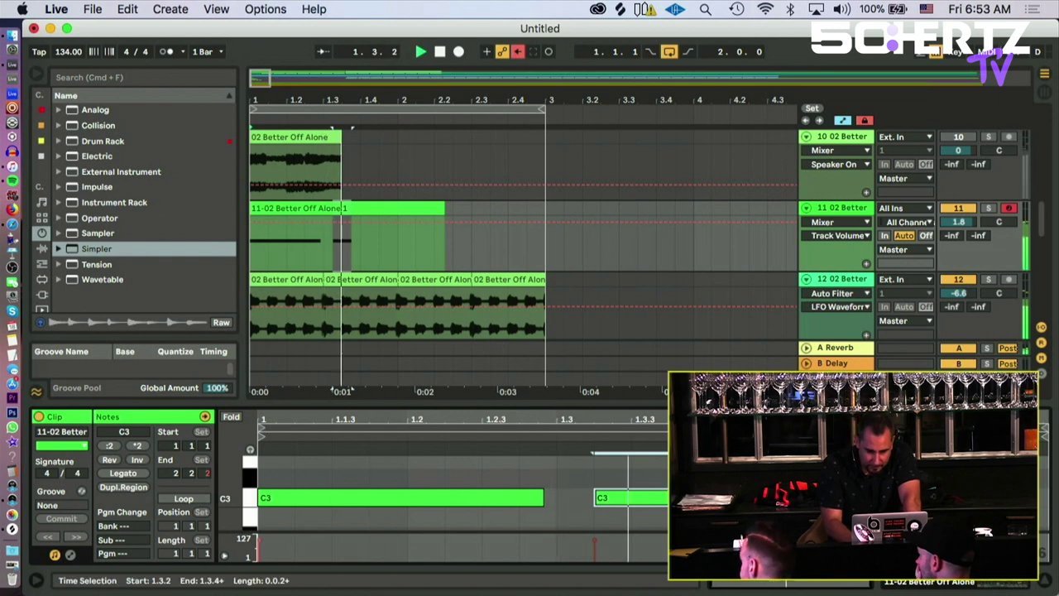
click(606, 502)
drag(608, 509, 645, 509)
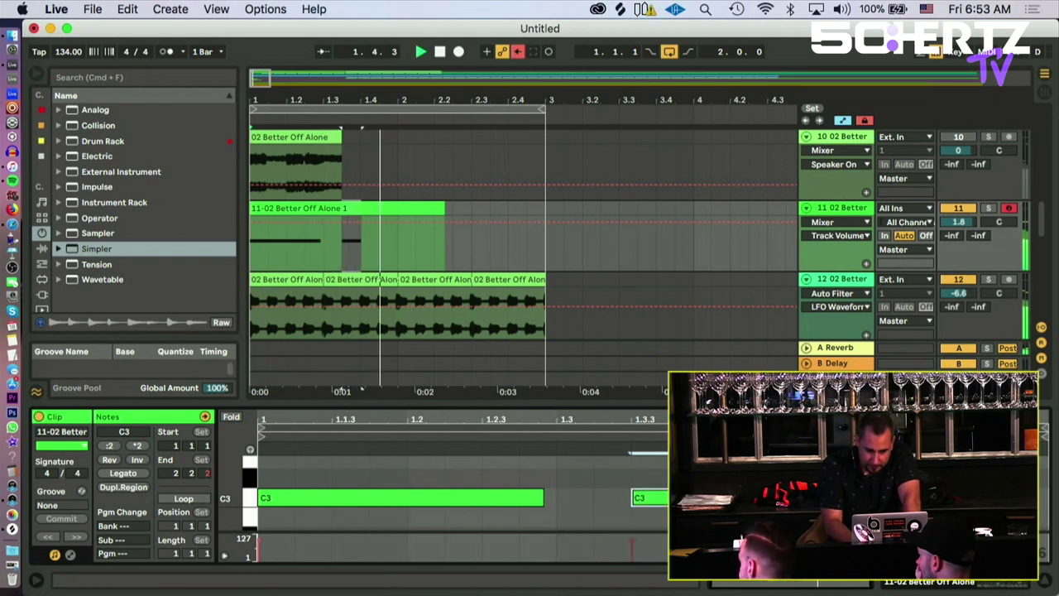
key(space)
key(space)
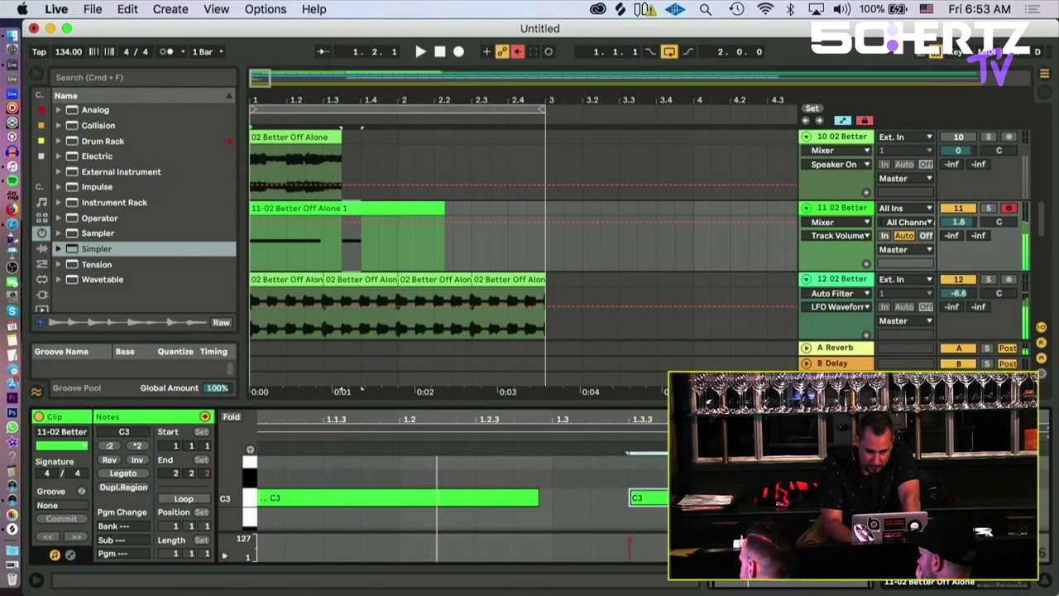
Step: Shorten the first C3 note to a stab of less than a sixteenth at 1.1.1 and audition it
key(space)
key(space)
drag(541, 498, 281, 510)
key(space)
key(space)
key(space)
key(space)
key(space)
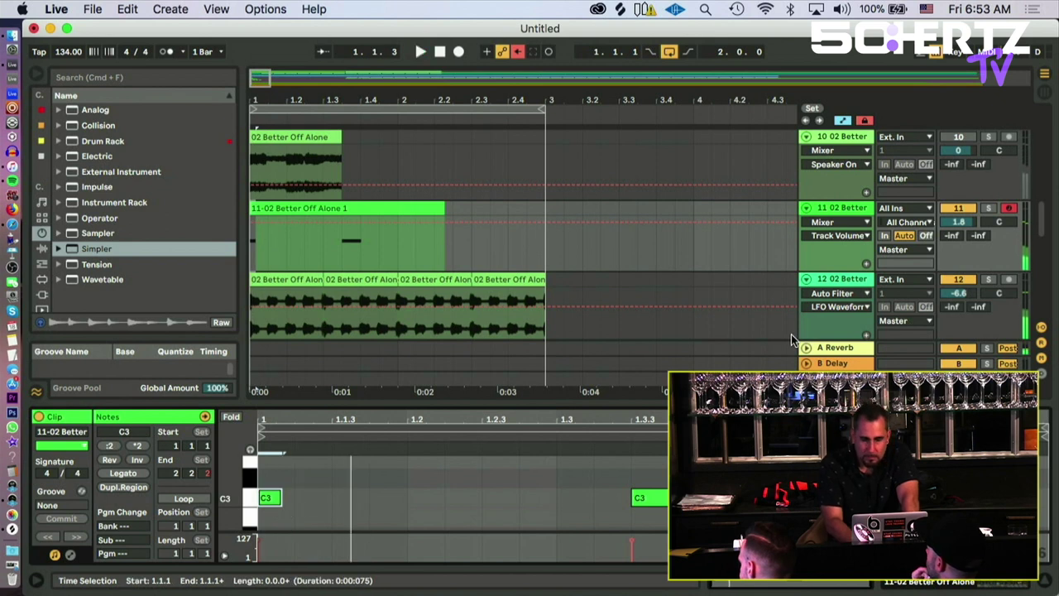
Step: Solo track 11 and repeatedly play its MIDI clip from the start to hear the shortened notes alone
click(987, 207)
key(space)
key(space)
key(space)
key(space)
key(space)
key(space)
key(space)
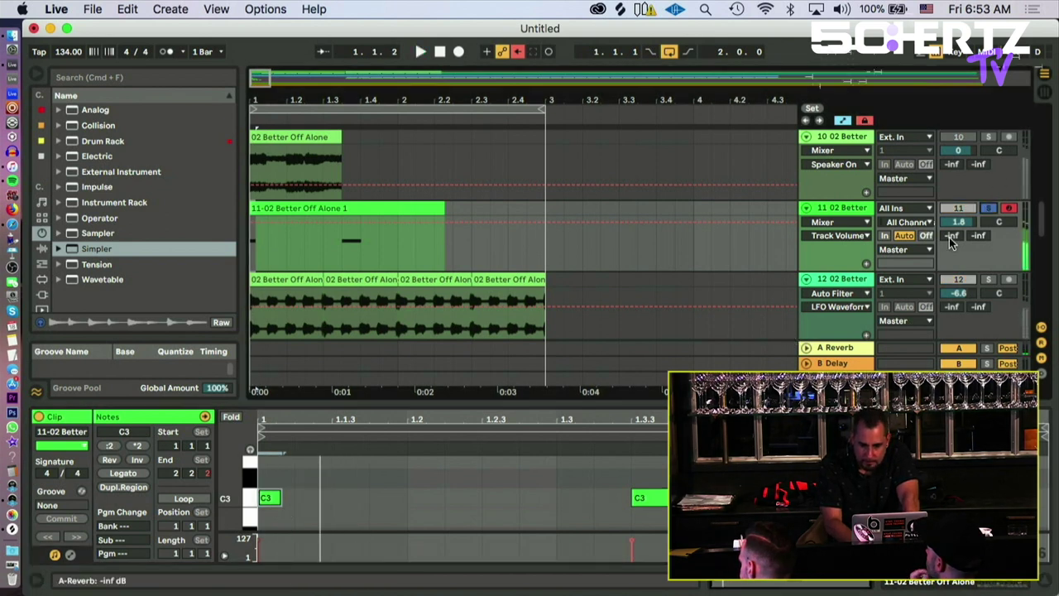
key(space)
key(space)
key(space)
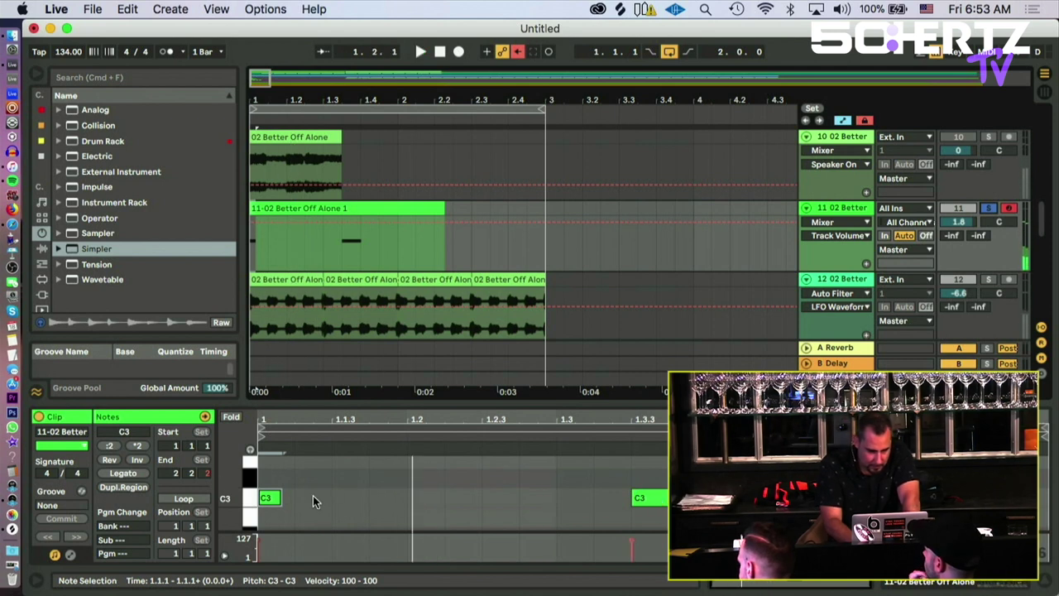
key(super+space)
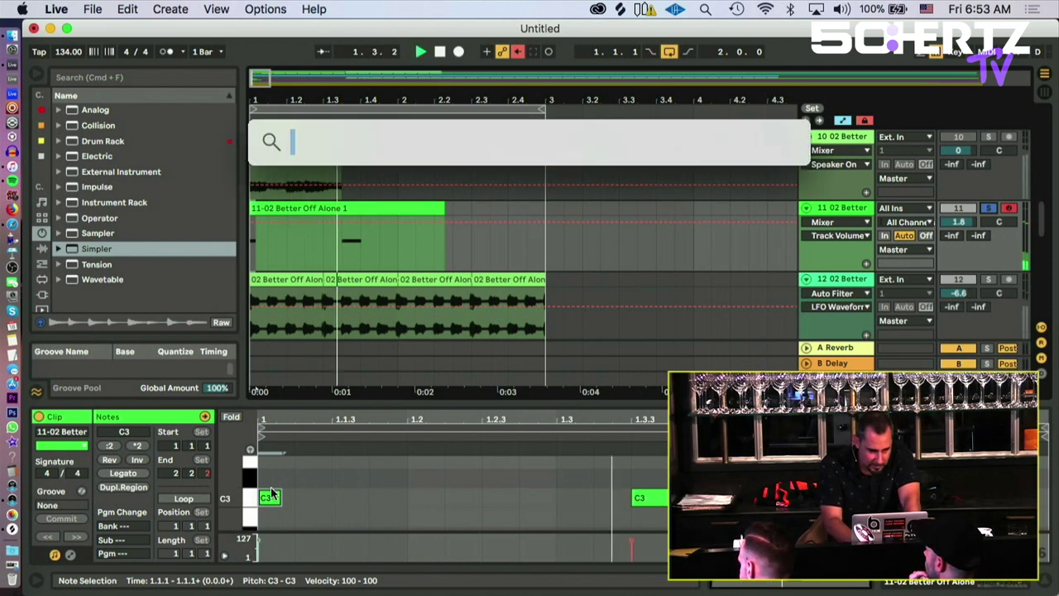
key(Escape)
key(space)
key(space)
Step: Set the MIDI clip's loop length to two beats and copy the short first C3 note to 1.1.4
click(413, 220)
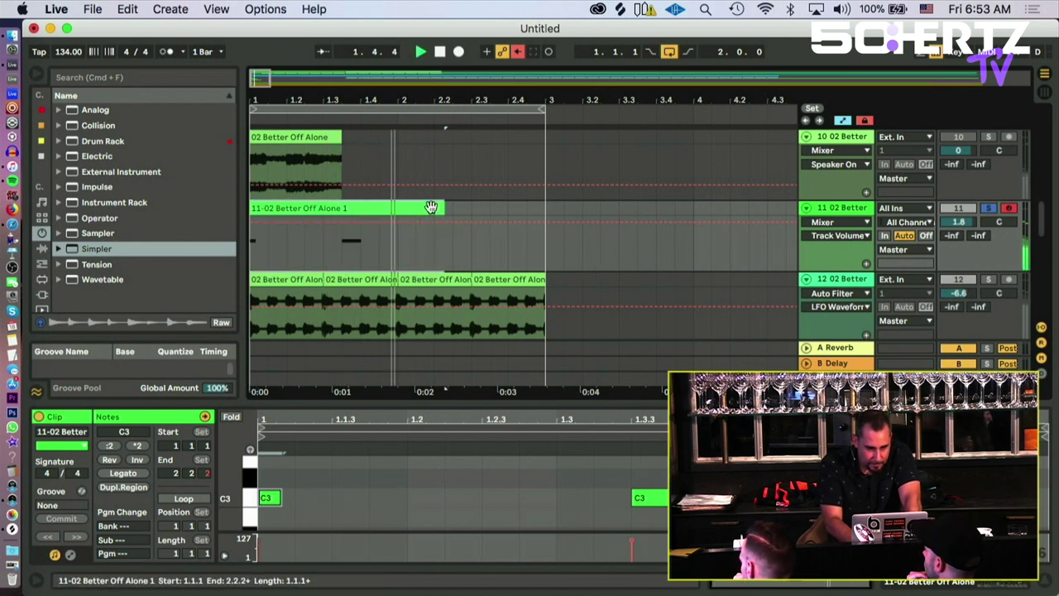
drag(1046, 428, 549, 444)
key(space)
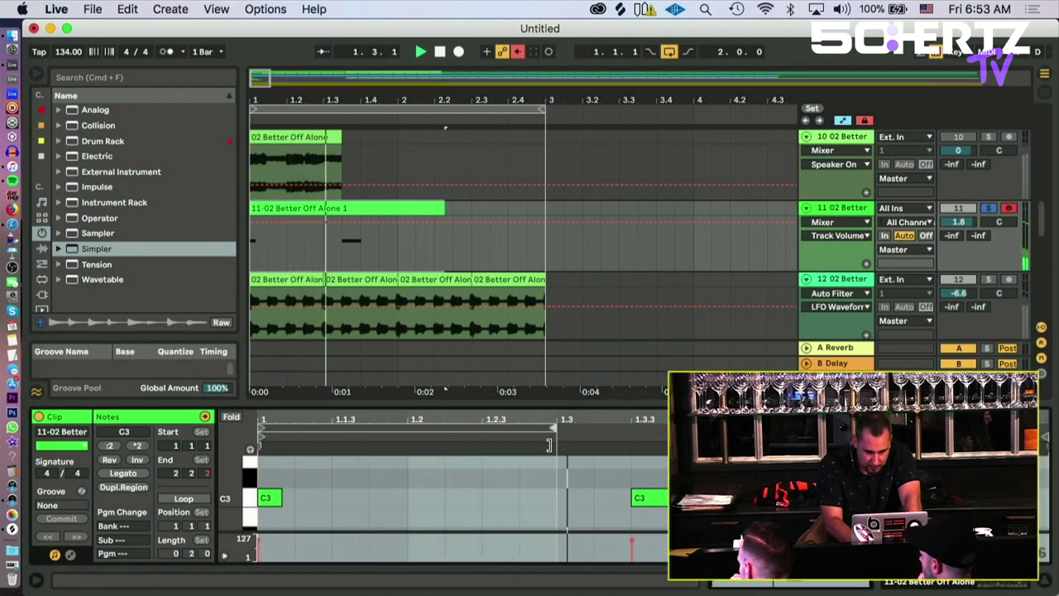
drag(266, 499, 380, 499)
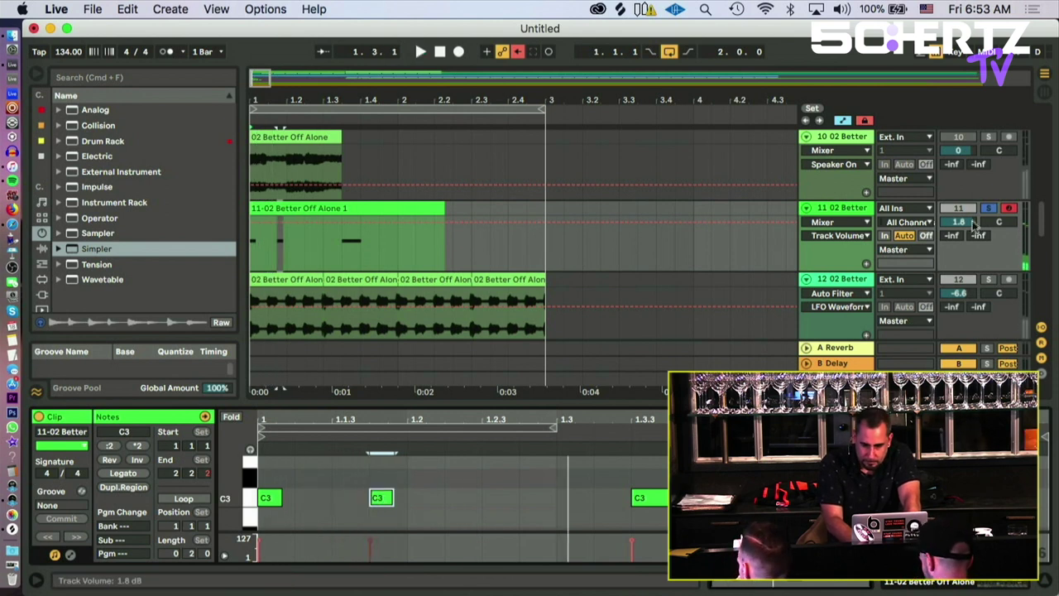
Step: Set track 11's A-Reverb send to 0 dB and extend its MIDI clip to end at bar 3
click(952, 236)
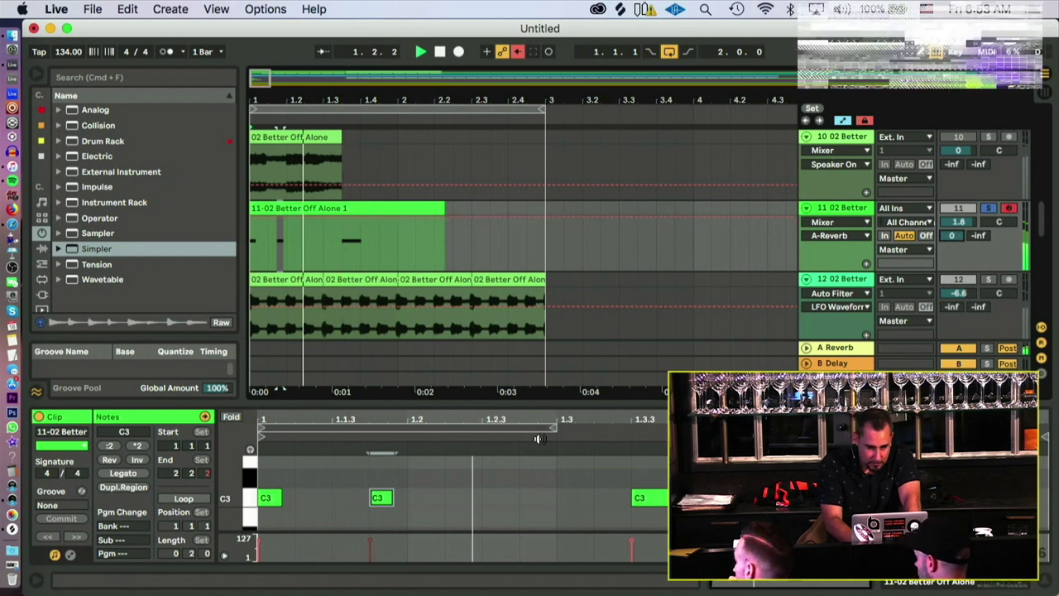
drag(444, 211, 539, 213)
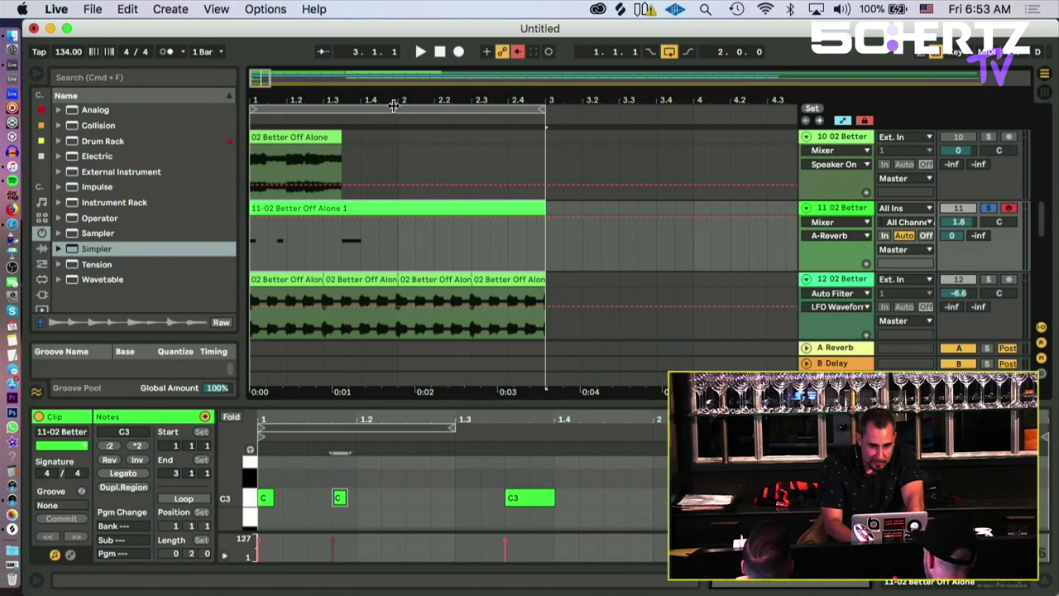
Step: Move the last, longer C3 note in track 11's clip to start at 1.3.1 during playback
drag(338, 100, 338, 95)
key(space)
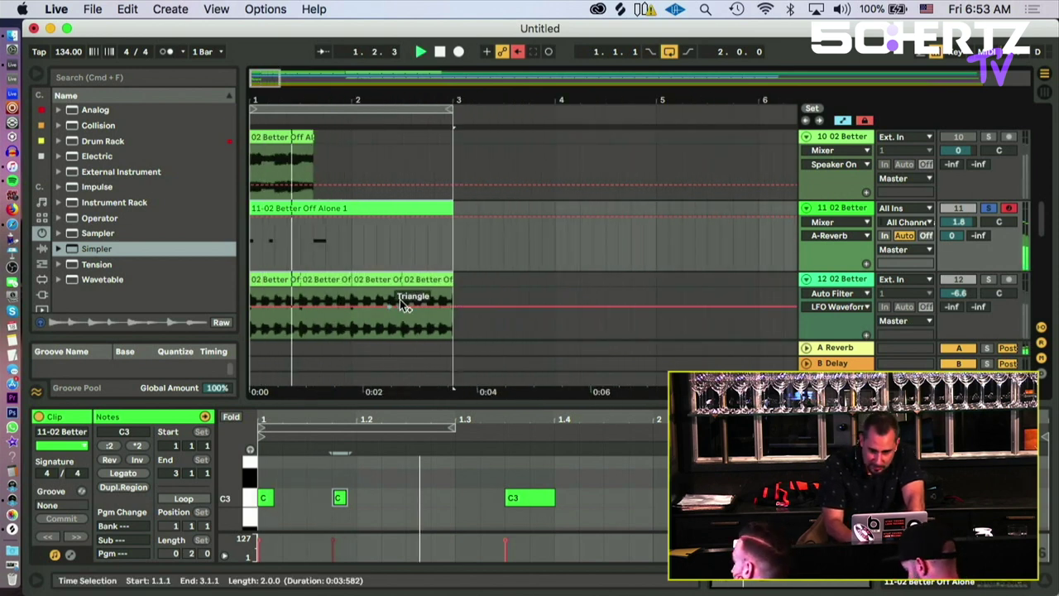
drag(534, 502, 485, 500)
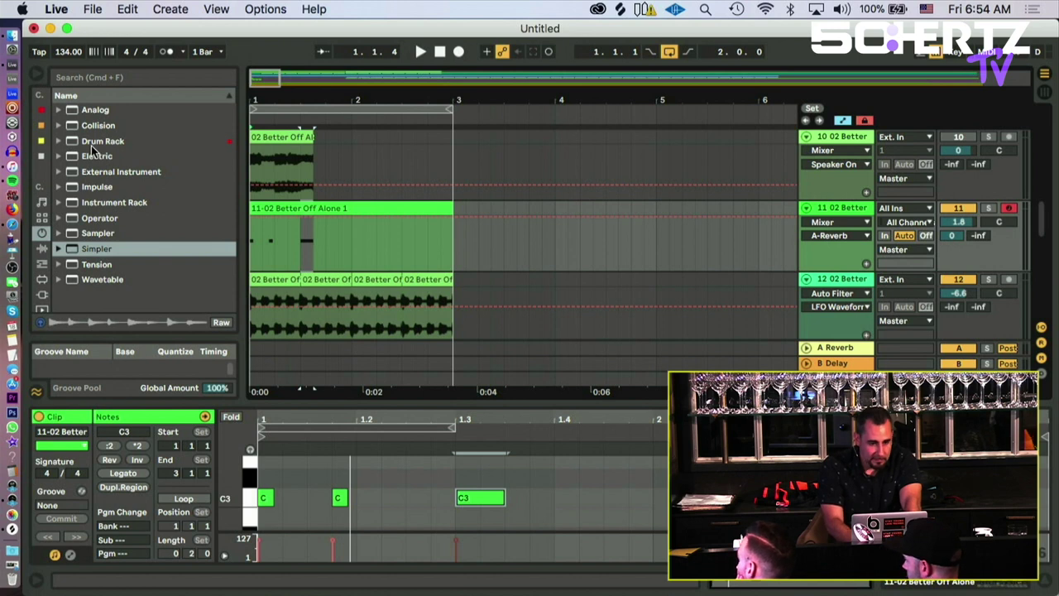
Step: Look through the favourite effects and presets in the colour collections, and list the available drum racks and kits
click(42, 128)
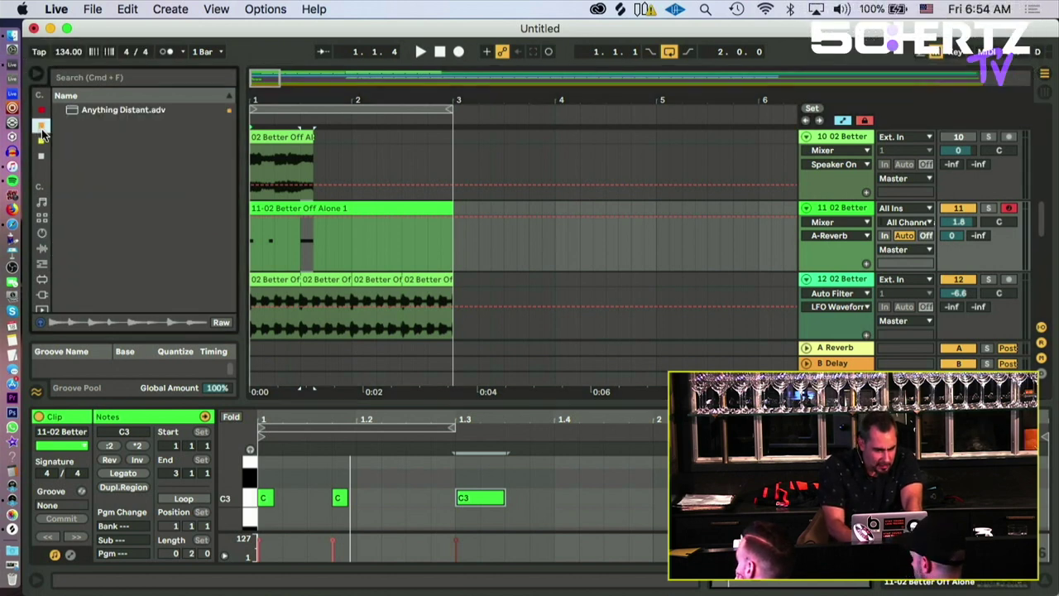
click(40, 110)
scroll(199, 182, down, 3)
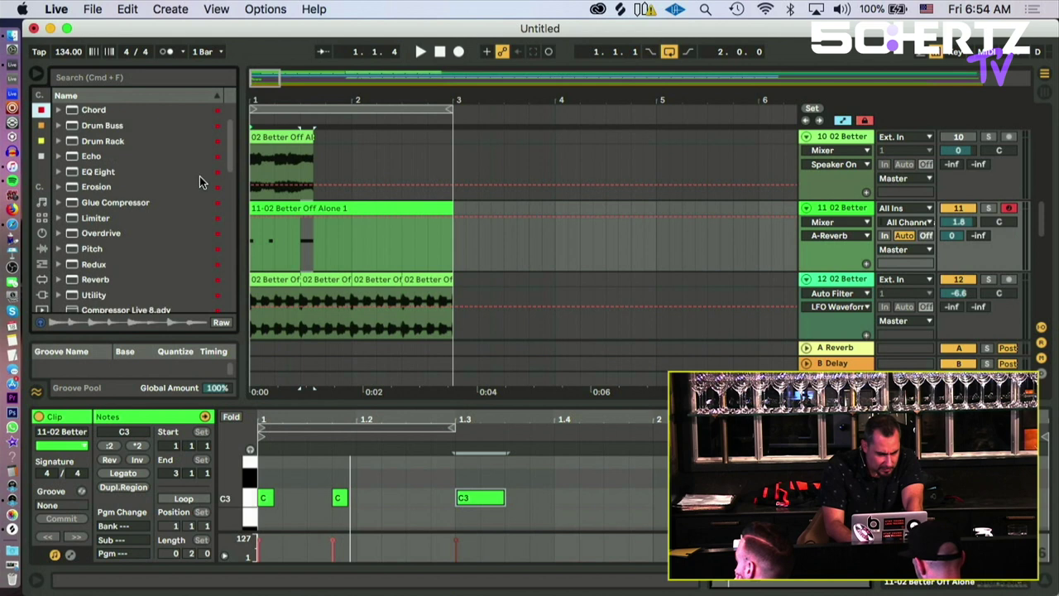
scroll(199, 181, up, 4)
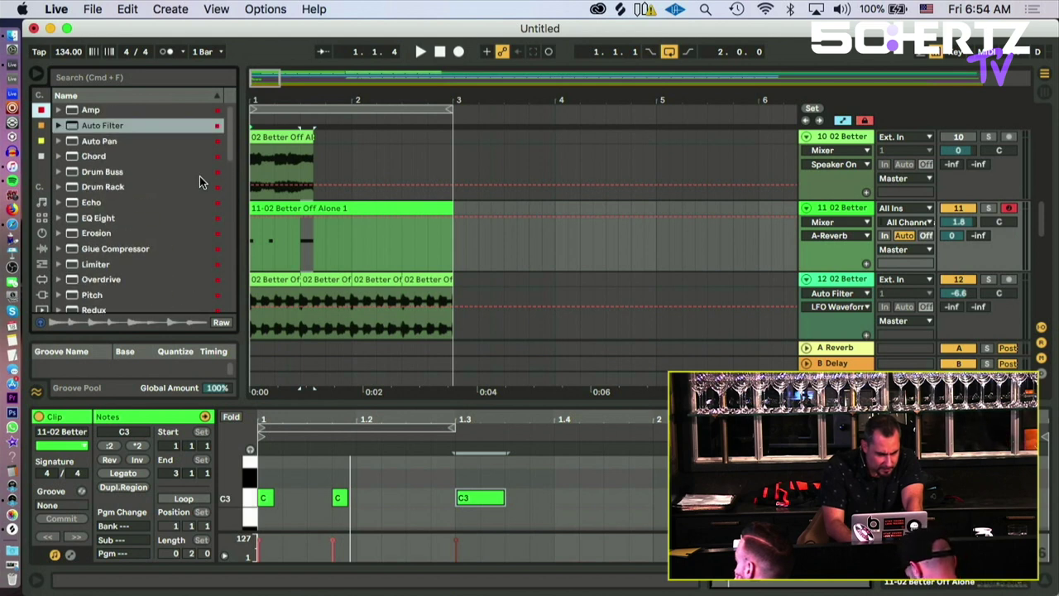
click(42, 219)
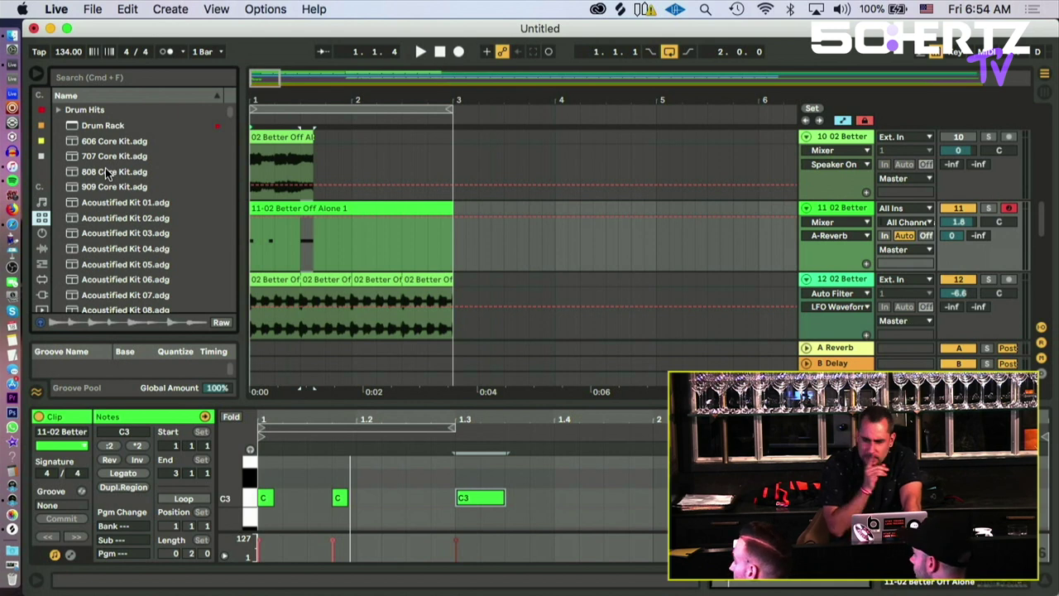
Step: Move the second short C3 note in track 11's clip to start at 1.1.3 during playback
scroll(105, 168, down, 3)
scroll(105, 168, up, 3)
key(space)
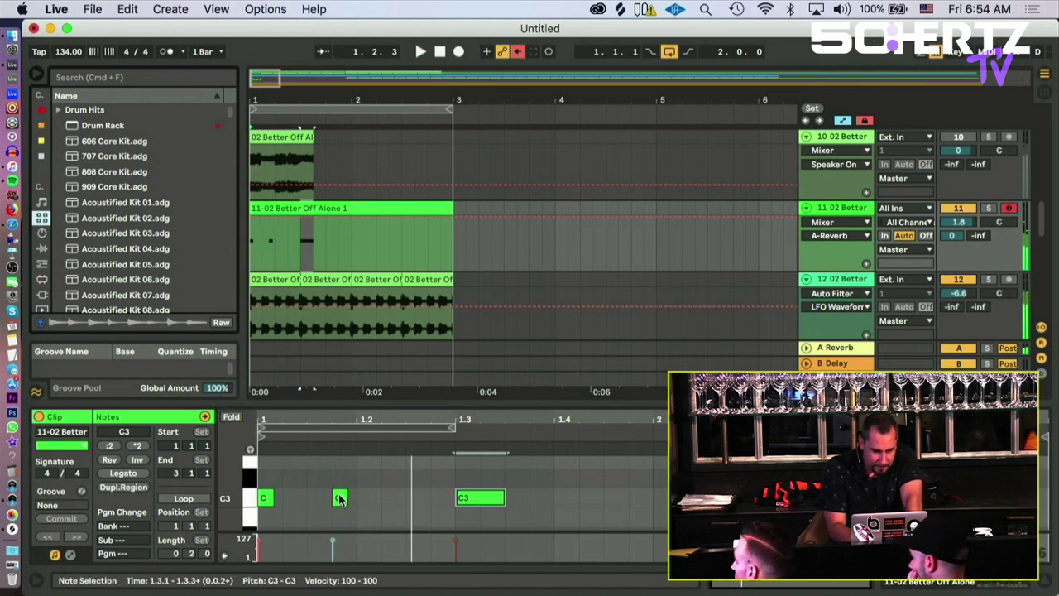
drag(339, 497, 315, 497)
Step: Lower track 12's volume to -15.8 dB and deactivate the track during playback
scroll(675, 237, down, 10)
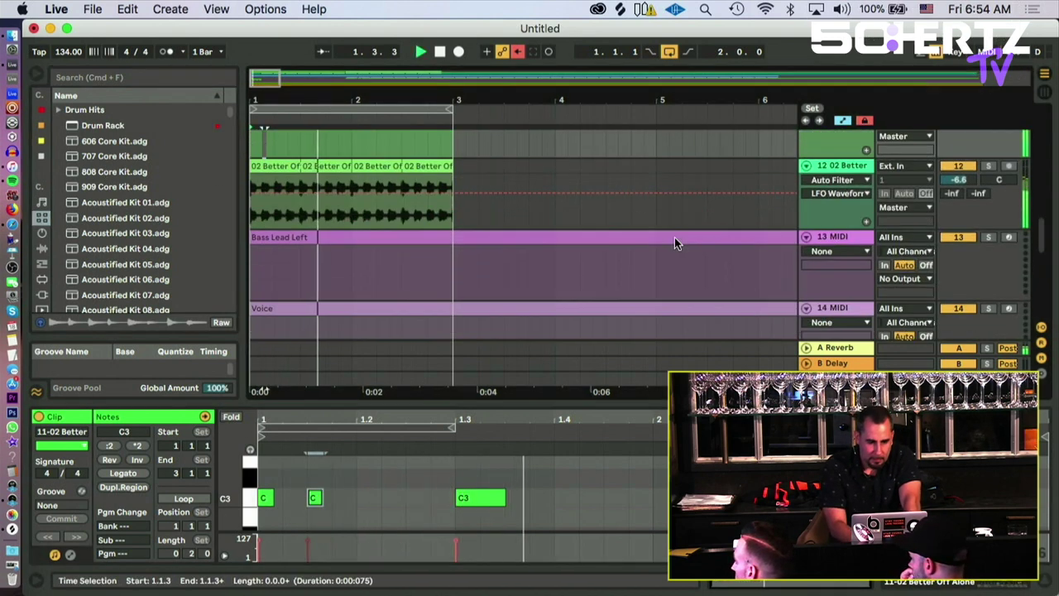
scroll(674, 238, down, 2)
scroll(674, 237, up, 15)
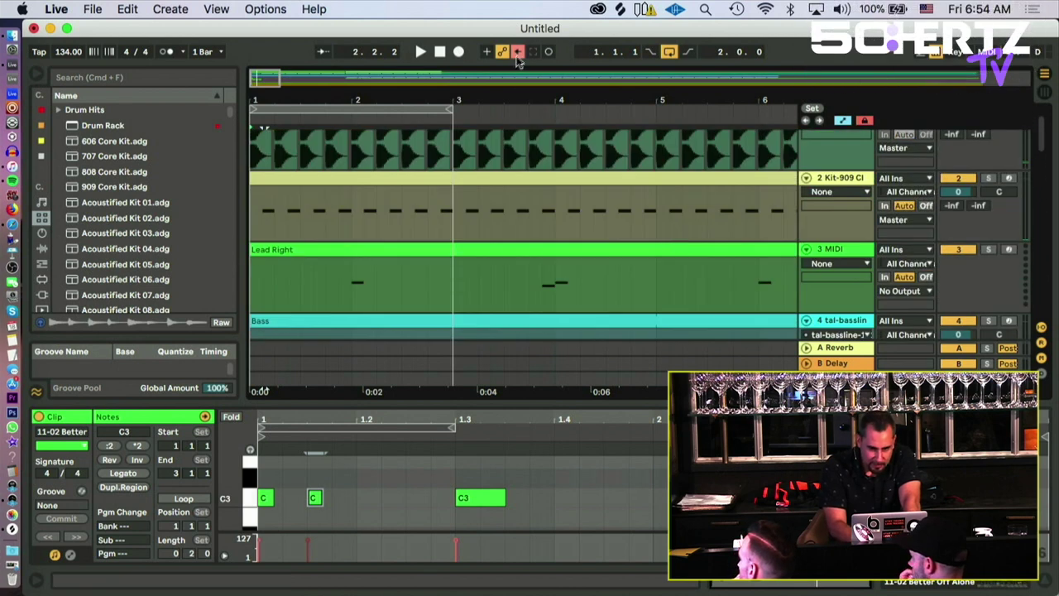
scroll(951, 211, down, 5)
key(space)
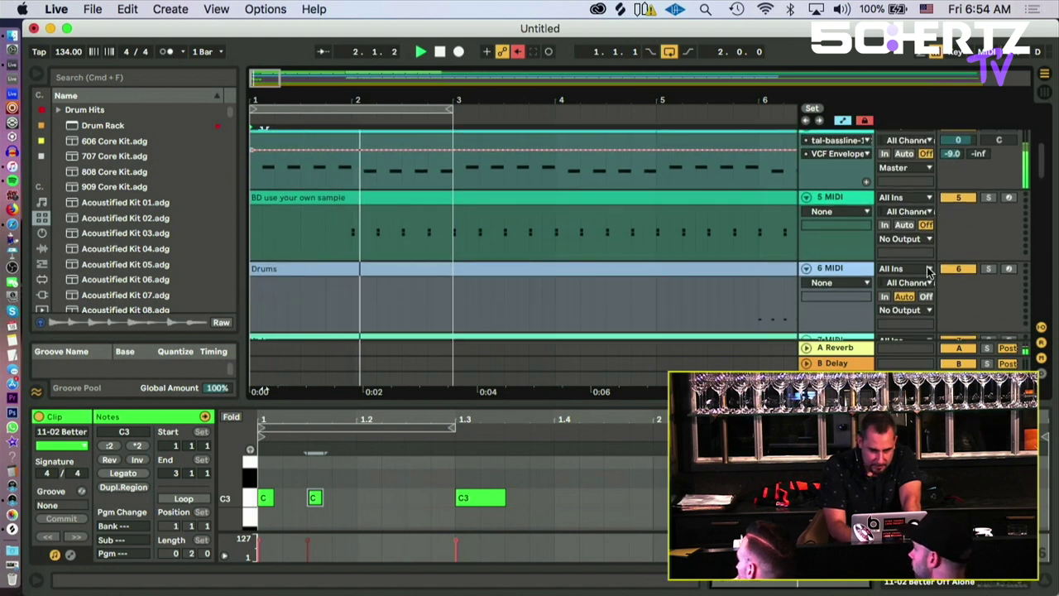
scroll(928, 271, down, 8)
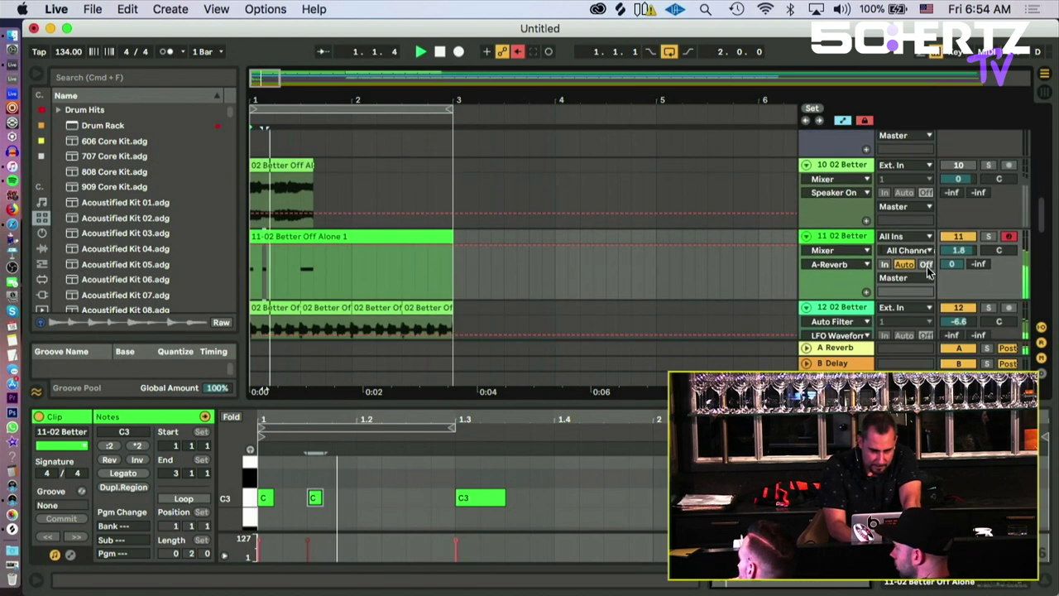
scroll(928, 271, down, 2)
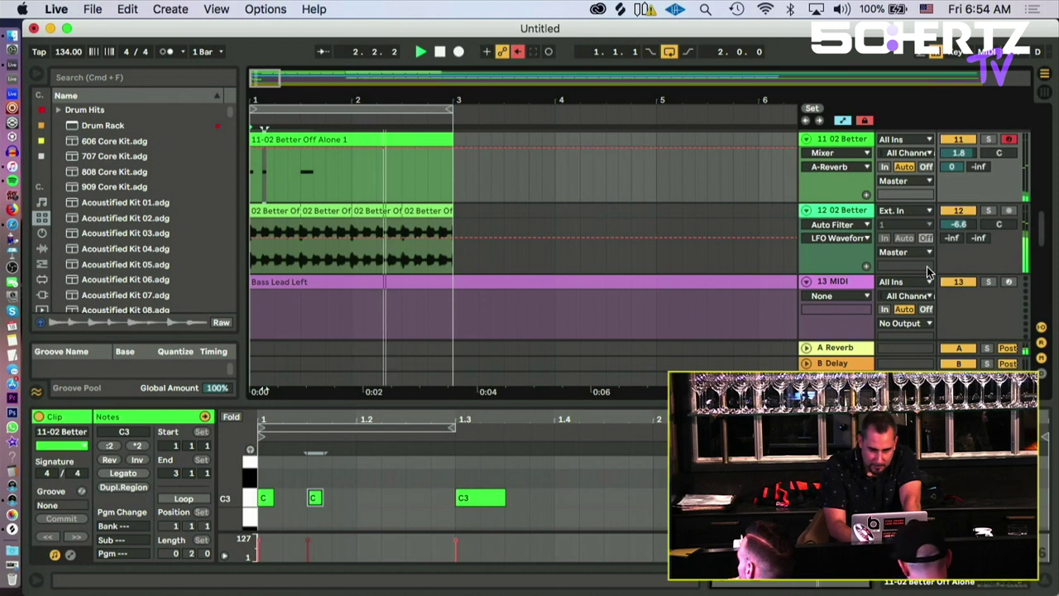
drag(958, 224, 958, 244)
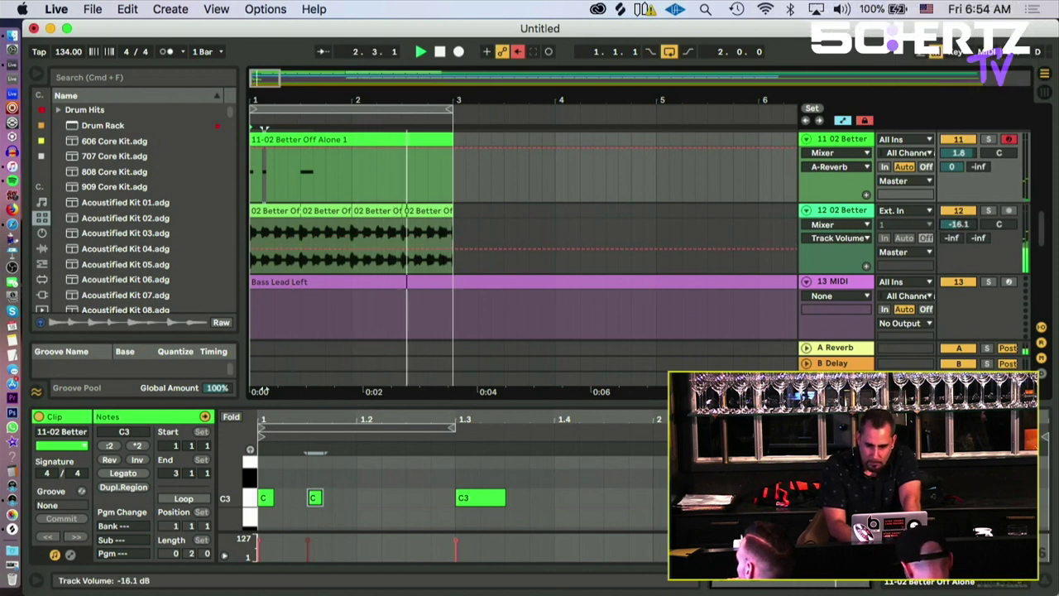
click(958, 211)
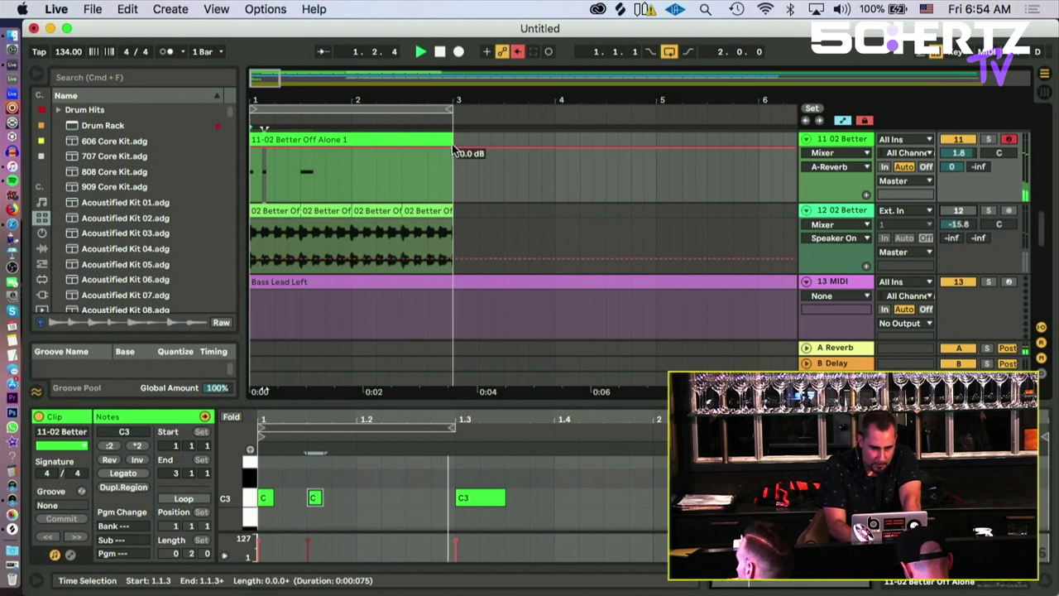
Step: Turn the last C3 note into a sixteenth-long note at 1.1.4 and enable looping for track 11's clip
click(480, 497)
drag(502, 499, 346, 504)
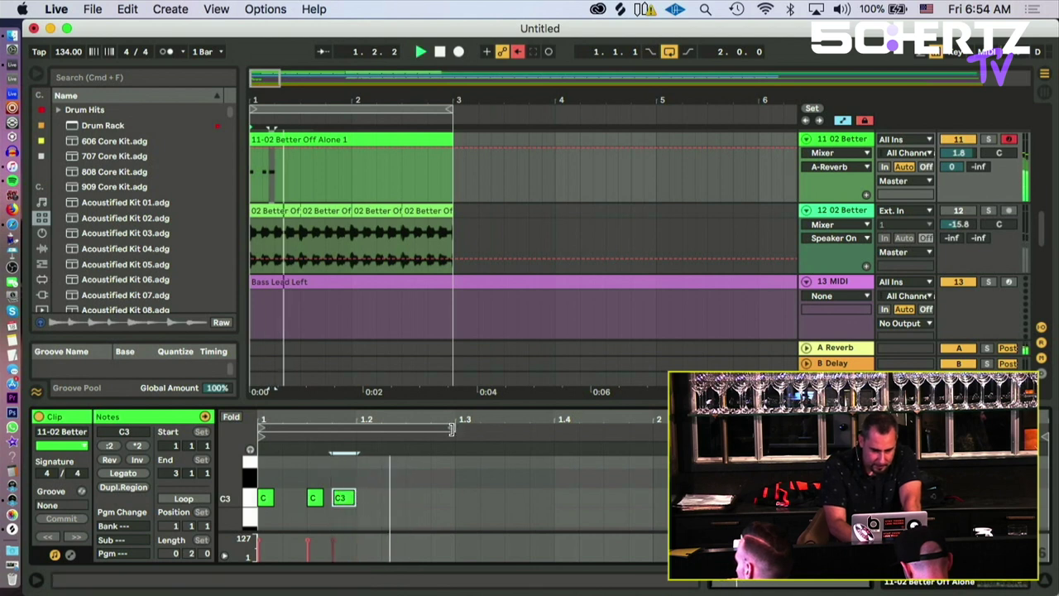
click(451, 428)
key(space)
click(186, 503)
key(space)
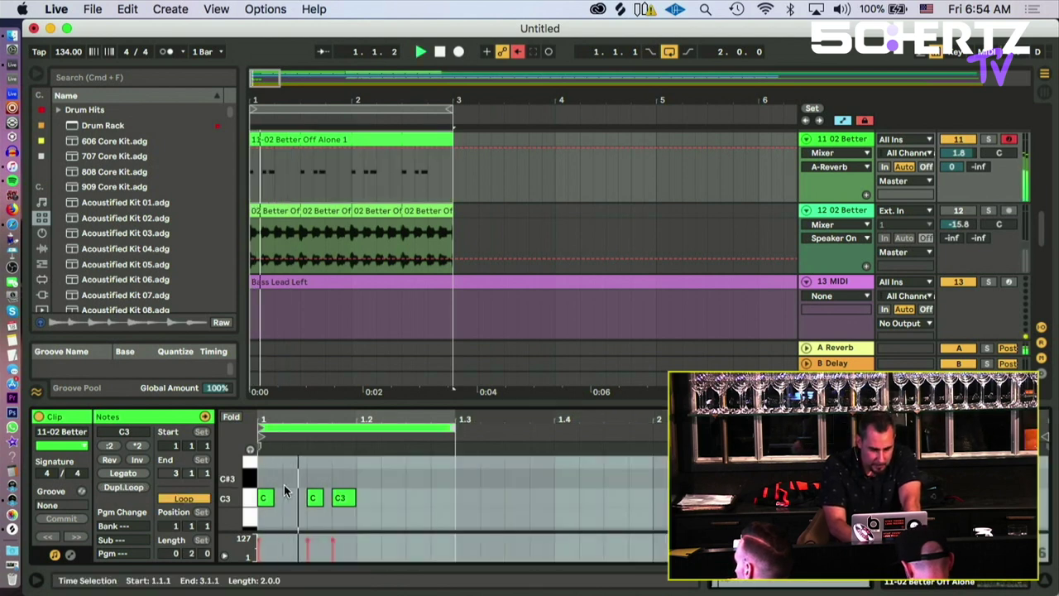
Step: Extend the clip's loop to one bar and add short C3 notes at 1.2.3, 1.3.2, 1.3.4 and 1.4.2
drag(450, 428, 653, 429)
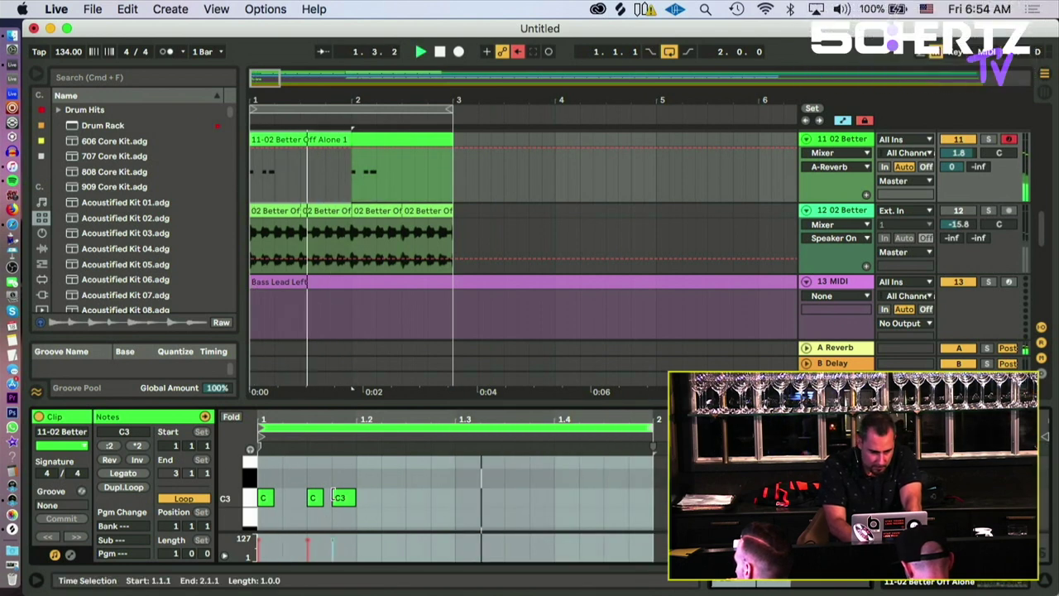
double_click(412, 497)
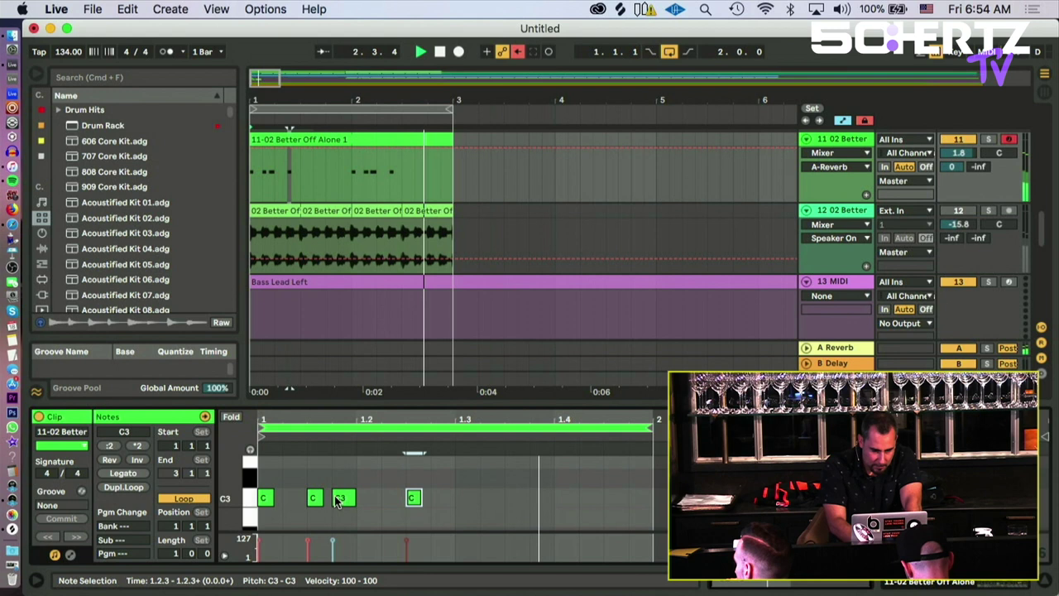
double_click(487, 497)
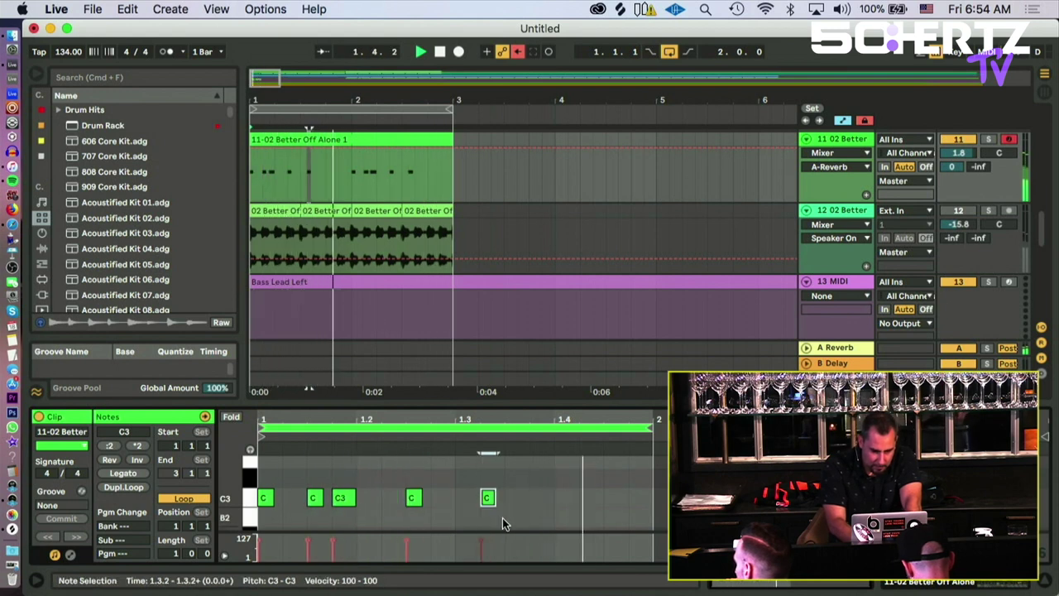
double_click(560, 497)
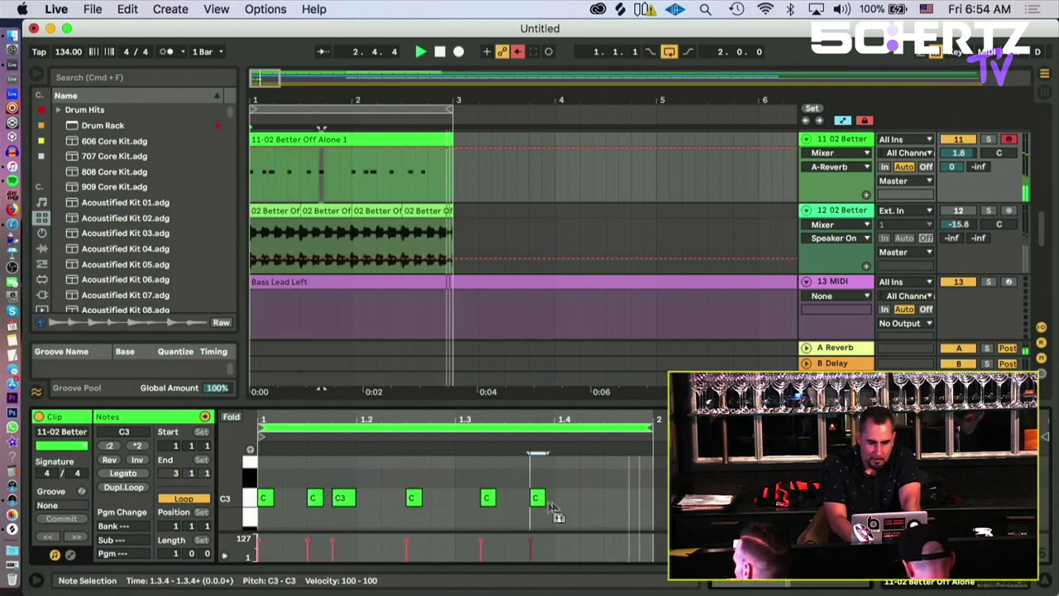
key(Left)
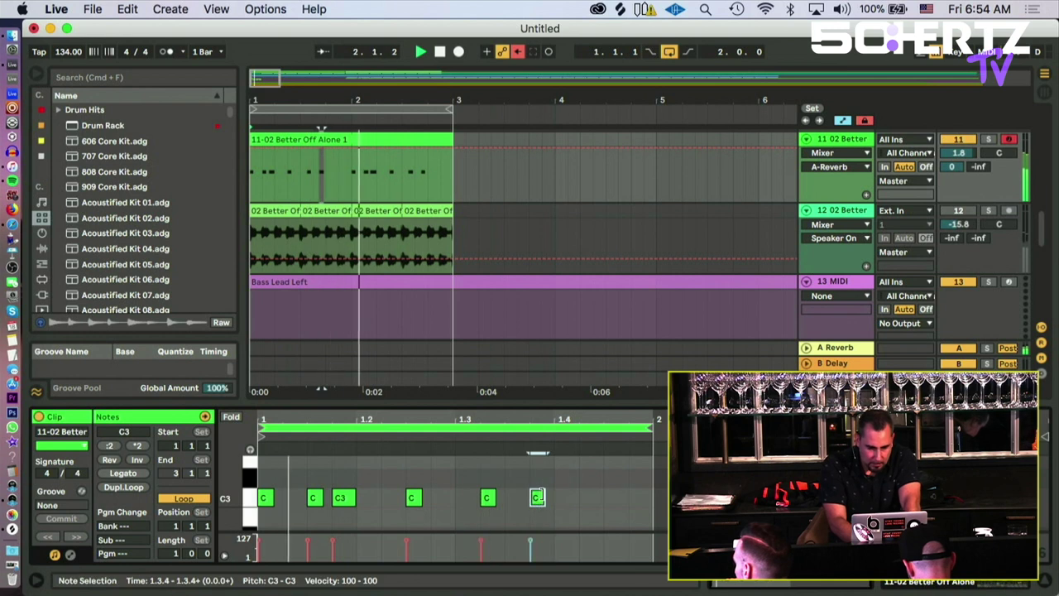
double_click(585, 497)
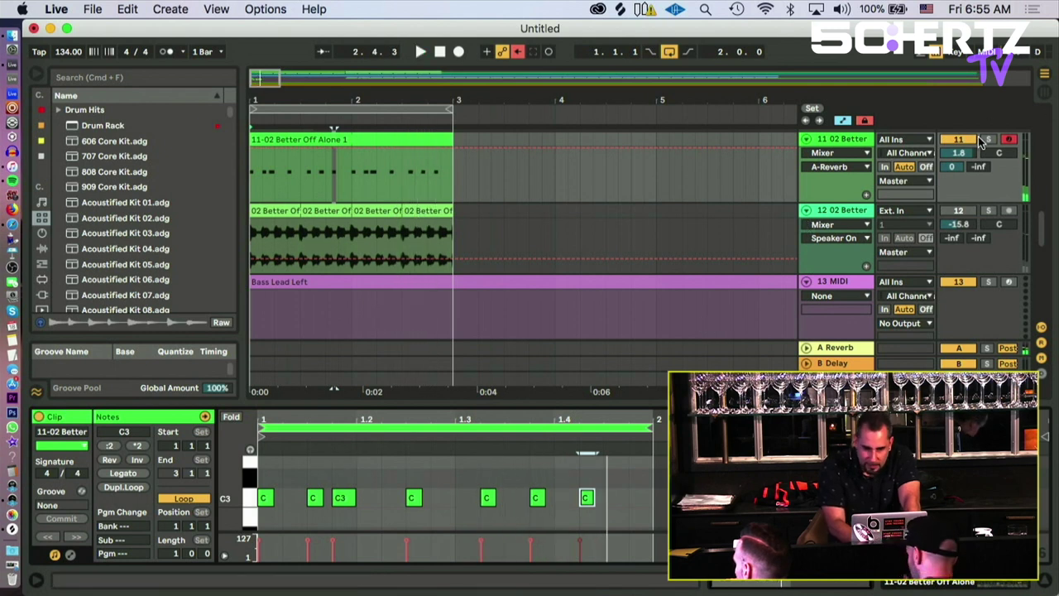
Step: Transpose the note at 1.1.4 up one octave to C4 and play the pattern
click(344, 499)
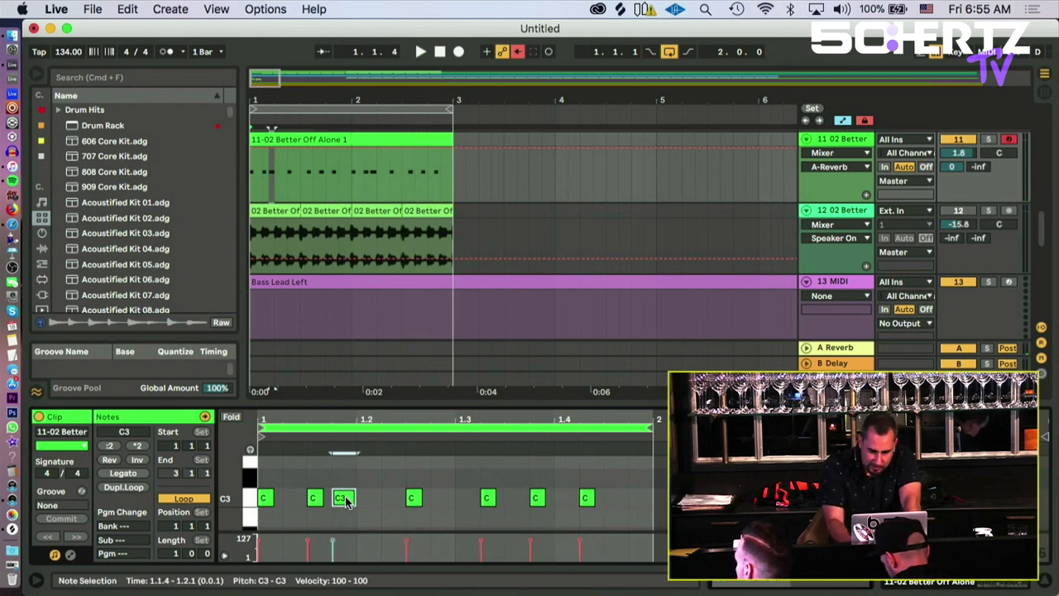
key(shift+Up)
key(space)
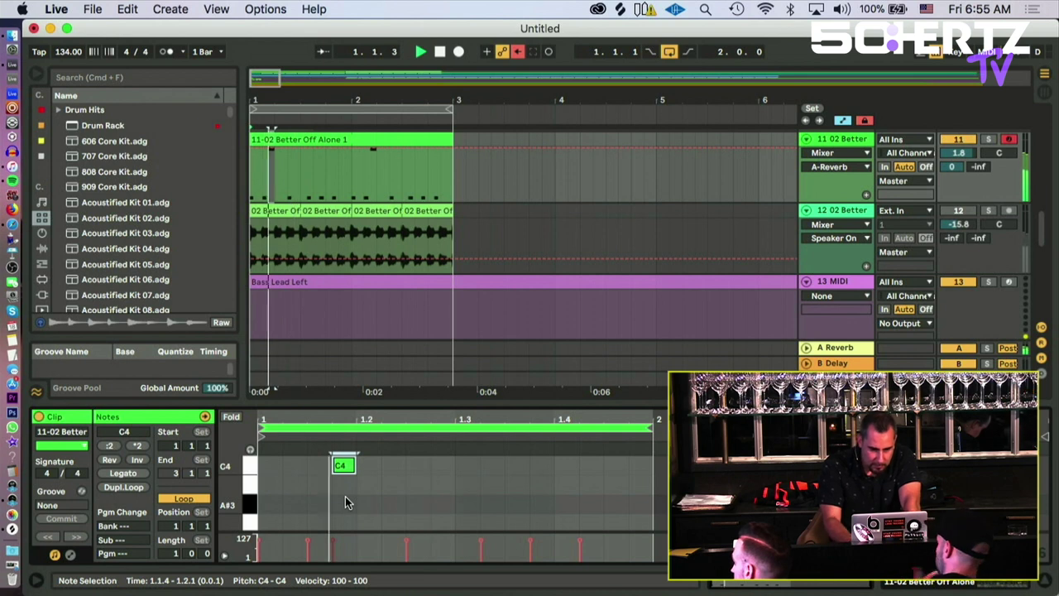
Step: Shorten the clip's loop to two beats and duplicate it to fill one bar, with track 11 soloed
drag(653, 427, 460, 422)
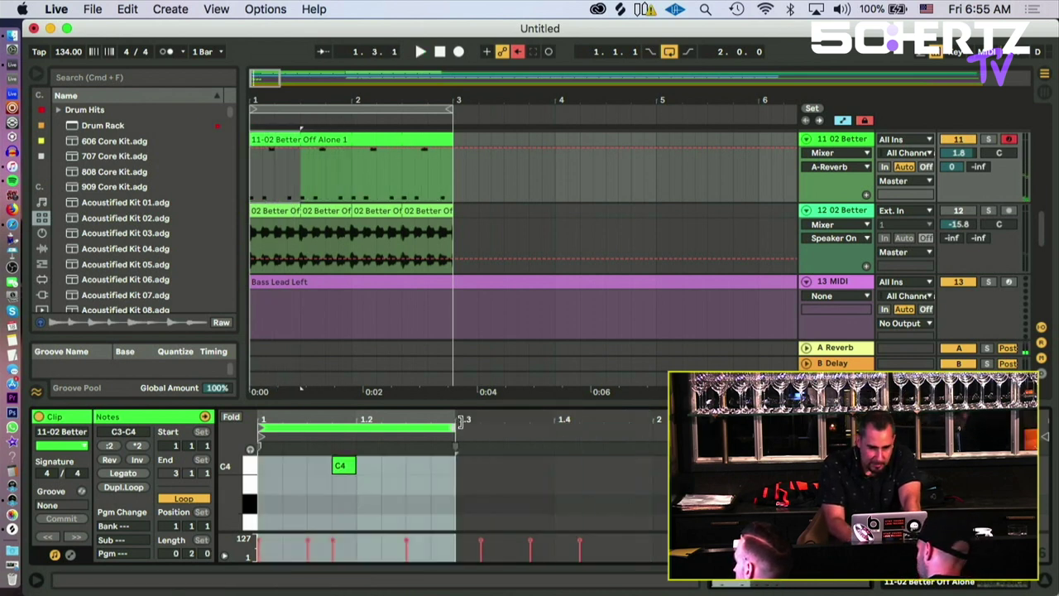
click(987, 140)
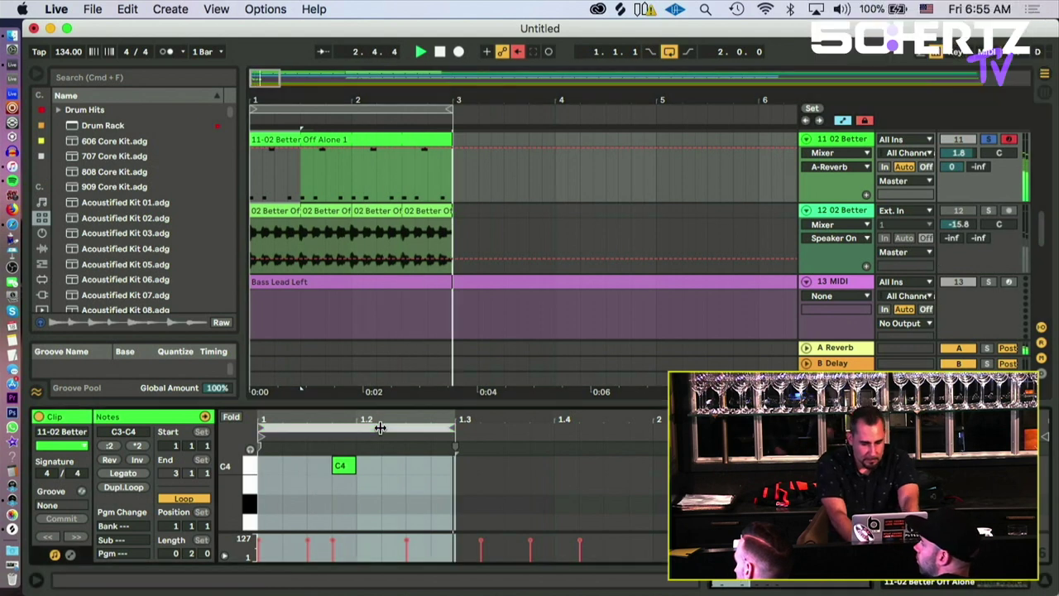
key(super+d)
Step: Reduce track 11's A-Reverb send to -5.3 dB and unsolo the track
drag(954, 178, 955, 215)
drag(952, 166, 952, 176)
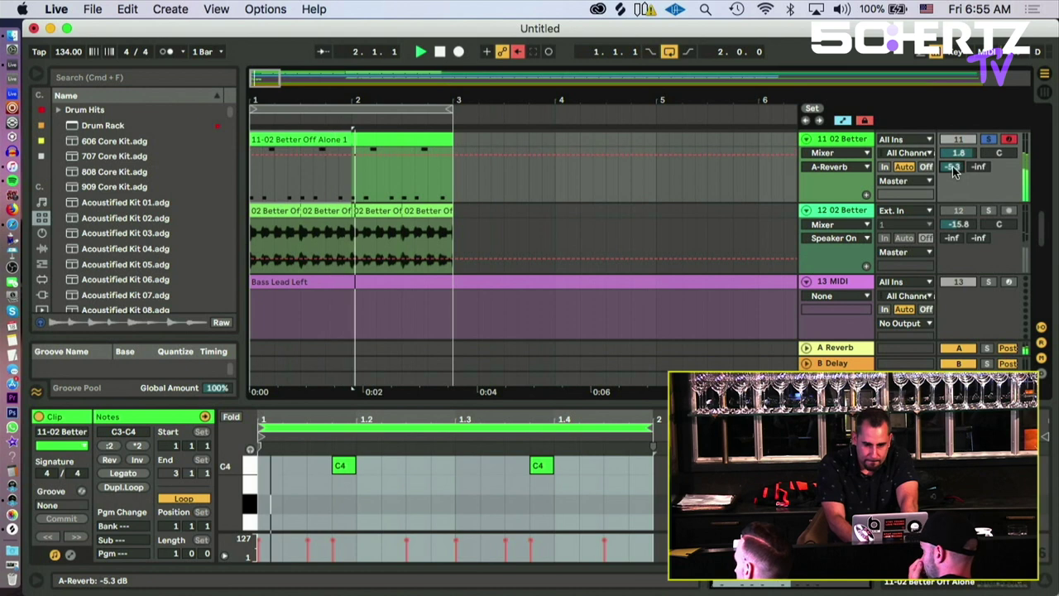
click(989, 140)
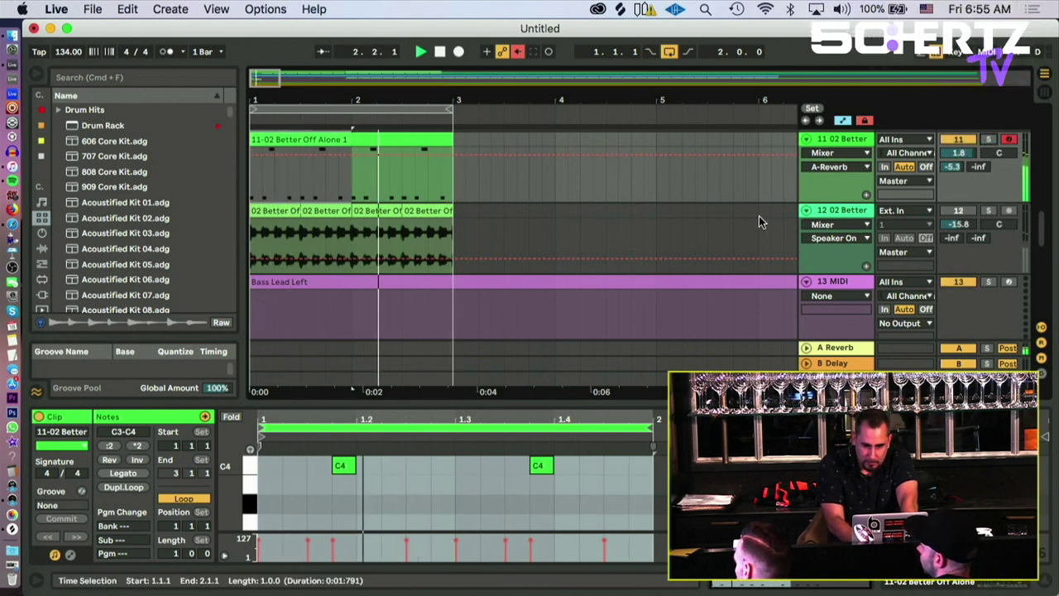
Step: Find the Bass track 4 tal-bassline among the tracks and deactivate it during playback
scroll(758, 216, down, 8)
scroll(759, 217, up, 8)
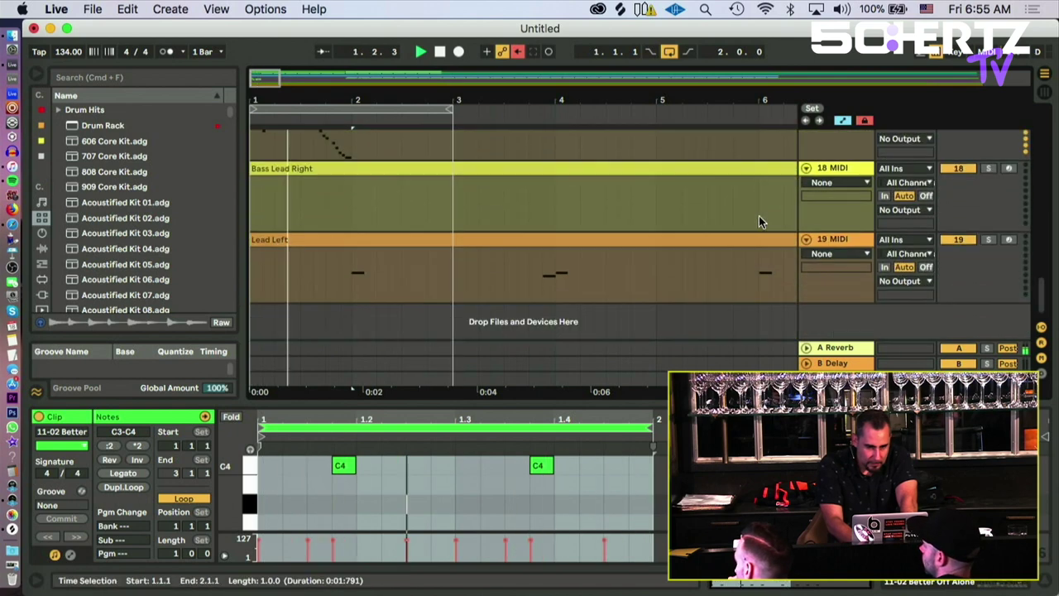
scroll(759, 216, up, 4)
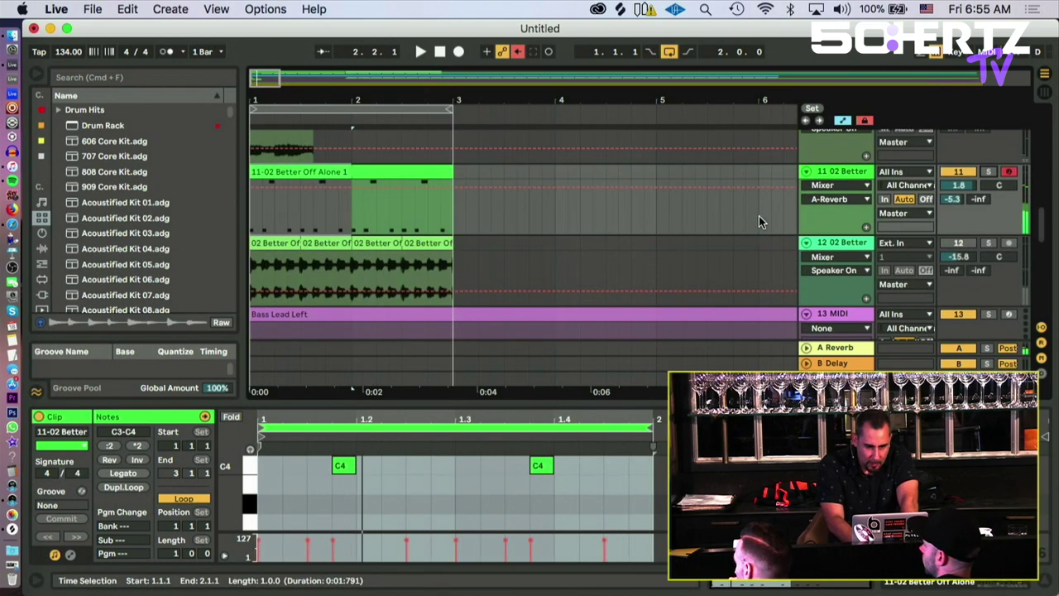
scroll(755, 211, up, 8)
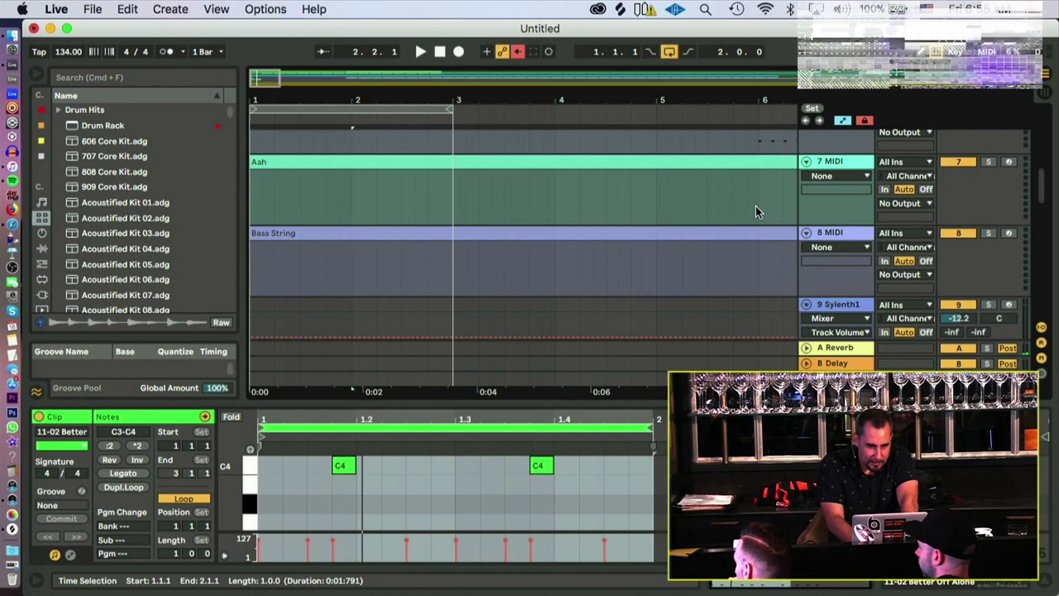
scroll(756, 211, up, 3)
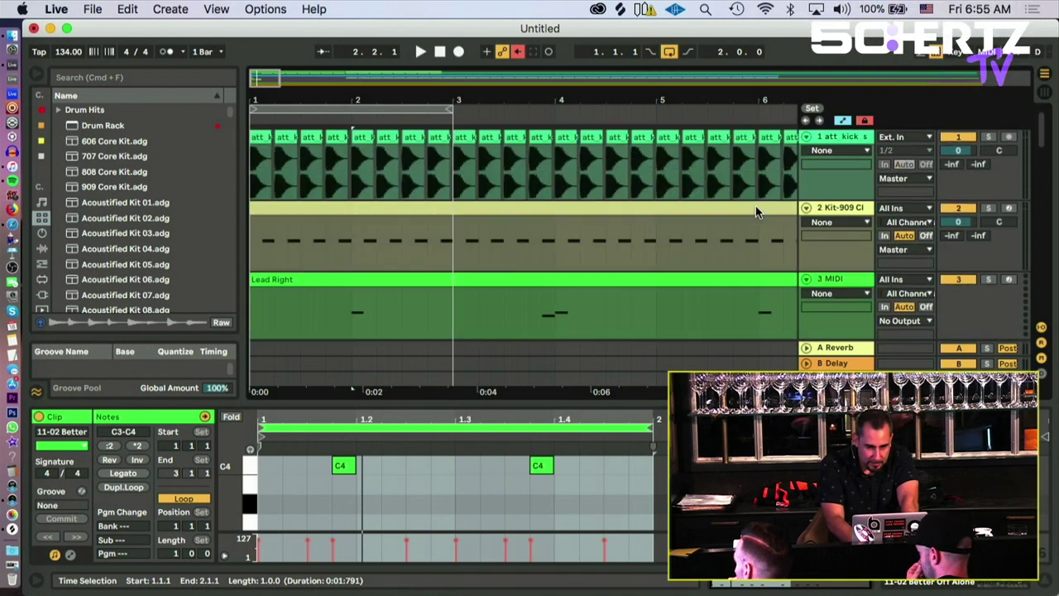
scroll(606, 203, down, 3)
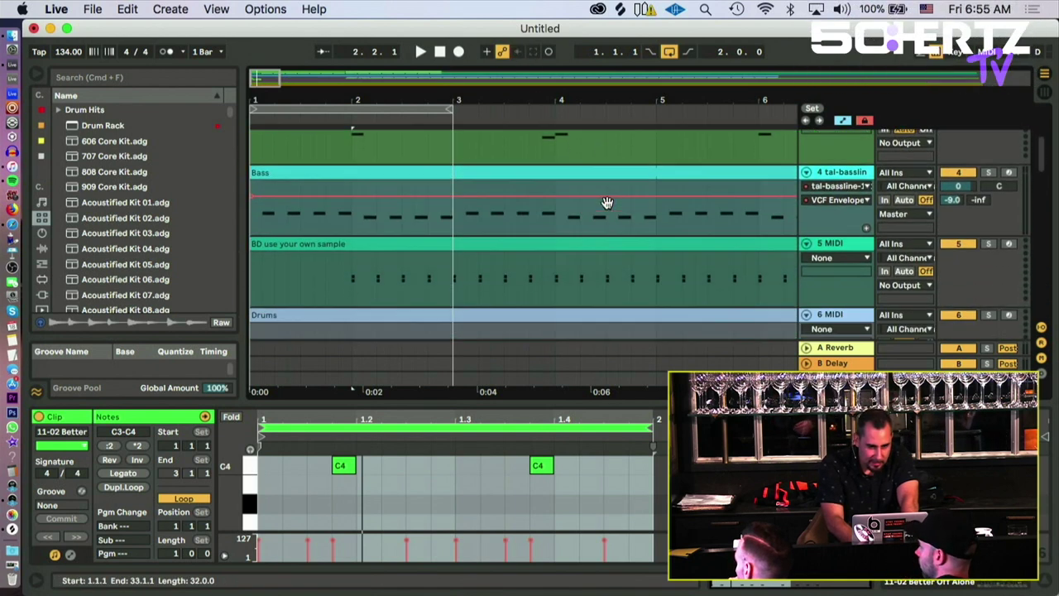
key(space)
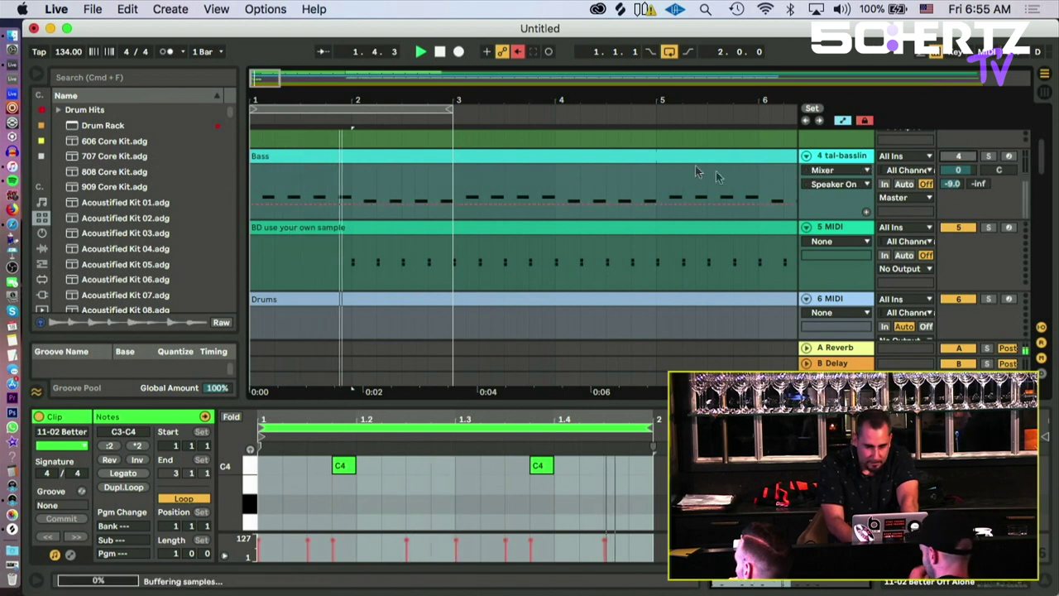
Step: Set the A-Reverb send of kick track 1 to -11 dB
scroll(784, 211, down, 6)
scroll(784, 216, down, 3)
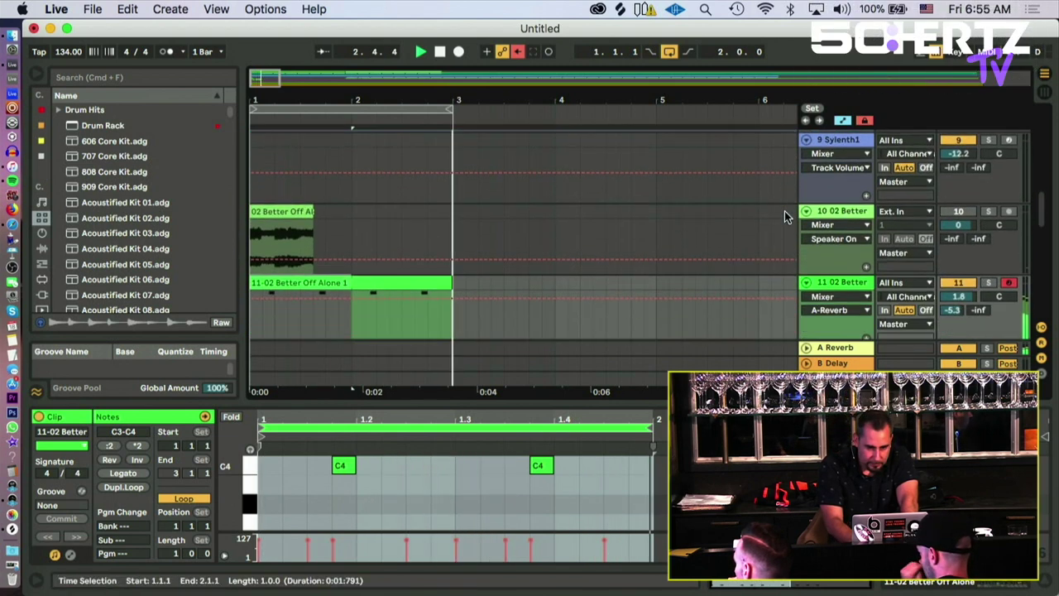
scroll(784, 211, up, 12)
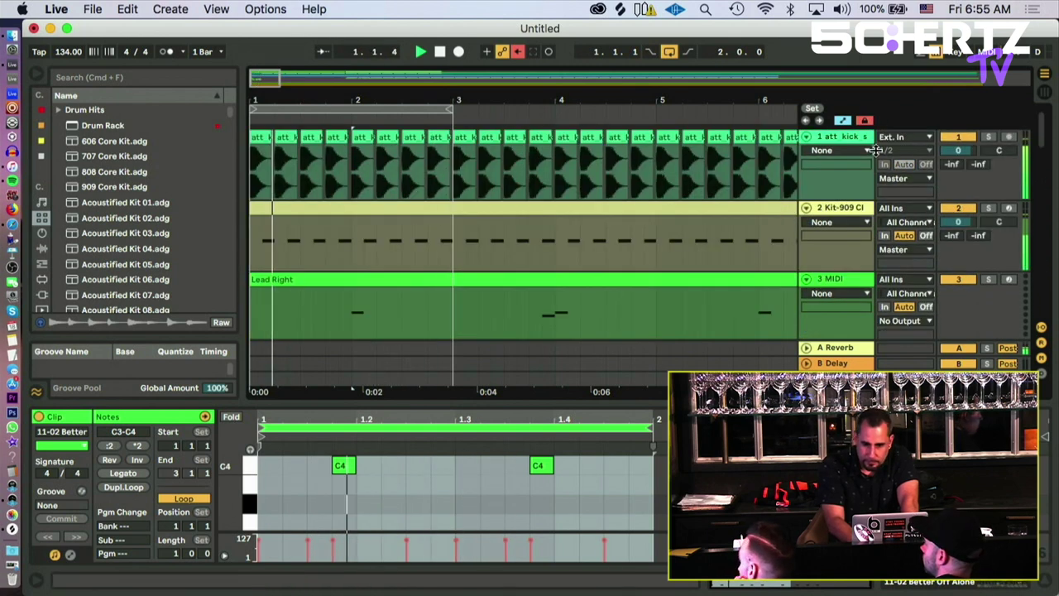
mouse_move(951, 164)
mouse_down()
mouse_move(951, 137)
mouse_move(951, 176)
mouse_up()
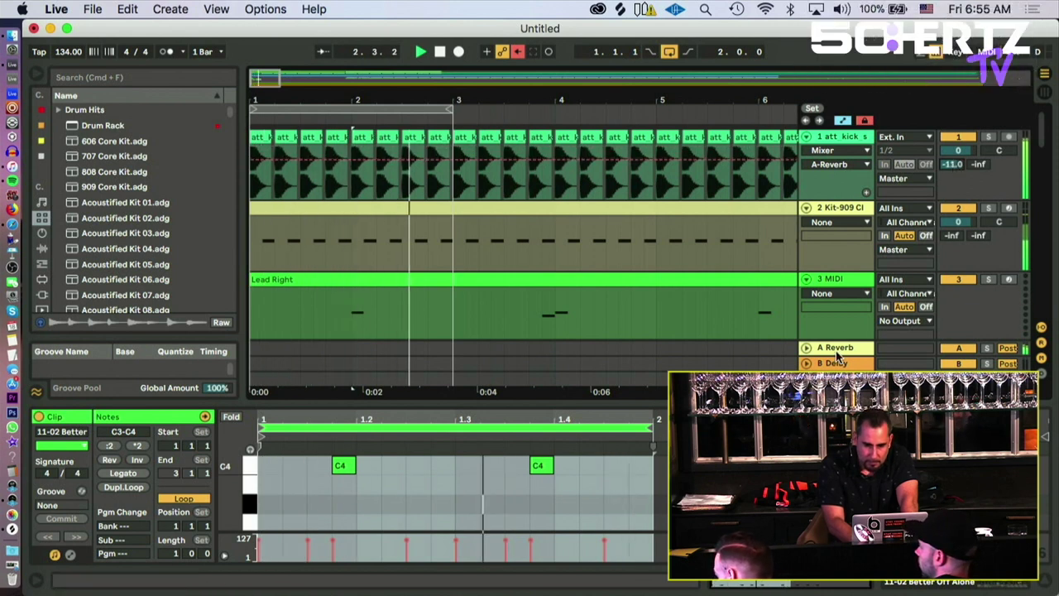
Step: On the A Reverb return, enable Lo Cut at 794 Hz with width 2.80 and set the diffusion low shelf to 213 Hz, 0.63
click(835, 349)
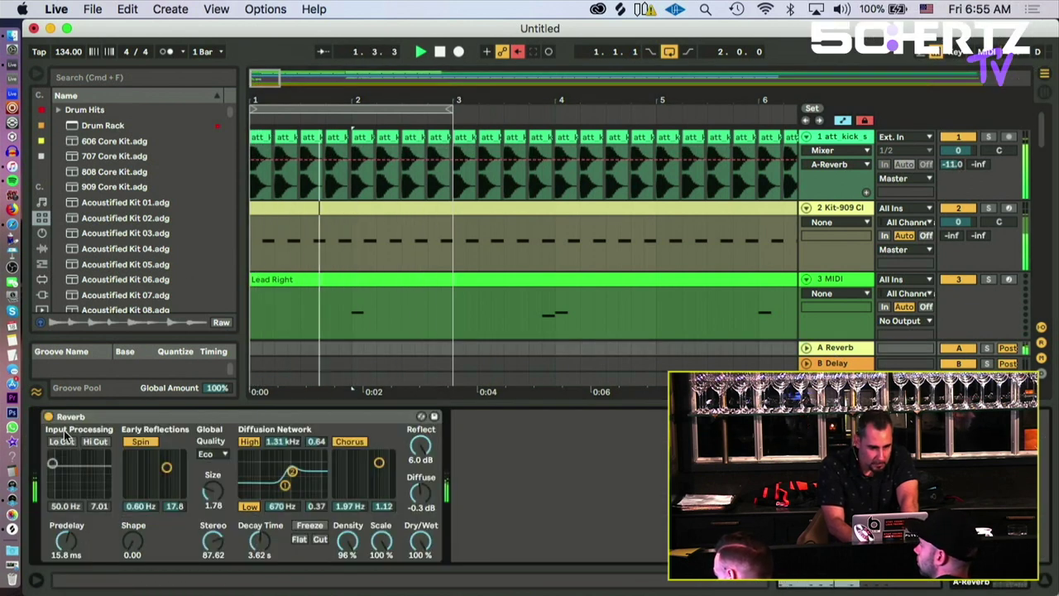
drag(62, 465, 78, 482)
drag(285, 486, 271, 471)
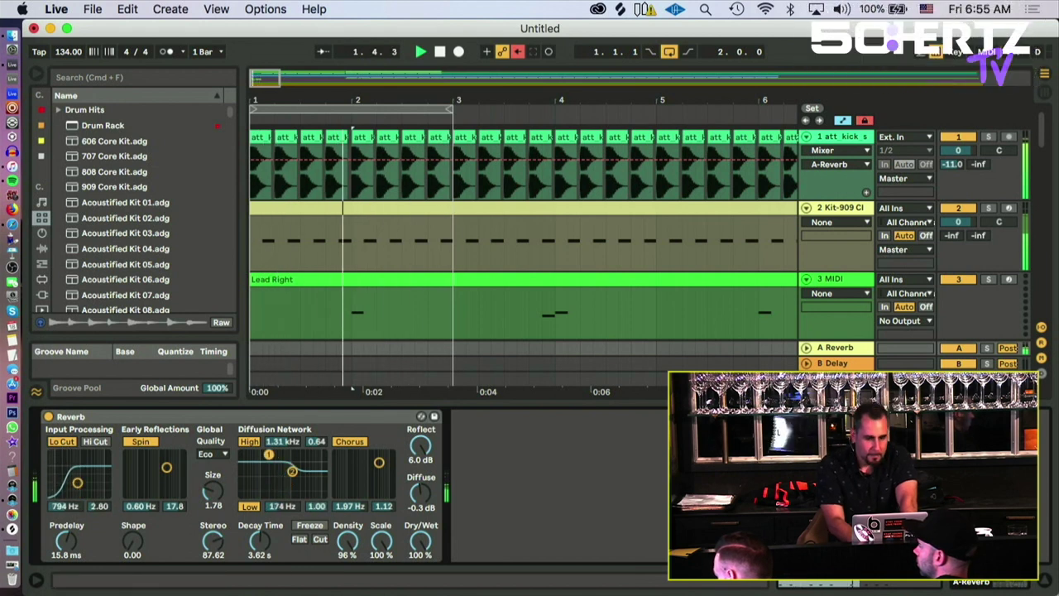
drag(304, 76, 303, 87)
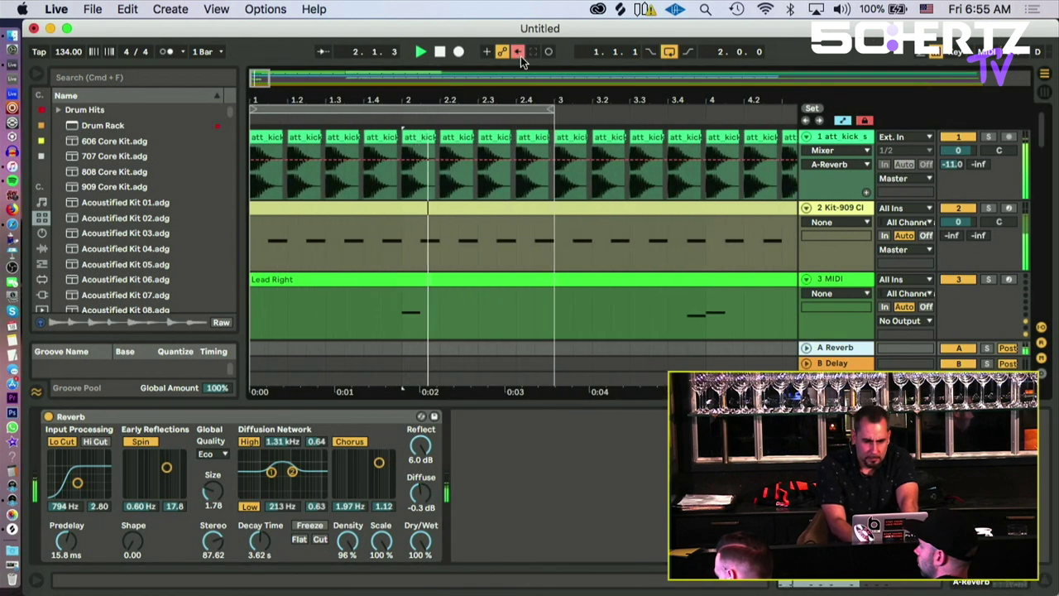
Step: Look over the arrangement tracks from the kick down to the Better Off Alone tracks, starting and stopping playback
scroll(605, 199, down, 8)
key(space)
key(space)
scroll(604, 196, down, 10)
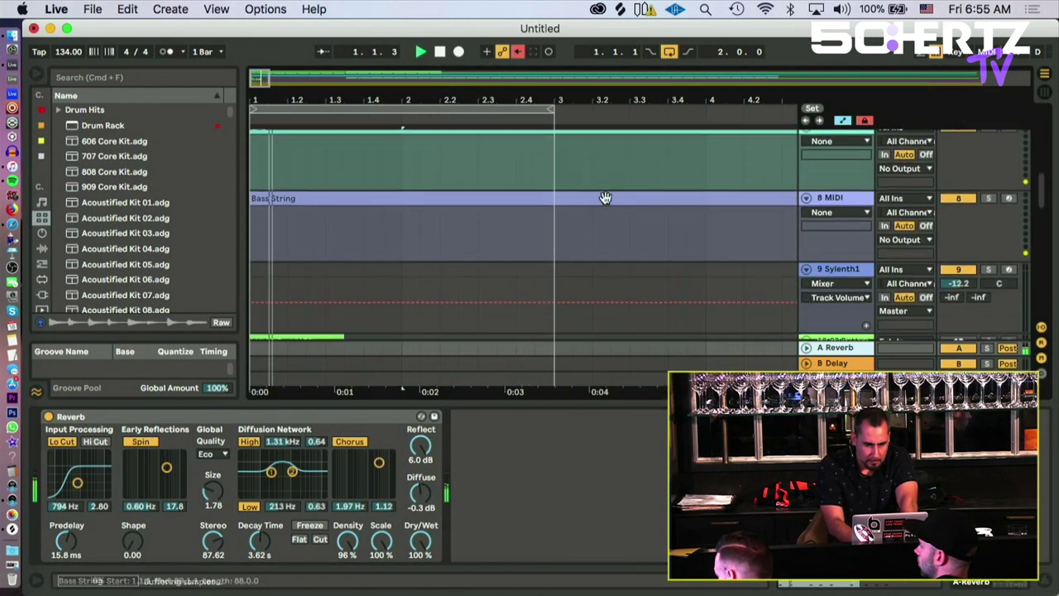
scroll(605, 197, up, 6)
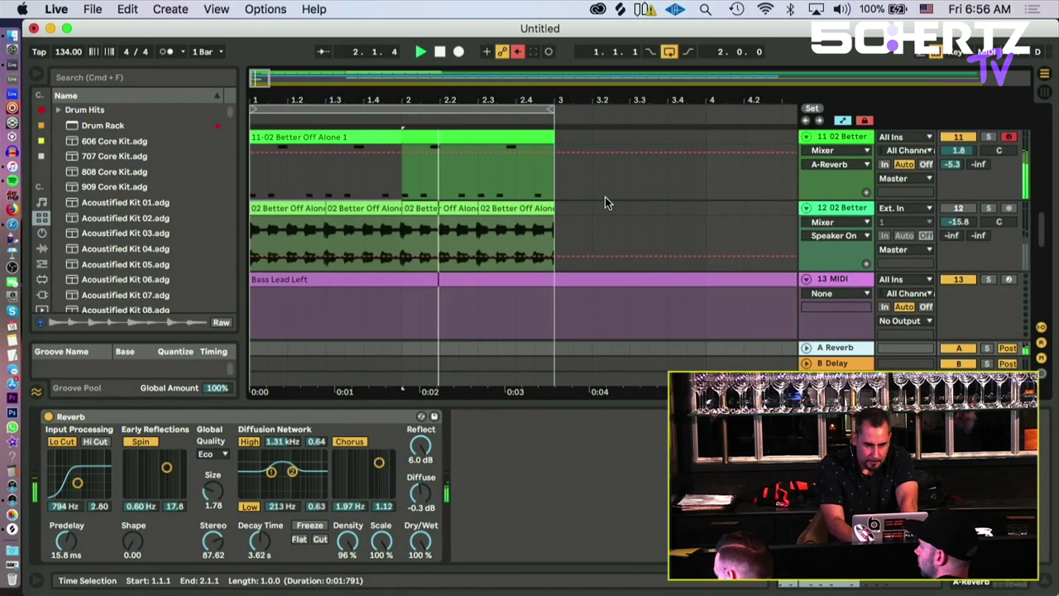
scroll(605, 196, up, 10)
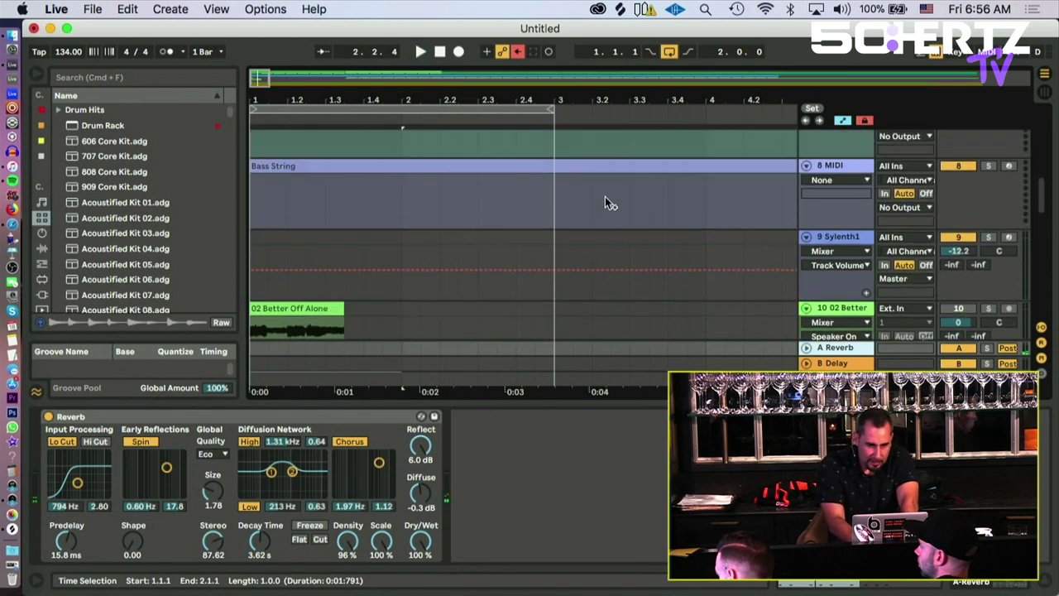
scroll(605, 196, down, 15)
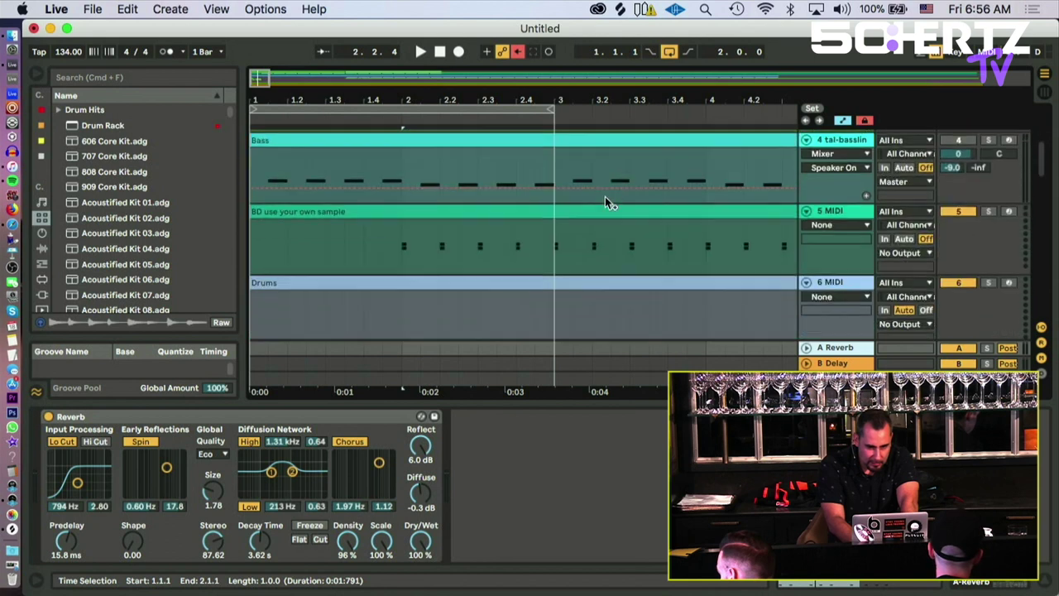
scroll(605, 196, up, 2)
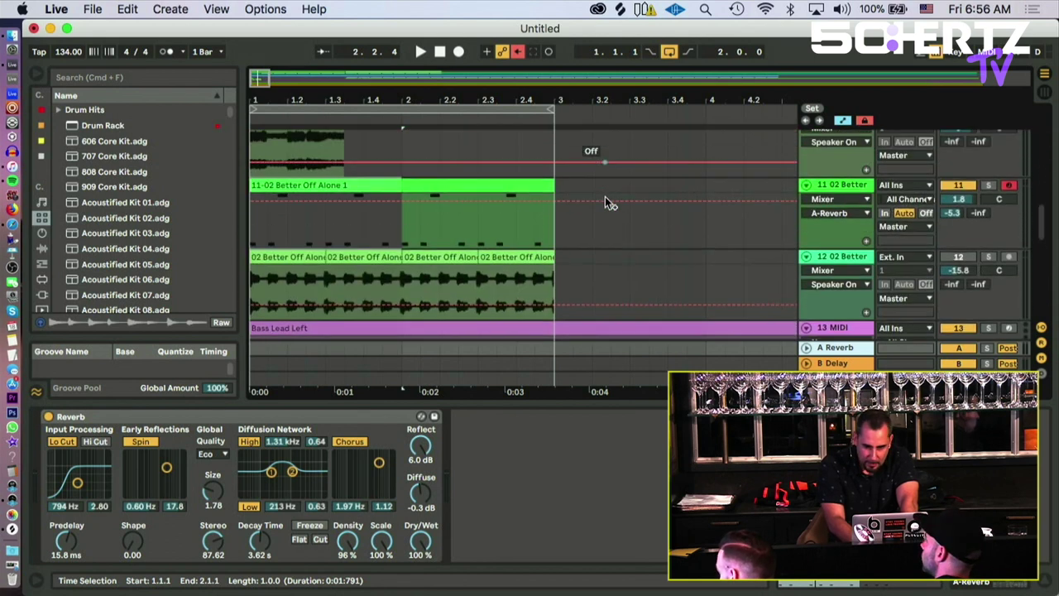
Step: Solo track 11 and audition its chopped 02 Better Off Alone pattern
click(371, 186)
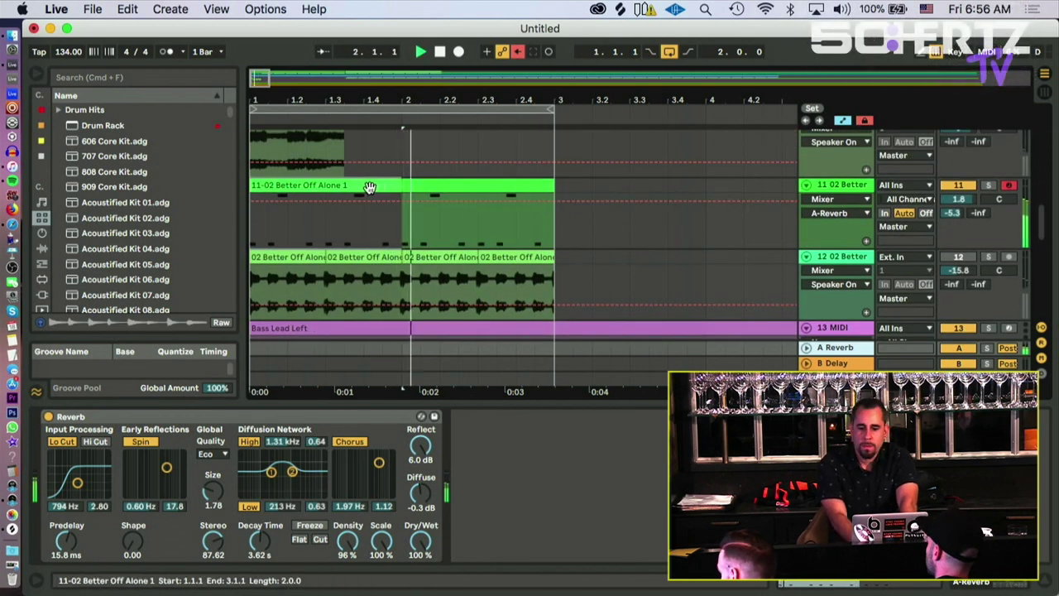
click(987, 186)
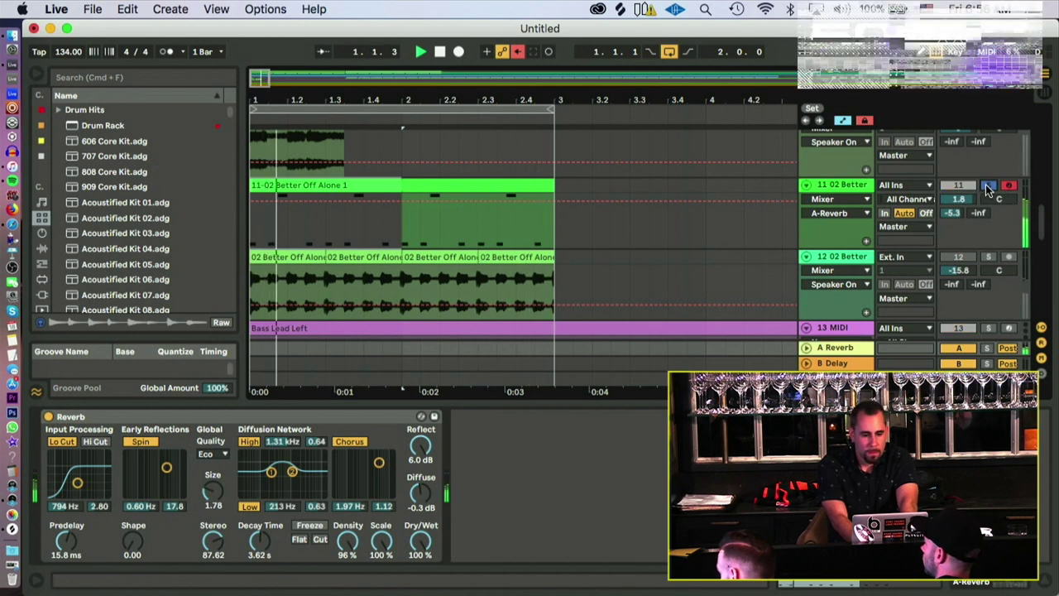
key(space)
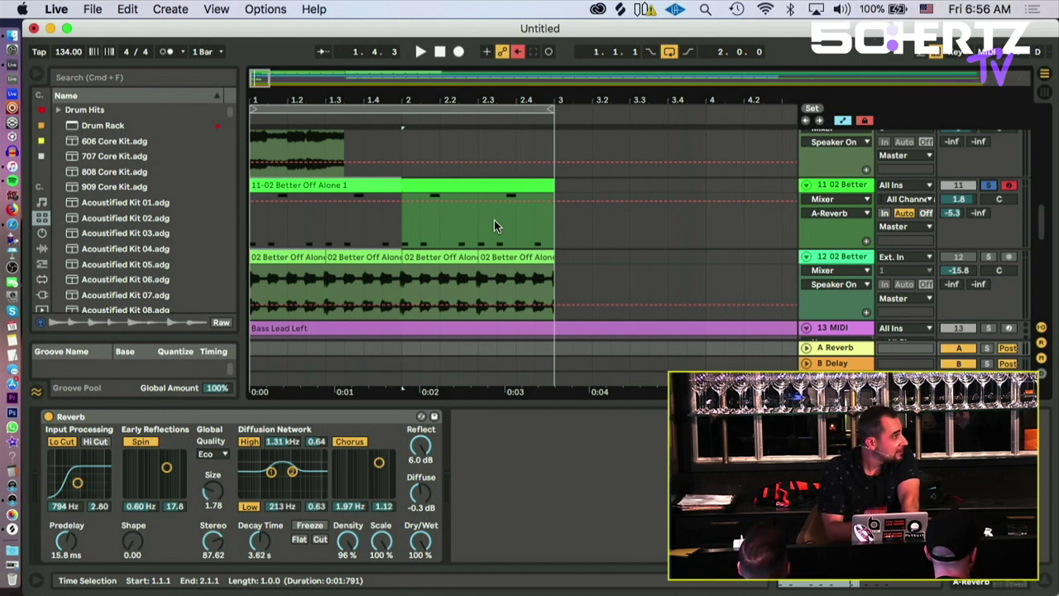
key(space)
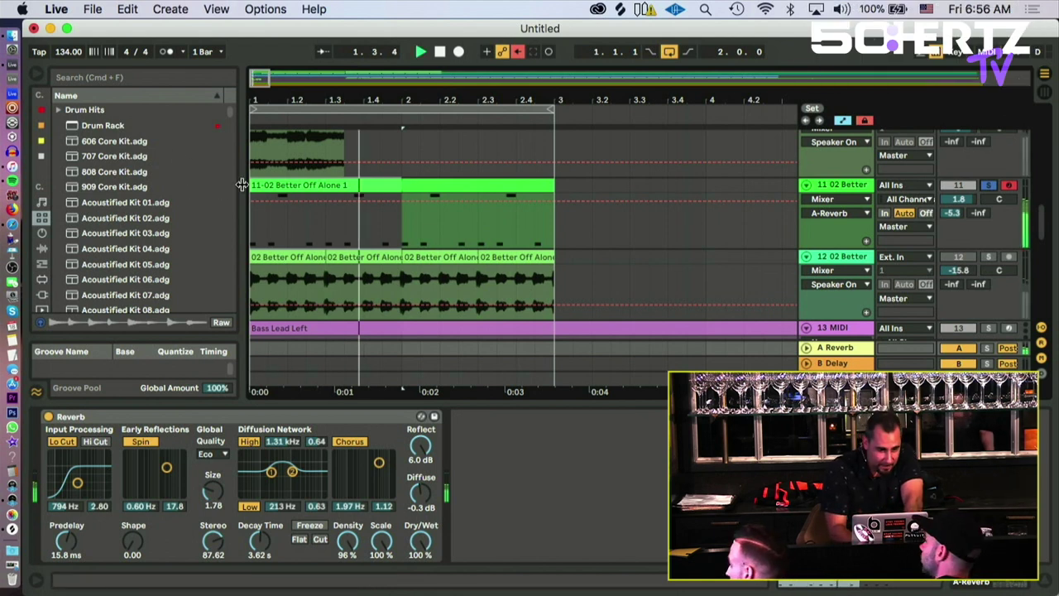
key(space)
scroll(123, 202, down, 10)
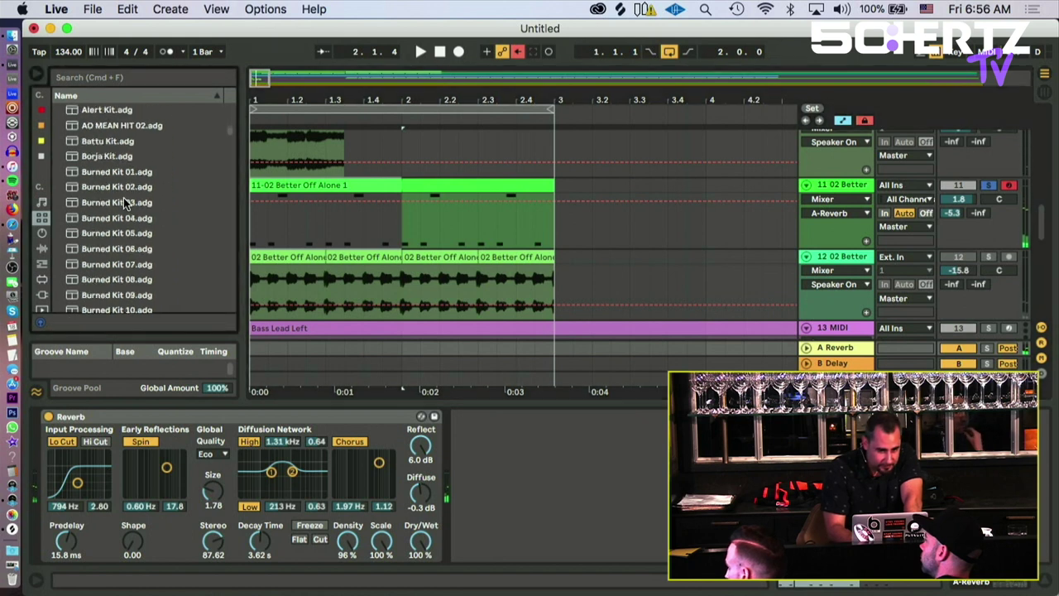
scroll(123, 201, down, 10)
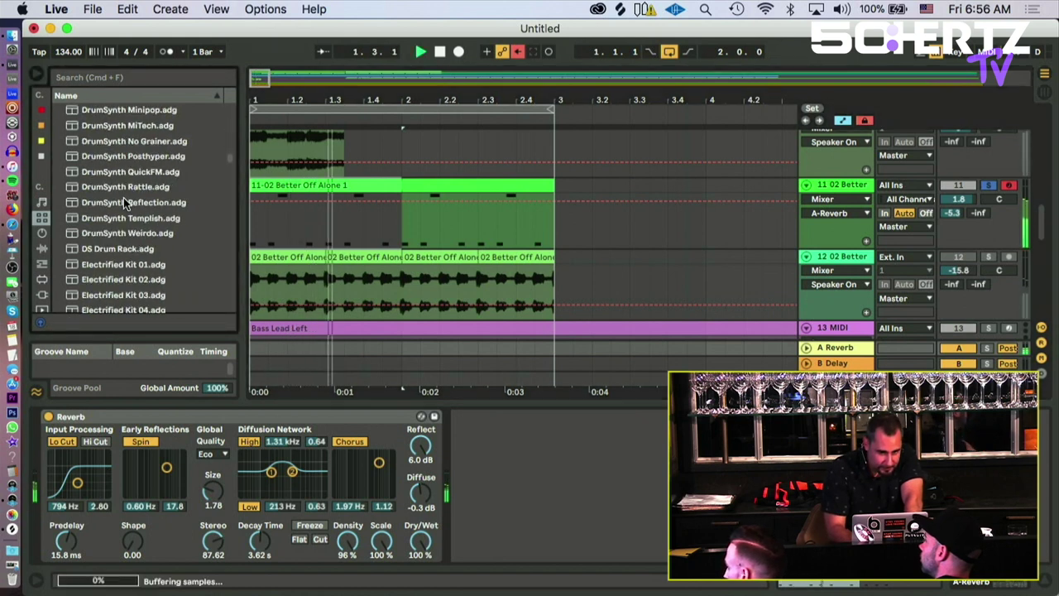
right_click(124, 201)
click(122, 180)
scroll(120, 172, up, 15)
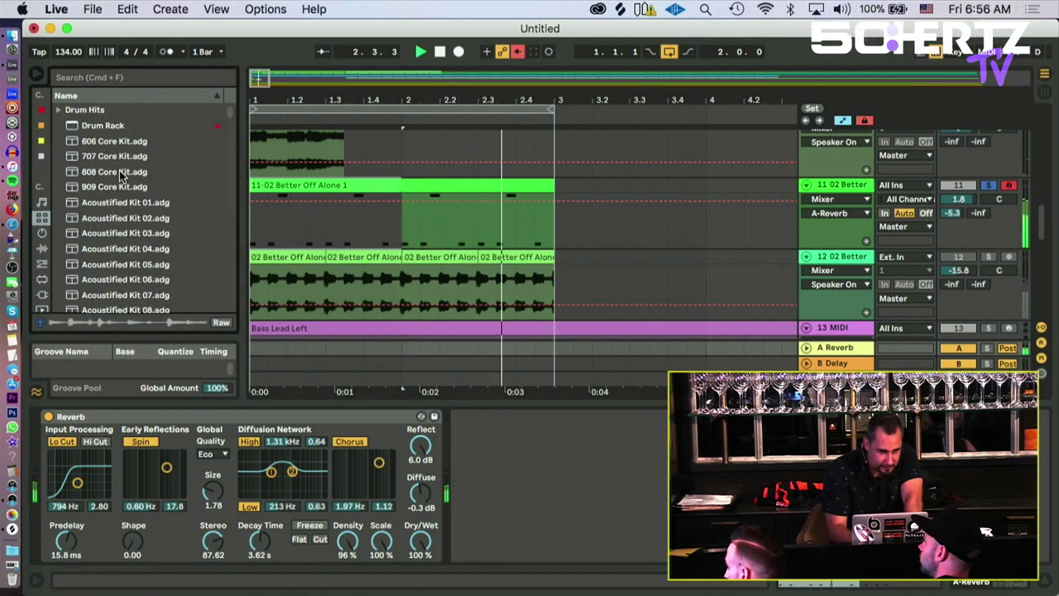
Step: Open the track 11 Better Off Alone clip in an enlarged note editor and shorten its loop to 0.2.0
click(372, 187)
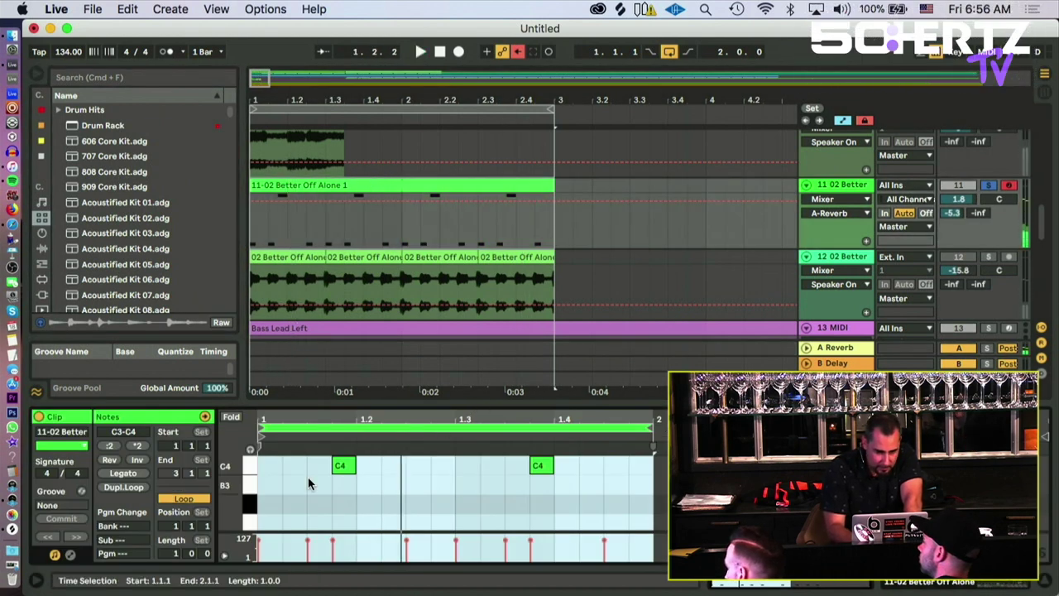
drag(646, 429, 456, 430)
key(space)
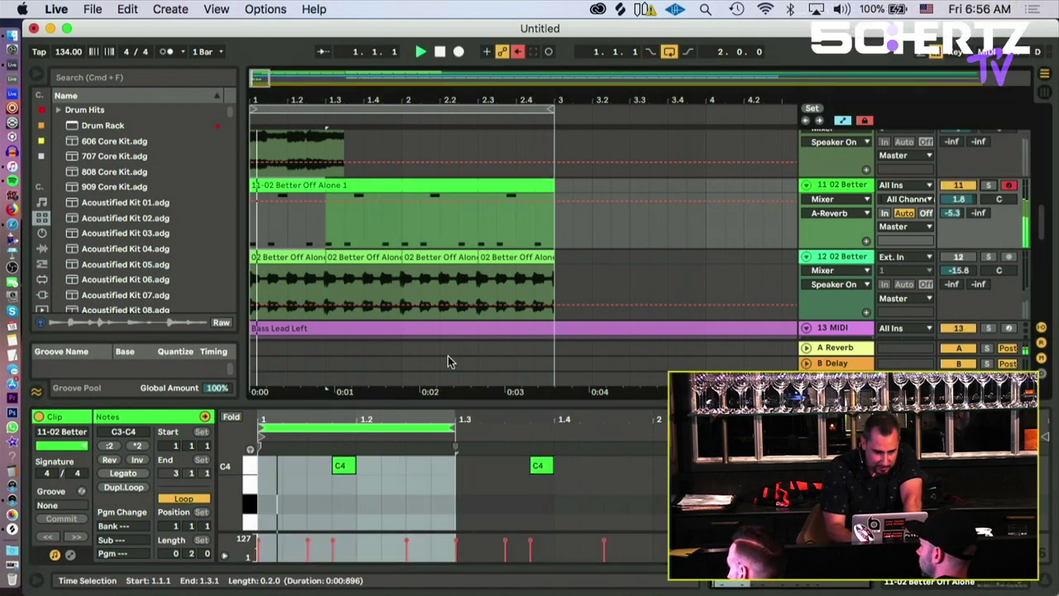
drag(330, 406, 343, 177)
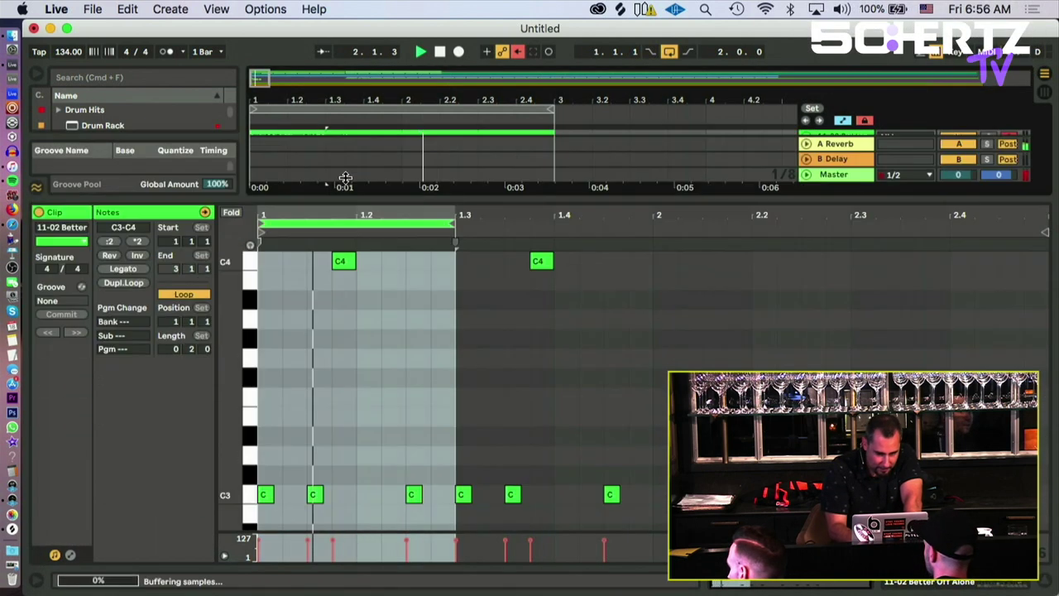
key(space)
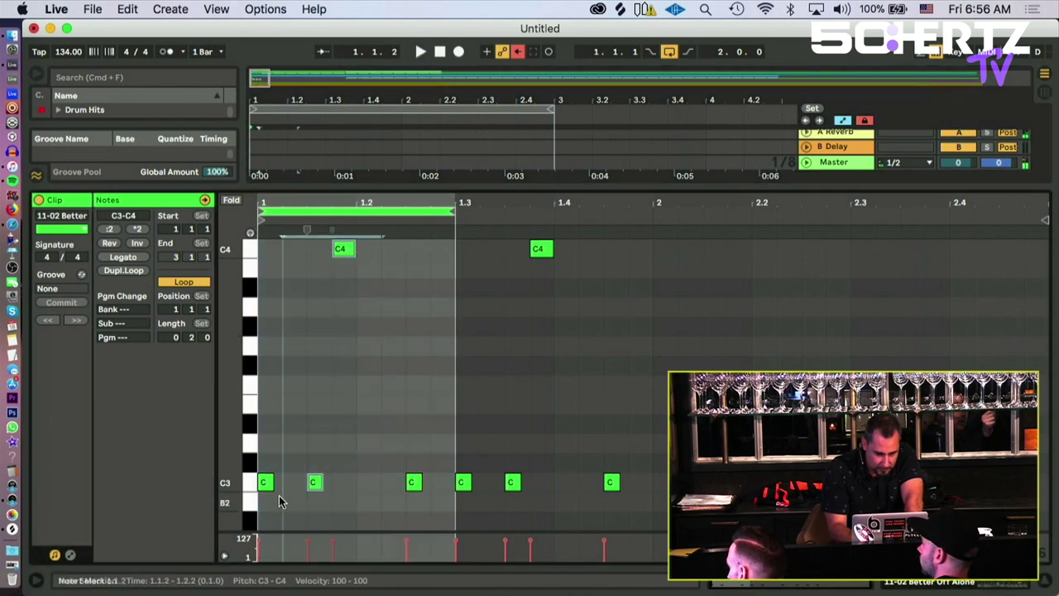
Step: Transpose the clip's first three notes down one octave and re-enable the overridden automation
drag(347, 478, 217, 285)
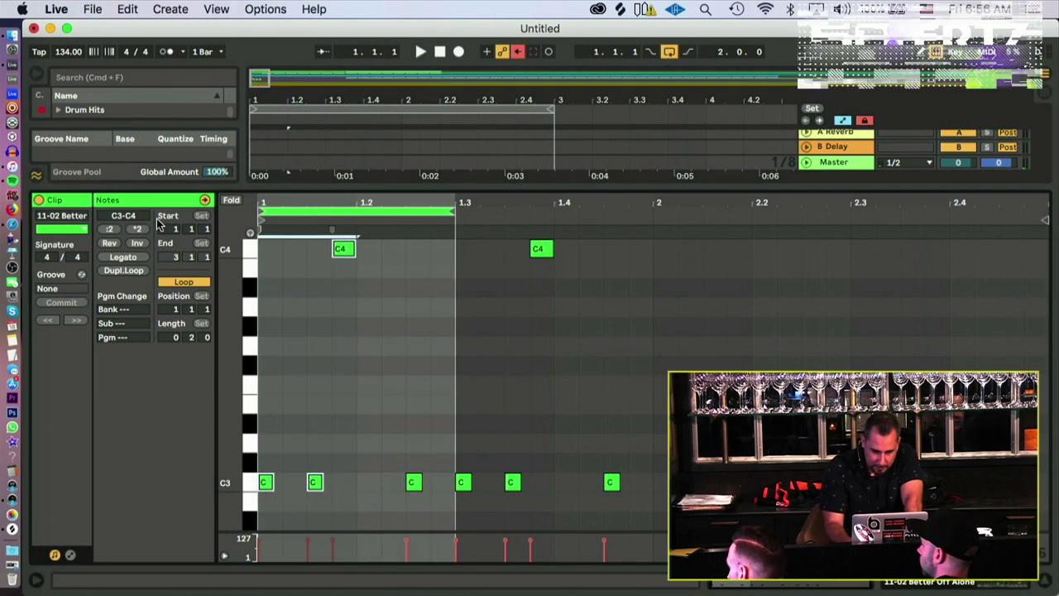
key(shift+Down)
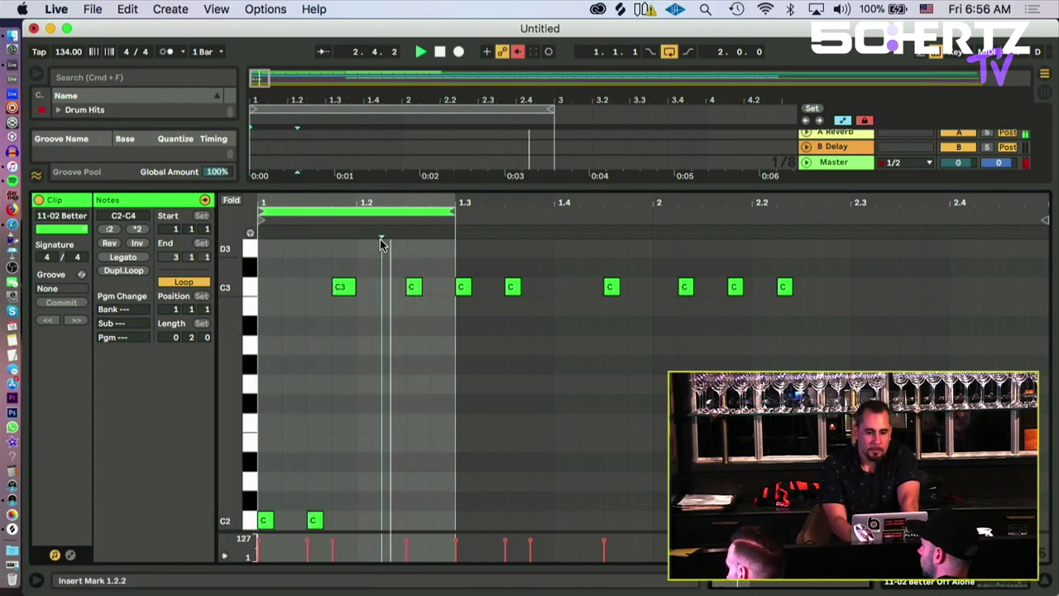
drag(376, 200, 383, 200)
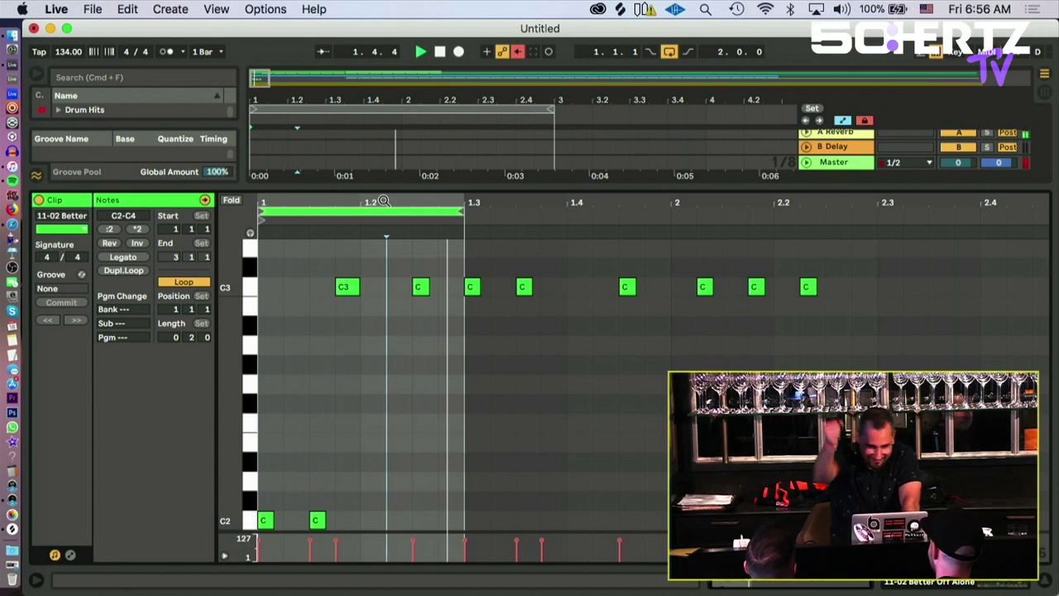
click(516, 53)
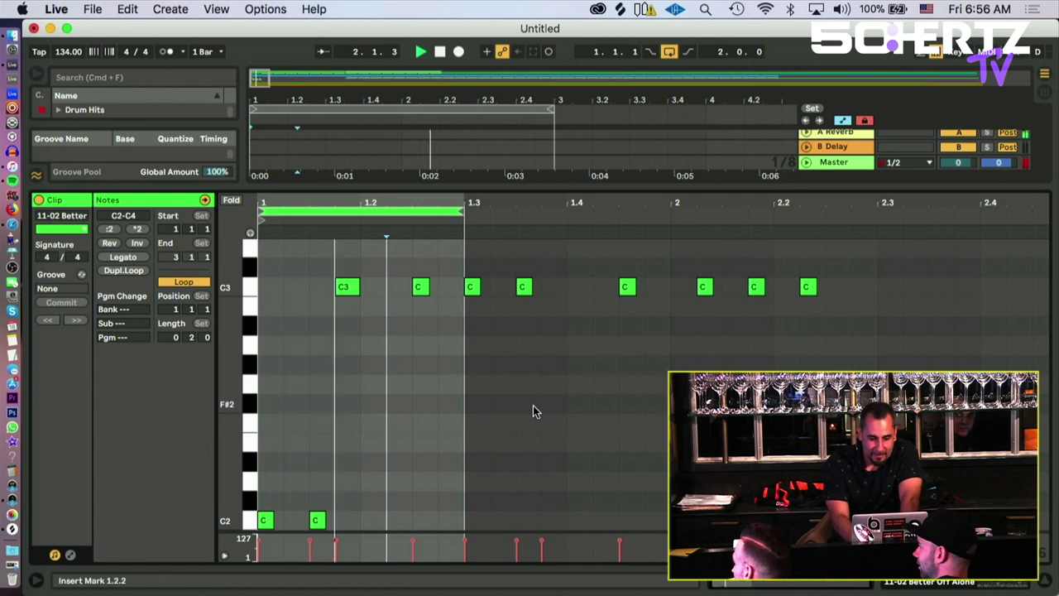
Step: Transpose the C3 note near 1.2.3 down one octave to C2
scroll(533, 411, up, 3)
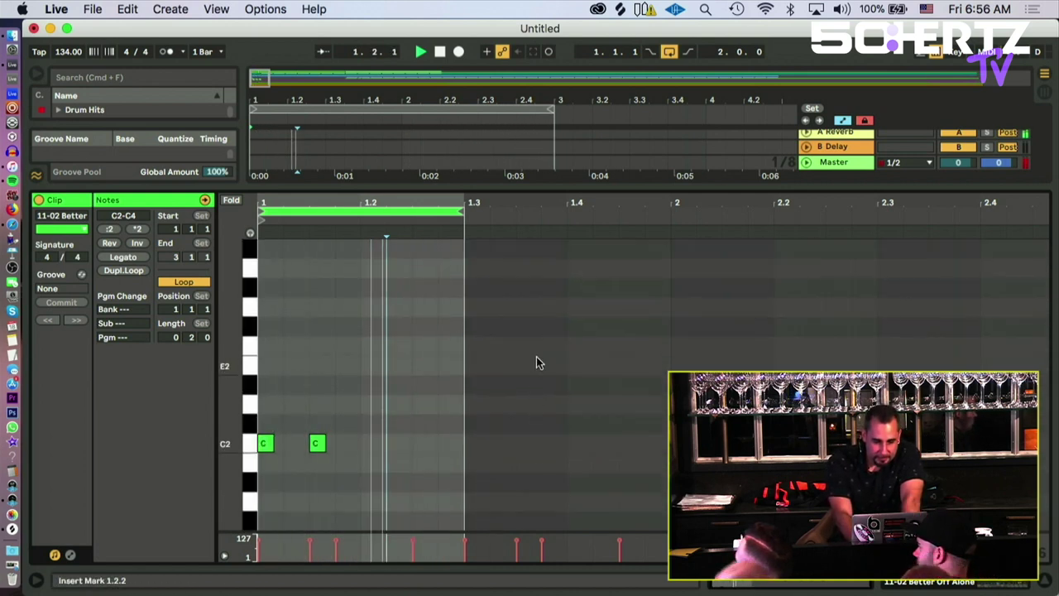
scroll(534, 409, down, 4)
scroll(538, 361, up, 2)
scroll(509, 430, down, 3)
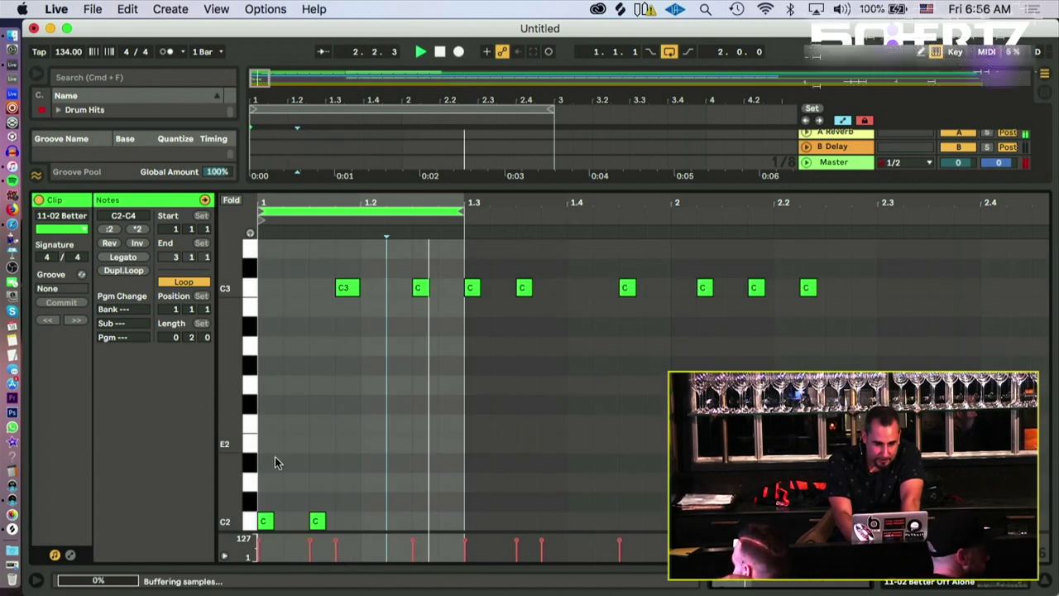
click(267, 520)
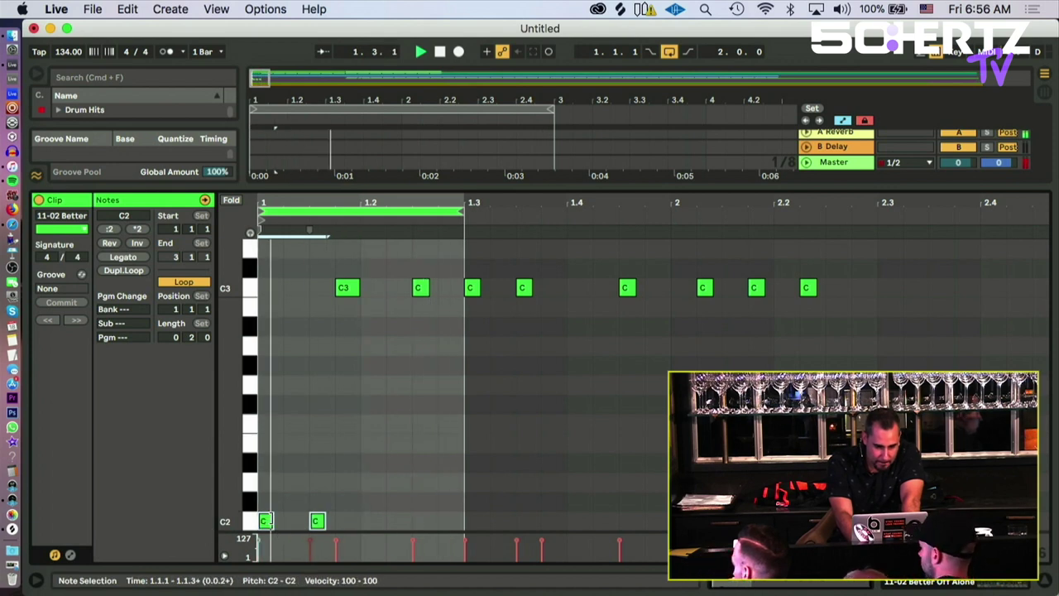
click(420, 287)
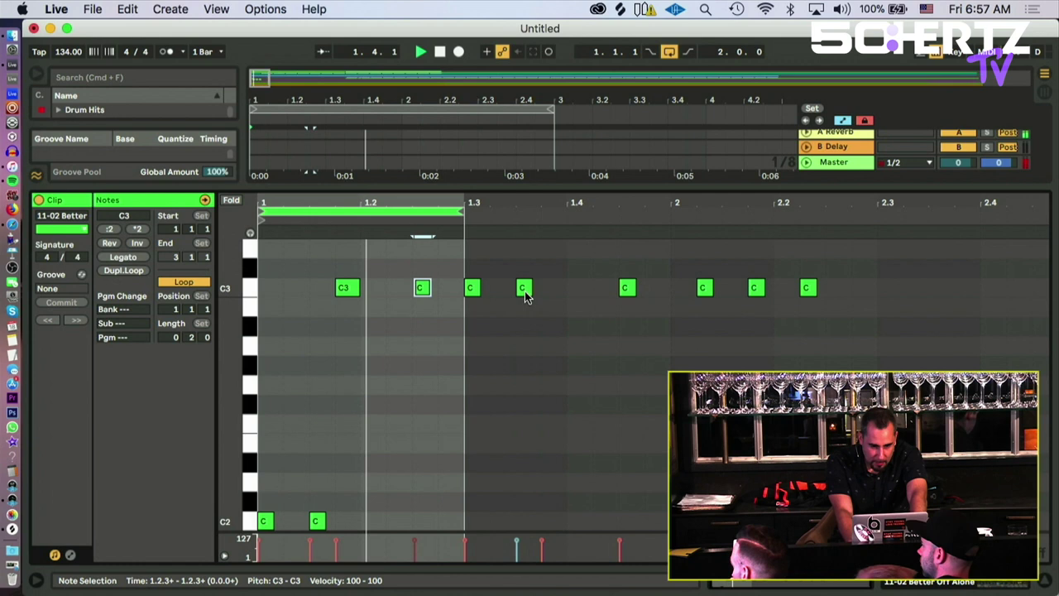
key(super)
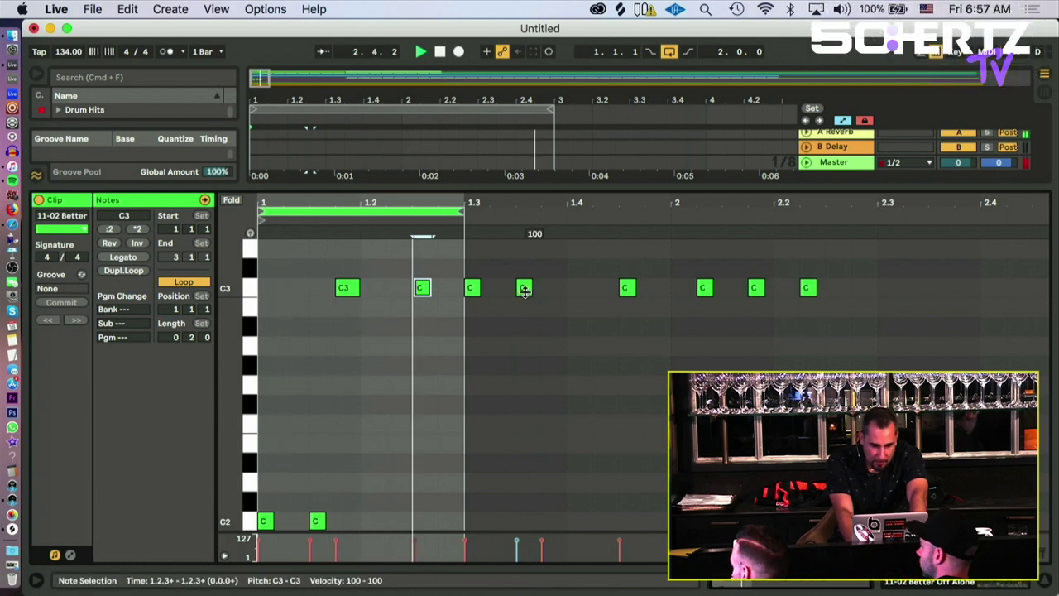
key(shift+Down)
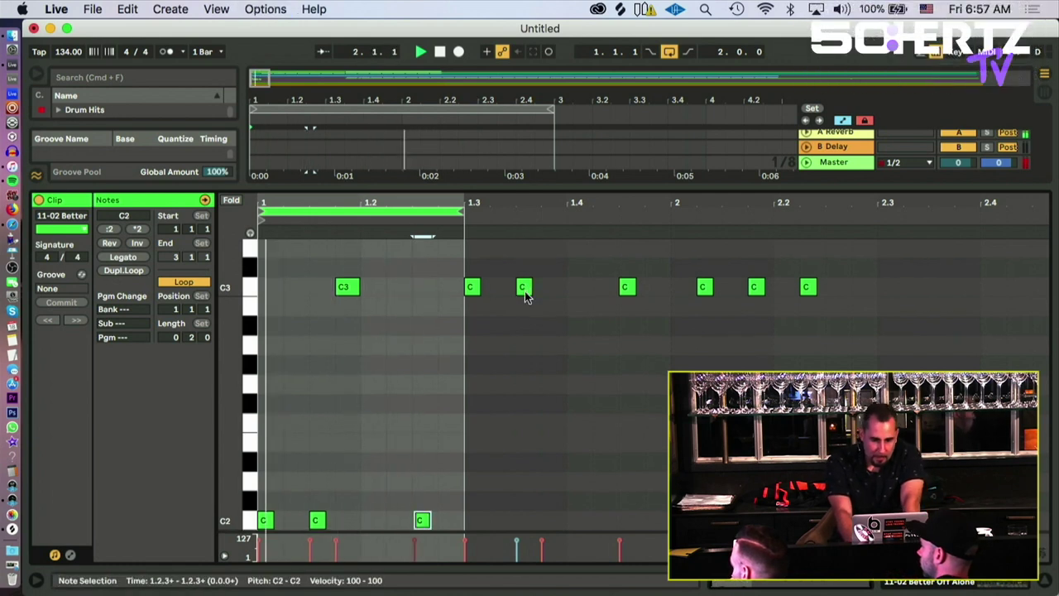
Step: Transpose the C3 note at 1.1.4 down to G1 while the pattern plays
click(347, 287)
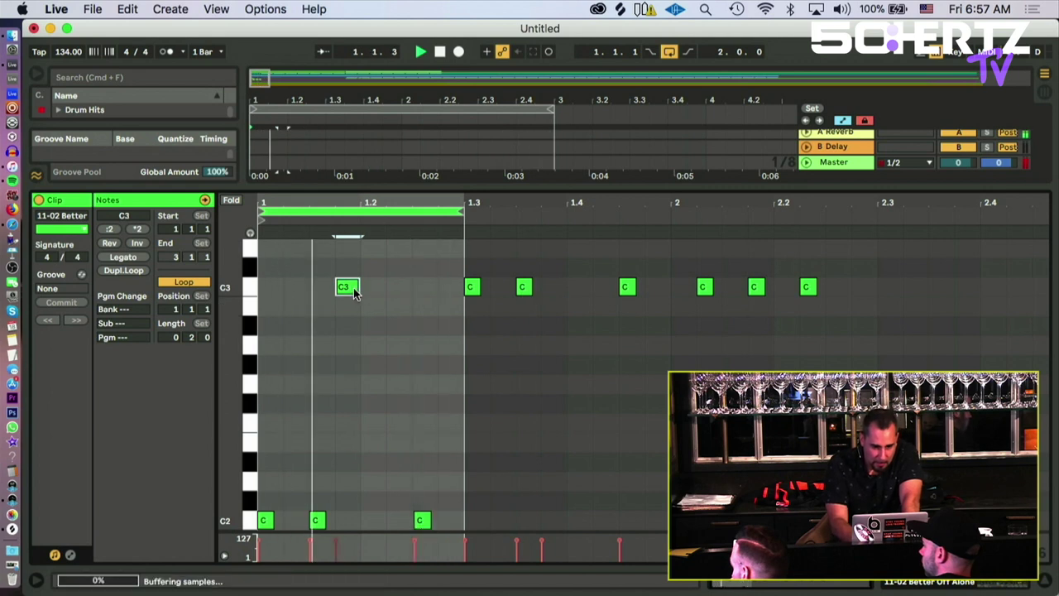
key(shift+Down)
key(shift+Down)
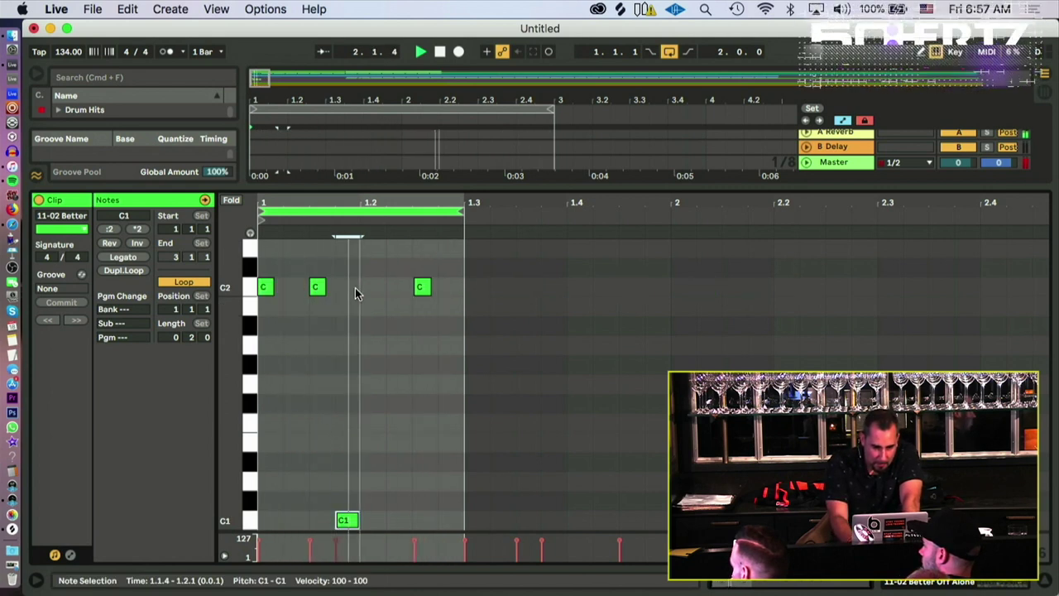
key(shift+Up)
key(Down)
key(Down)
key(Down)
key(Down)
key(Down)
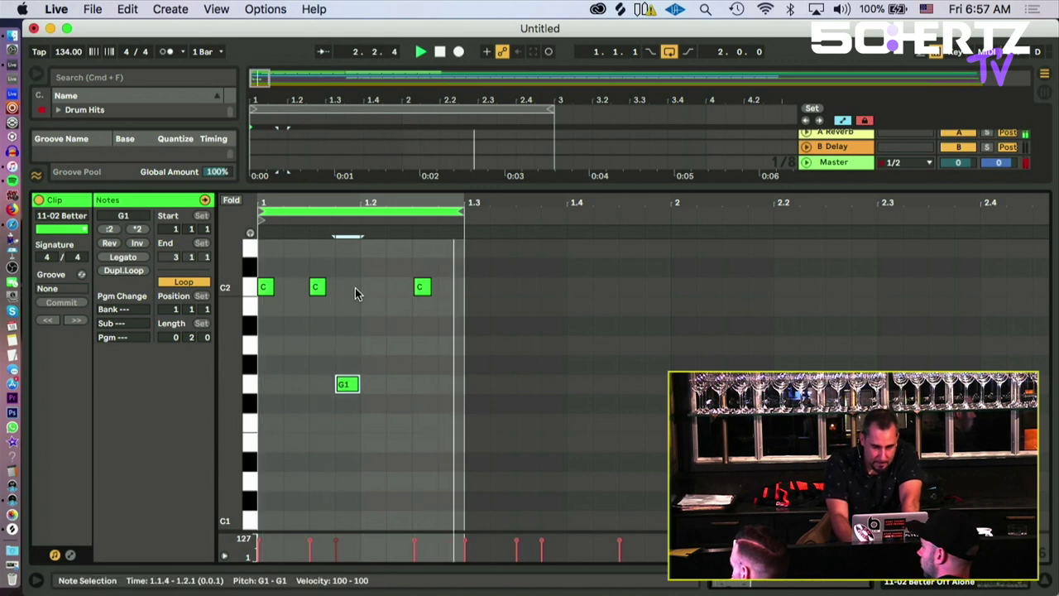
key(space)
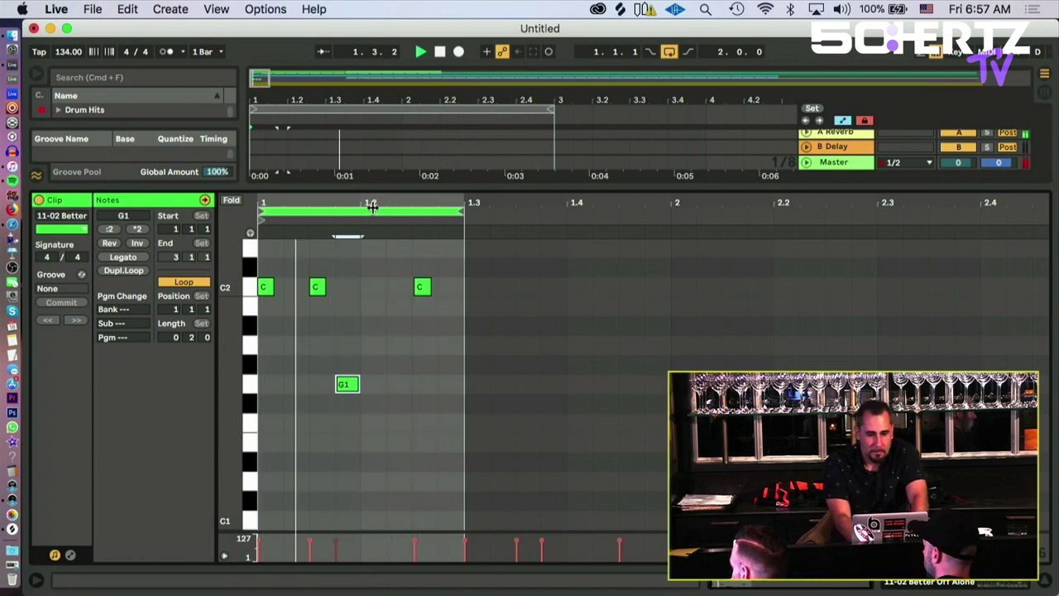
Step: Duplicate the loop with its notes to a length of 1.0.0 and raise the copied G1 note at 1.3.4 to G#1
key(super+a)
key(super+d)
click(553, 385)
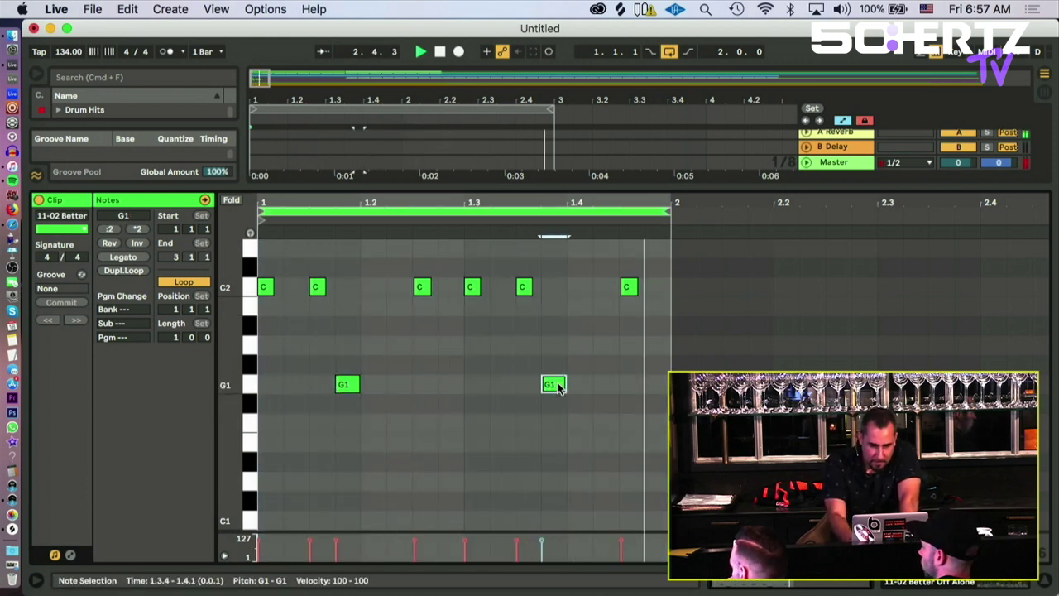
key(Up)
key(Up)
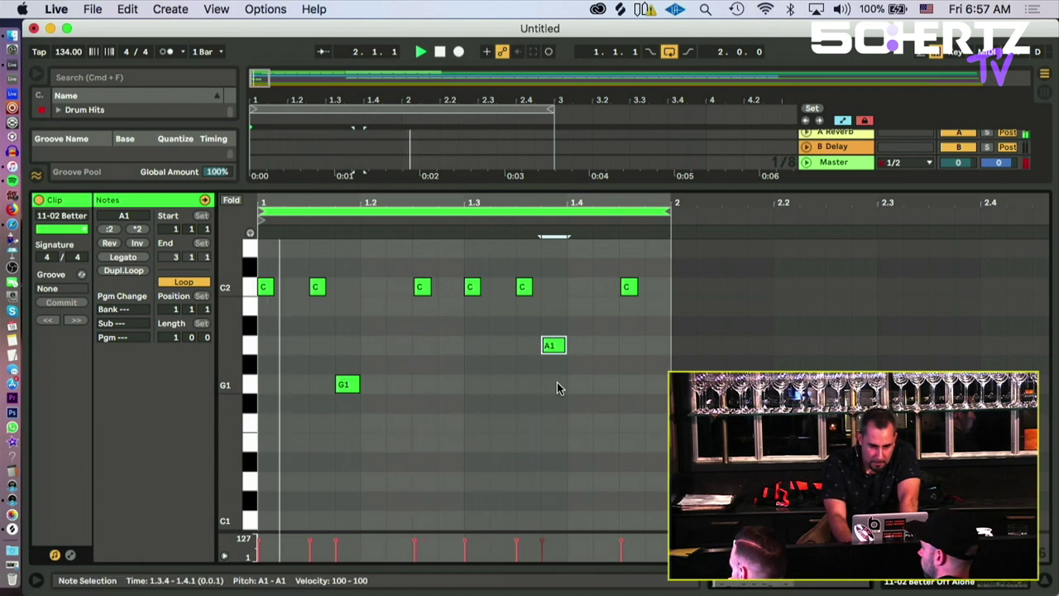
key(Down)
key(Down)
key(Up)
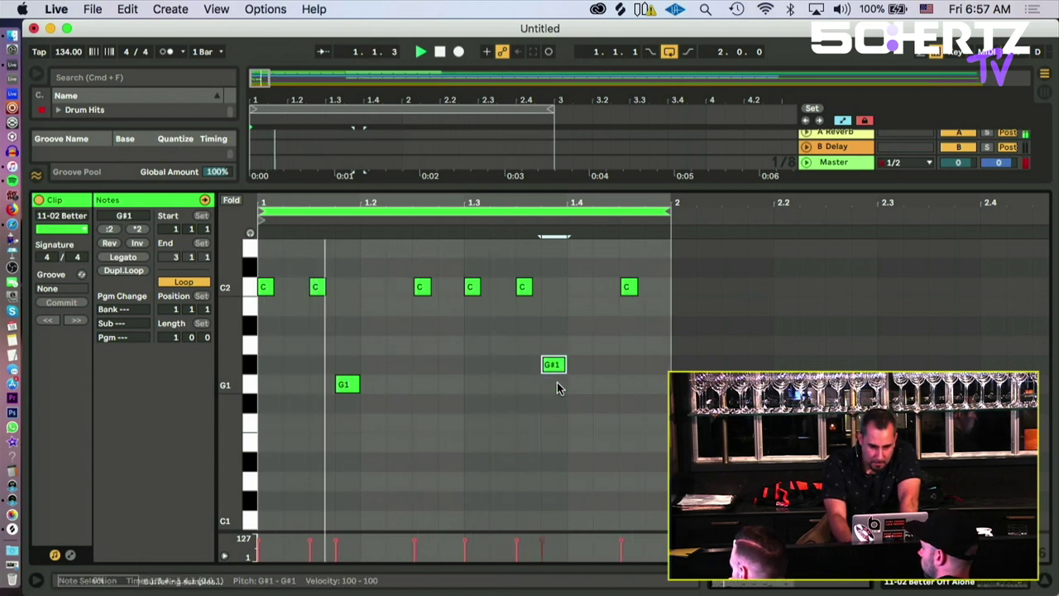
click(557, 387)
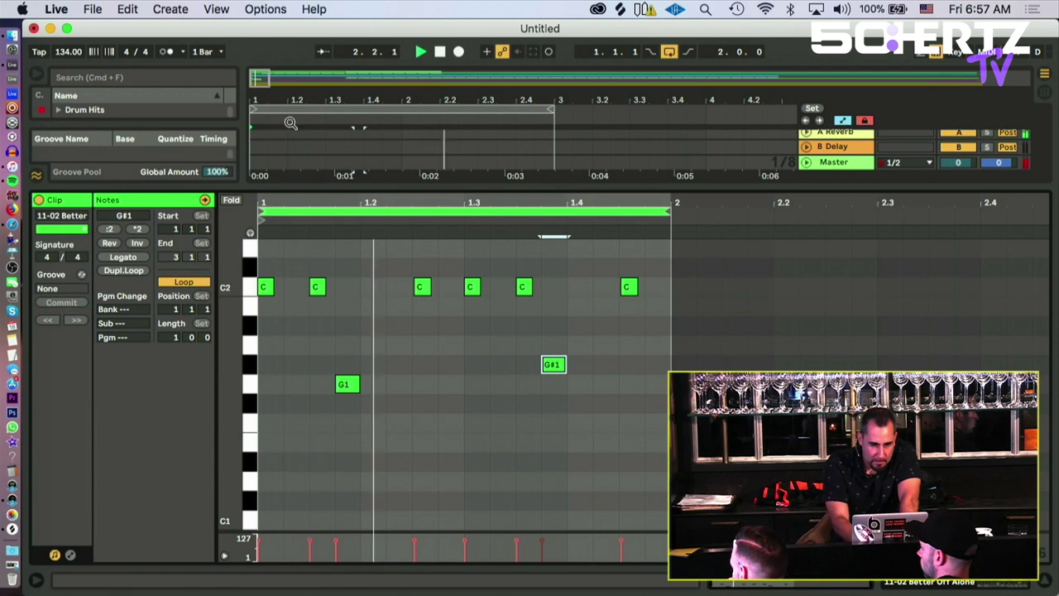
scroll(683, 309, up, 3)
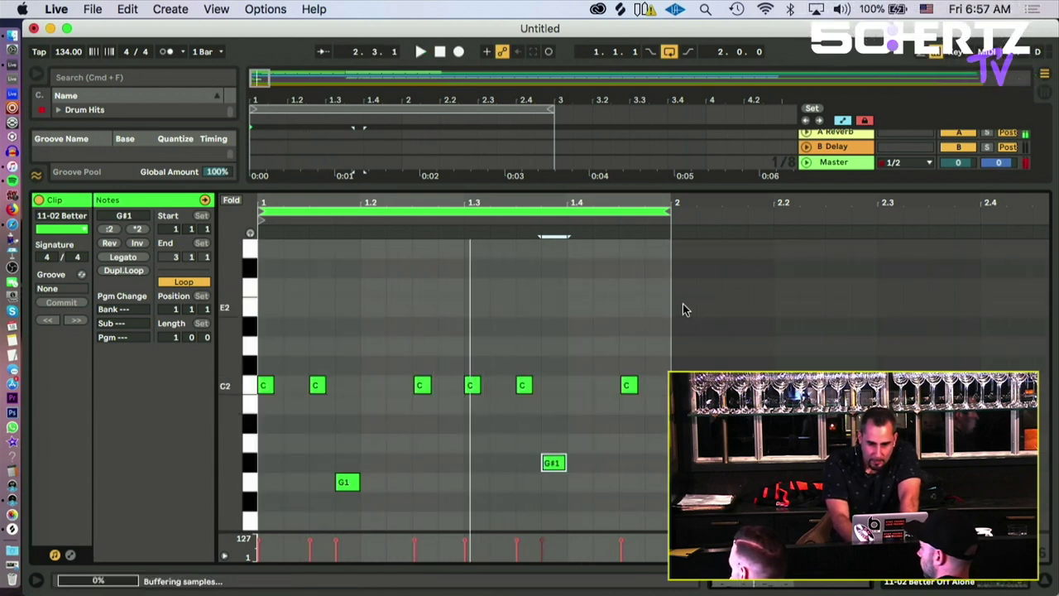
Step: Re-enable the overridden automation and activate the Bass track (track 4) to hear it with the loop
drag(301, 185, 312, 440)
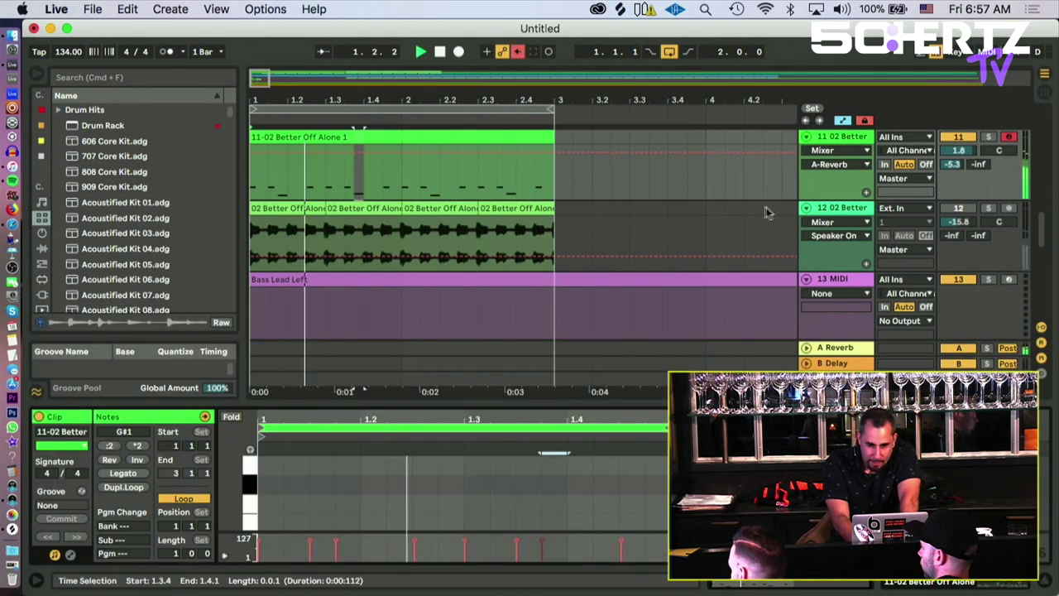
click(518, 55)
scroll(626, 196, up, 5)
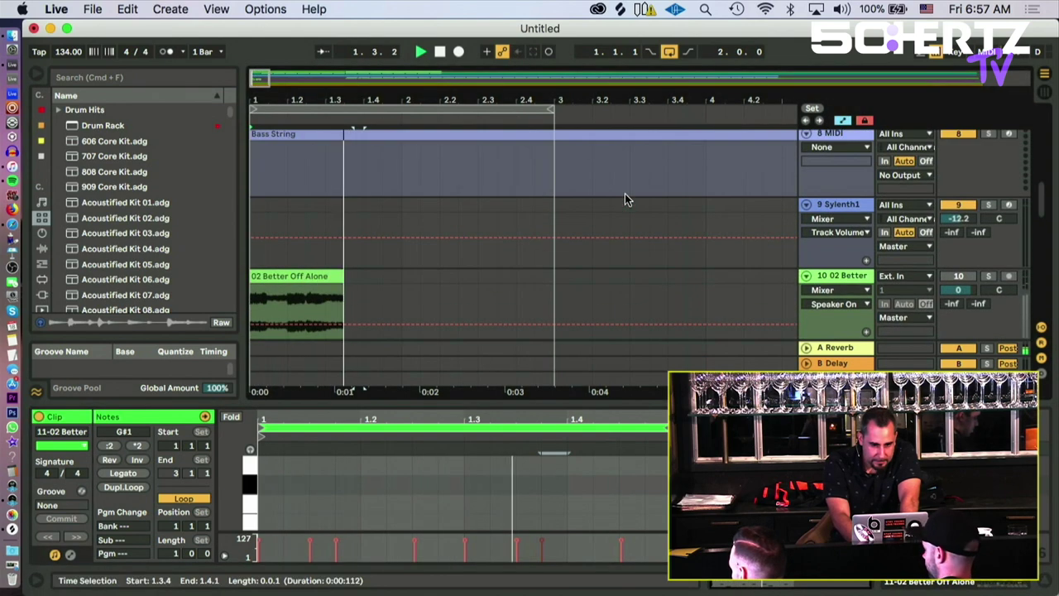
scroll(627, 196, up, 10)
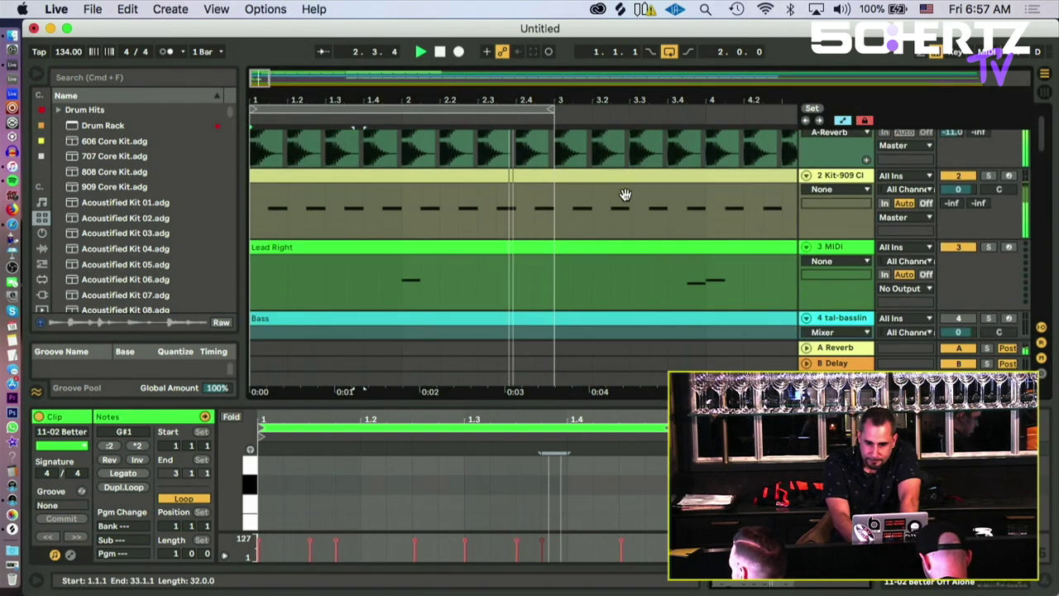
scroll(625, 194, down, 5)
click(970, 188)
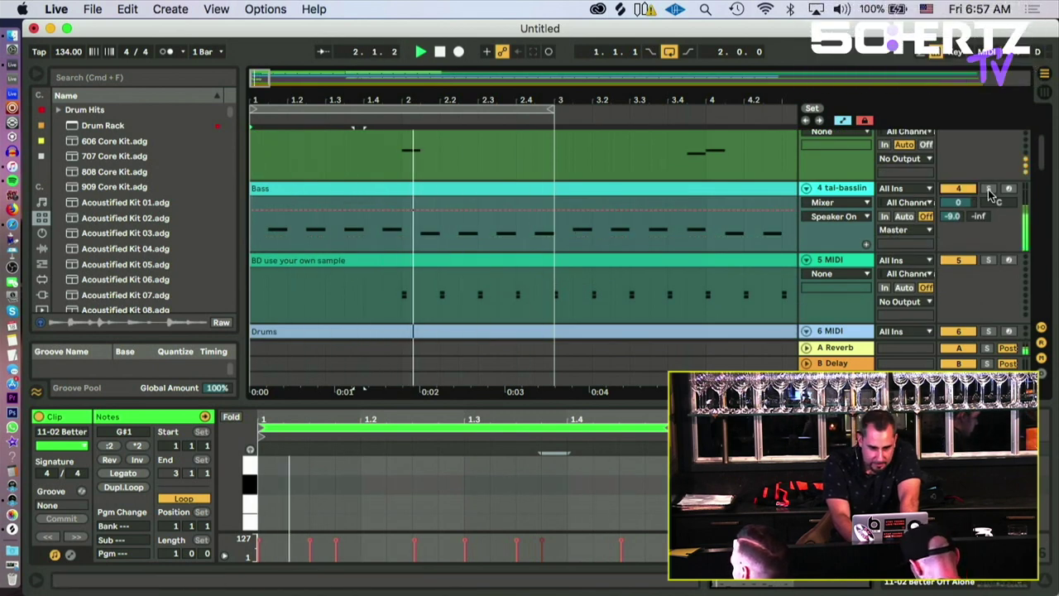
key(space)
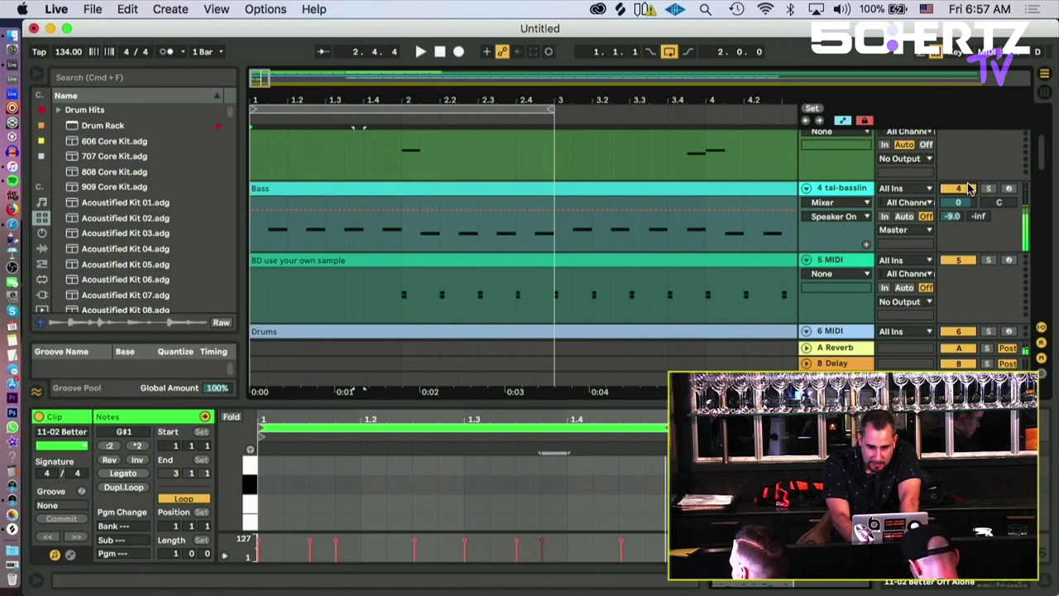
Step: Solo the Bass track and open its tal-bassline-101 synth for editing while the loop plays
click(770, 188)
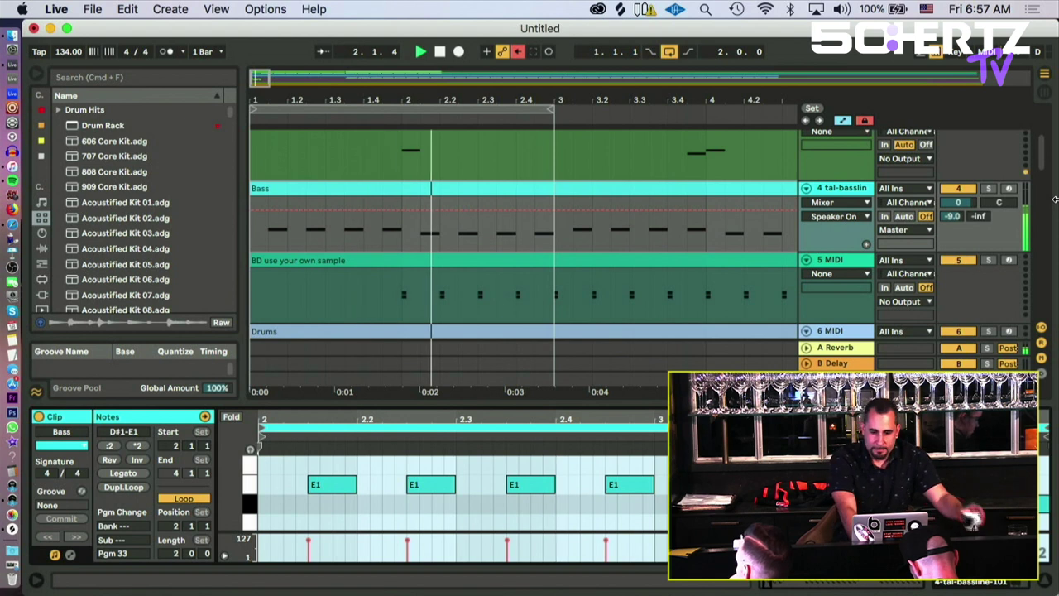
click(989, 189)
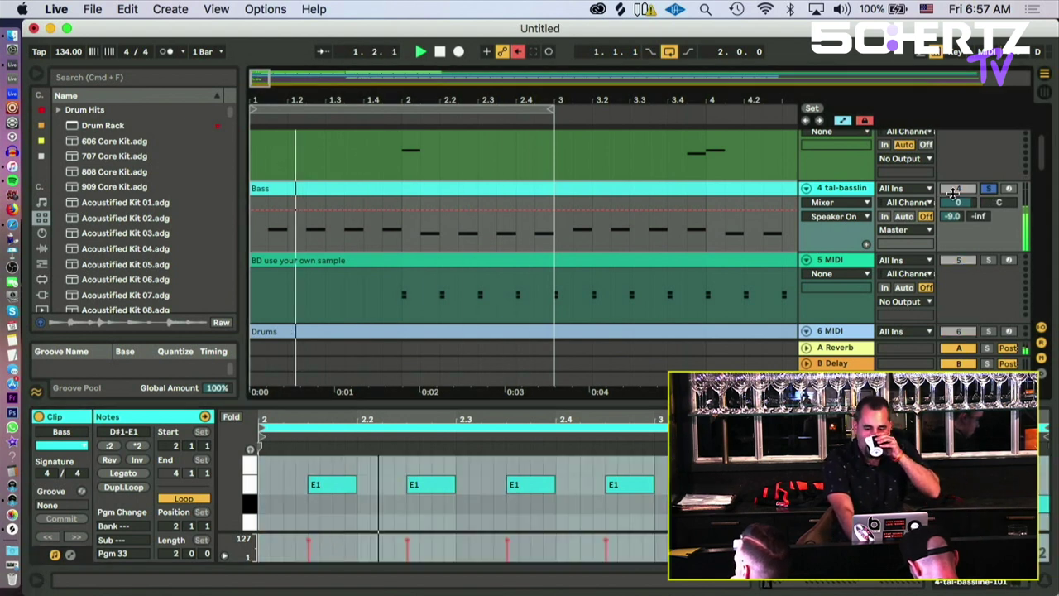
click(841, 189)
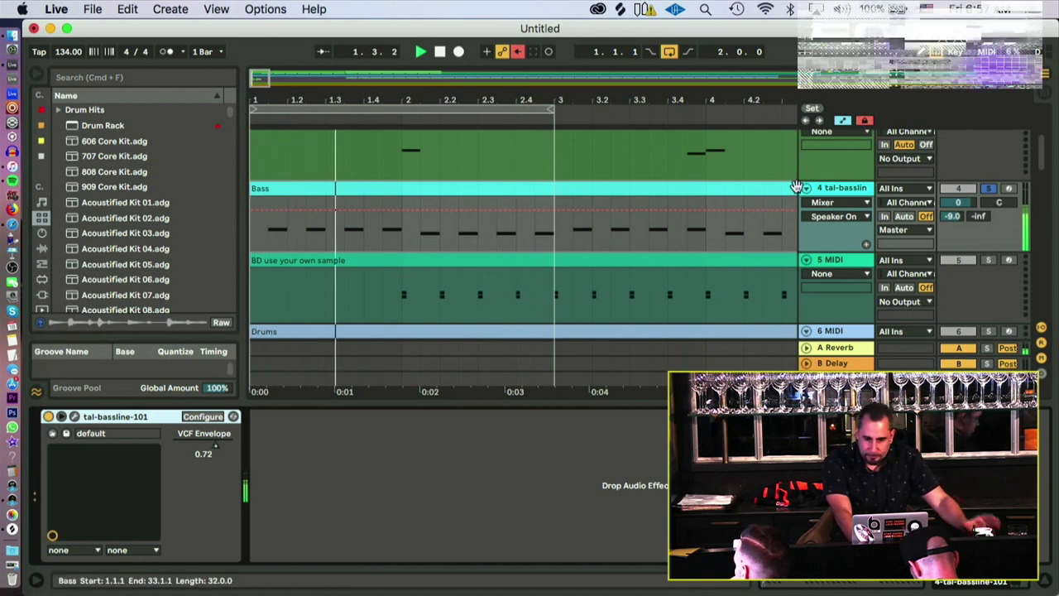
click(75, 417)
Step: Try the FN-Your World preset in the bass synth with the VCO range raised to 4'
click(724, 195)
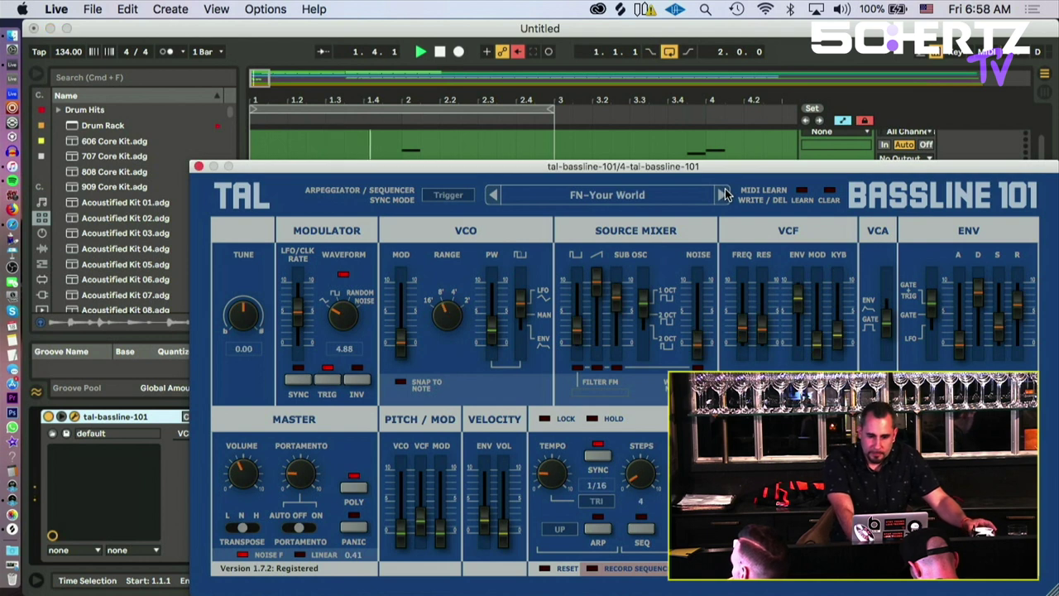
click(518, 51)
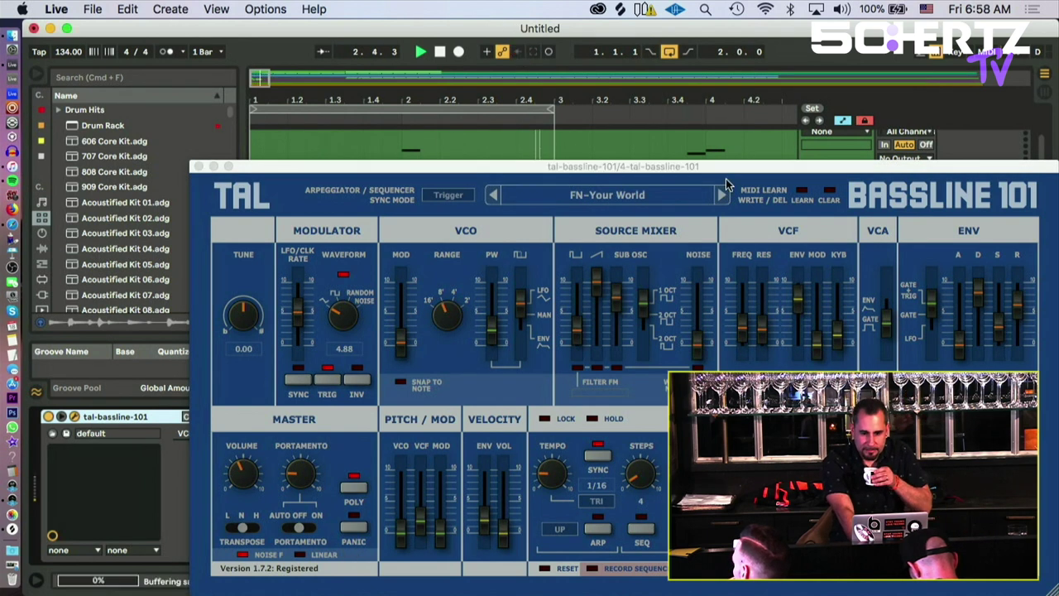
drag(444, 312, 448, 280)
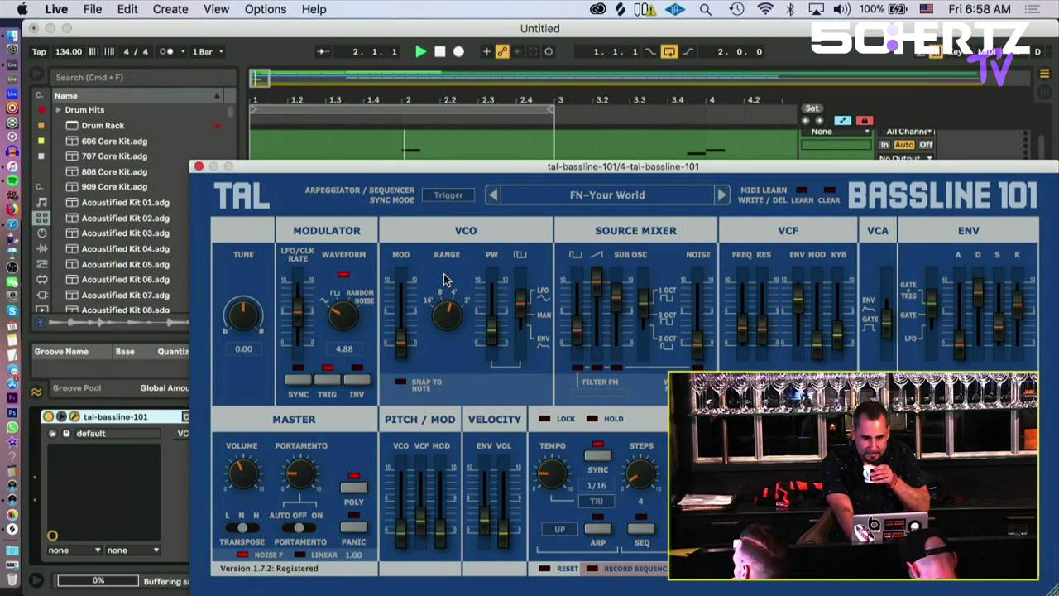
Step: Load the FN-Rock It Up! preset in the bass synth and raise its pulse oscillator level and filter frequency
click(721, 201)
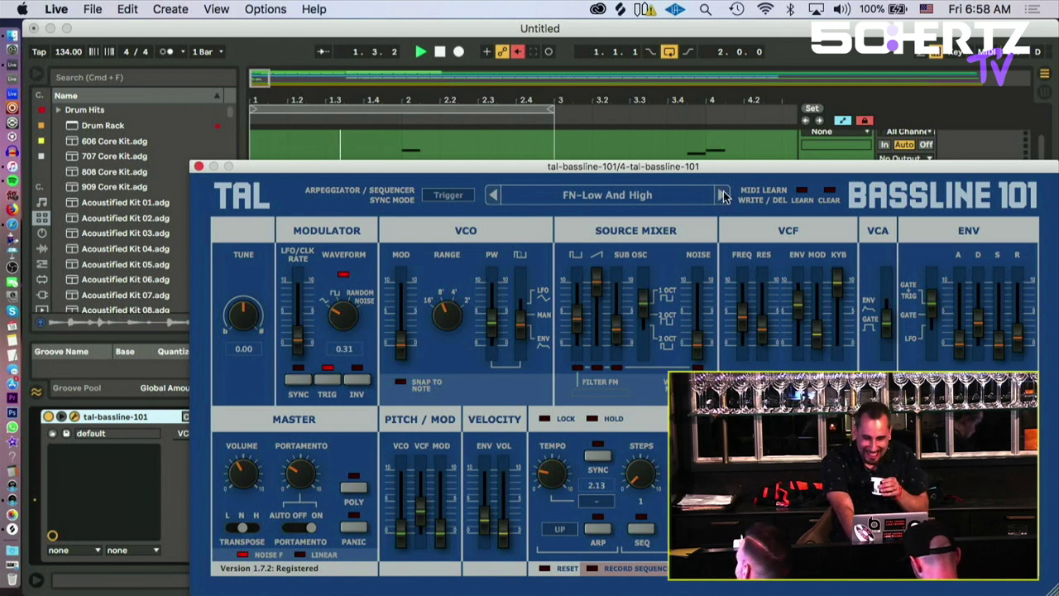
click(723, 199)
click(722, 198)
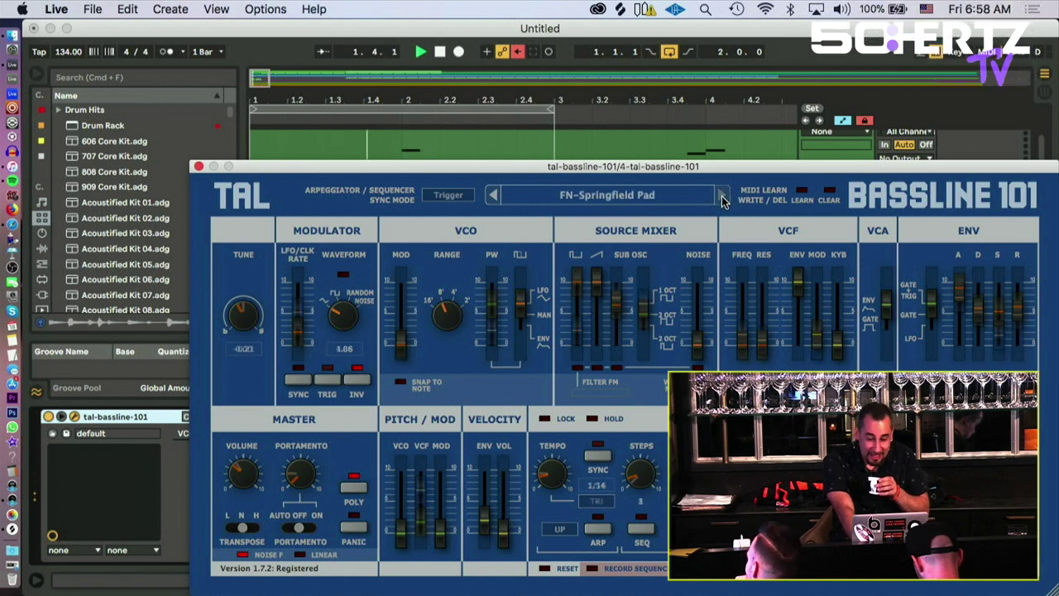
click(722, 198)
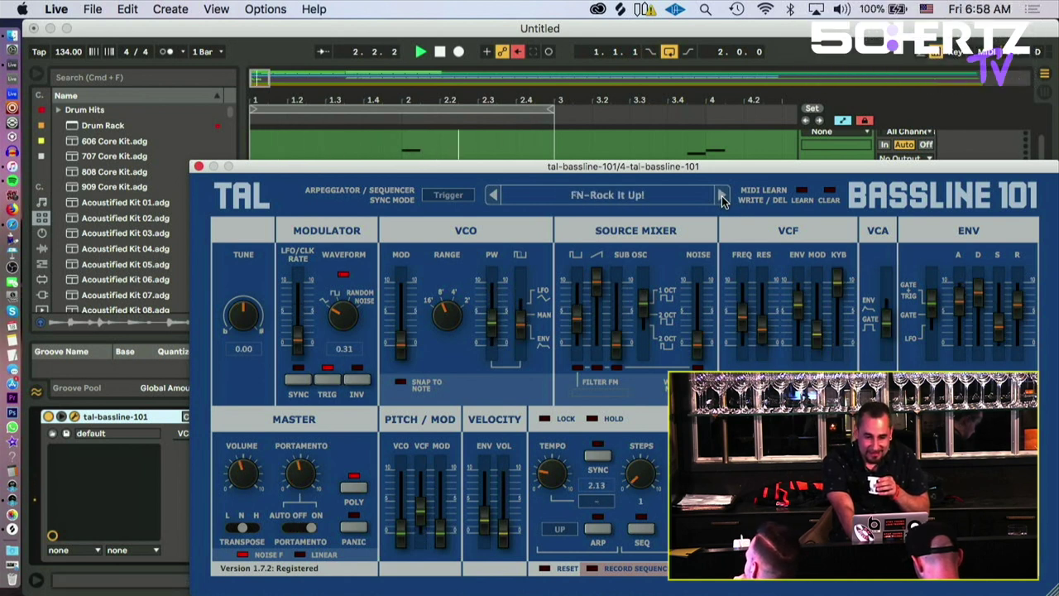
click(514, 53)
drag(577, 333, 577, 306)
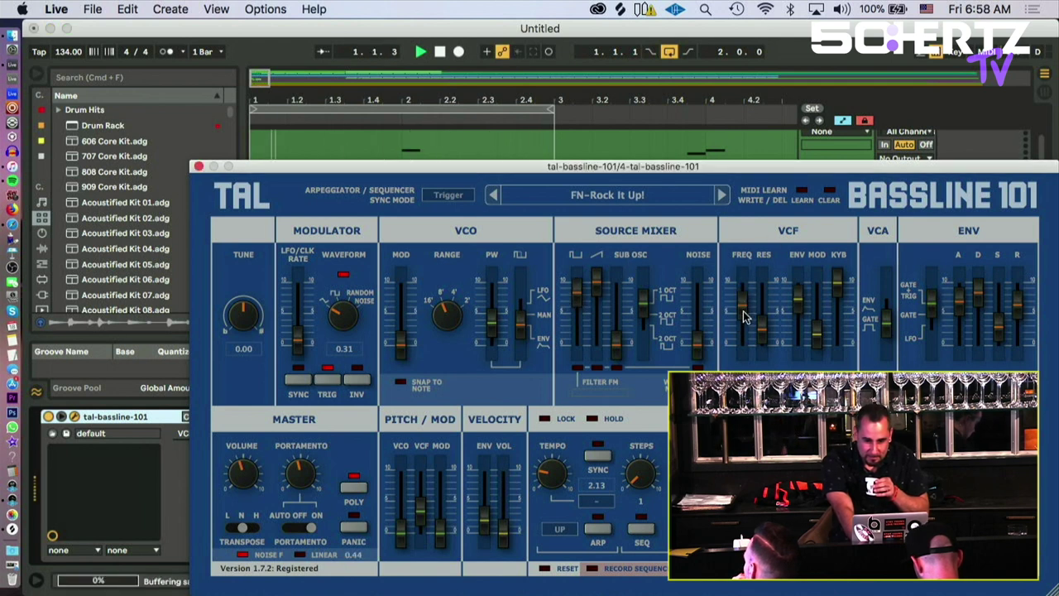
Step: Take the Bass track out of solo and lower its A-Reverb send to -12.0
drag(762, 166, 644, 426)
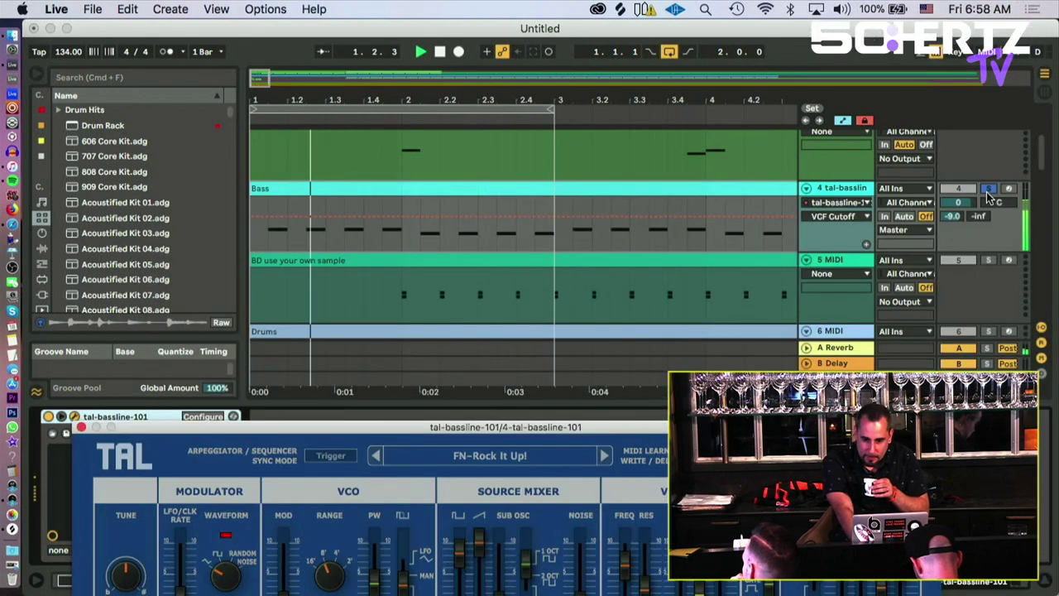
click(990, 196)
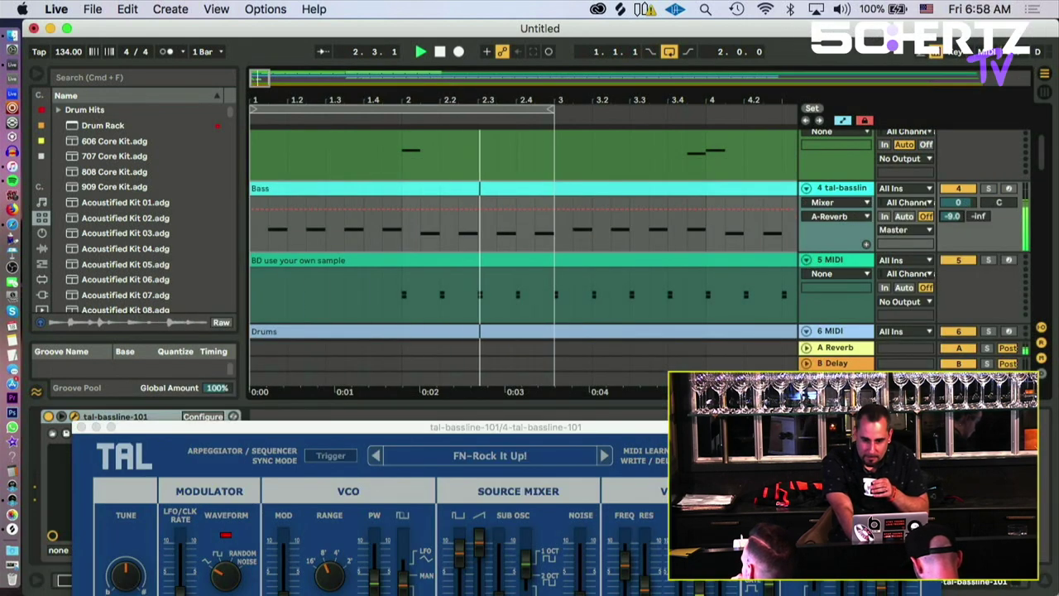
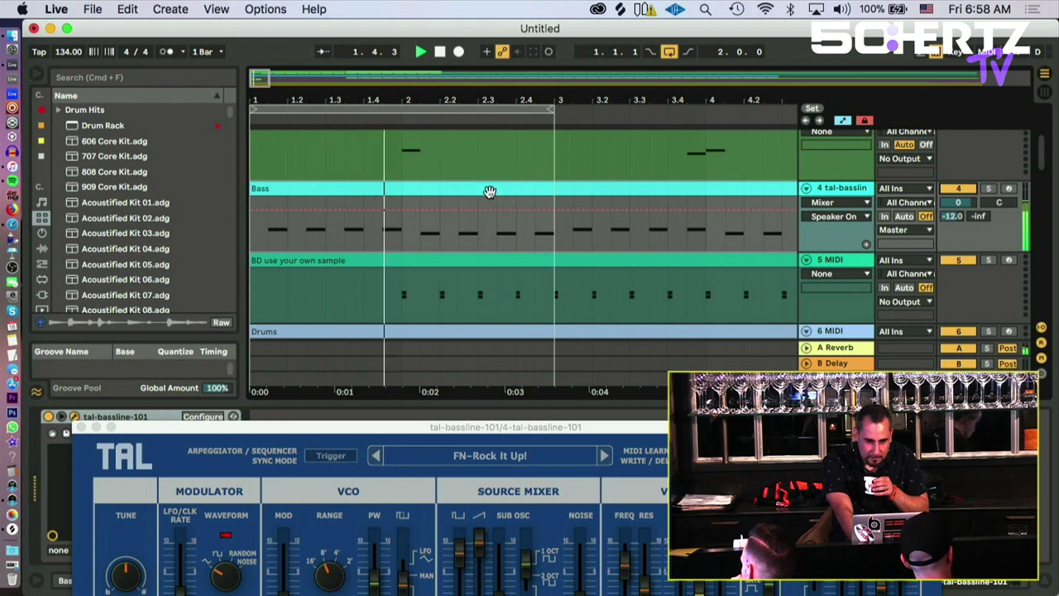
Step: Close the bass synth window and shorten the Bass clip's loop to one bar, from 2.1.1 to 3.1.1
double_click(489, 192)
click(81, 427)
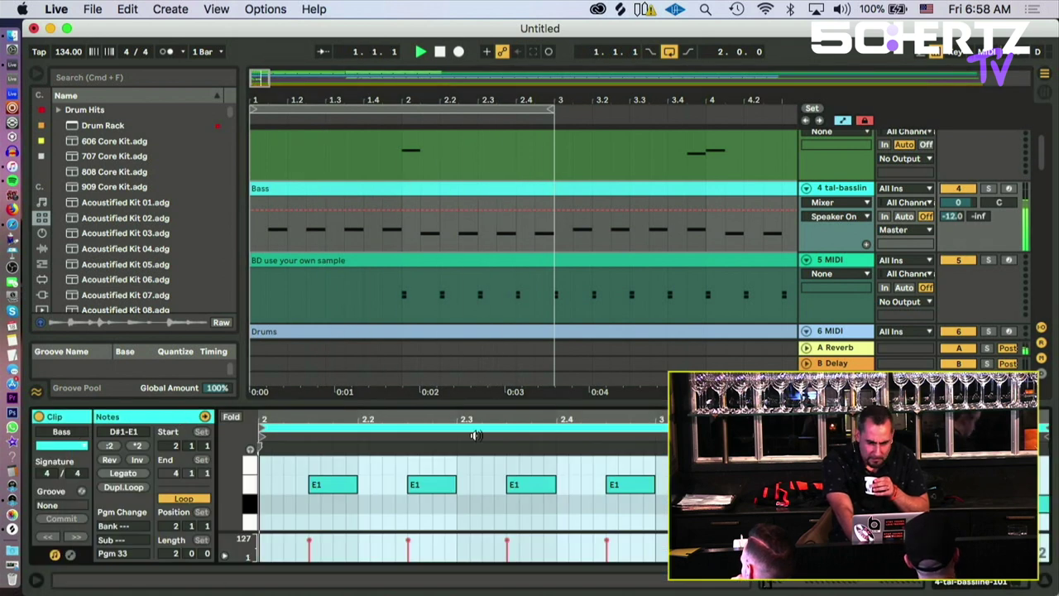
drag(1044, 427, 655, 389)
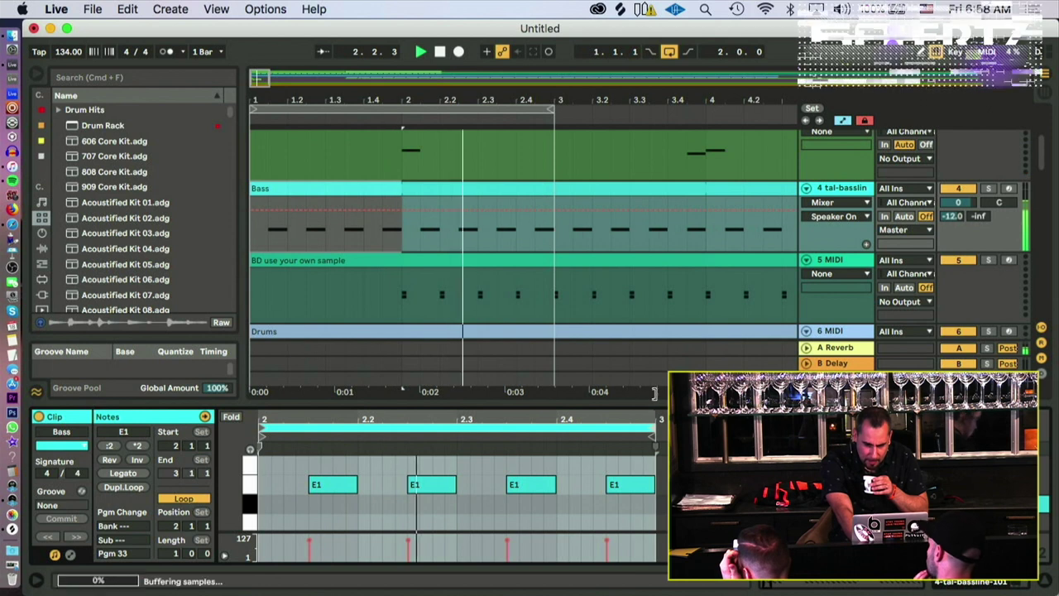
click(683, 189)
double_click(862, 188)
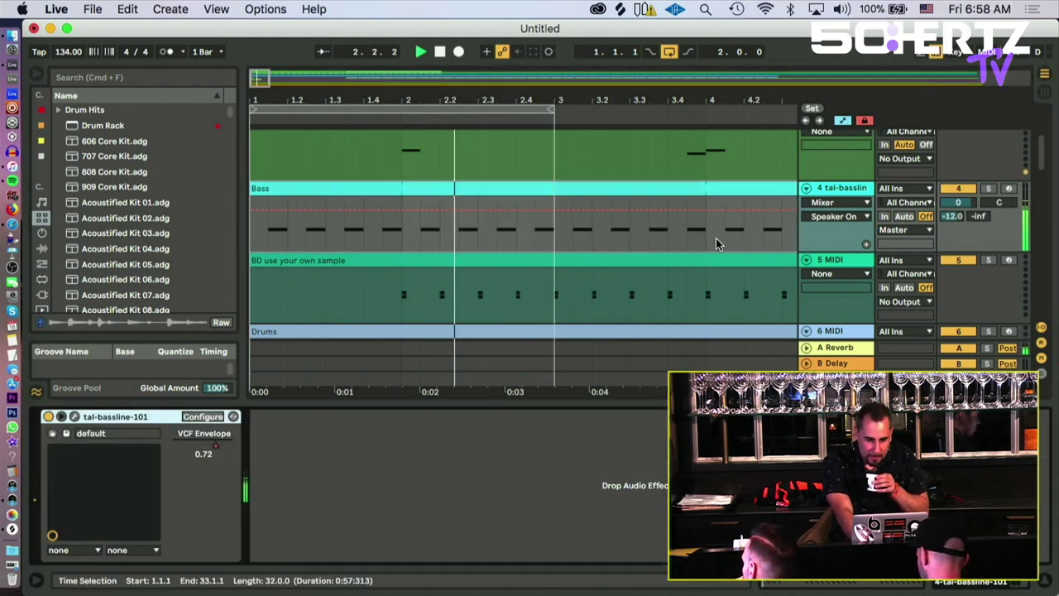
double_click(562, 189)
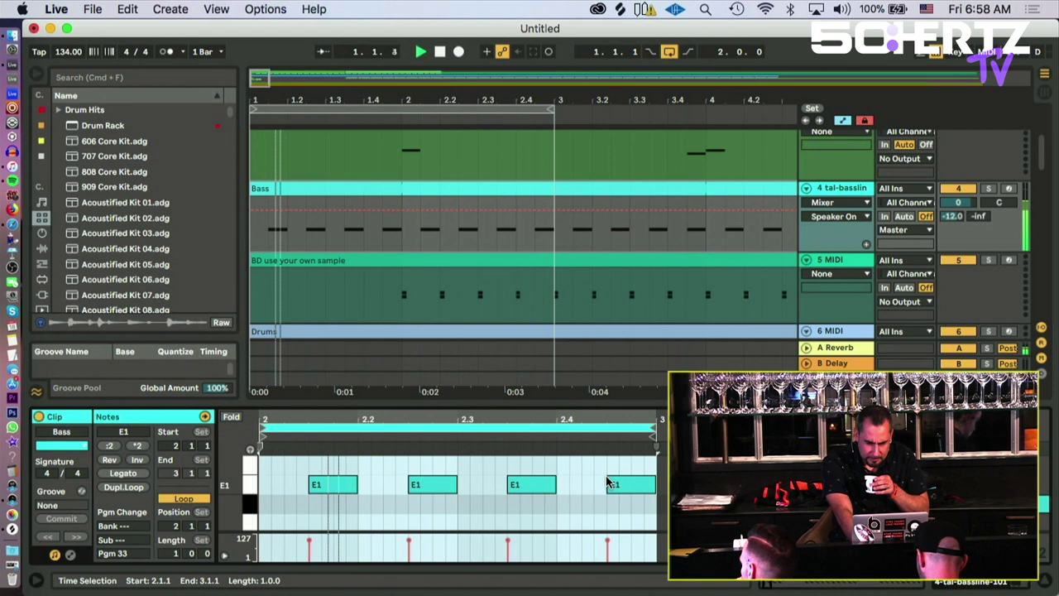
Step: Try the Bass clip's third note, at 2.3.3, on D#1 and F1 and return it to E1
click(526, 487)
key(Down)
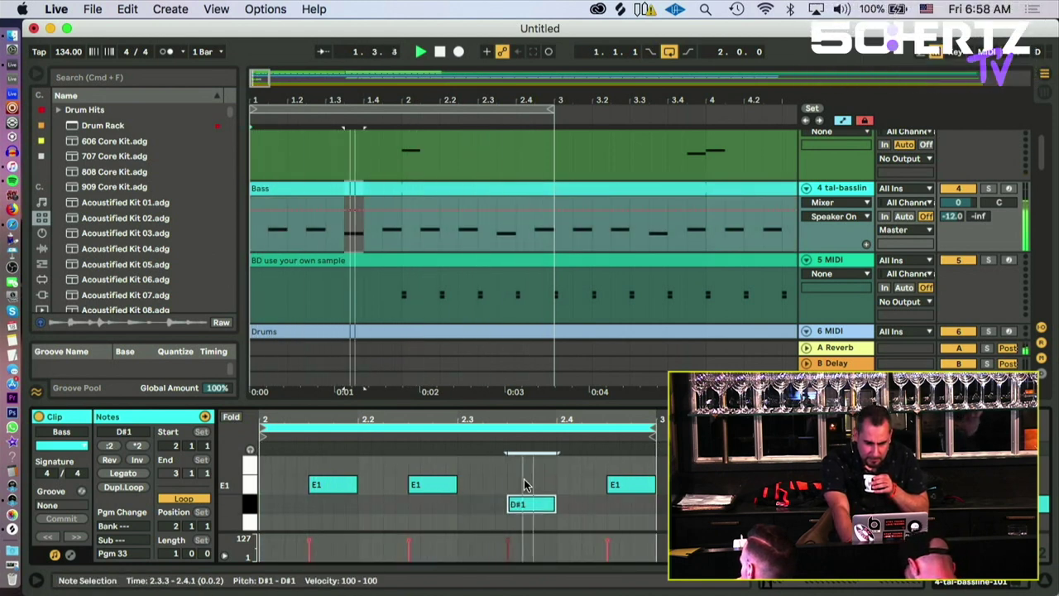
key(Up)
key(Up)
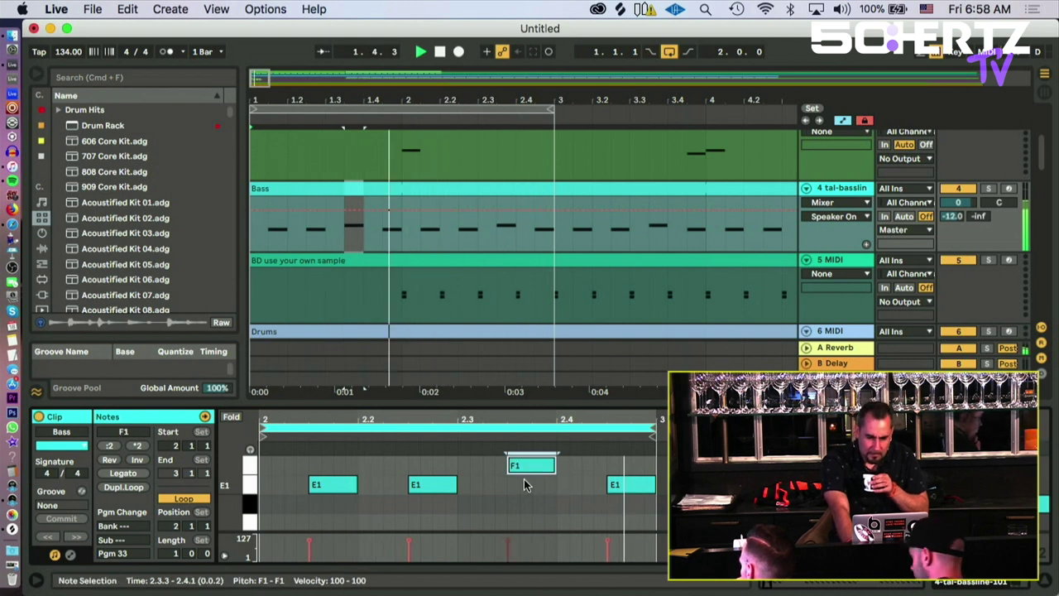
key(Down)
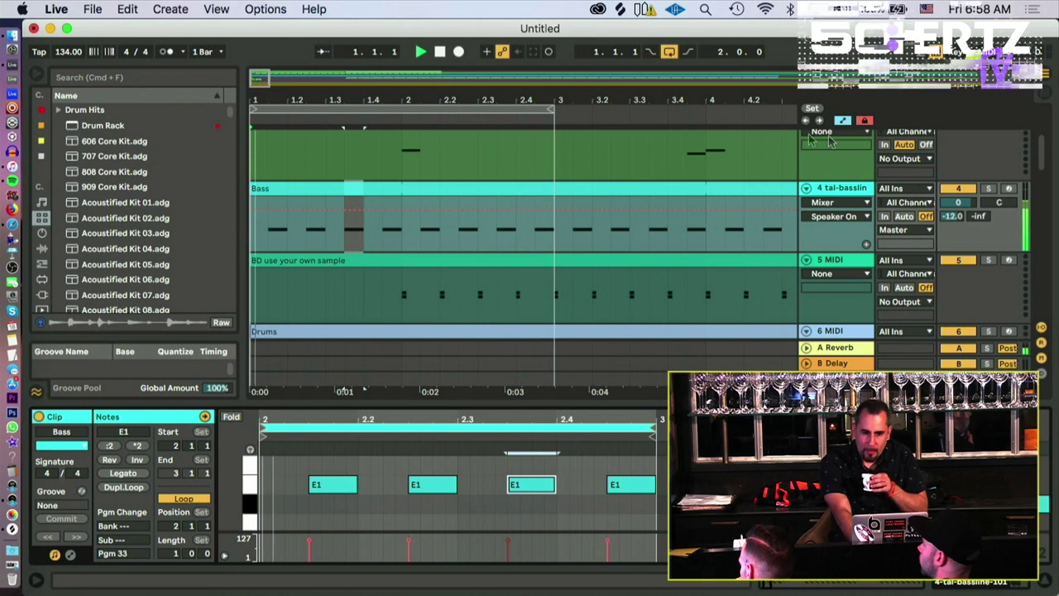
Step: Deactivate the Bass track and re-enable the overridden automation while the rest of the loop plays
key(minus)
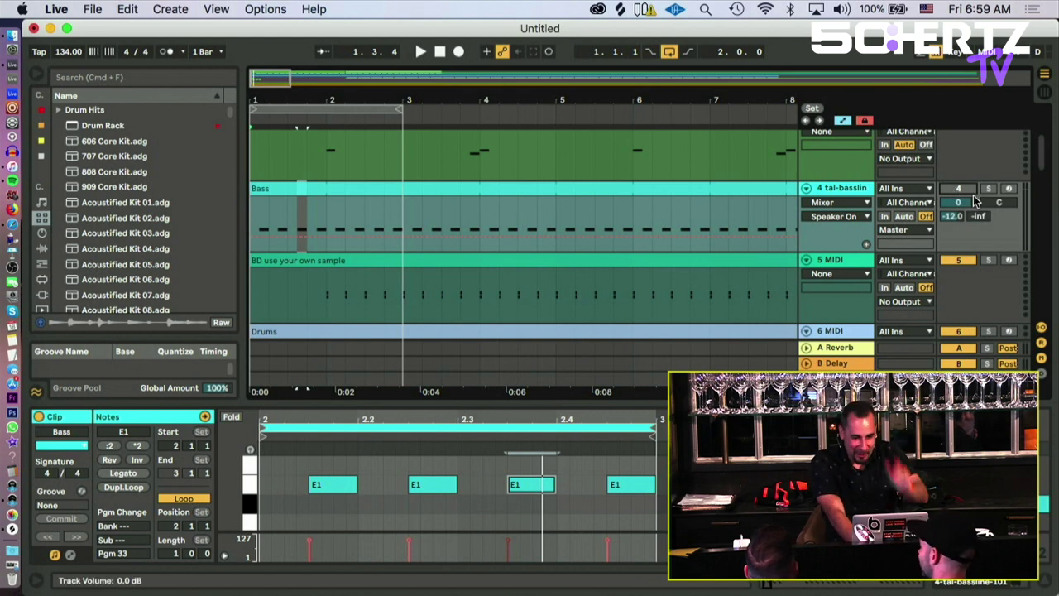
scroll(439, 185, up, 5)
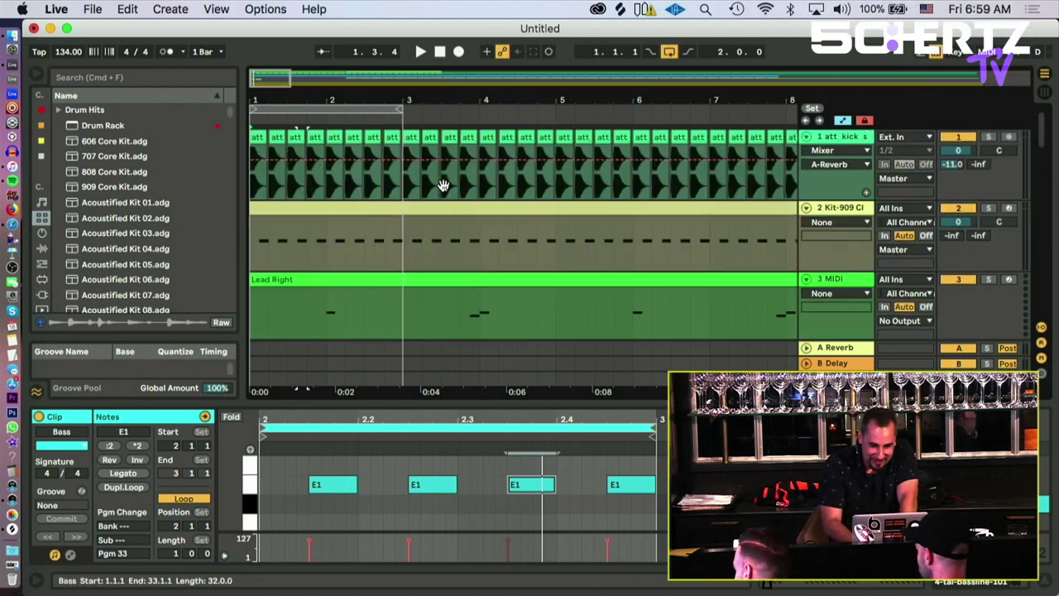
scroll(442, 184, down, 10)
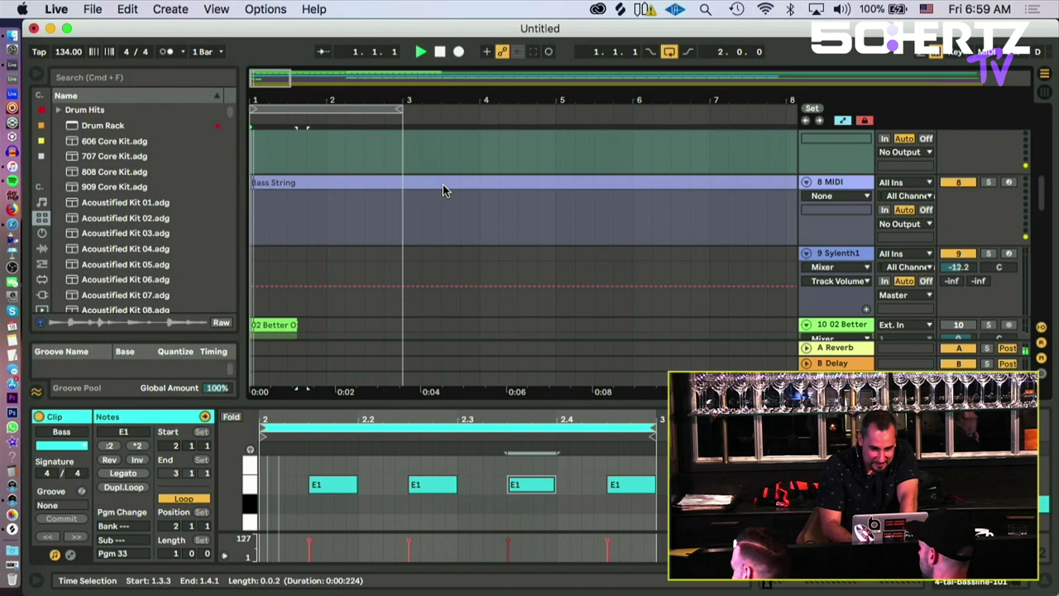
scroll(442, 184, down, 5)
right_click(442, 185)
key(Escape)
click(517, 51)
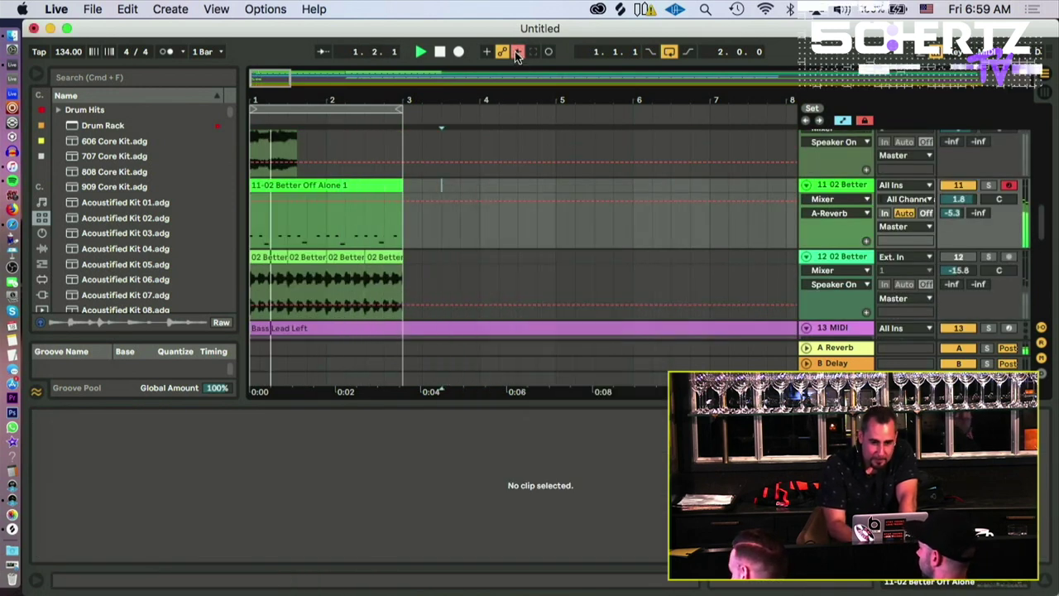
Step: Look through the arrangement's tracks for usable parts, examining the notes of the Bass Lead Right and Bass clips
scroll(368, 255, down, 10)
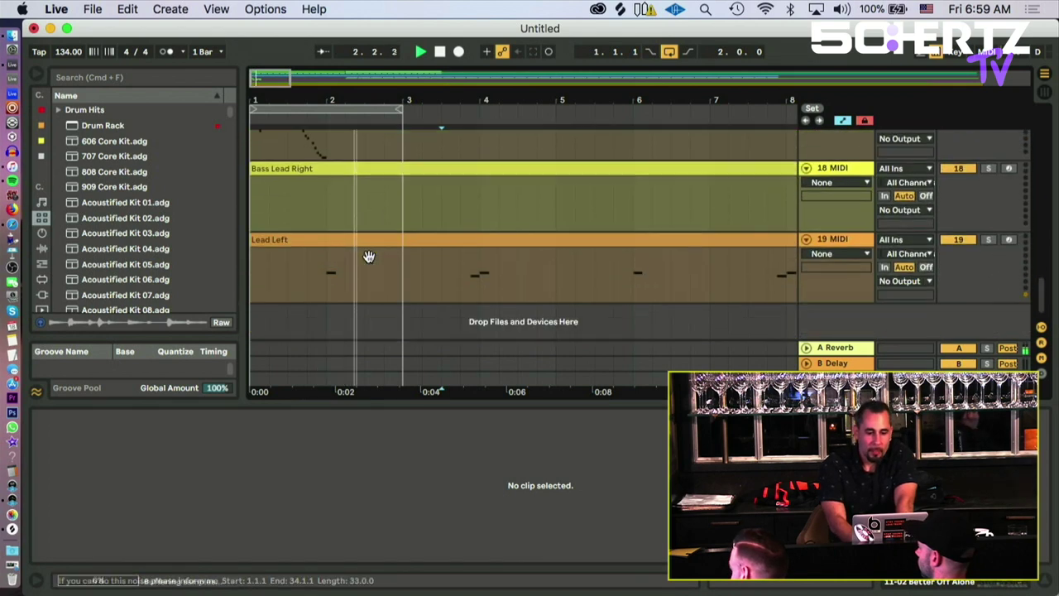
right_click(370, 258)
click(354, 78)
scroll(354, 384, up, 8)
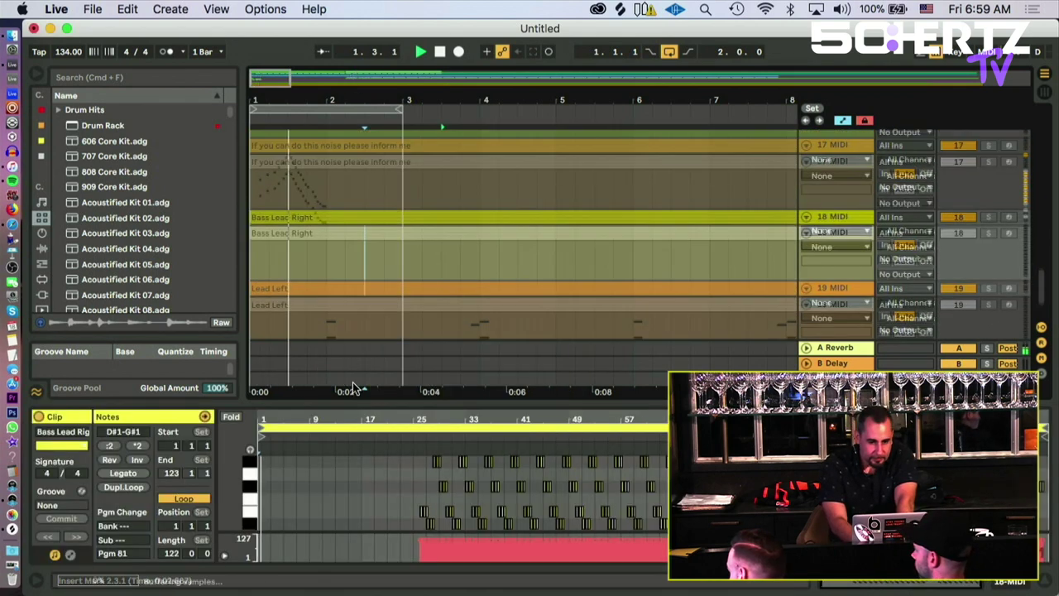
scroll(353, 389, up, 15)
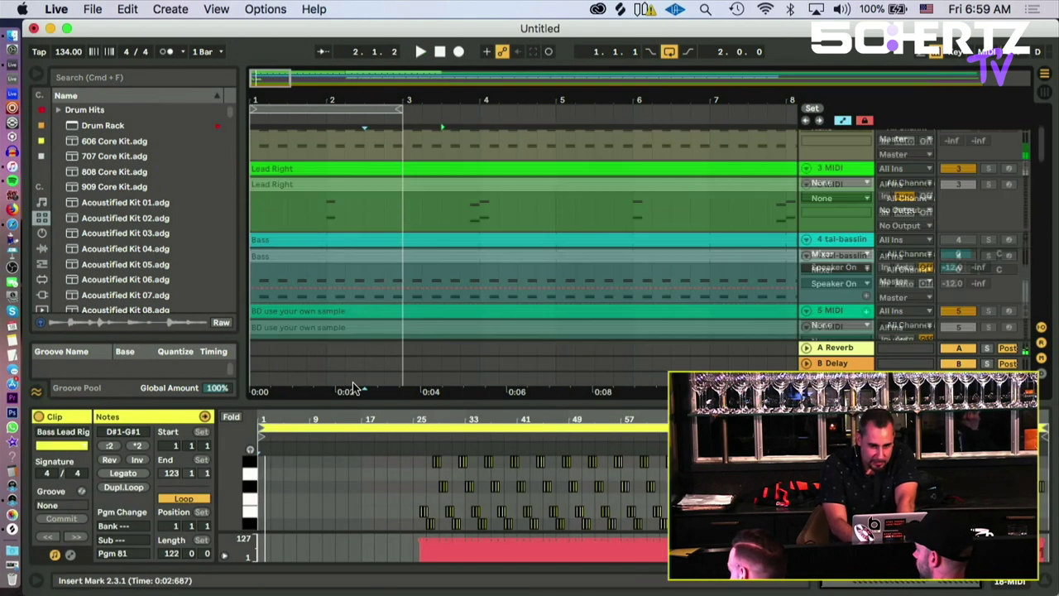
scroll(353, 383, up, 2)
key(space)
scroll(354, 384, down, 5)
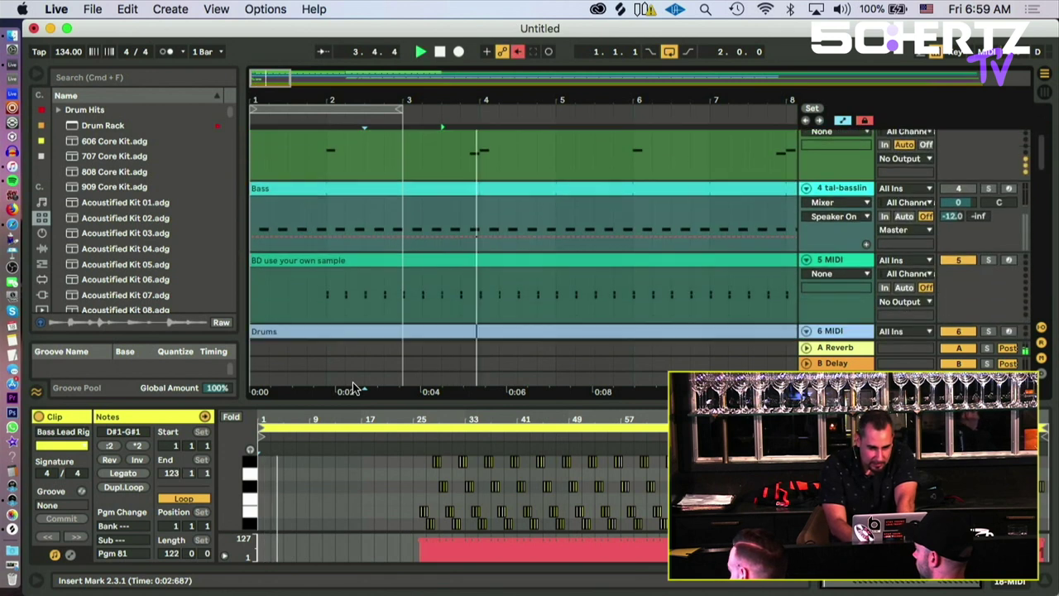
click(344, 177)
scroll(337, 219, down, 5)
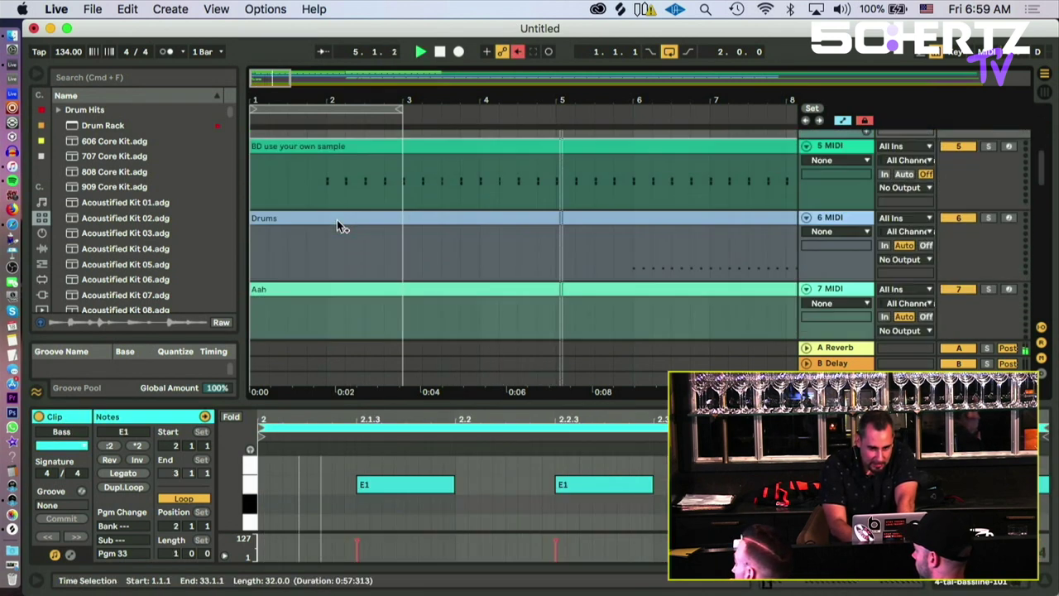
scroll(337, 222, down, 8)
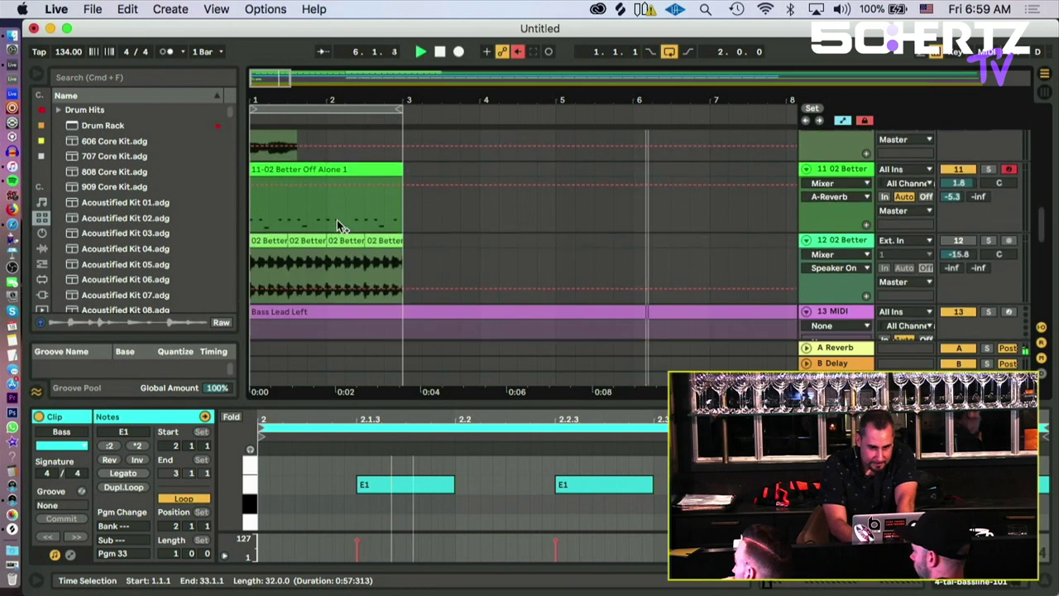
Step: Examine the notes of the 11-02 Better Off Alone 1 clip and look through the arrangement's tracks while the loop plays
click(323, 168)
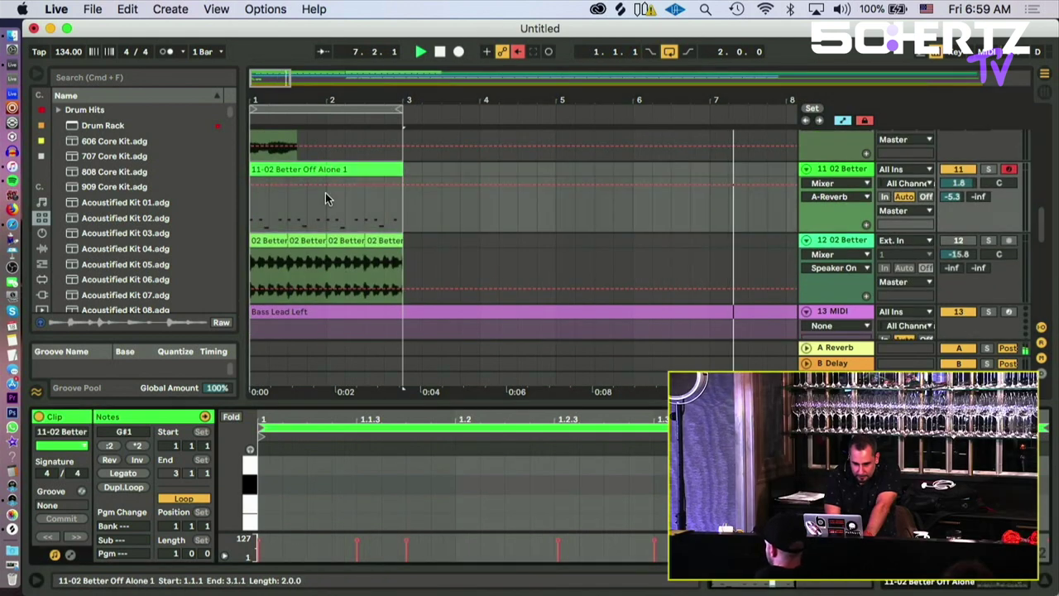
click(447, 461)
scroll(445, 465, up, 2)
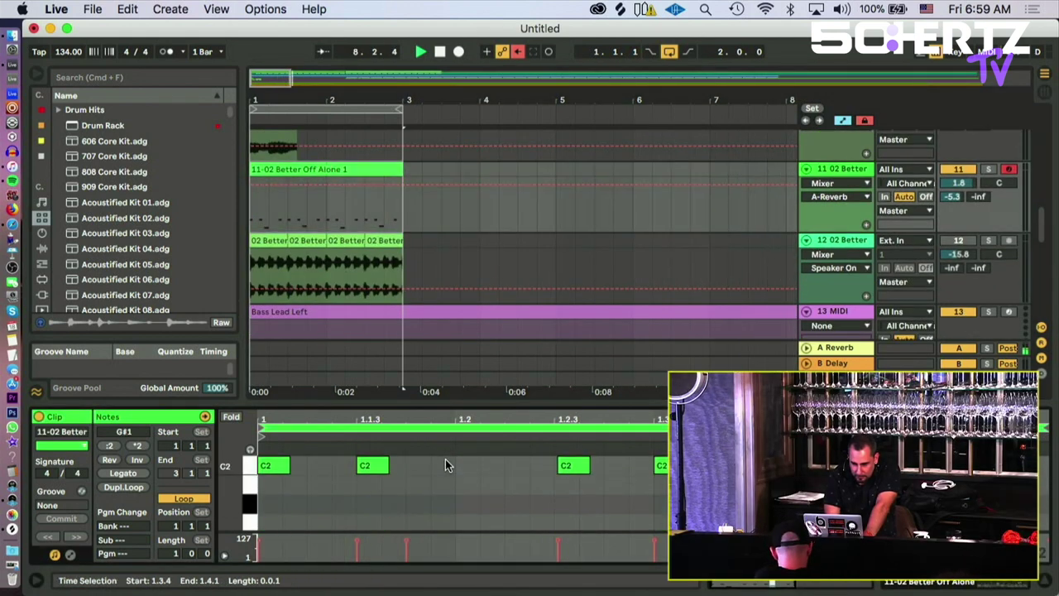
key(space)
scroll(426, 239, down, 3)
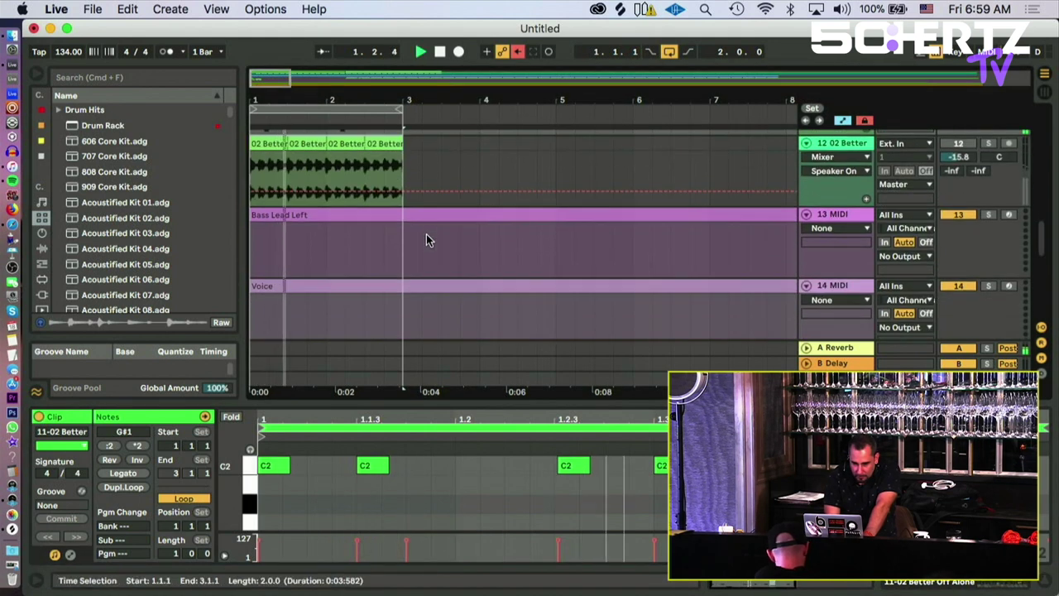
scroll(426, 238, up, 2)
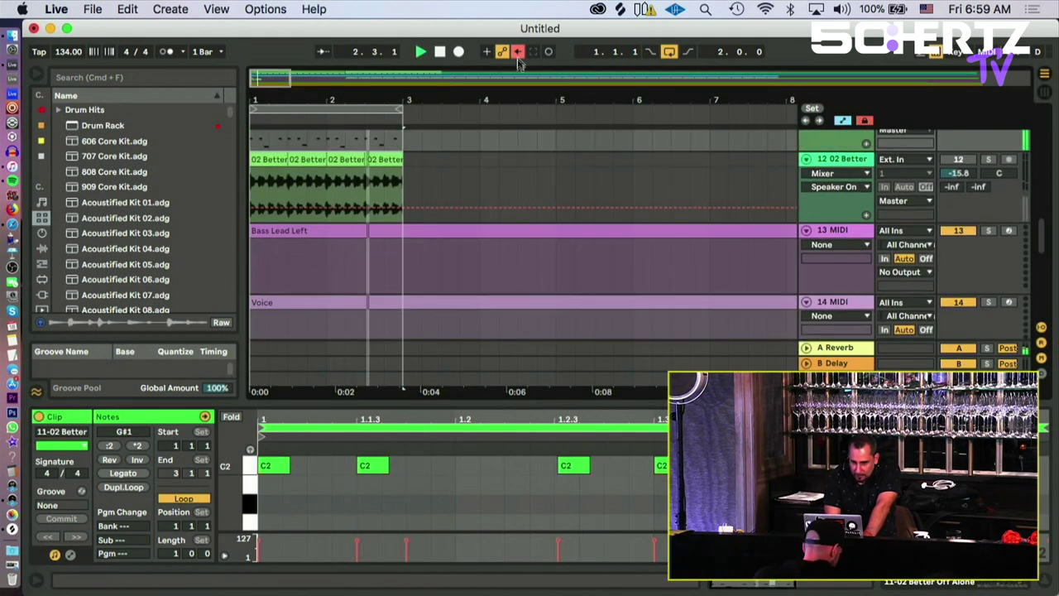
scroll(355, 285, down, 5)
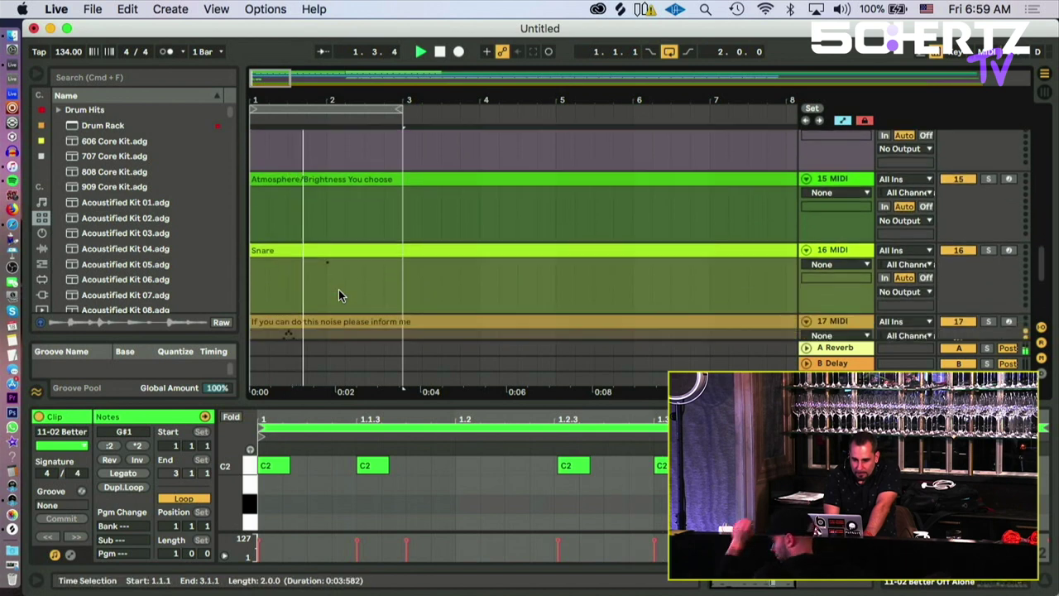
scroll(339, 293, down, 5)
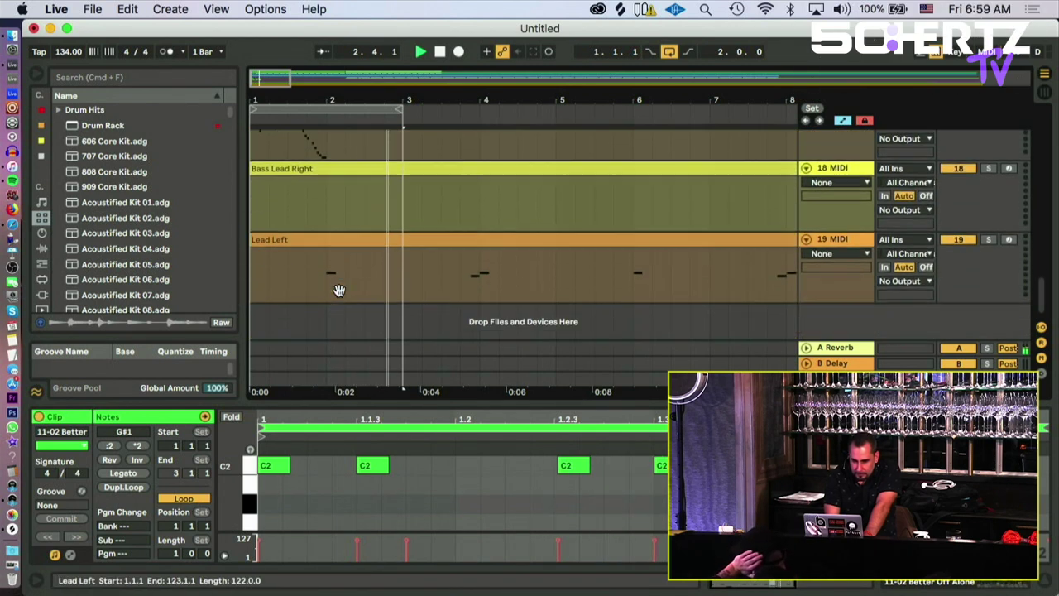
scroll(338, 295, up, 15)
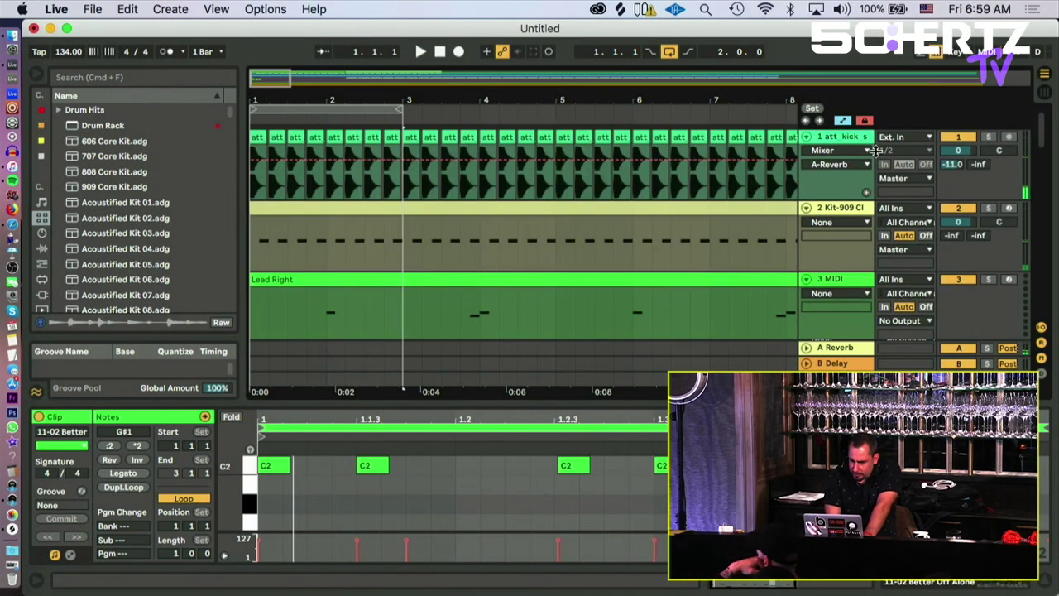
Step: Copy all closed hi-hat notes in the Kit-909 Classic clip to the Ride 909 row and set the copies' velocity to 85
click(409, 210)
drag(317, 419, 395, 496)
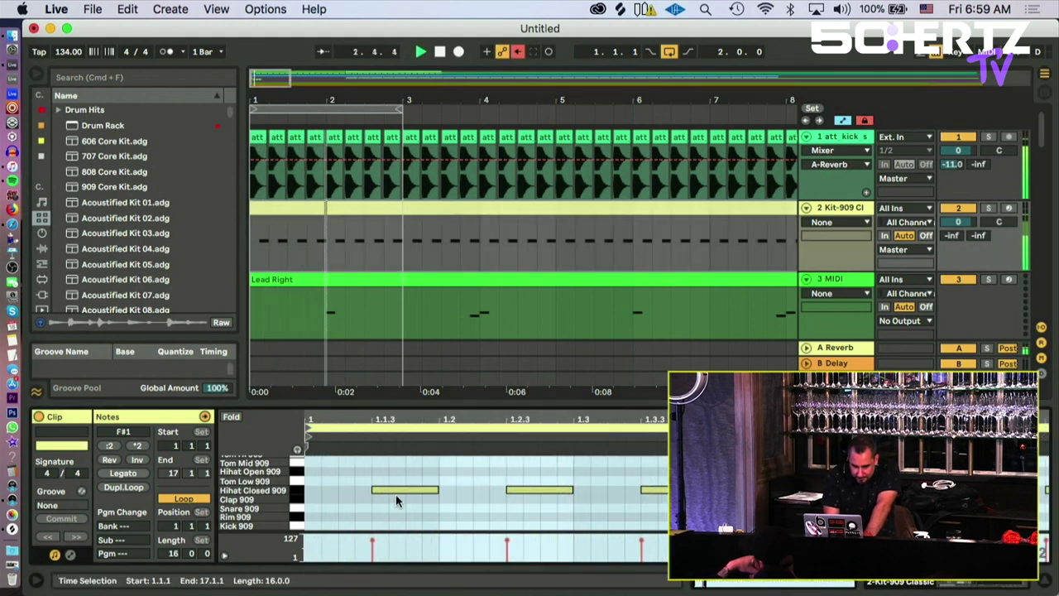
scroll(395, 493, up, 3)
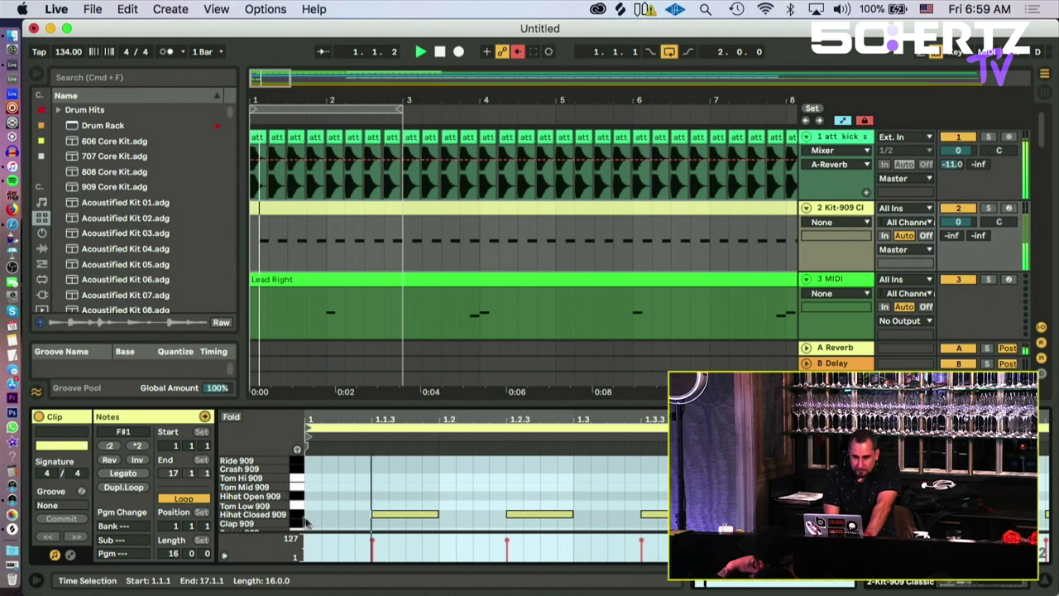
click(380, 514)
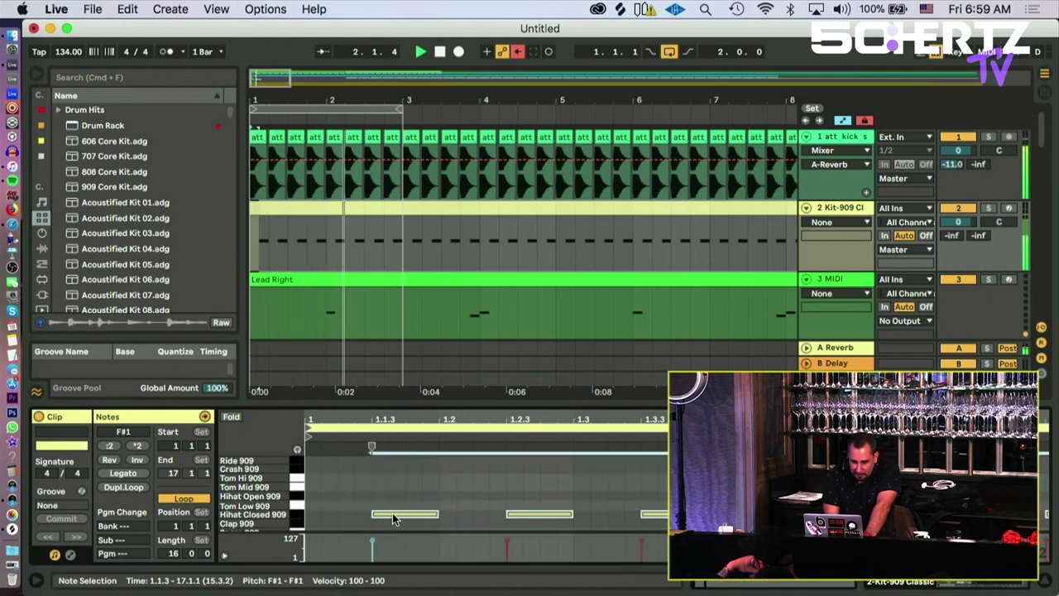
drag(393, 518, 395, 463)
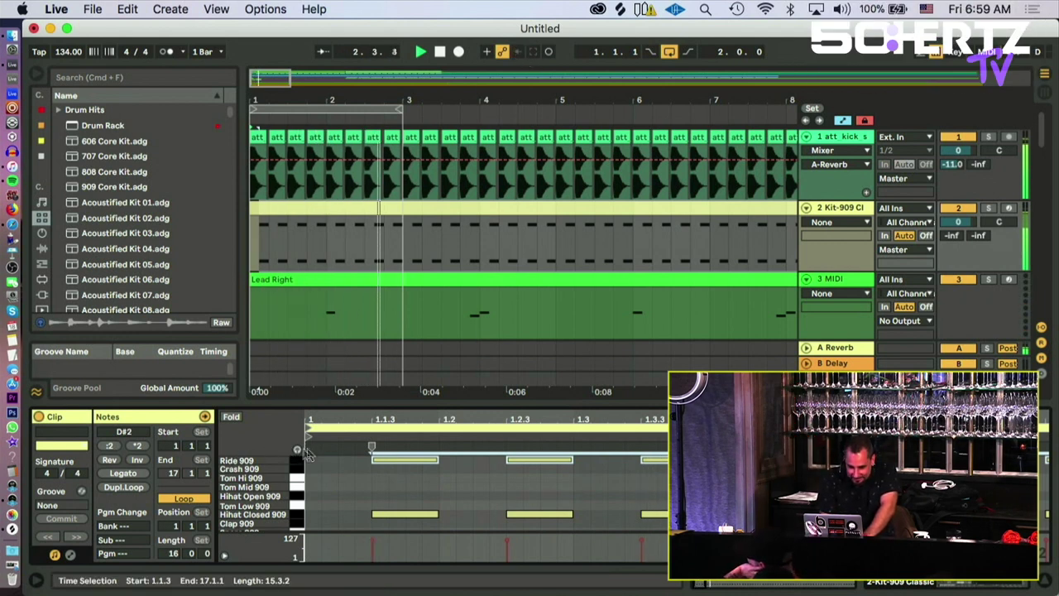
mouse_move(373, 543)
mouse_down()
mouse_move(373, 553)
mouse_move(372, 539)
mouse_up()
key(space)
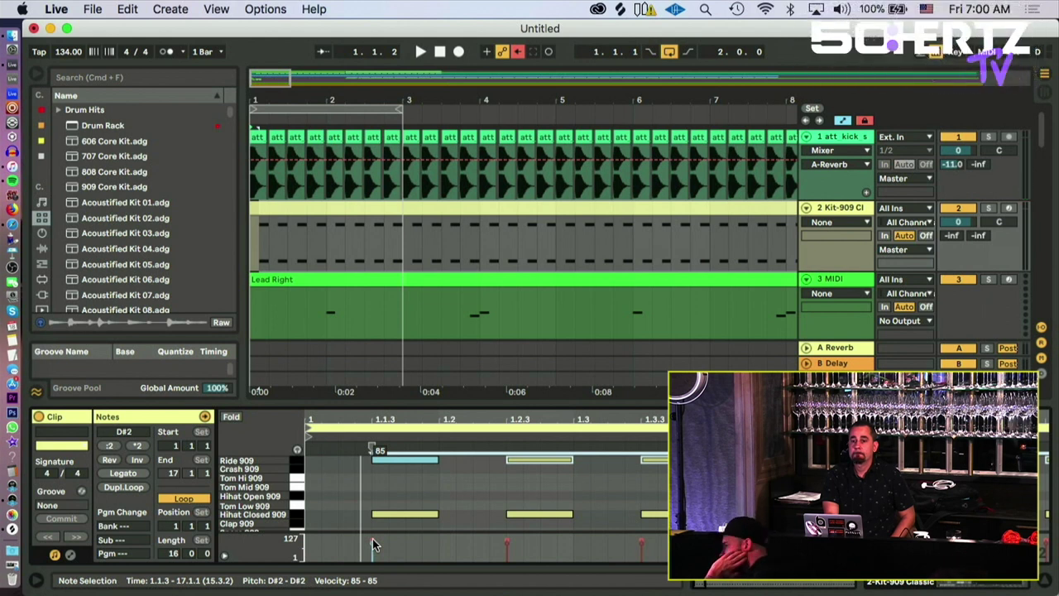
click(512, 436)
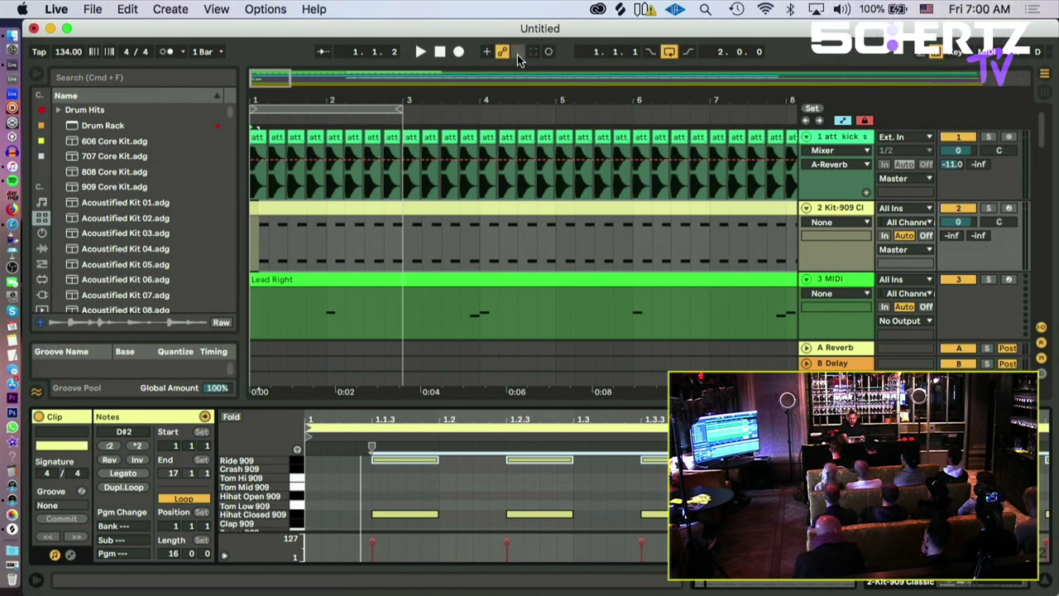
Step: Show the A Reverb return's device, play the loop and re-enable the overridden automation
click(846, 348)
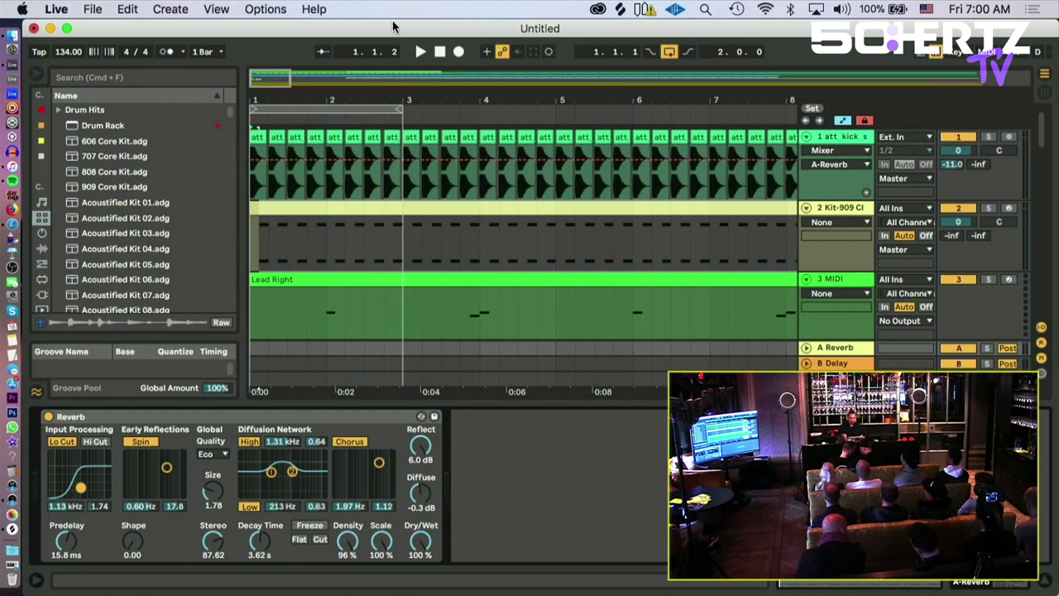
drag(379, 91, 379, 54)
key(space)
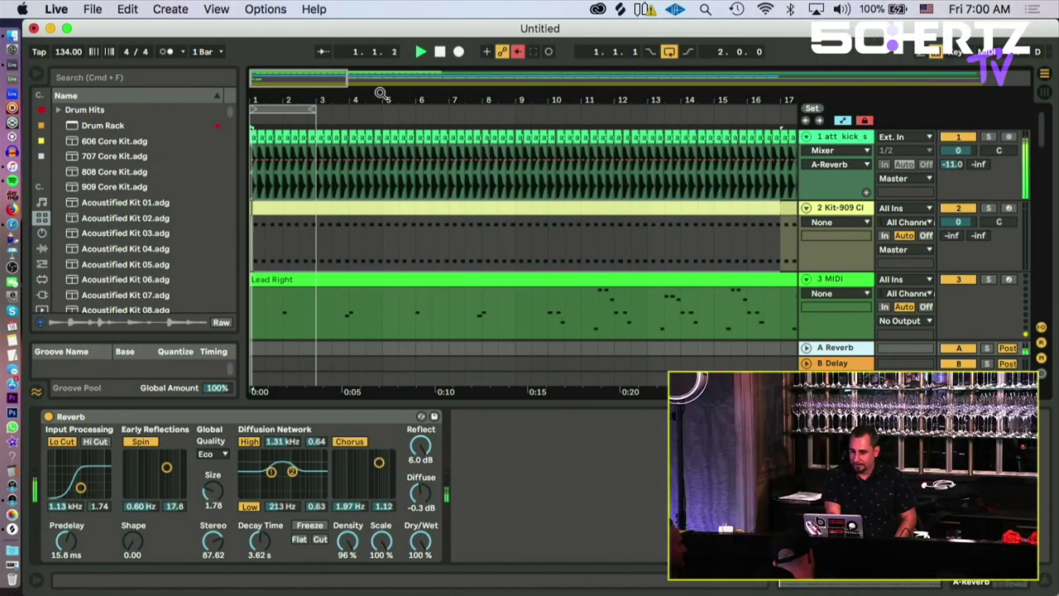
click(517, 51)
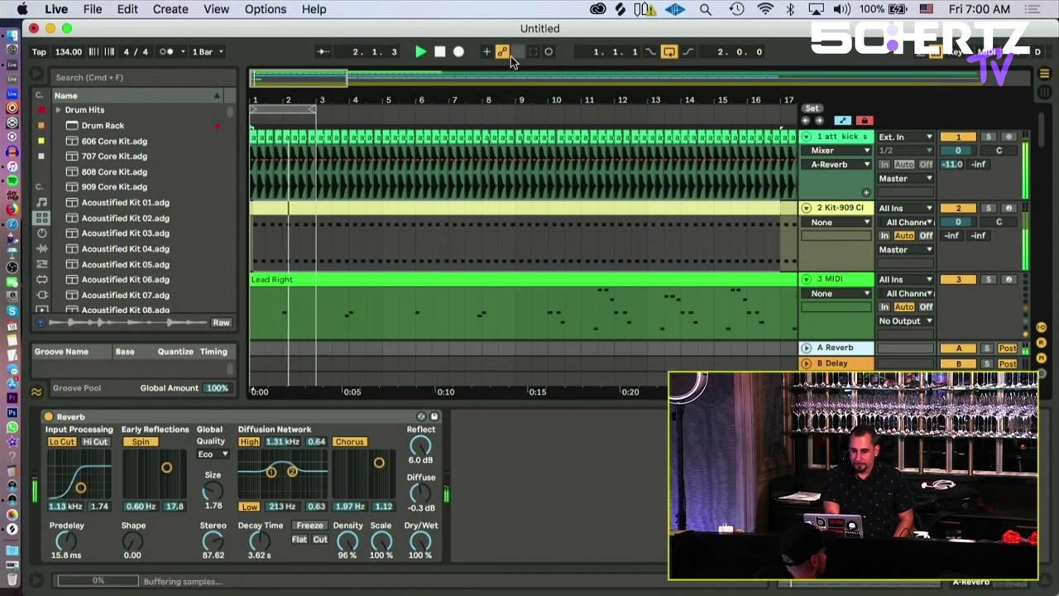
drag(299, 105, 298, 182)
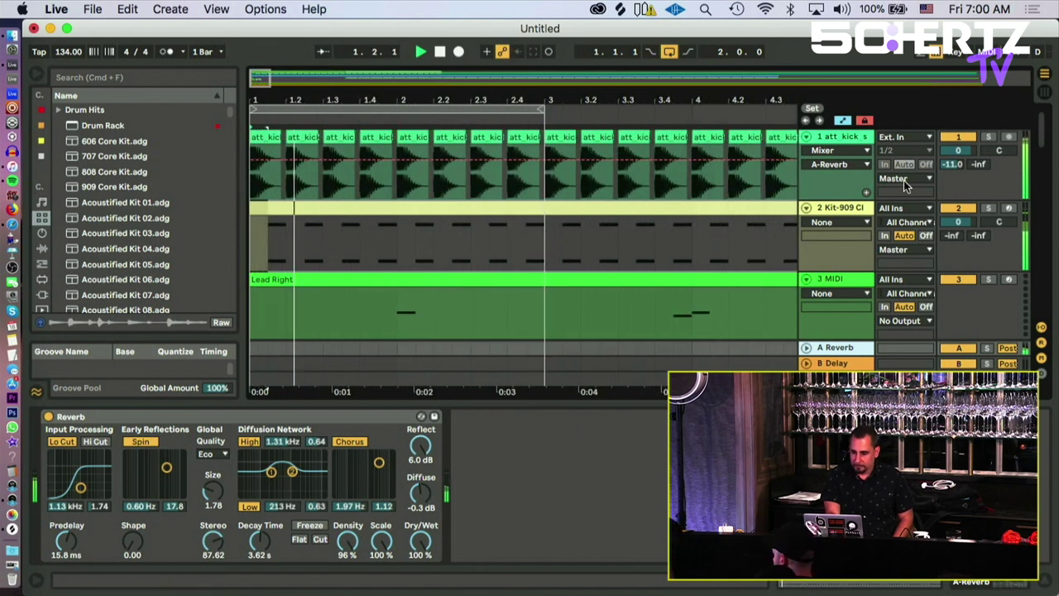
Step: Activate track 12 with the 02 Better Off Alone slices and set its volume to -15.7 dB
click(450, 207)
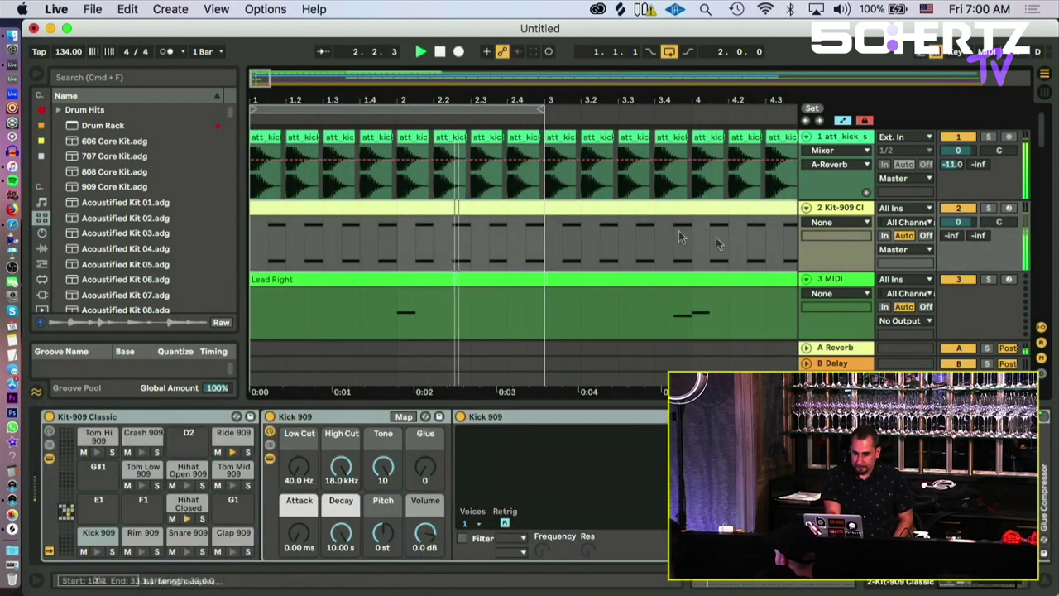
scroll(725, 242, down, 10)
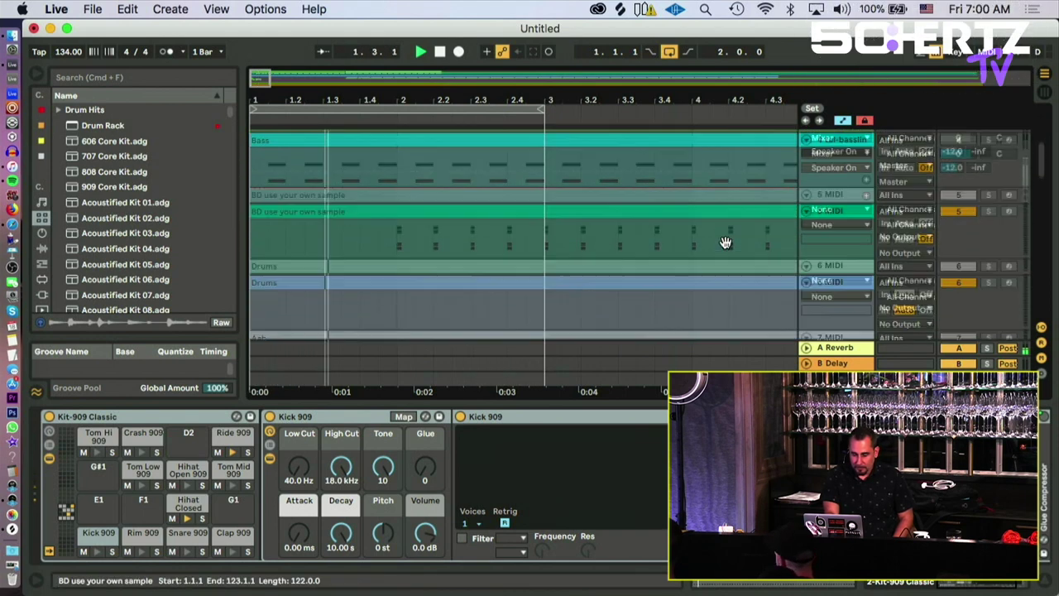
scroll(725, 242, down, 12)
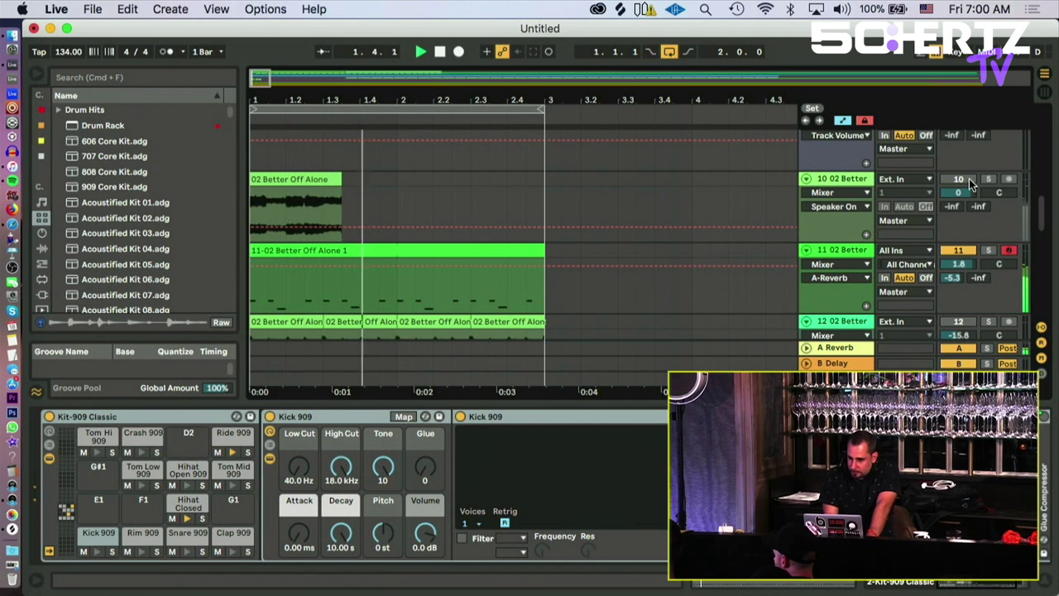
click(295, 178)
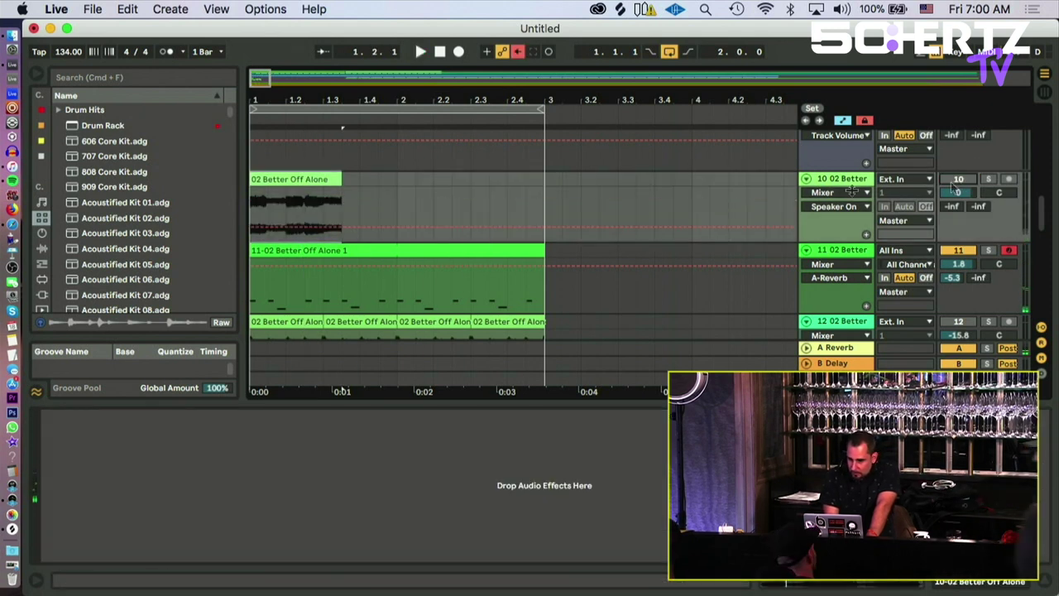
scroll(620, 221, down, 5)
scroll(620, 222, up, 1)
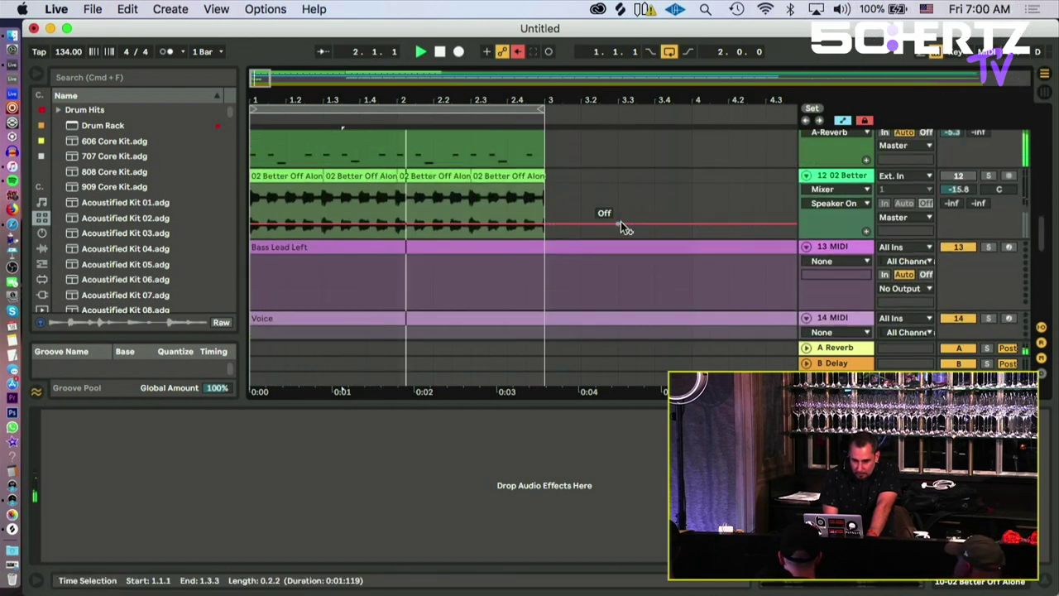
drag(958, 189, 958, 198)
scroll(770, 224, up, 15)
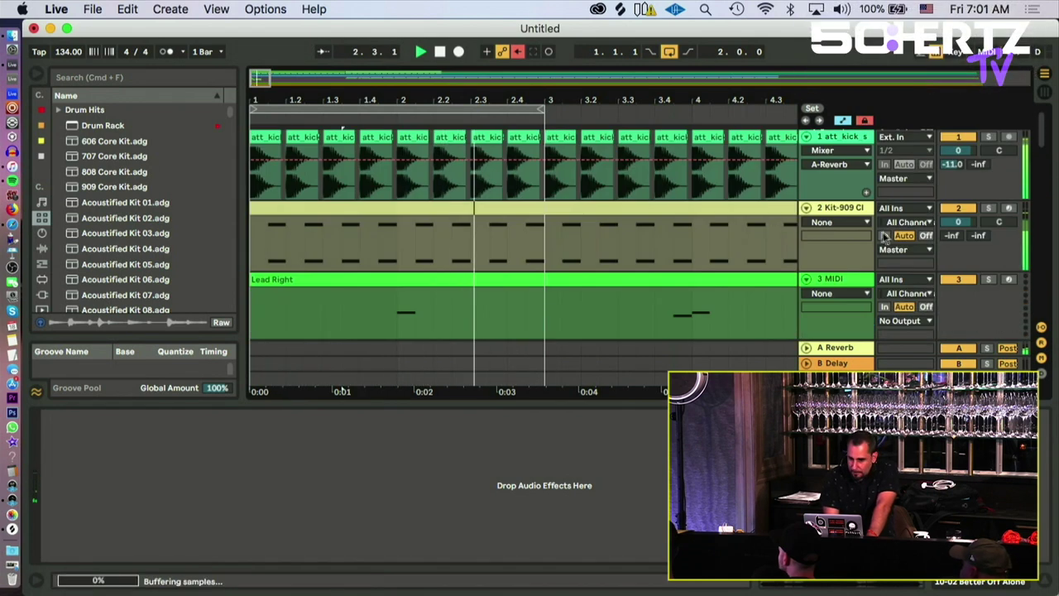
Step: Shape the Ride 909 in the Kit-909 Classic rack with Decay at 199 ms, Glue at 20 and Tone at 21 %
click(742, 245)
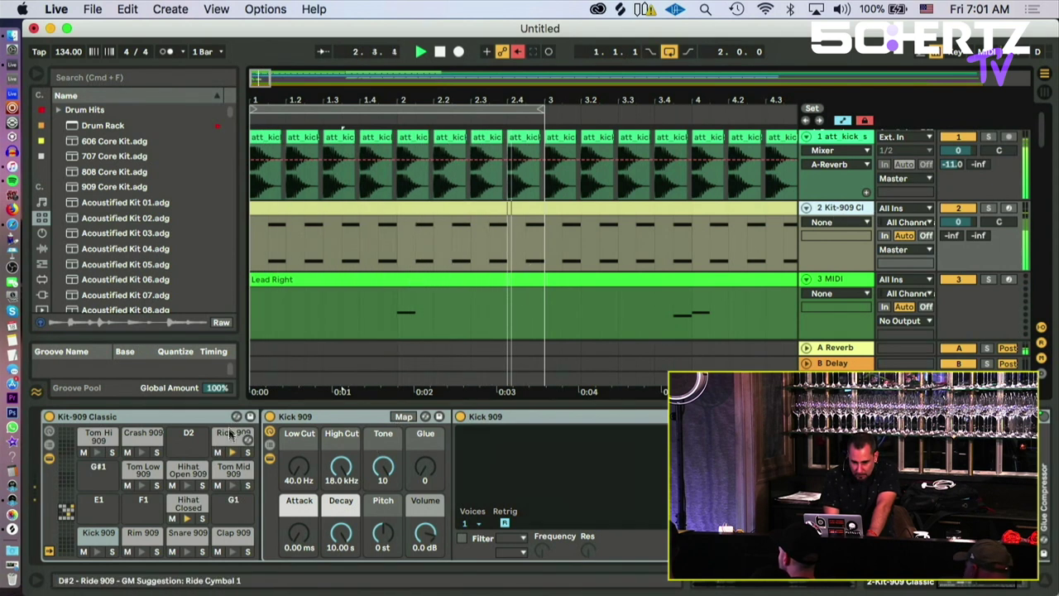
click(233, 436)
mouse_move(340, 533)
mouse_down()
mouse_move(340, 513)
mouse_move(340, 528)
mouse_up()
drag(425, 469, 381, 460)
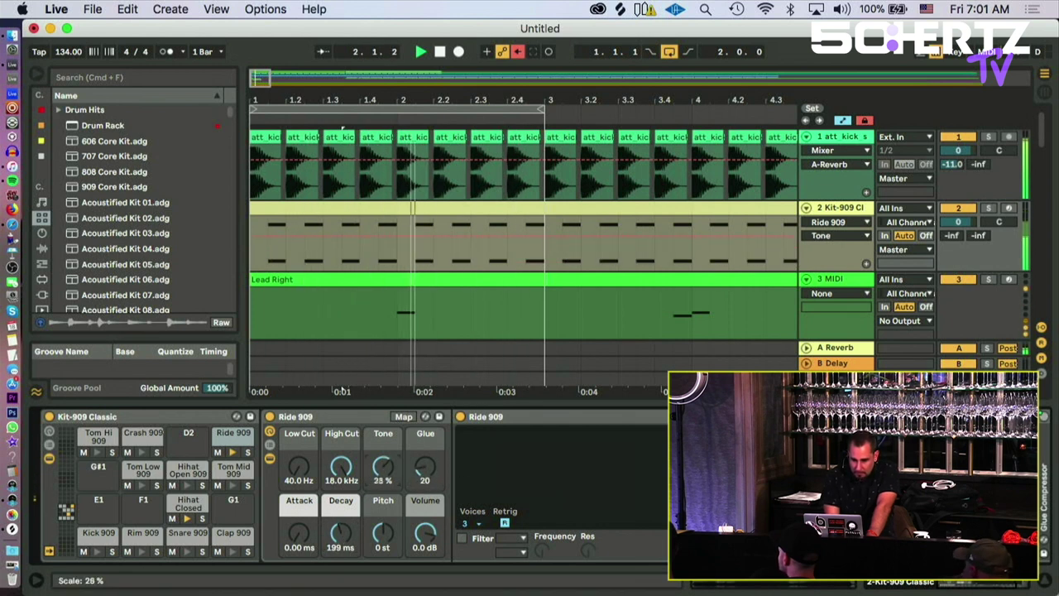
click(382, 533)
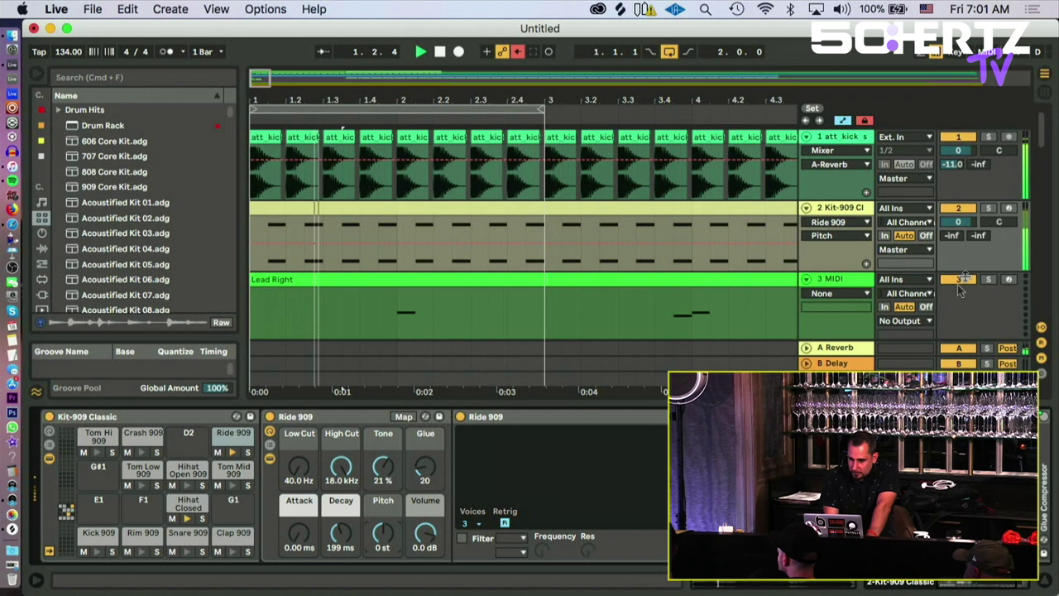
Step: Set the Kit-909 Classic track's send to A Reverb to -14.7 dB
drag(951, 234, 952, 187)
drag(955, 236, 954, 229)
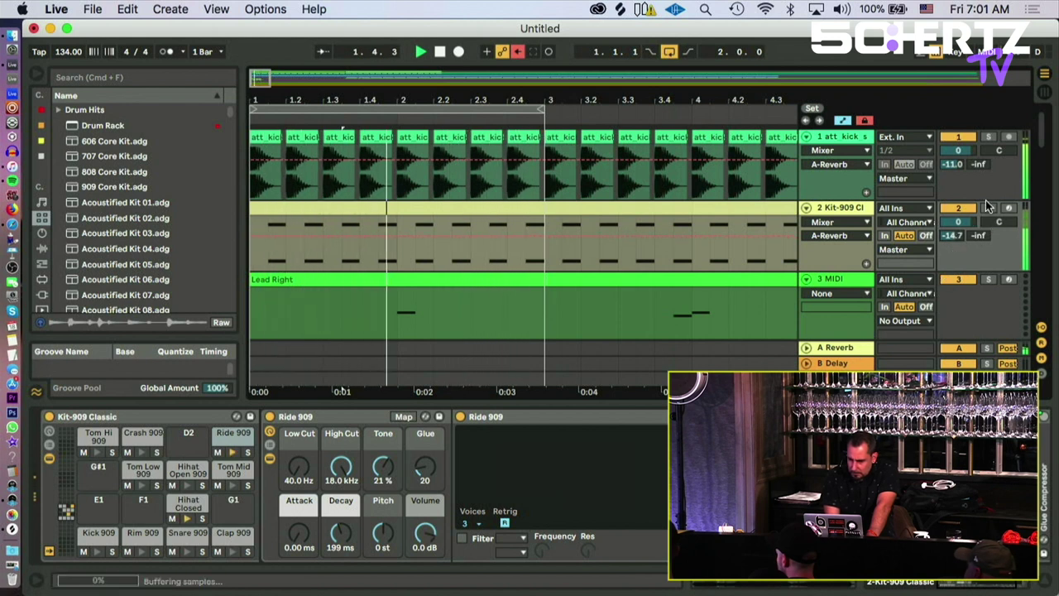
Step: With the Kit-909 track soloed, set the Reverb's High filter to 2.54 kHz and 0.80, Spin off, Size 0.97 and Decay Time 2.41 s; end the solo
click(837, 348)
mouse_move(292, 471)
mouse_down()
mouse_move(307, 458)
mouse_move(300, 463)
mouse_up()
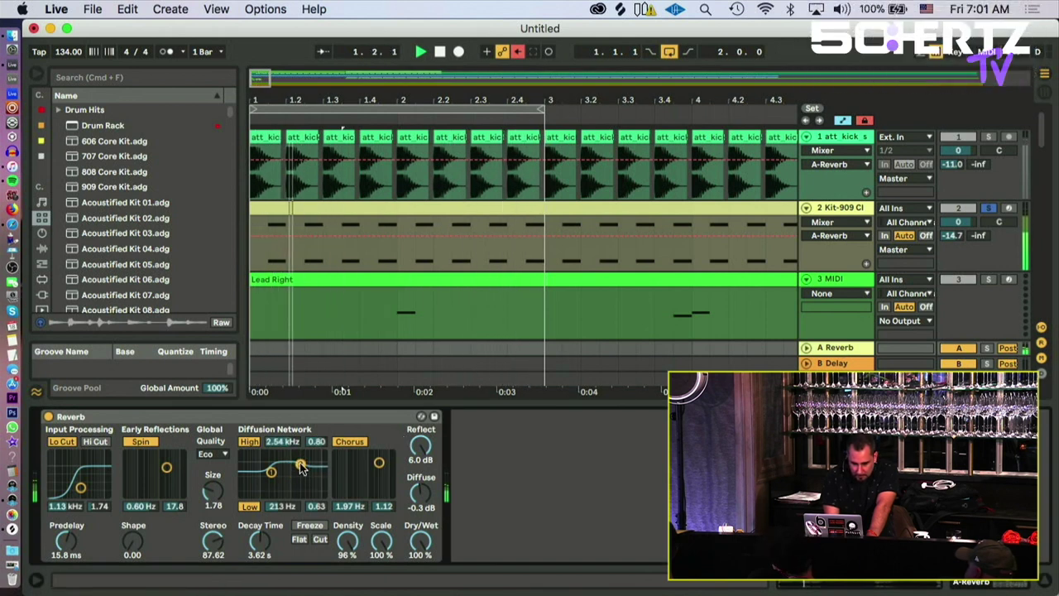
click(137, 443)
drag(213, 489, 259, 551)
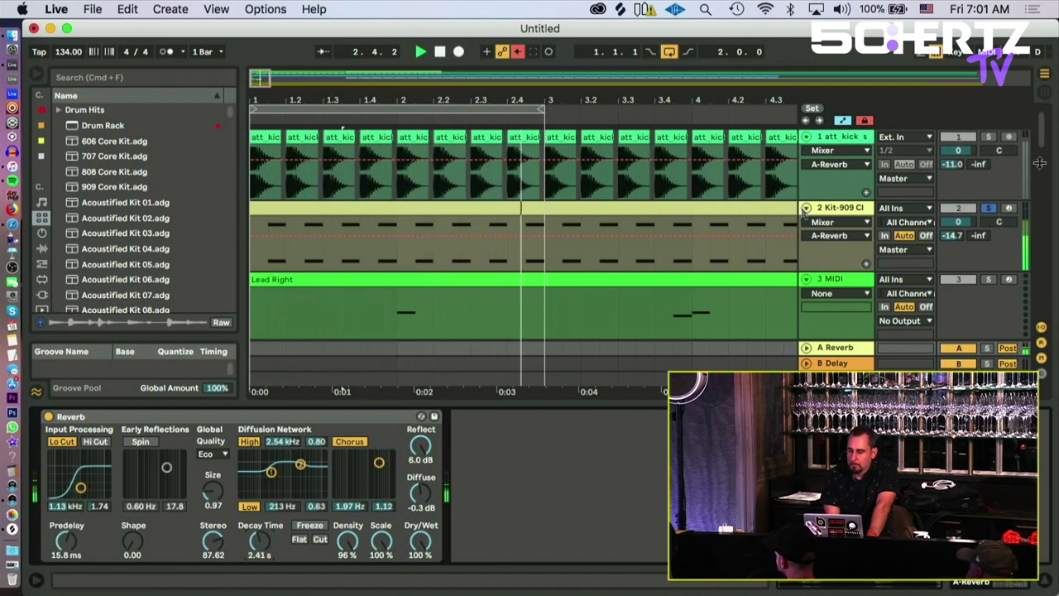
click(988, 209)
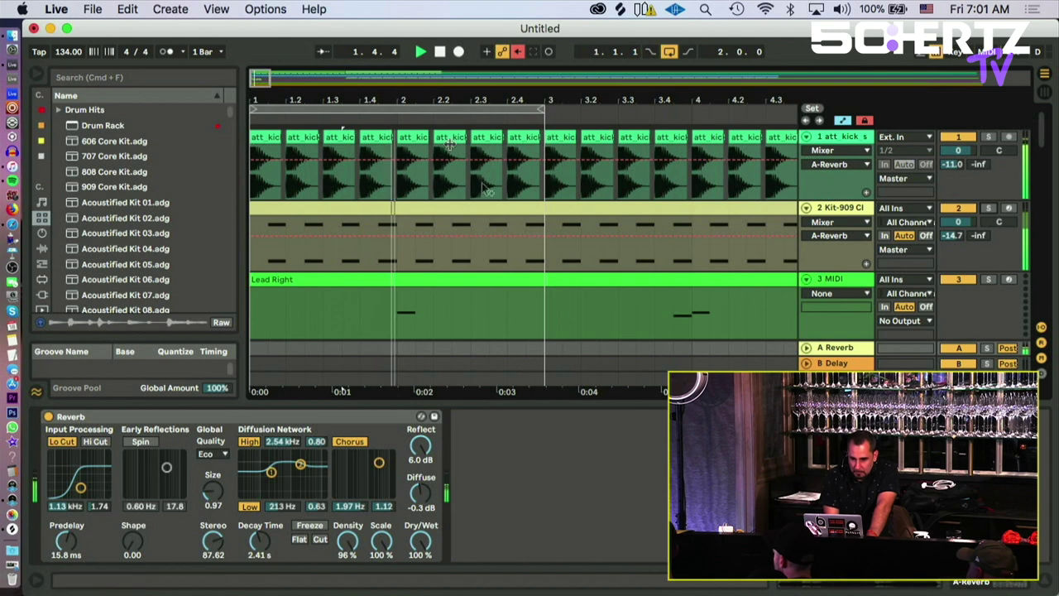
Step: Look through all tracks for further usable parts while the loop plays, and view the arrangement across about 56 bars
scroll(511, 196, down, 10)
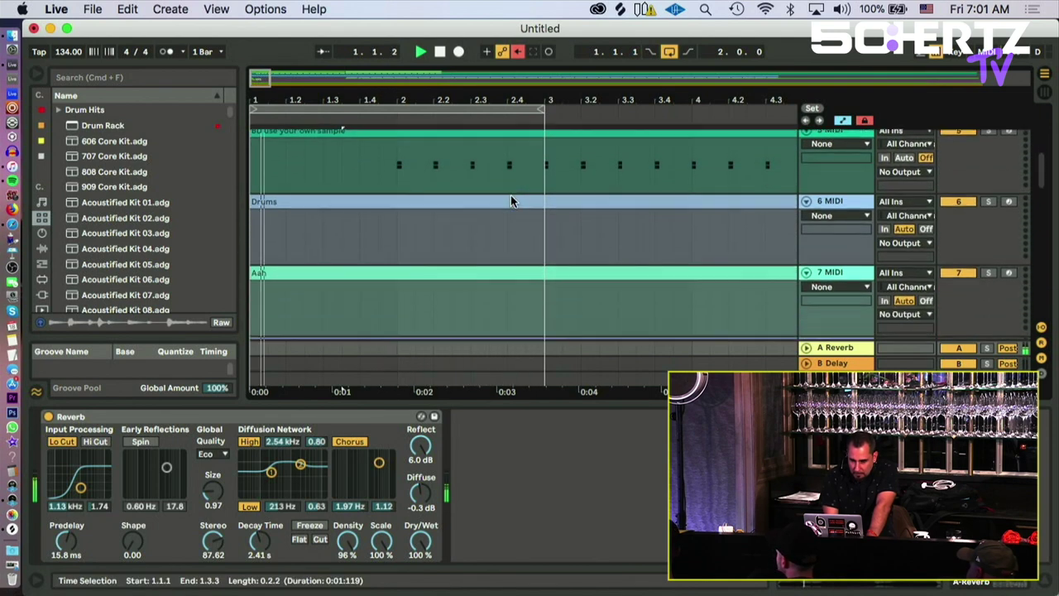
scroll(510, 199, down, 5)
click(510, 198)
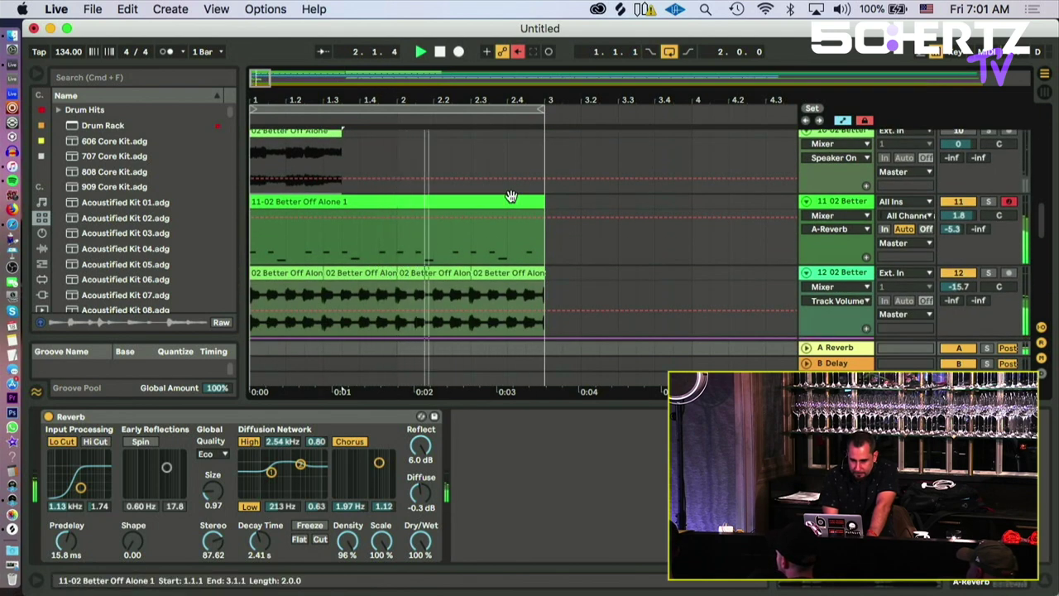
scroll(510, 197, up, 1)
drag(521, 99, 520, 63)
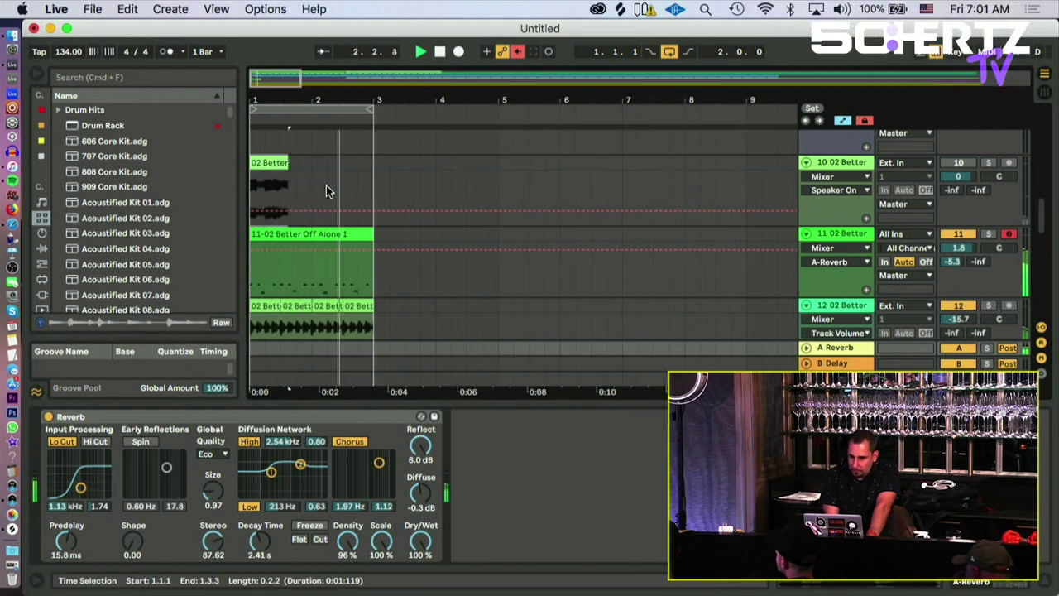
scroll(340, 190, down, 10)
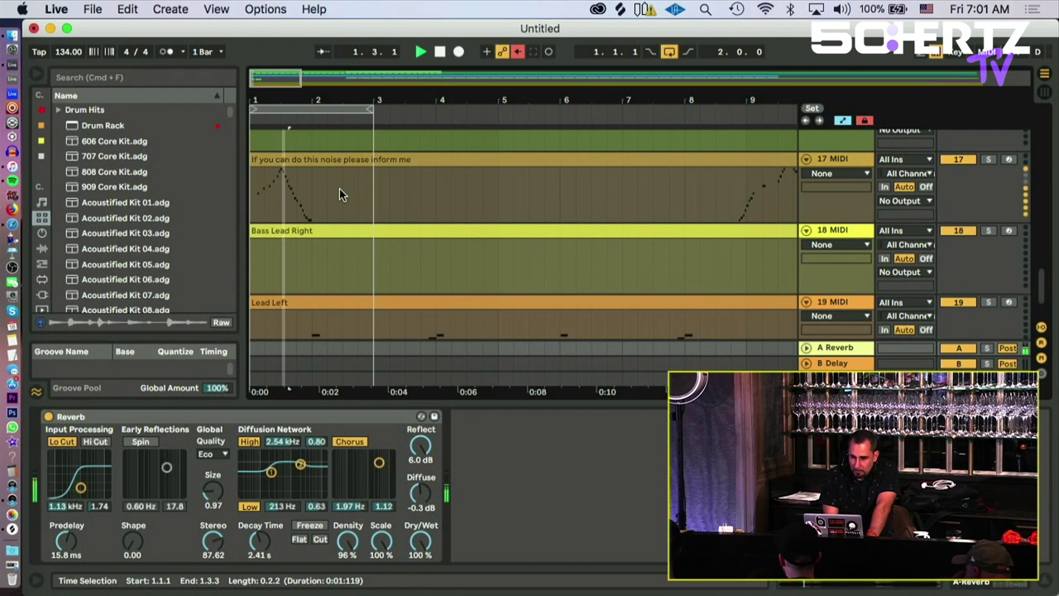
scroll(340, 195, up, 10)
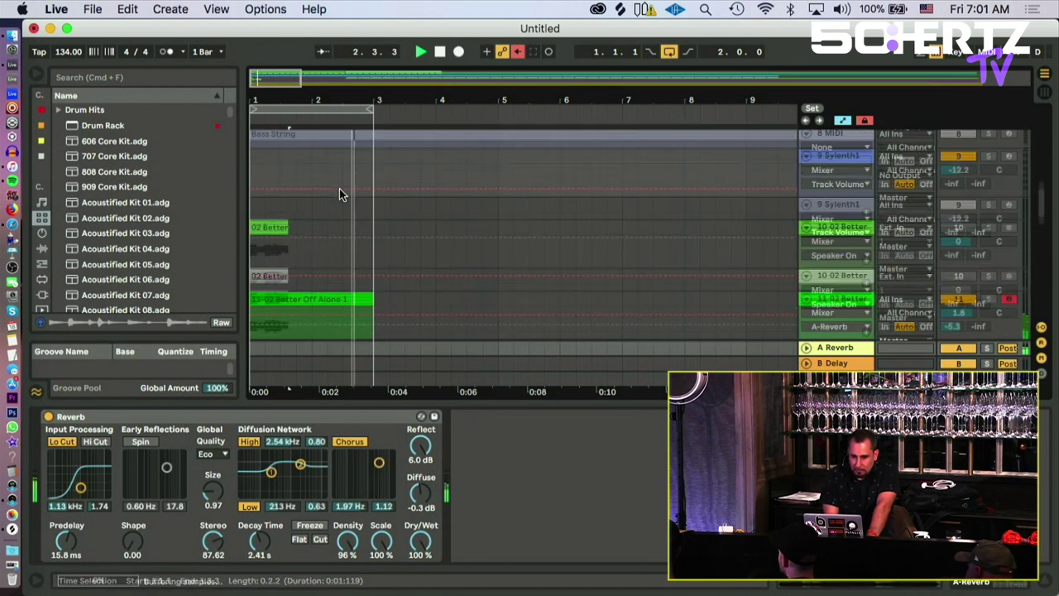
scroll(339, 195, up, 5)
drag(445, 103, 285, 252)
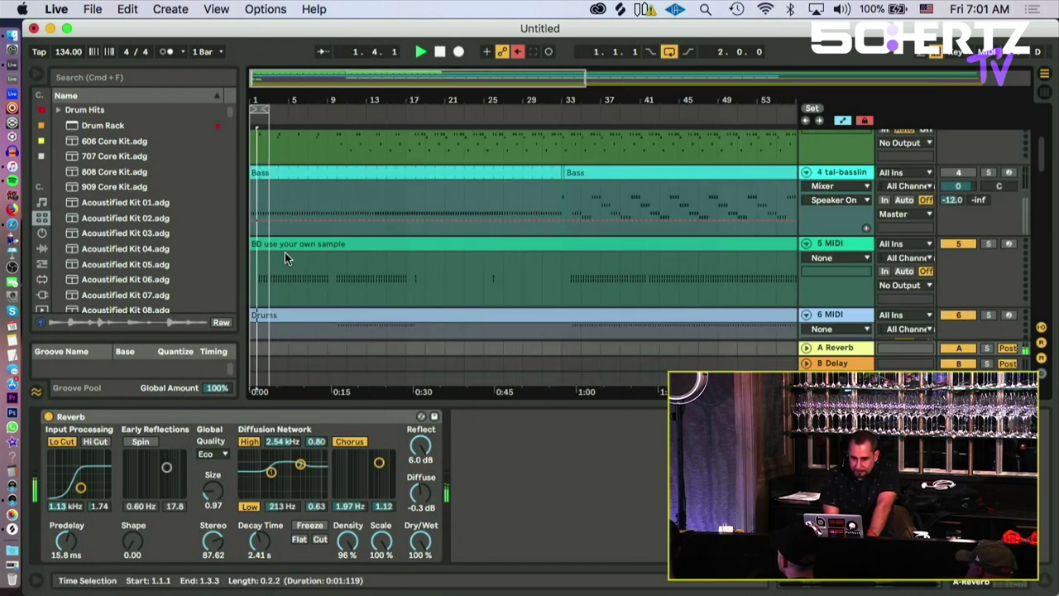
scroll(285, 253, up, 5)
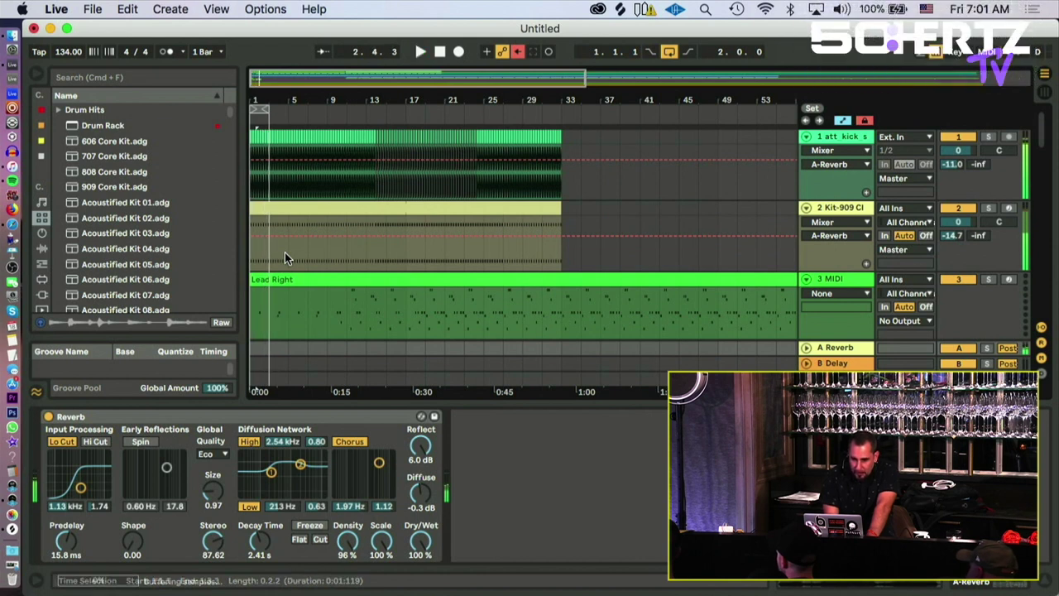
Step: Insert a new audio track directly below the 02 Better Off Alone audio track
key(space)
scroll(285, 252, down, 2)
drag(255, 97, 254, 140)
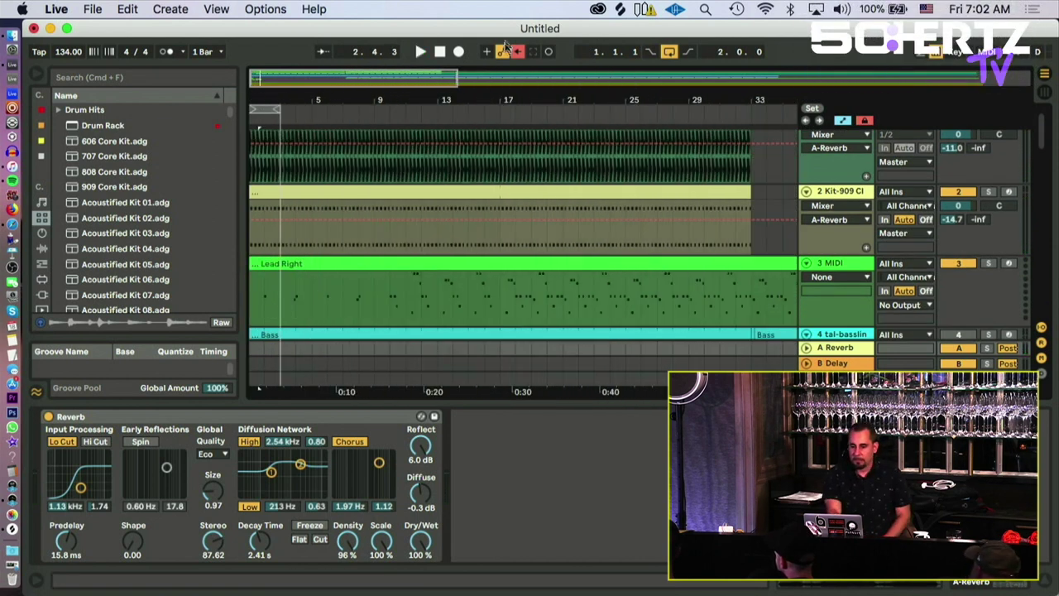
drag(530, 104, 510, 190)
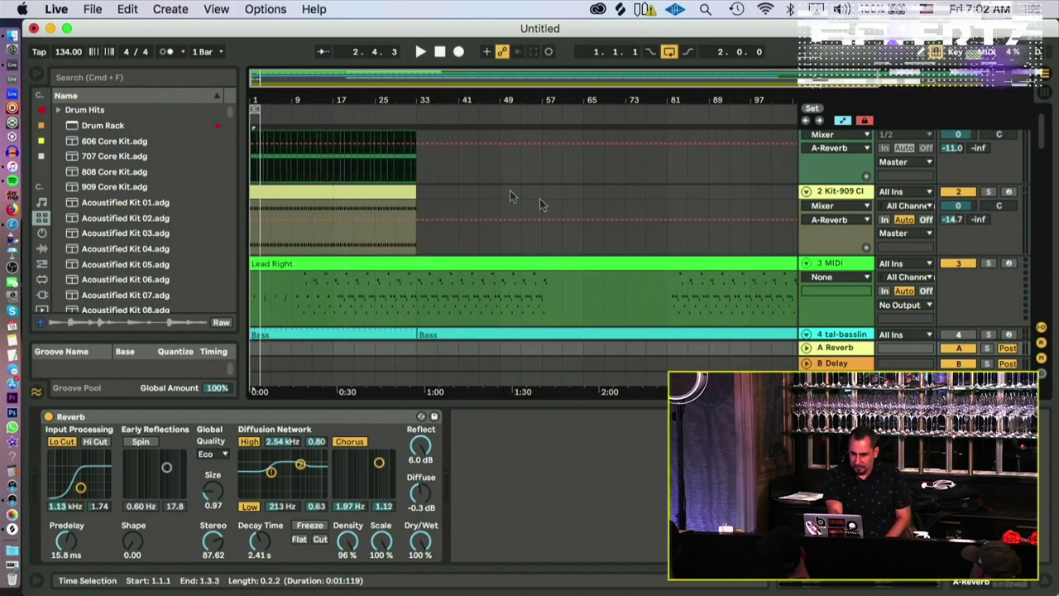
scroll(549, 202, down, 5)
scroll(549, 202, down, 5)
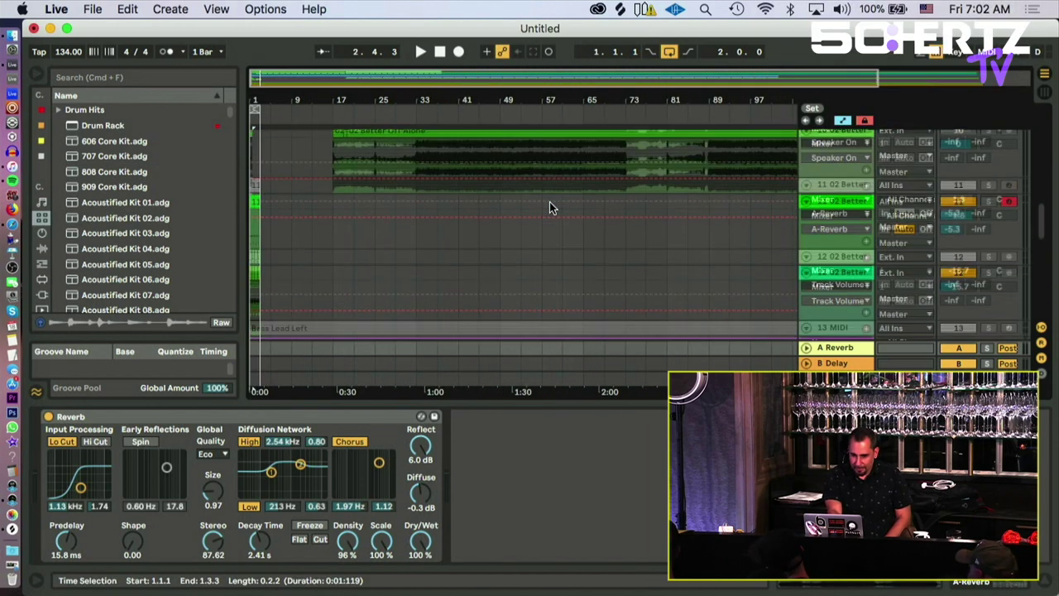
click(848, 215)
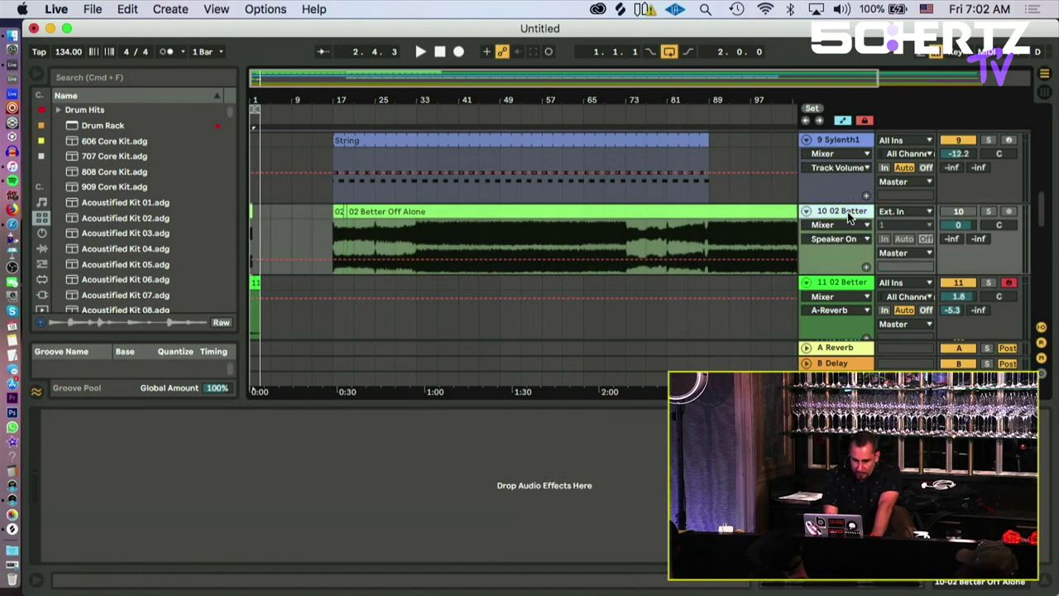
key(super+t)
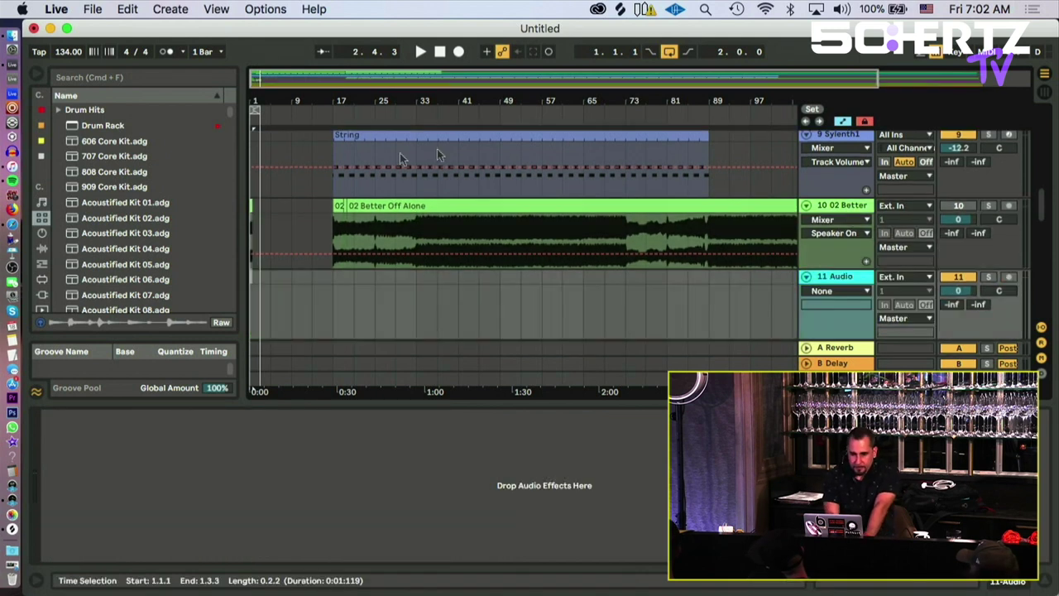
Step: Switch to Finder, preview the Better Off Alone (Acapella Verses).WAV file and place it on the new audio track at bar 29
click(12, 36)
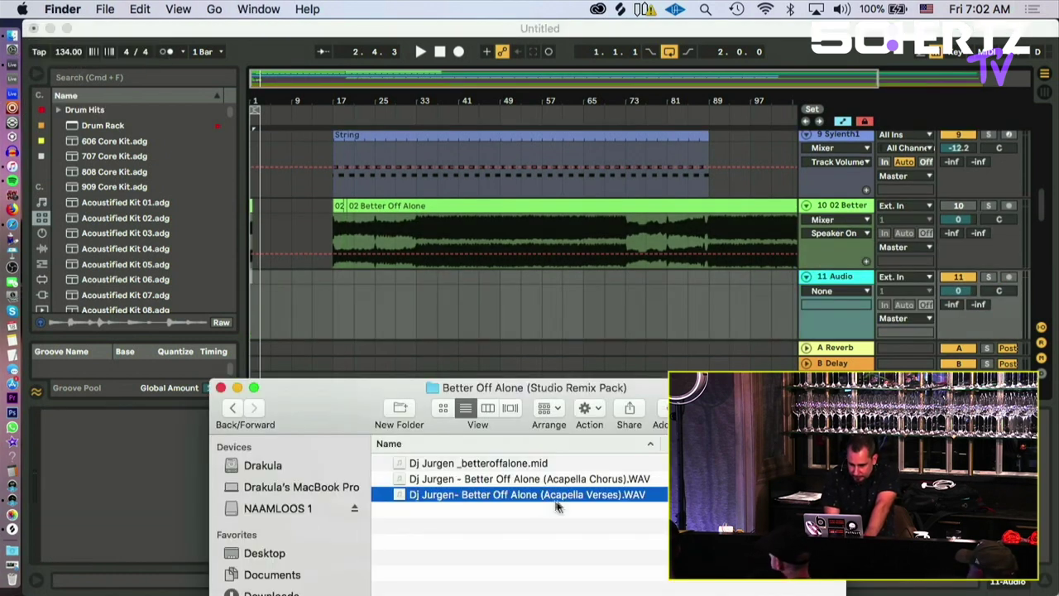
key(space)
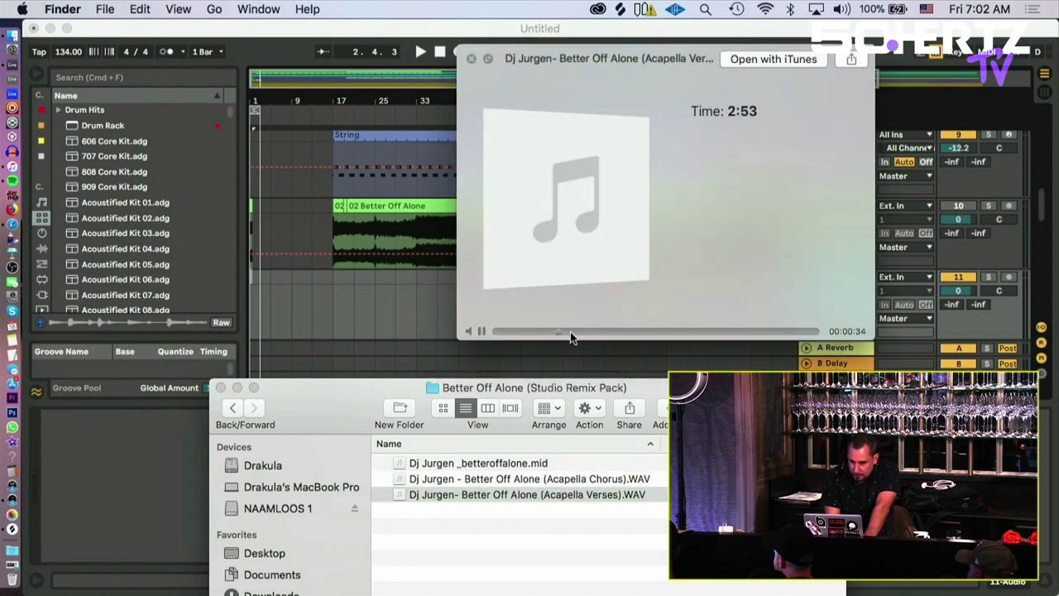
key(space)
drag(423, 494, 393, 295)
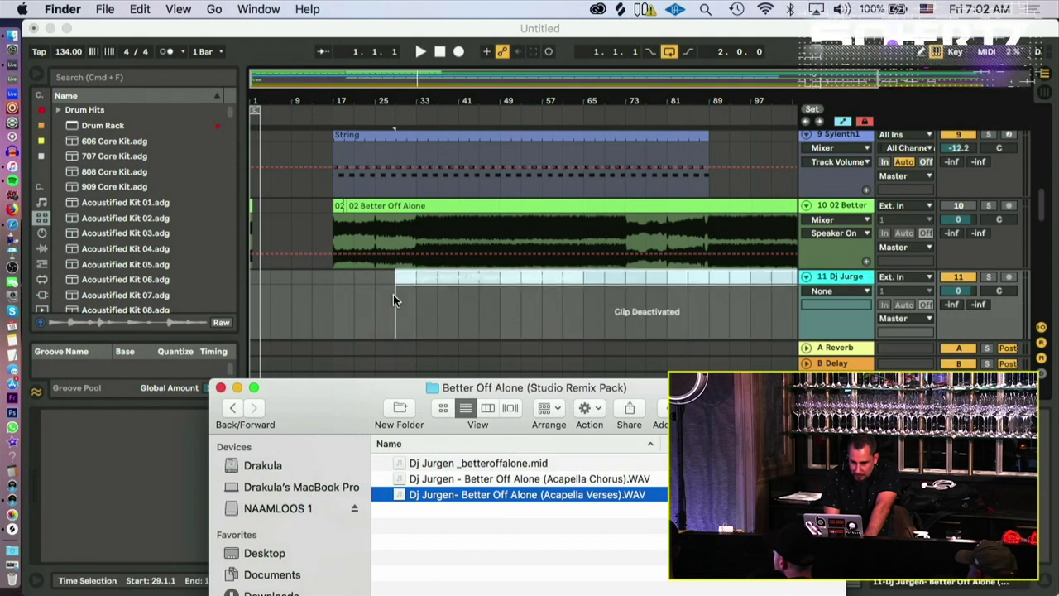
click(494, 278)
scroll(560, 281, down, 5)
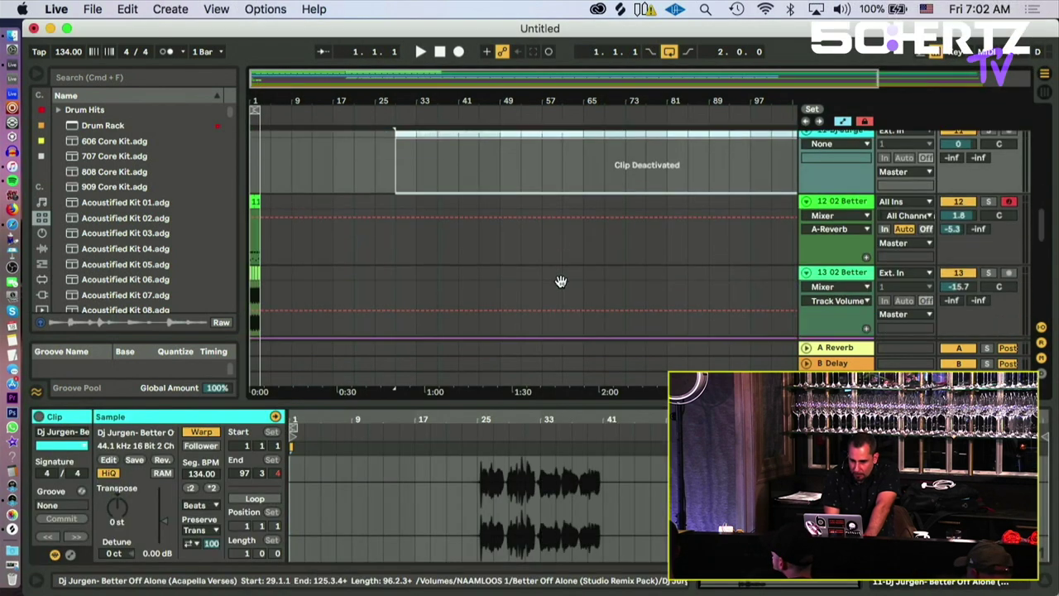
scroll(716, 190, up, 2)
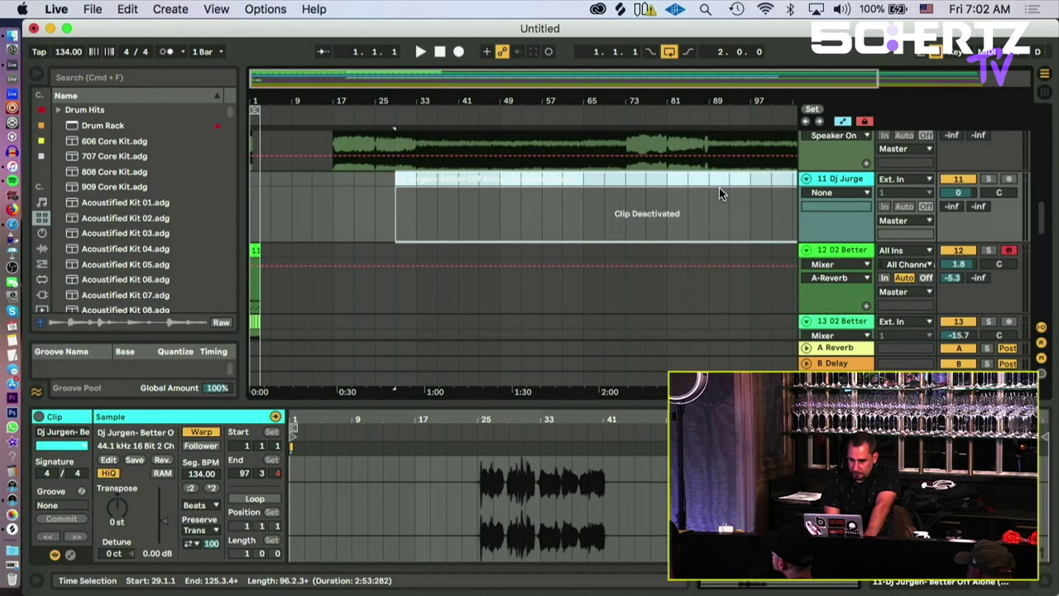
click(845, 183)
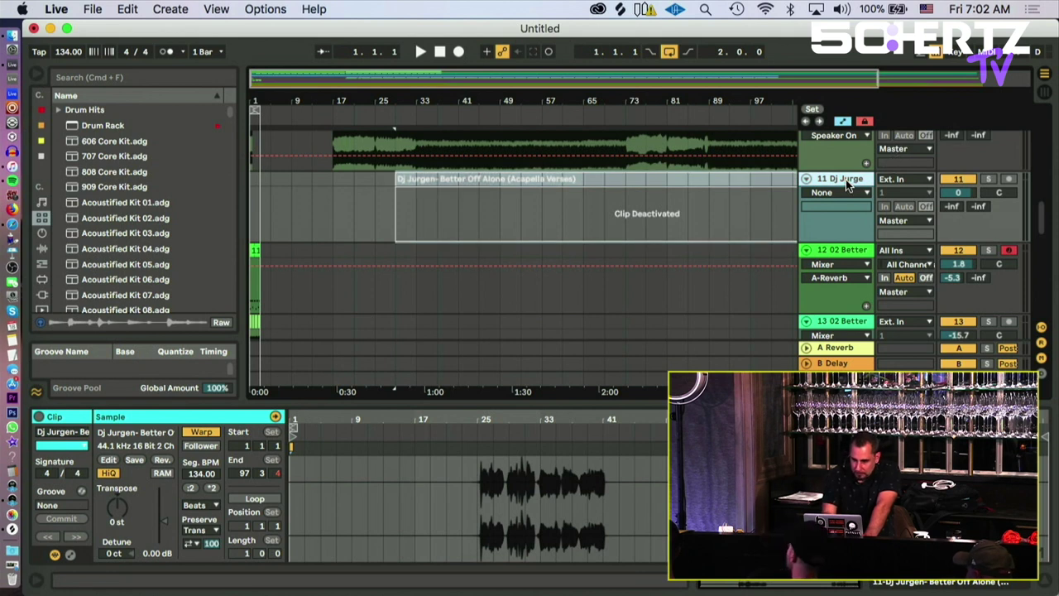
key(super+r)
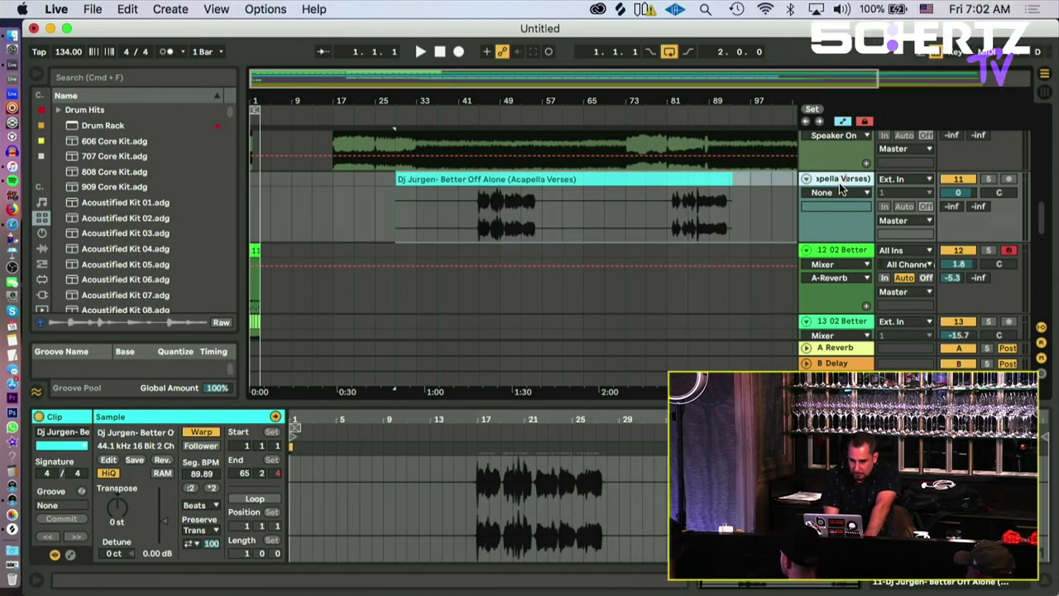
key(Return)
mouse_move(622, 41)
mouse_down()
mouse_move(603, 213)
mouse_move(726, 228)
mouse_move(727, 587)
mouse_move(613, 184)
mouse_move(608, 41)
mouse_up()
drag(619, 3, 634, 3)
Step: Move the acapella verses clip to the start of the arrangement at 1.1.1
key(space)
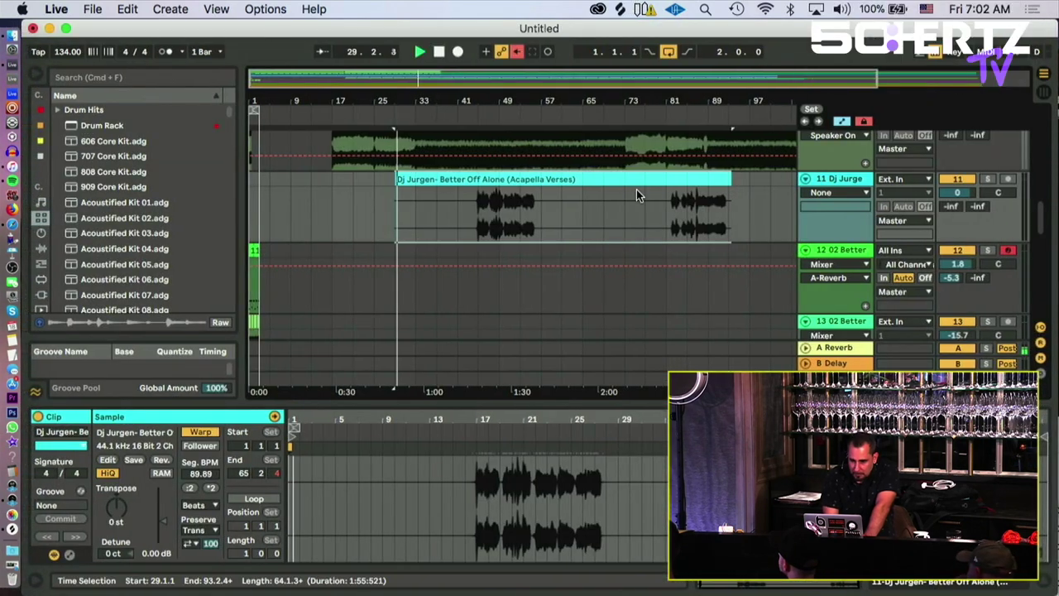
scroll(572, 186, up, 5)
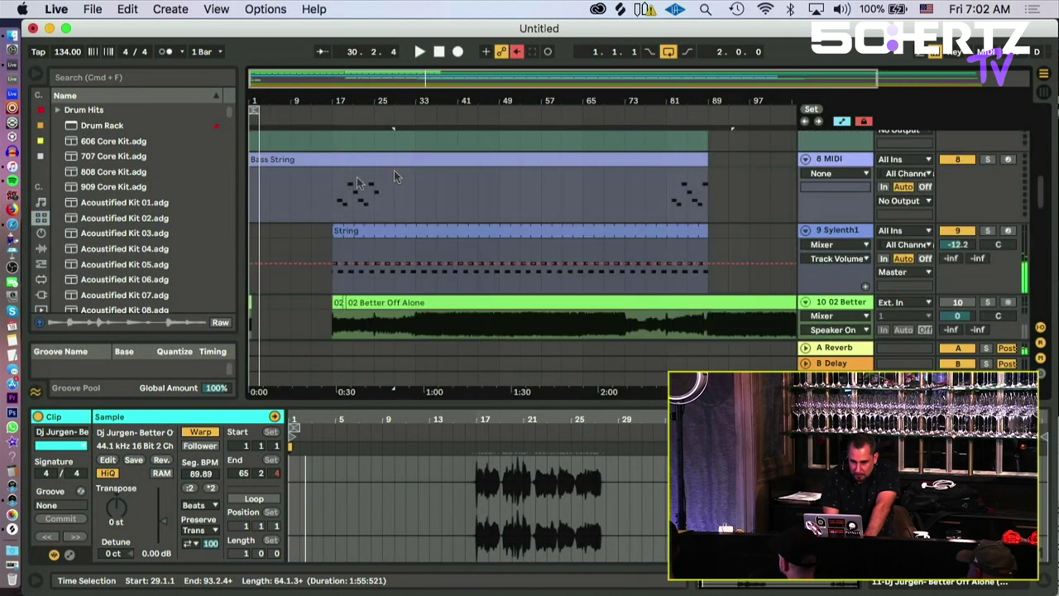
click(289, 159)
scroll(508, 303, down, 5)
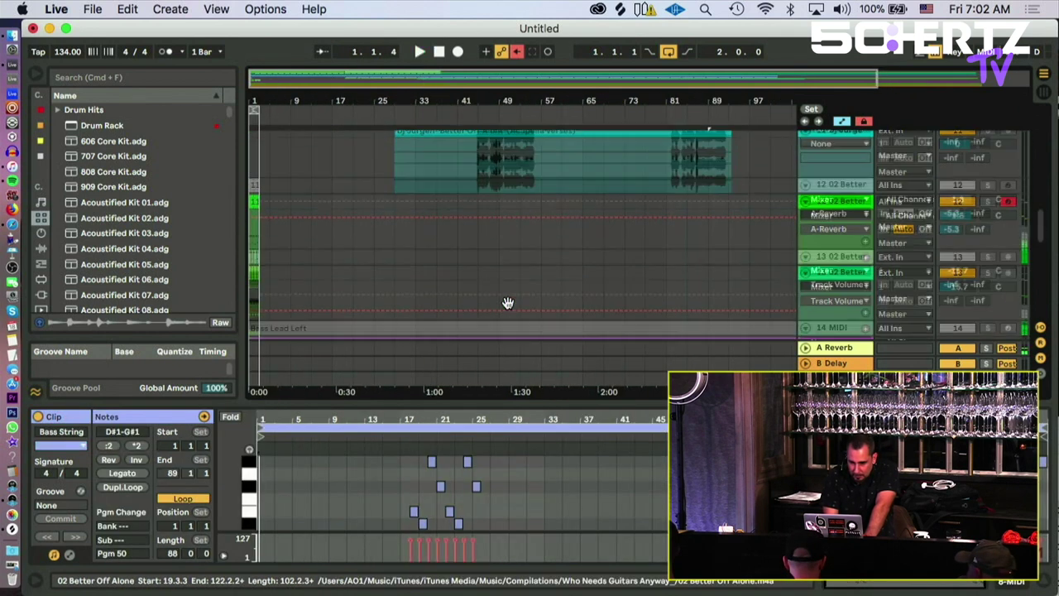
drag(259, 99, 263, 149)
drag(732, 171, 328, 170)
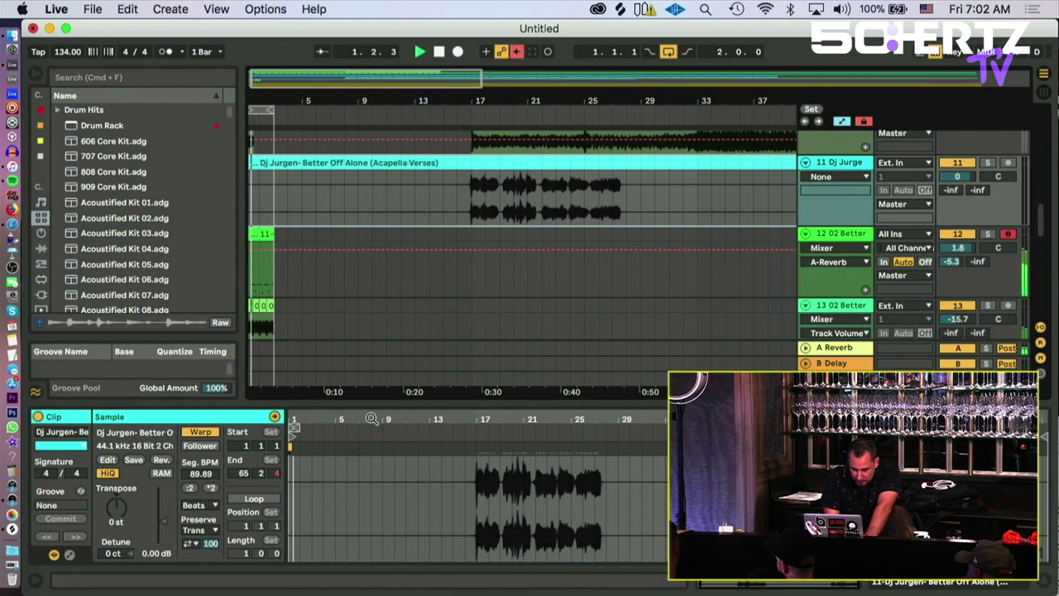
Step: Re-warp the acapella clip at a project tempo of 137 BPM and return the project tempo to 134 BPM
click(207, 436)
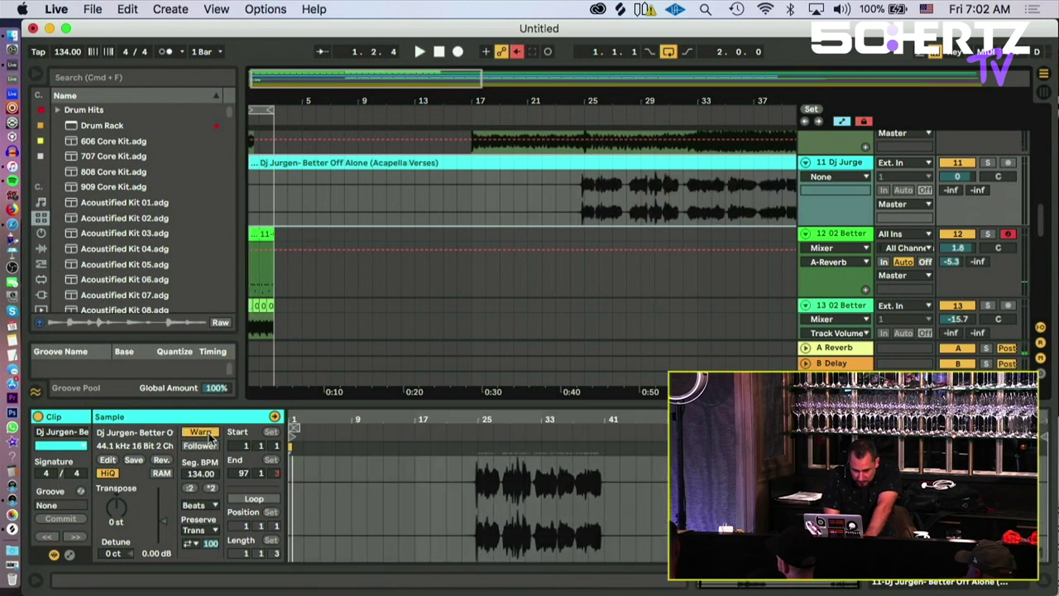
drag(65, 54, 65, 48)
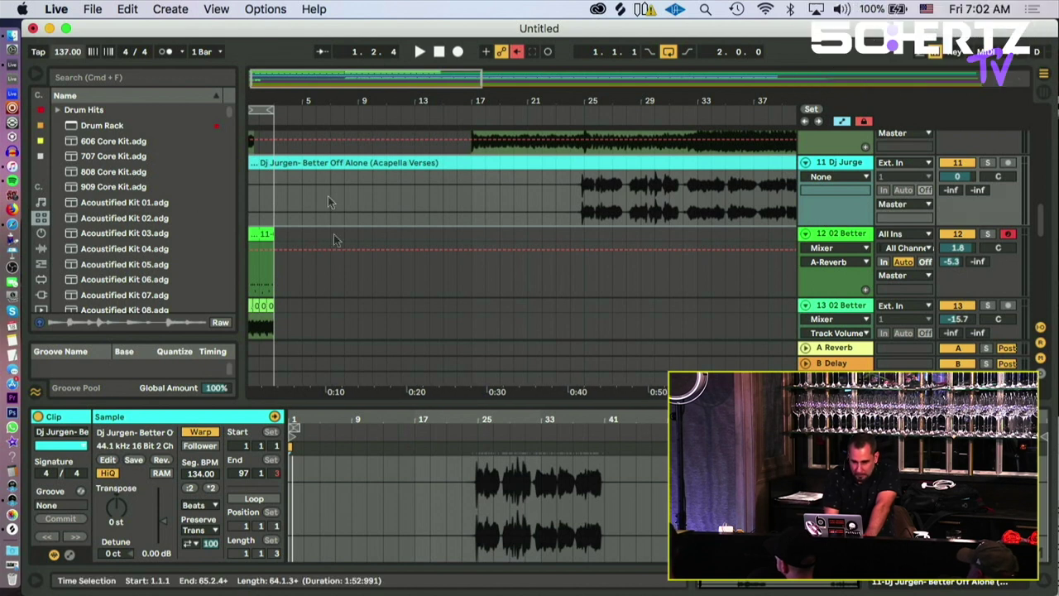
click(198, 430)
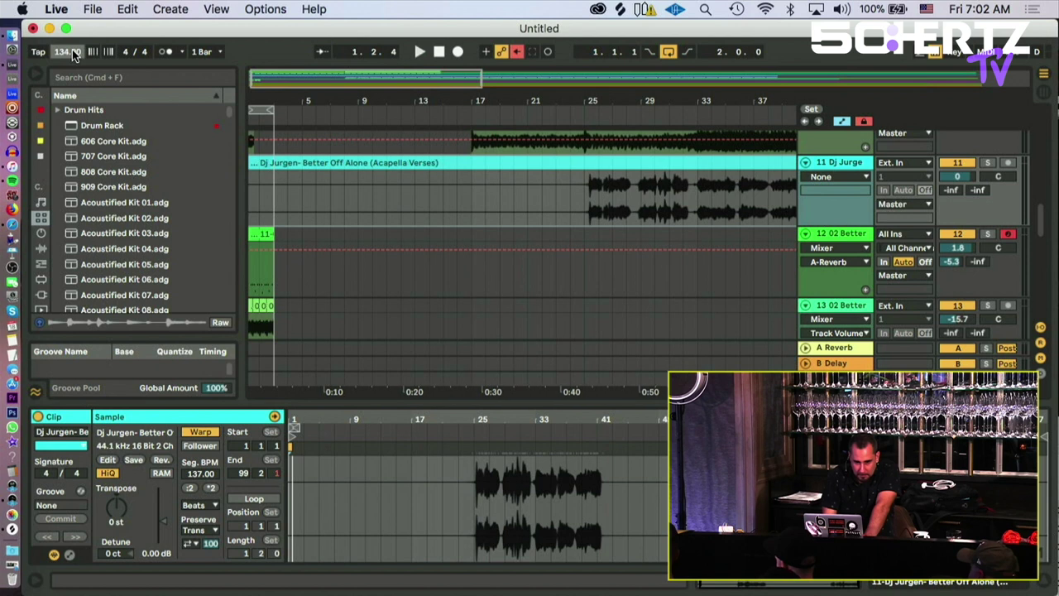
Step: Trim the acapella clip to begin at sample position 25.1.1, aligned to bar 1, and set its track volume to -9.8 dB
key(space)
click(585, 175)
key(space)
key(space)
drag(248, 162, 302, 163)
drag(248, 101, 249, 165)
key(space)
mouse_move(957, 176)
mouse_down()
mouse_move(957, 215)
mouse_move(957, 186)
mouse_up()
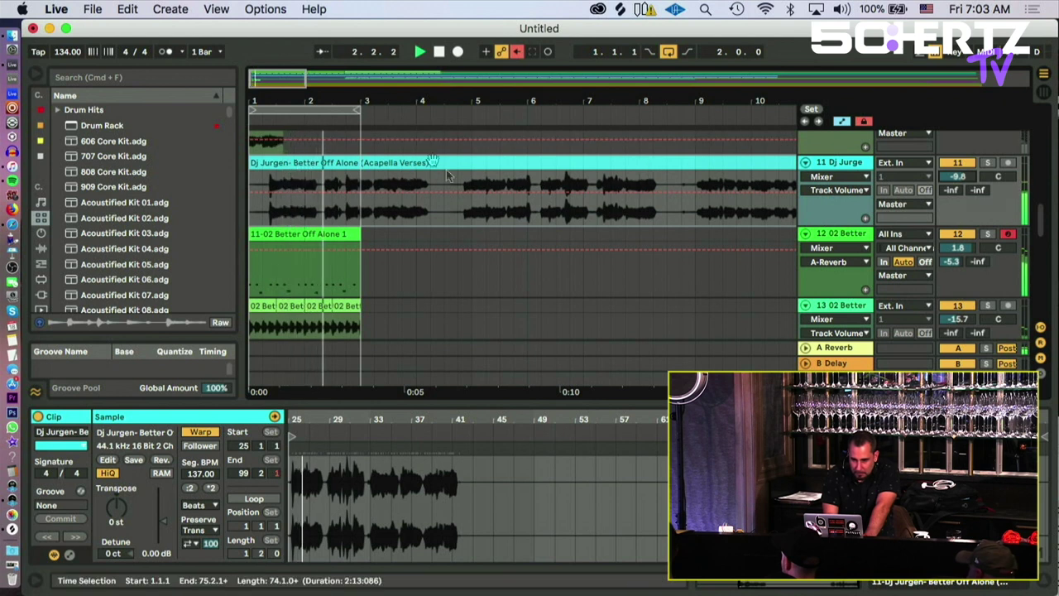
Step: Play back the vocal to locate its phrases and split the acapella clip at 2.4.1 and 3.2.1
drag(358, 97, 358, 157)
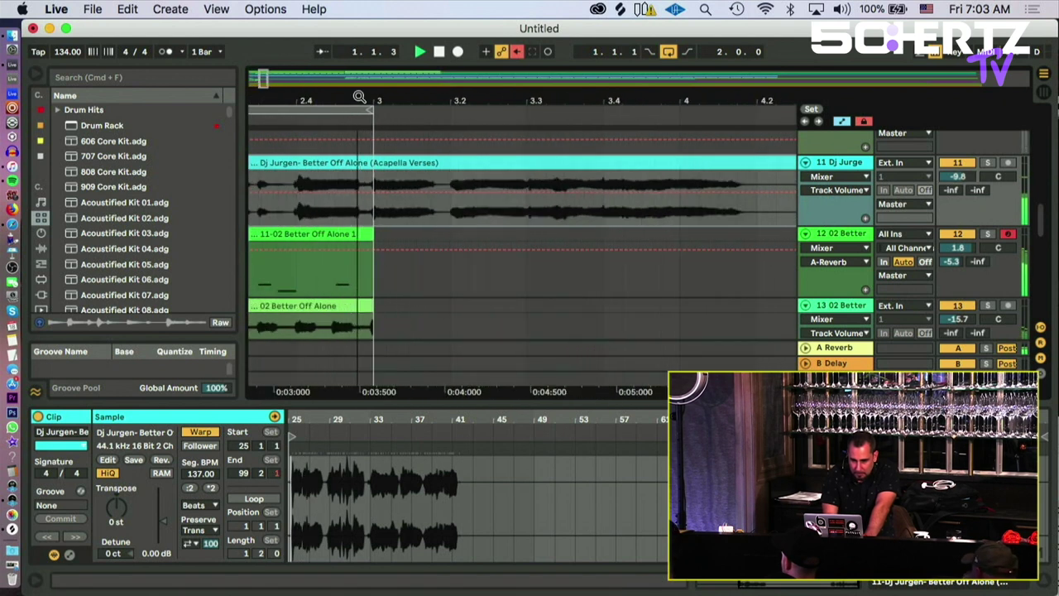
click(452, 178)
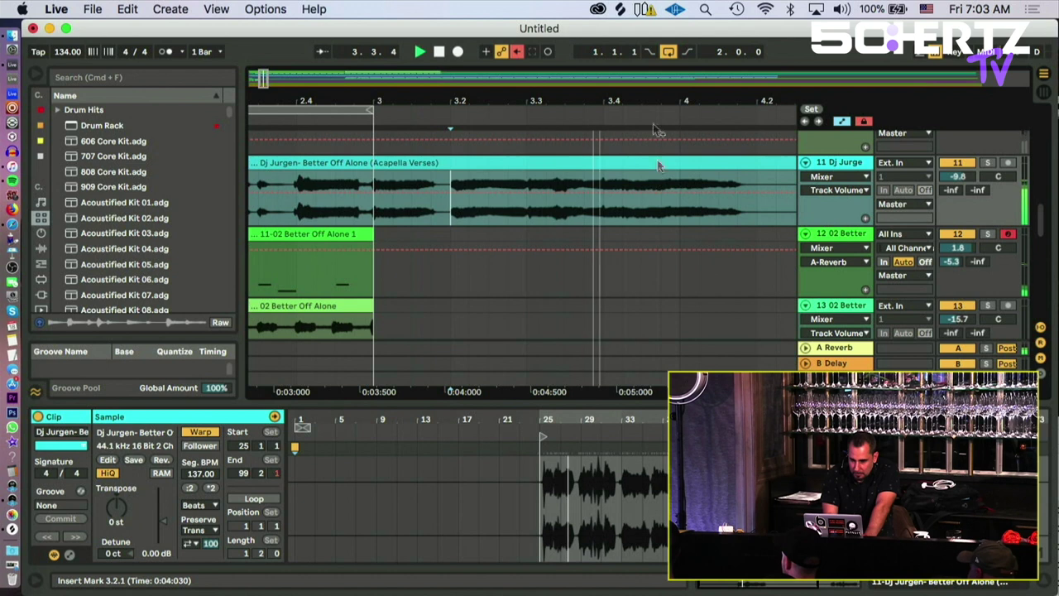
scroll(658, 165, down, 3)
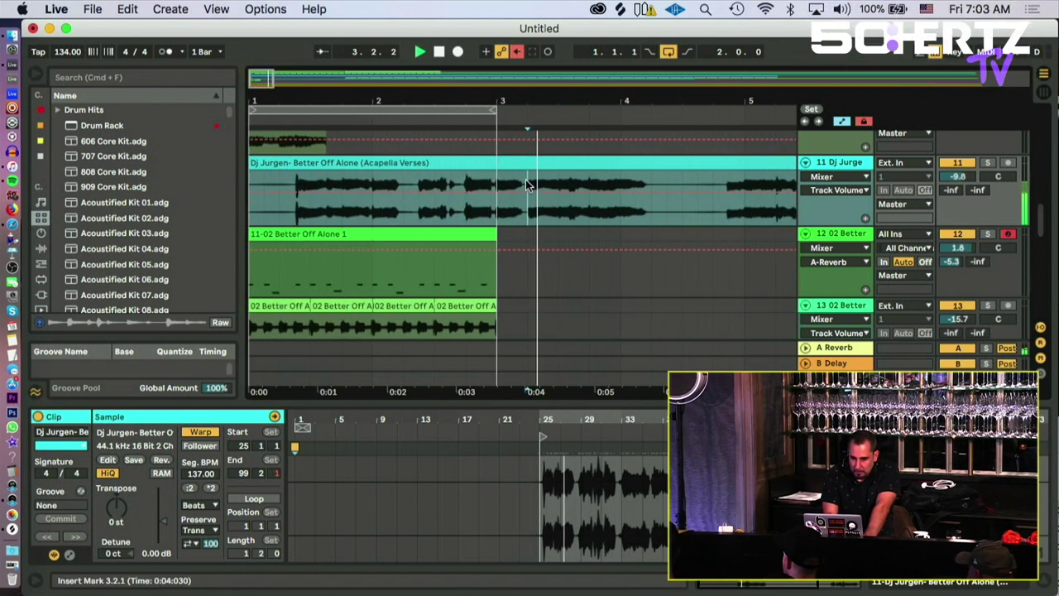
click(467, 183)
click(524, 186)
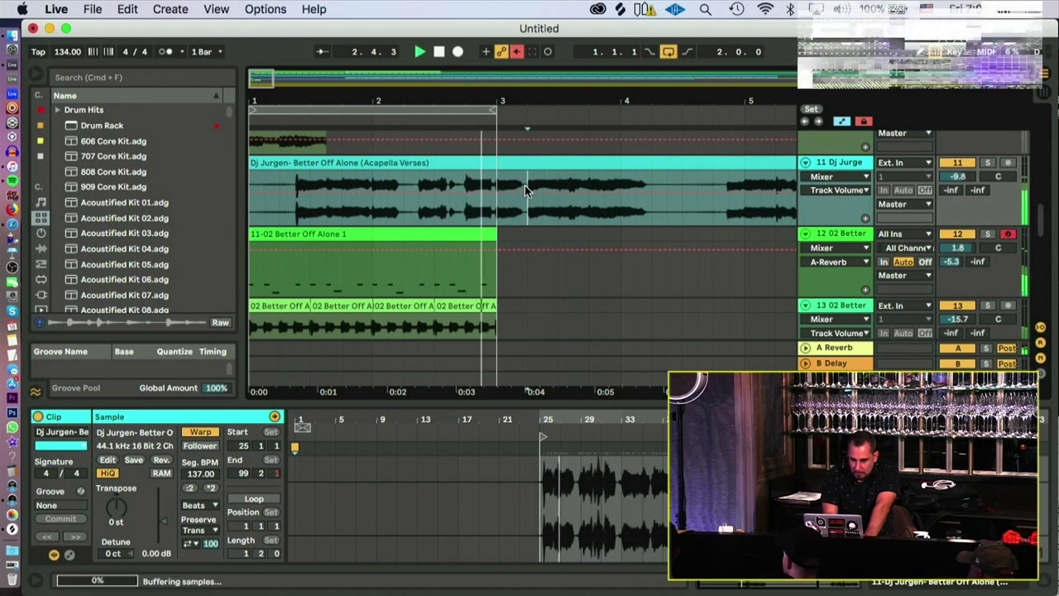
click(476, 192)
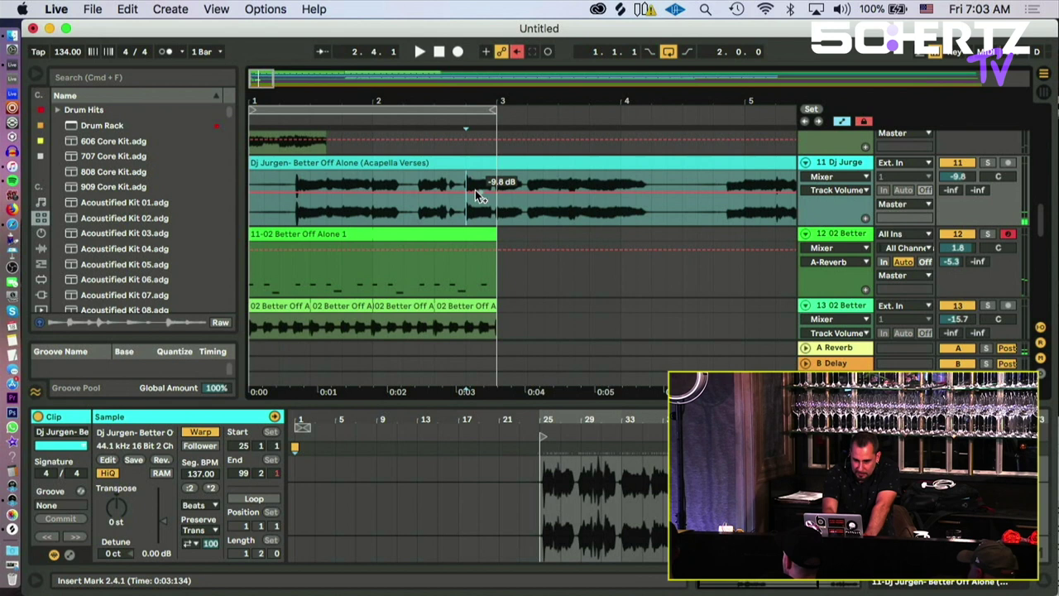
key(super+e)
click(527, 176)
key(super+e)
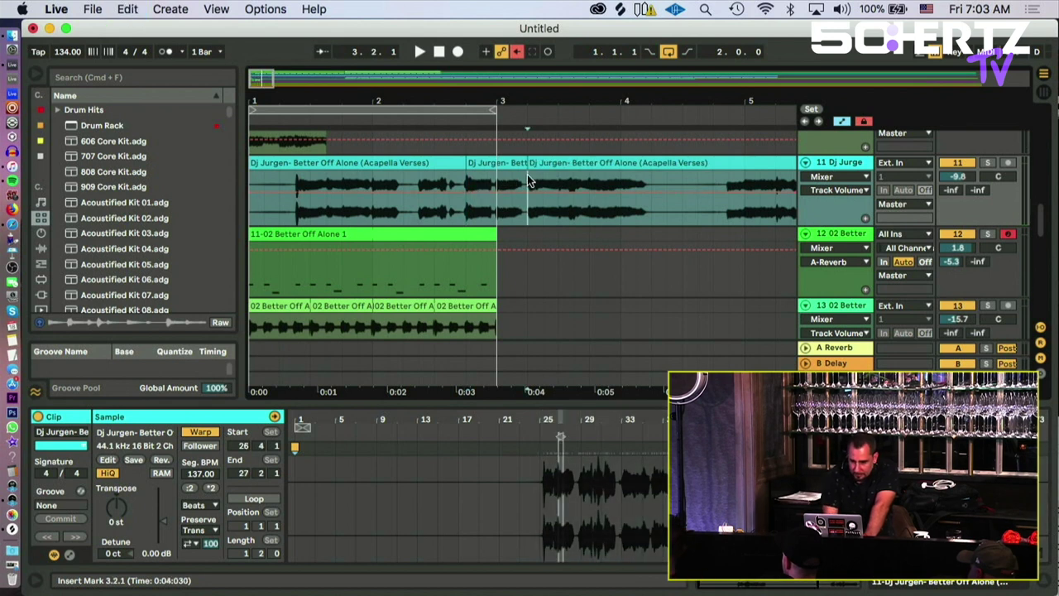
Step: Solo the acapella track during playback and split its clip at 3.4.1
key(space)
click(987, 163)
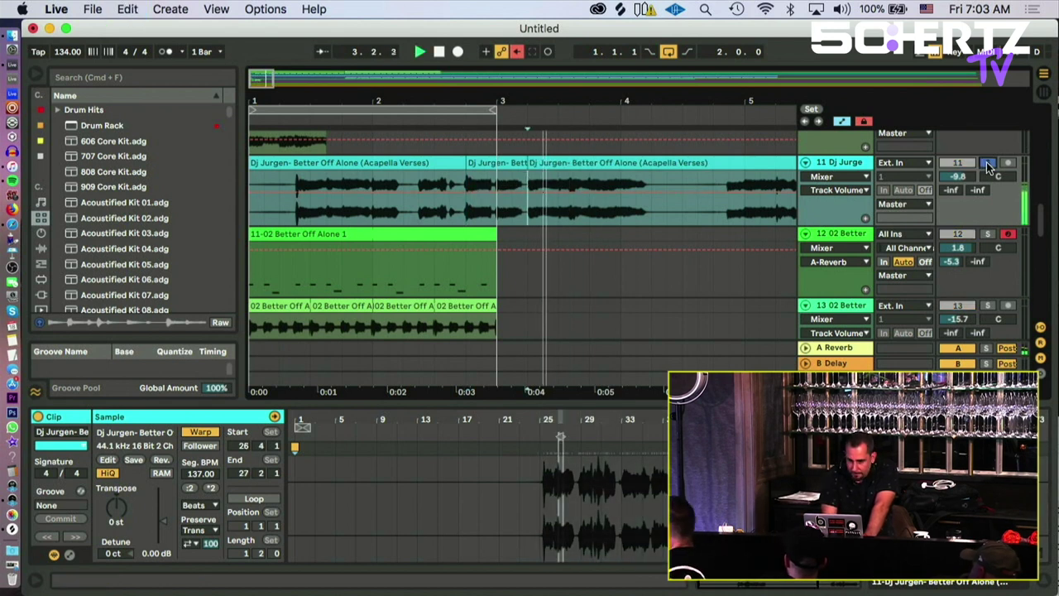
click(588, 180)
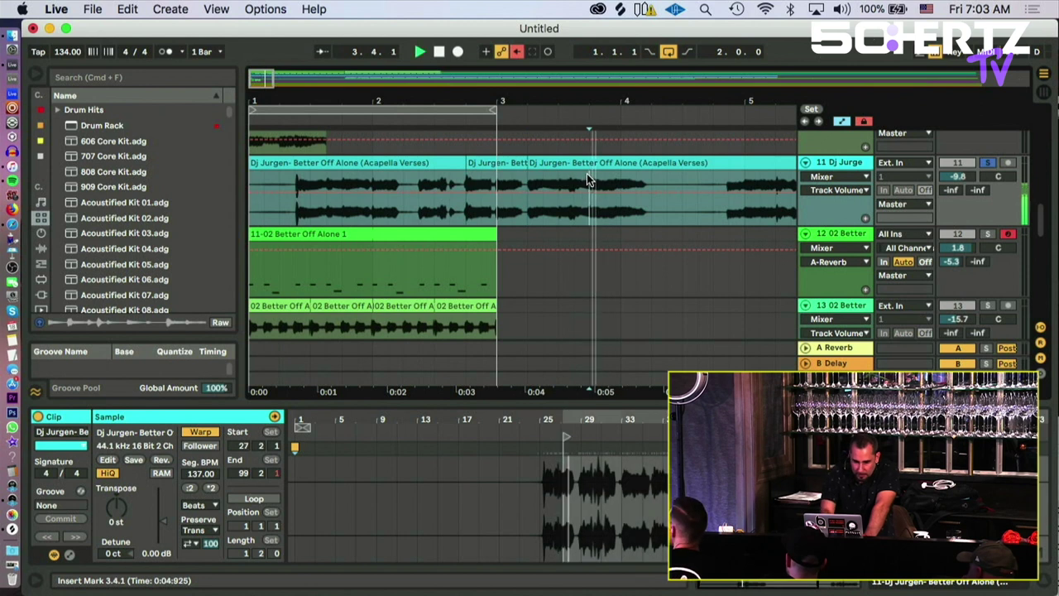
key(super+e)
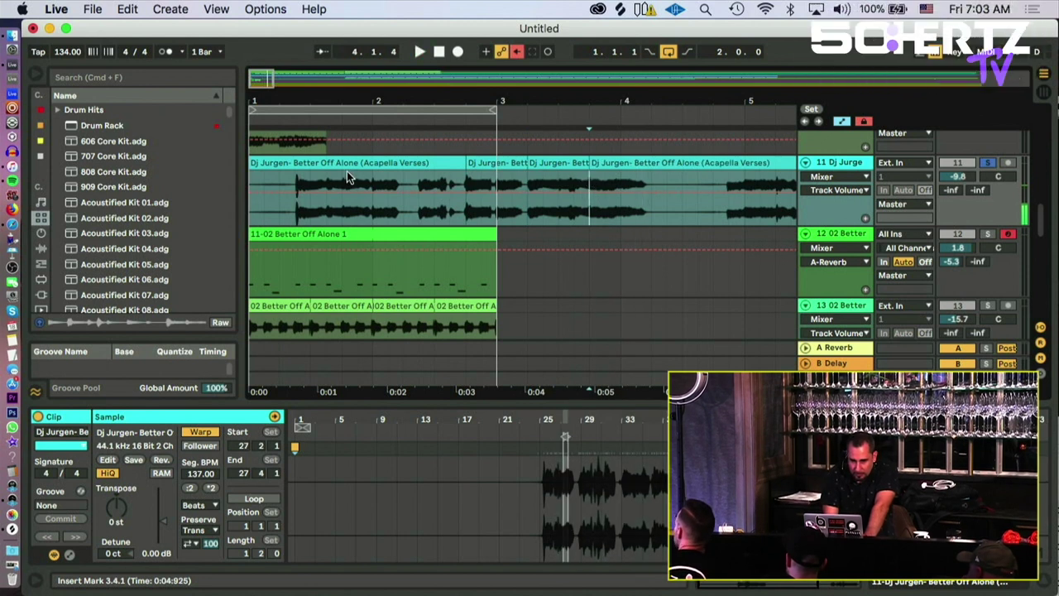
Step: Split the opening acapella section at the first vocal onset, 1.2.3, and at 2.2.3
click(295, 183)
key(space)
key(super+e)
key(space)
key(space)
click(374, 182)
click(418, 182)
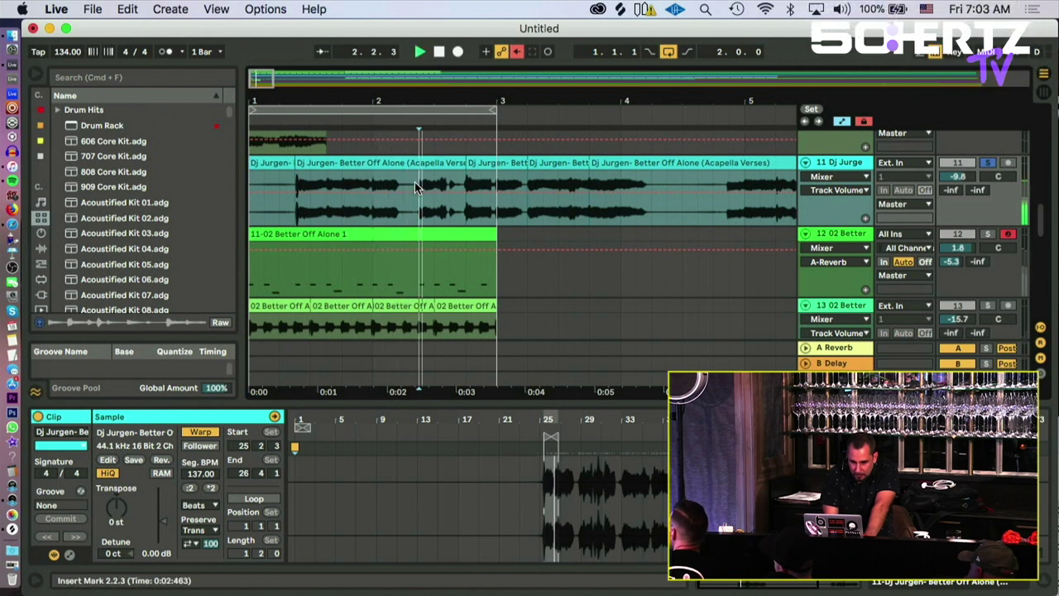
key(space)
Step: Move the long remaining acapella clip to the second half of bar 10 and the five preceding cut pieces to bar 7
drag(428, 99, 328, 106)
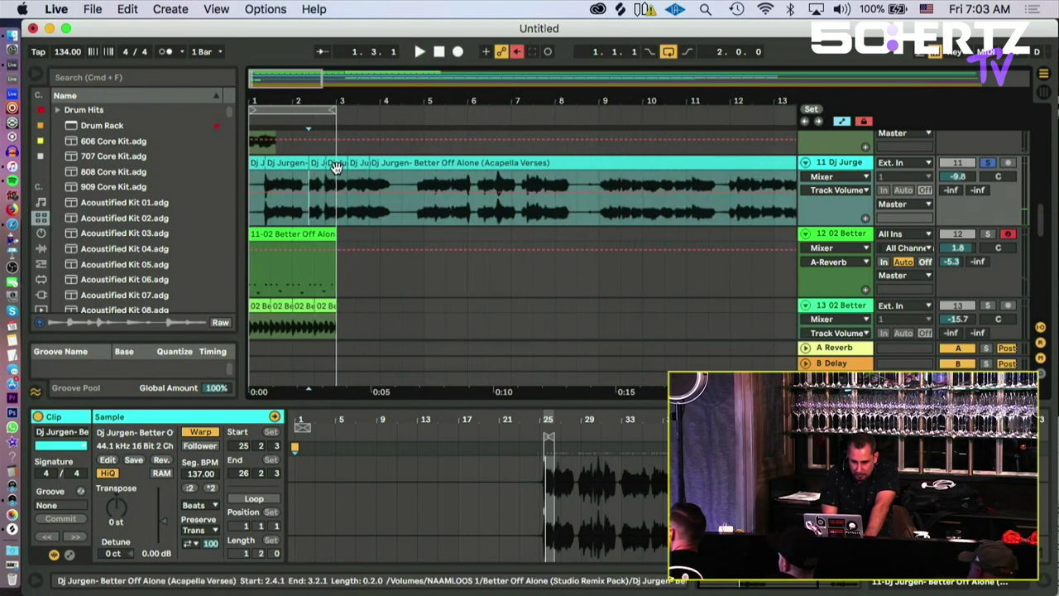
click(397, 162)
key(space)
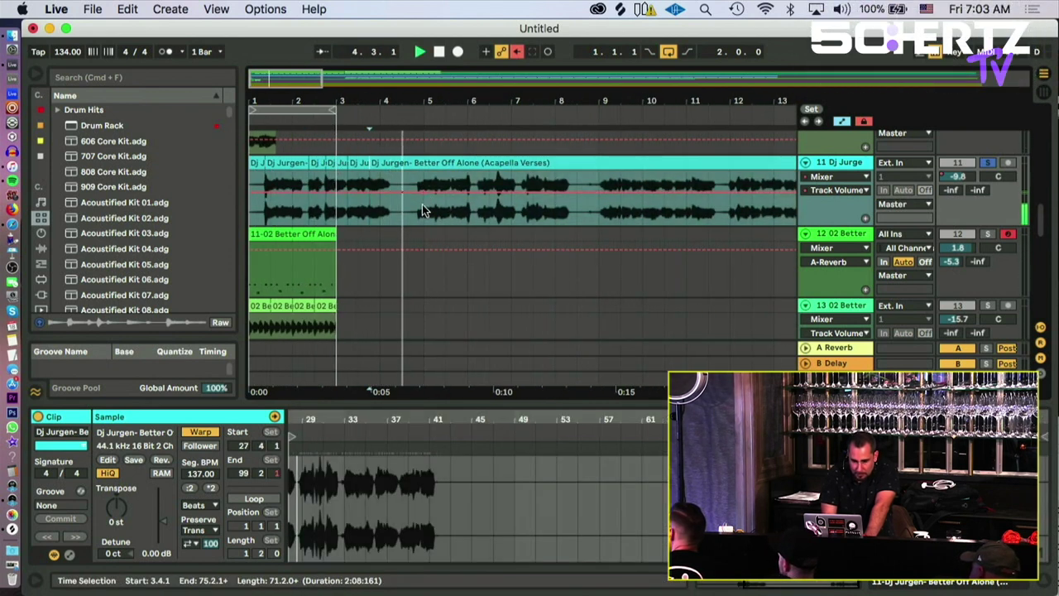
click(425, 203)
click(491, 206)
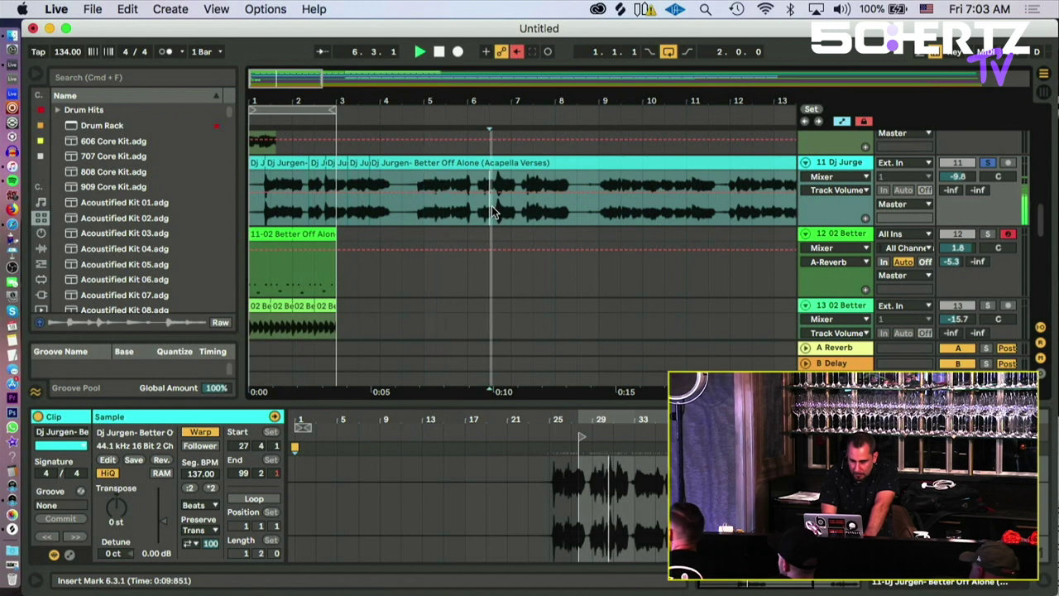
drag(411, 178, 718, 178)
drag(383, 160, 543, 174)
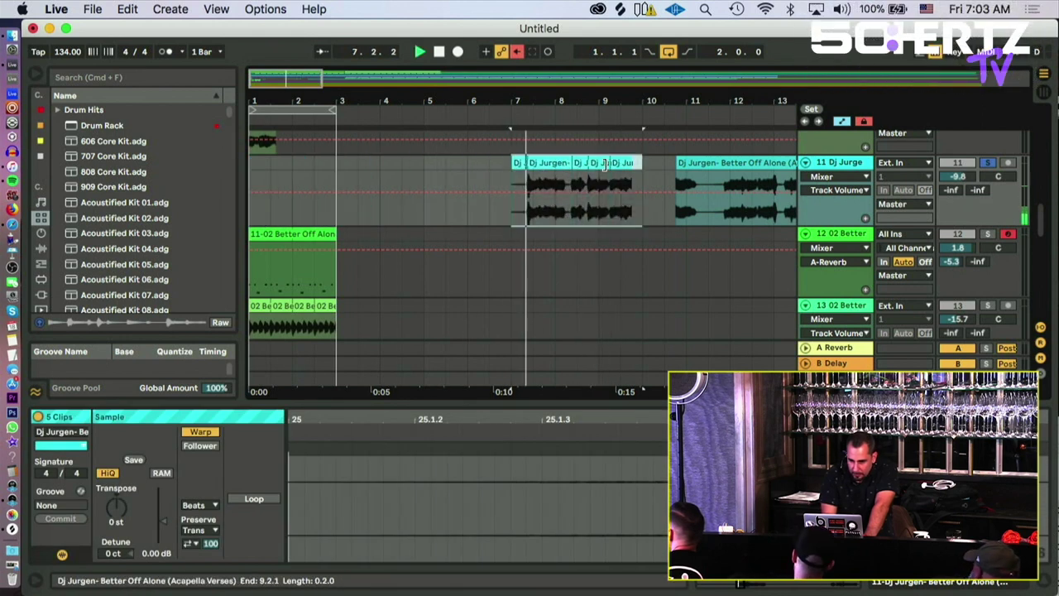
click(597, 162)
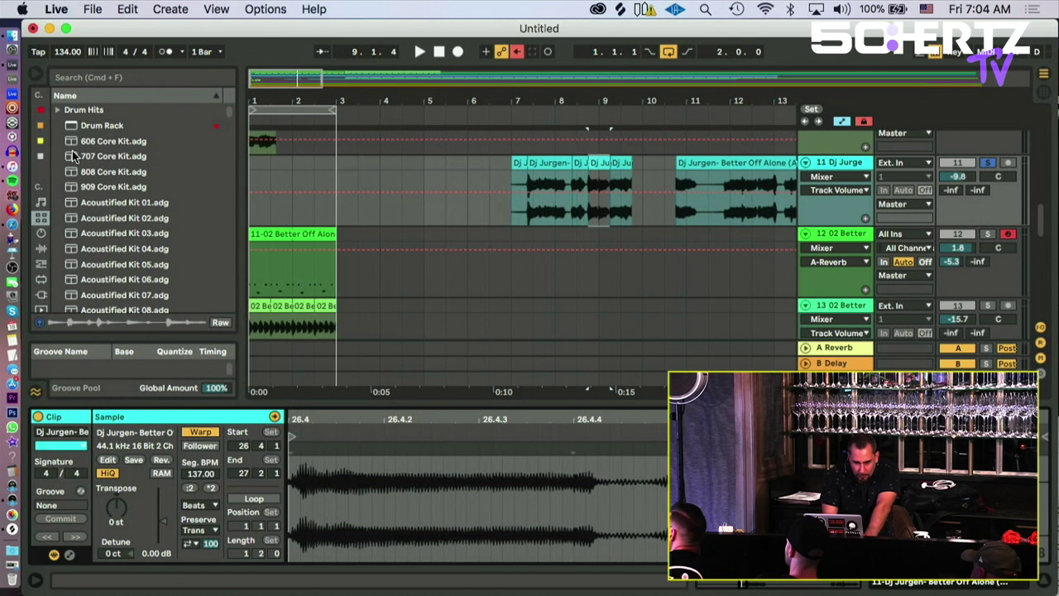
Step: Insert a new MIDI track below the acapella track and load an empty Drum Rack on it
drag(72, 128, 389, 160)
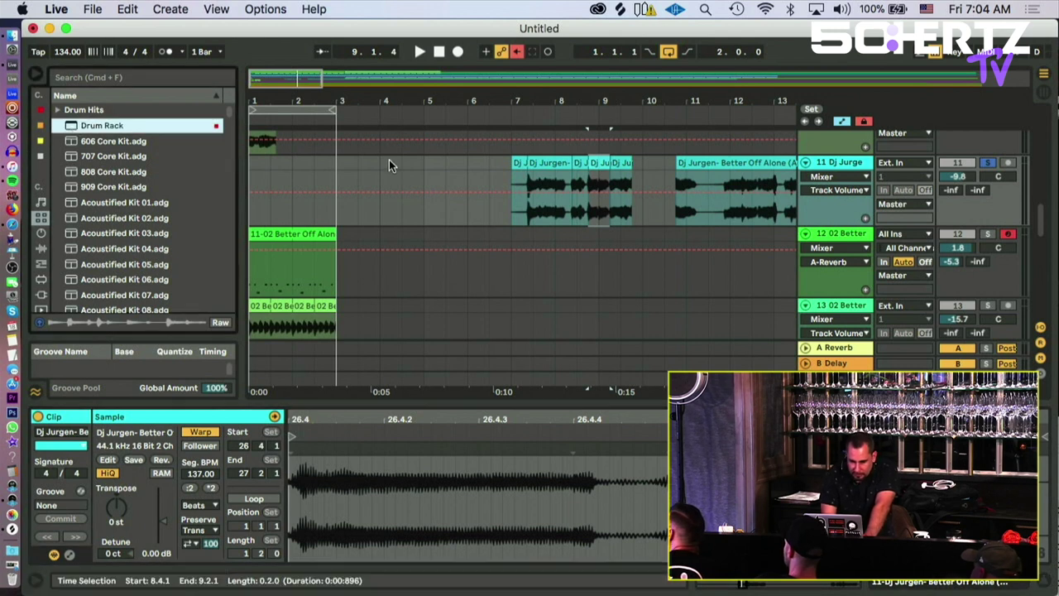
key(super+shift+t)
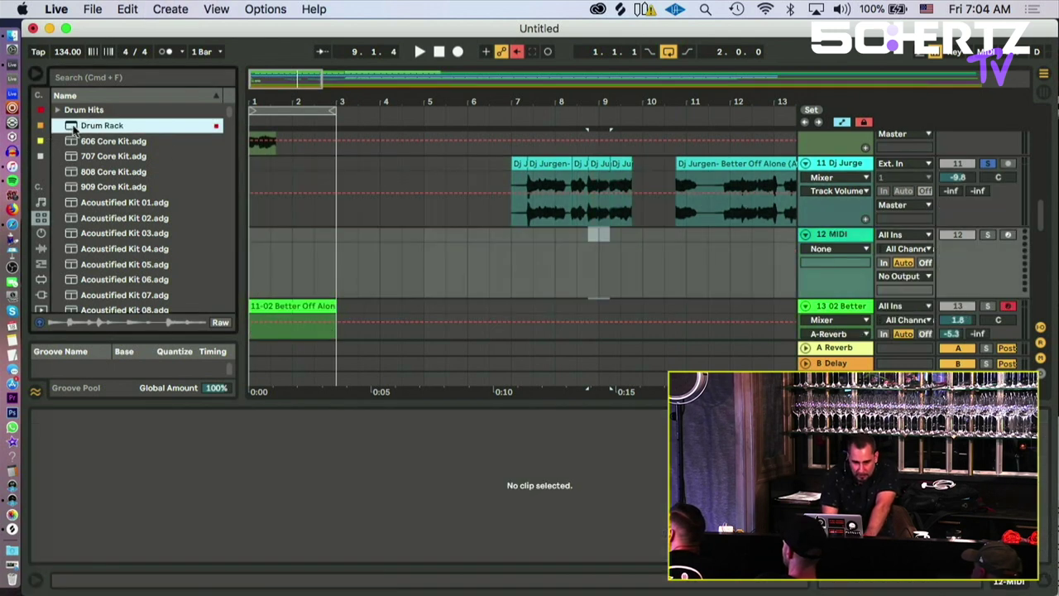
drag(344, 266, 344, 266)
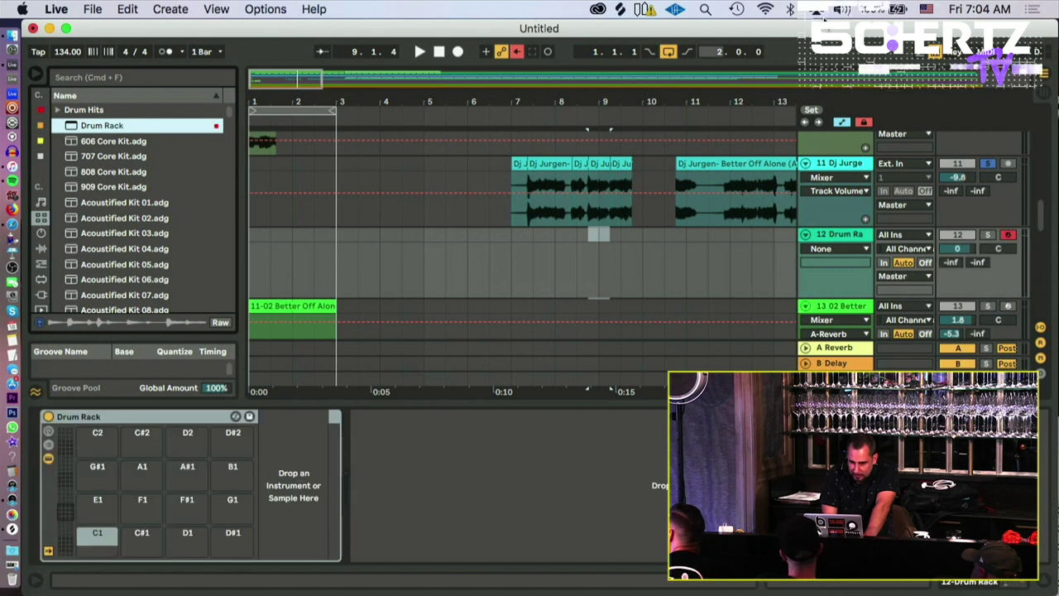
Step: Load the four cut vocal pieces from 7.2.3 onward, in order, onto Drum Rack pads C1, C#1, D1 and D#1
click(550, 165)
click(417, 238)
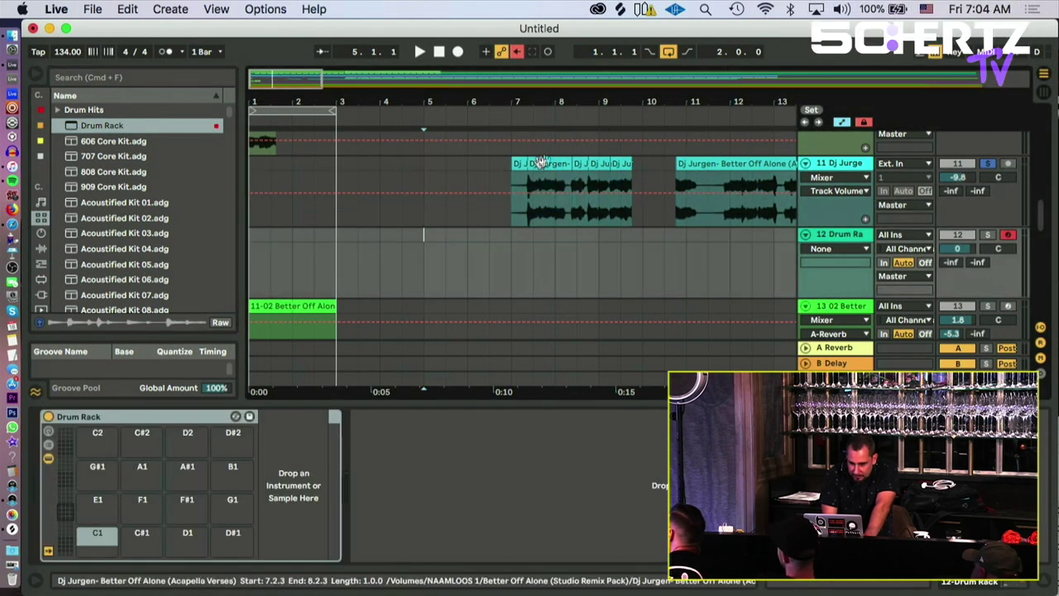
drag(543, 166, 109, 527)
drag(580, 163, 149, 538)
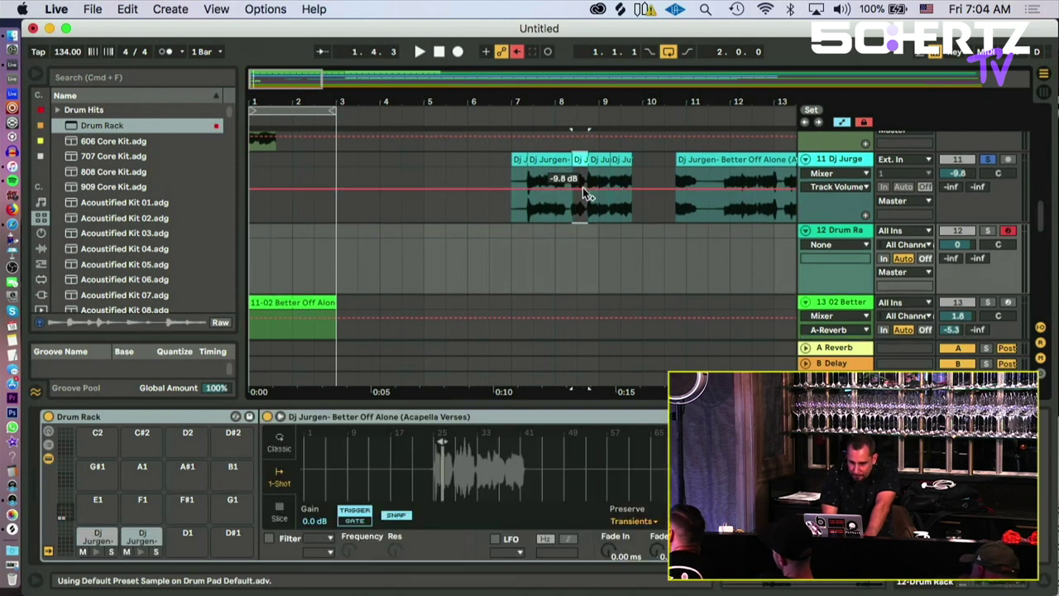
drag(593, 161, 620, 160)
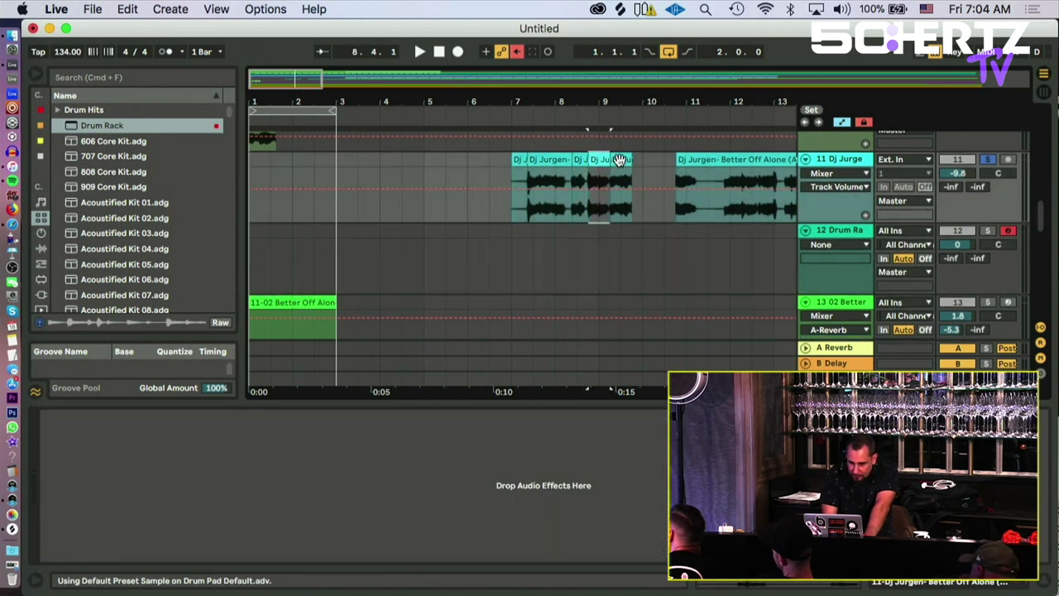
click(511, 274)
click(592, 157)
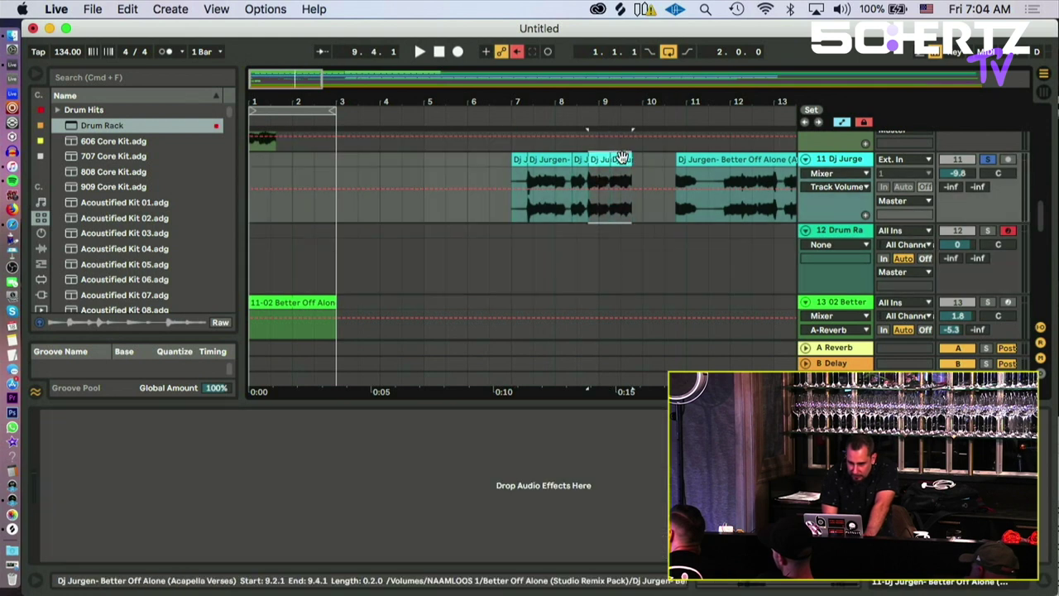
click(557, 241)
drag(598, 160, 187, 540)
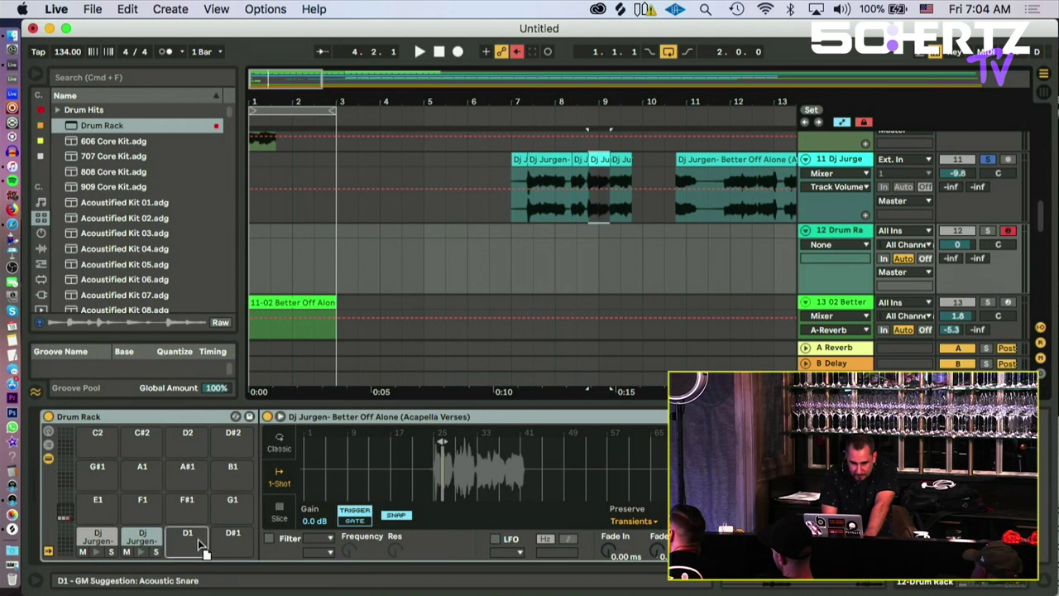
click(619, 160)
drag(618, 161, 228, 530)
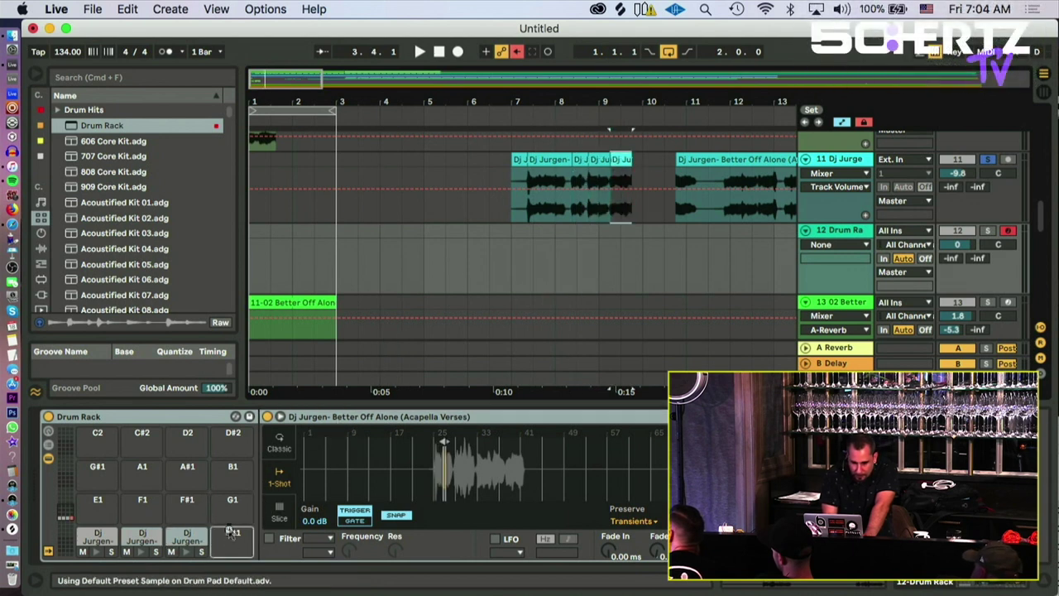
Step: Turn off the acapella track's solo and trigger the vocal pads while the loop plays from the start
click(265, 240)
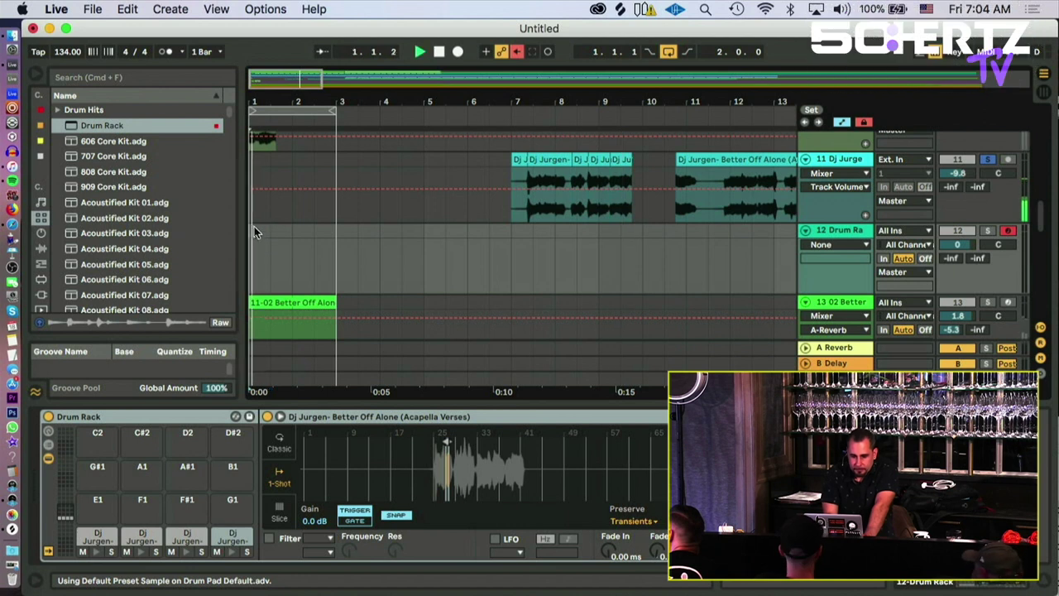
key(space)
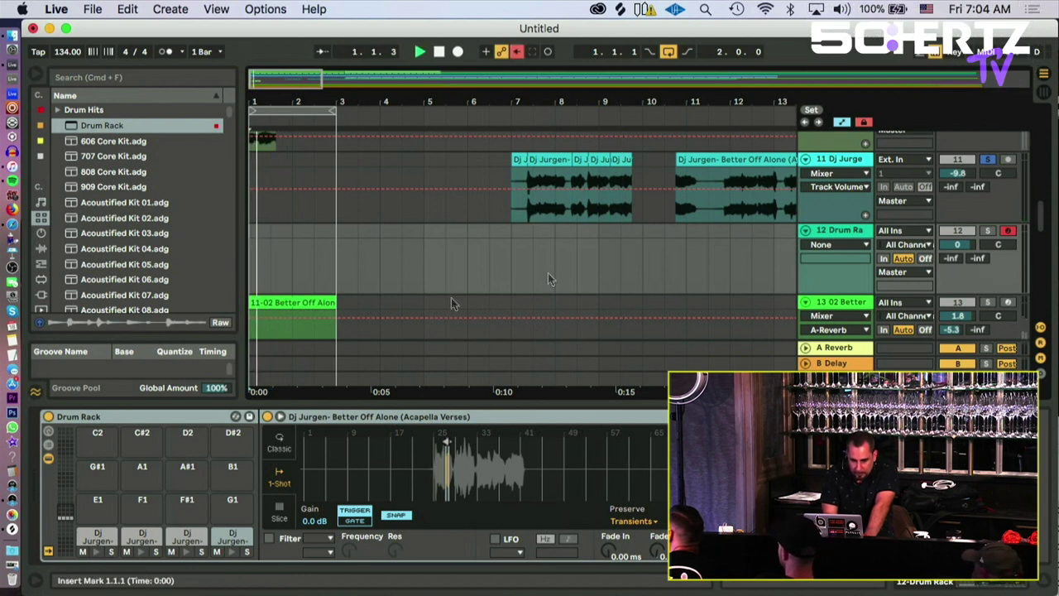
key(space)
click(986, 159)
key(space)
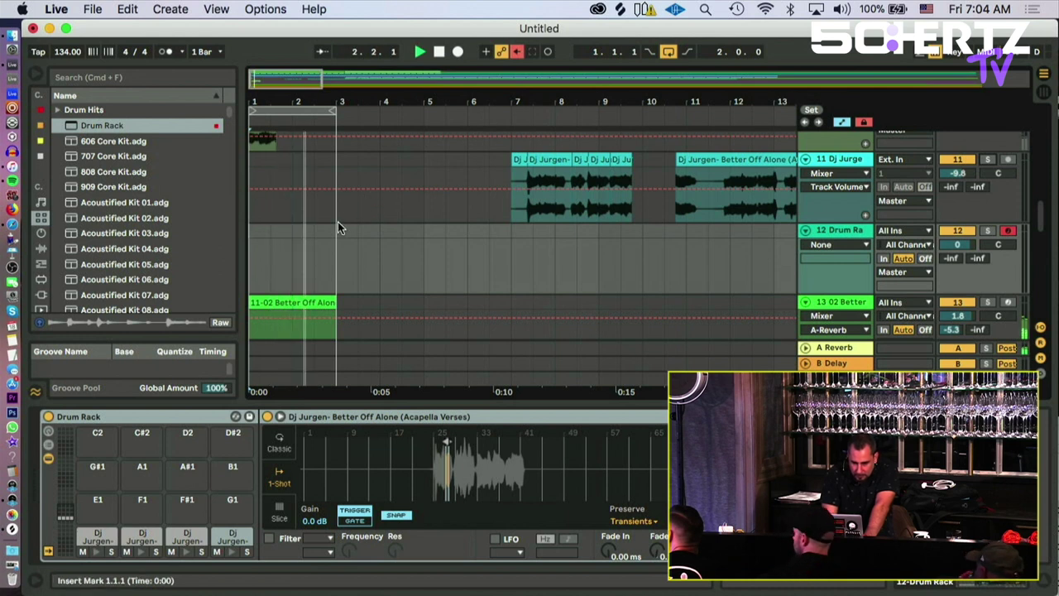
key(k)
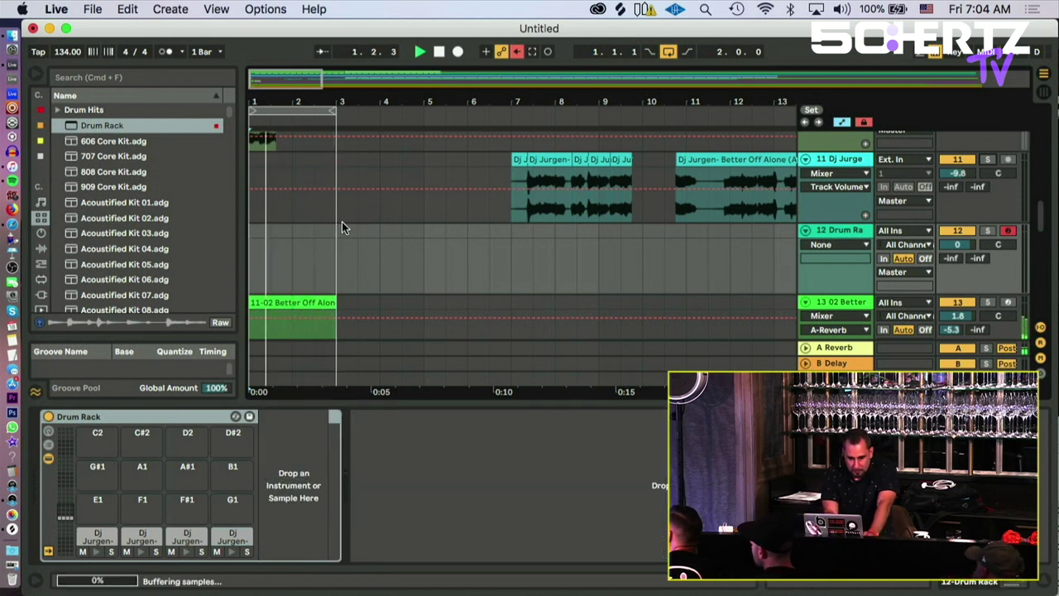
key(x)
key(z)
key(a)
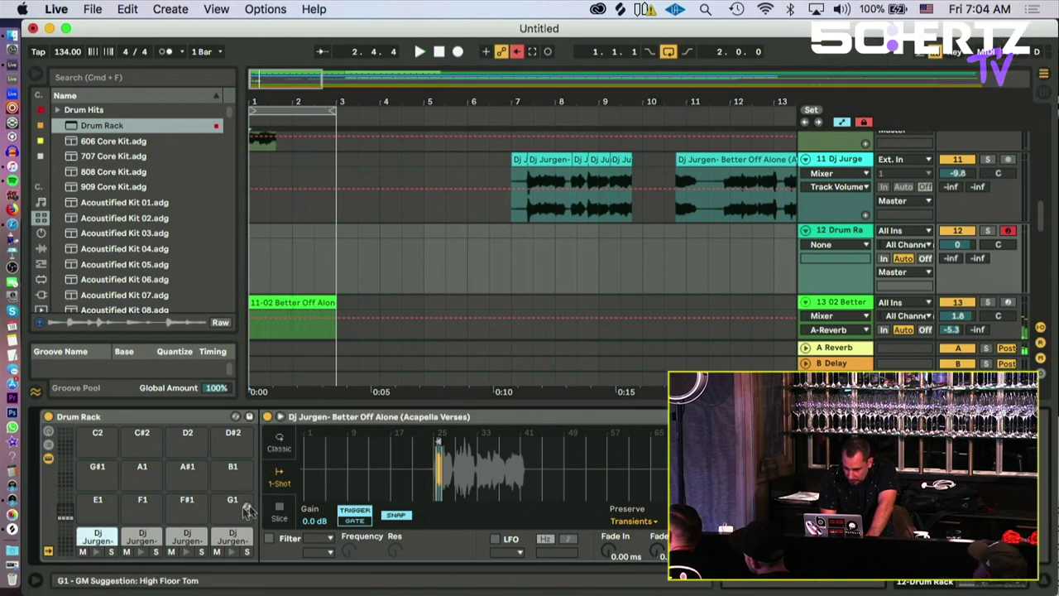
Step: Switch the samplers on the vocal pads to Classic playback mode and audition them over the loop
click(279, 446)
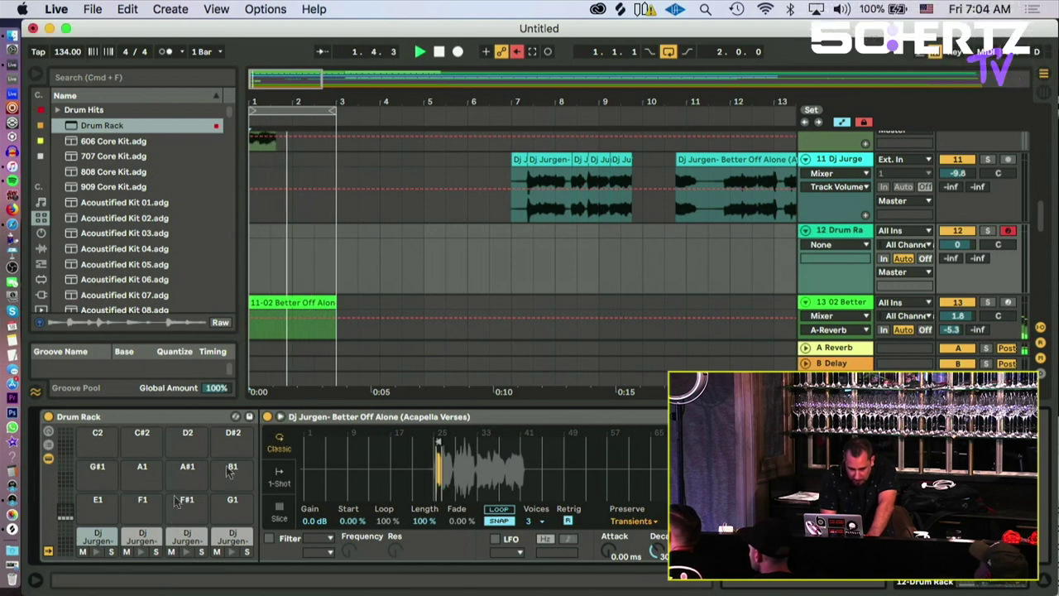
click(187, 536)
click(230, 536)
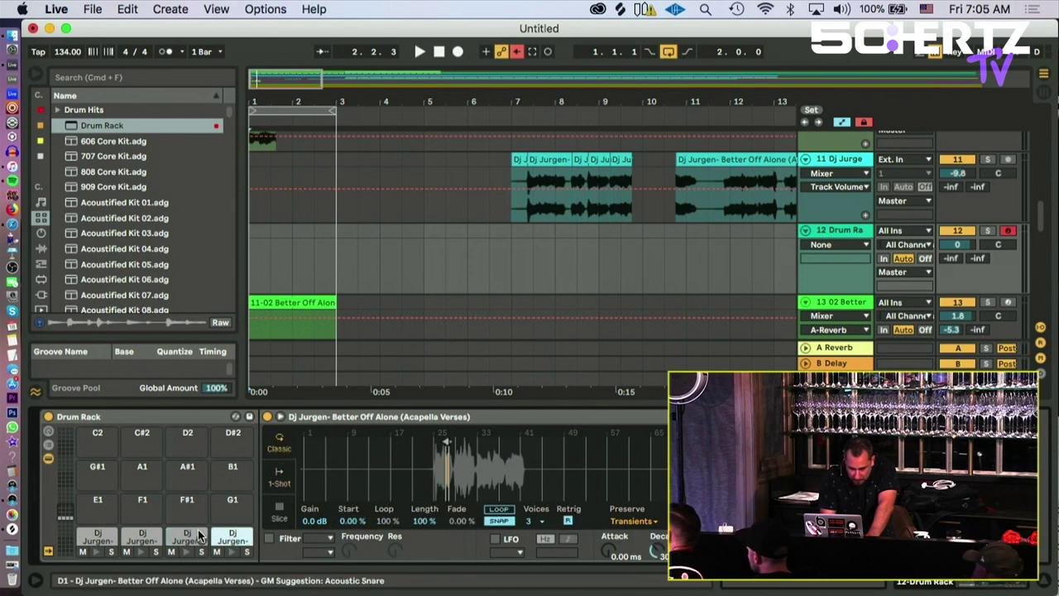
click(98, 535)
key(space)
scroll(327, 285, down, 2)
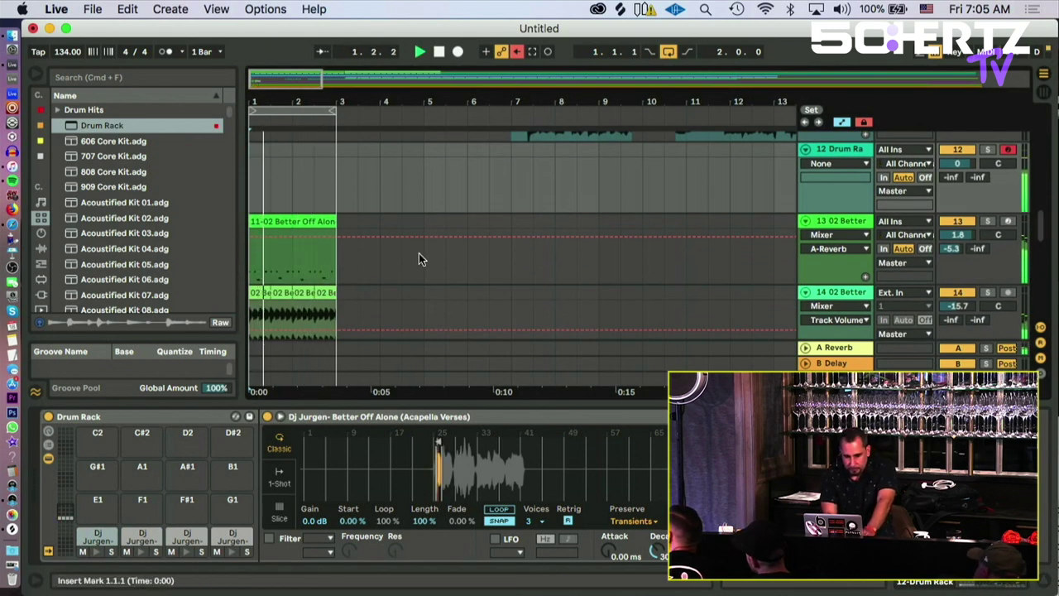
key(space)
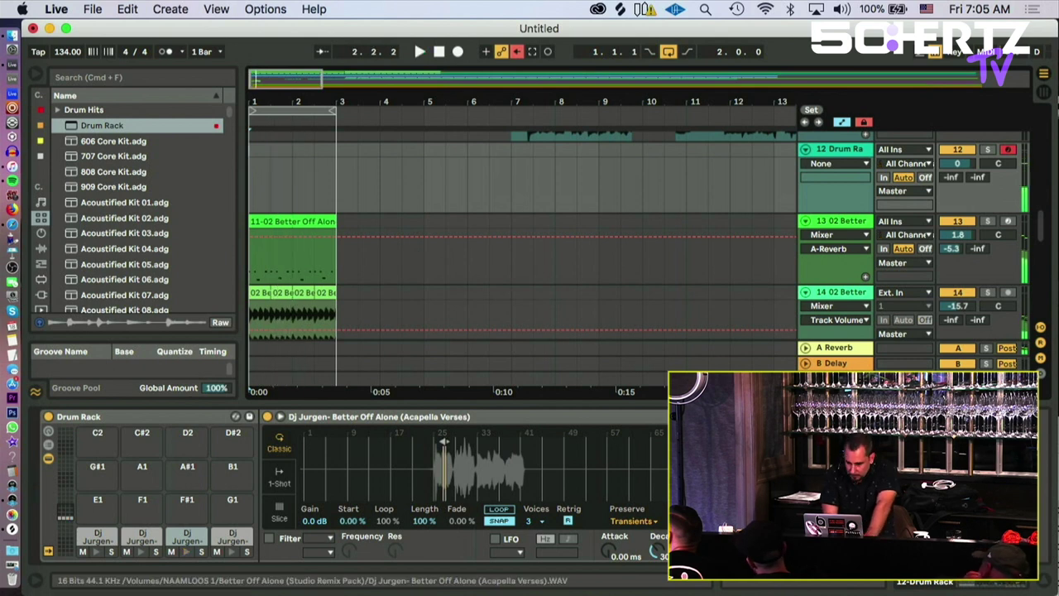
Step: Set the volume envelope release of the D1 pad's sampler to about 206 ms
click(756, 550)
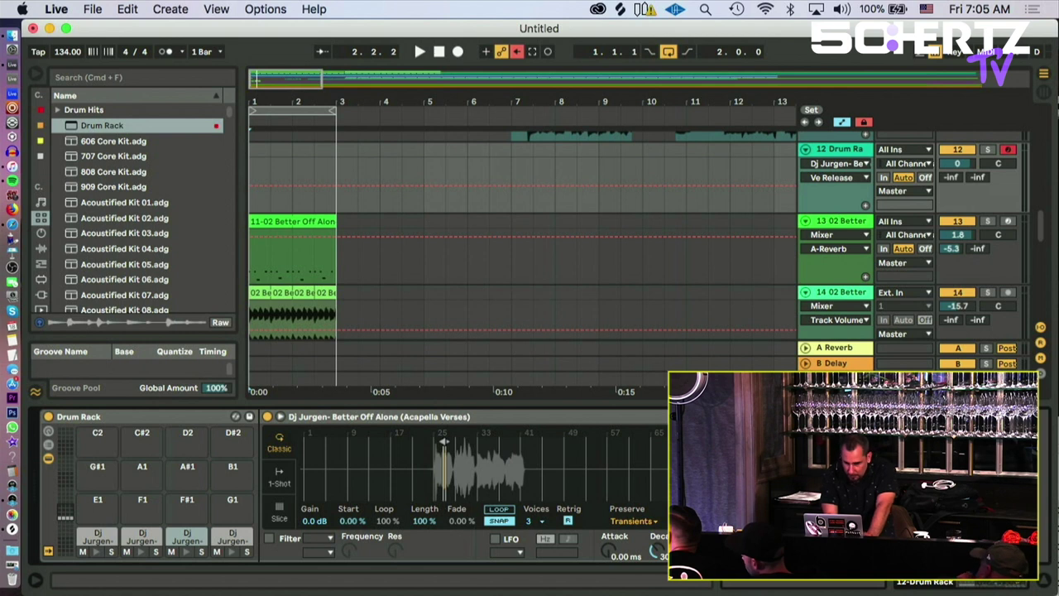
right_click(756, 335)
click(814, 368)
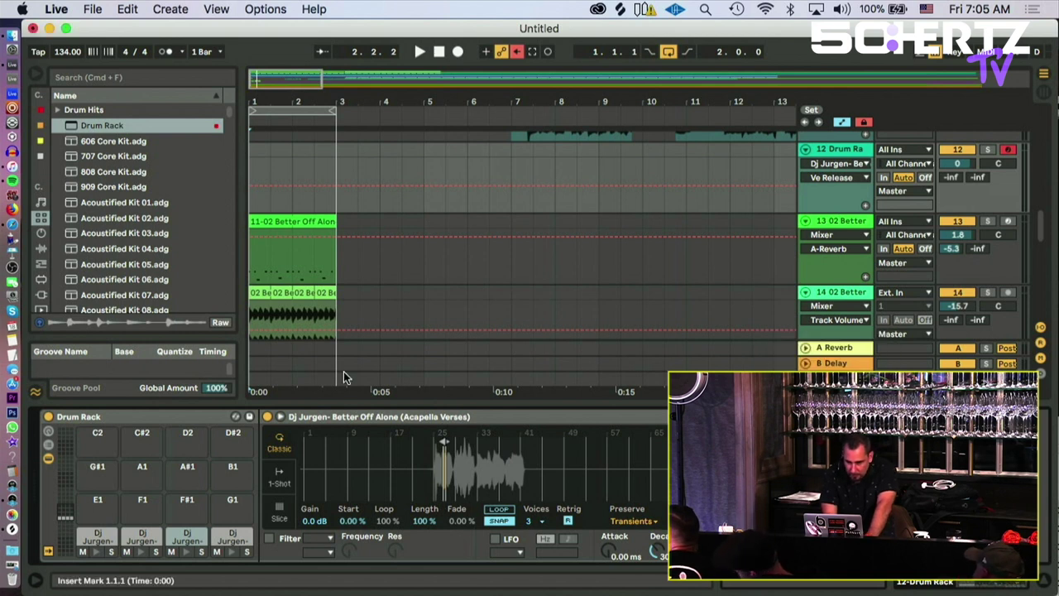
Step: Play the loop and trigger the vocal pads to try out a vocal pattern over the first two bars
key(space)
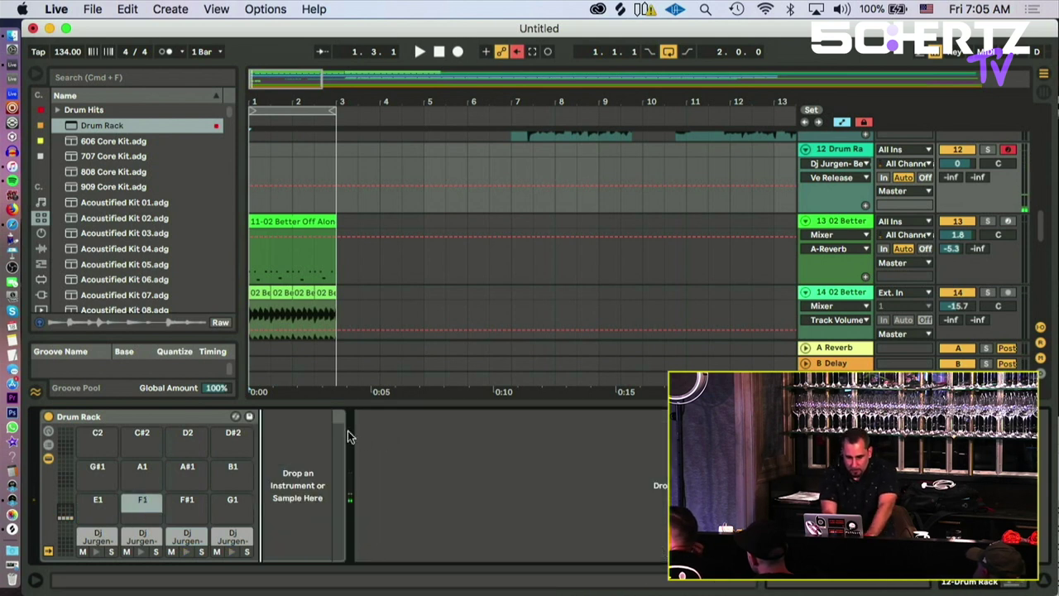
drag(254, 97, 254, 157)
key(space)
key(a)
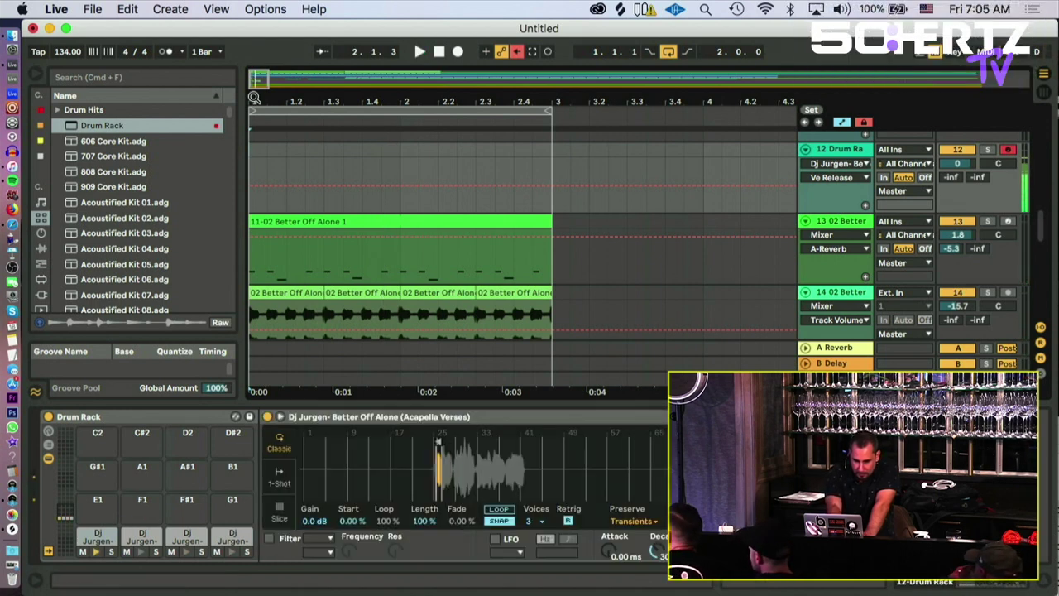
scroll(501, 257, up, 2)
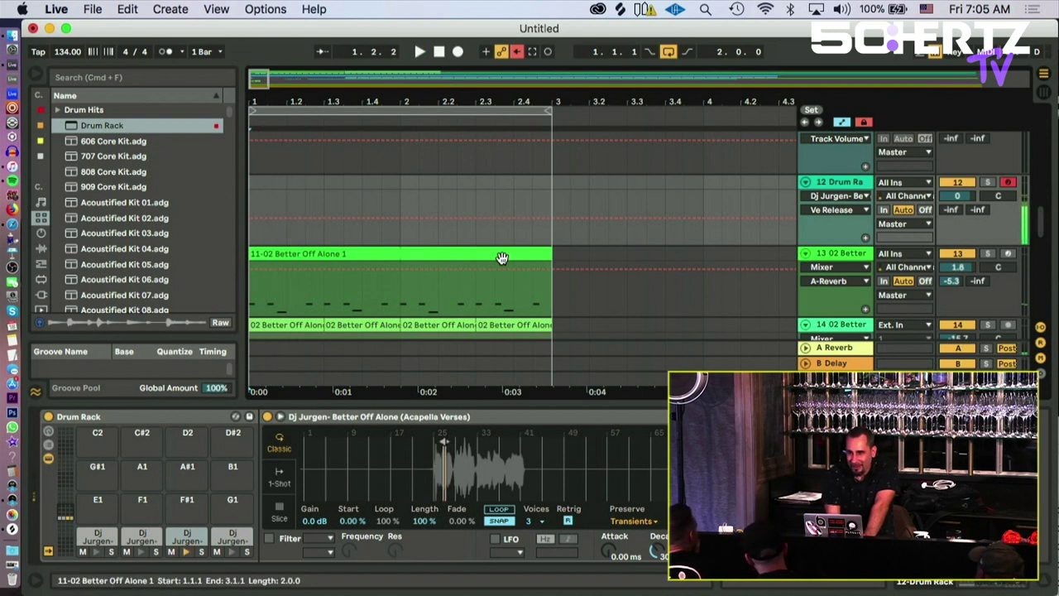
Step: Record a vocal pad performance on the Drum Rack track over the playing loop, starting at 1.2
click(339, 256)
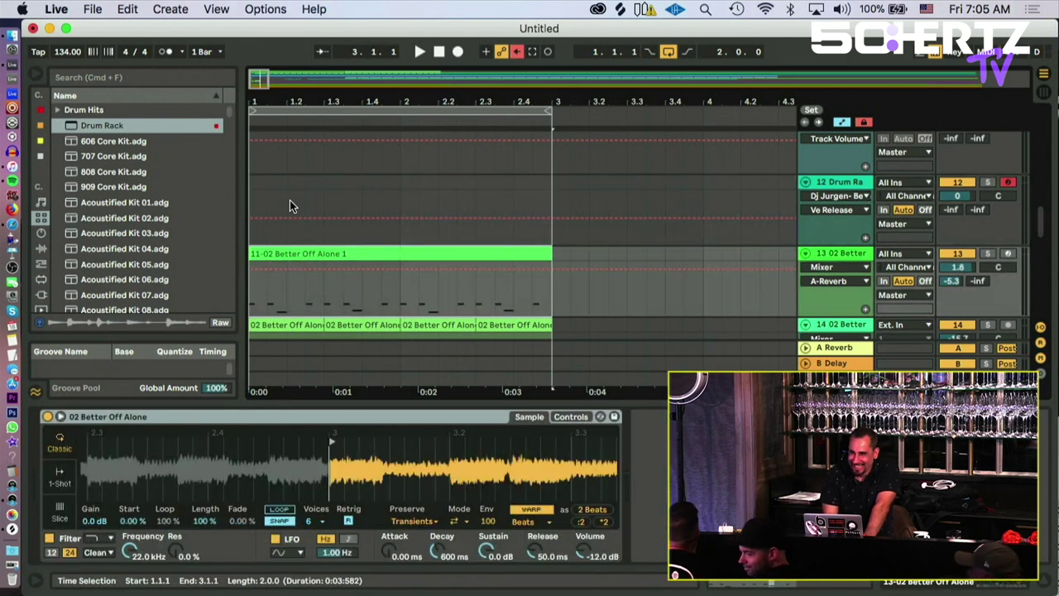
key(space)
click(267, 186)
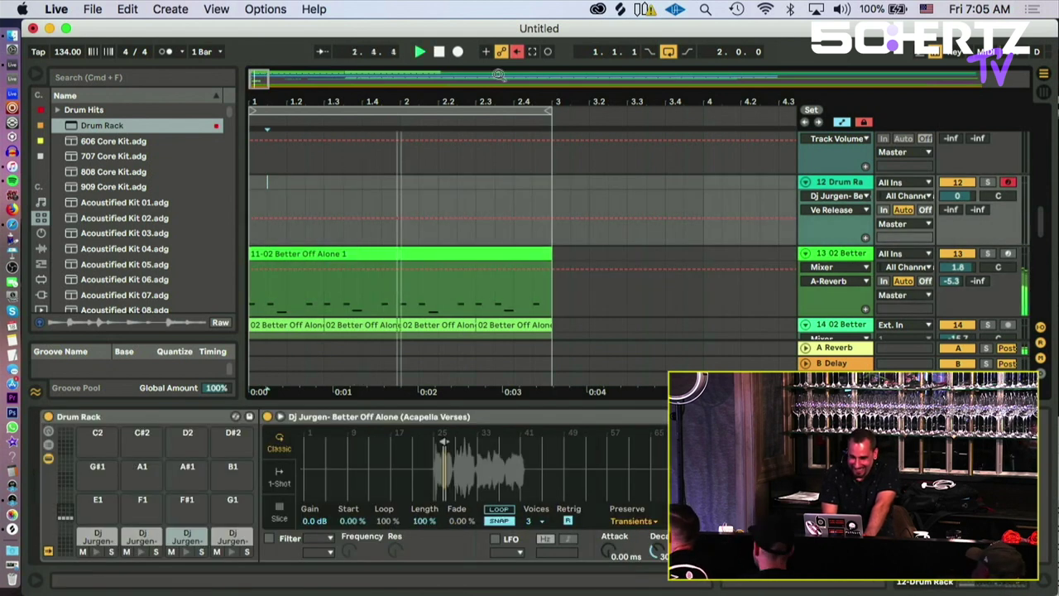
click(514, 52)
click(280, 176)
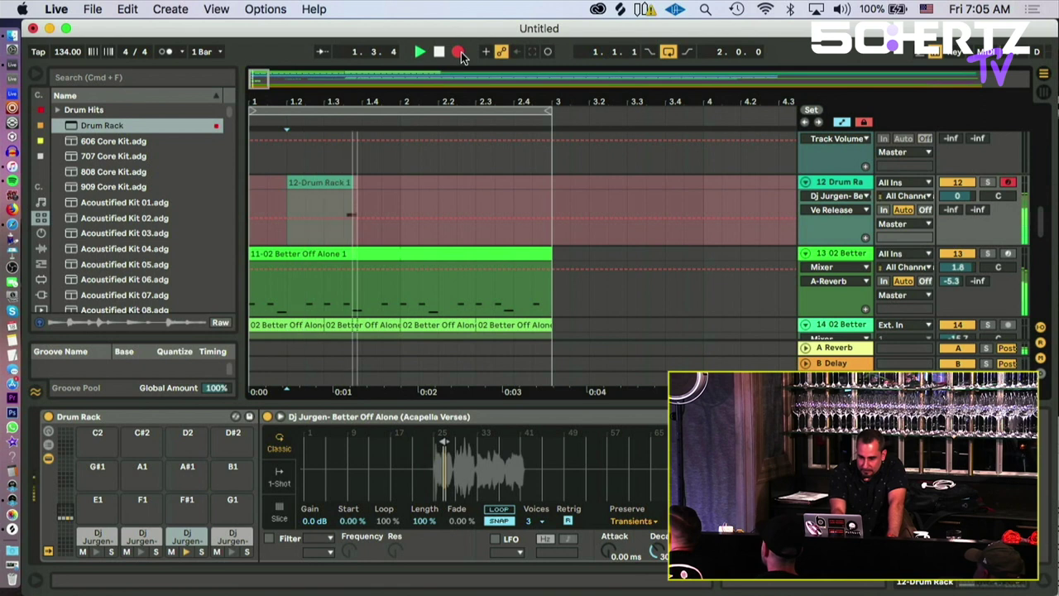
key(space)
Step: Move the recorded Drum Rack clip to start at 1.1.1 and extend its end to about 2.4.4
drag(385, 183, 295, 201)
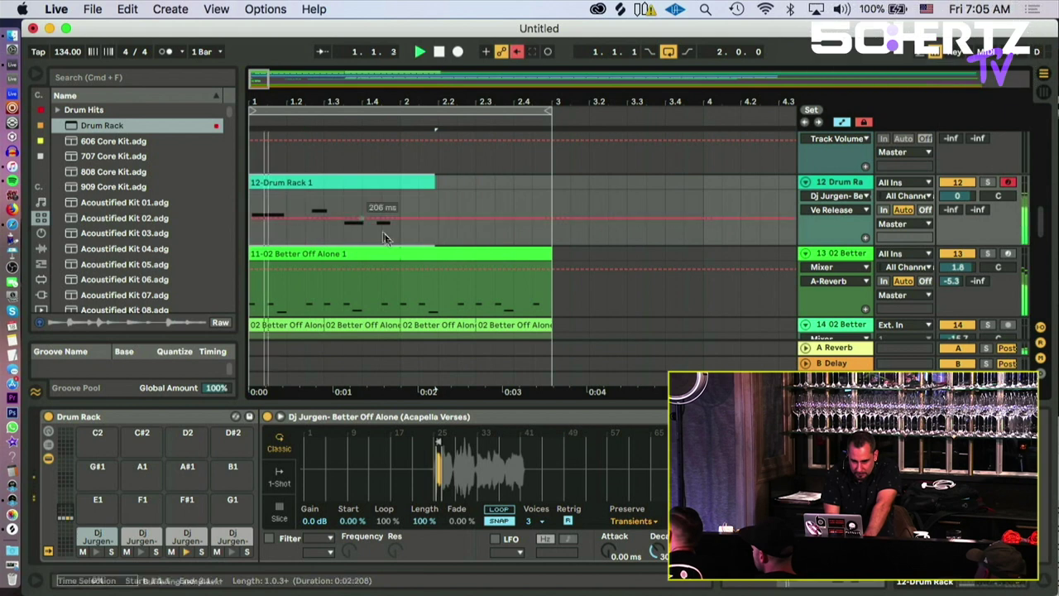
drag(427, 182, 547, 182)
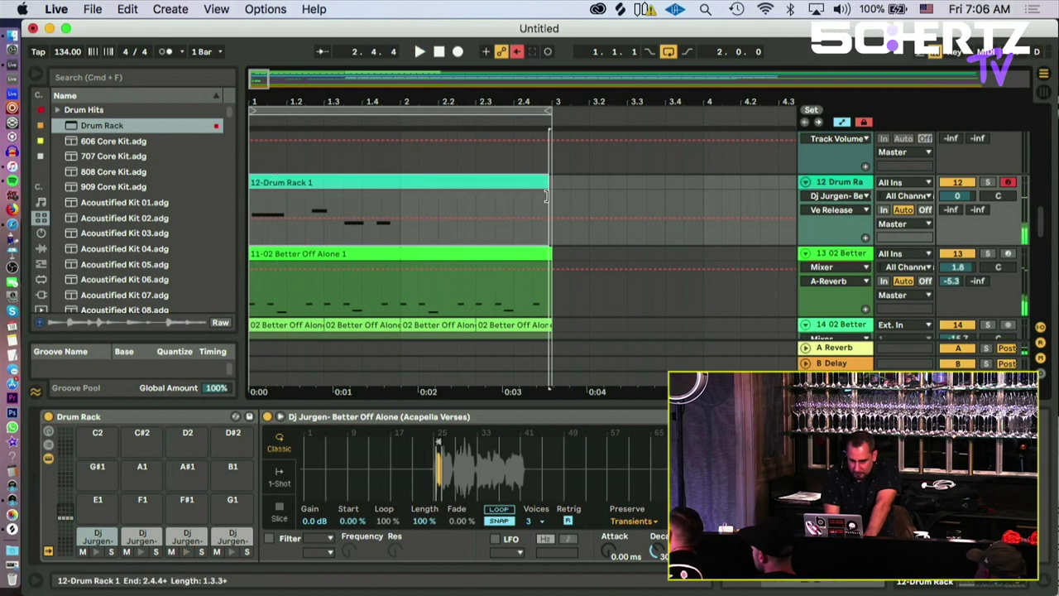
Step: Set the recorded clip's start to 1.1.1 and rearrange its notes, placing a short C#1 note at about 1.1.2
double_click(425, 181)
key(space)
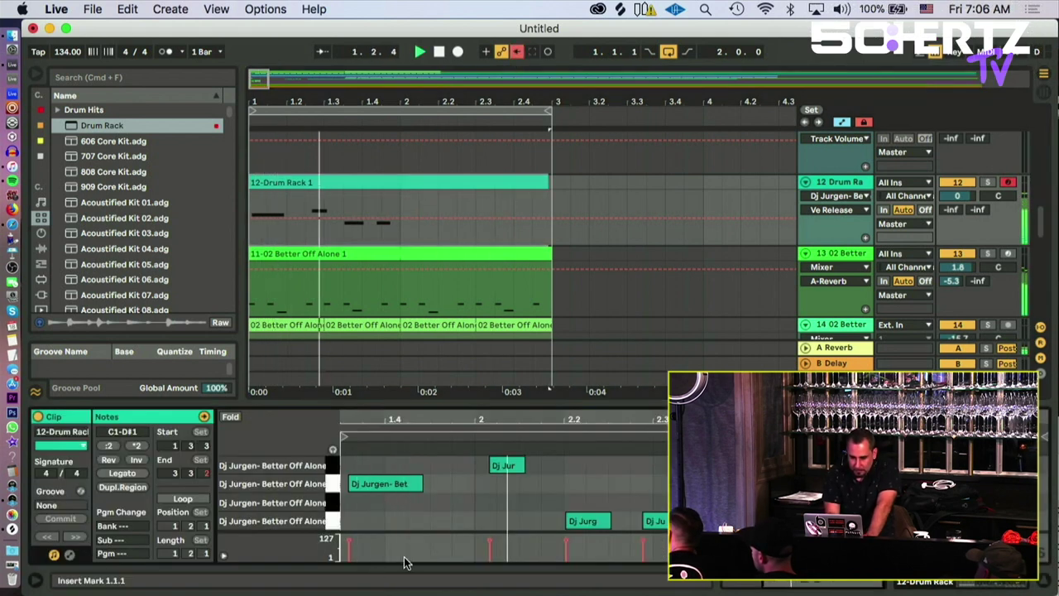
drag(403, 485, 491, 486)
drag(584, 520, 397, 521)
drag(650, 520, 355, 502)
mouse_move(381, 427)
mouse_down()
mouse_move(558, 426)
mouse_move(327, 440)
mouse_up()
drag(567, 502, 383, 508)
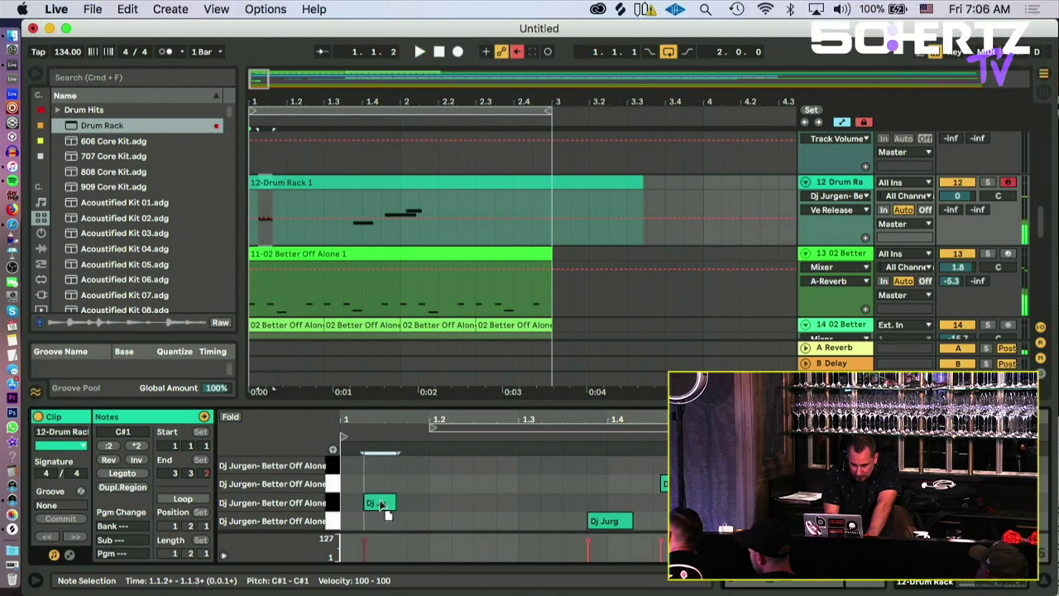
Step: Move the remaining C1 note up to D1 at 1.3.1 and play back the pattern
drag(603, 520, 556, 497)
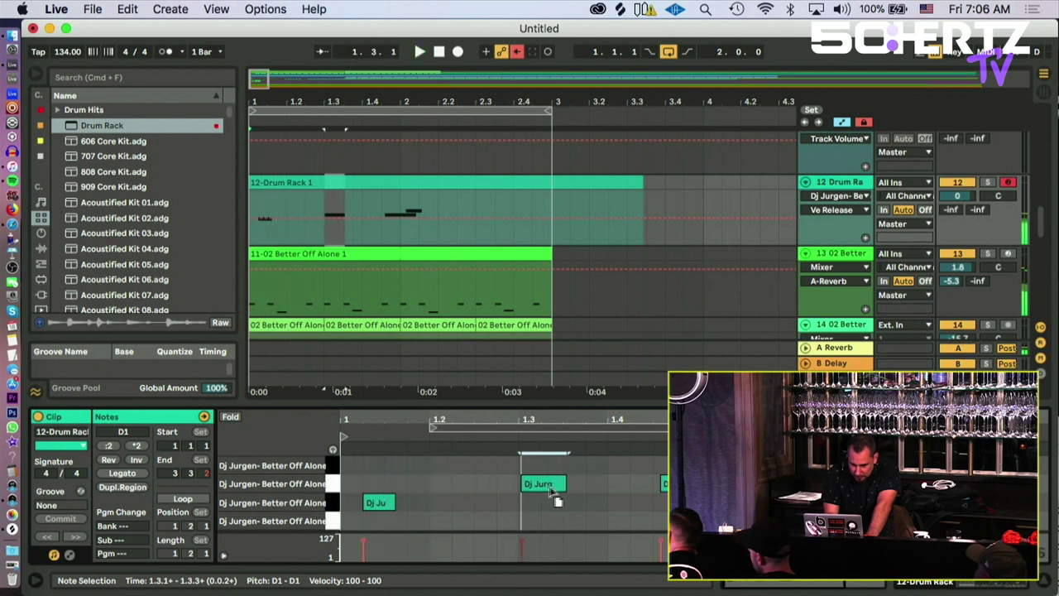
click(528, 491)
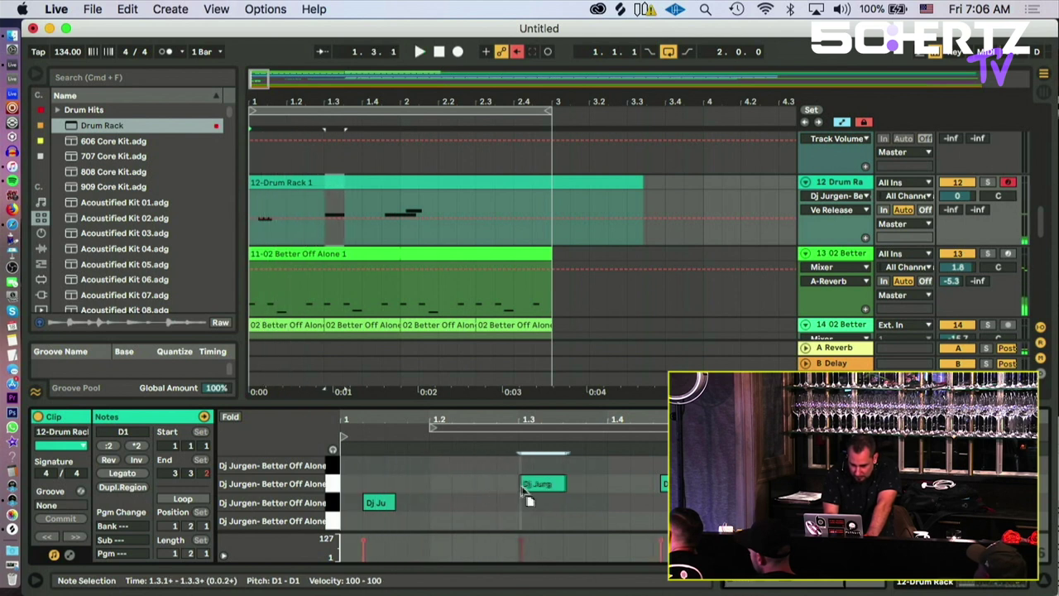
key(space)
Step: Move the long D1 note to C#1 at 1.4.1 and the D#1 note to about 1.2.3
drag(688, 484, 642, 504)
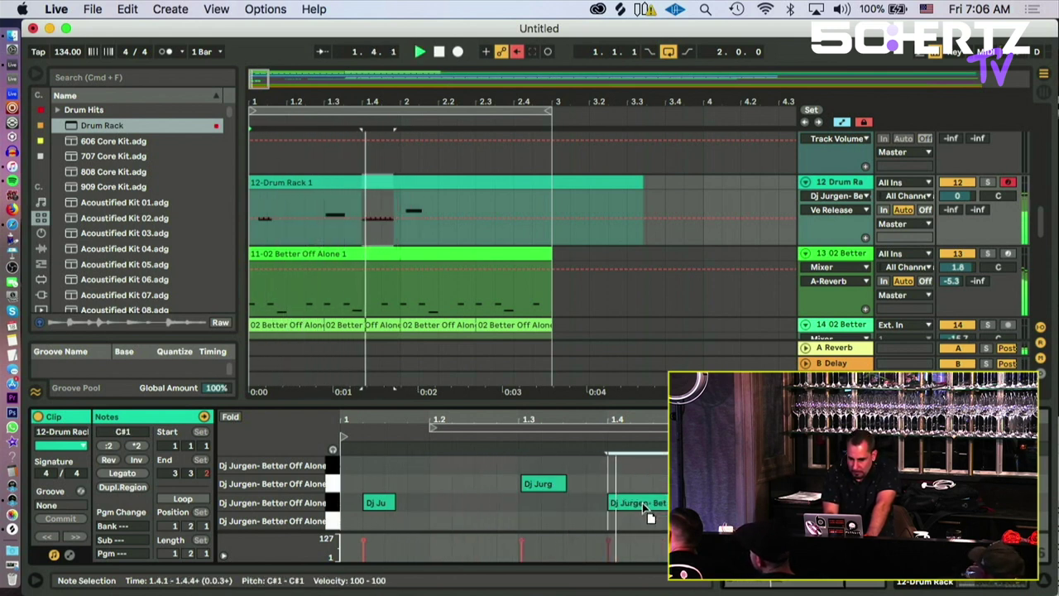
drag(719, 465, 786, 465)
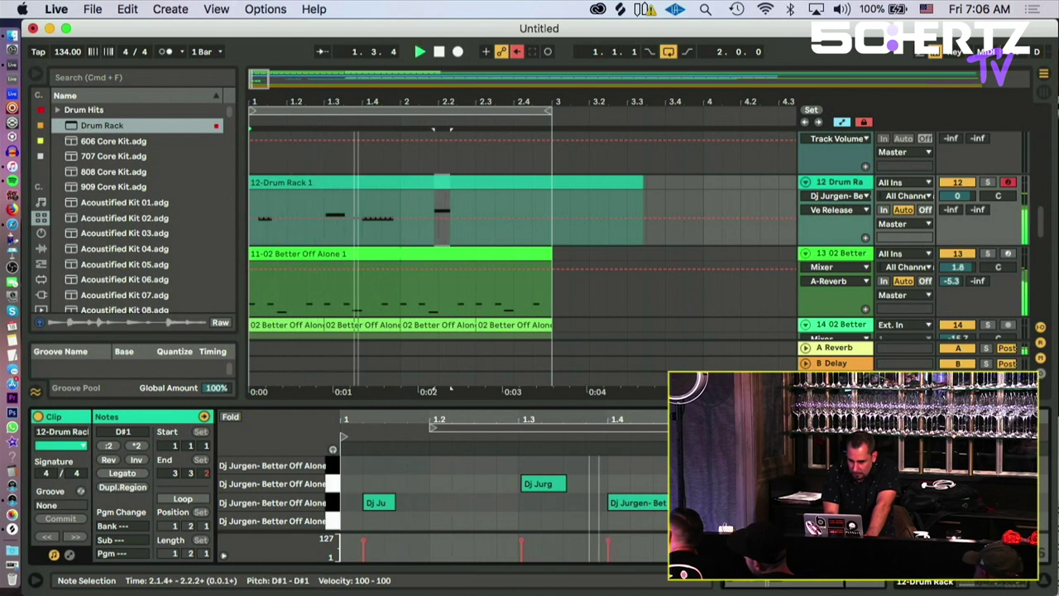
drag(548, 484, 497, 469)
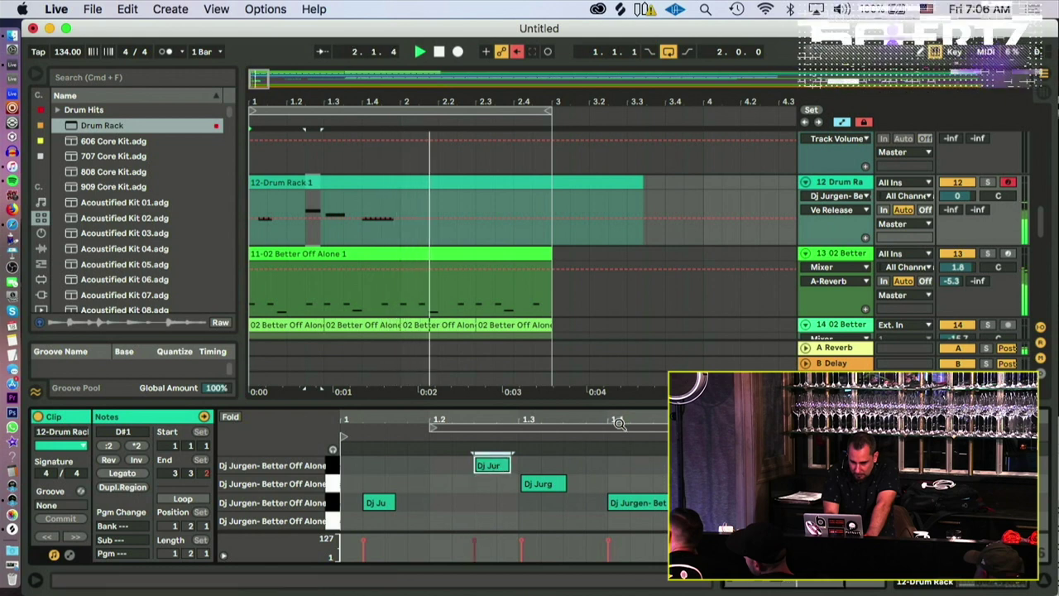
Step: Move the clip's loop region to start at 1.1.1, reset its start marker to 1.1.1, and play back the vocal pattern
drag(619, 425, 477, 422)
key(space)
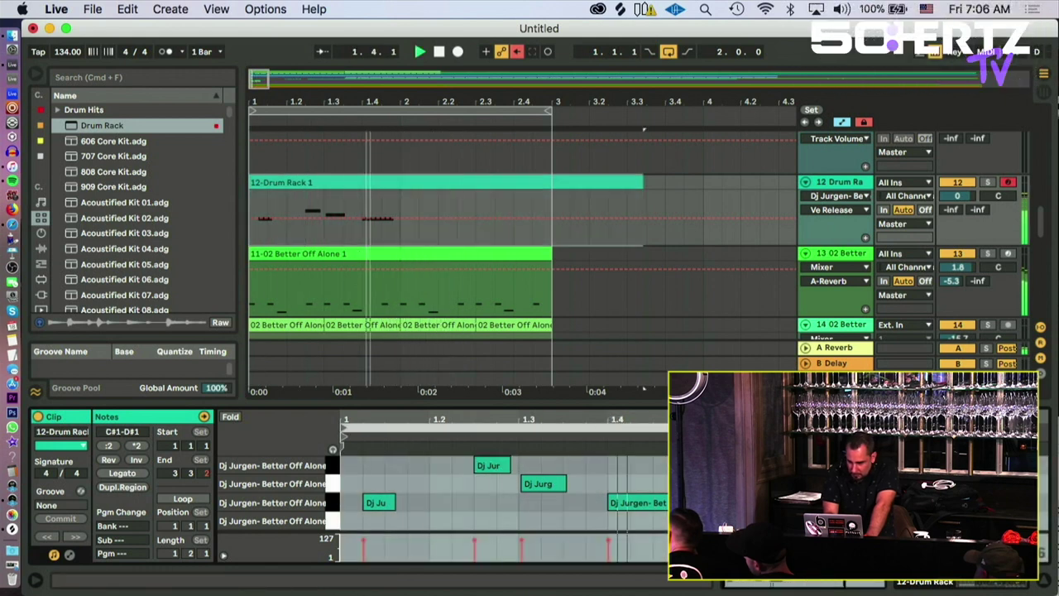
click(629, 435)
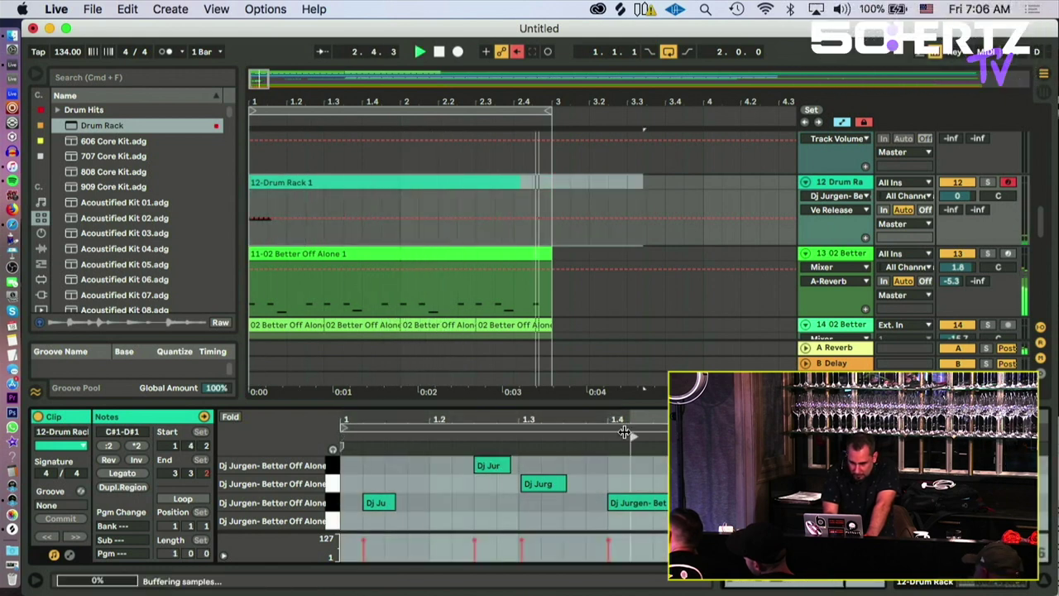
drag(634, 436, 341, 438)
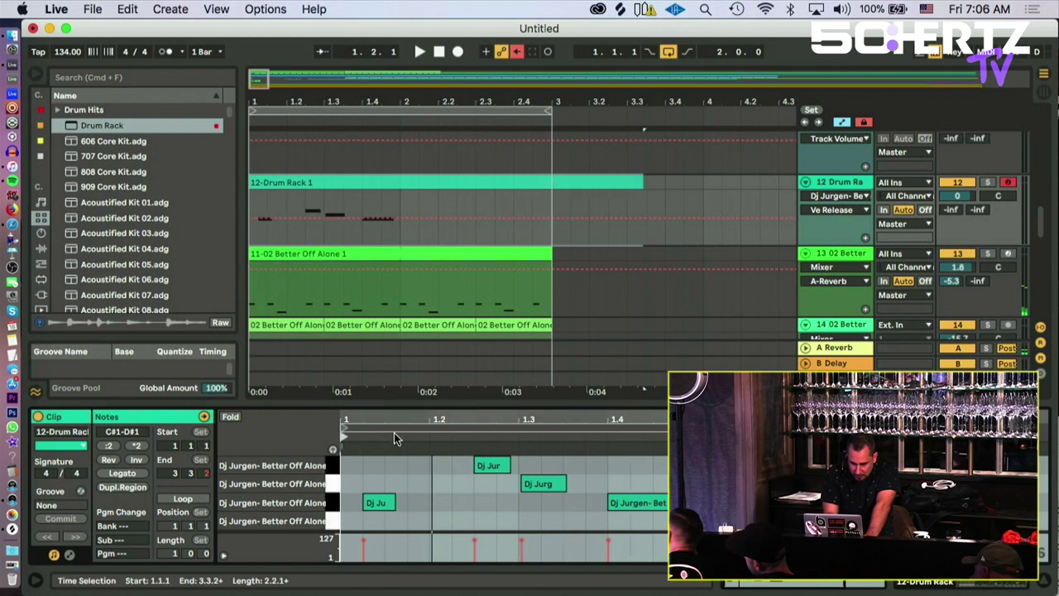
click(432, 428)
key(space)
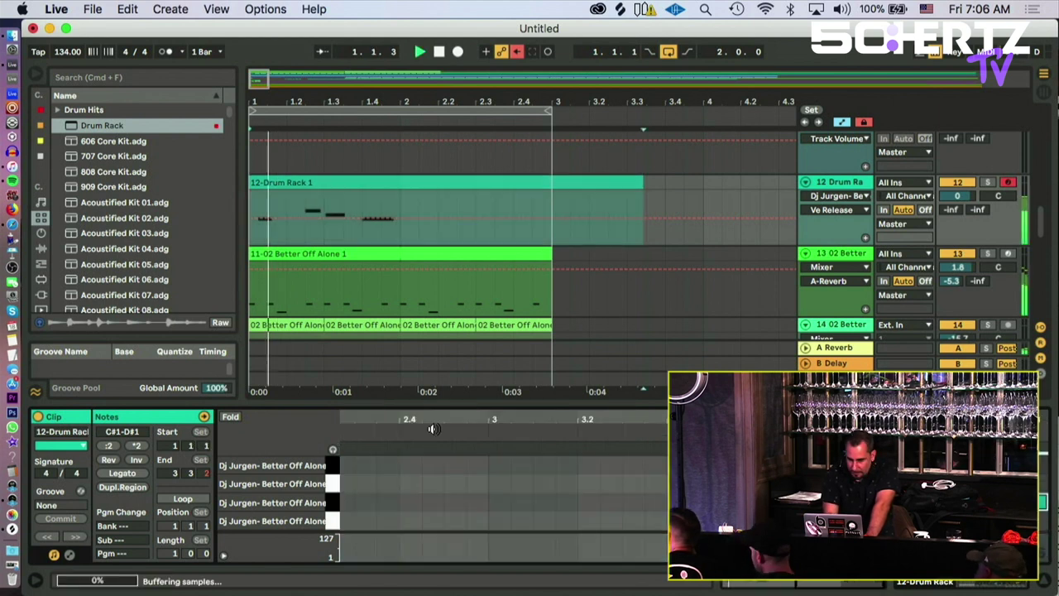
Step: Shorten the Drum Rack clip to end at 2.1.1
key(super+a)
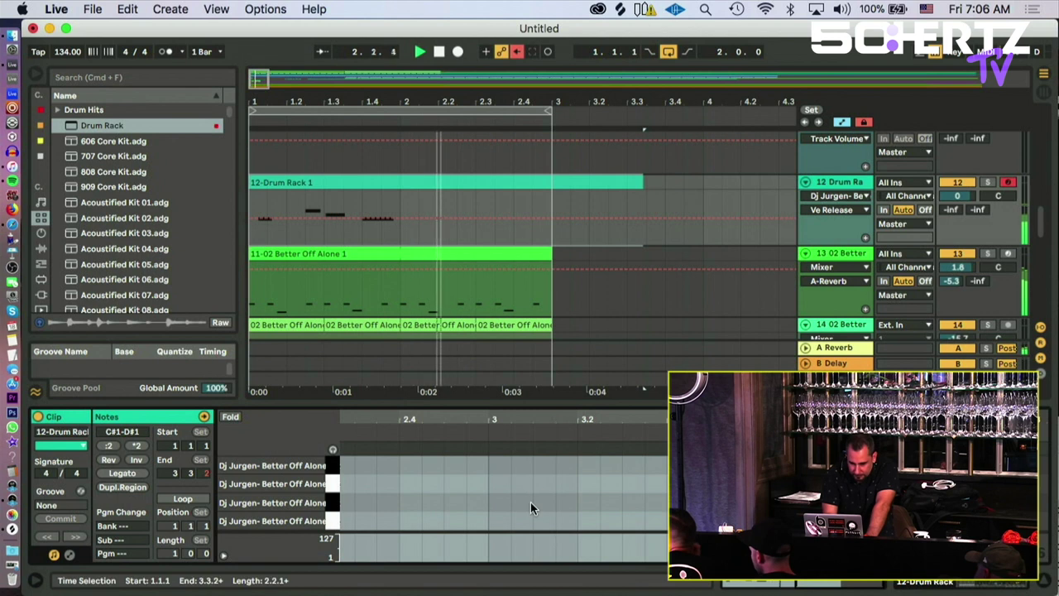
click(266, 182)
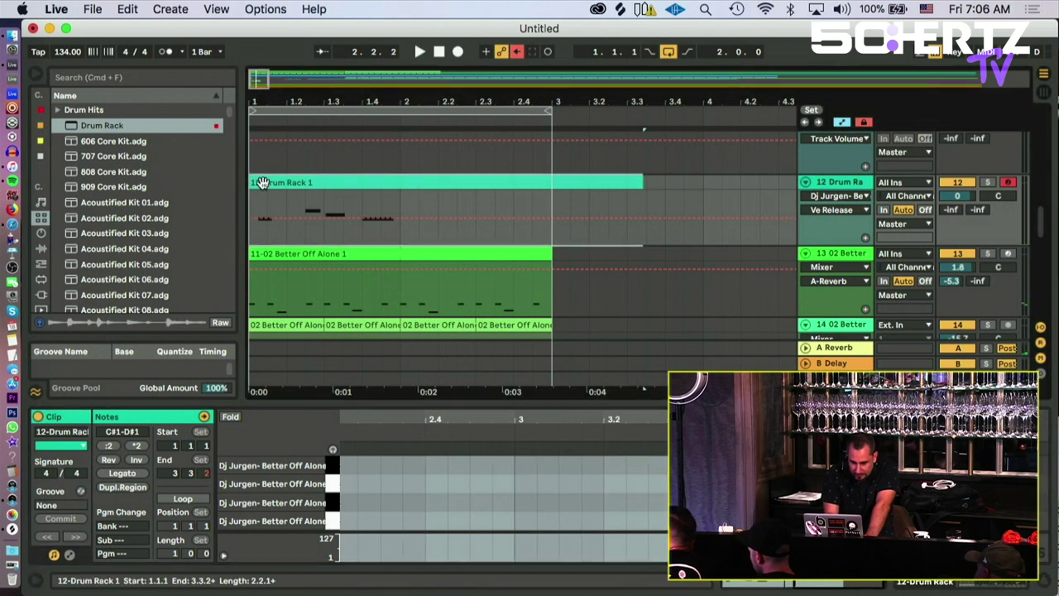
click(422, 421)
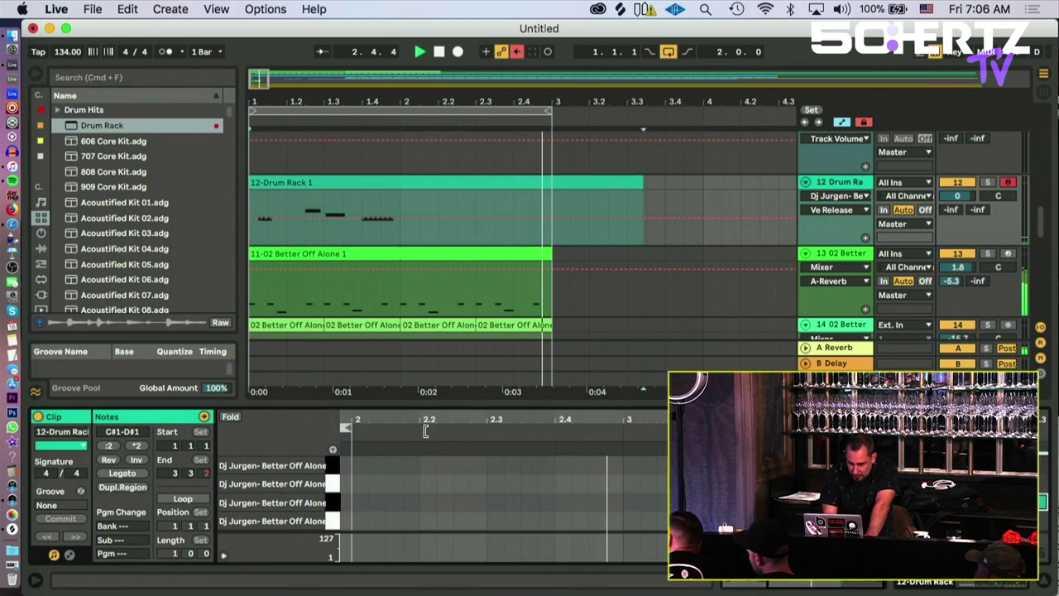
scroll(503, 488, left, 2)
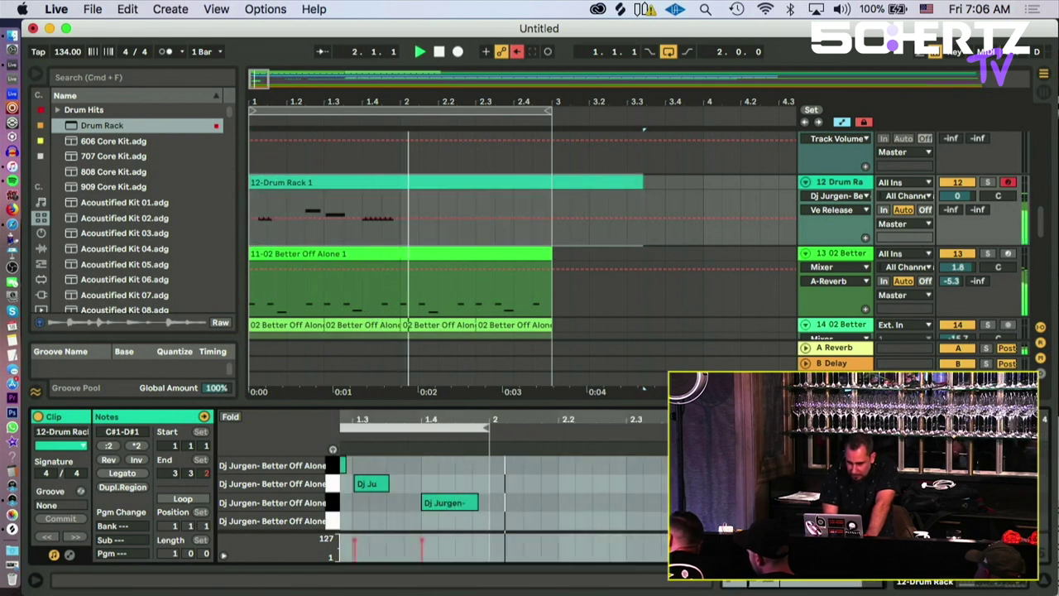
drag(909, 437, 487, 437)
Step: Duplicate the first bar's vocal notes into the second bar and play back the pattern
key(space)
key(super+d)
key(space)
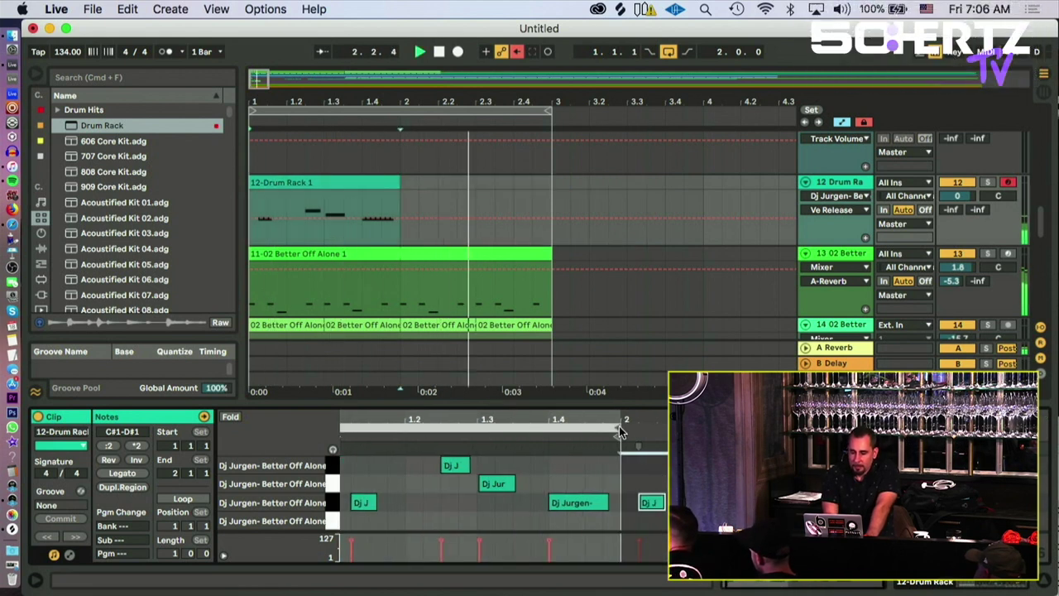
key(super+z)
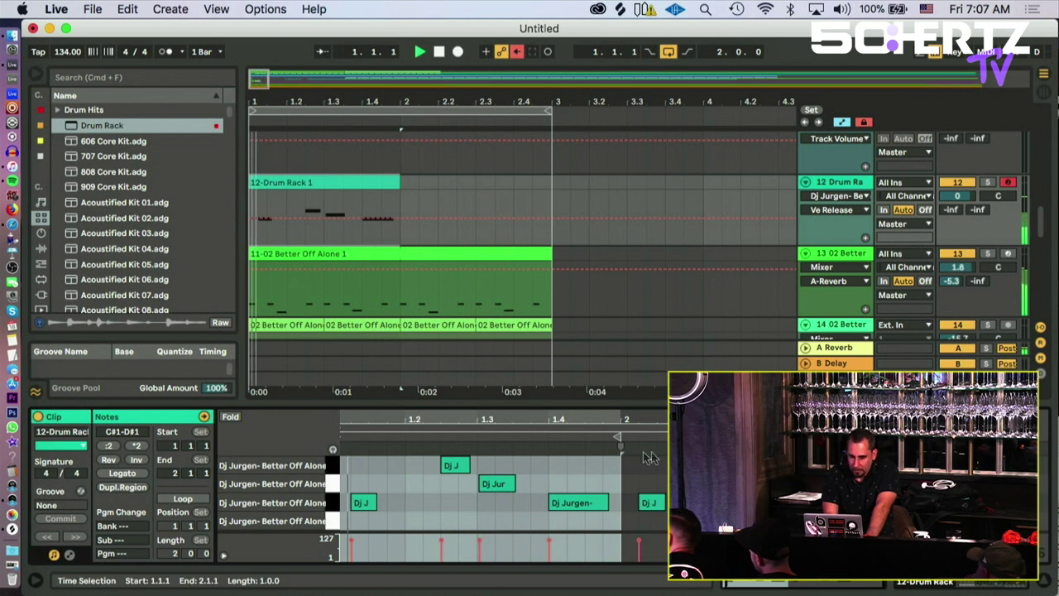
key(space)
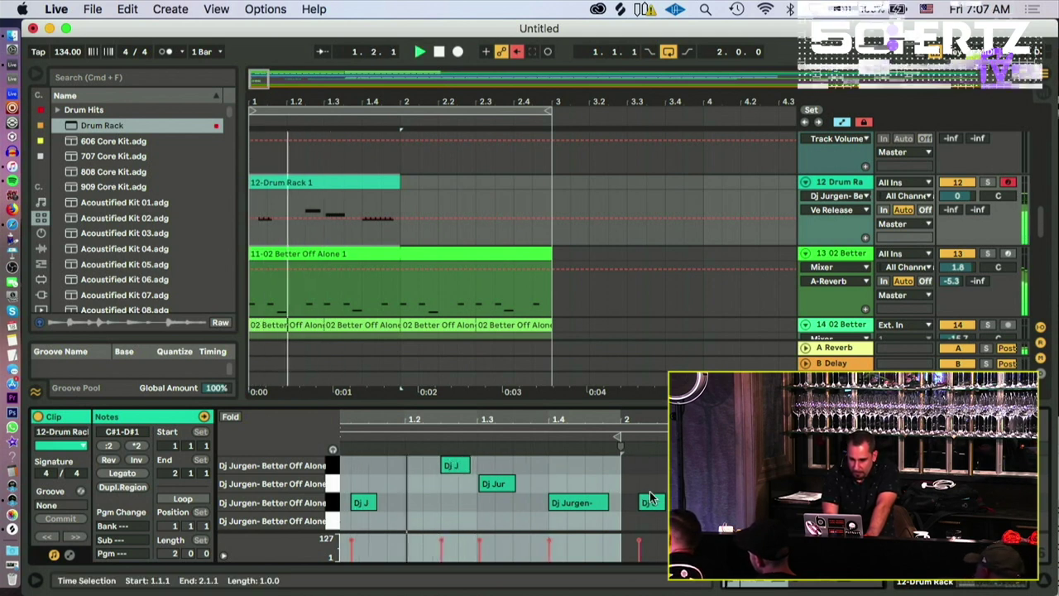
Step: Delete the D1 note at 1.3.1, extend the Drum Rack clip to 3.1.1 and turn on its loop
double_click(501, 485)
click(587, 502)
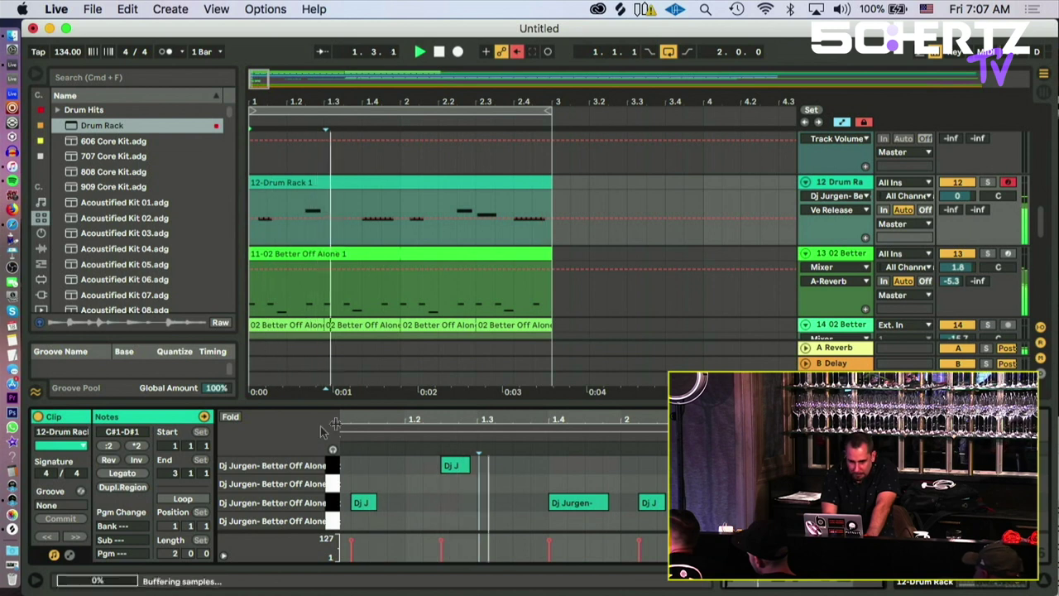
click(183, 498)
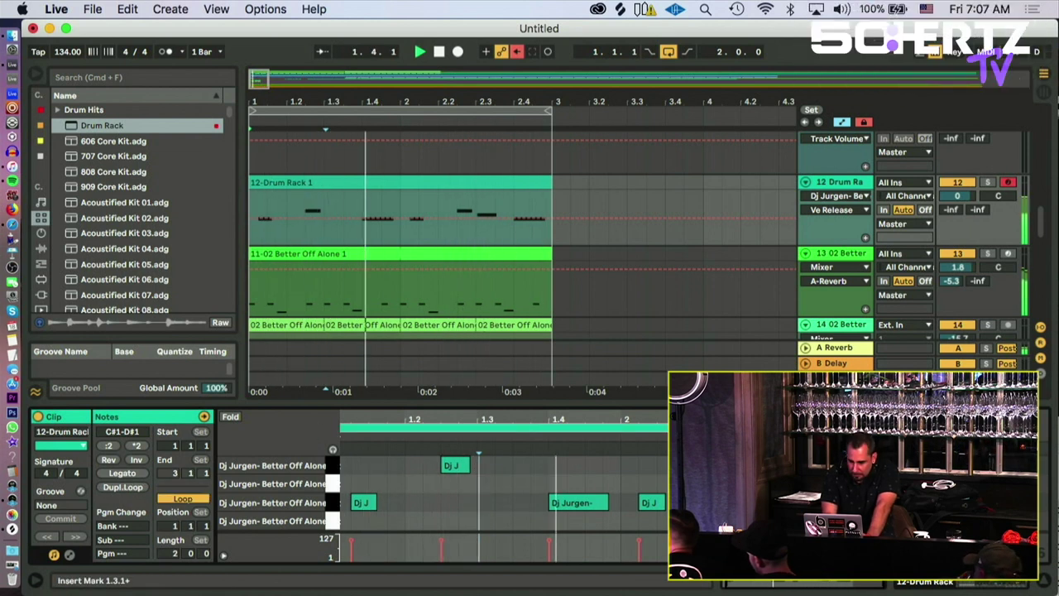
Step: Copy the second bar's D#1 note to about 2.3.2 and quantize the D1 note at 2.3.1
drag(738, 465, 792, 465)
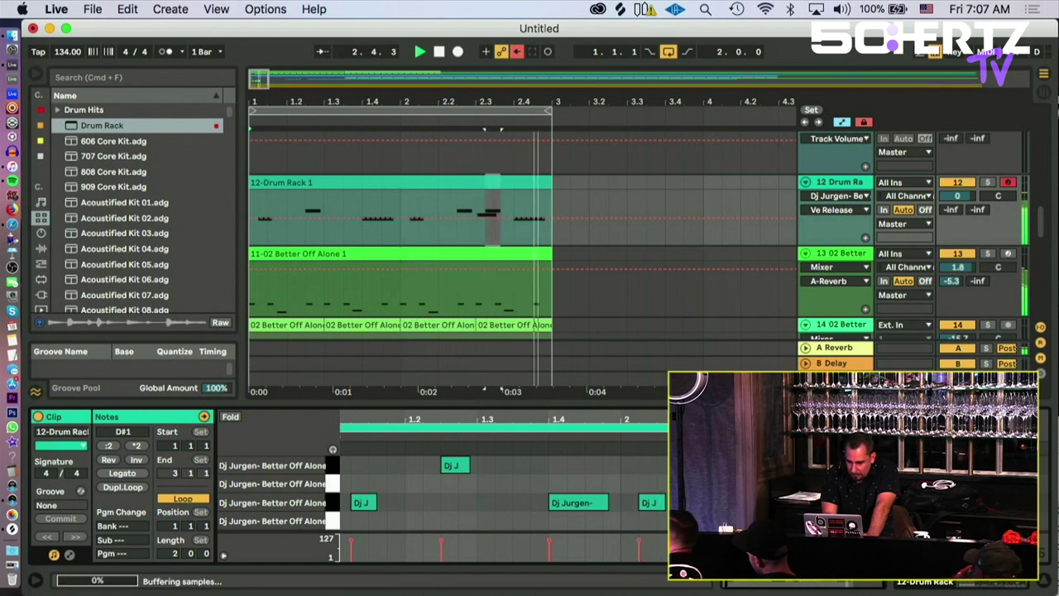
click(789, 484)
key(super+u)
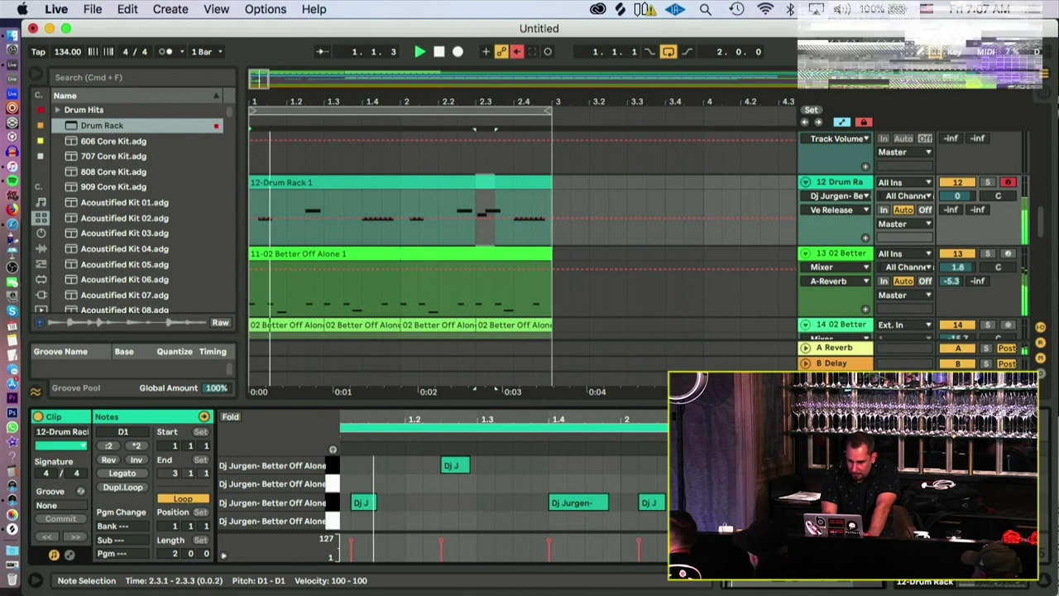
Step: Copy the second bar's first C#1 note to 2.2.4
drag(649, 502, 759, 502)
key(Right)
key(Right)
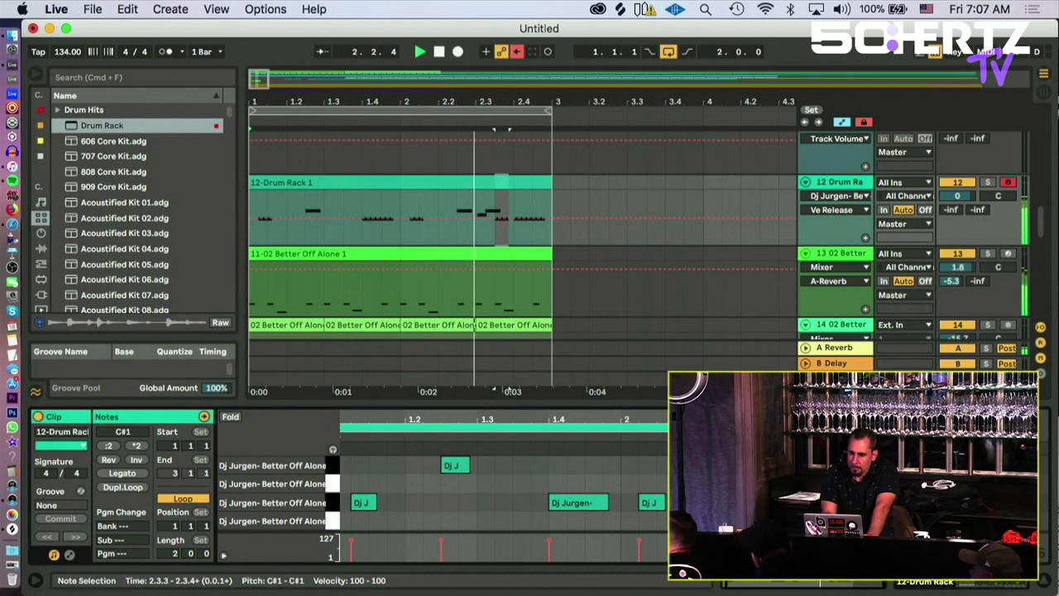
key(super+z)
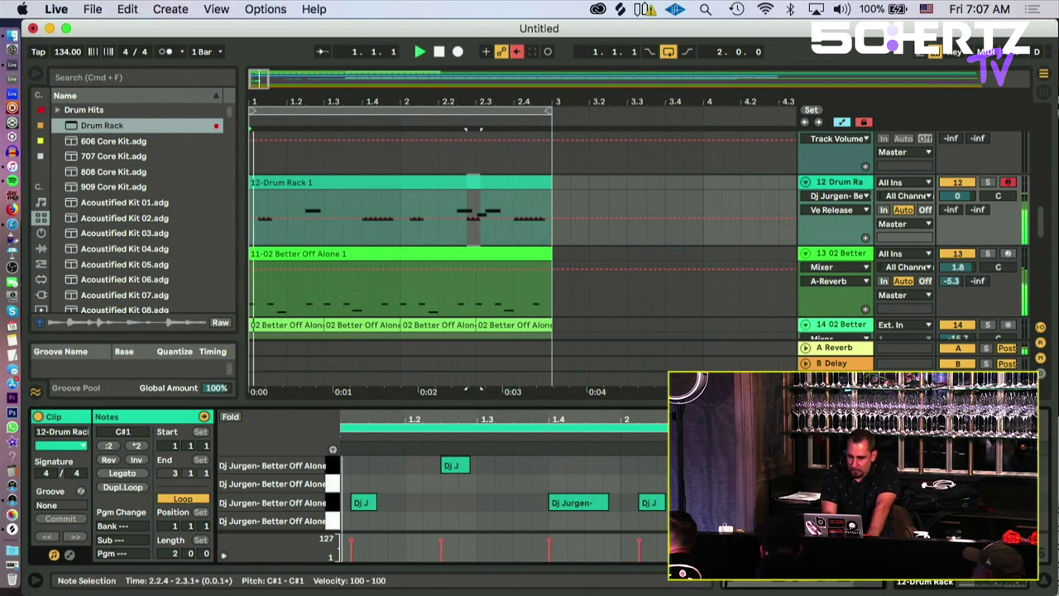
Step: Add an Auto Filter after the sampler on track 13, the 02 Better Off Alone track
click(861, 252)
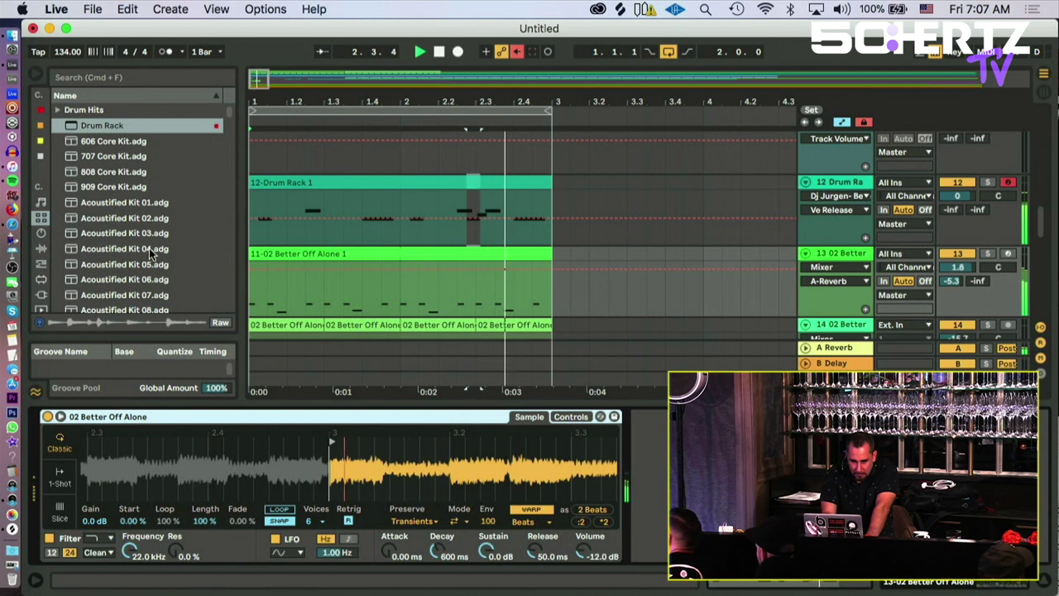
click(57, 110)
click(57, 110)
click(41, 110)
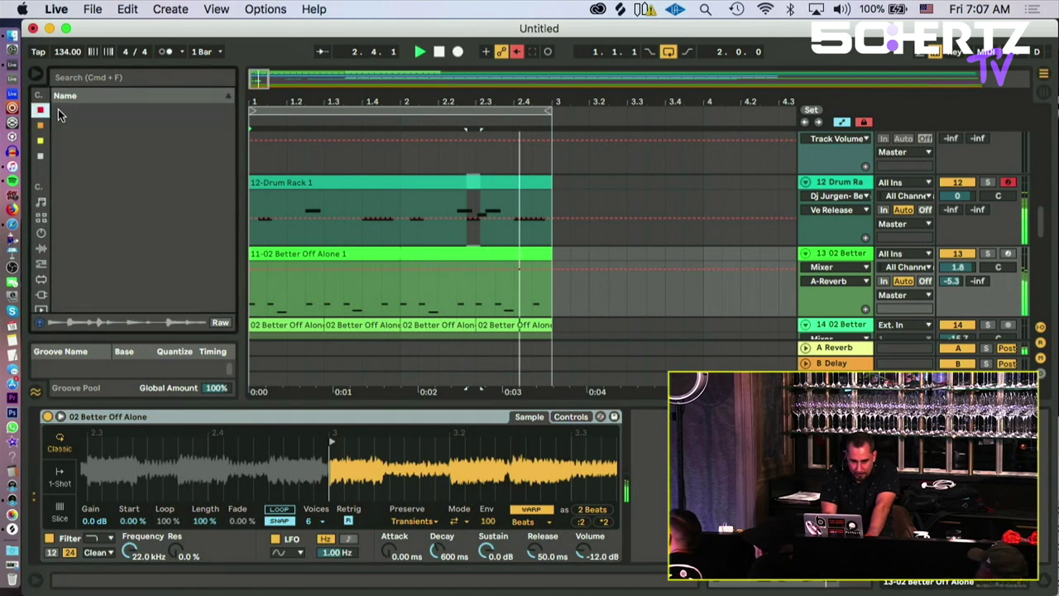
drag(101, 125, 662, 447)
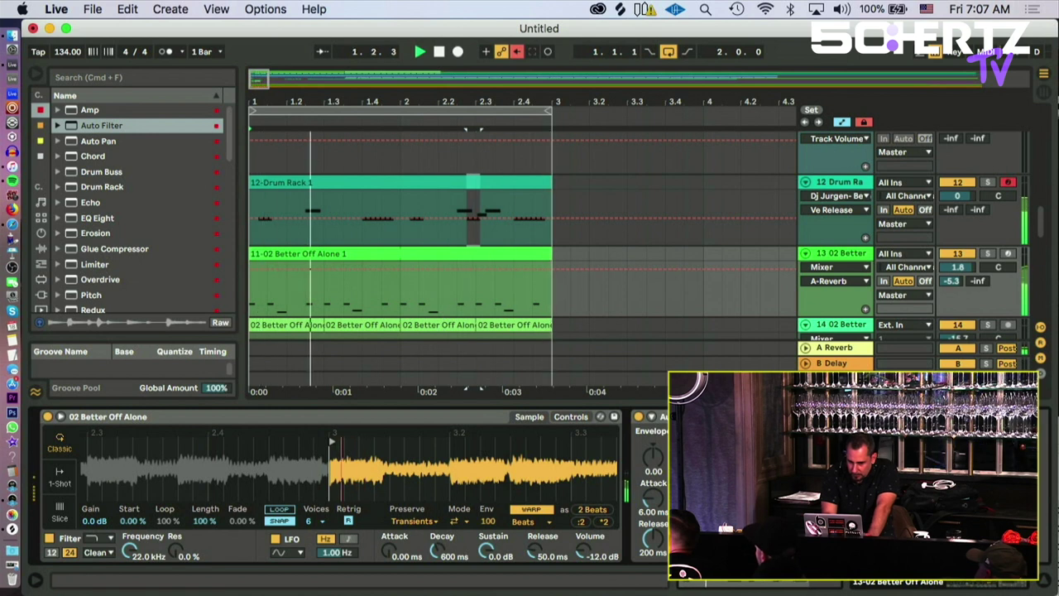
drag(576, 230, 604, 249)
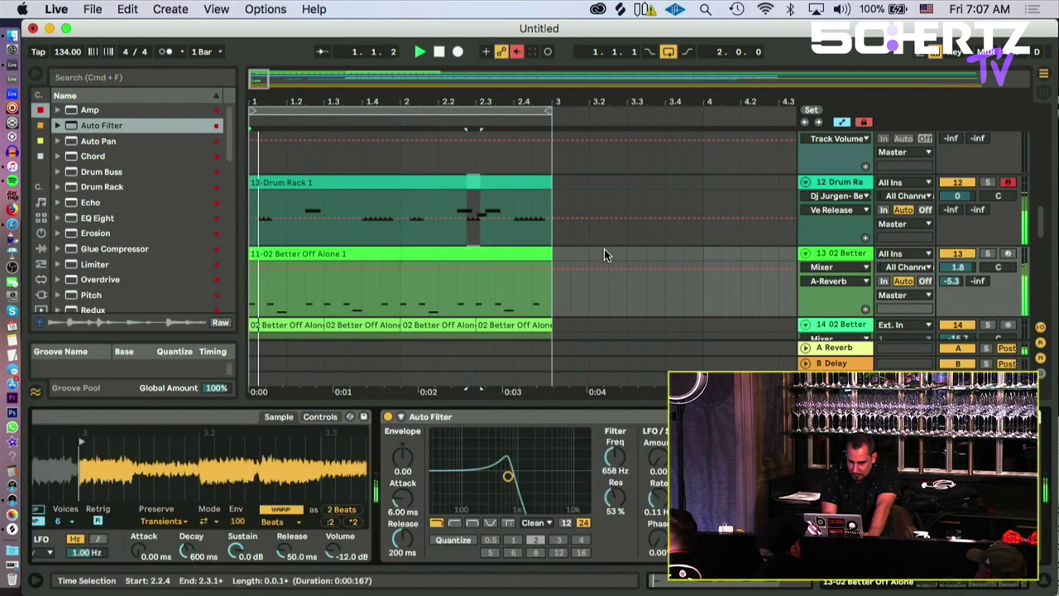
click(542, 414)
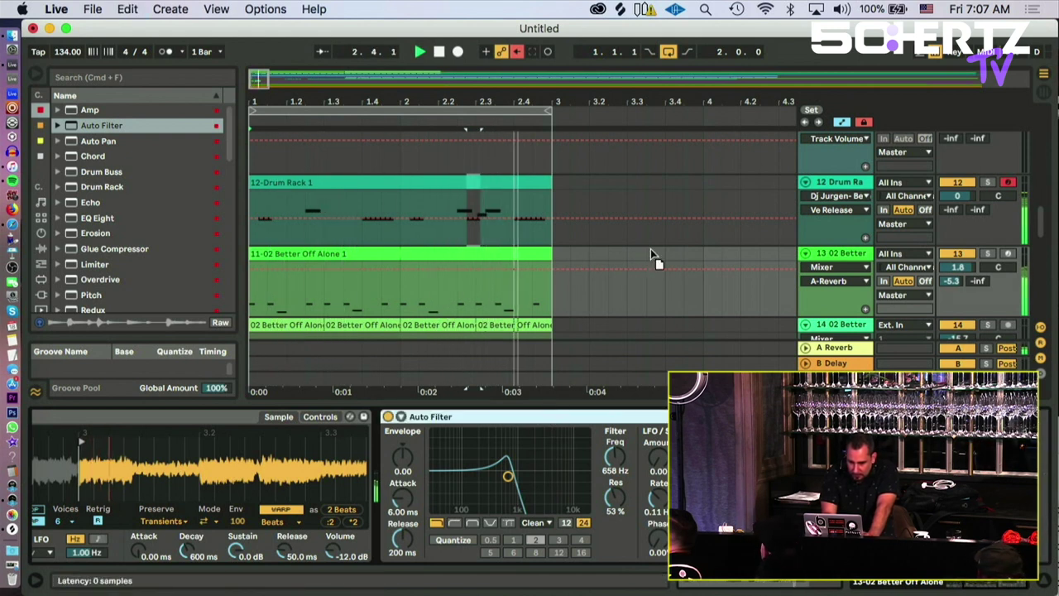
Step: Open the track 12 Drum Rack clip, play it back and select all its notes
click(649, 222)
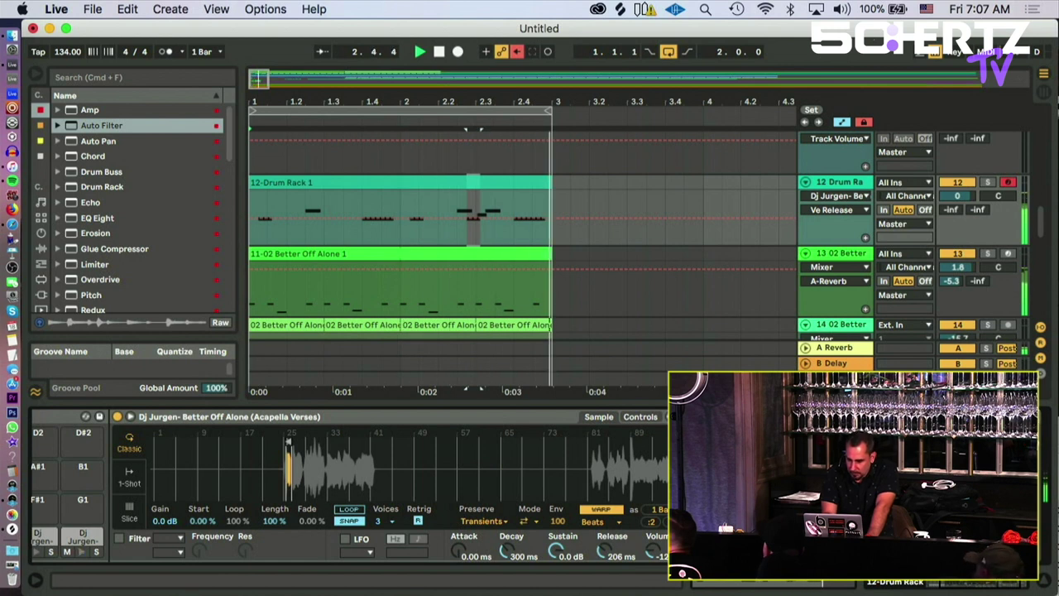
drag(497, 102, 328, 67)
double_click(302, 186)
key(space)
key(space)
key(space)
key(space)
key(super+a)
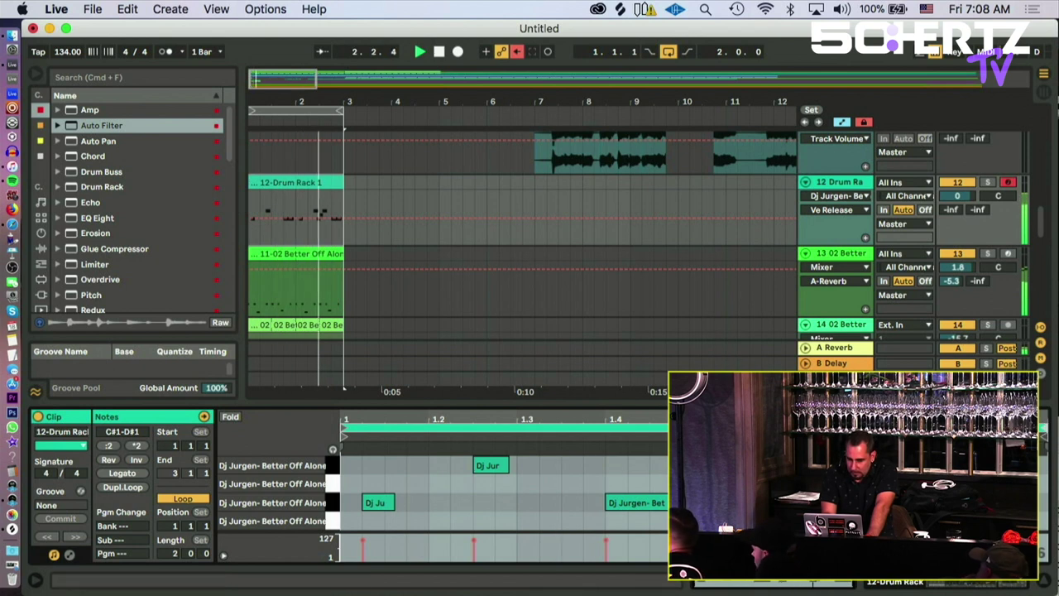
Step: Cut the Drum Rack clip to a one-bar loop ending at 2.1.1 and repeat it through bar 2, up to 3.1.1
drag(343, 182, 296, 182)
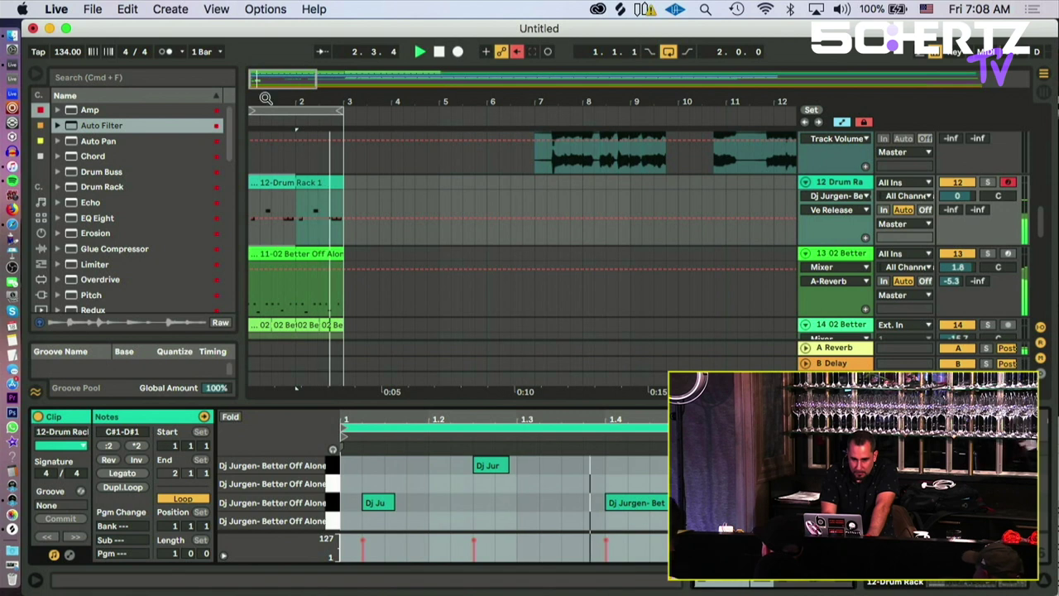
key(plus)
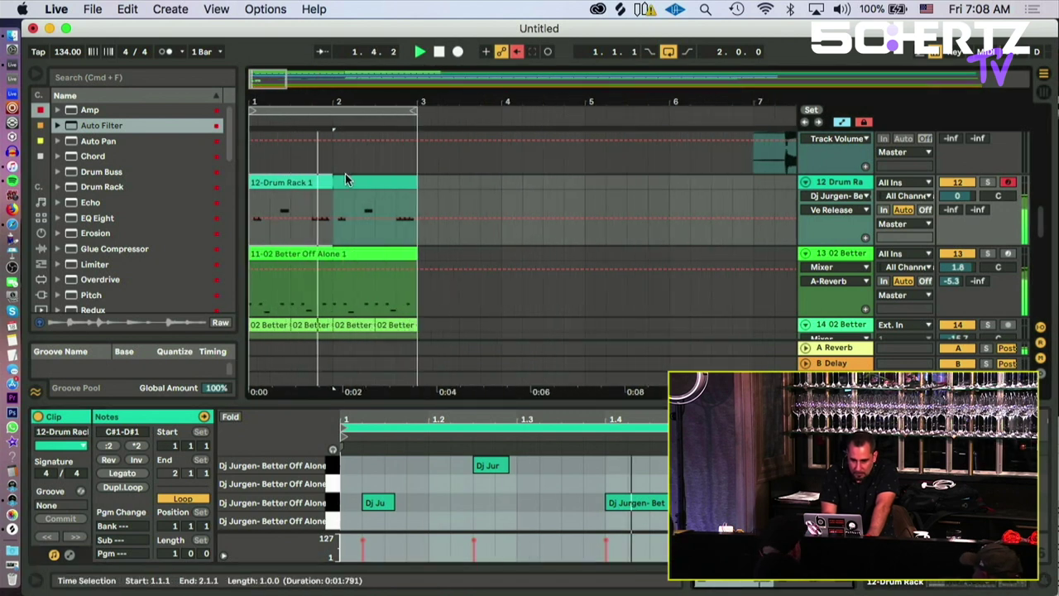
key(minus)
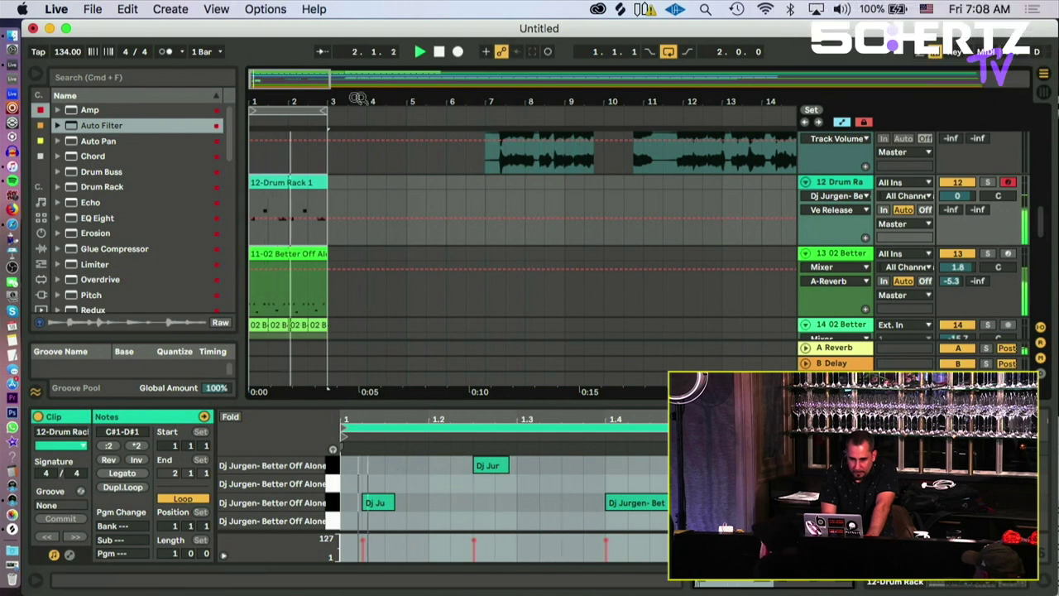
key(minus)
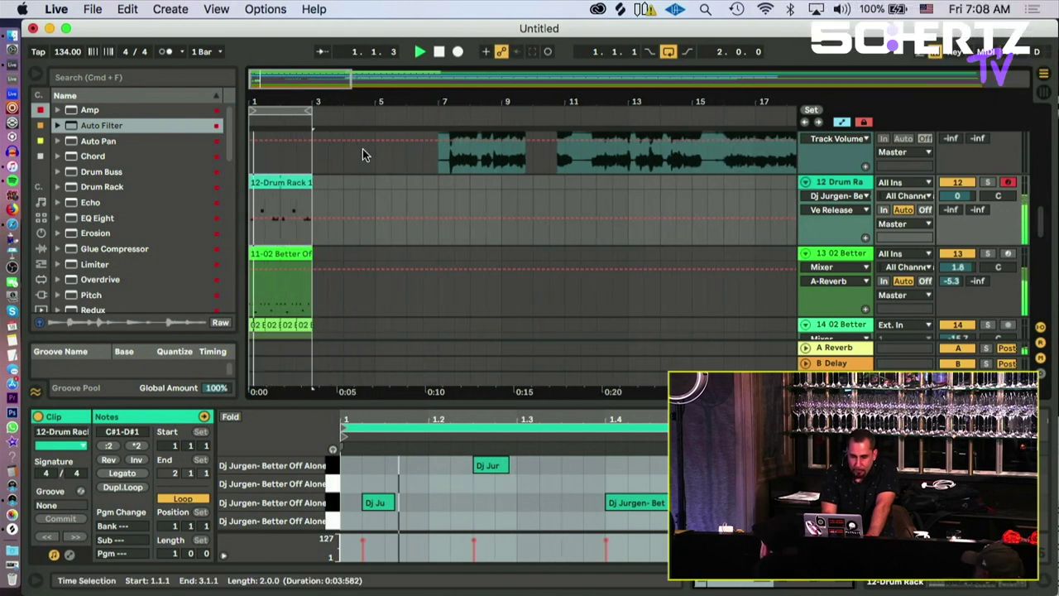
Step: Insert an empty audio track directly below track 2, the Kit-909 track
scroll(365, 192, up, 10)
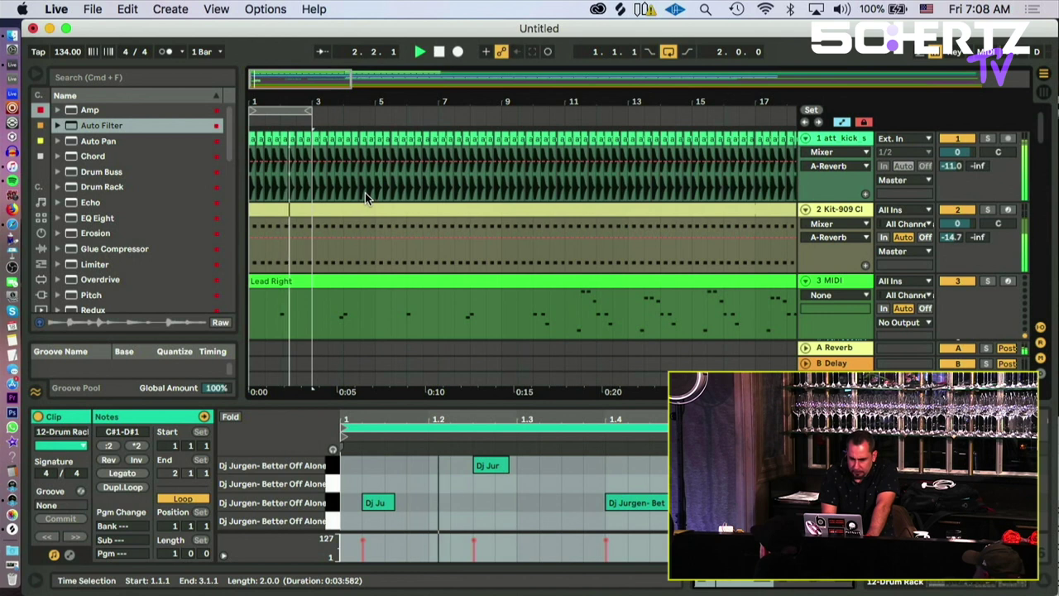
click(833, 211)
key(super+t)
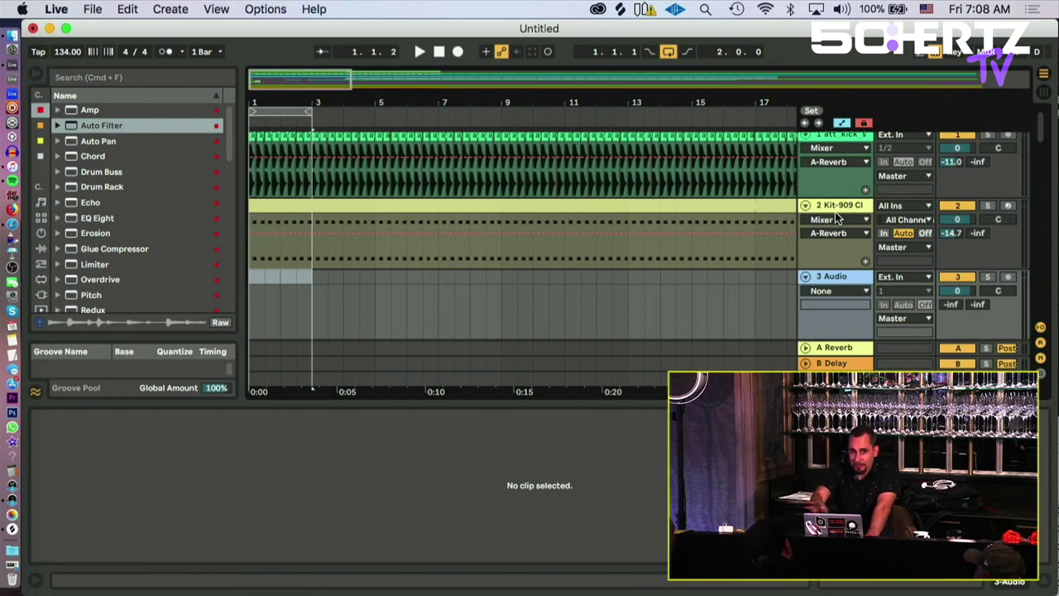
Step: Re-enable the overridden automation and play back the two-bar loop while reviewing the tracks around the new audio track
key(space)
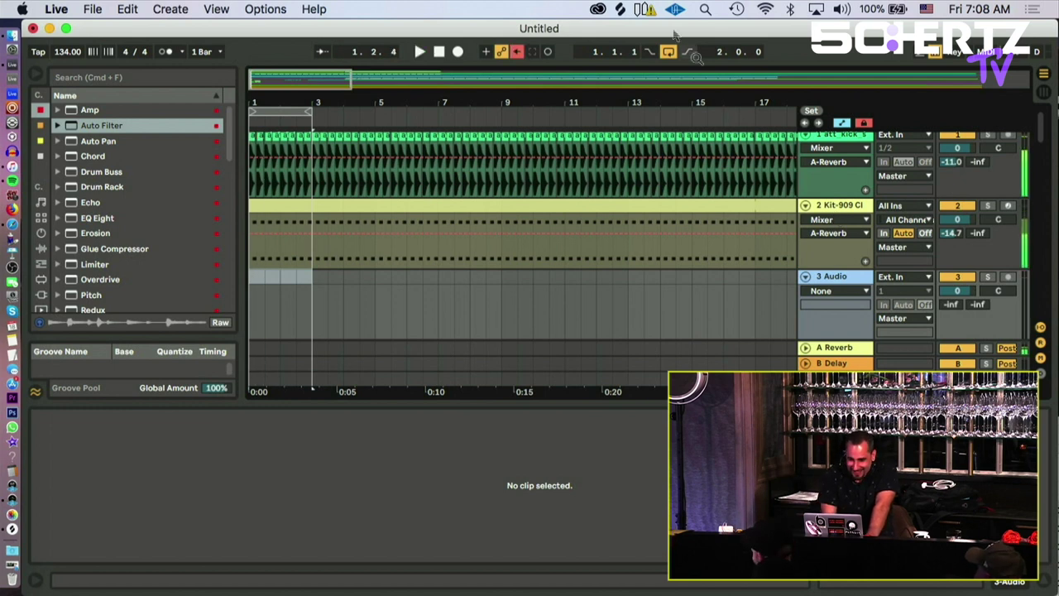
click(518, 51)
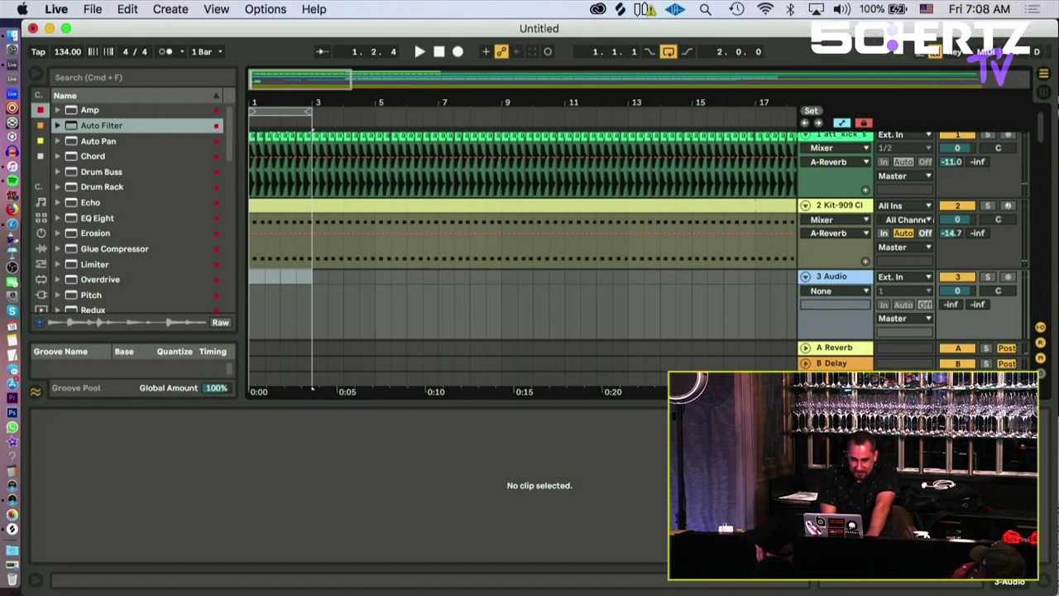
key(plus)
scroll(296, 238, down, 10)
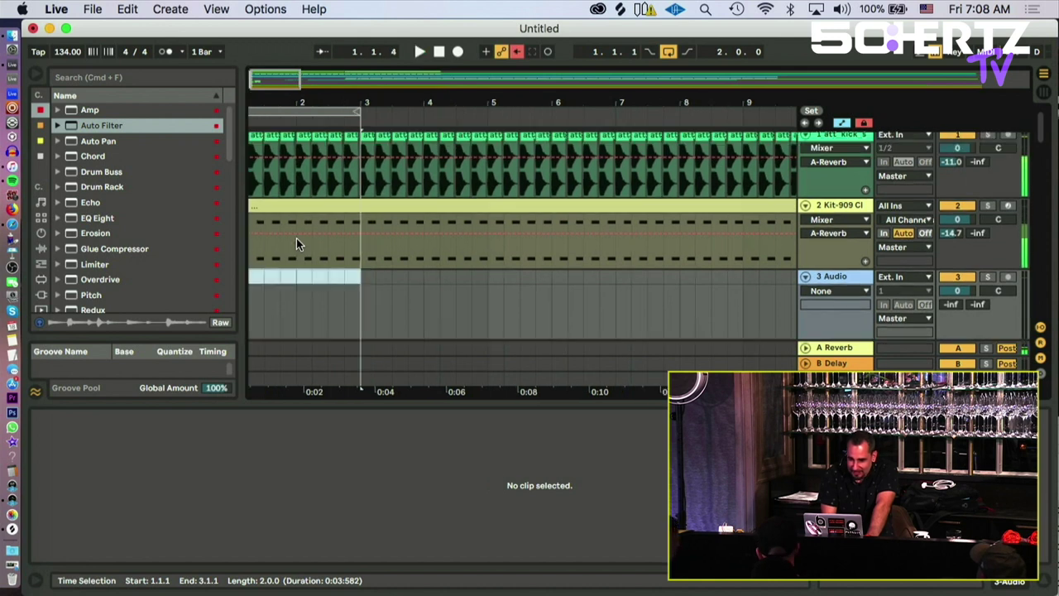
key(space)
scroll(296, 238, up, 10)
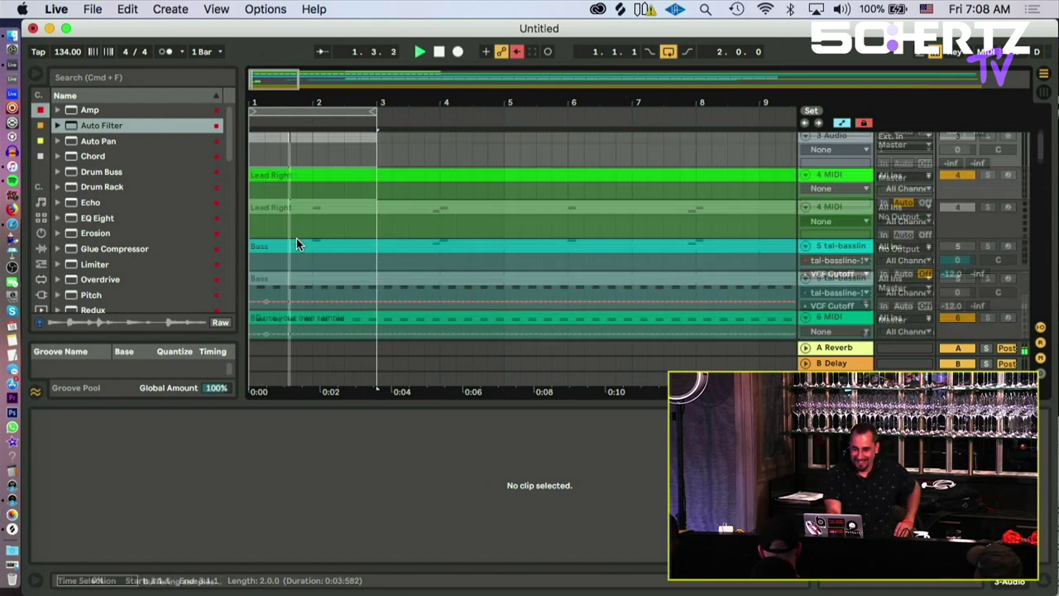
scroll(296, 238, down, 3)
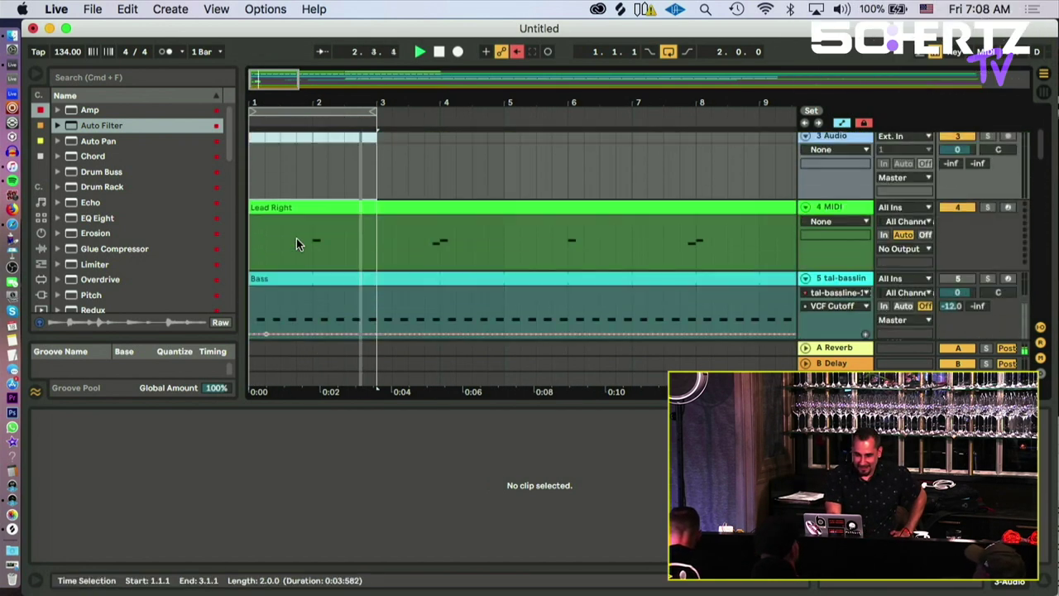
Step: Activate the muted bass track 5 and raise its volume to about 0.9 dB
drag(387, 102, 381, 66)
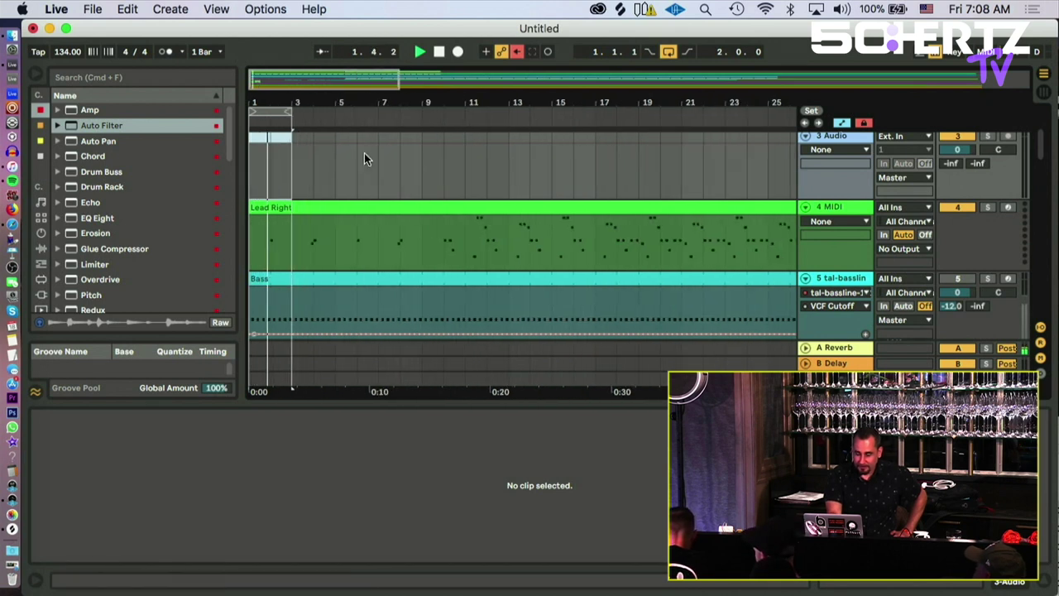
scroll(749, 245, down, 3)
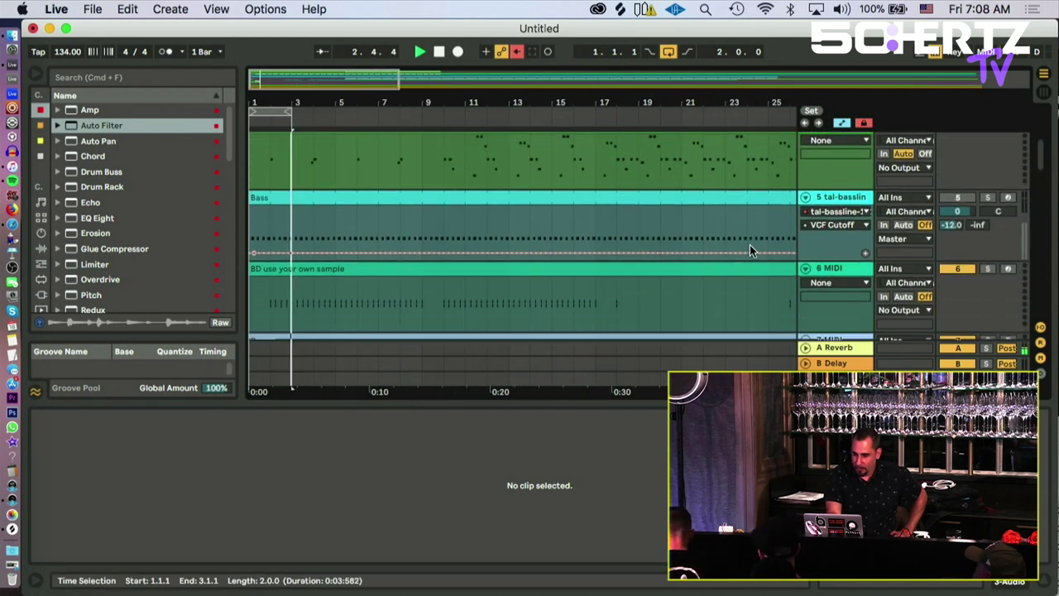
click(964, 216)
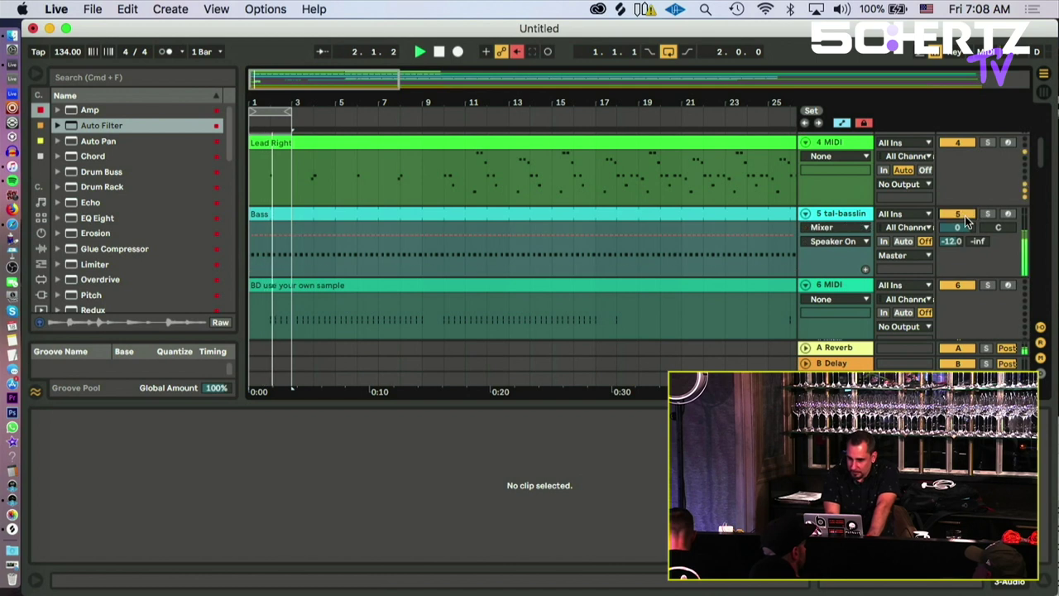
drag(959, 227, 959, 219)
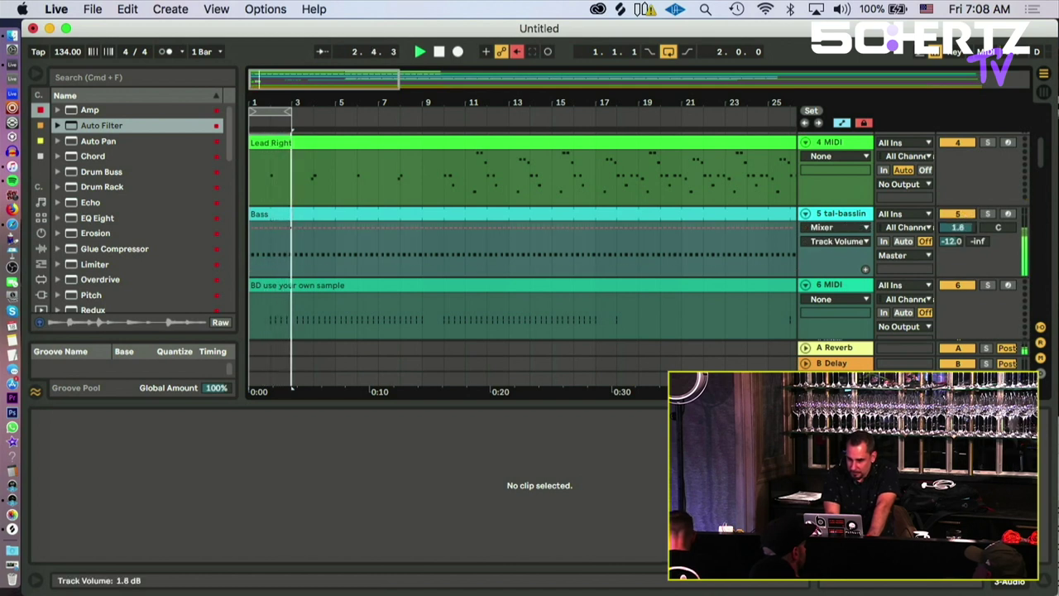
Step: Solo the bass track, open its tal-bassline-101 synth and step forward through the presets to FN-Springfield Pad
click(984, 215)
click(828, 212)
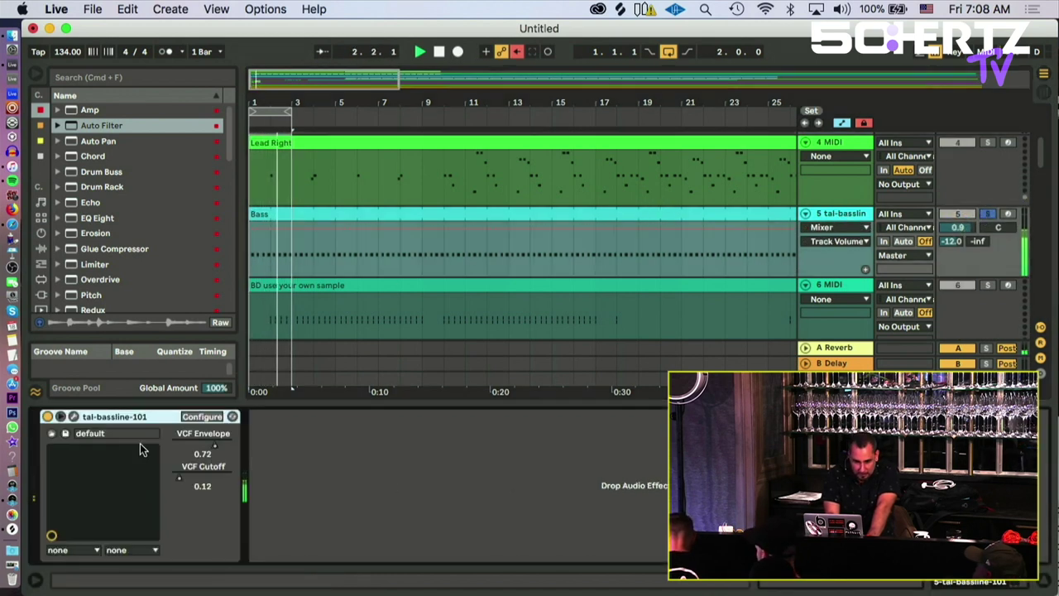
click(74, 417)
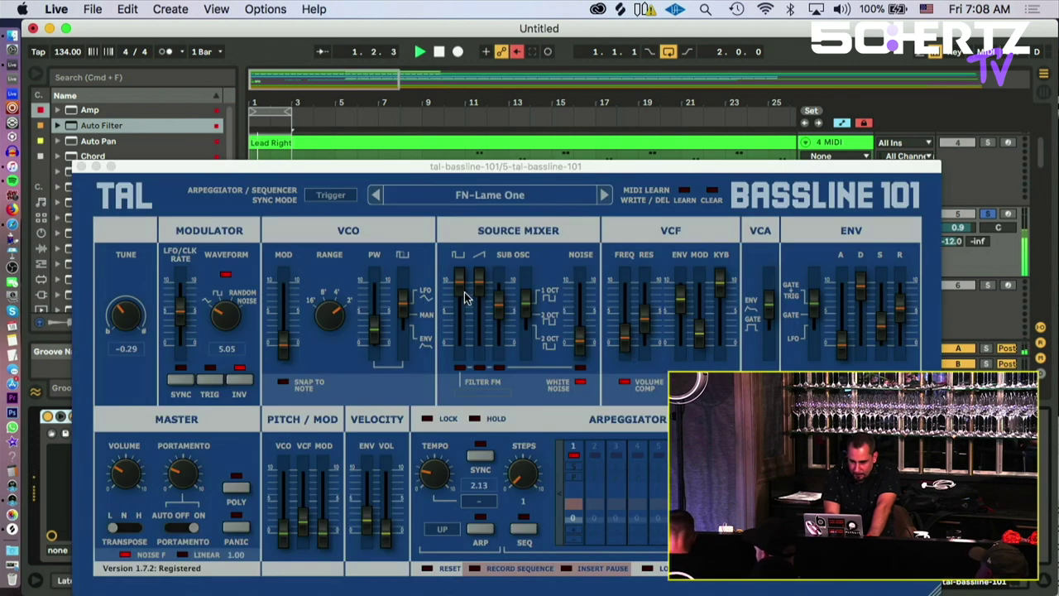
click(604, 201)
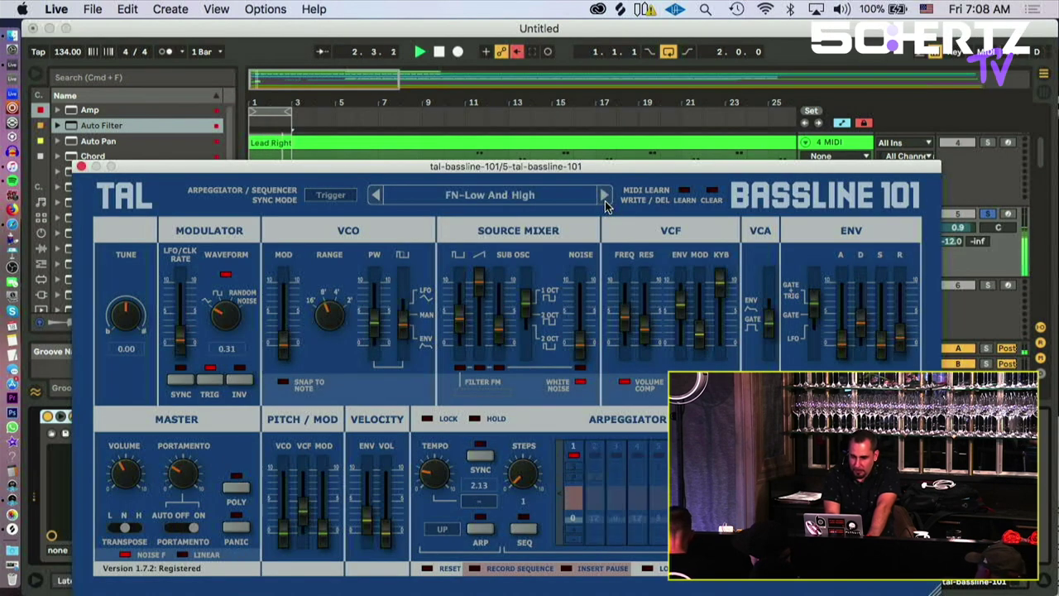
click(605, 201)
click(605, 201)
click(604, 201)
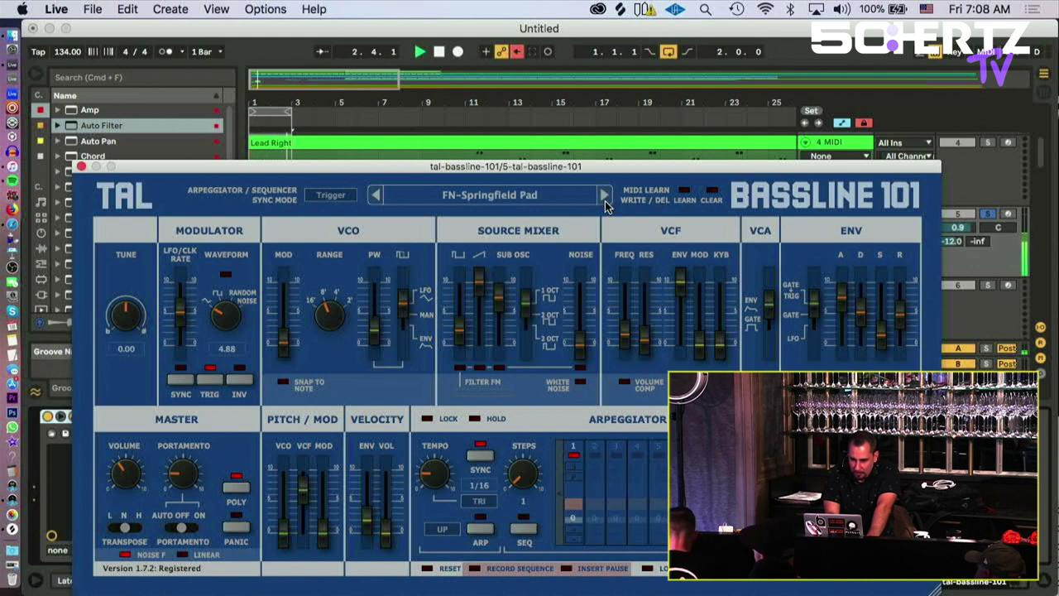
Step: Audition the FN-Springfield Pad bass in the full mix, then solo the bass track again
drag(567, 167, 526, 440)
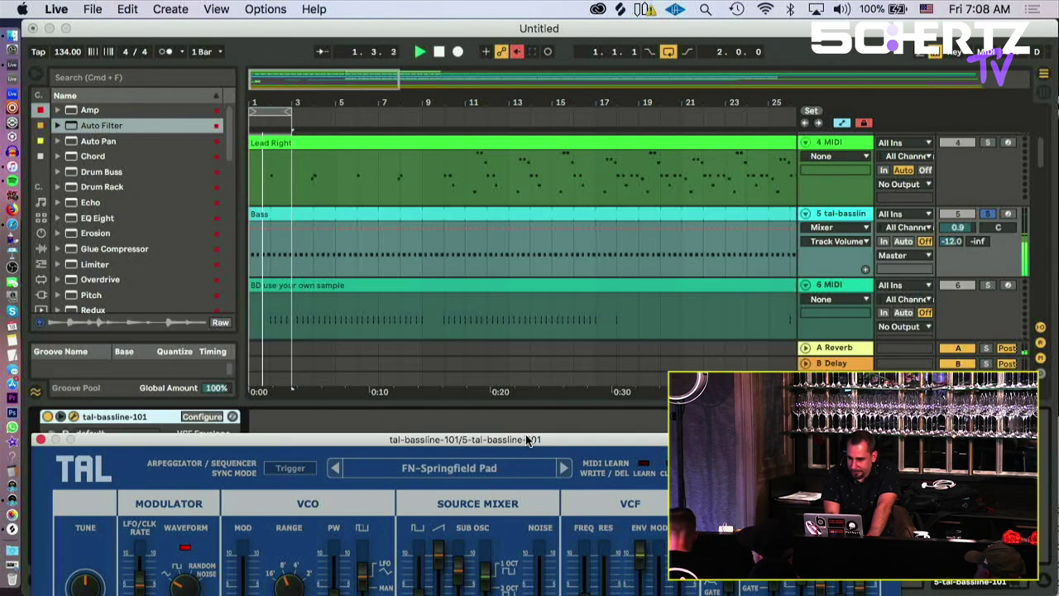
click(985, 213)
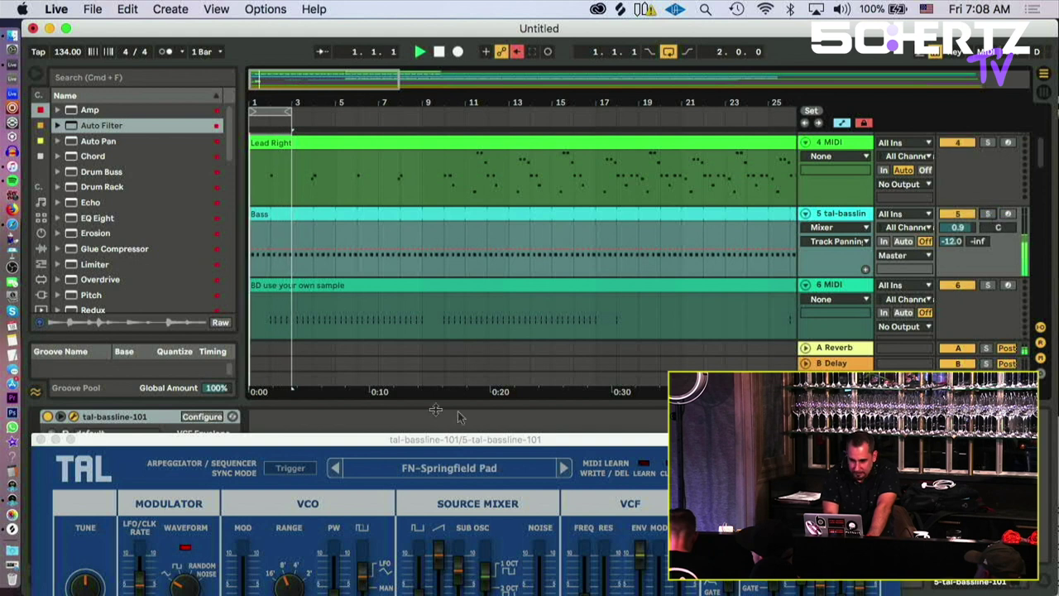
drag(480, 440, 573, 175)
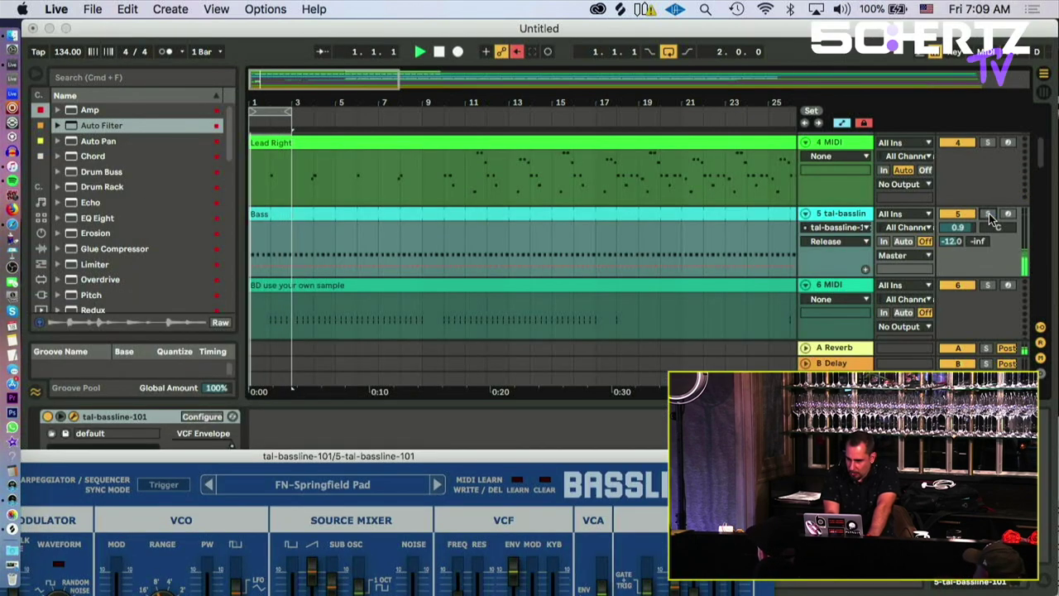
click(987, 214)
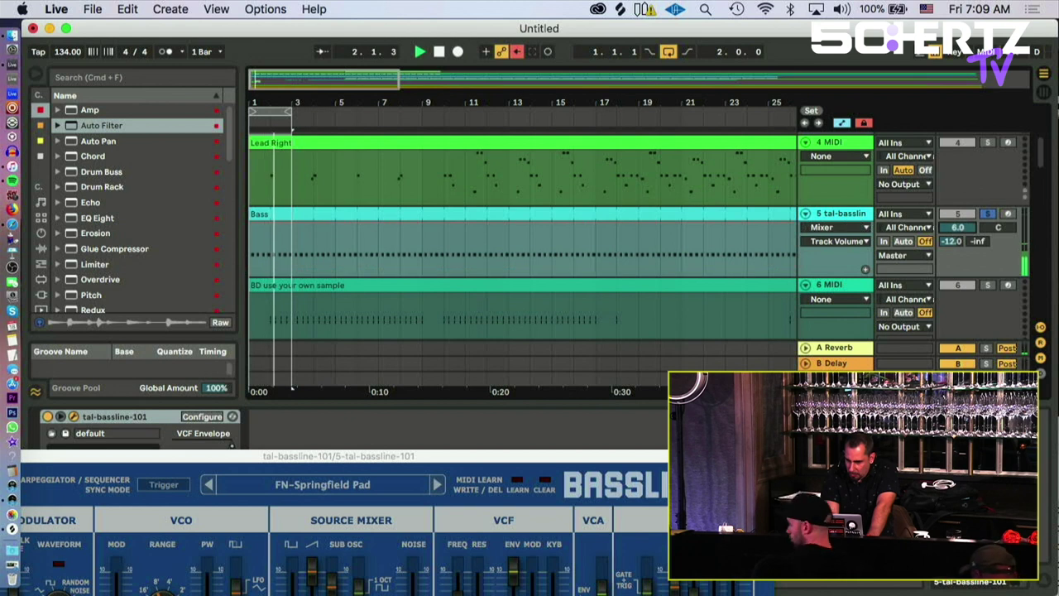
Step: Try lowering the bass synth's VCF envelope amount and raising its filter frequency, then restart playback
drag(419, 470, 551, 300)
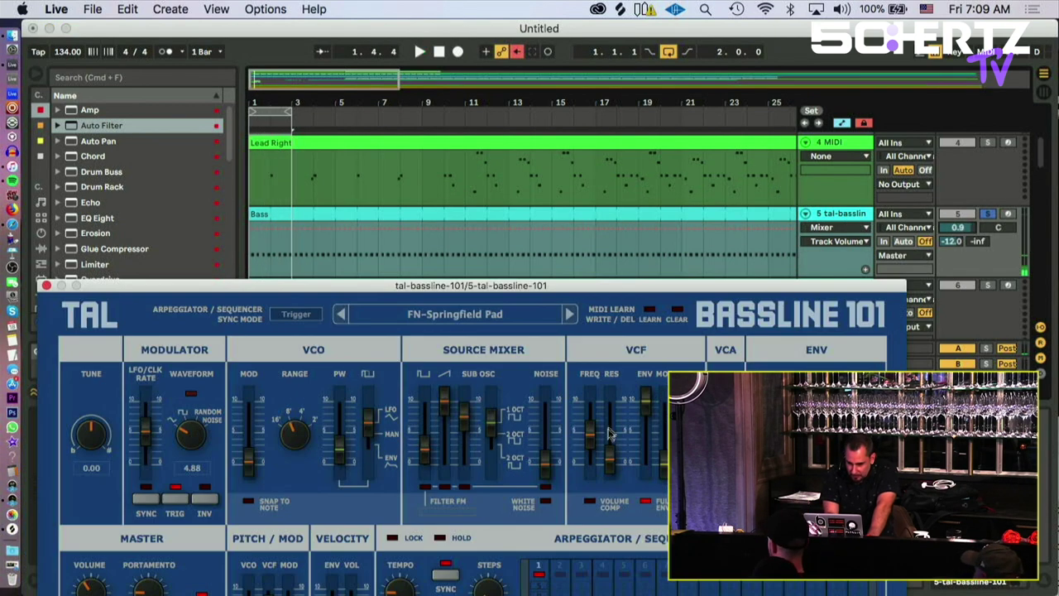
drag(651, 393, 647, 488)
drag(593, 450, 594, 445)
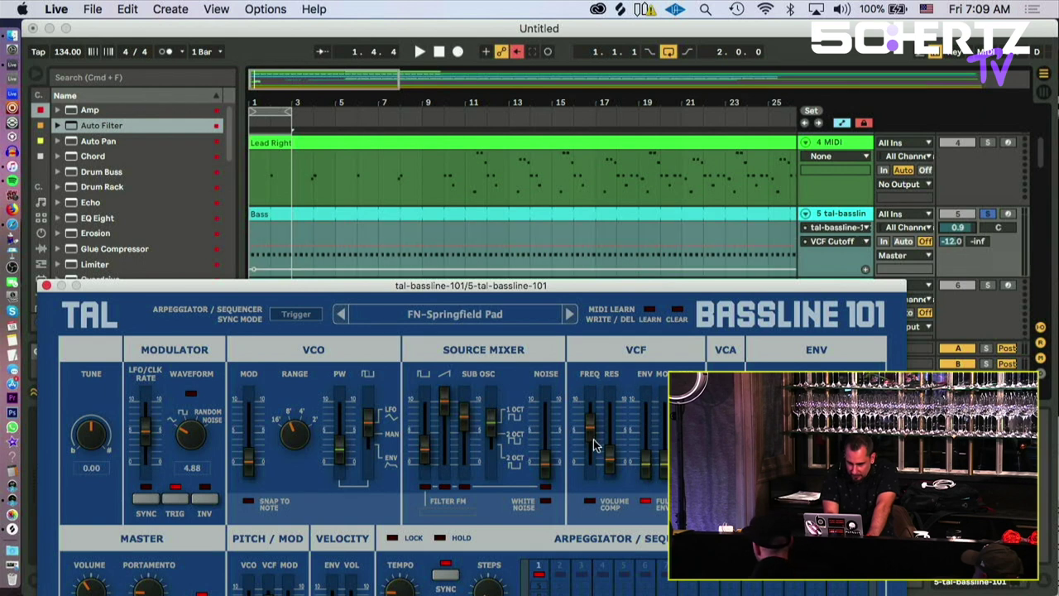
key(space)
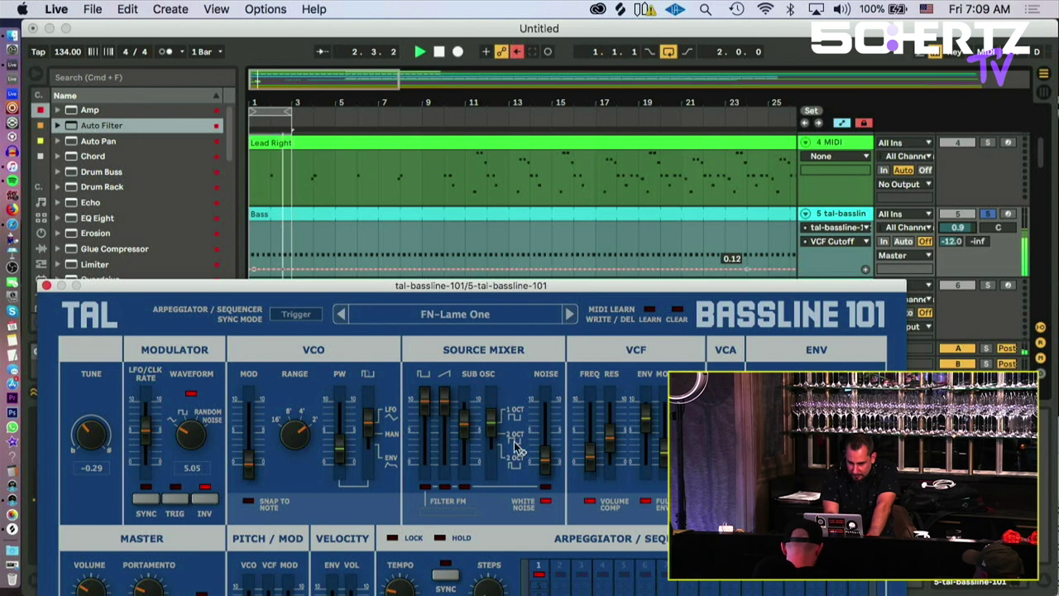
Step: Re-enable the overridden automation and set the FN-Lame One preset's VCF cutoff to 0.00 and VCF envelope to 0.63
click(514, 50)
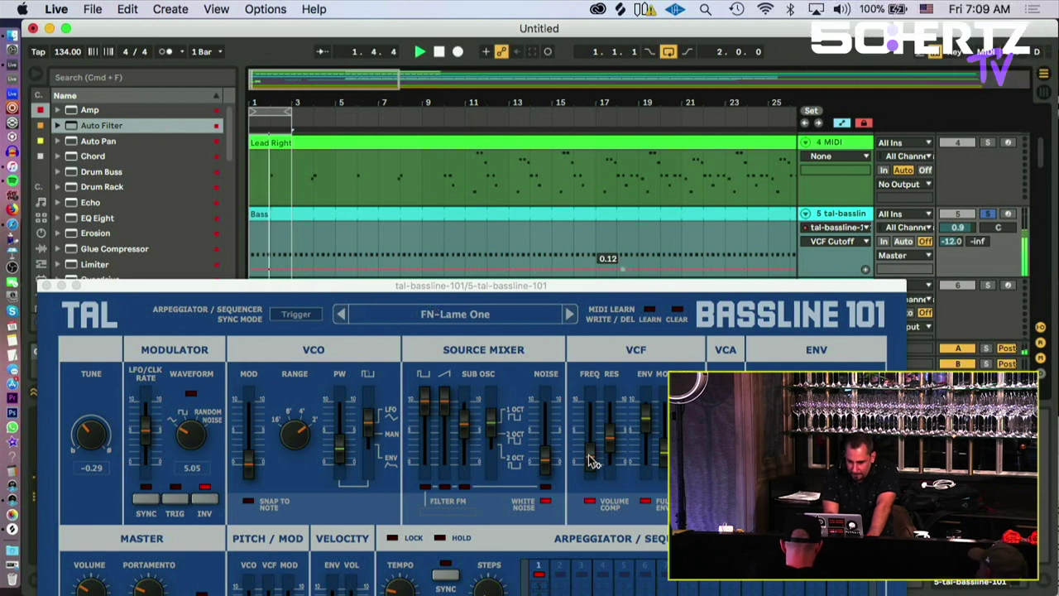
drag(592, 461, 593, 372)
drag(648, 423, 648, 434)
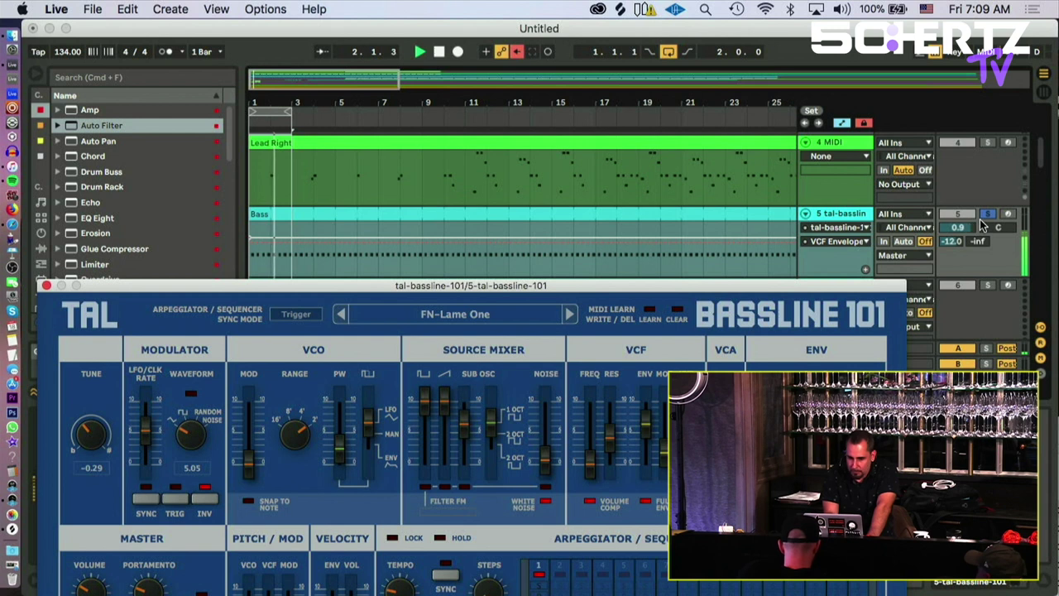
drag(249, 238, 249, 242)
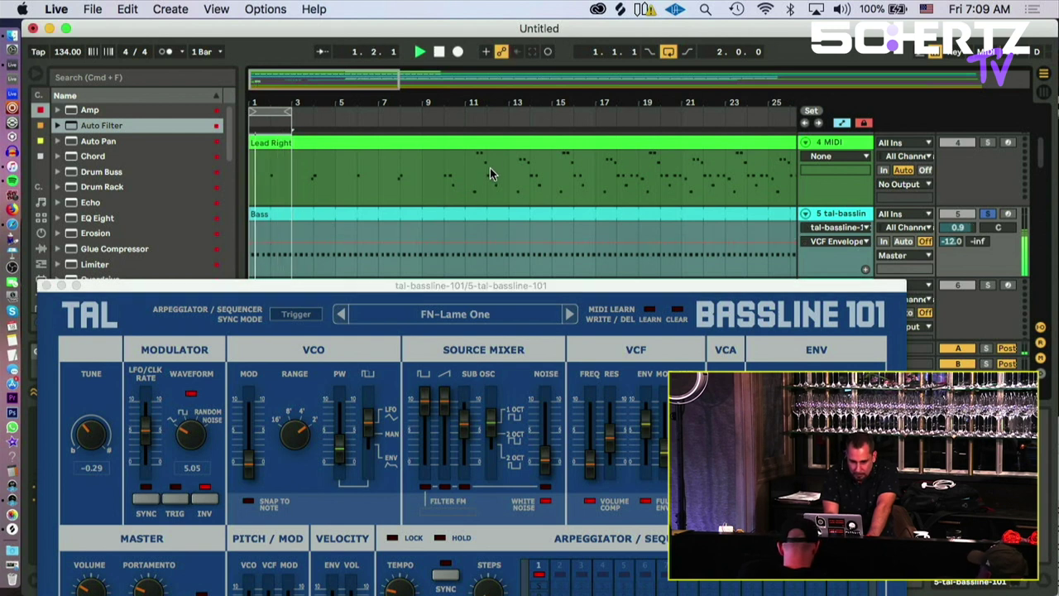
Step: Unsolo the bass track, raise its volume to 4.7 dB and close the synth window
click(989, 215)
drag(962, 228, 962, 195)
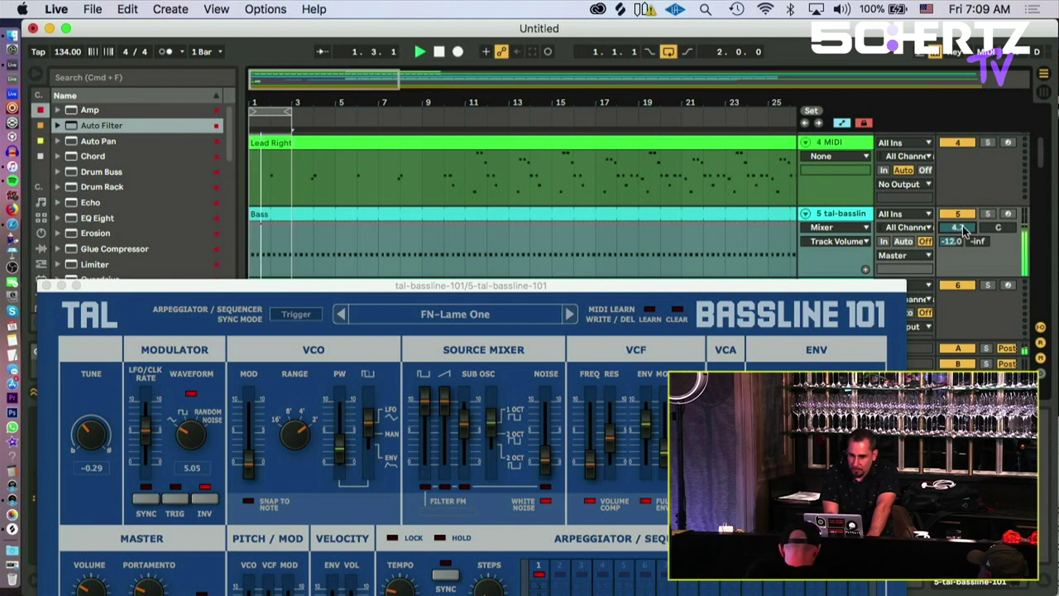
click(46, 286)
Step: Extend the arrangement loop to four bars, from 1.1.1 to 5.1.1
drag(546, 100, 546, 51)
drag(305, 98, 305, 102)
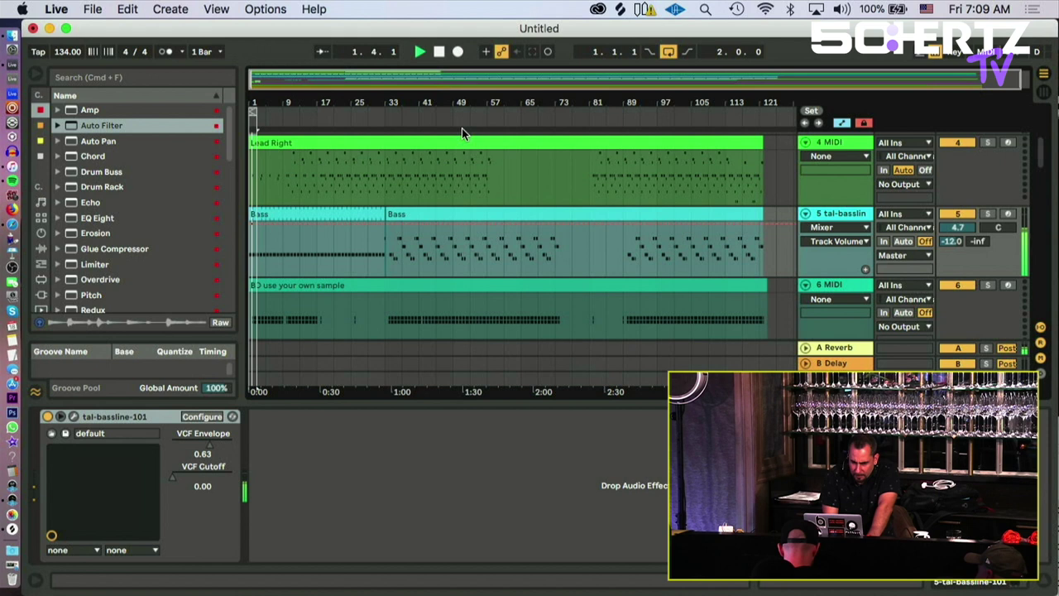
drag(256, 81, 431, 147)
scroll(602, 199, up, 3)
scroll(603, 199, up, 3)
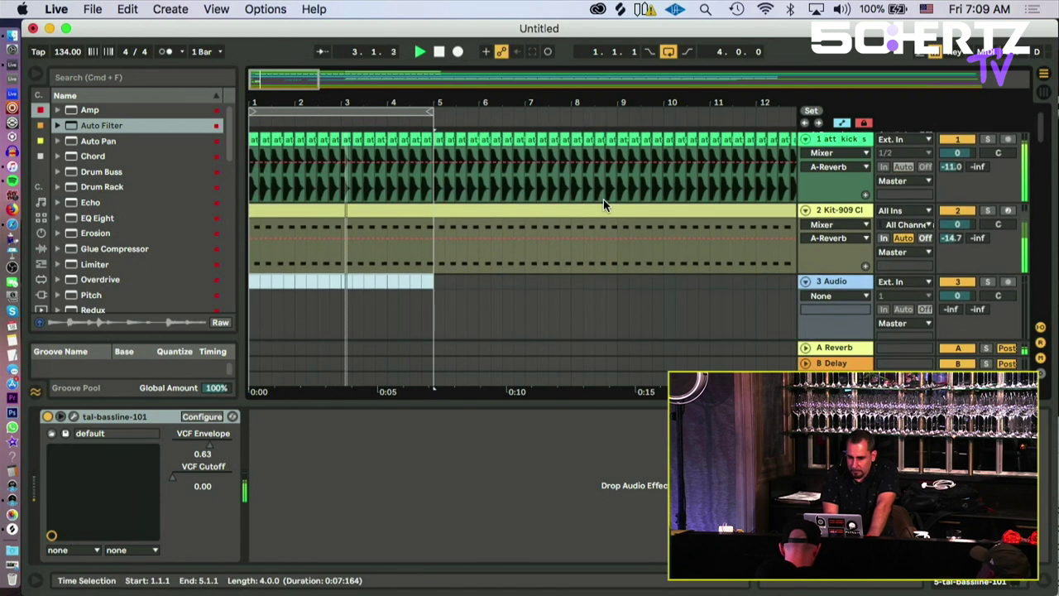
Step: Extend the track 14 Better Off Alone clip and the track 13 Drum Rack pattern to the loop end at 5.1.1
scroll(603, 199, down, 4)
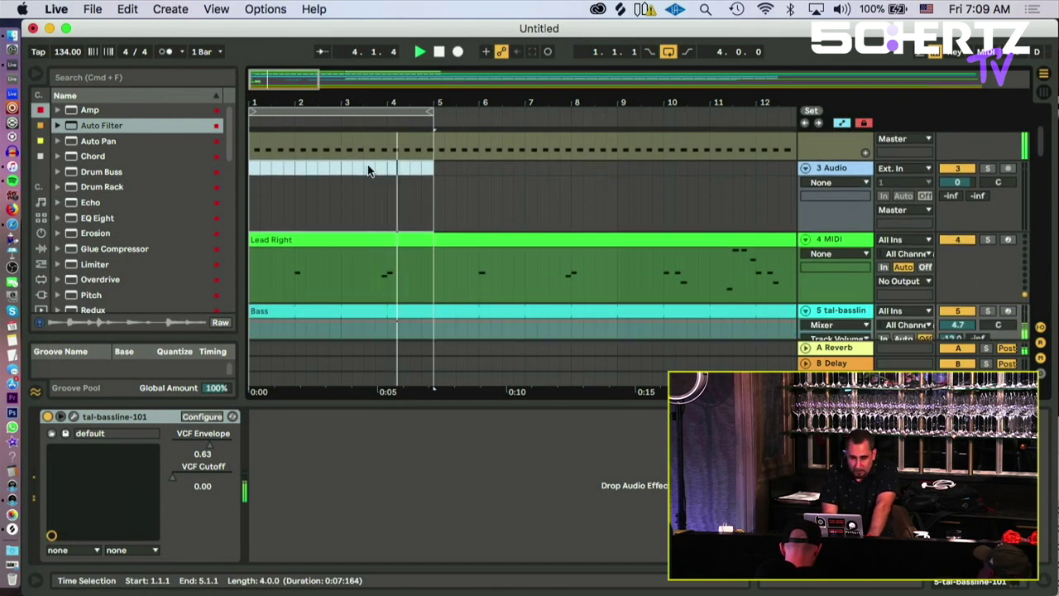
scroll(369, 170, down, 5)
click(354, 188)
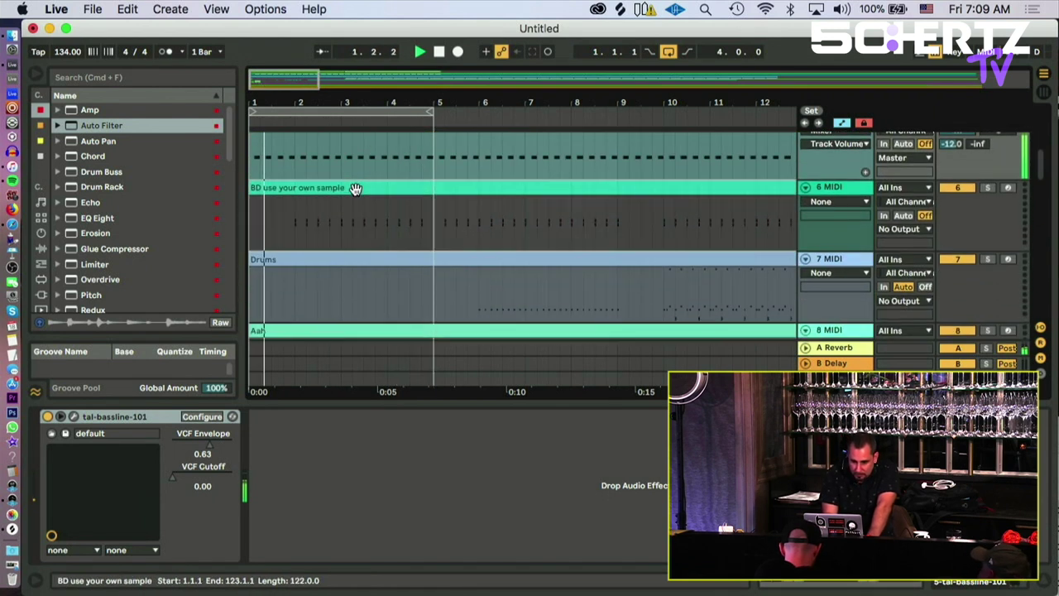
key(super+a)
scroll(476, 208, down, 10)
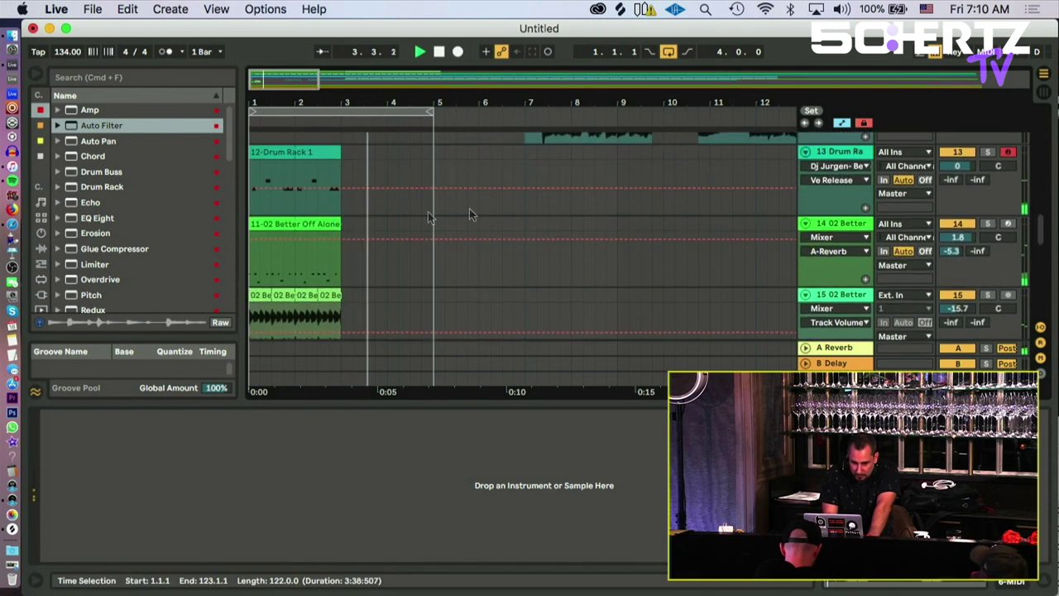
click(335, 223)
drag(337, 222, 433, 232)
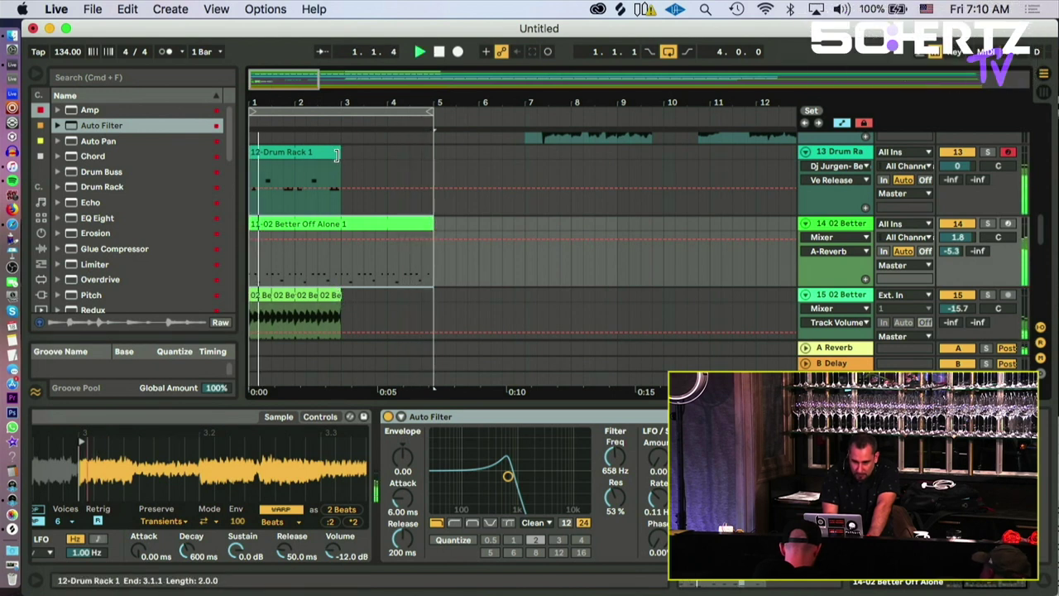
drag(339, 154, 257, 153)
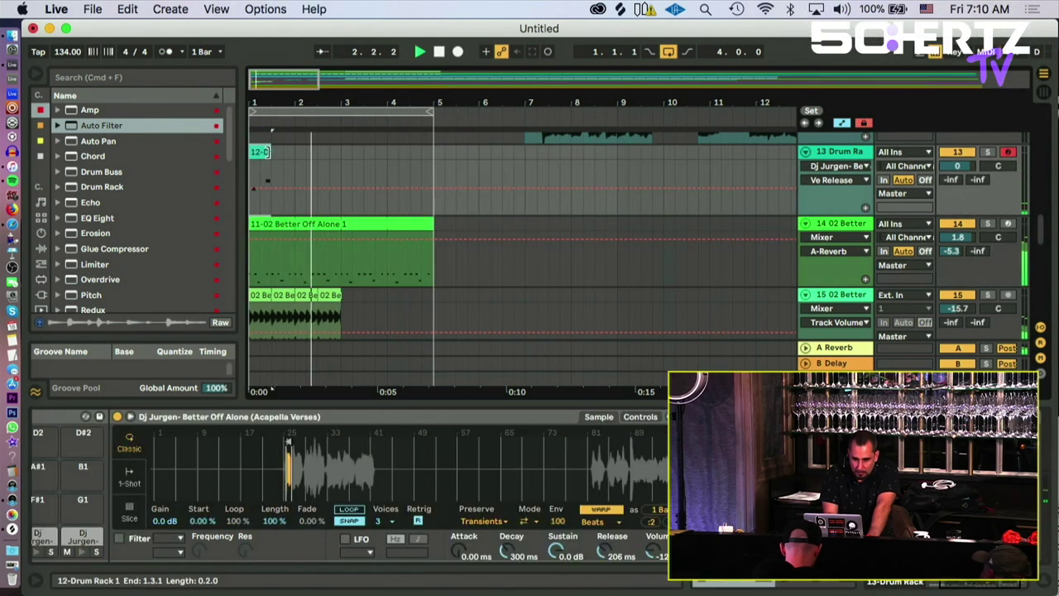
drag(262, 154, 302, 153)
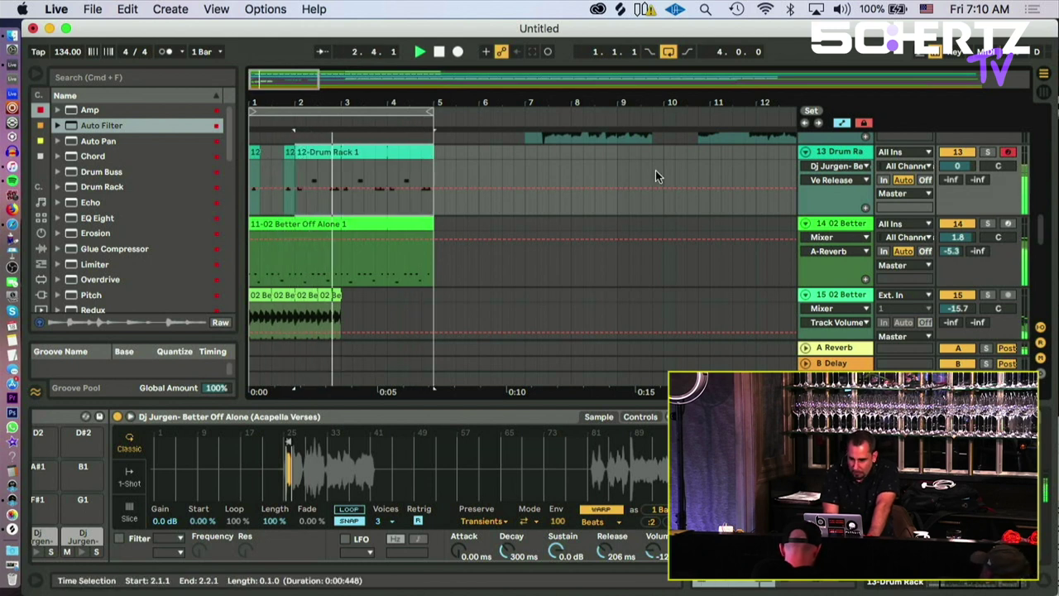
Step: Solo the bass track 5 and delete its tal-bassline-101 instrument
scroll(655, 173, down, 2)
scroll(655, 171, down, 2)
scroll(655, 171, up, 5)
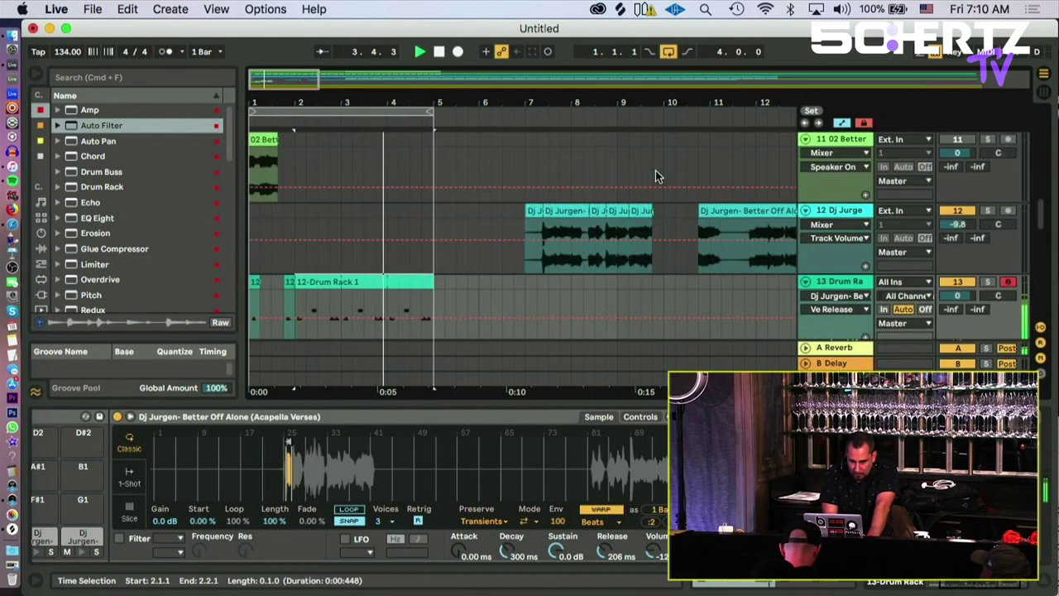
scroll(450, 233, up, 5)
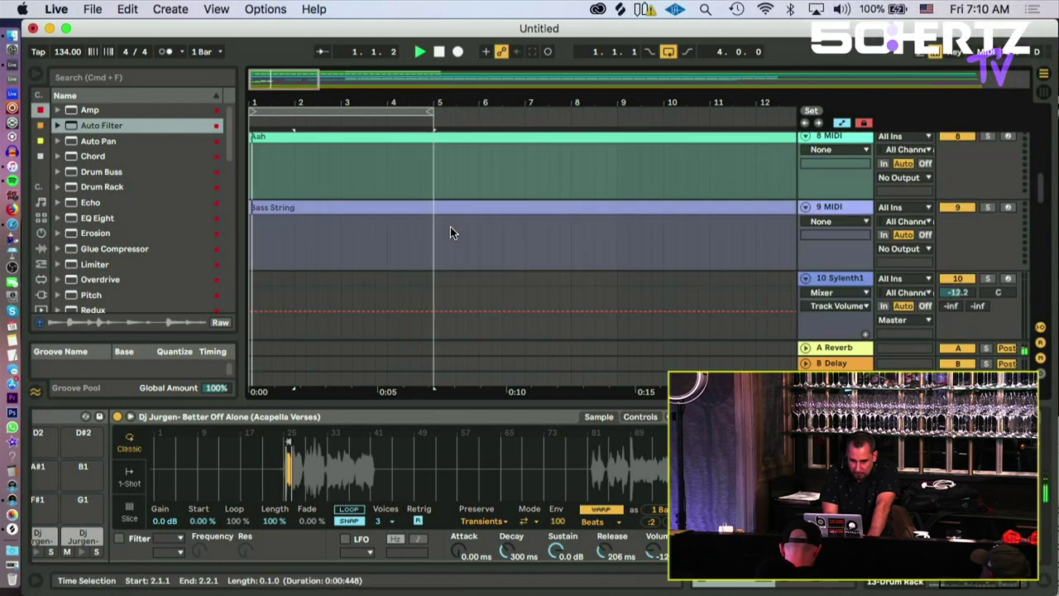
scroll(450, 233, up, 5)
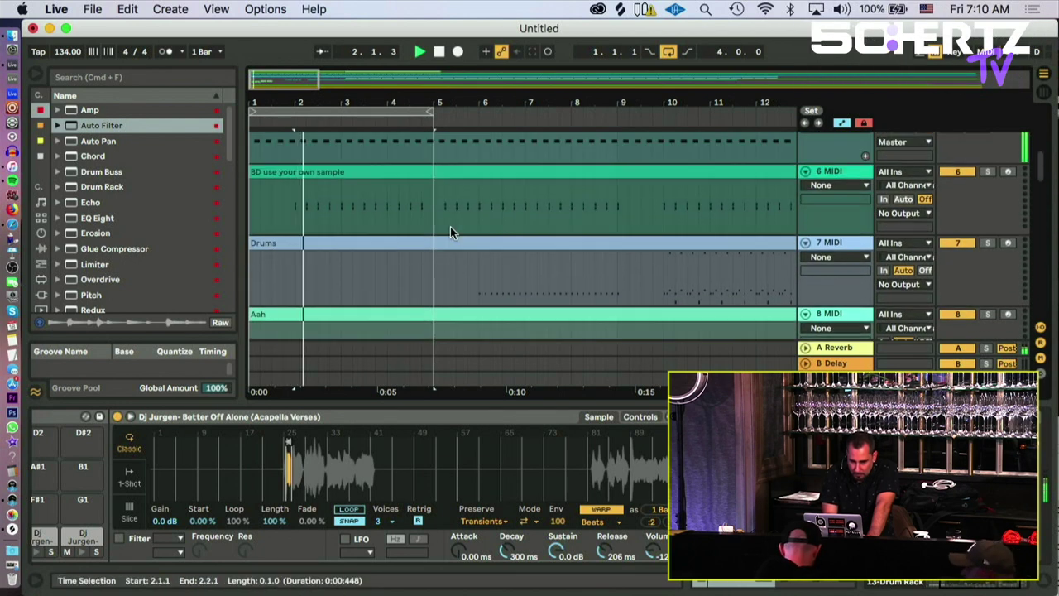
scroll(450, 227, up, 5)
scroll(450, 227, down, 3)
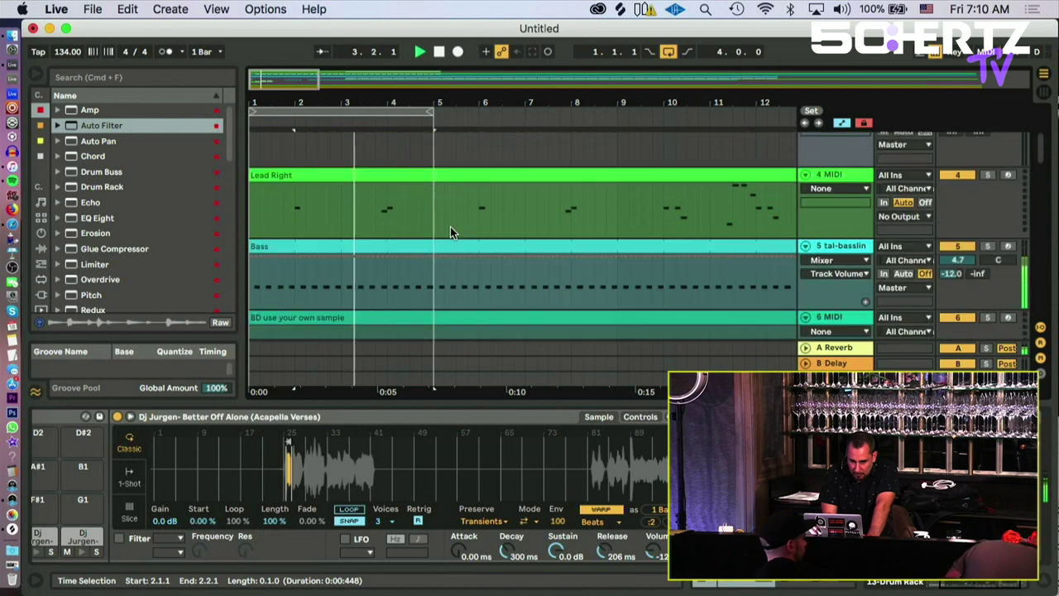
scroll(450, 225, down, 1)
click(984, 197)
click(857, 198)
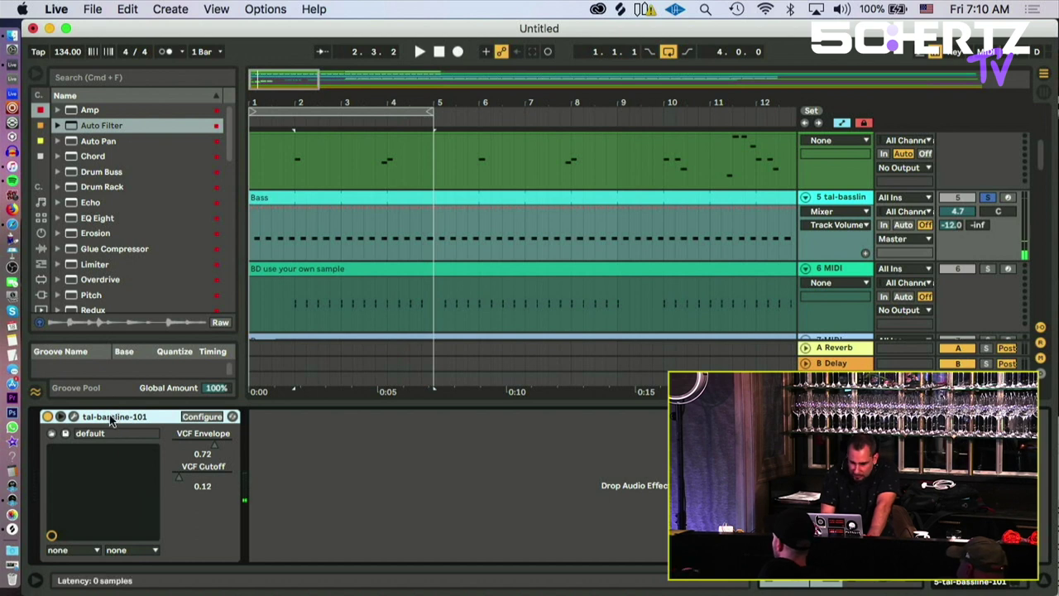
key(Delete)
Step: Load the Massive synth onto bass track 5 and reposition its window
scroll(104, 202, down, 10)
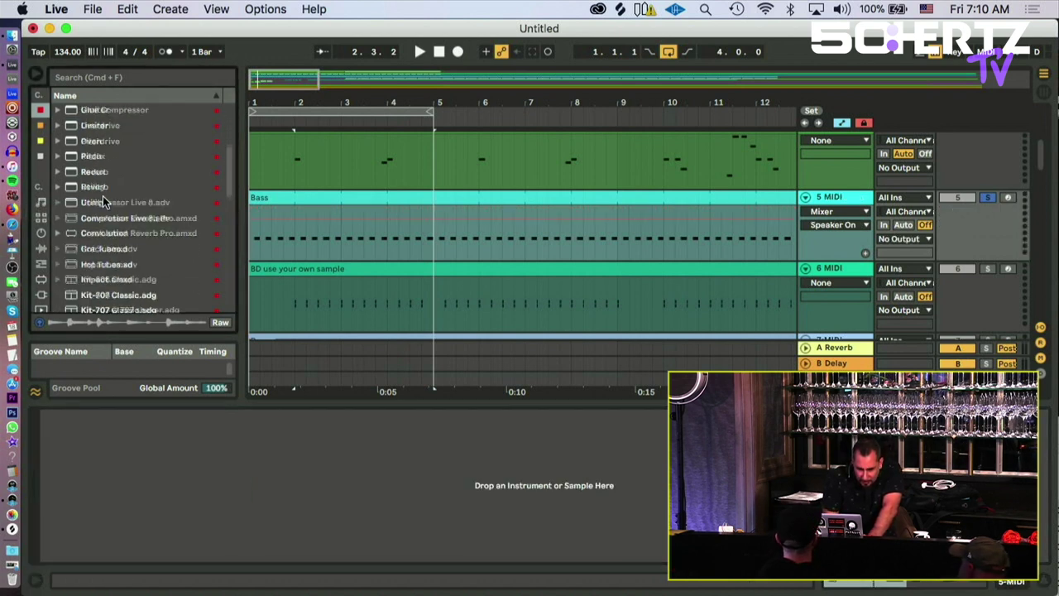
scroll(103, 202, down, 4)
scroll(104, 202, up, 2)
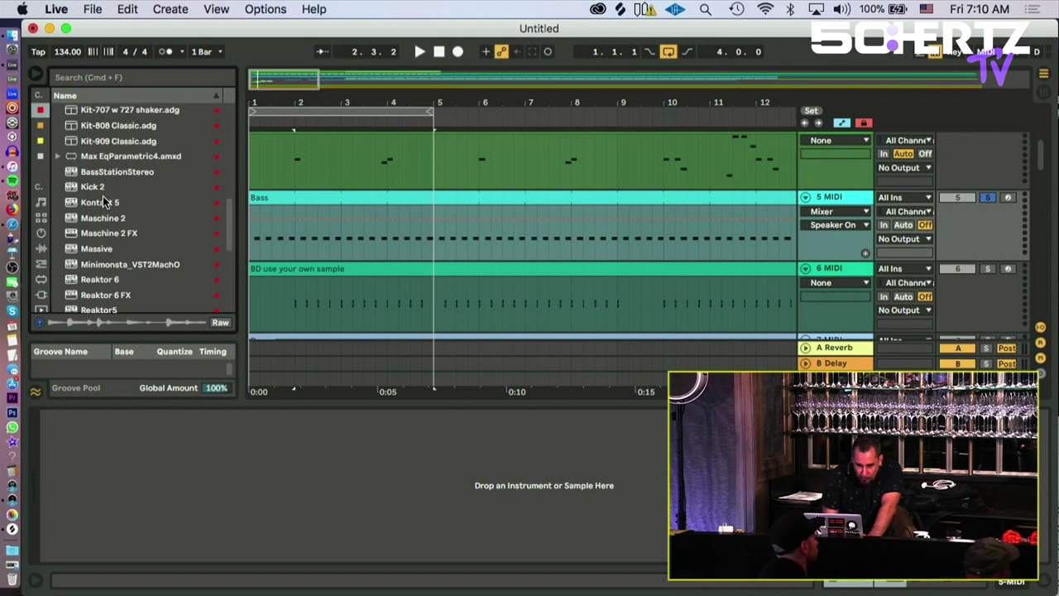
scroll(104, 200, up, 1)
scroll(104, 200, down, 5)
scroll(102, 196, down, 1)
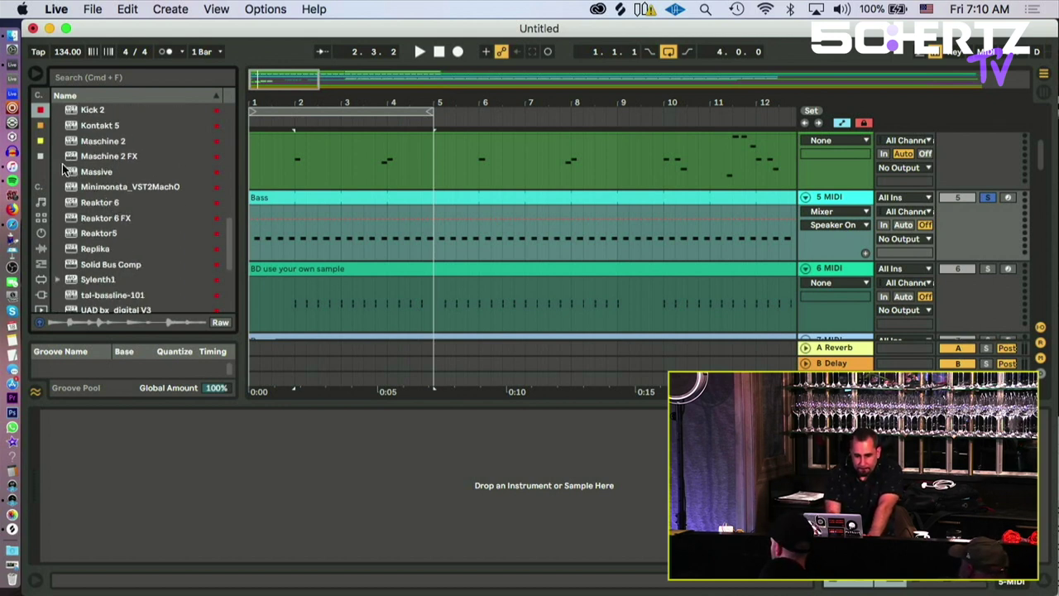
drag(68, 170, 391, 232)
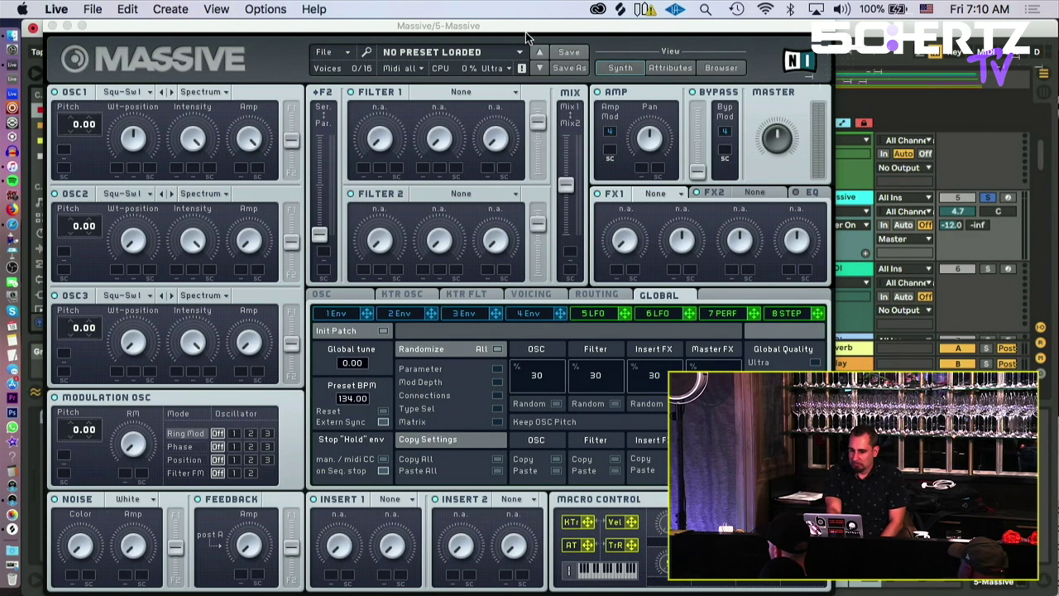
drag(525, 32, 565, 32)
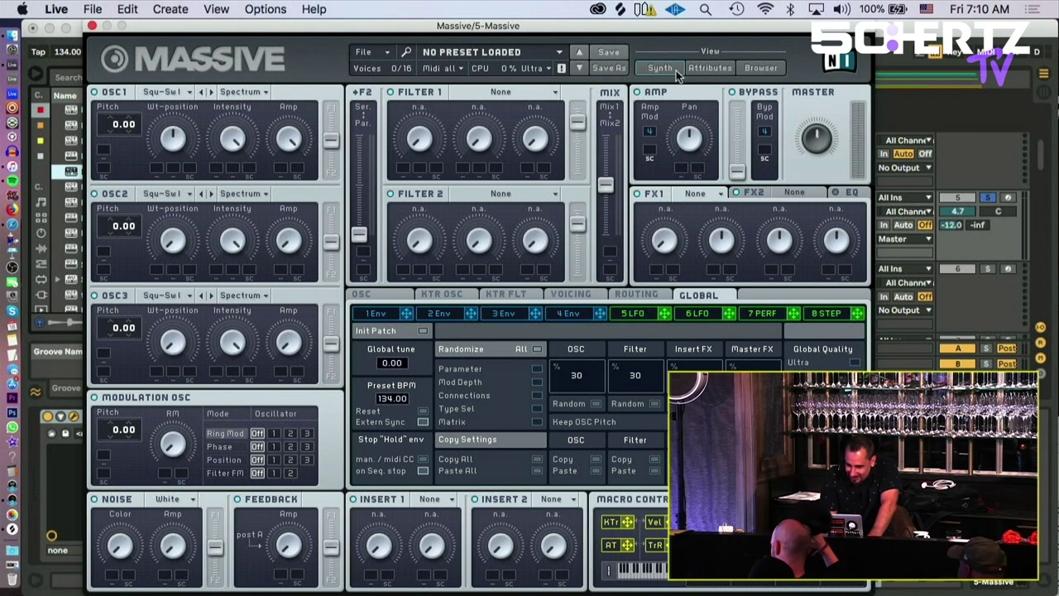
Step: Show Massive's preset browser and load the AO Airborn Memories preset
click(761, 69)
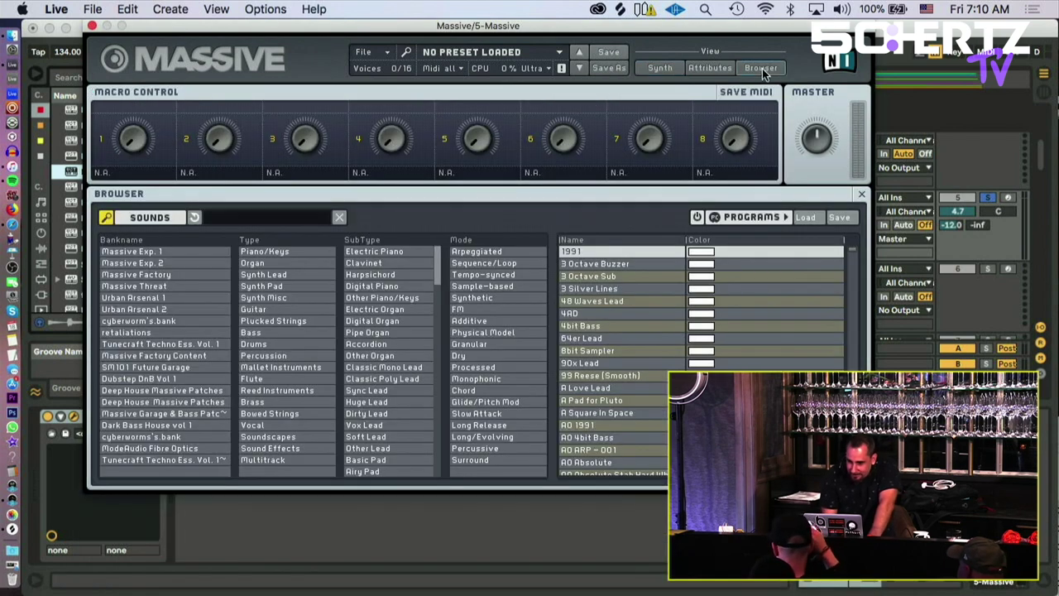
click(660, 69)
click(759, 68)
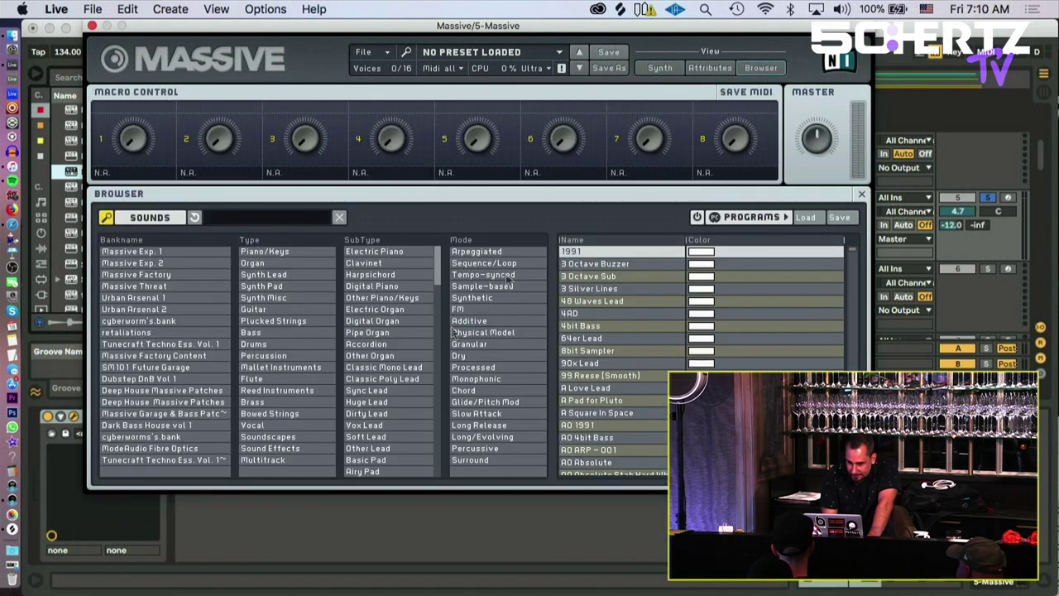
click(601, 303)
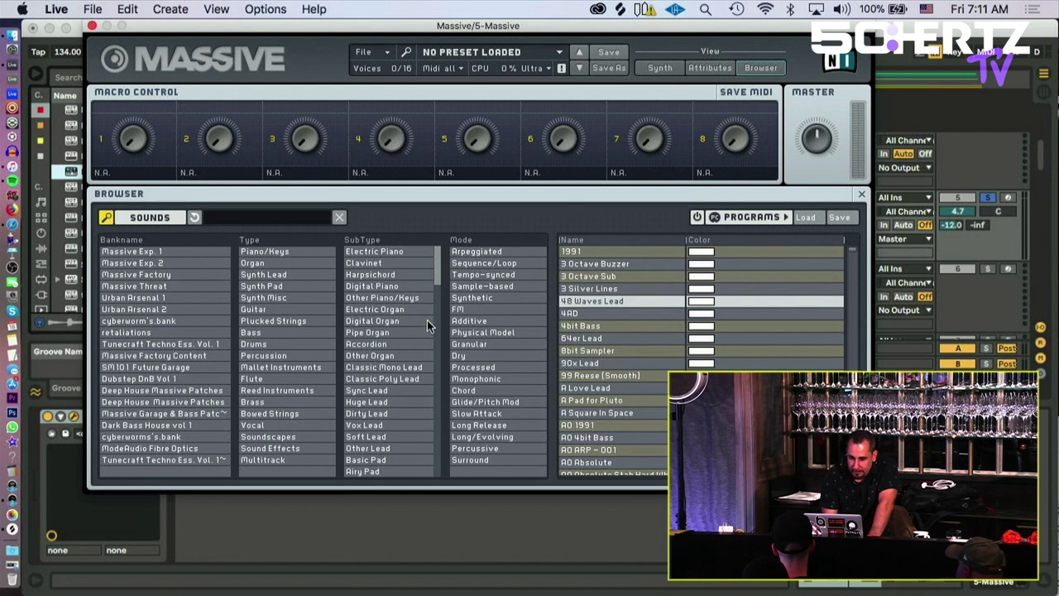
scroll(635, 342, down, 5)
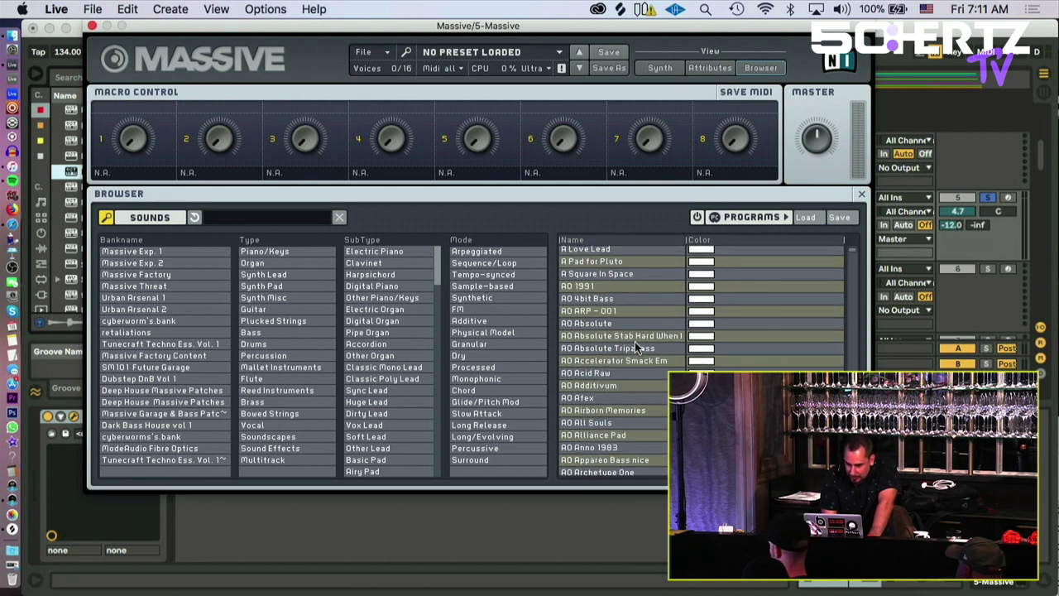
scroll(634, 346, down, 3)
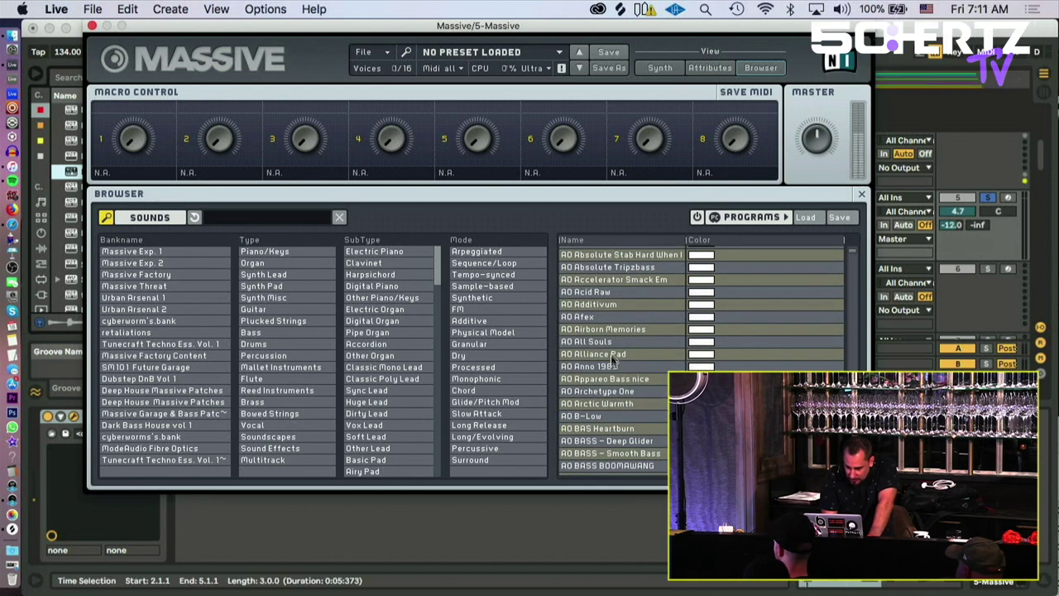
click(604, 329)
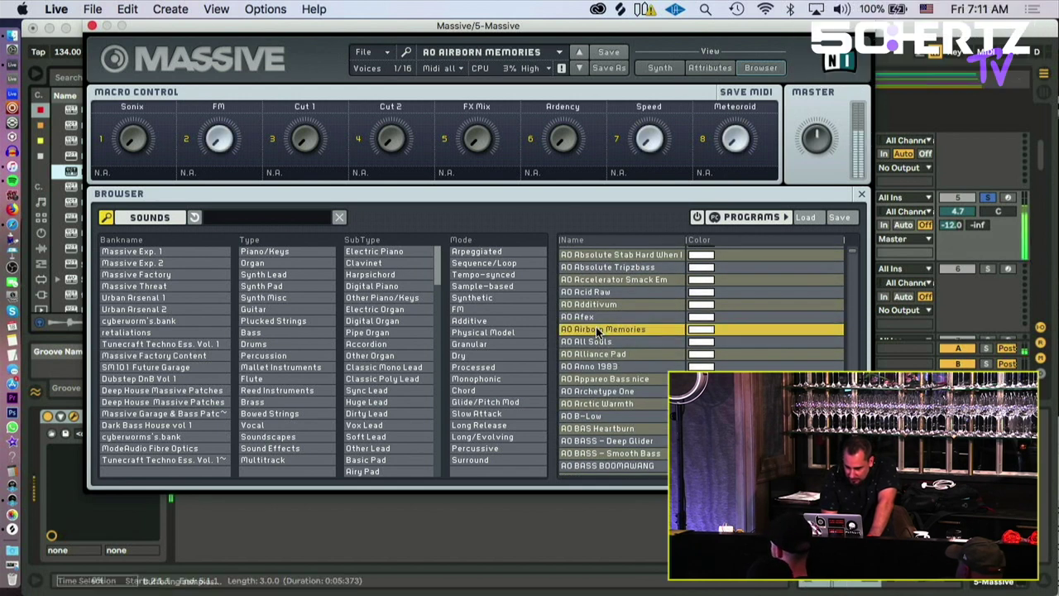
Step: Audition the following Massive presets one after another, ending on AO Bass Boomawang
click(579, 68)
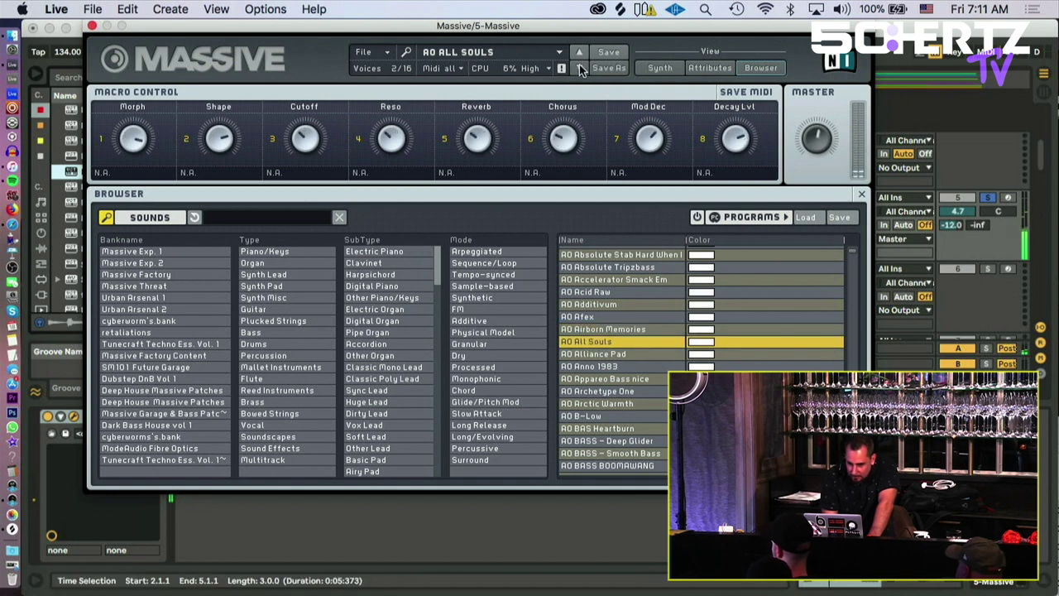
click(579, 70)
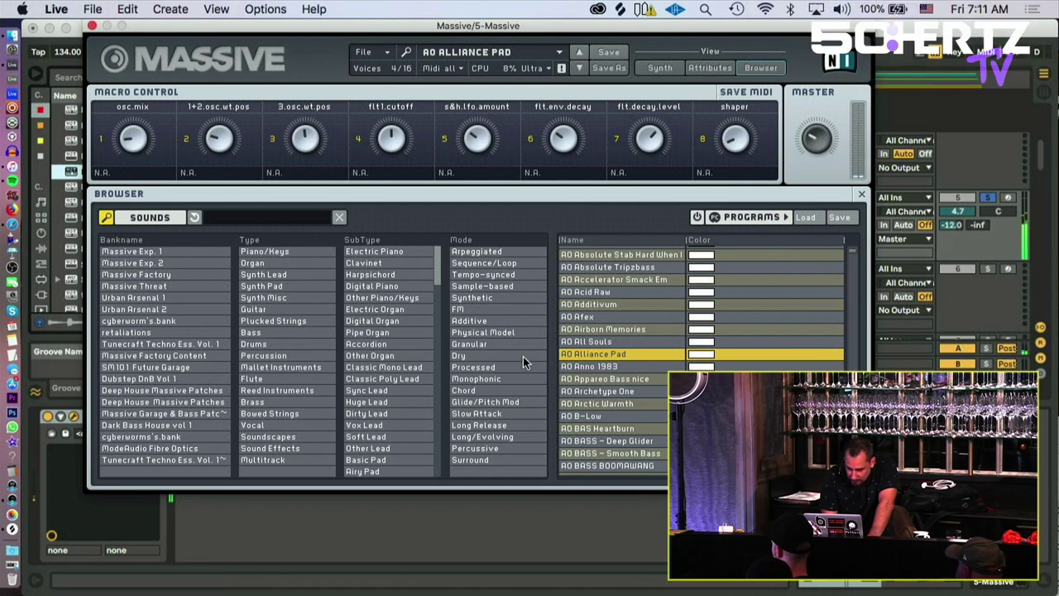
click(580, 69)
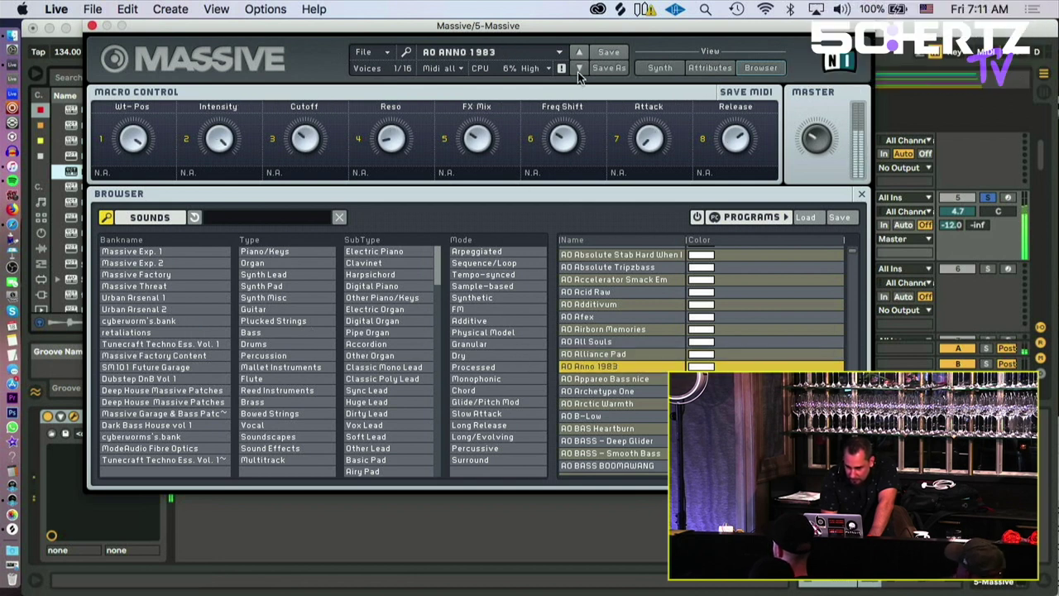
click(578, 71)
click(578, 71)
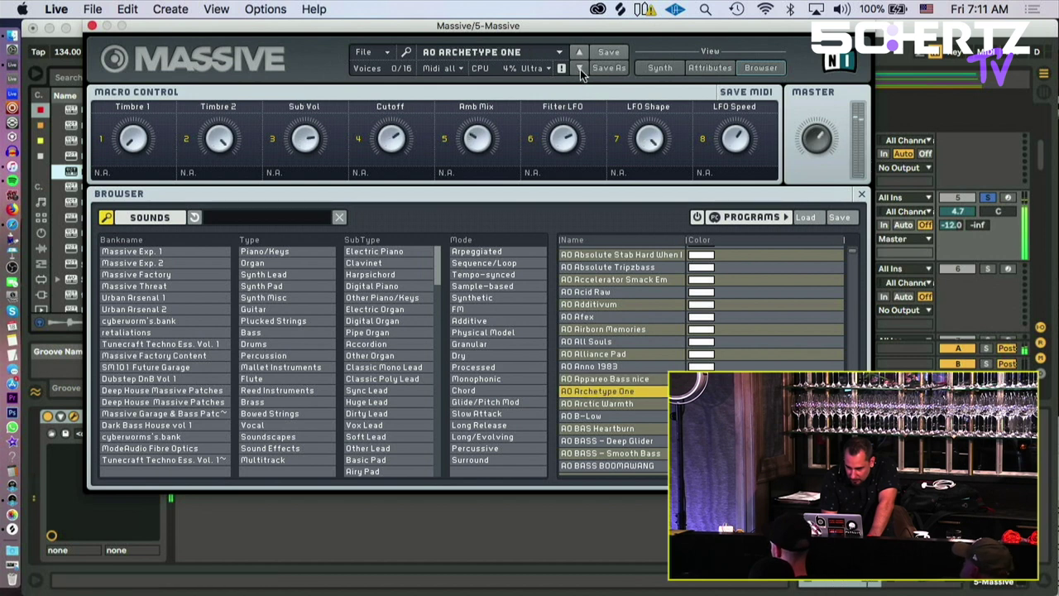
click(580, 70)
click(580, 69)
click(580, 69)
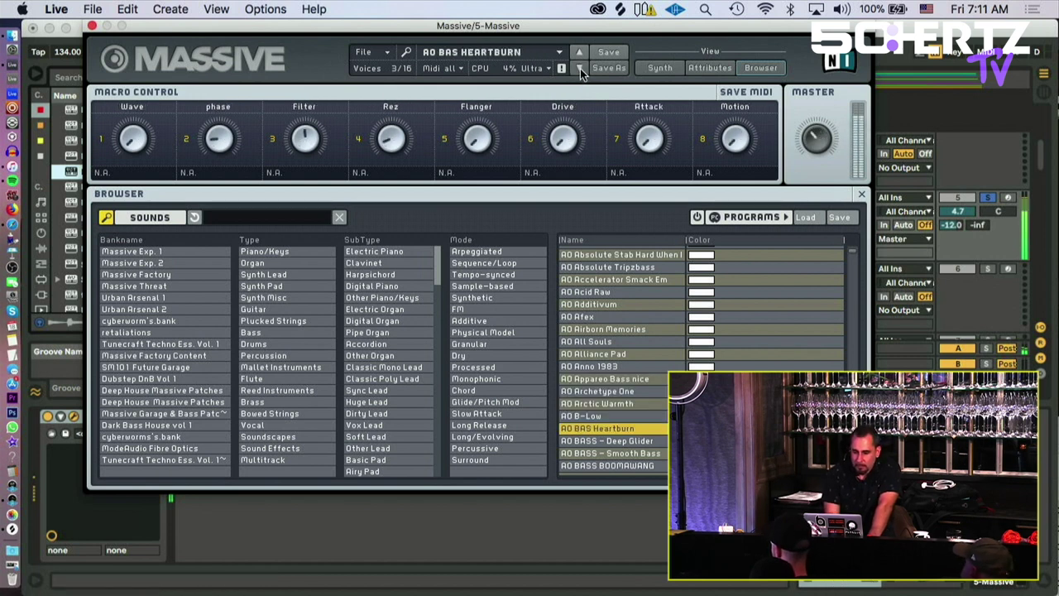
click(579, 68)
click(580, 67)
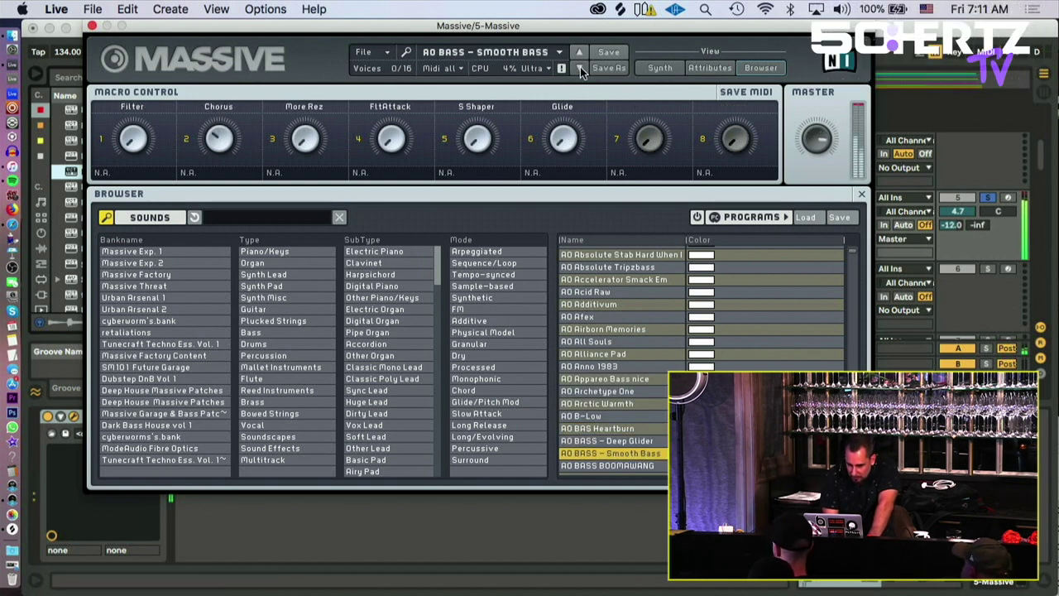
click(580, 69)
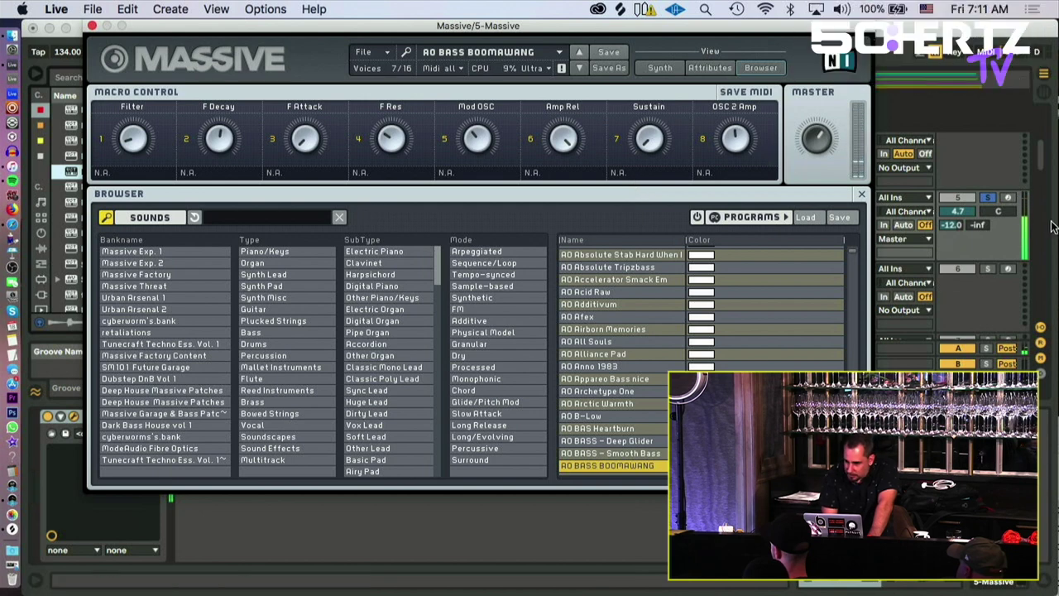
Step: Lower bass track 5 to -7.1 dB, unsolo it and close the Massive window
drag(476, 24, 483, 81)
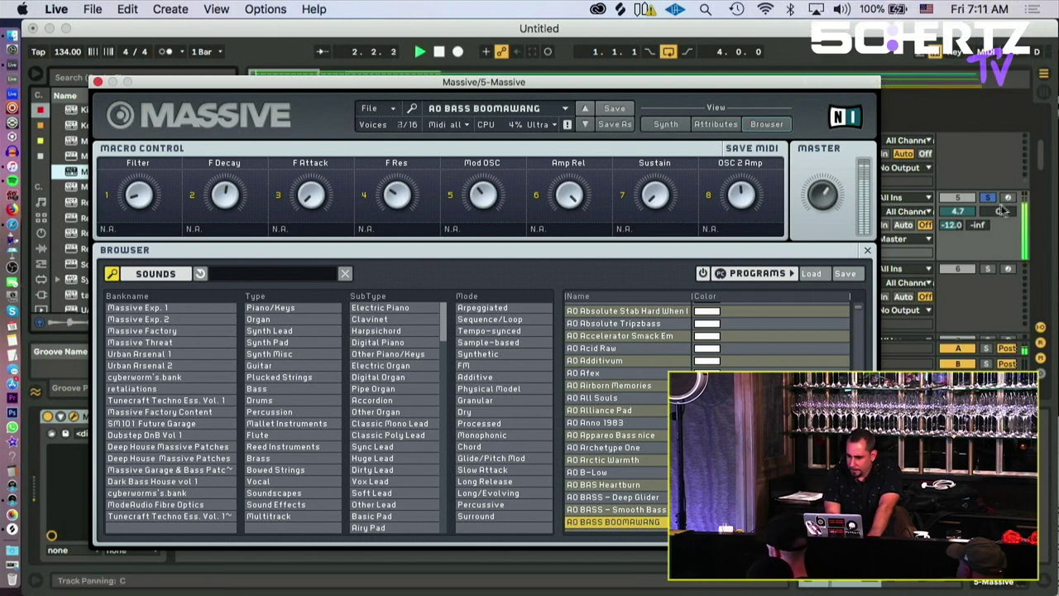
drag(957, 211, 957, 255)
drag(957, 211, 957, 201)
click(723, 175)
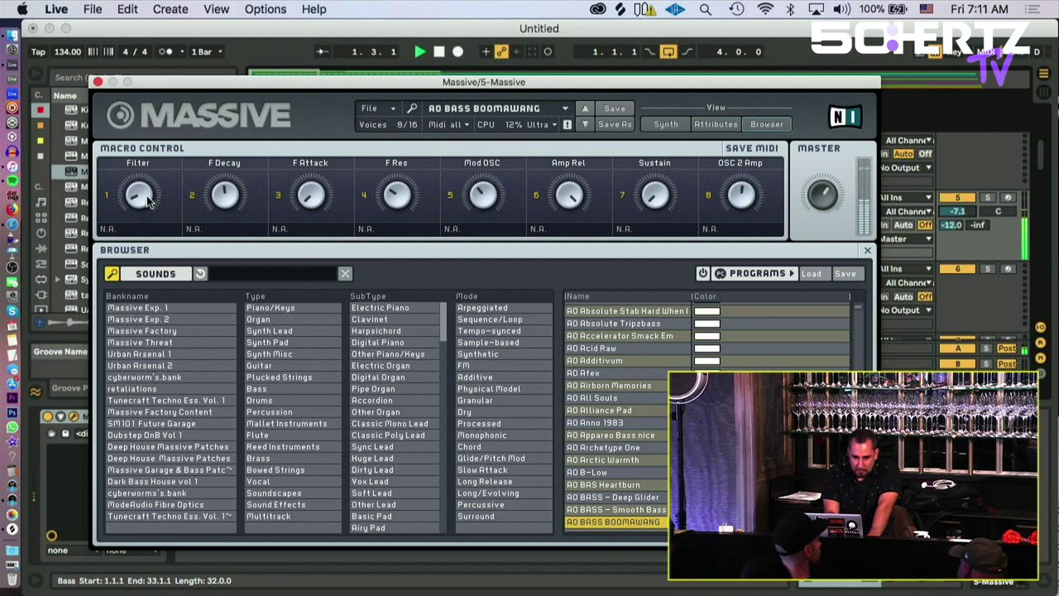
click(98, 82)
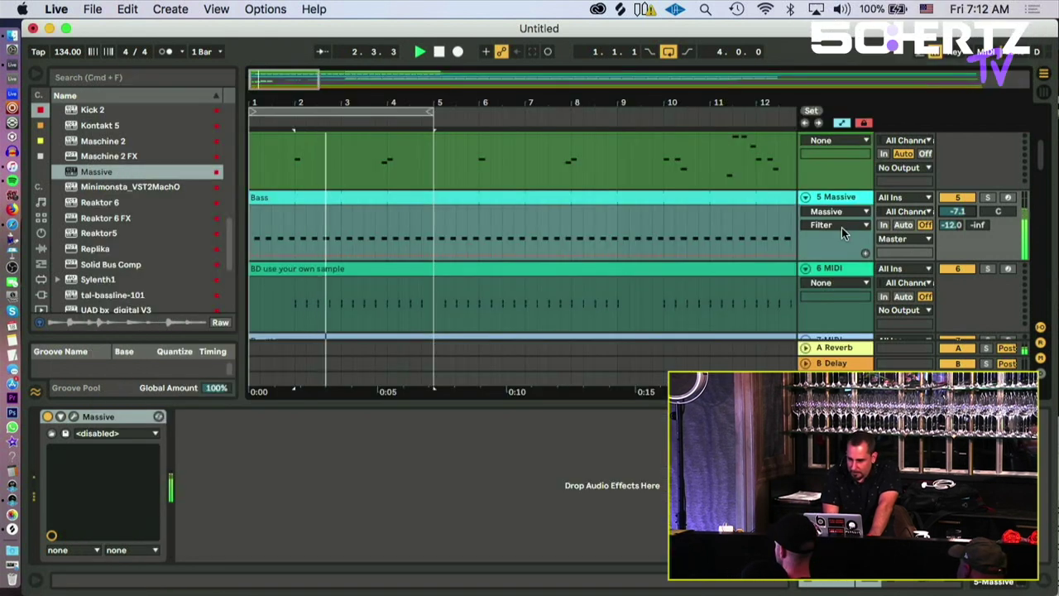
Step: Mute and unmute track 14 during playback to compare the mix with and without it
scroll(843, 228, down, 8)
scroll(843, 227, down, 6)
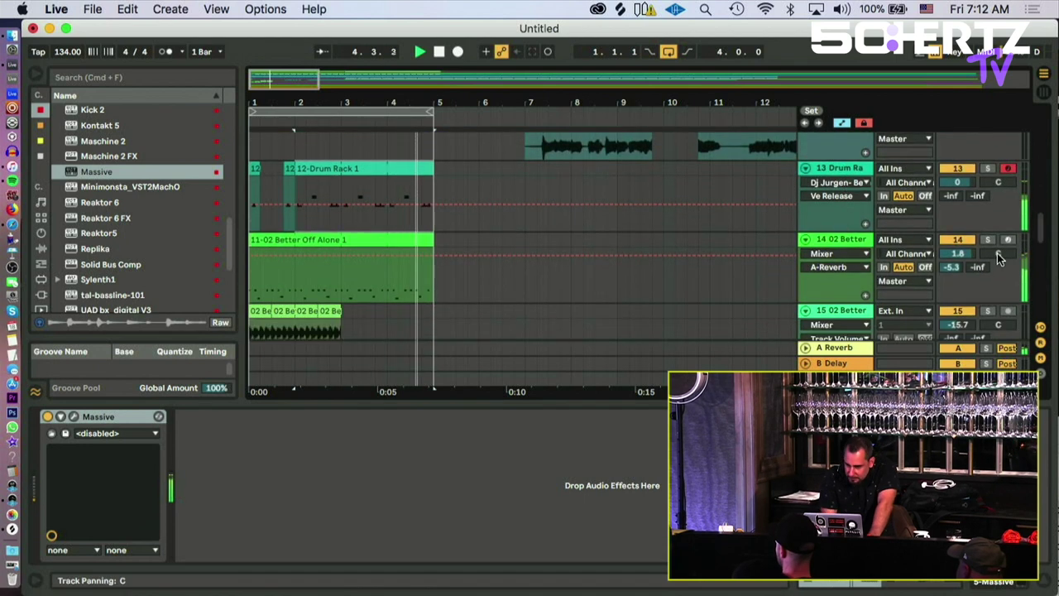
click(957, 240)
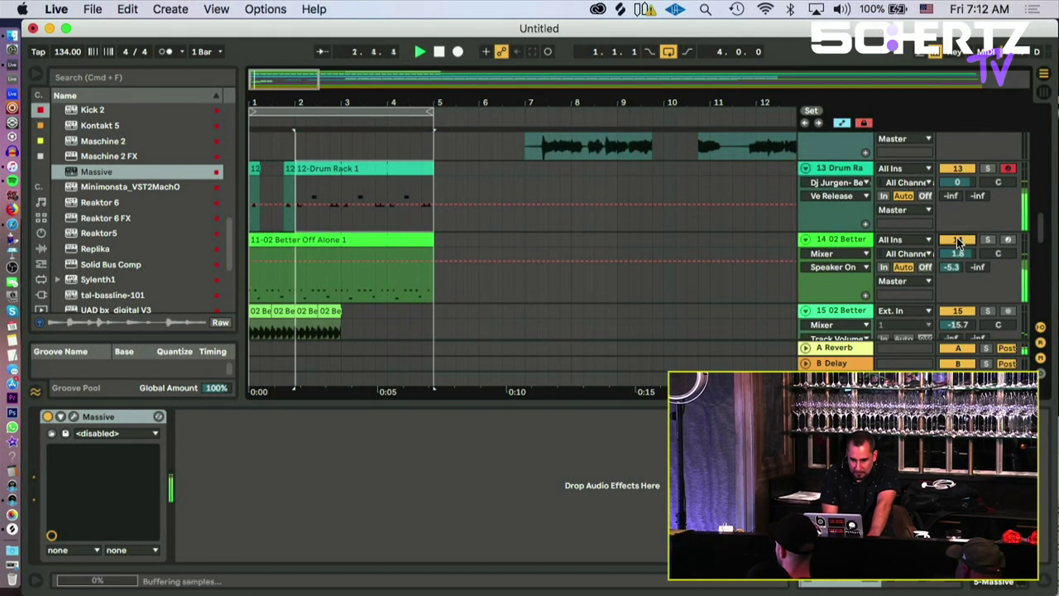
click(957, 239)
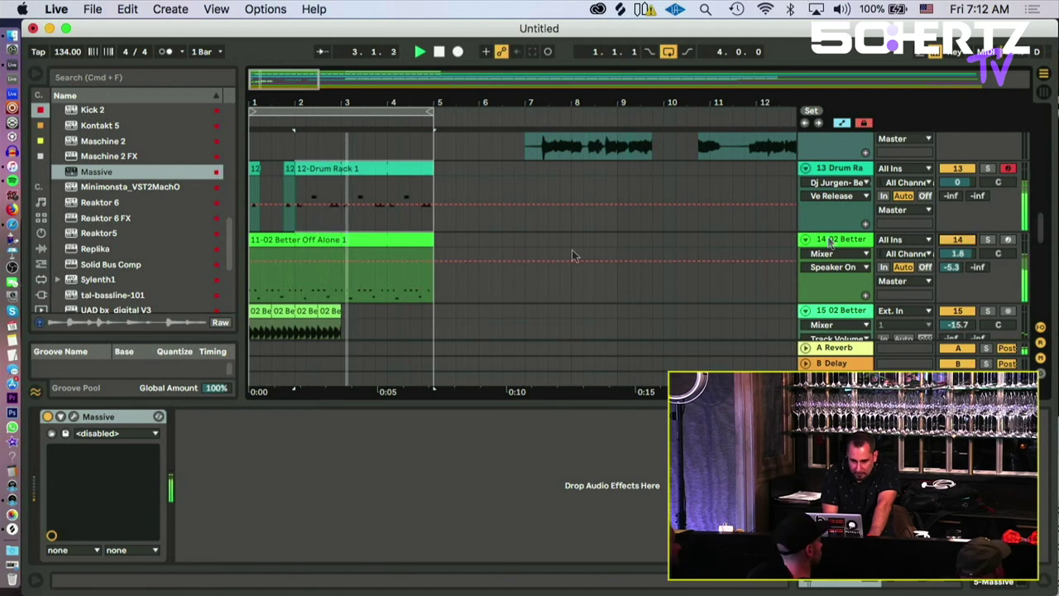
Step: Open the track 14 Better Off Alone clip's notes and raise the track's volume to 3.4 dB
click(286, 268)
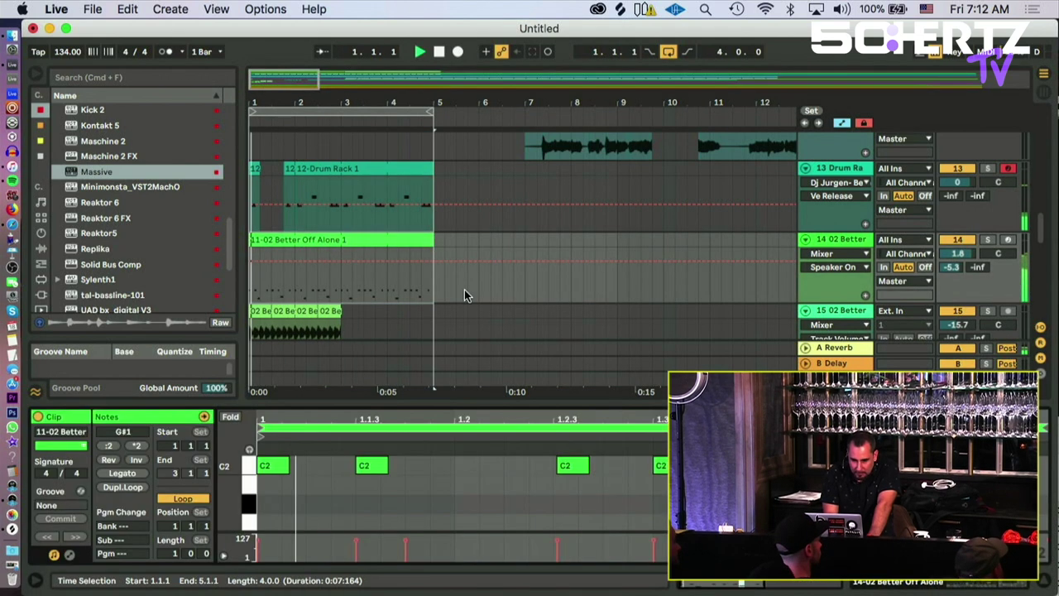
click(570, 468)
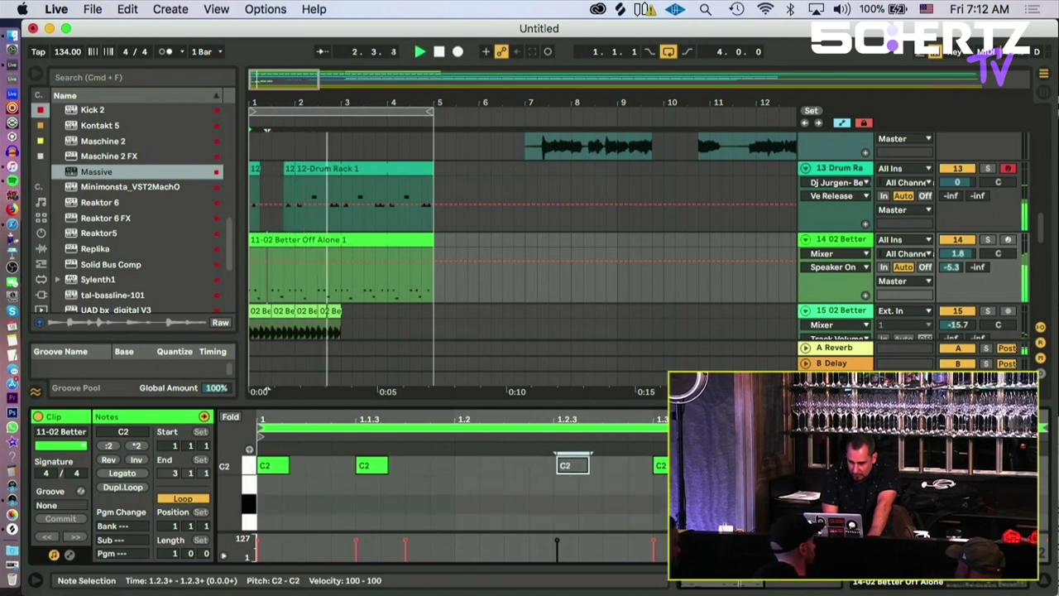
drag(957, 253, 957, 233)
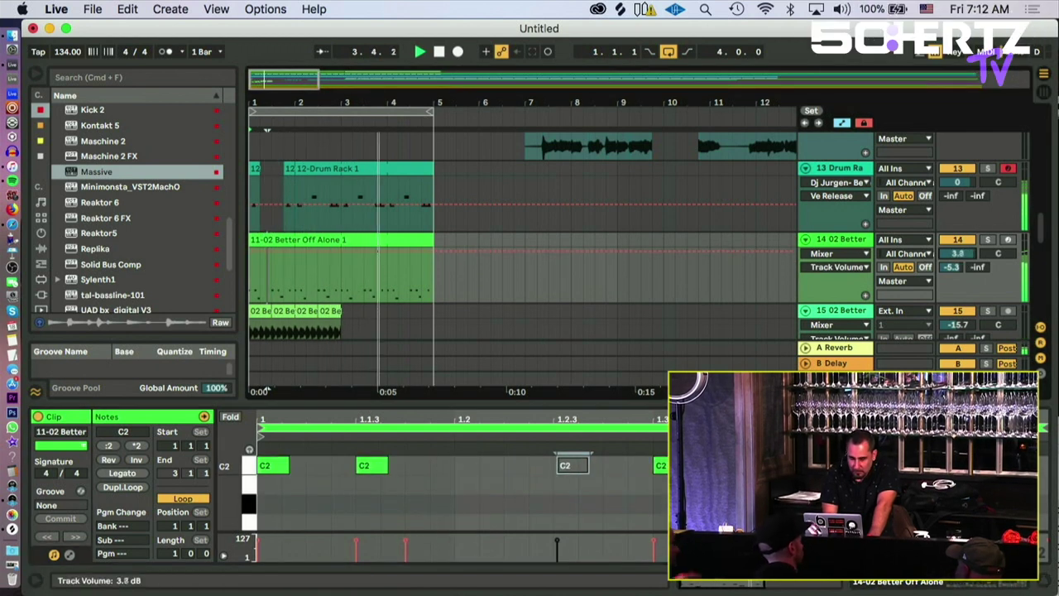
Step: Solo track 14 briefly to hear the chopped vocals alone, and unsolo it
scroll(782, 218, down, 5)
scroll(782, 218, up, 8)
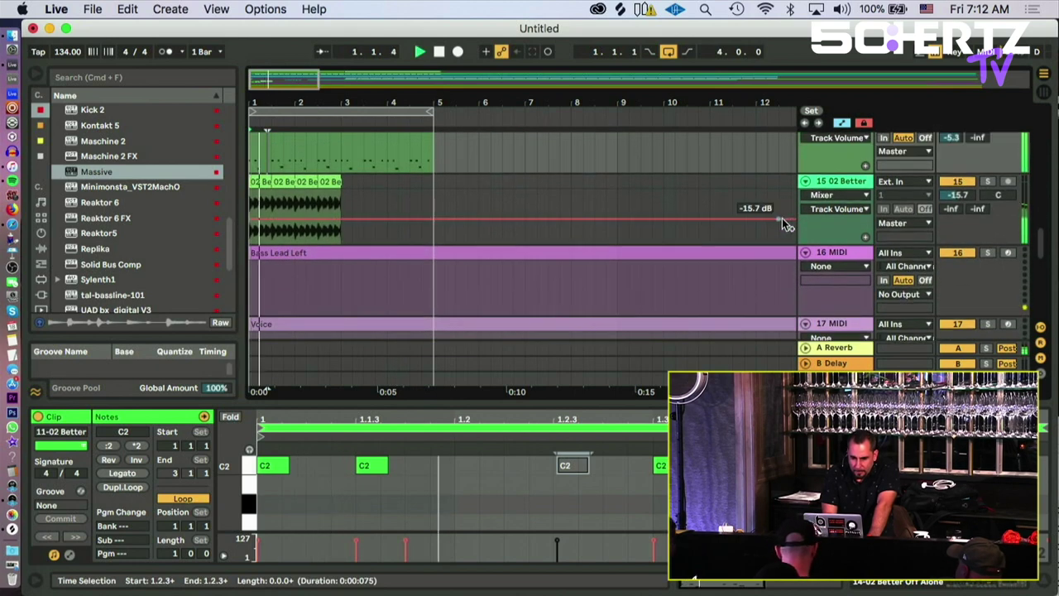
scroll(781, 219, up, 6)
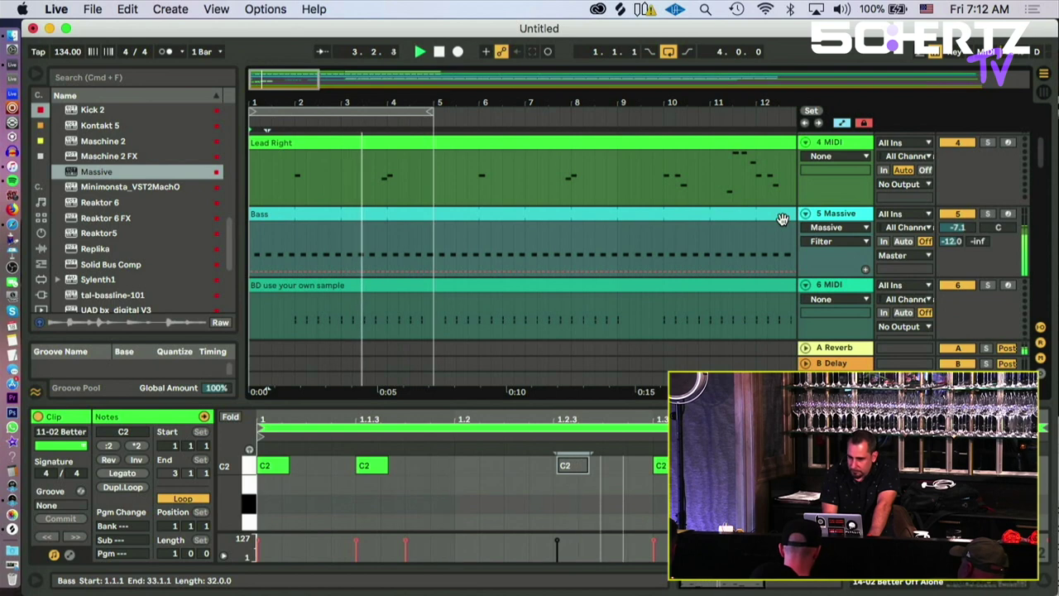
scroll(782, 219, down, 6)
scroll(781, 219, down, 4)
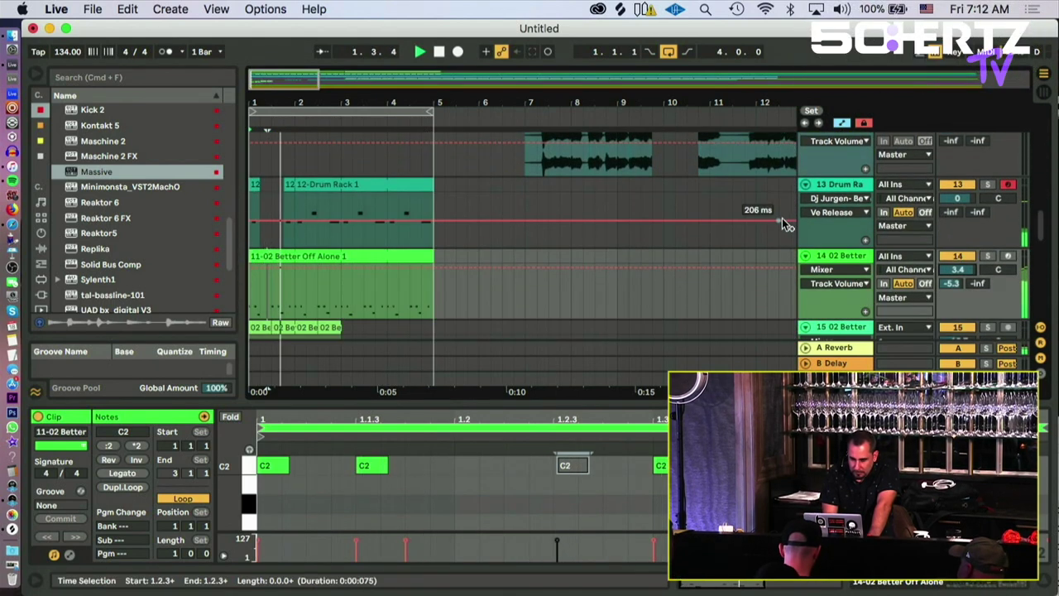
scroll(782, 217, down, 2)
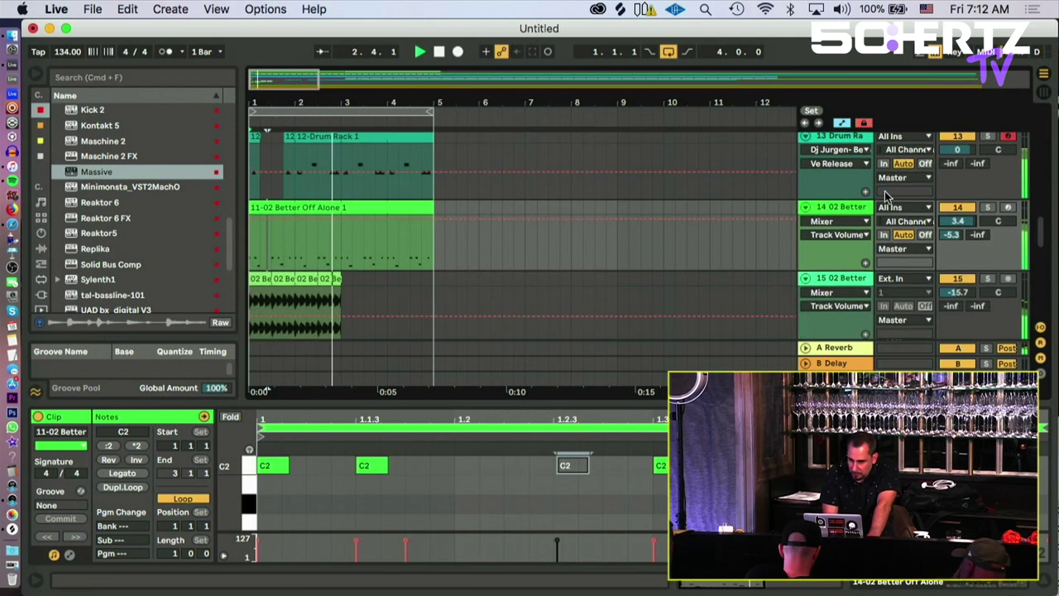
click(987, 207)
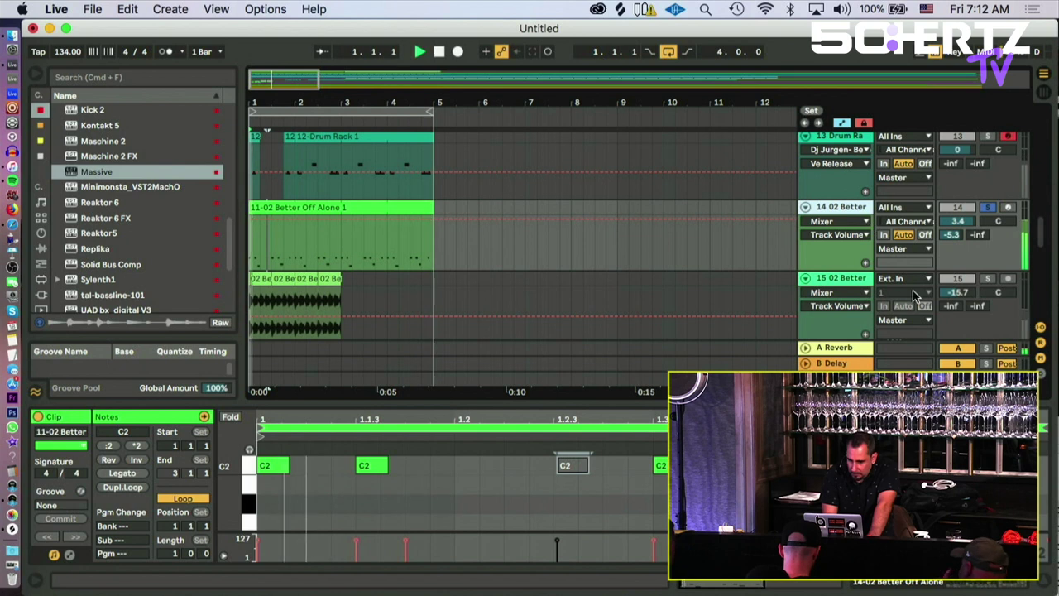
Step: Show track 14's devices, set its Auto Filter frequency to 1.16 kHz and play the arrangement loop
click(842, 208)
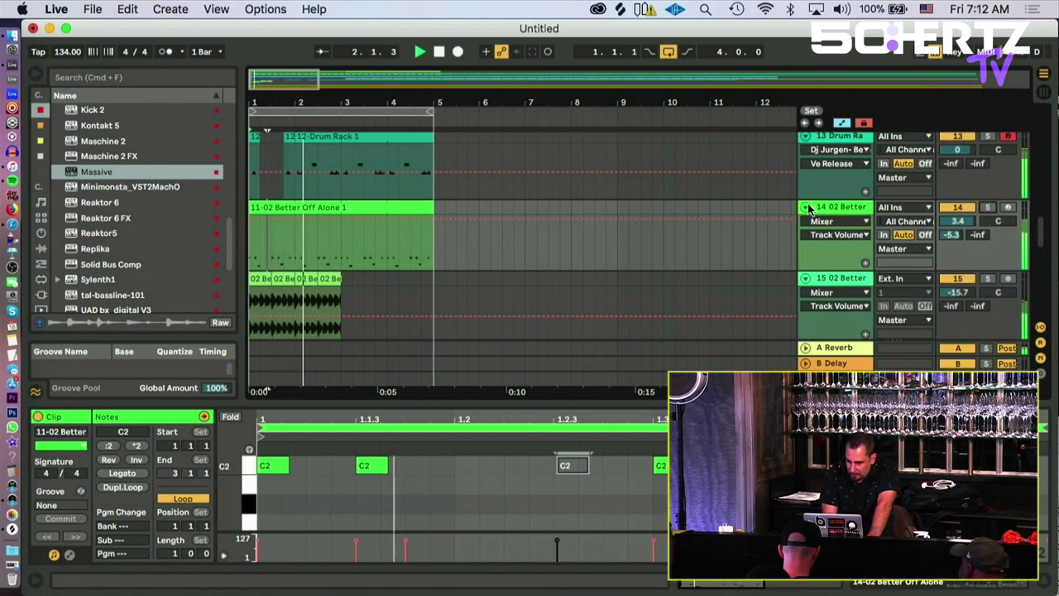
mouse_move(507, 477)
mouse_down()
mouse_move(531, 465)
mouse_move(519, 473)
mouse_up()
drag(457, 94, 356, 102)
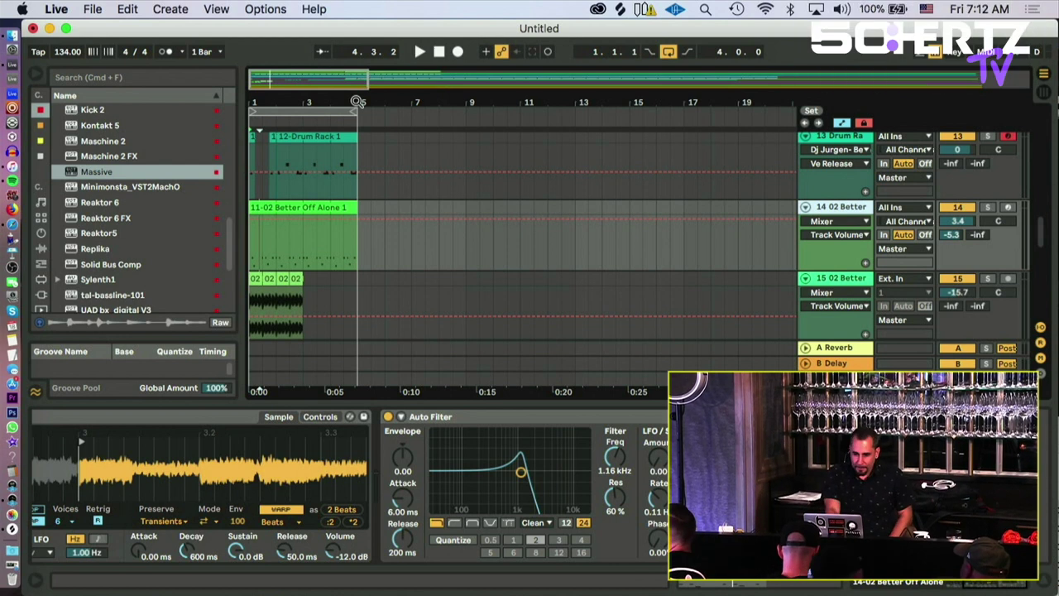
key(space)
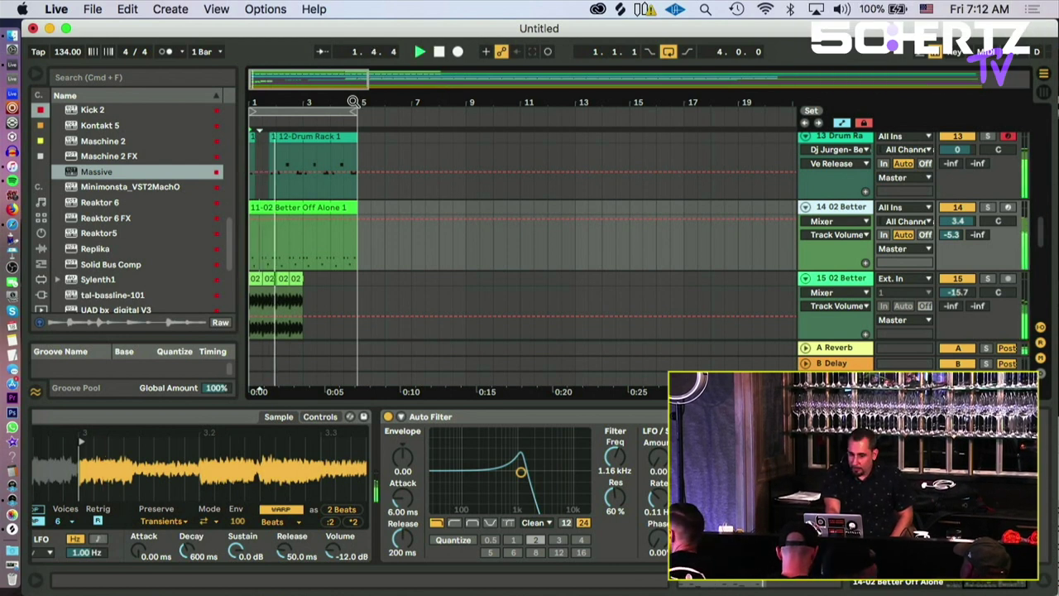
Step: Play the four-bar loop and raise track 15's volume to -8.7 dB
drag(255, 100, 256, 132)
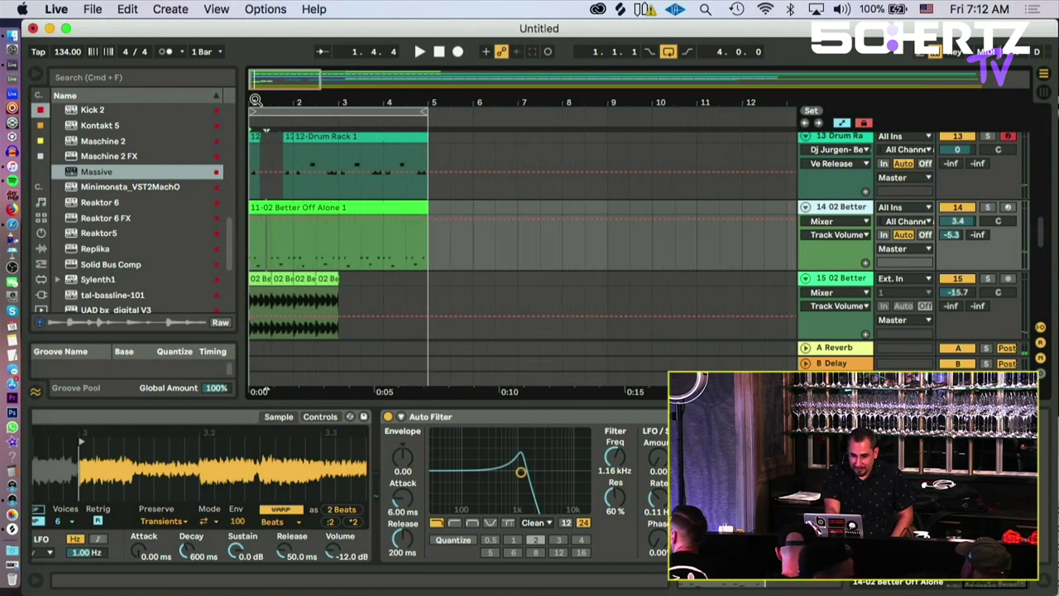
key(space)
click(345, 208)
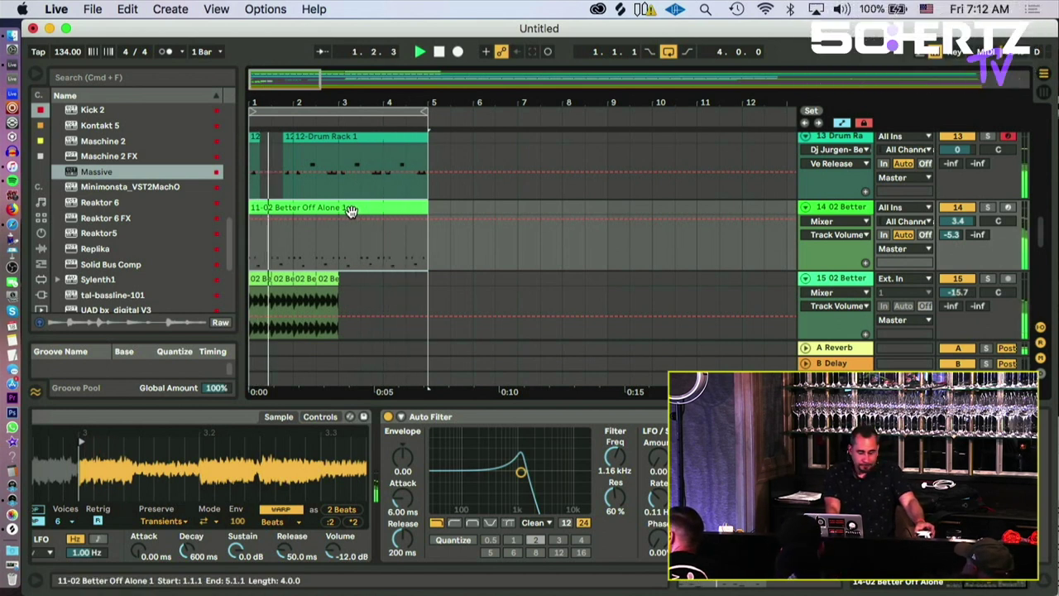
key(z)
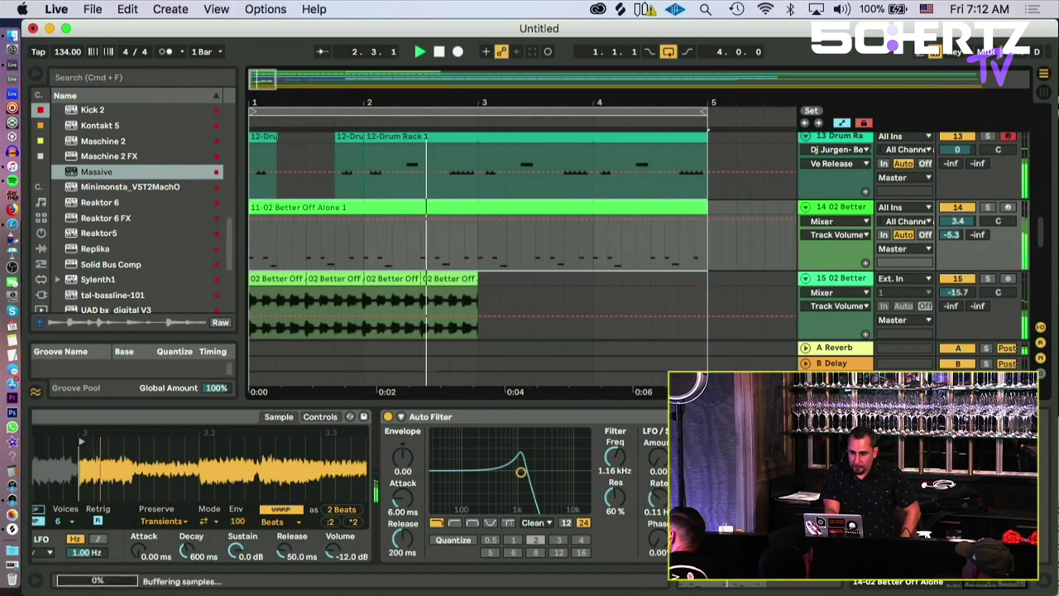
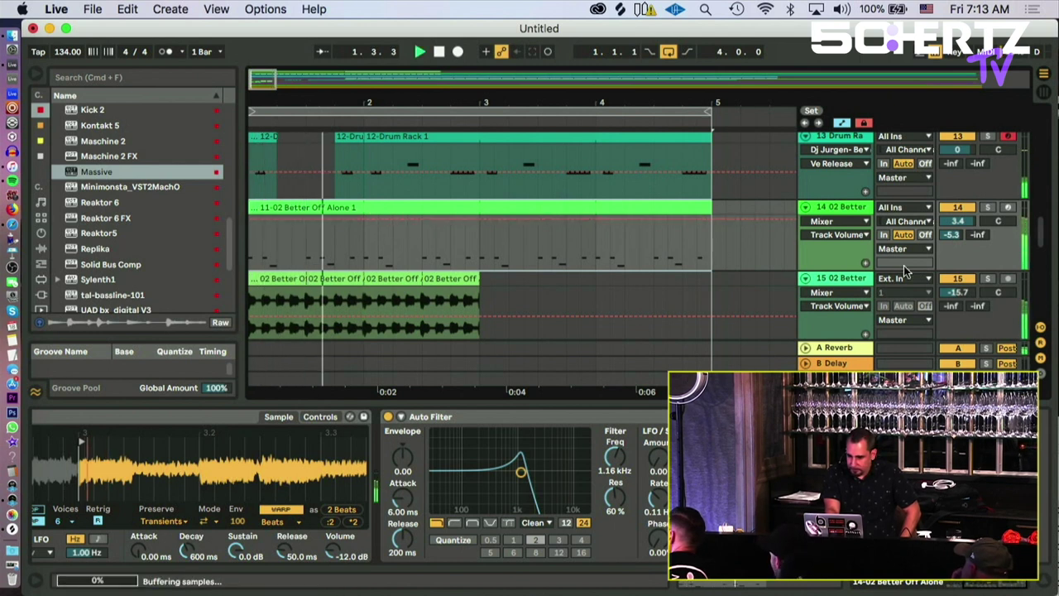
mouse_move(964, 292)
mouse_down()
mouse_move(964, 274)
mouse_move(968, 293)
mouse_up()
Step: Look through the arrangement's tracks from the Massive bass down to the tracks below the vocal chops
scroll(910, 277, down, 10)
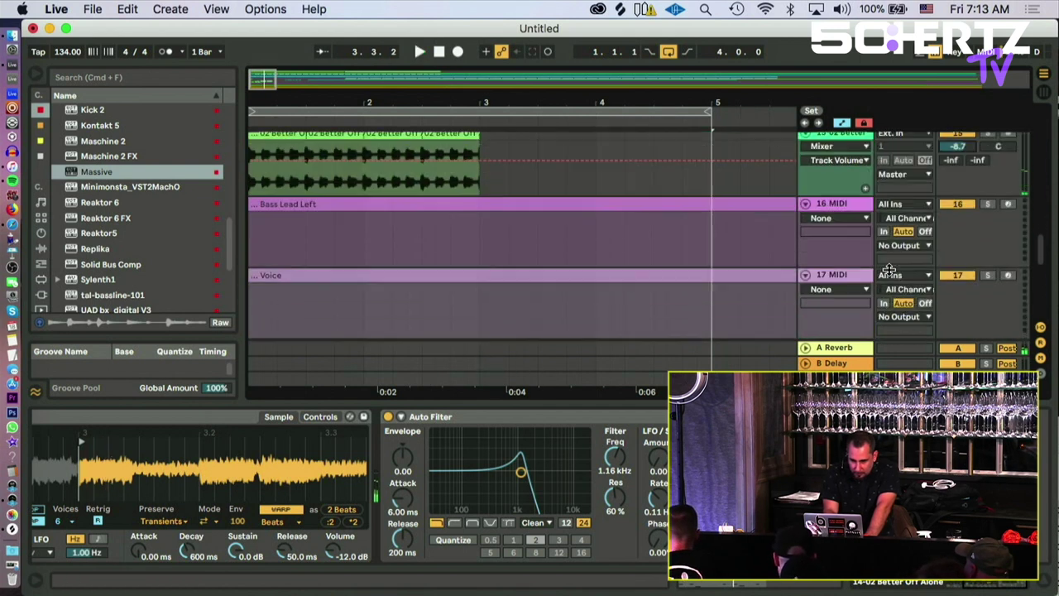
scroll(888, 271, down, 2)
scroll(887, 270, up, 15)
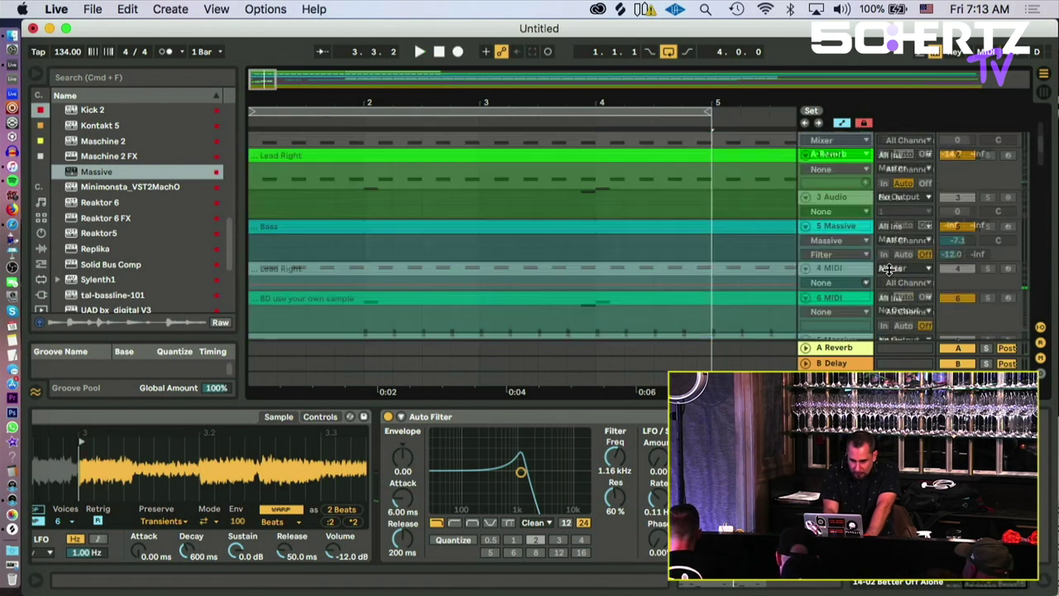
scroll(887, 270, down, 6)
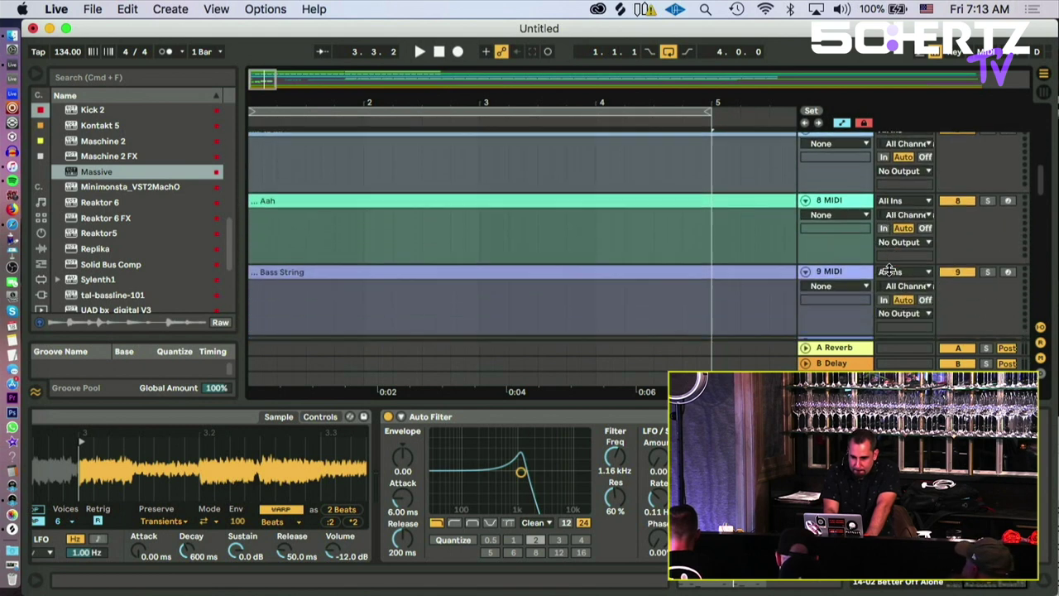
scroll(888, 271, down, 1)
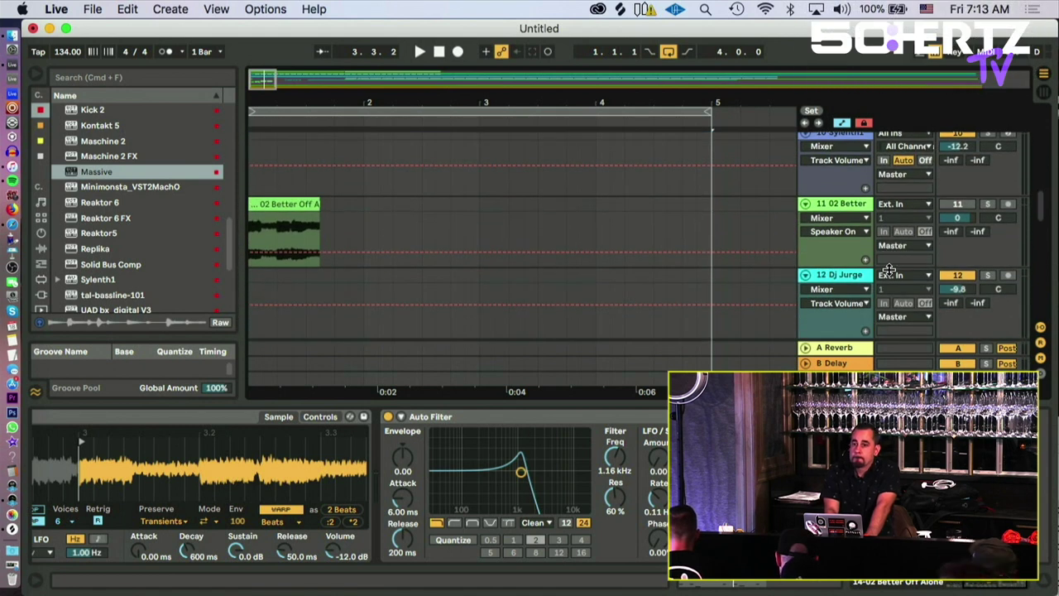
scroll(888, 270, down, 3)
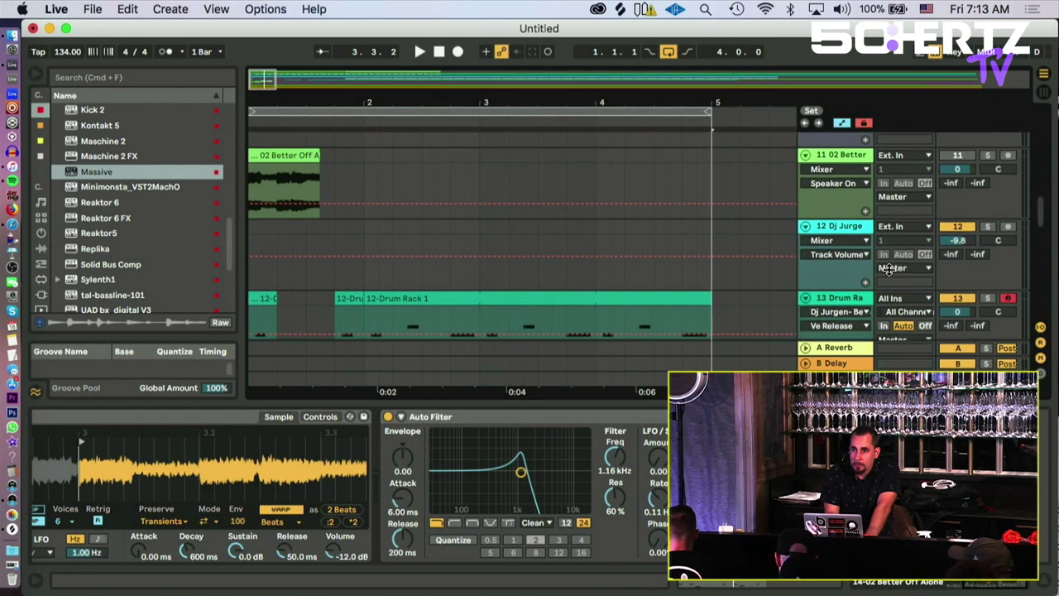
scroll(887, 271, down, 10)
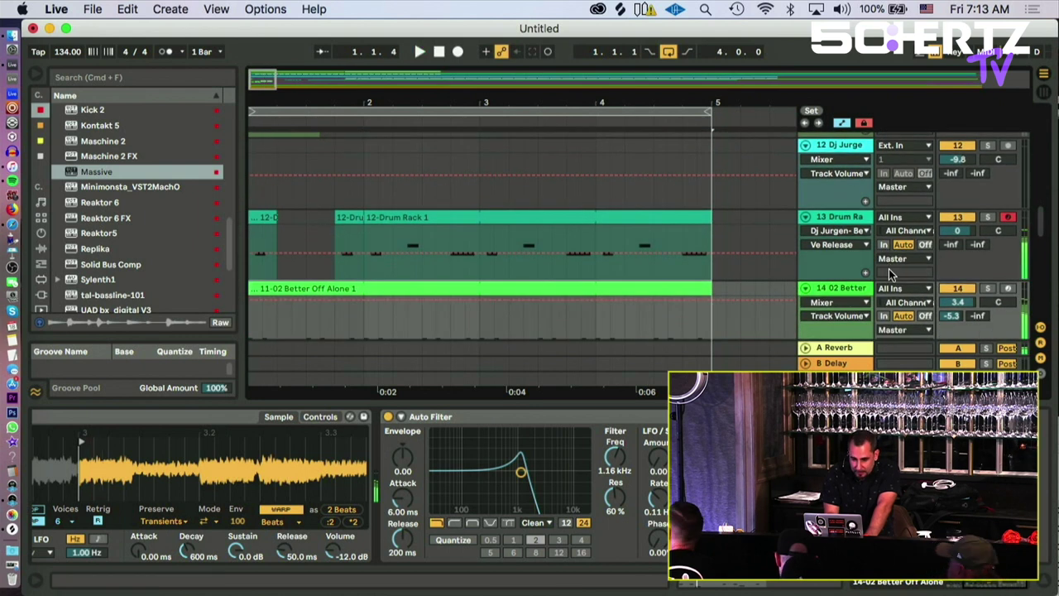
scroll(889, 273, down, 2)
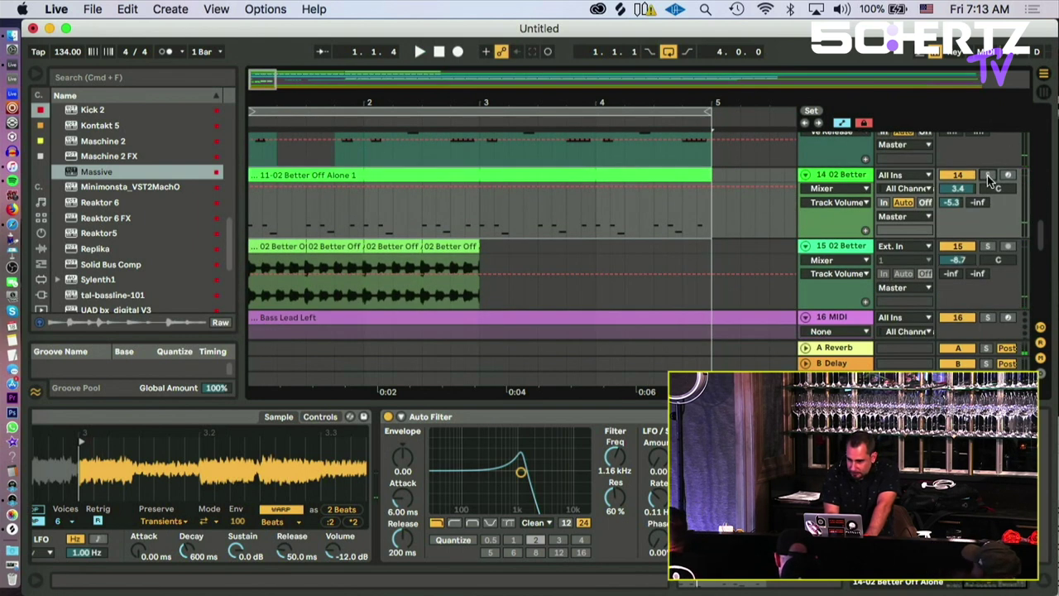
Step: Disarm the track 13 Drum Rack for recording
click(988, 176)
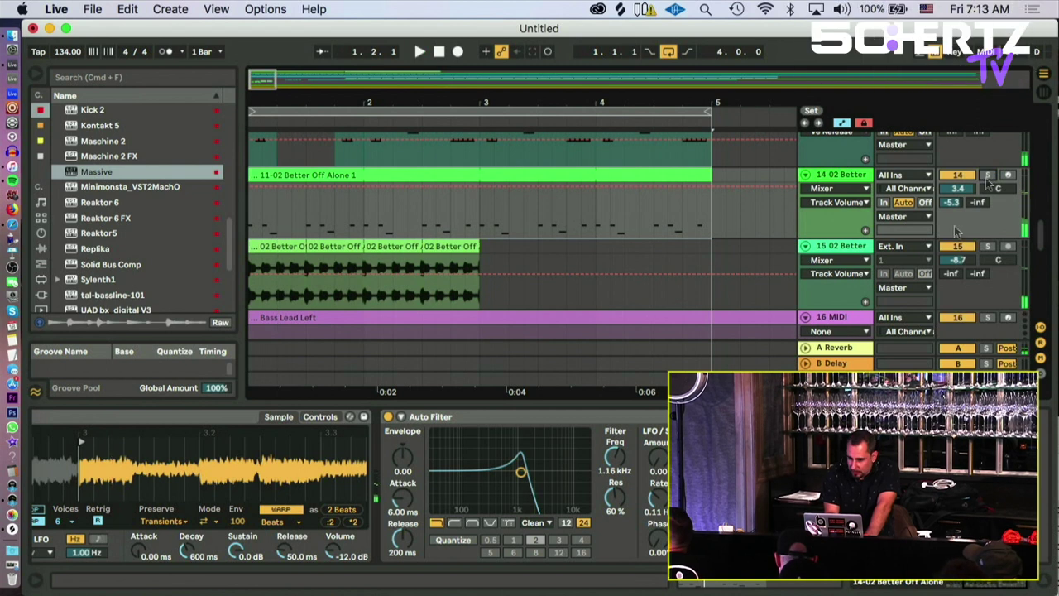
scroll(945, 245, up, 3)
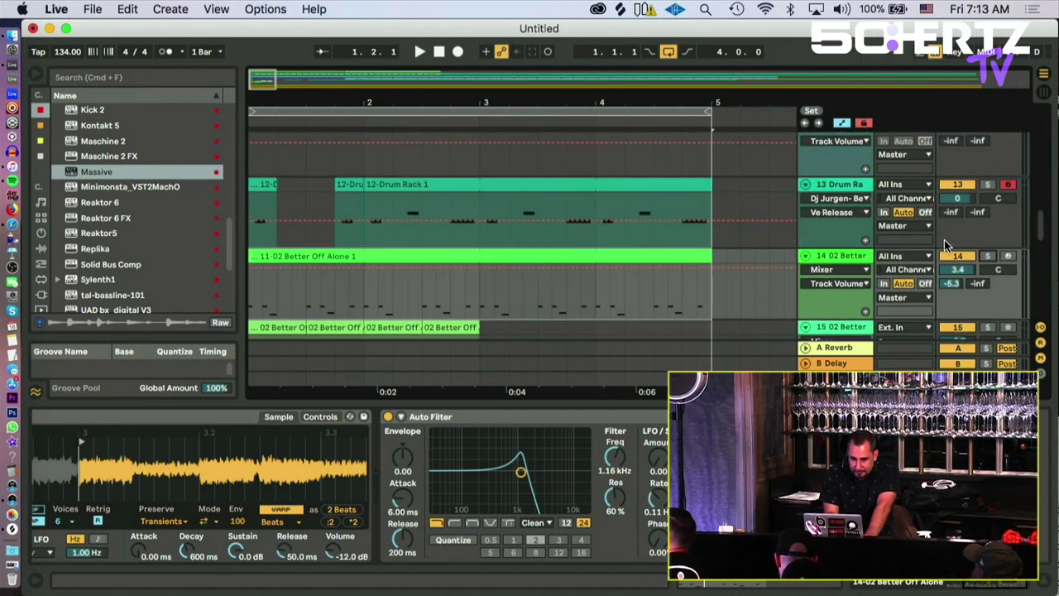
click(1008, 183)
mouse_move(260, 182)
mouse_down()
mouse_move(284, 199)
mouse_move(274, 187)
mouse_up()
key(space)
click(272, 185)
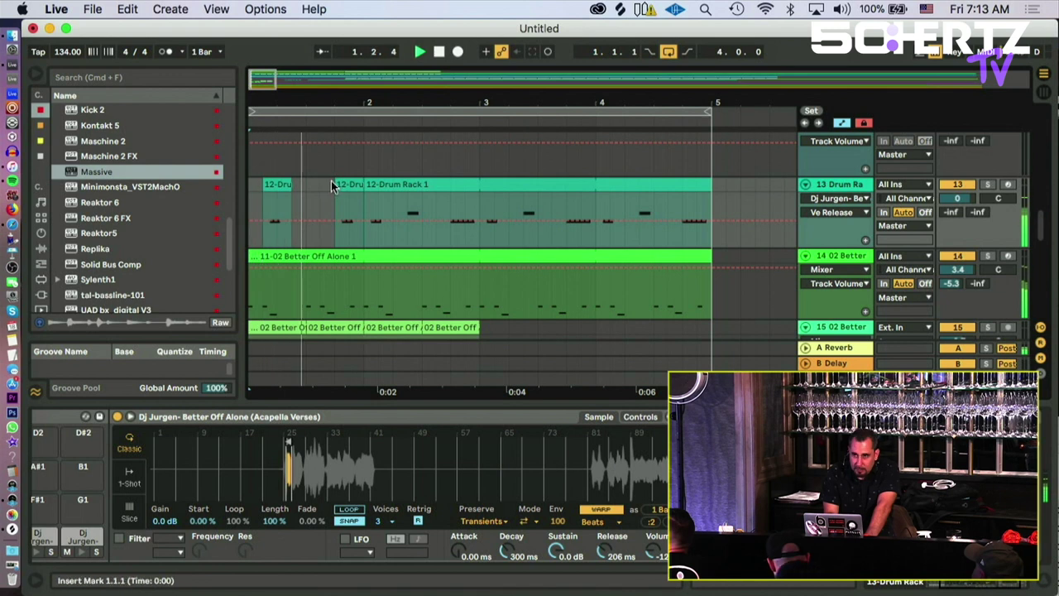
key(super+z)
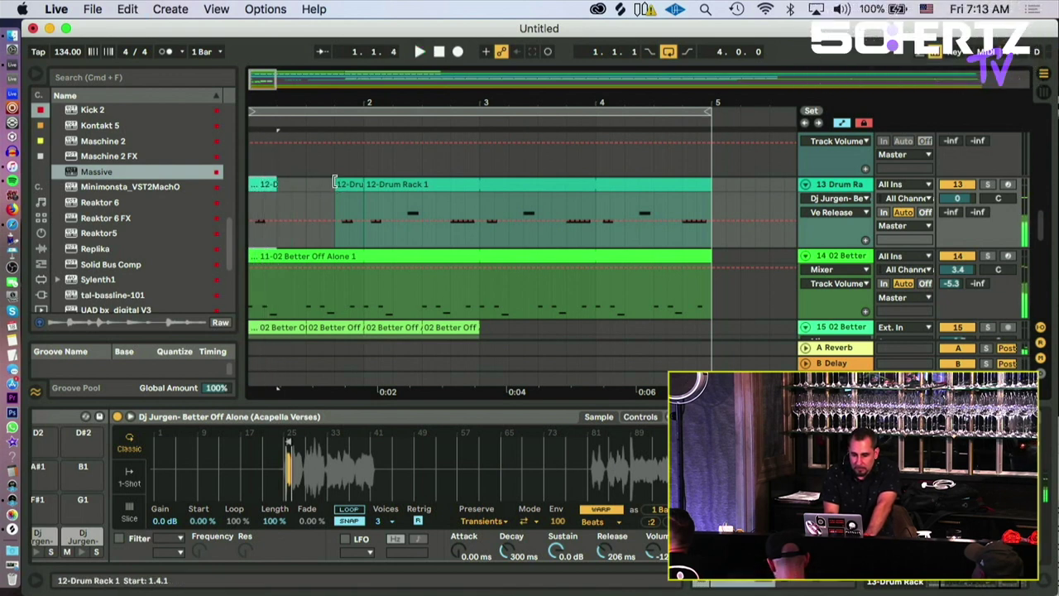
Step: On track 13, shift the first short Drum Rack clip to start at 1.1.3 and move the second short clip past the loop's end
drag(267, 183, 274, 185)
click(254, 186)
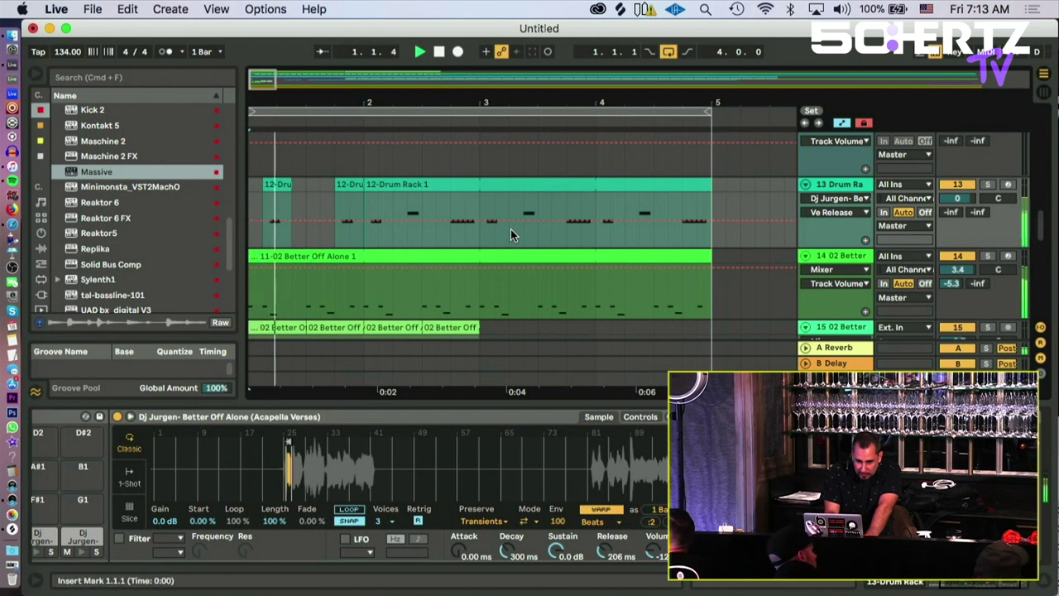
click(350, 185)
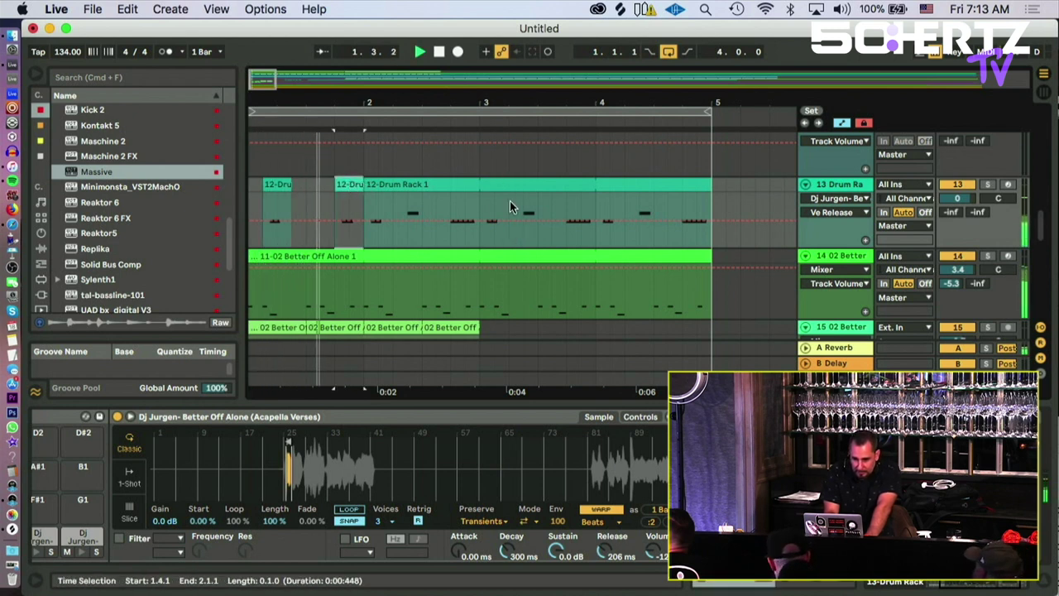
drag(343, 182, 769, 184)
click(385, 184)
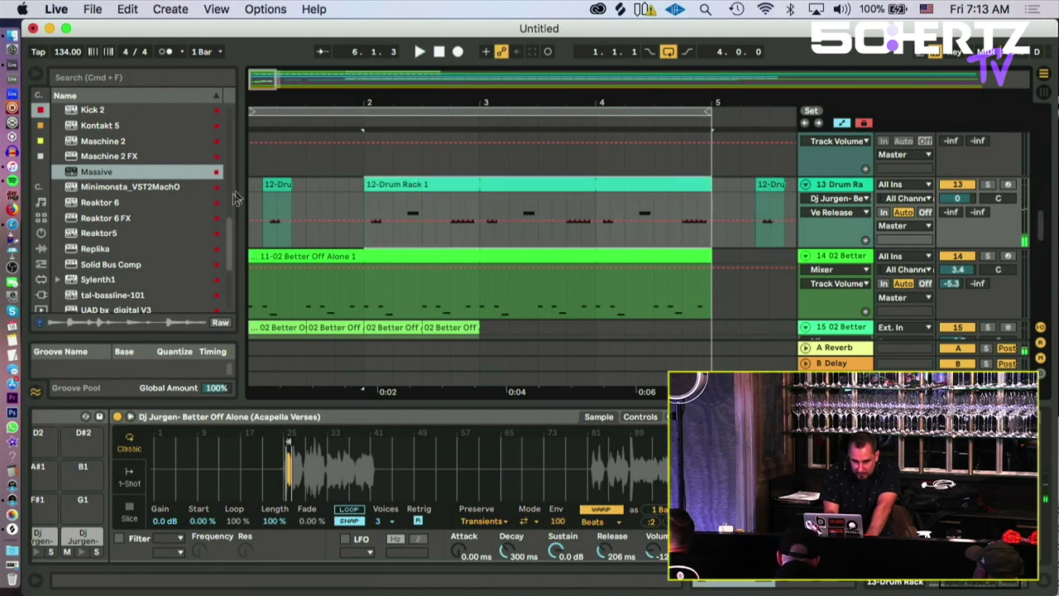
click(287, 183)
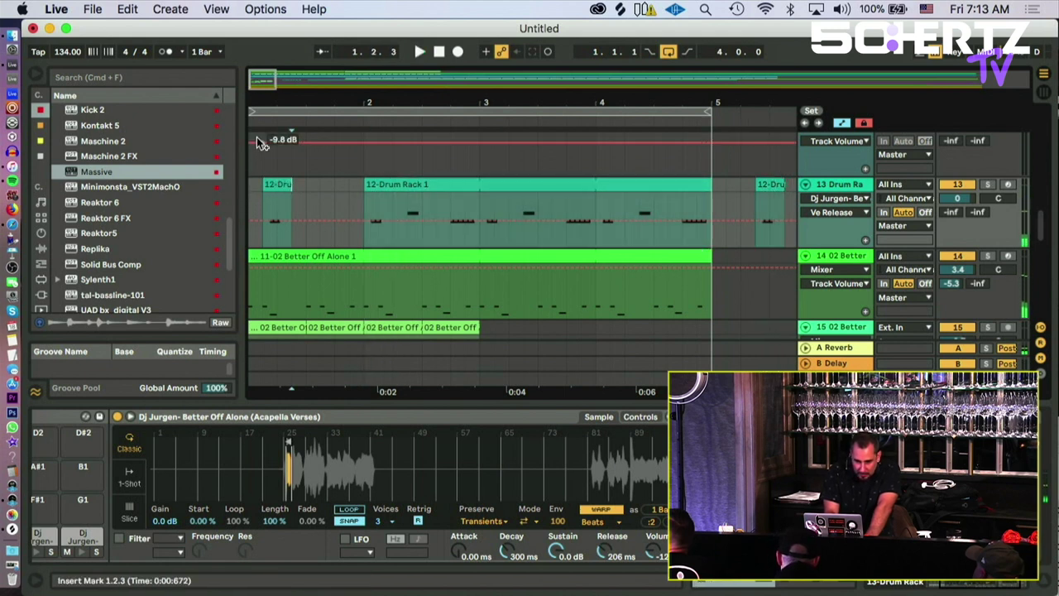
Step: Play the arrangement loop from bar 1 and mute track 14
drag(252, 100, 277, 102)
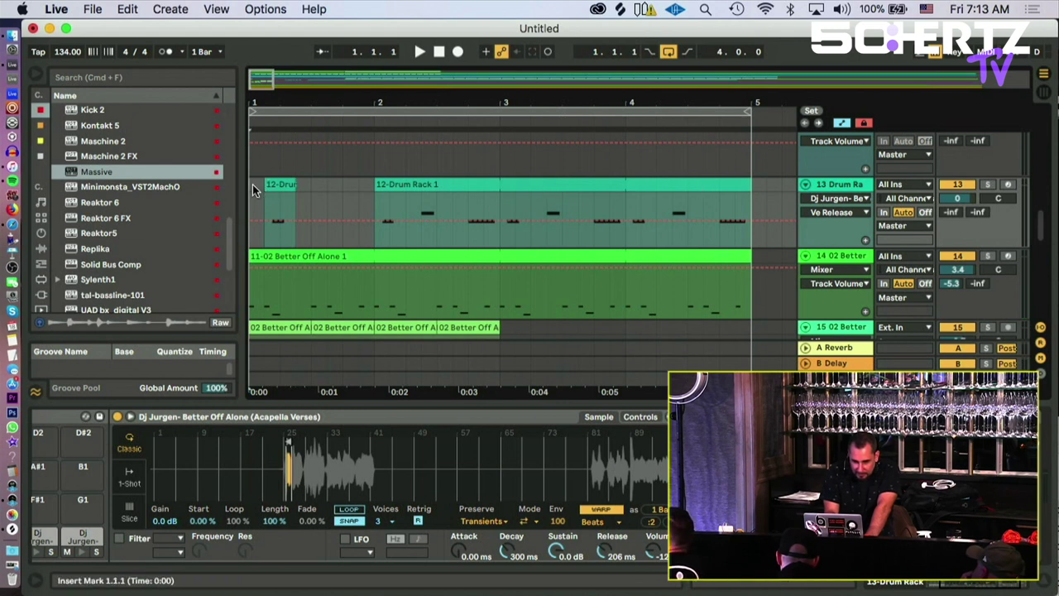
key(space)
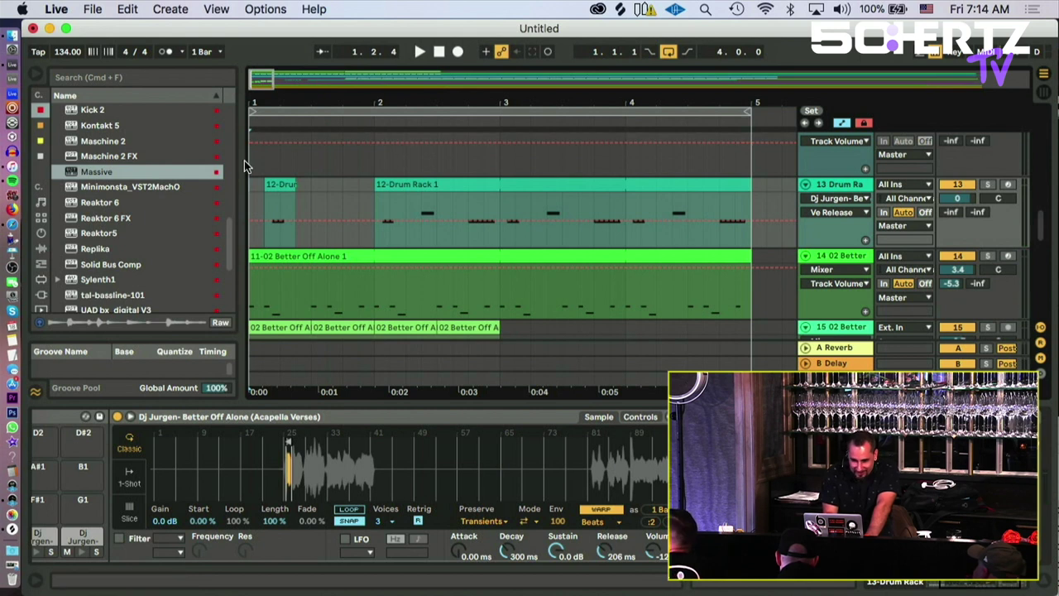
drag(592, 98, 577, 72)
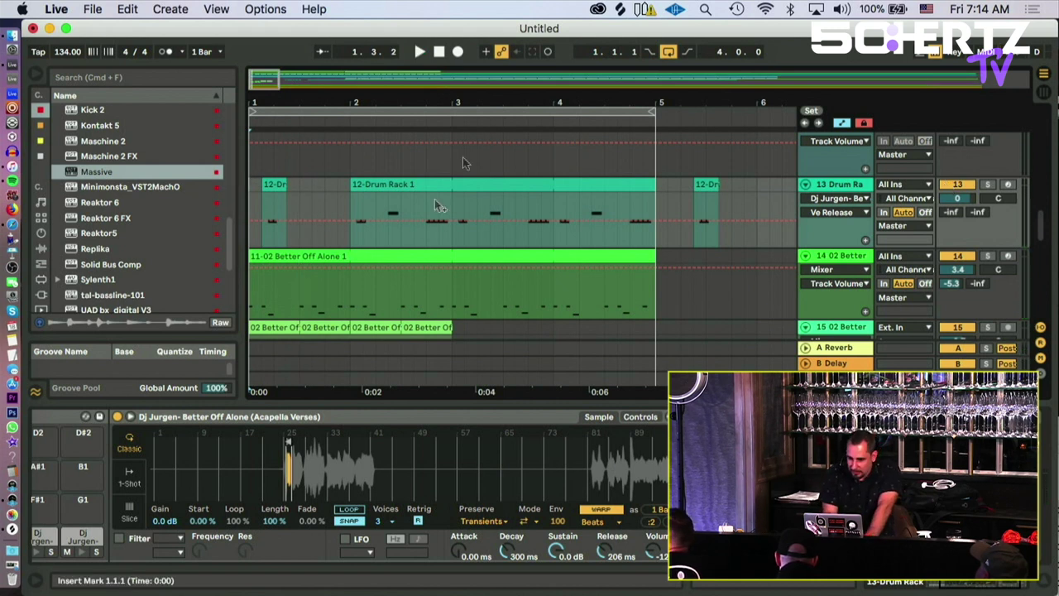
drag(383, 96, 375, 96)
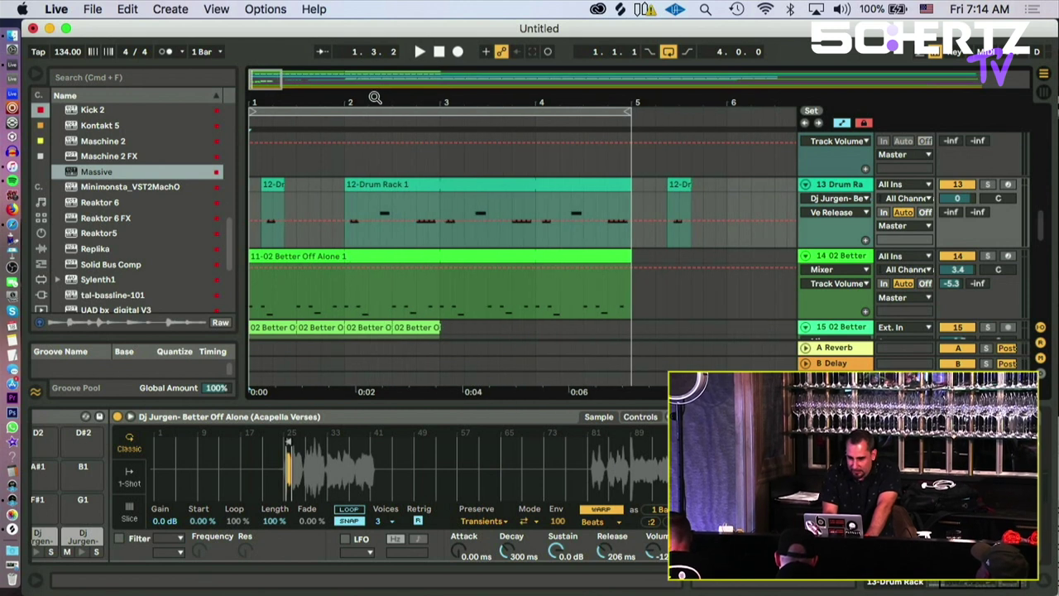
key(space)
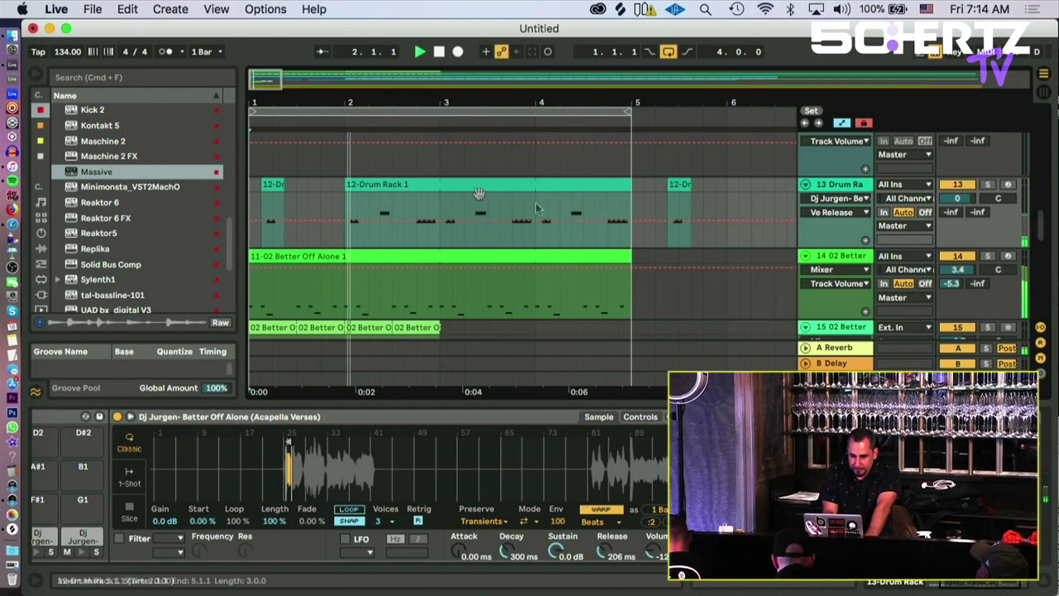
click(959, 255)
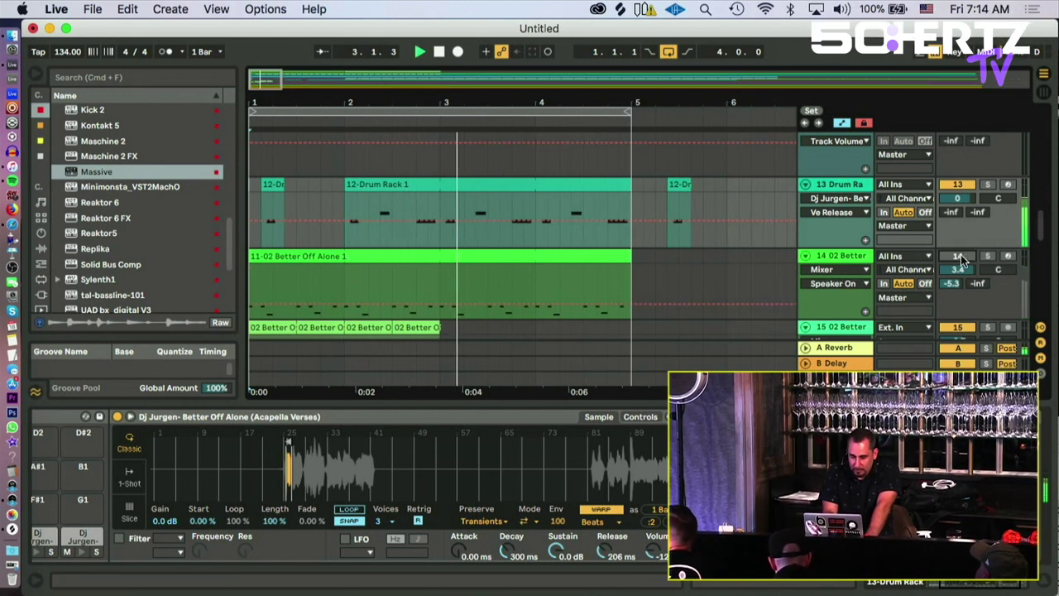
Step: Open the Bass clip's notes on the Massive track and move the second E1 note a sixteenth earlier to 2.2.2
scroll(896, 205, down, 8)
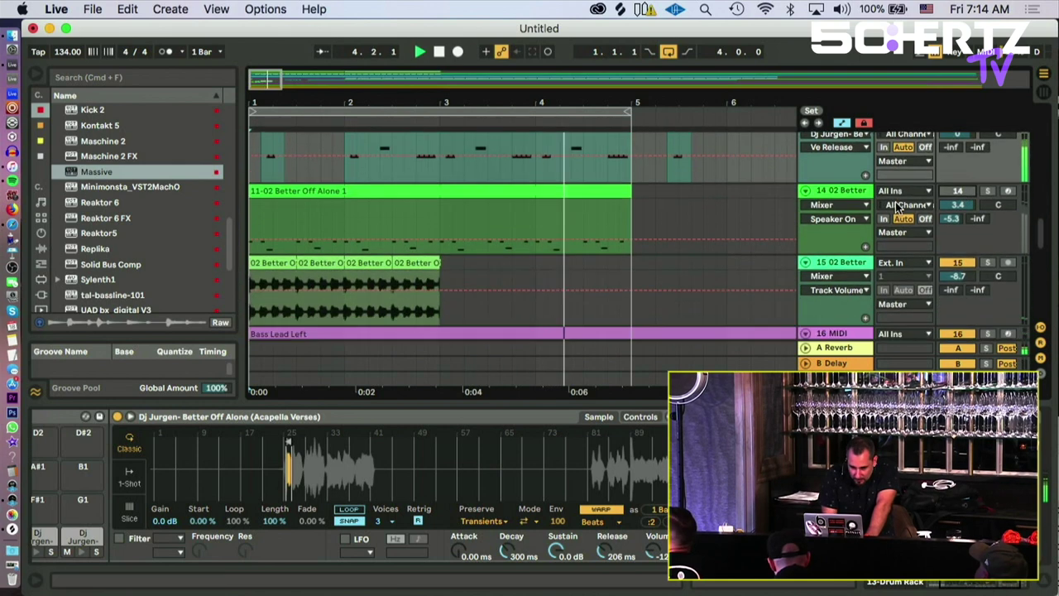
scroll(896, 205, up, 8)
key(space)
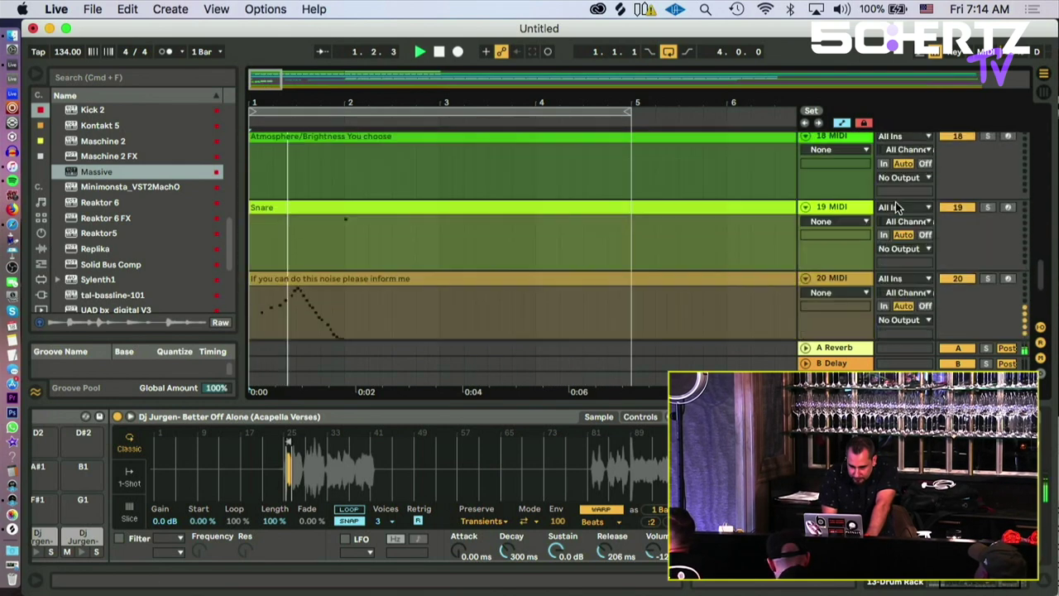
scroll(895, 205, up, 6)
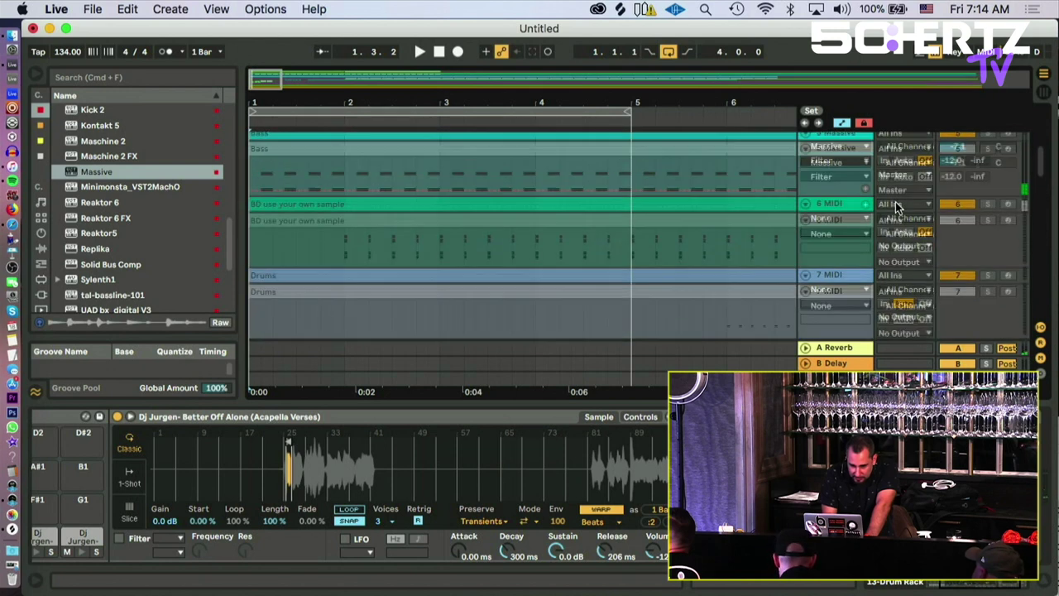
click(423, 234)
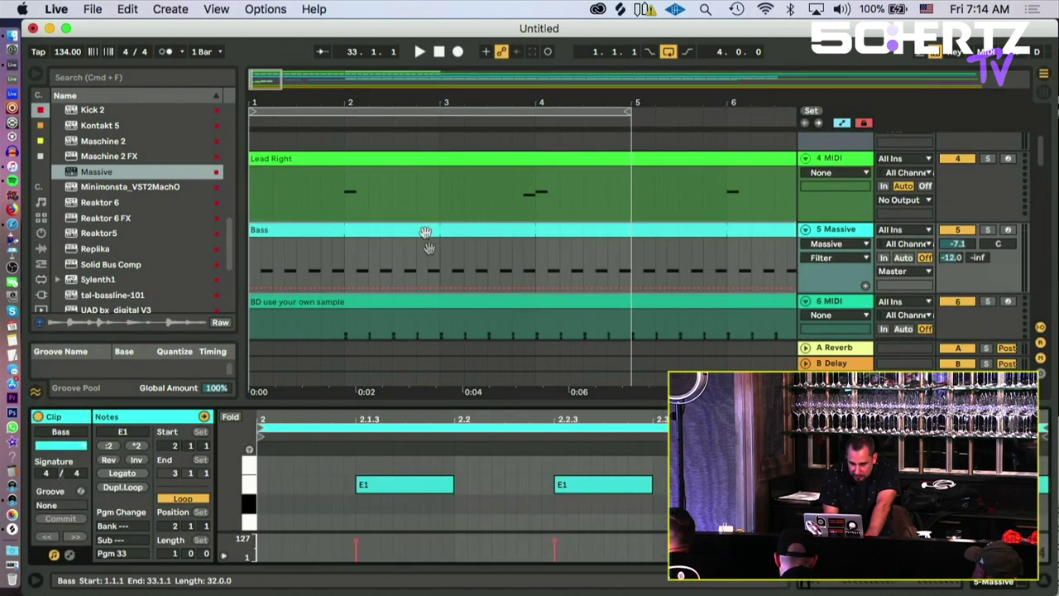
mouse_move(422, 487)
mouse_down()
mouse_move(357, 488)
mouse_move(428, 502)
mouse_up()
key(space)
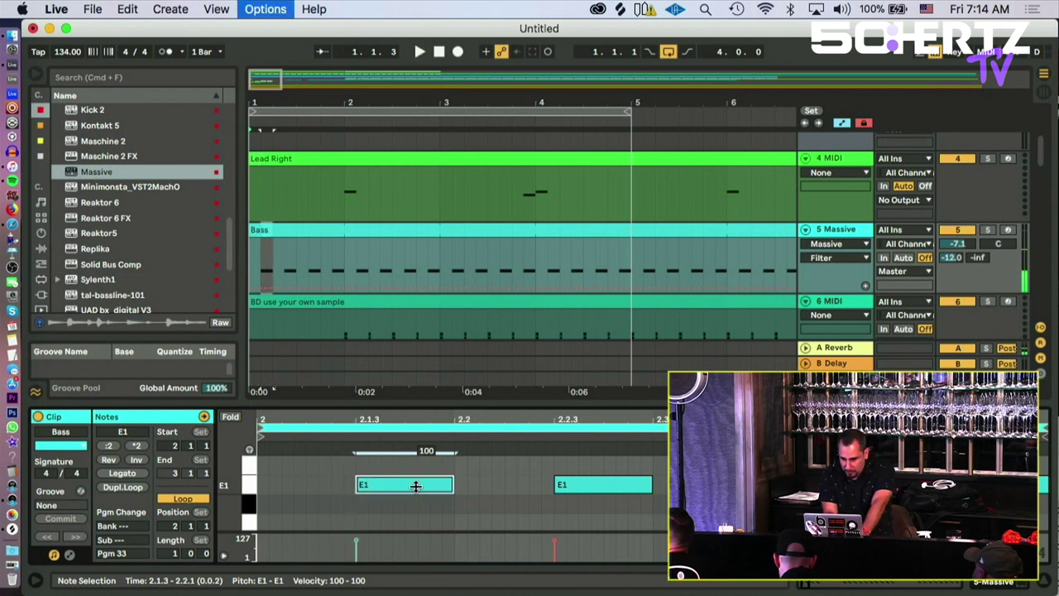
drag(587, 488, 538, 495)
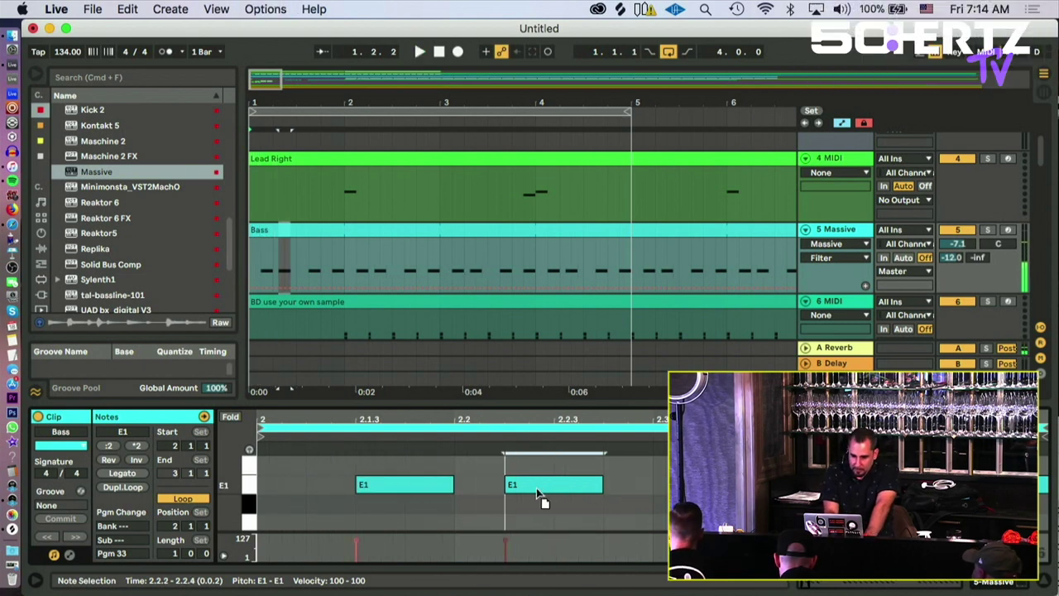
Step: Play the loop and delete the Bass clip's third note at 2.3.3
key(space)
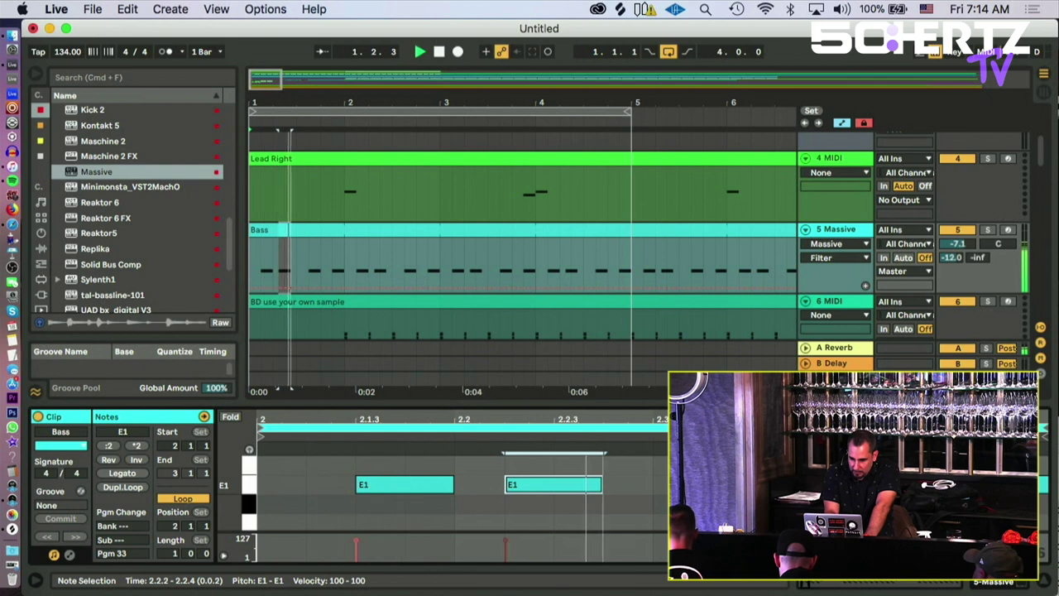
double_click(801, 485)
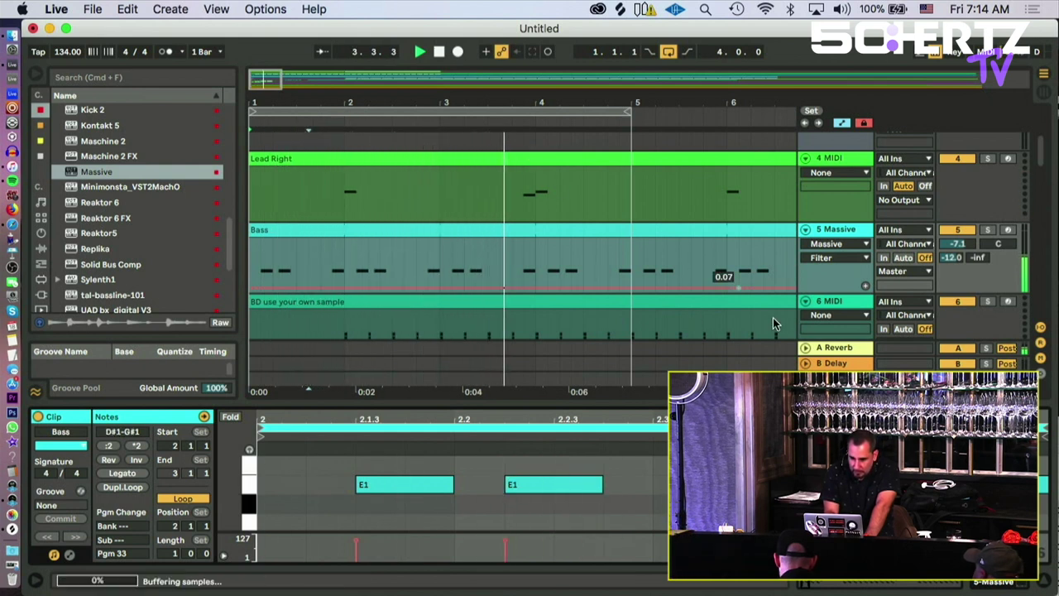
scroll(615, 188, down, 2)
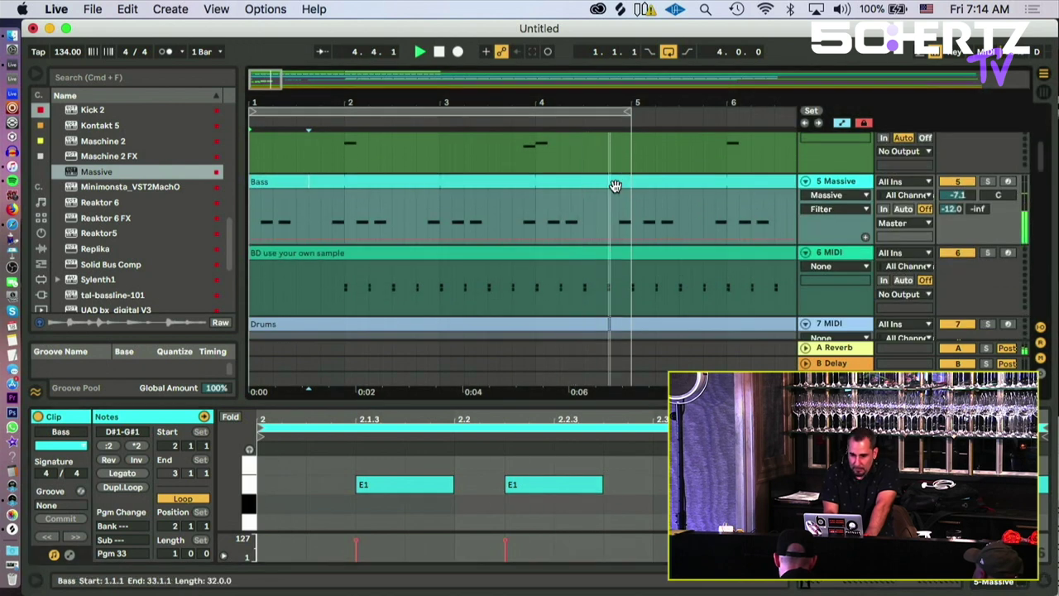
scroll(614, 187, down, 3)
scroll(614, 187, down, 15)
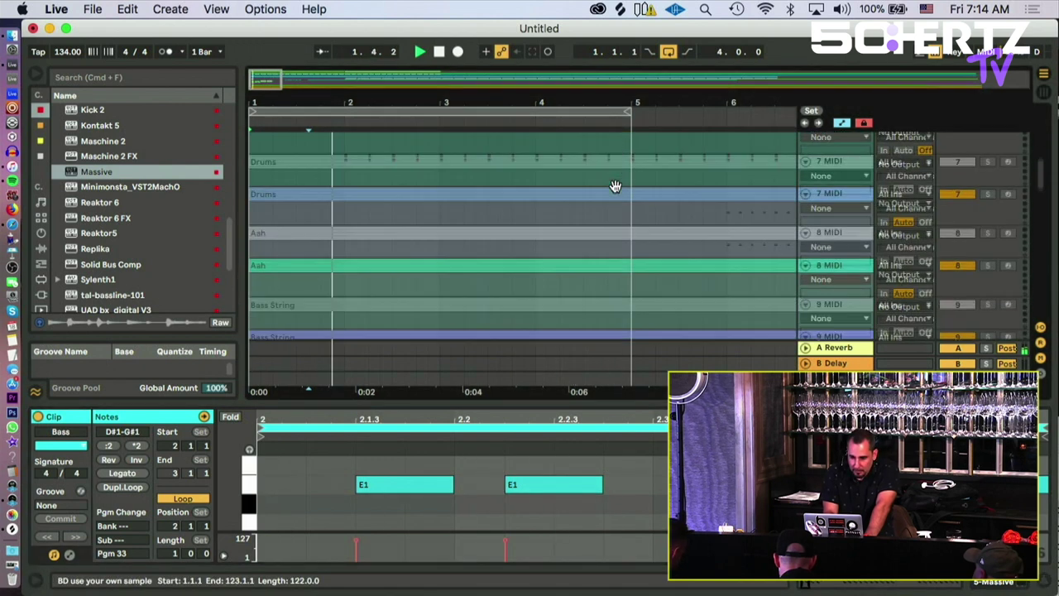
Step: Duplicate the last short 02 Better Off clip on track 15 four times to fill the loop up to bar 5
scroll(615, 188, down, 6)
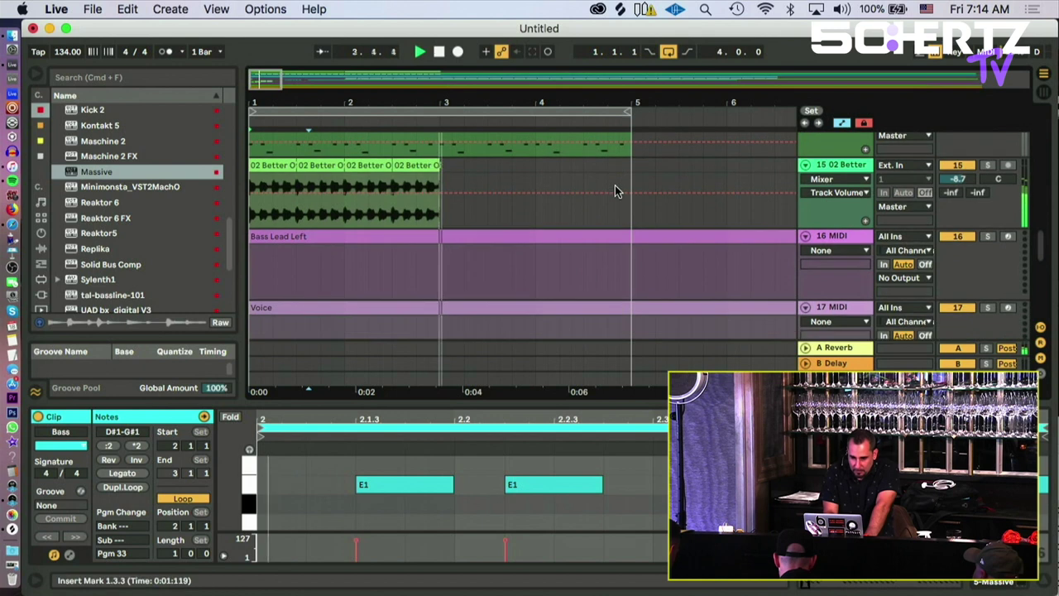
click(421, 165)
key(super+d)
key(super+d)
key(super+d)
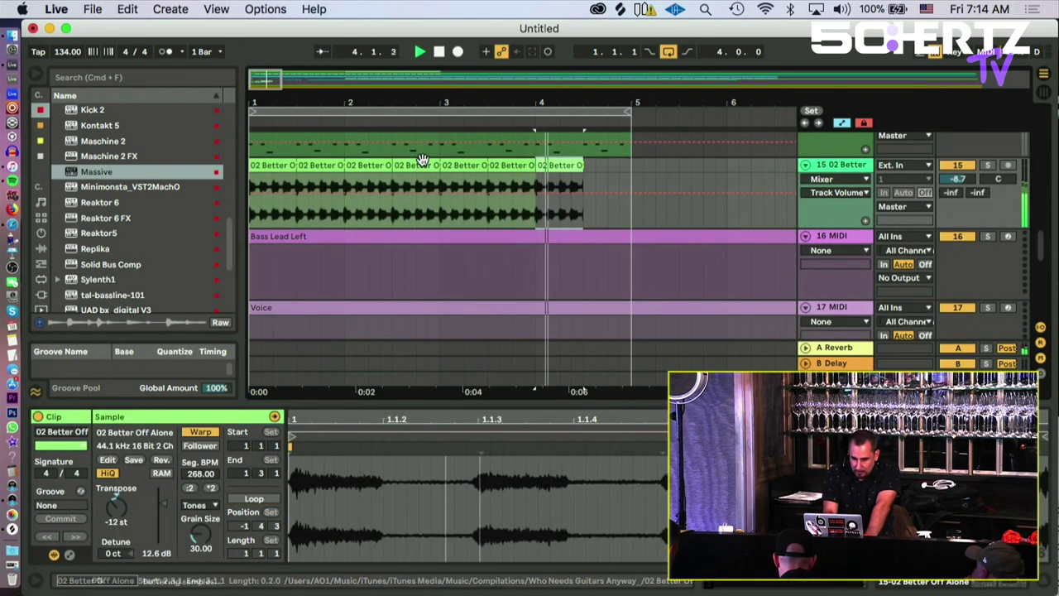
key(super+d)
Step: Play the loop, lower track 15's volume to -11.6 dB and mute the track
key(space)
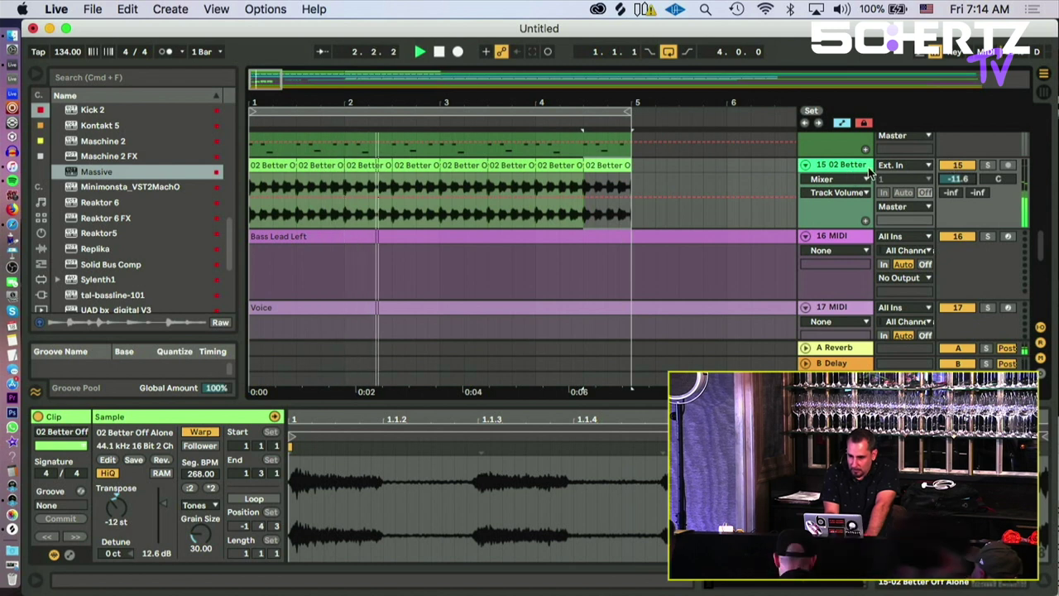
click(951, 166)
scroll(716, 213, up, 4)
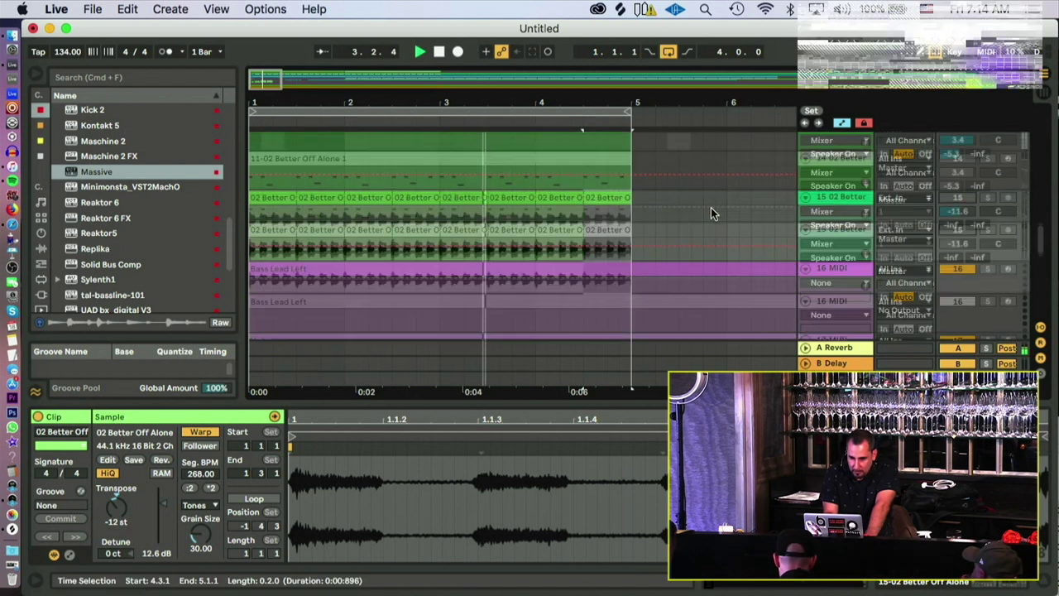
Step: Review the tracks of the four-bar loop and unmute track 14
scroll(711, 213, up, 3)
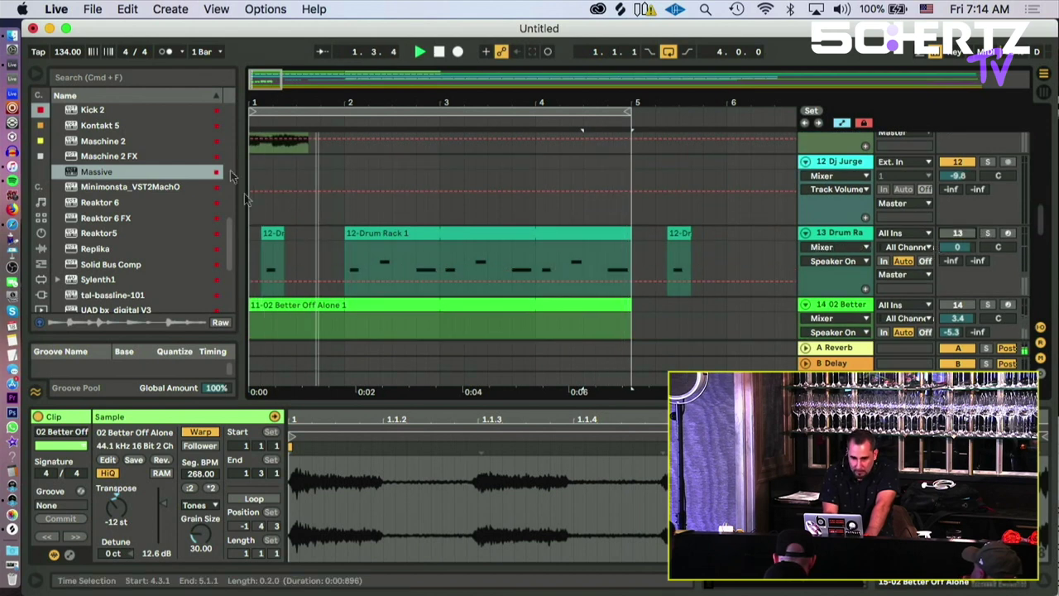
drag(281, 79, 274, 80)
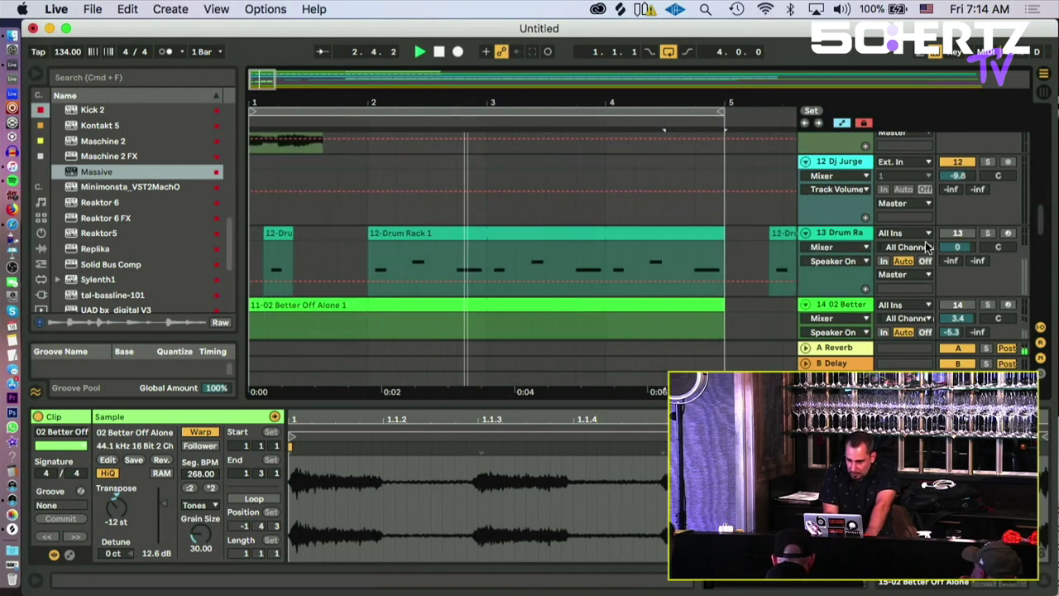
scroll(910, 240, up, 10)
scroll(926, 245, down, 1)
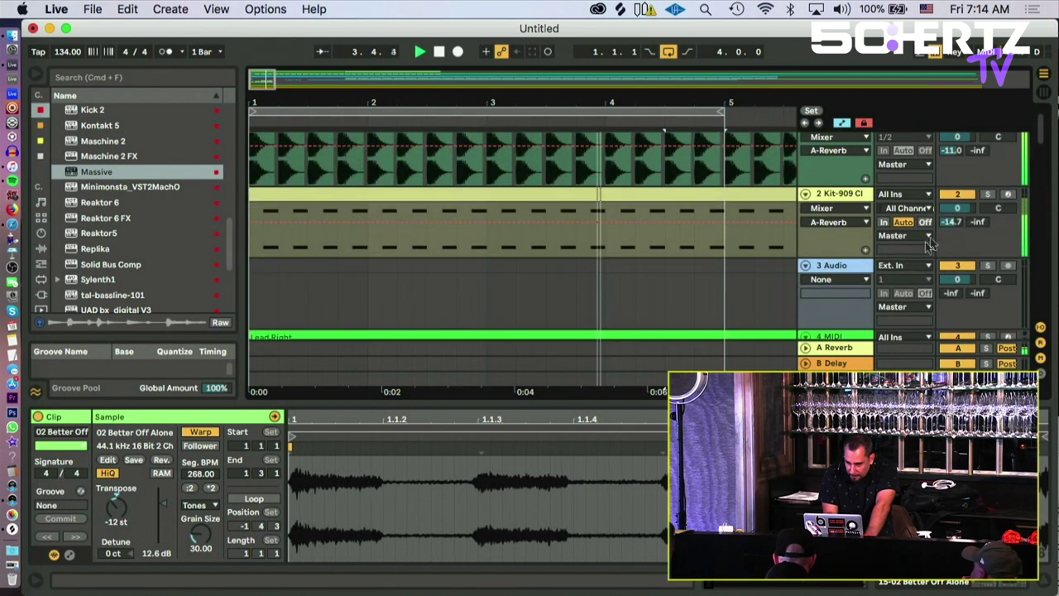
scroll(854, 258, down, 5)
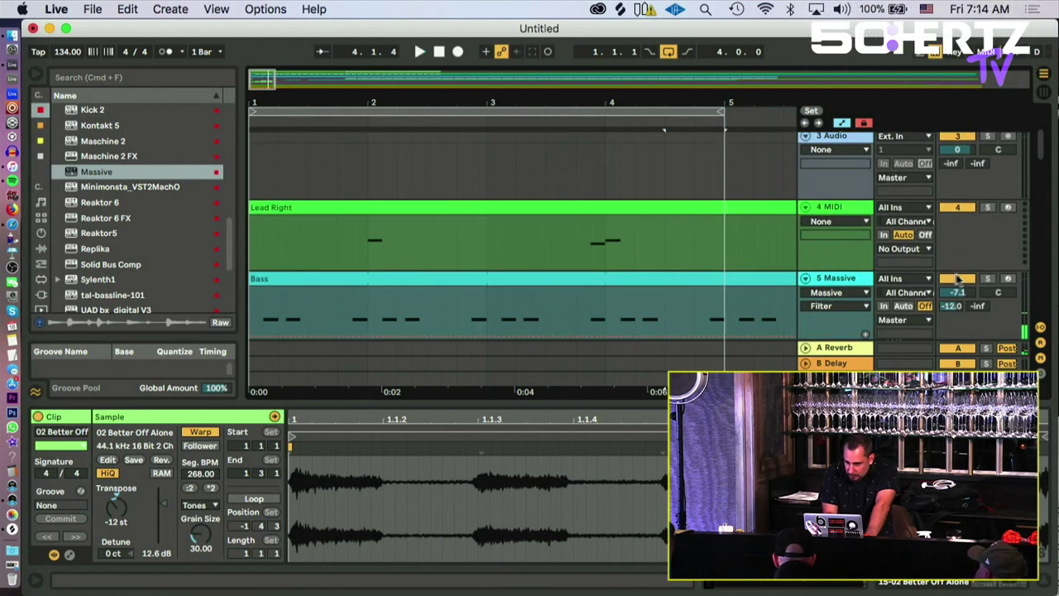
scroll(949, 270, down, 5)
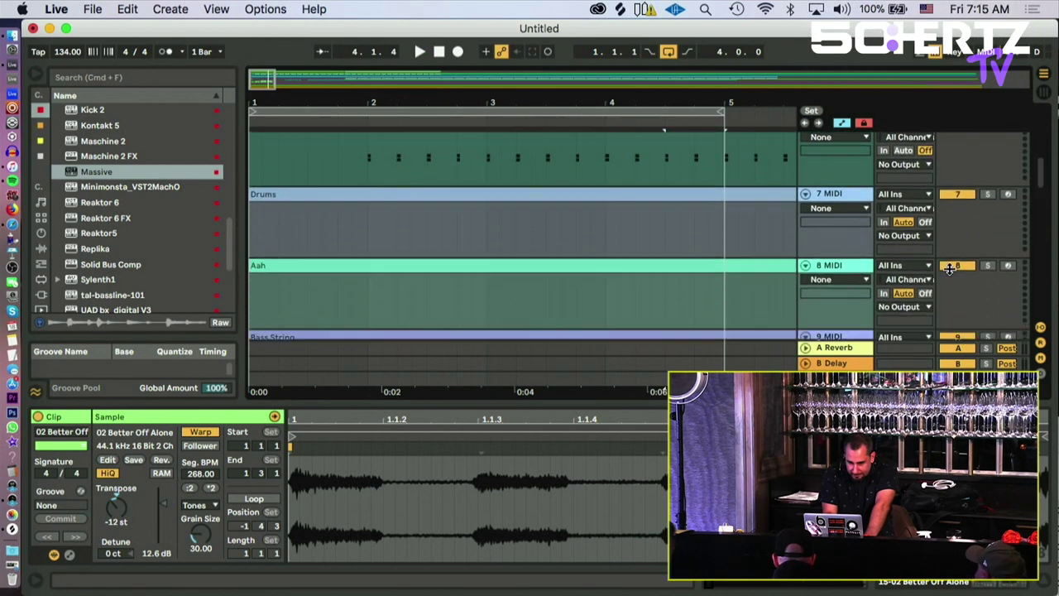
scroll(950, 273, down, 4)
scroll(949, 272, down, 5)
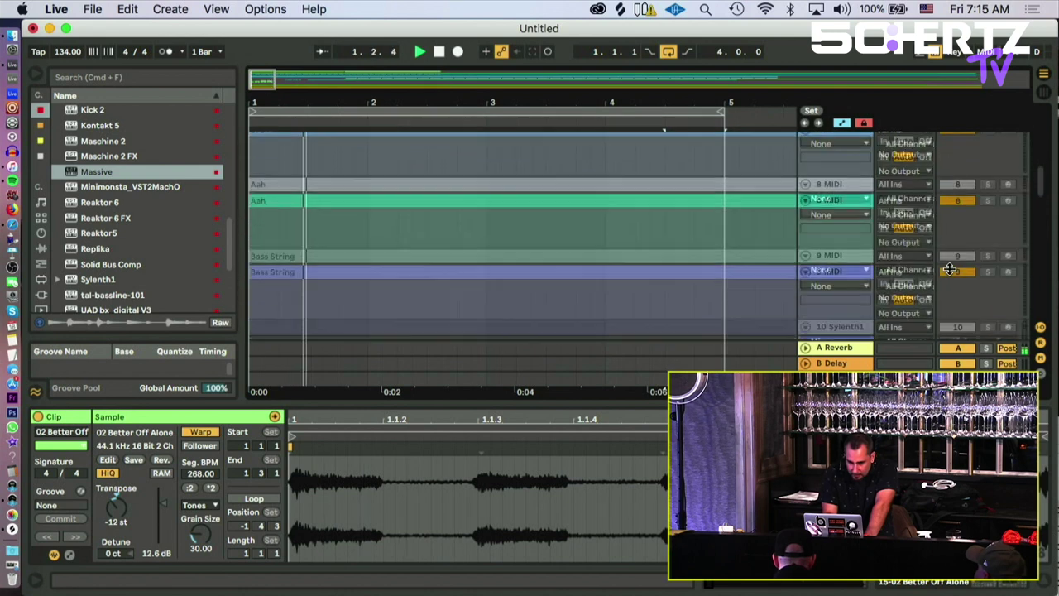
scroll(949, 273, down, 6)
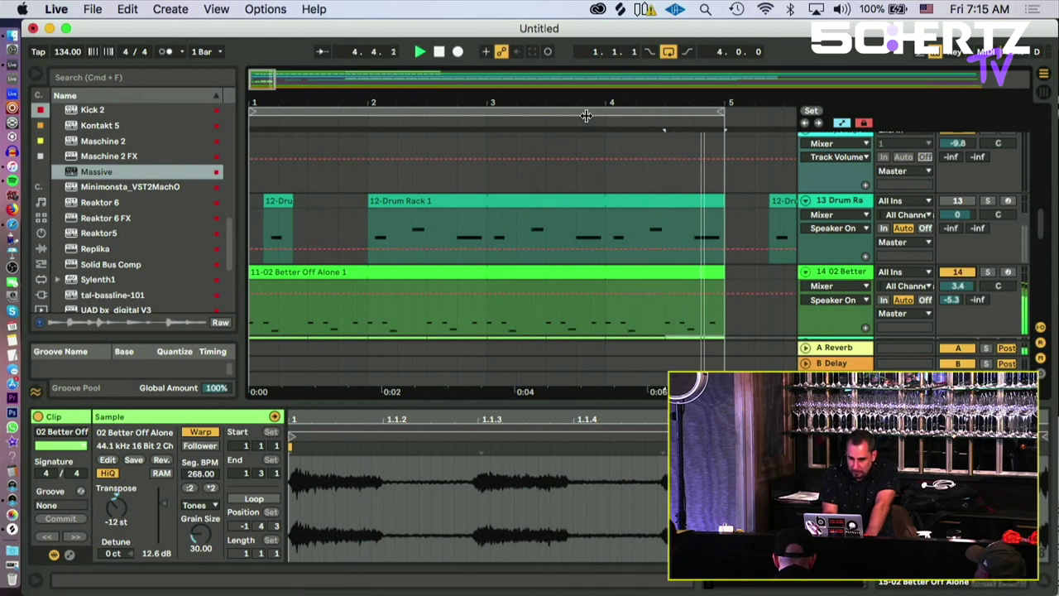
Step: Duplicate the four-bar section's time across all tracks eight times, extending the loop to 36 bars
drag(586, 102, 585, 42)
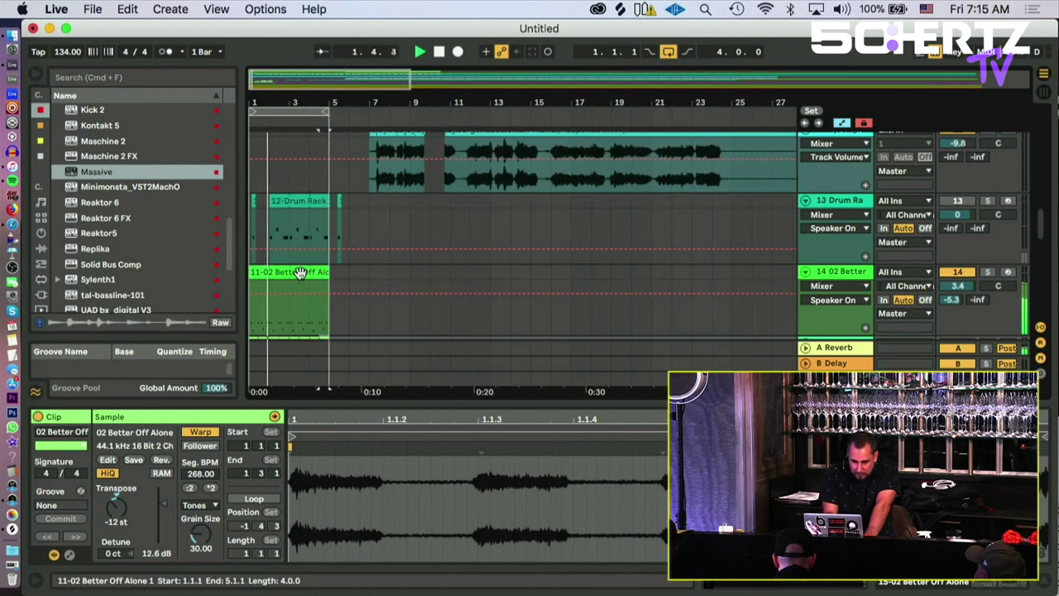
click(300, 272)
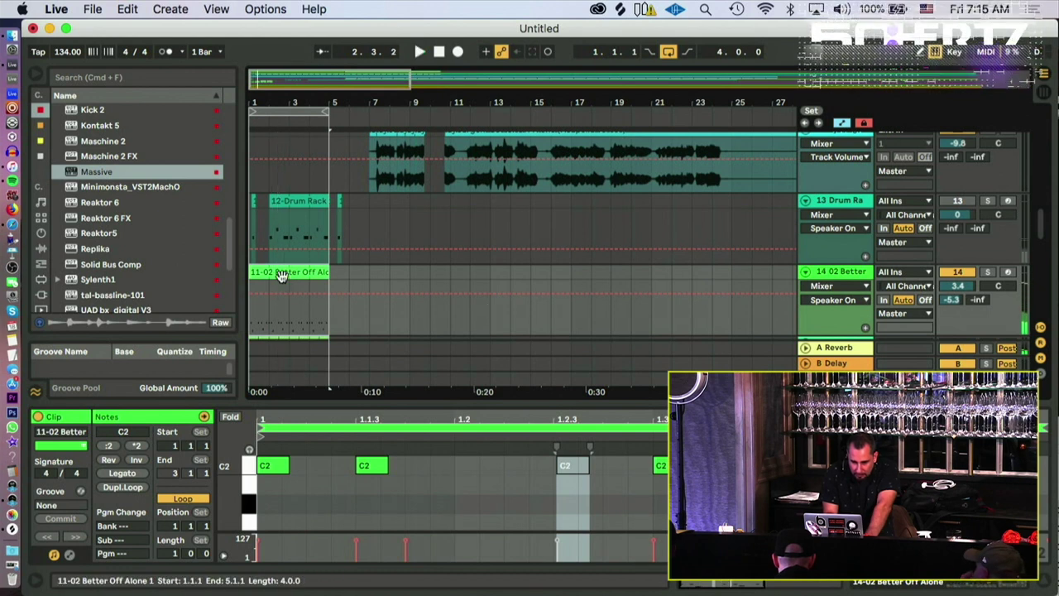
key(super+d)
key(super+d)
key(super+d)
key(super+d)
key(super+d)
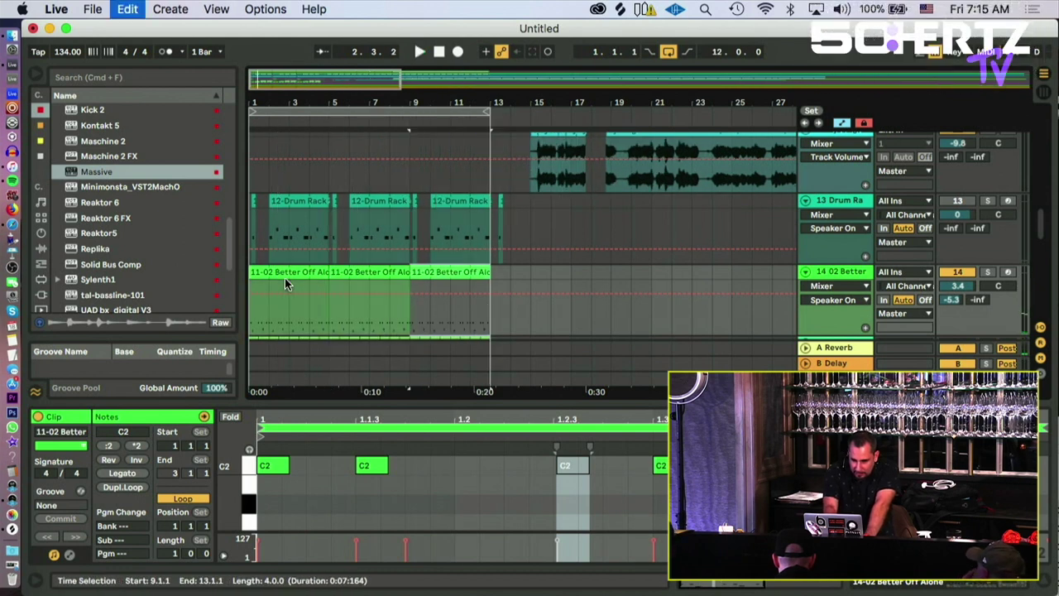
key(super+d)
key(super+d)
key(super+d)
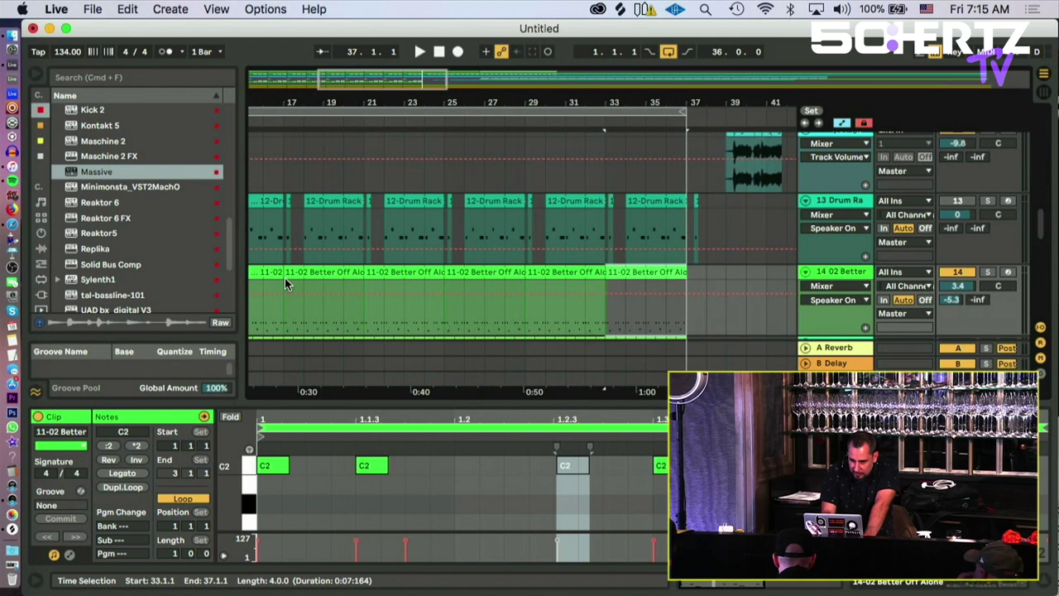
Step: Move the Better Off Alone (Acapella Verses) clip on track 12 so that it starts at 5.1.1
drag(367, 98, 368, 33)
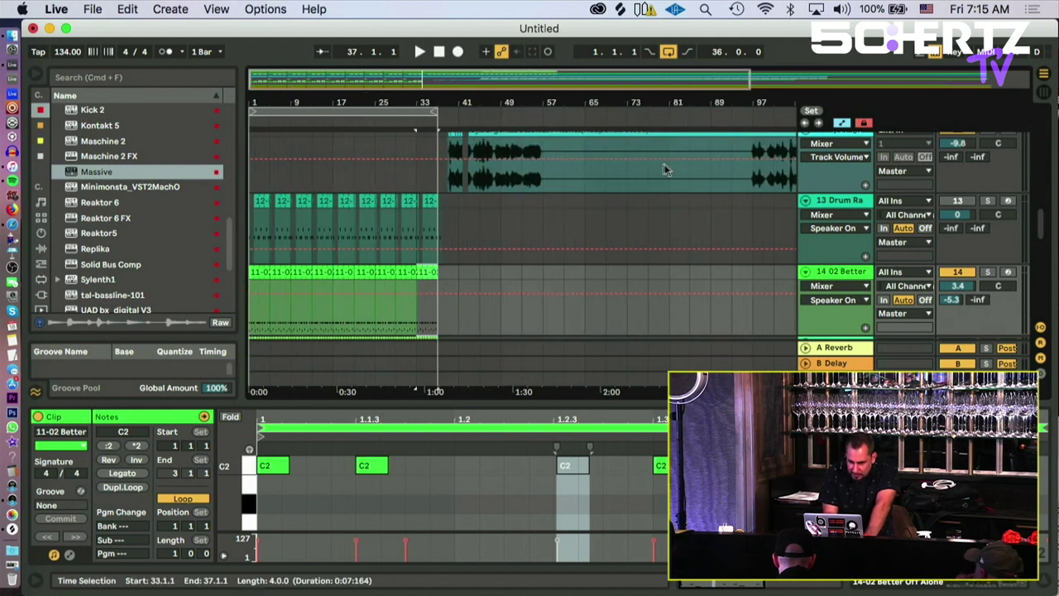
scroll(510, 146, up, 2)
click(488, 177)
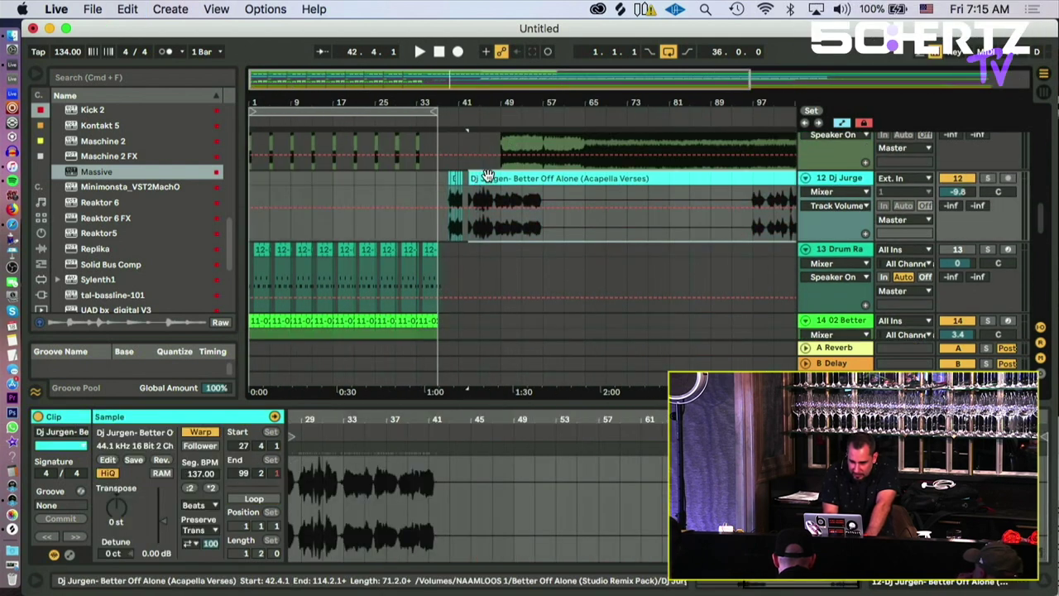
drag(474, 178, 318, 176)
click(457, 178)
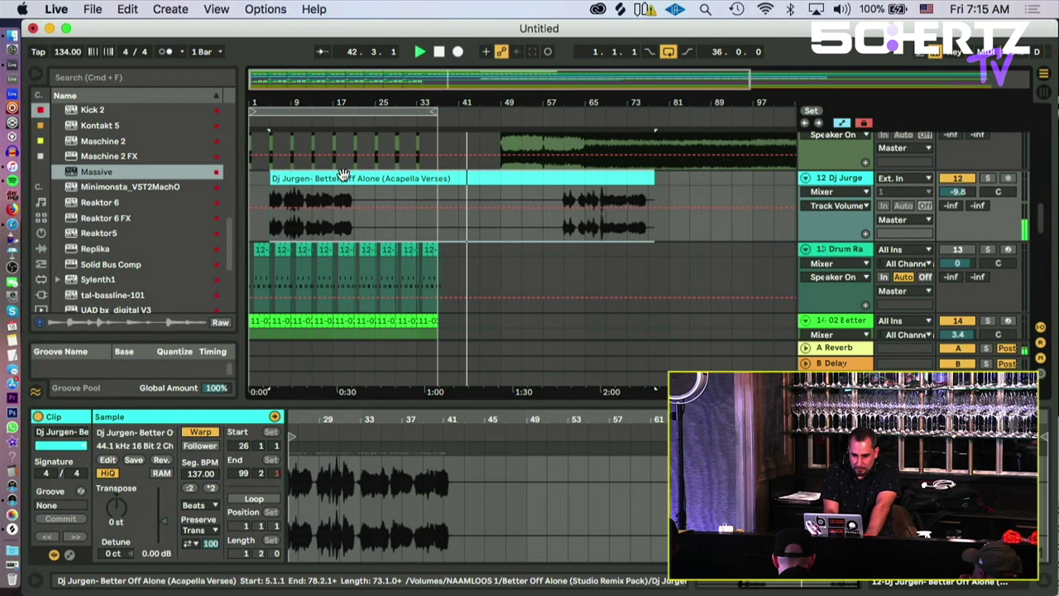
Step: Set the acapella clip's sample start to 25.2.3, at the first vocal transient, and play the result
key(space)
key(space)
mouse_move(294, 415)
mouse_down()
mouse_move(519, 418)
mouse_move(511, 399)
mouse_move(728, 401)
mouse_move(517, 438)
mouse_up()
key(space)
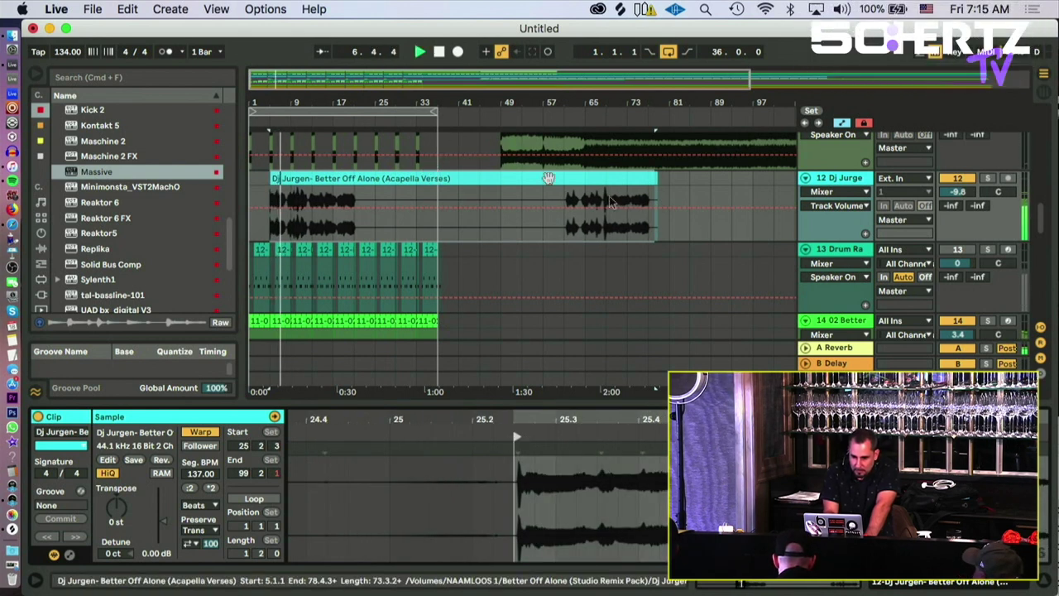
Step: Open the Massive instrument on track 5, turn its Filter macro down, try the F Decay macro and close the plug-in window
scroll(692, 216, up, 3)
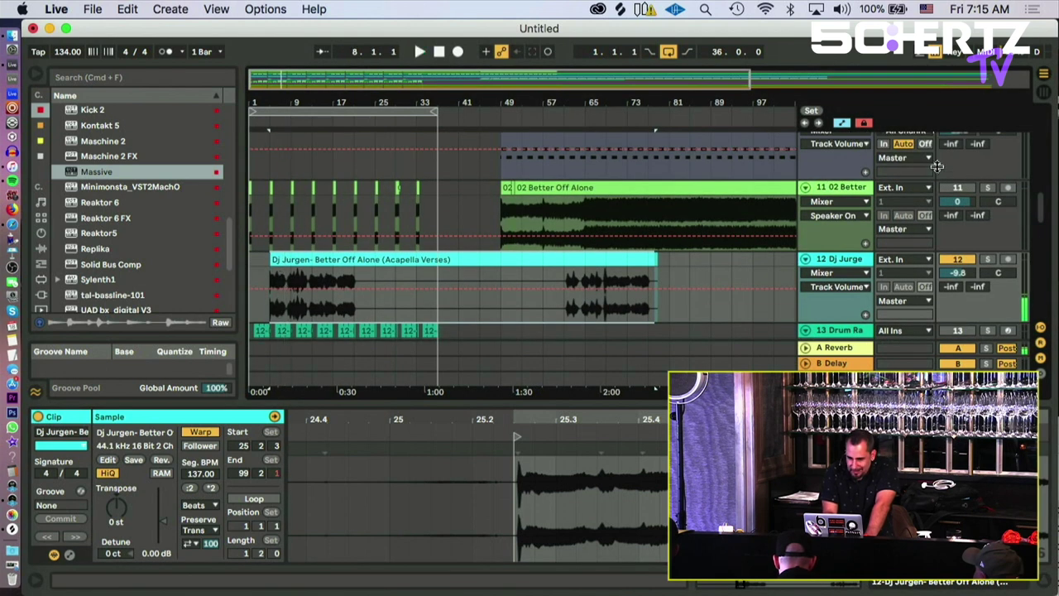
scroll(938, 174, up, 3)
scroll(939, 174, up, 5)
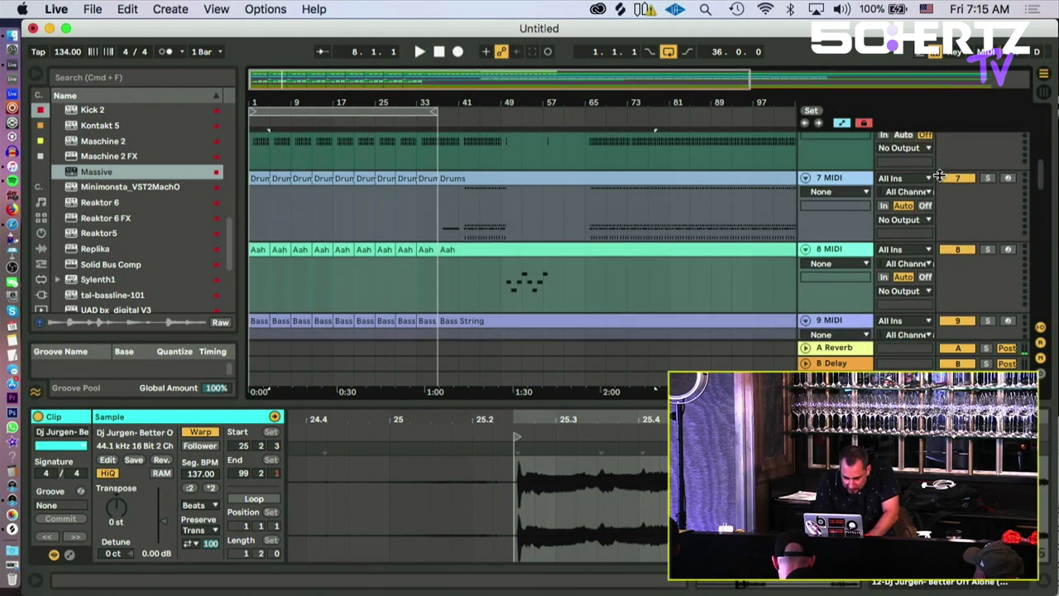
scroll(939, 175, up, 4)
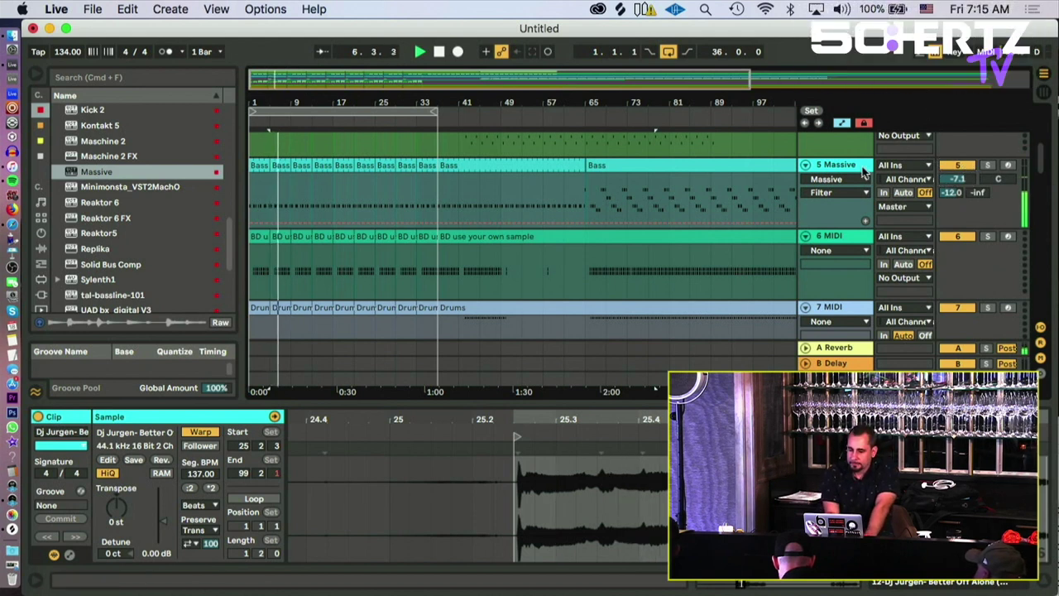
click(862, 171)
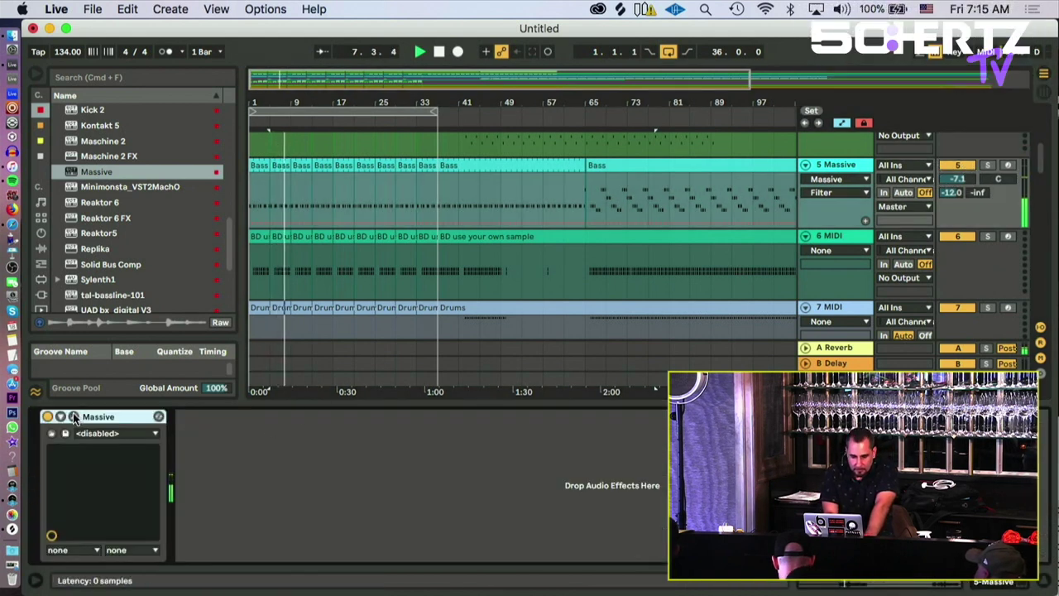
key(super+alt+p)
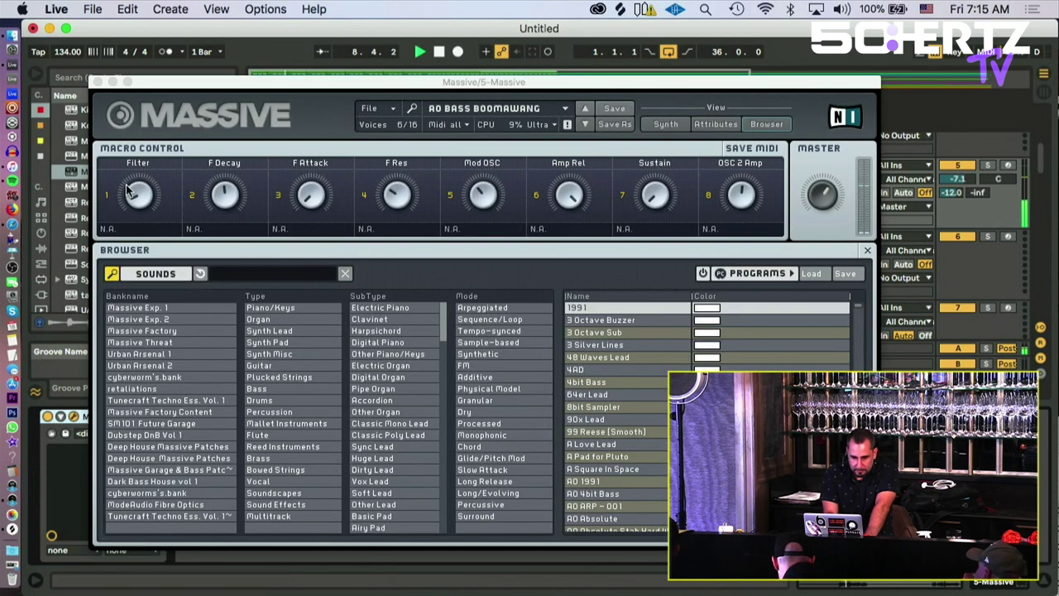
click(236, 200)
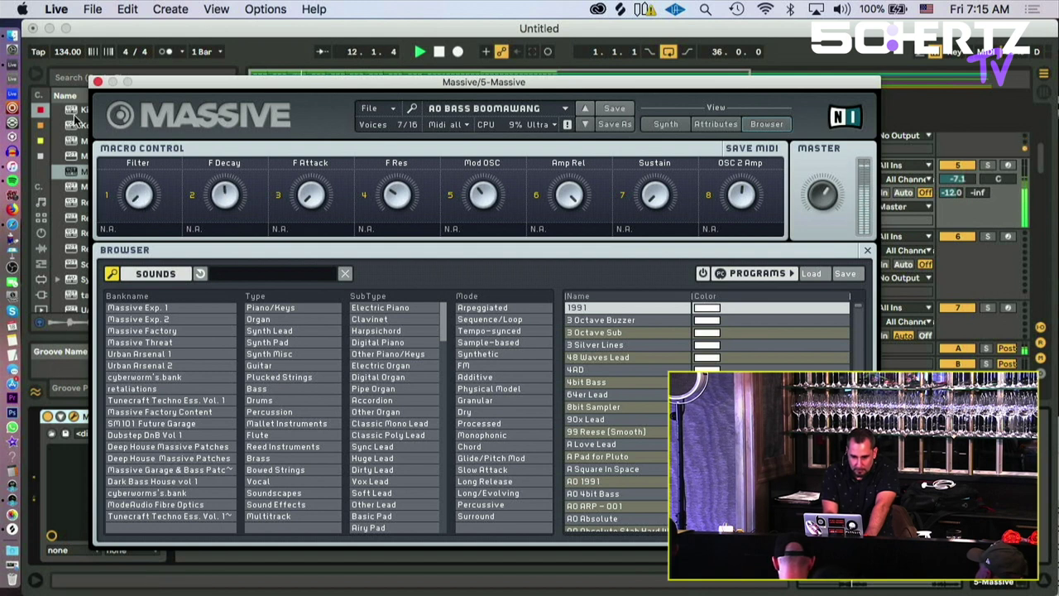
click(97, 81)
Step: During playback, toggle the acapella track 12 off and back on, and mute track 14
scroll(834, 219, up, 3)
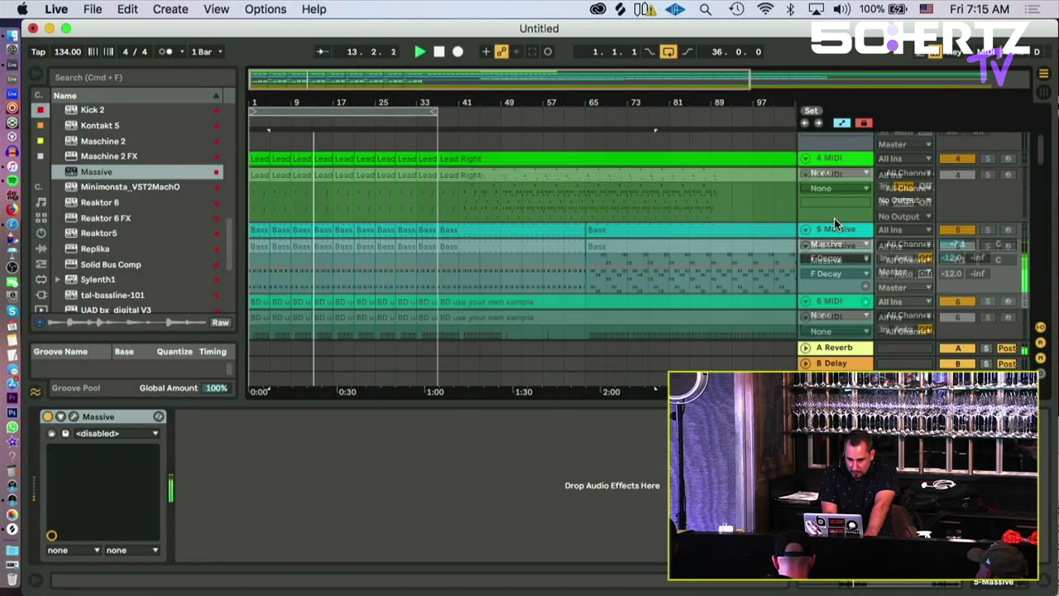
scroll(834, 219, up, 5)
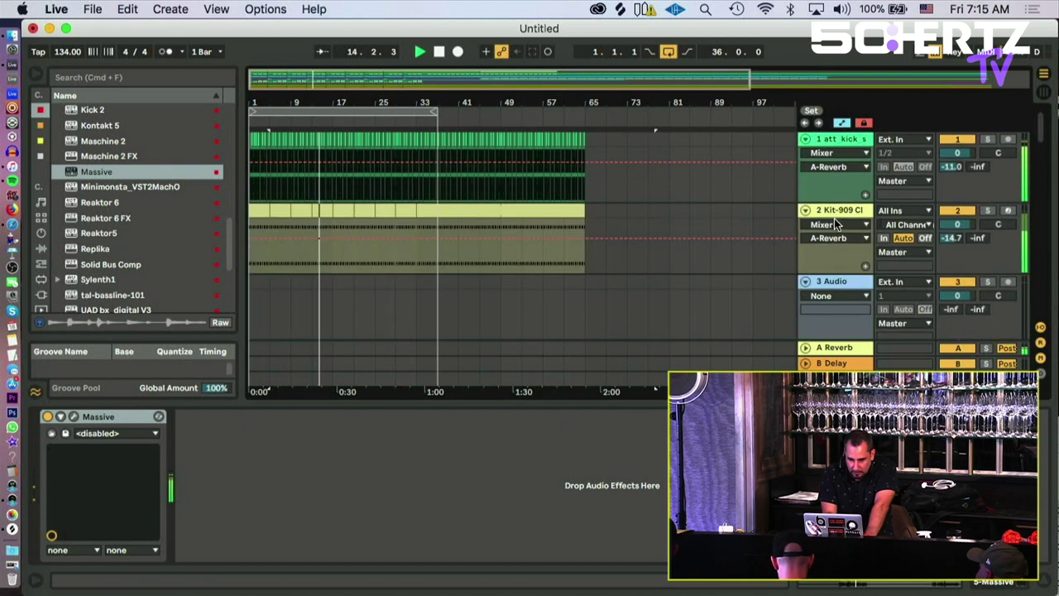
scroll(834, 218, down, 5)
scroll(834, 218, down, 10)
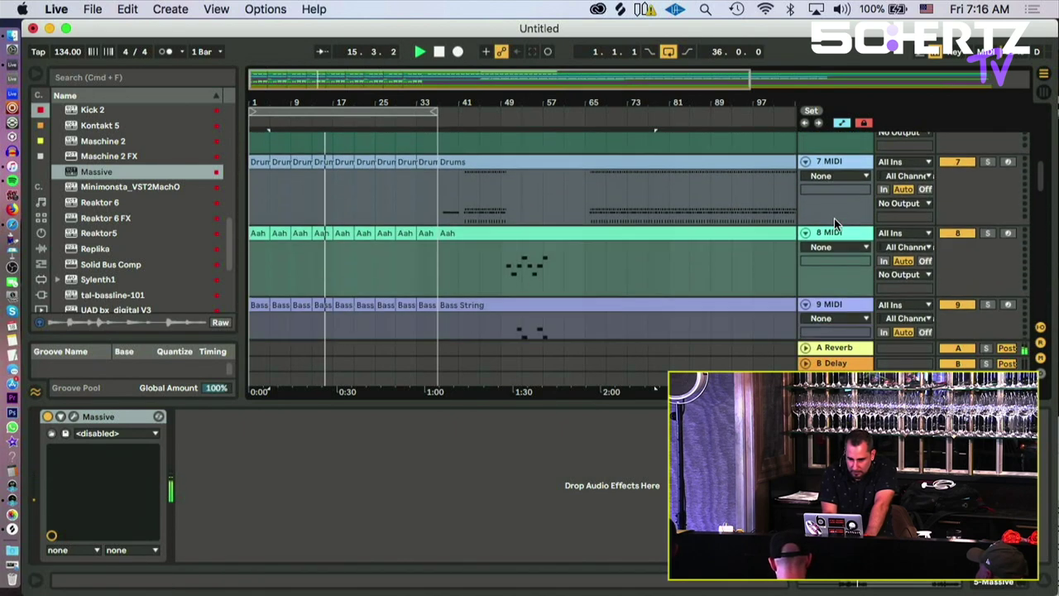
scroll(834, 218, down, 4)
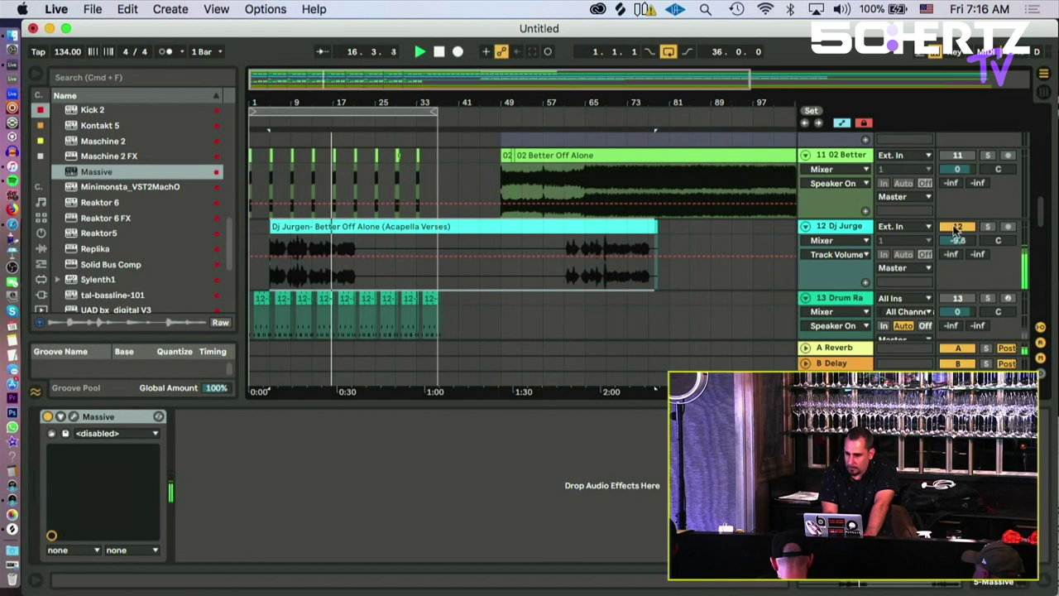
click(955, 228)
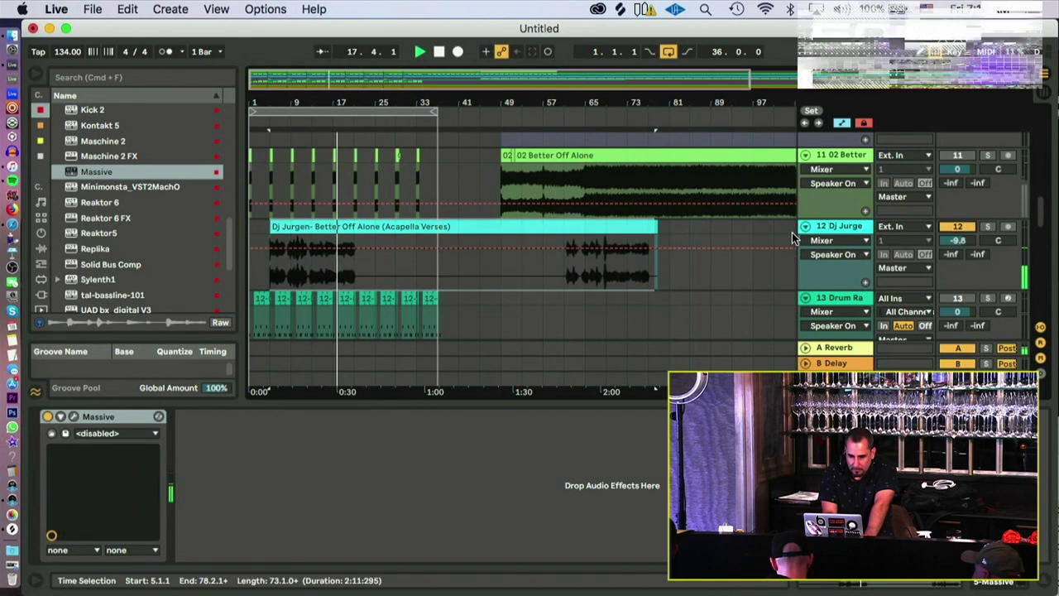
scroll(792, 235, down, 4)
click(964, 245)
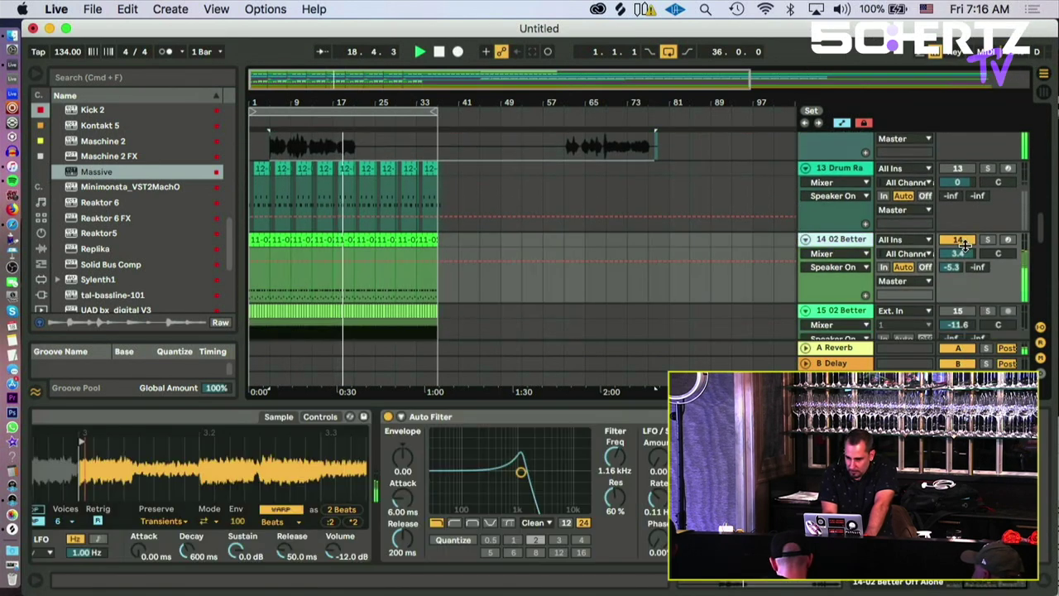
click(959, 239)
scroll(806, 213, up, 2)
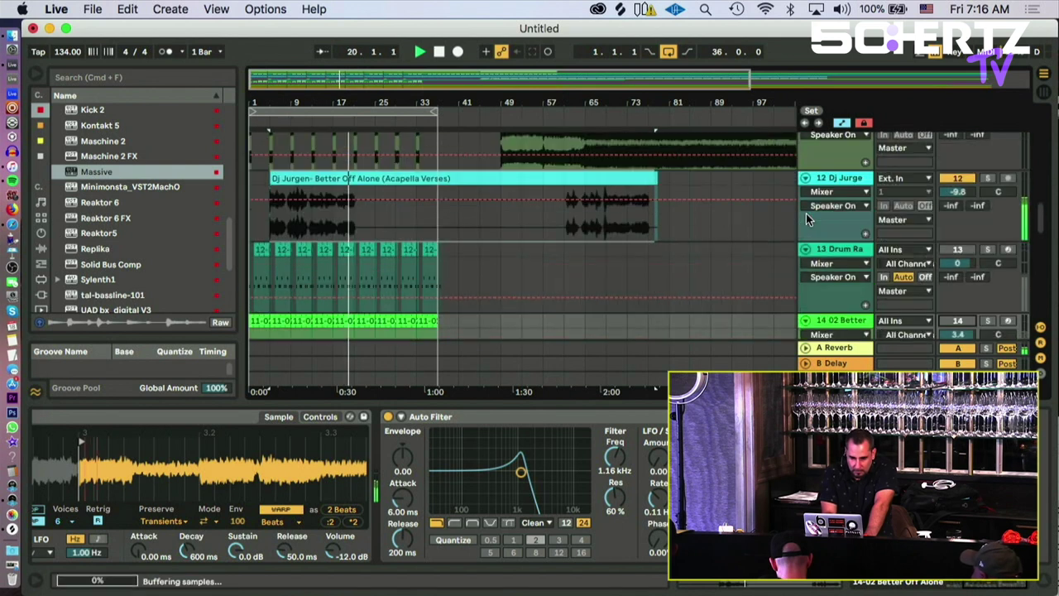
Step: Raise the acapella track's volume to -8.8 dB and replay from the start of its clip at bar 5
click(364, 179)
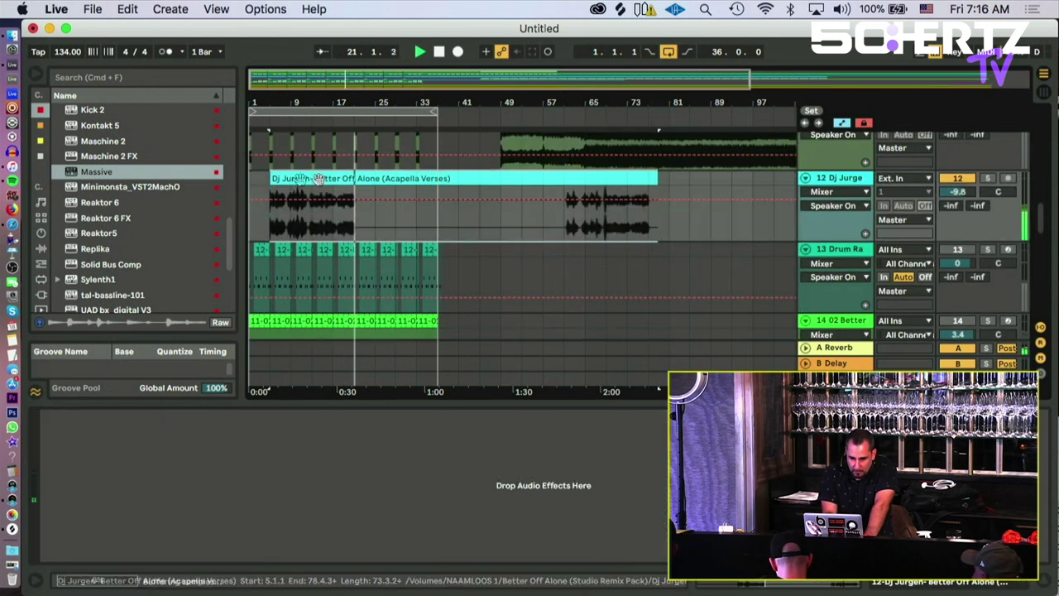
drag(957, 191, 957, 182)
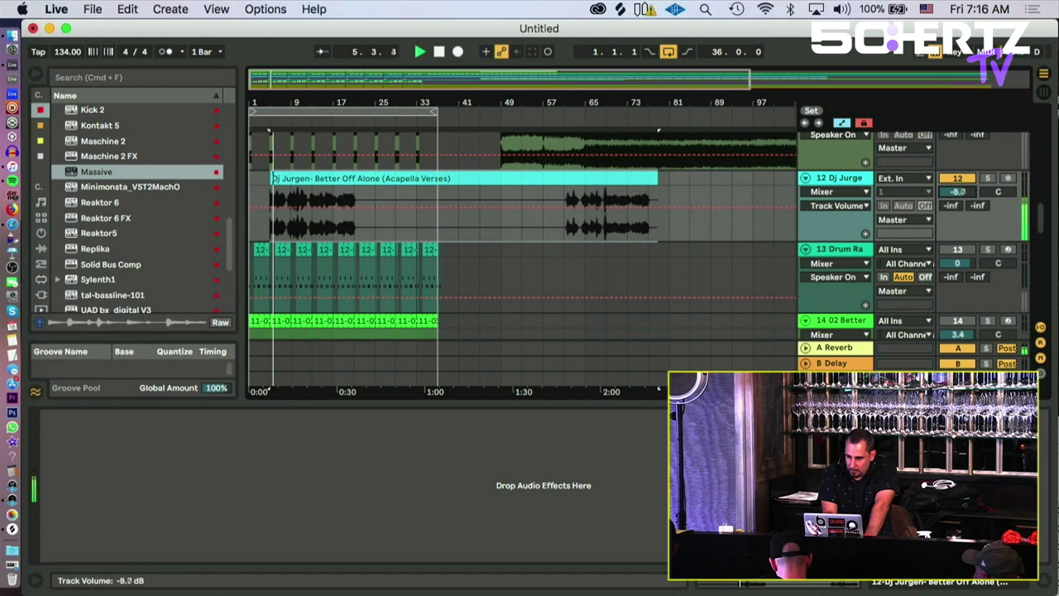
mouse_move(275, 177)
mouse_down()
mouse_move(232, 180)
mouse_move(271, 179)
mouse_up()
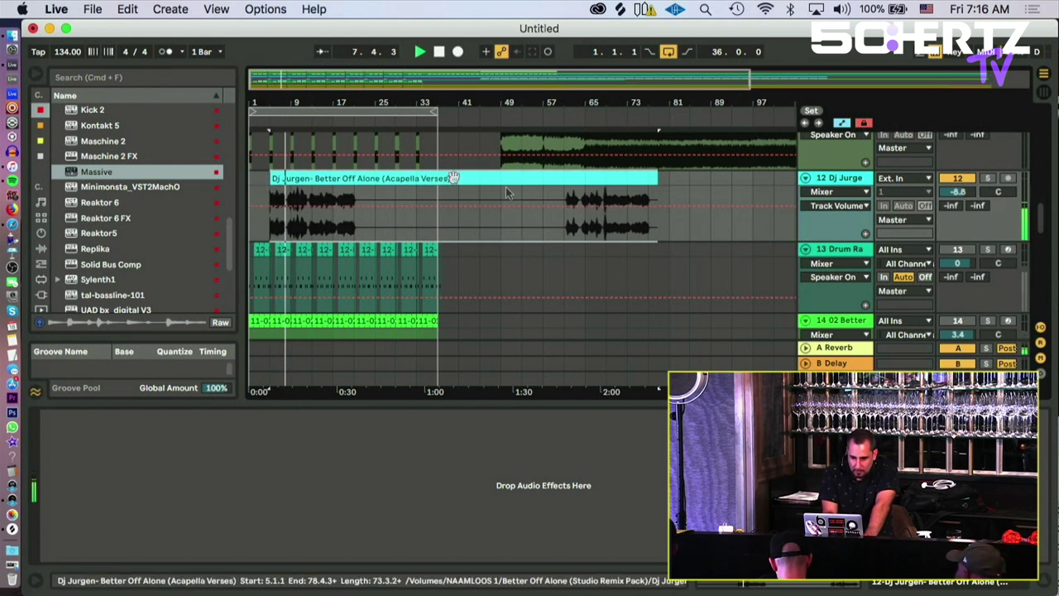
Step: Try shifting the acapella clip on track 12 so it starts at 5.1.3, and play the result
drag(266, 102, 266, 215)
drag(559, 102, 752, 102)
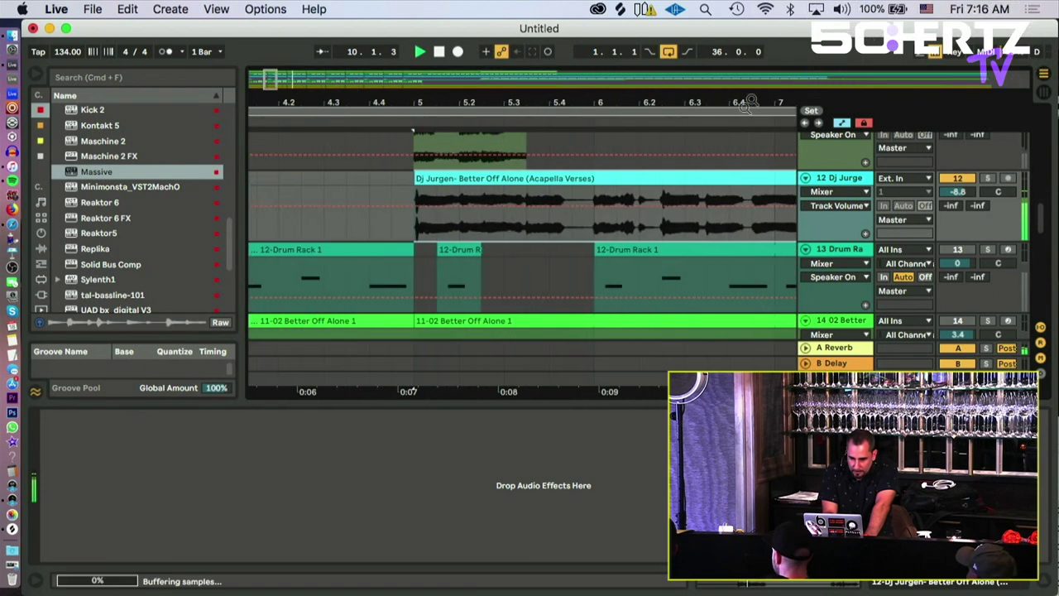
key(space)
drag(452, 178, 475, 178)
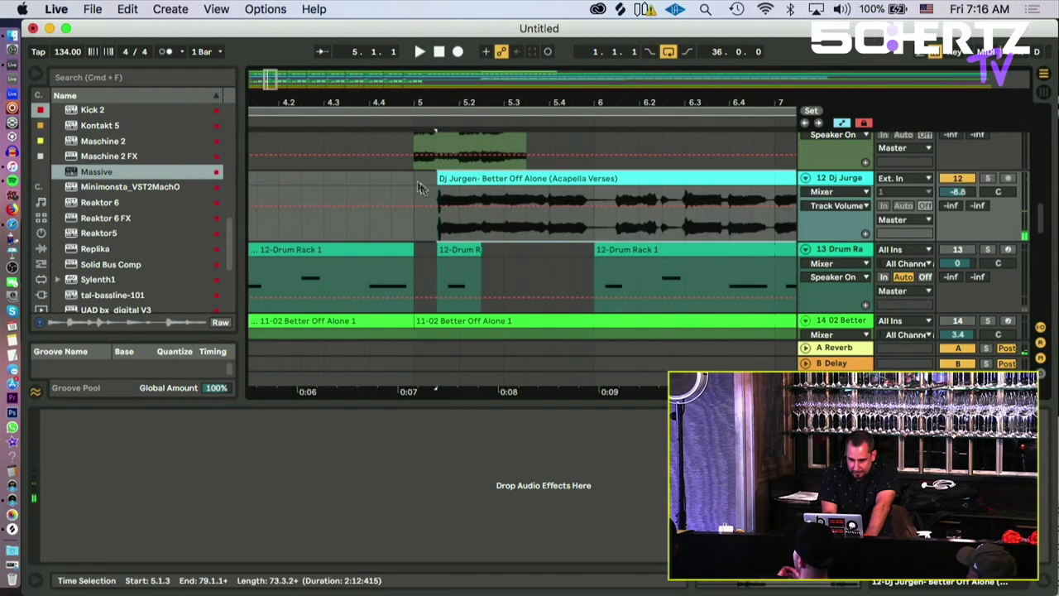
click(420, 186)
drag(421, 101, 464, 182)
key(space)
key(space)
Step: Try nudging the acapella clip slightly off the grid just after bar 5, listening to its timing
drag(412, 94, 415, 170)
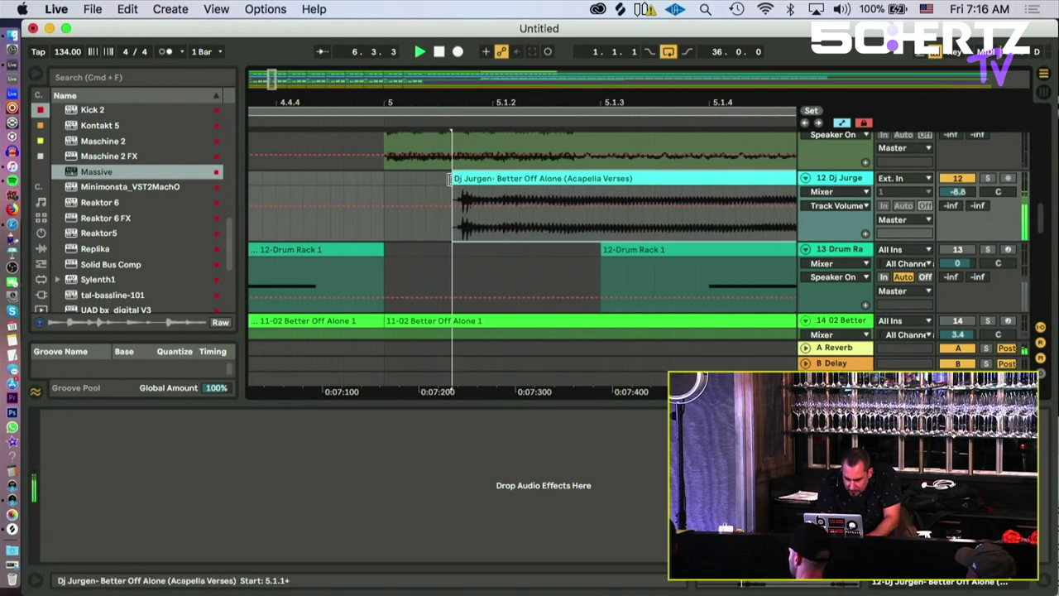
click(527, 178)
drag(526, 179, 539, 180)
click(395, 178)
click(638, 180)
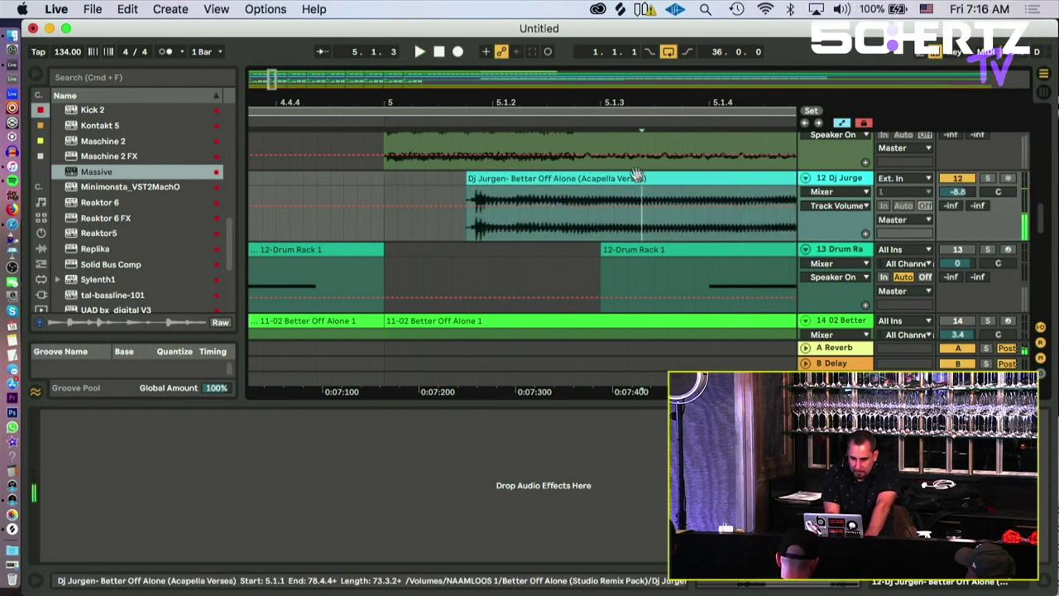
Step: Move the acapella clip back so it starts exactly at 5.1.1, and replay from there
drag(631, 177, 558, 177)
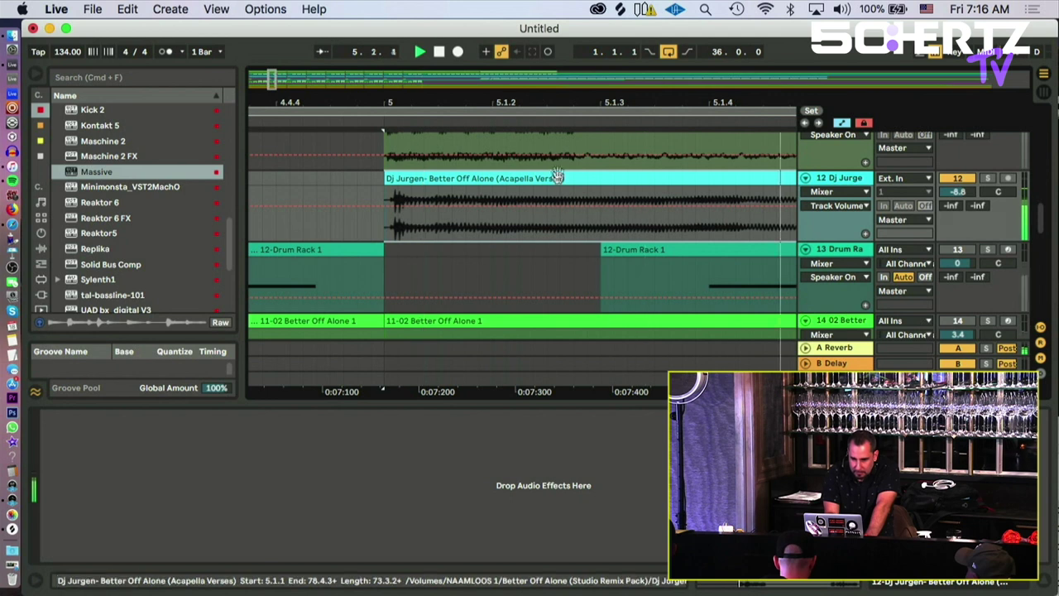
drag(542, 106, 541, 102)
drag(722, 103, 491, 100)
key(space)
key(space)
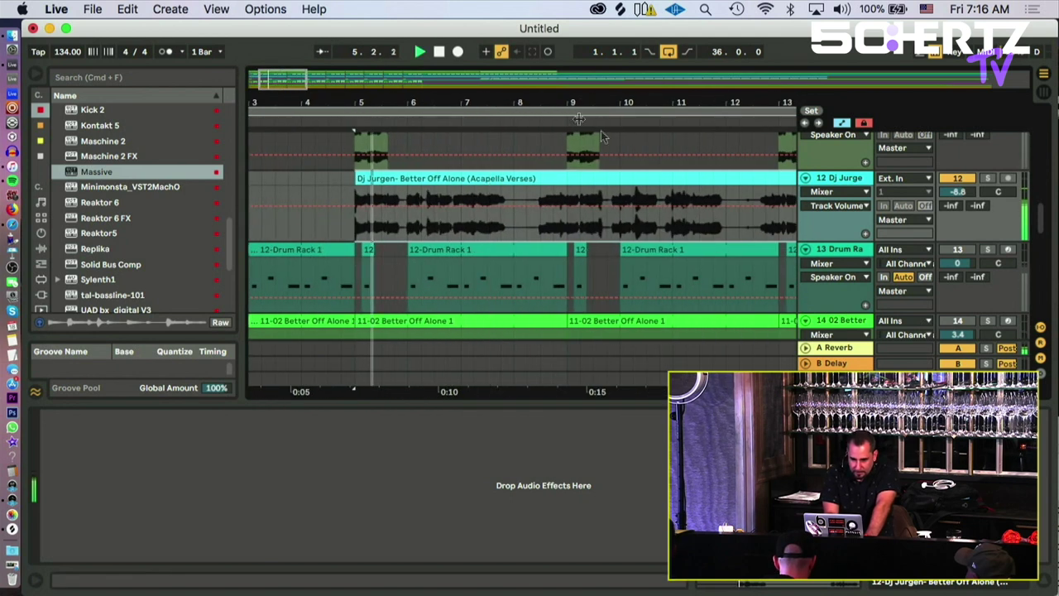
drag(443, 102, 428, 98)
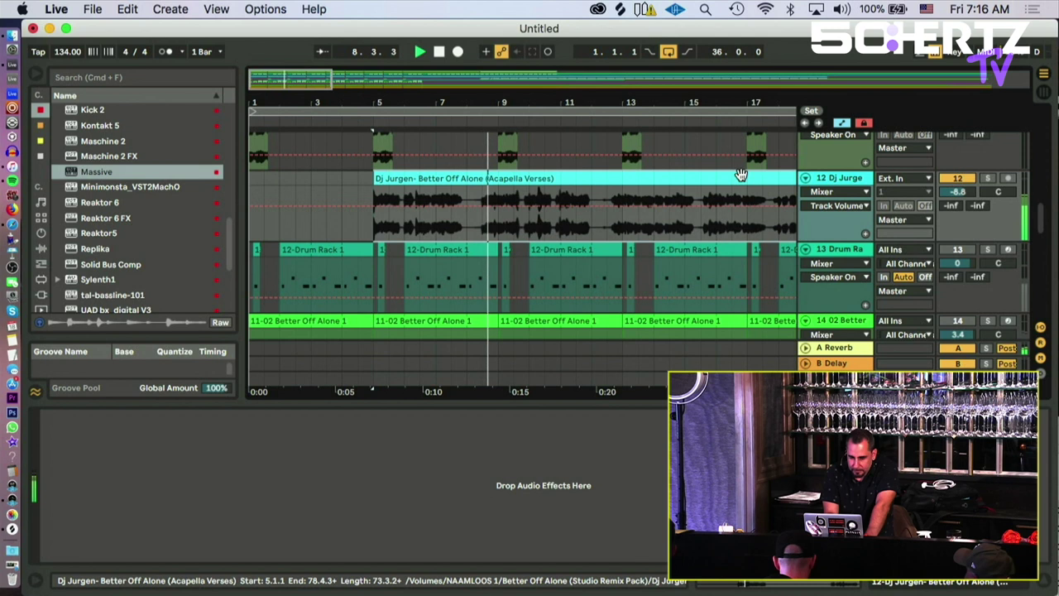
Step: Toggle drum rack track 13 on and off during playback to compare, leaving it muted
click(962, 250)
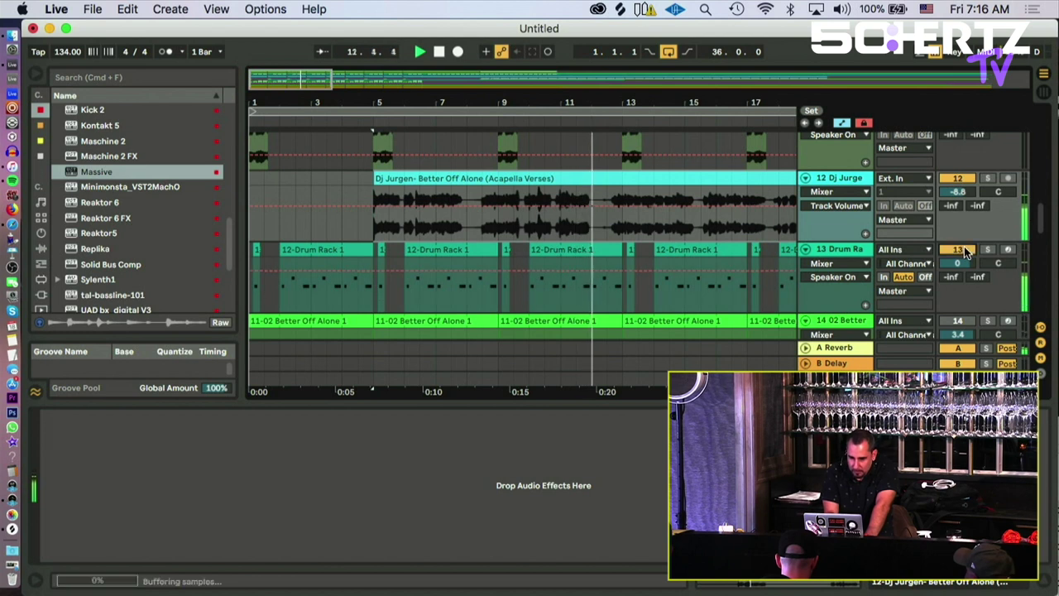
click(962, 249)
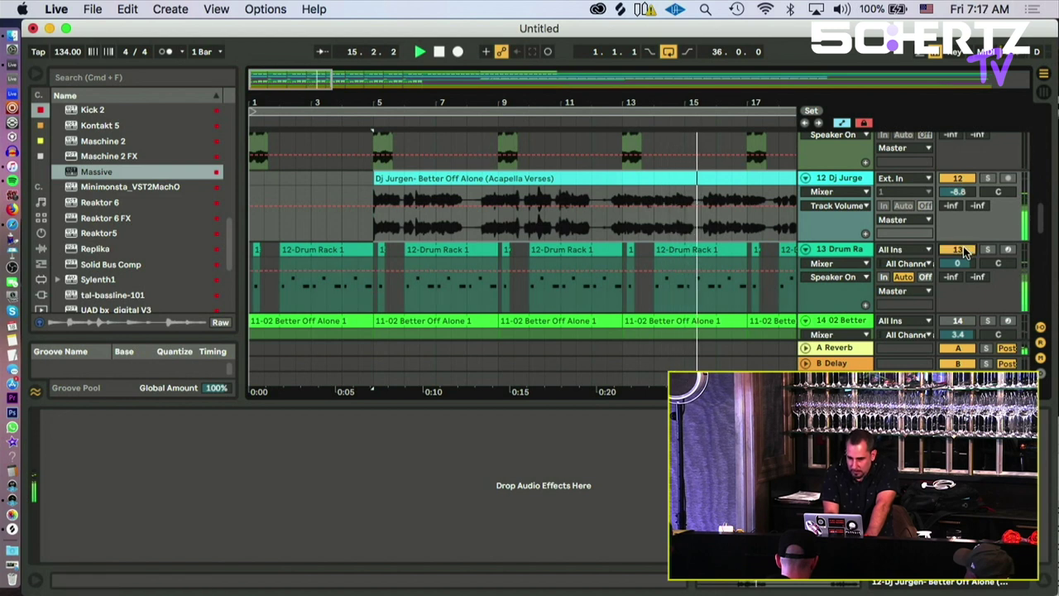
click(959, 250)
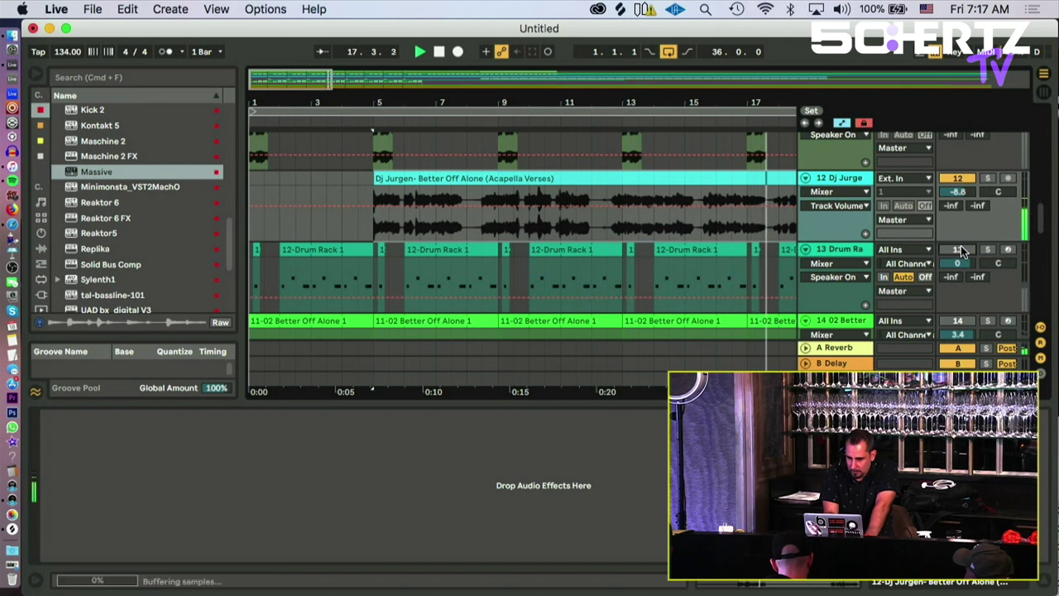
click(959, 251)
click(959, 251)
Step: Review the full 36-bar arrangement, examining the clips and levels of the tracks from the kick down to track 15
drag(733, 92, 732, 58)
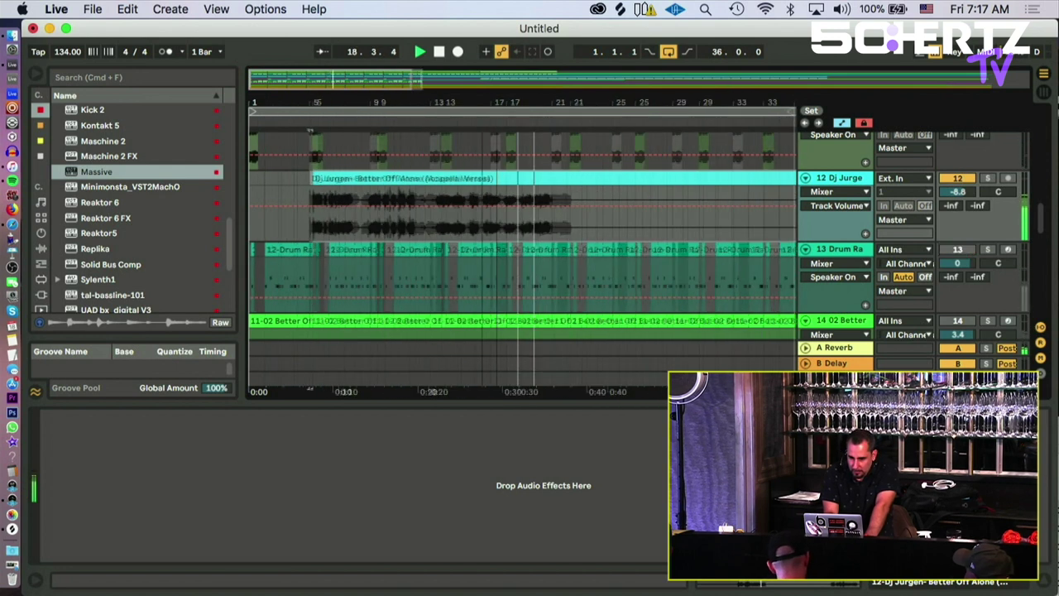
key(minus)
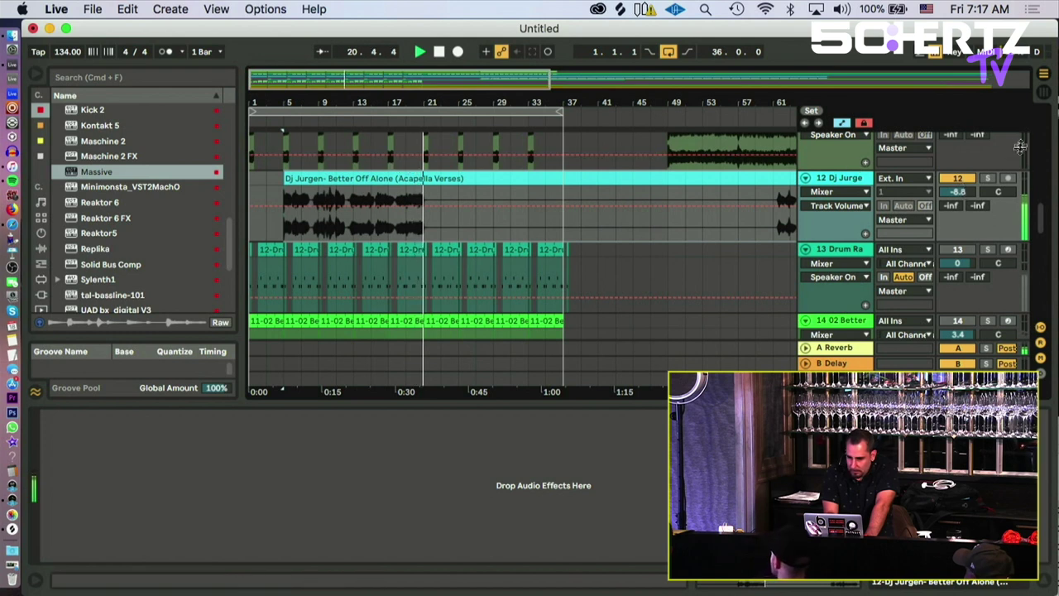
scroll(507, 246, up, 2)
scroll(506, 241, up, 15)
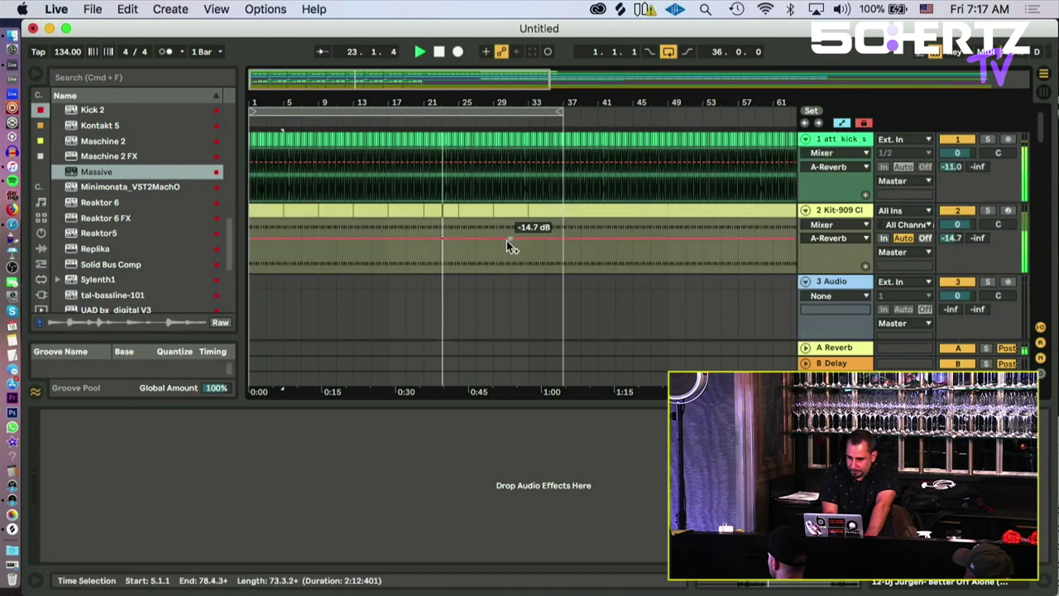
scroll(507, 241, down, 6)
scroll(506, 241, down, 5)
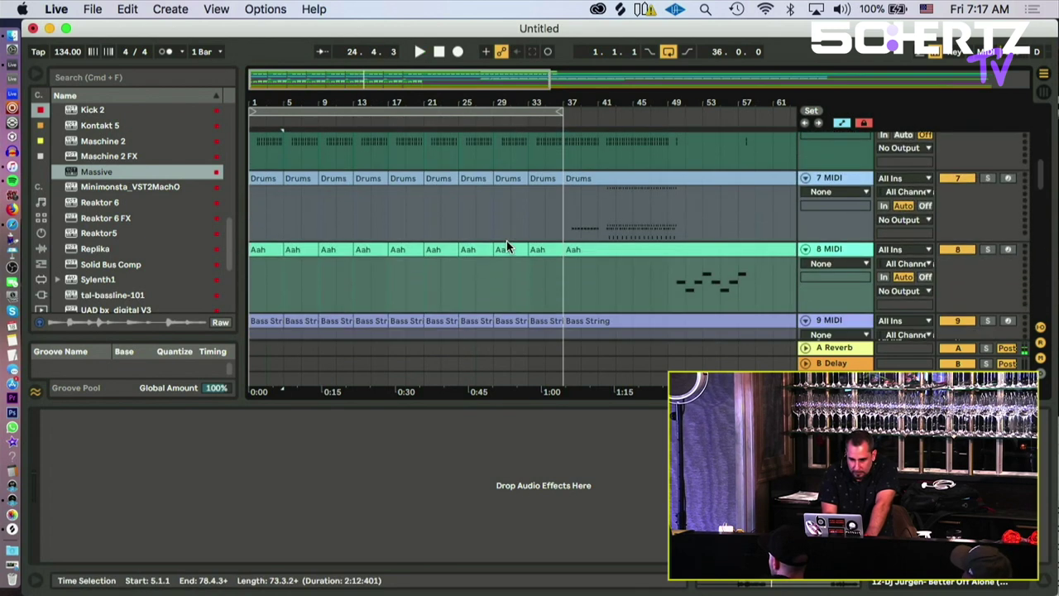
scroll(506, 246, down, 1)
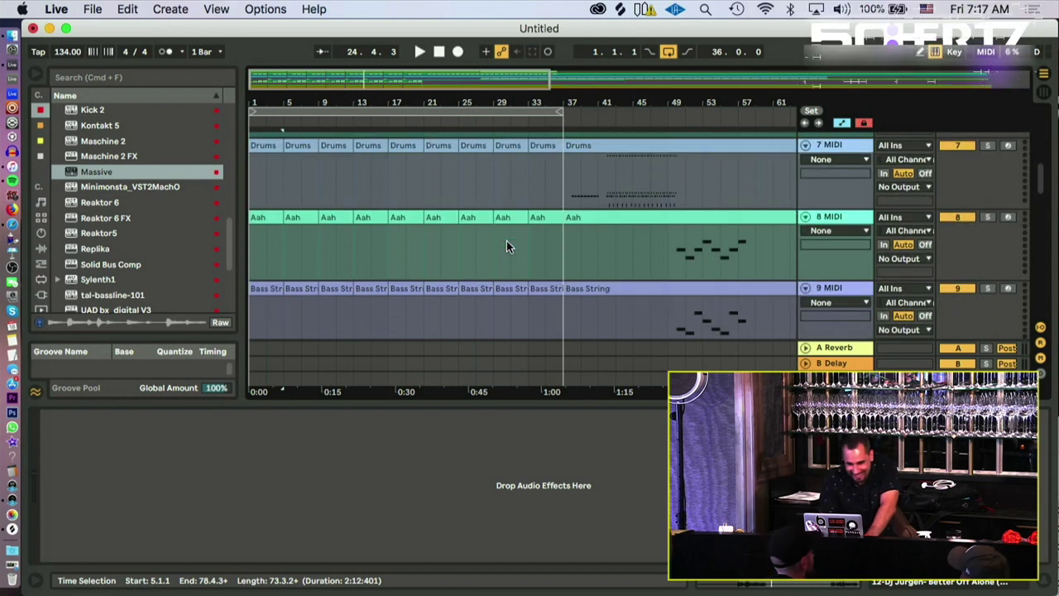
scroll(506, 245, down, 2)
scroll(506, 246, down, 6)
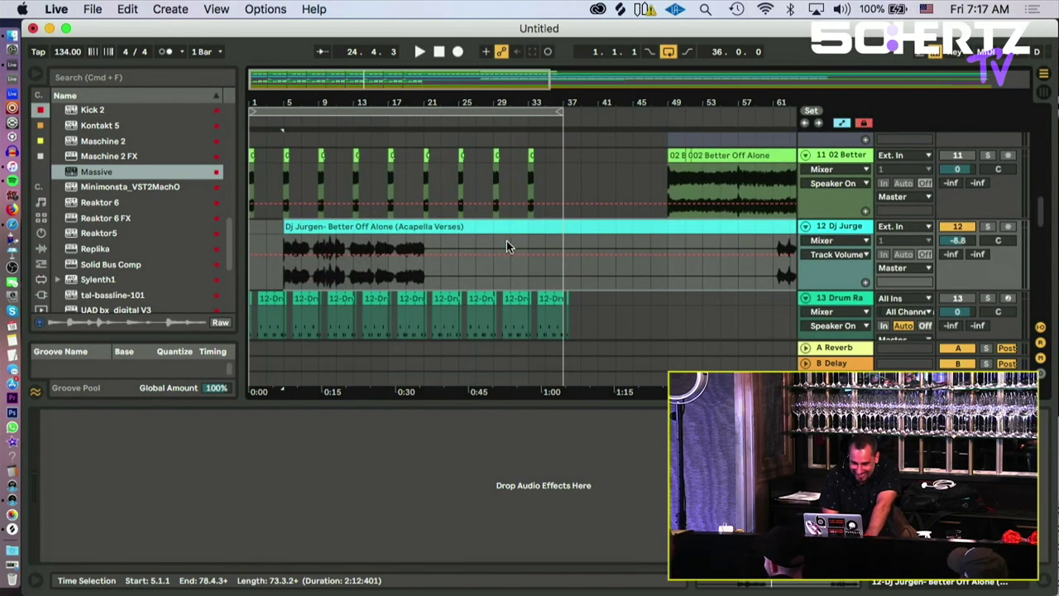
scroll(763, 240, down, 2)
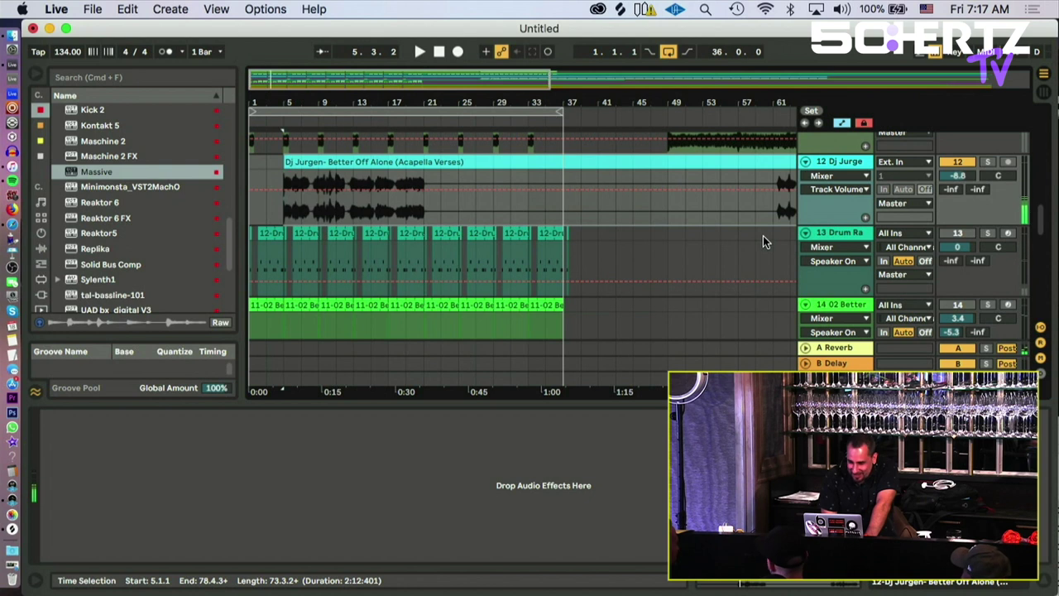
scroll(762, 241, down, 1)
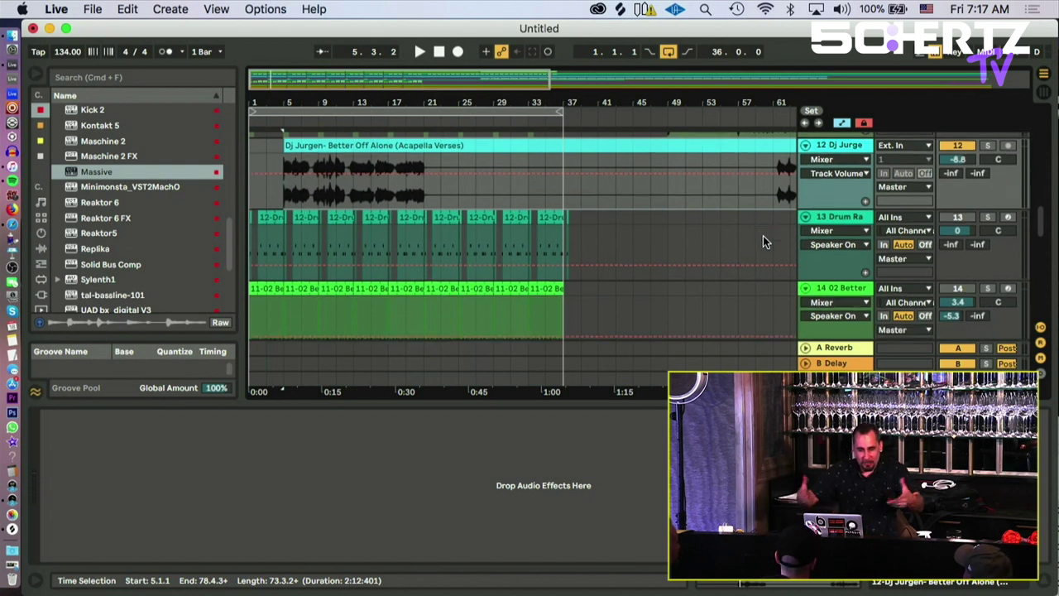
scroll(485, 212, down, 2)
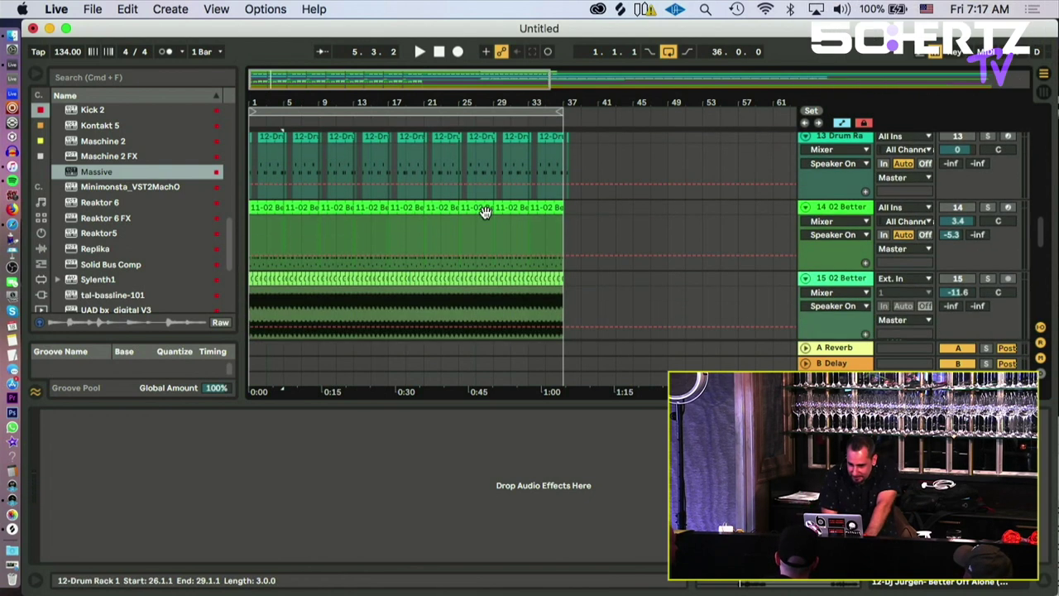
scroll(485, 211, down, 1)
Step: Play the arrangement and check the lower MIDI tracks and the devices on tracks 15, 2 and 3
key(space)
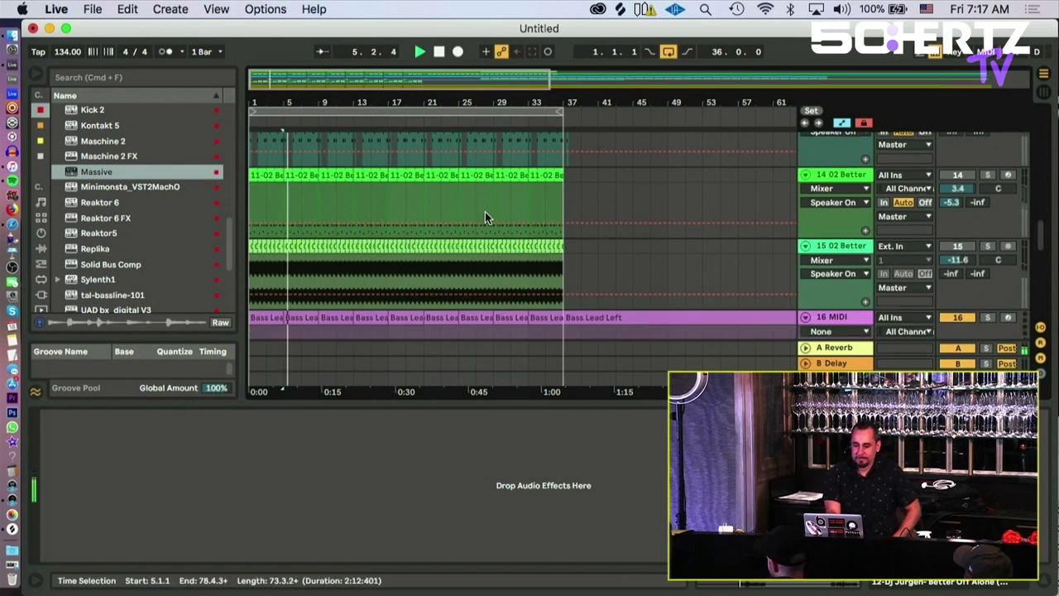
scroll(484, 212, right, 5)
scroll(484, 211, down, 1)
scroll(485, 212, left, 5)
key(space)
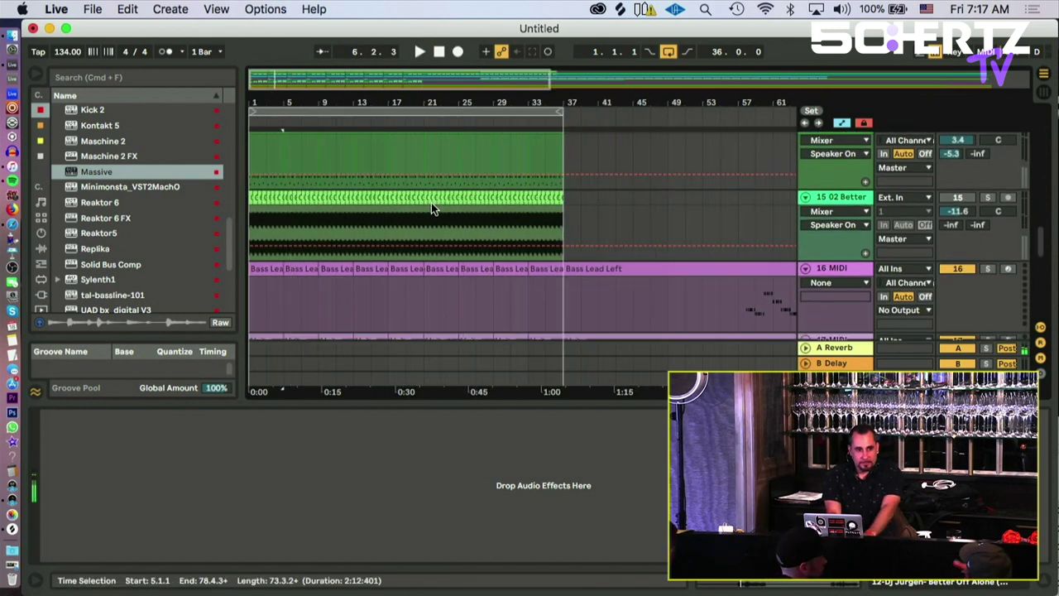
key(space)
click(354, 224)
scroll(354, 224, down, 1)
scroll(356, 224, down, 2)
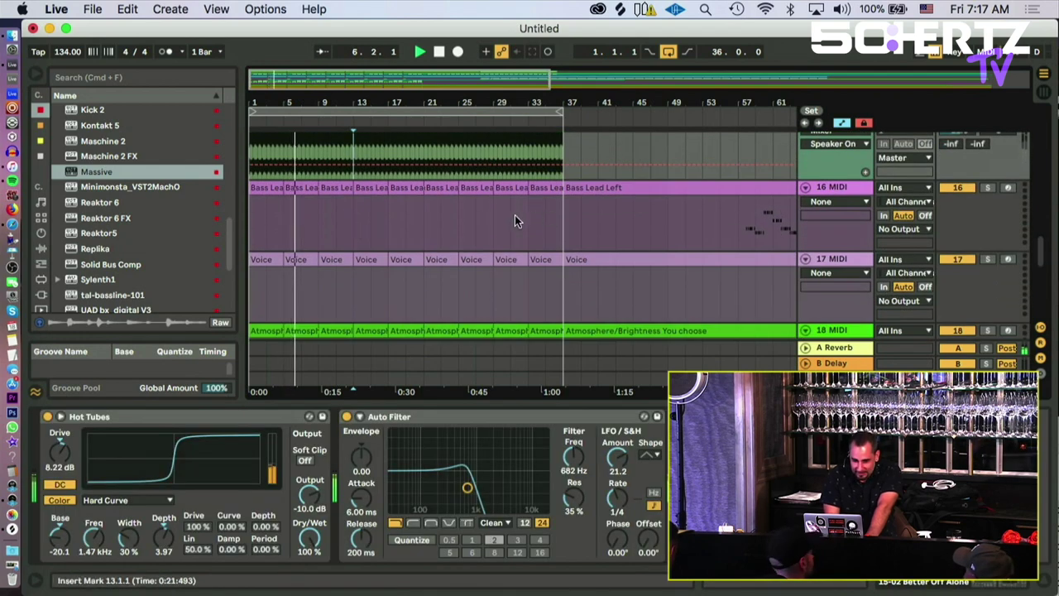
scroll(513, 216, down, 4)
scroll(511, 216, up, 20)
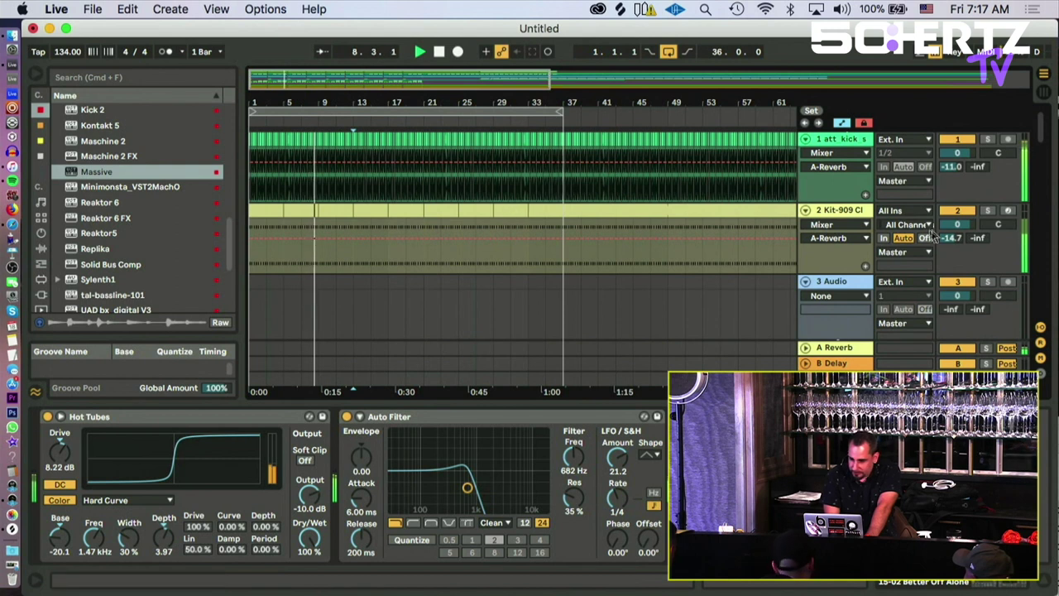
click(844, 211)
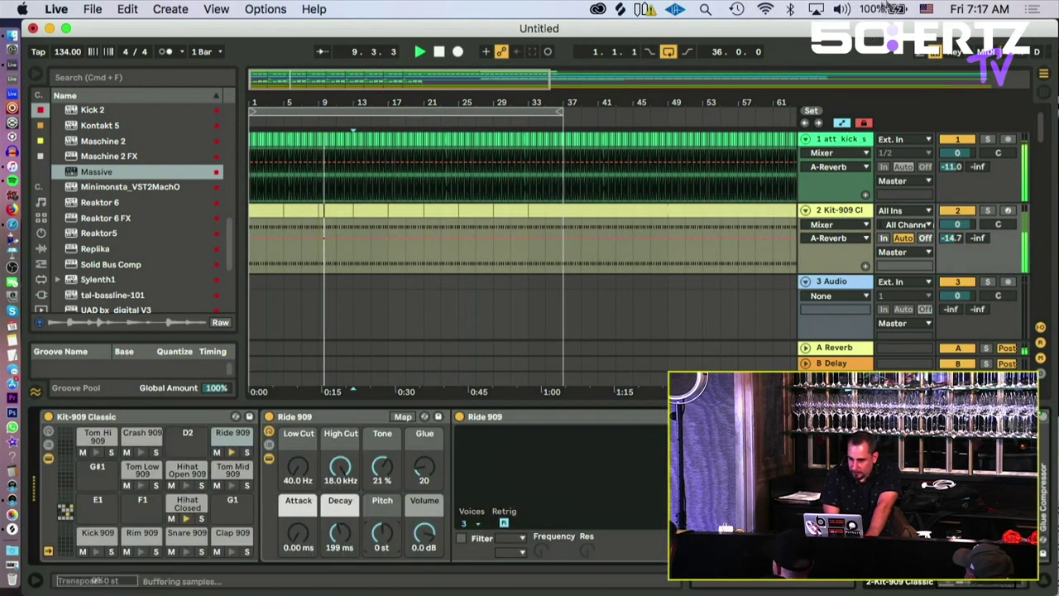
click(830, 282)
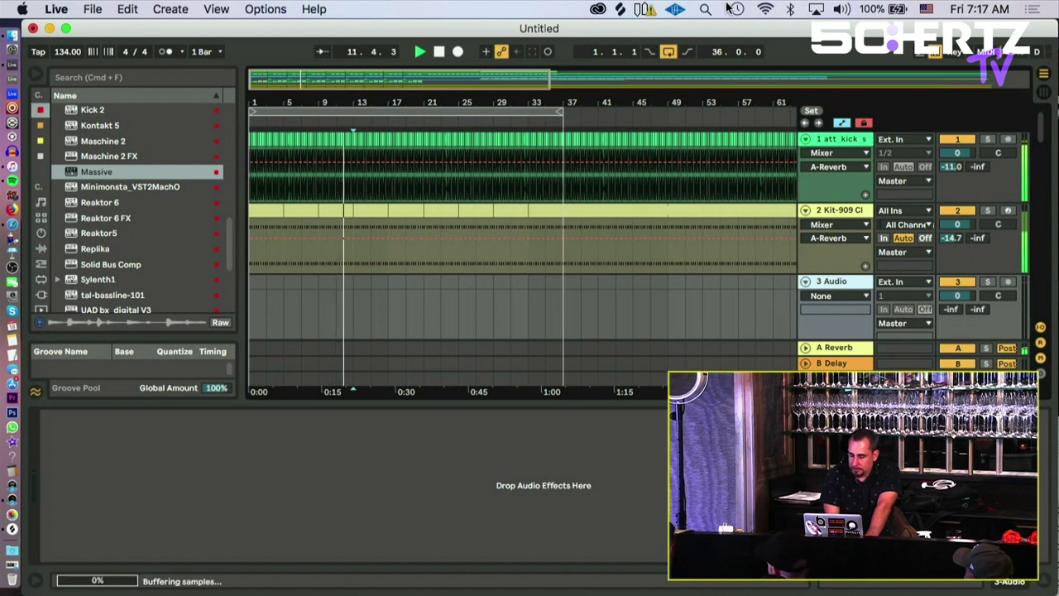
Step: Extend the String part on Sylenth1 track 10 back so it starts at bar 1
scroll(956, 216, down, 2)
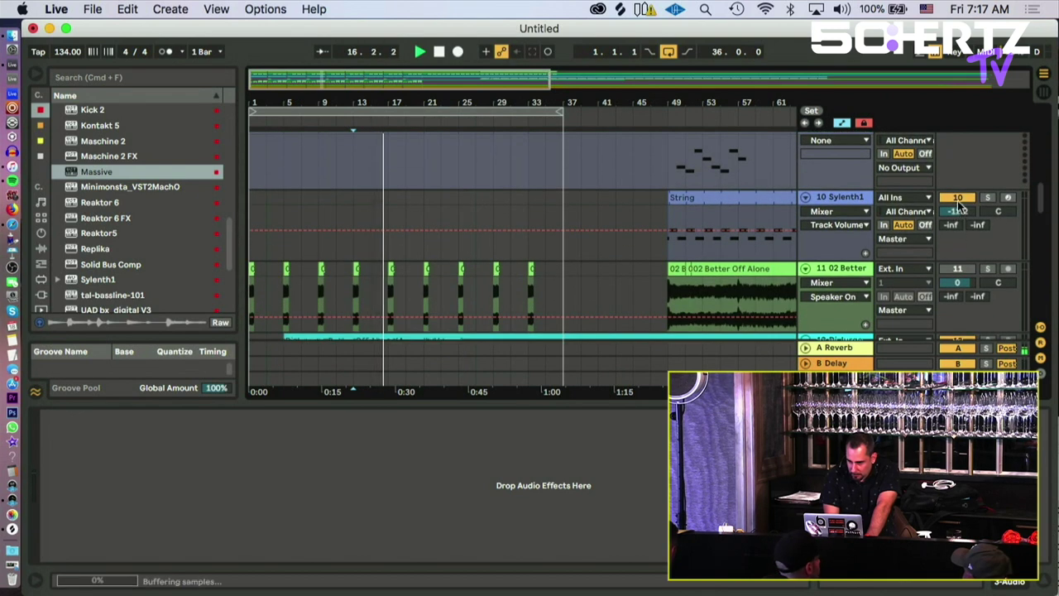
drag(735, 198, 315, 201)
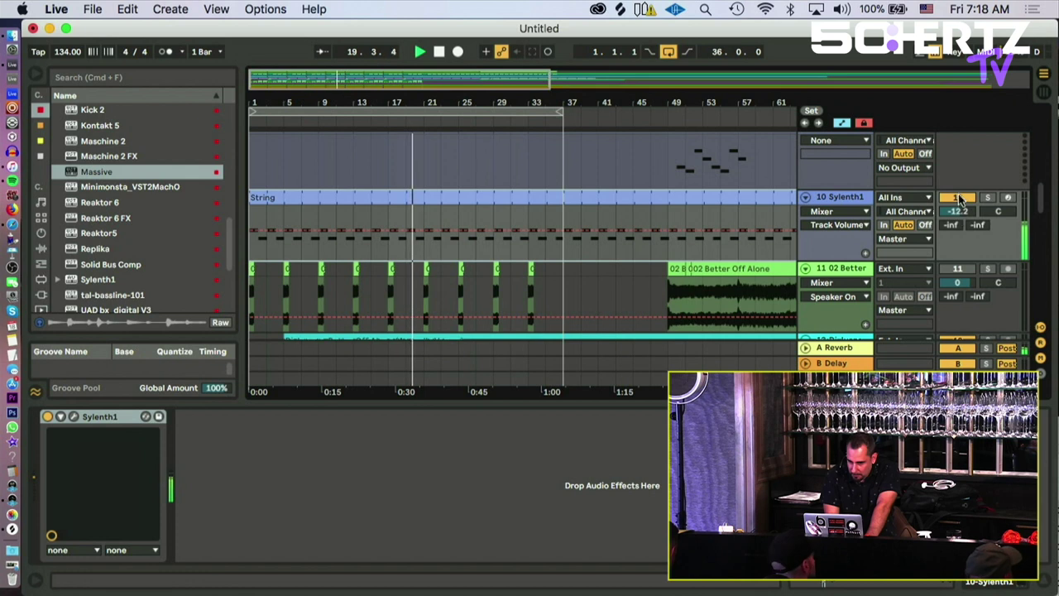
click(731, 199)
scroll(729, 192, down, 3)
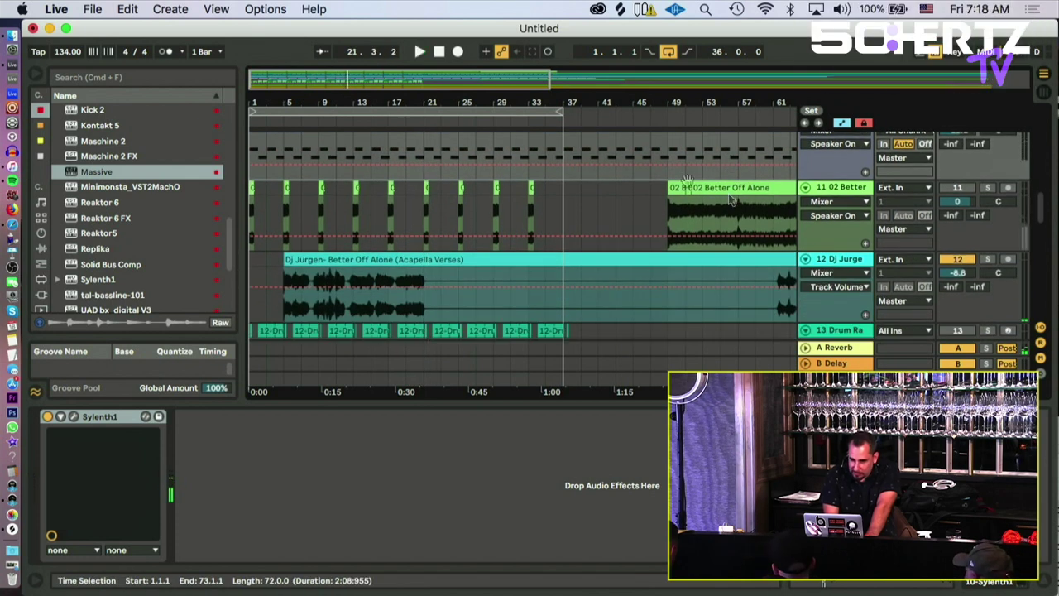
Step: Audition track 11's Better Off Alone chops from bars 17 and 21, toggling the track on and off
click(390, 185)
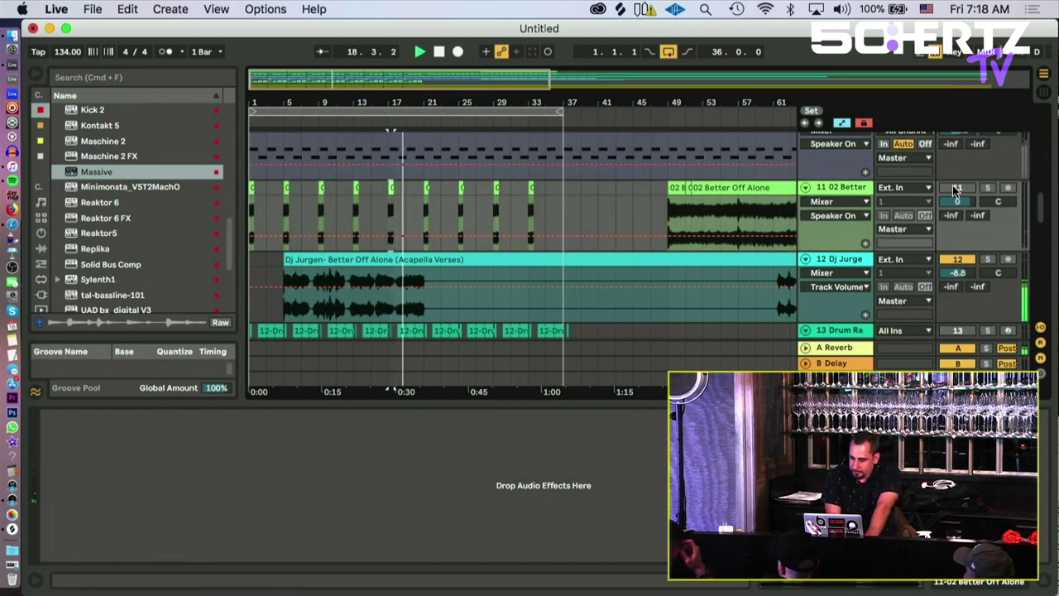
click(957, 189)
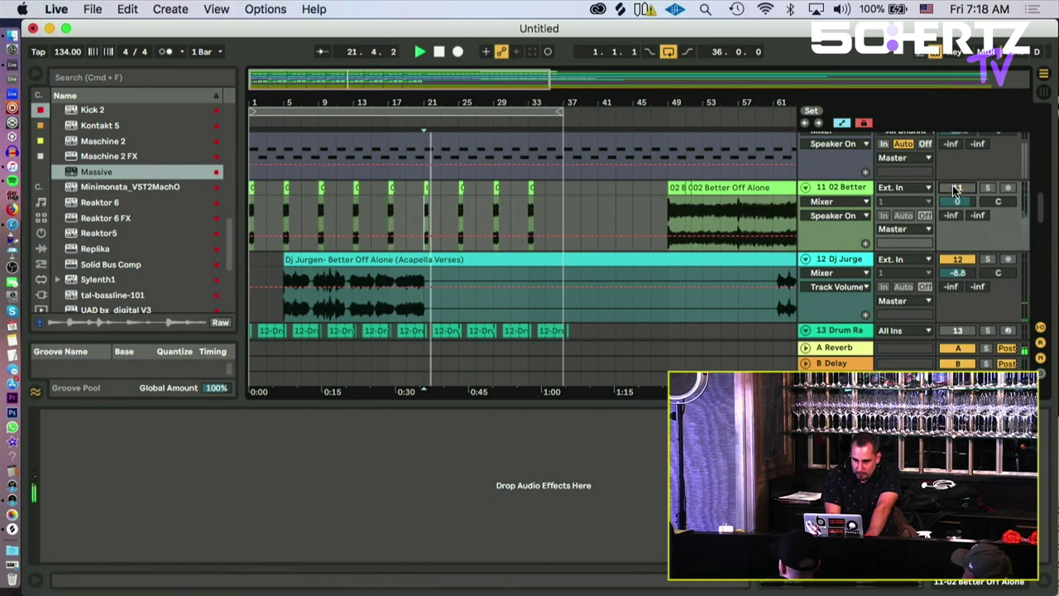
key(space)
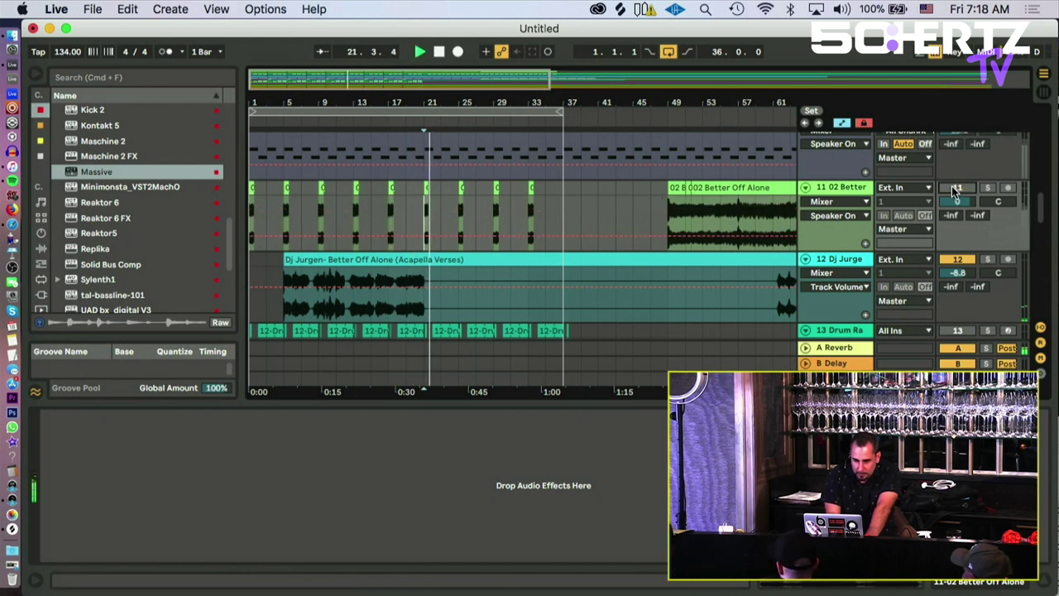
click(956, 188)
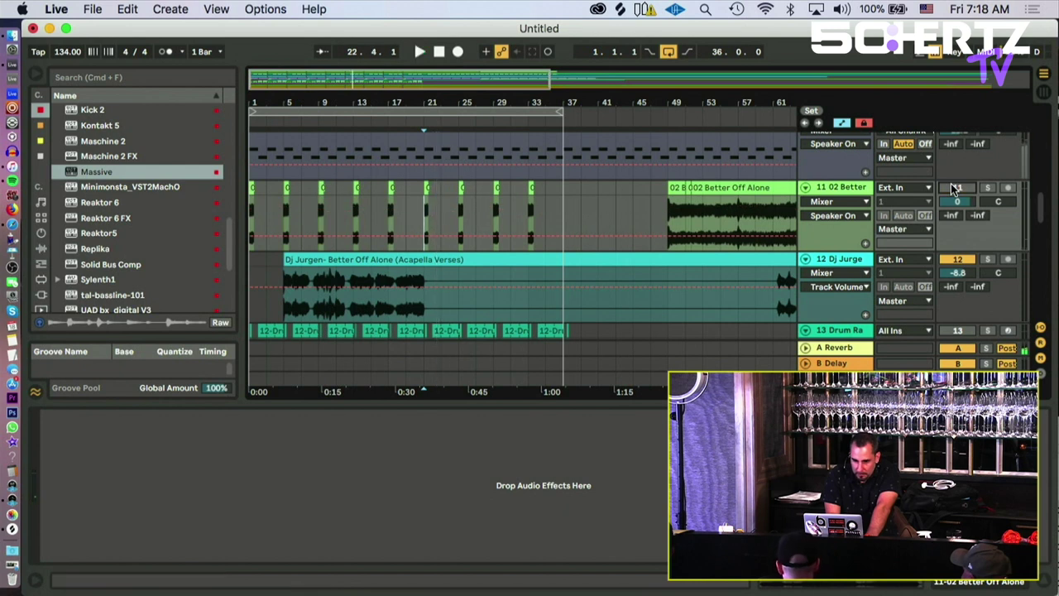
click(954, 187)
key(space)
Step: Delete the repeated Better Off Alone chops on track 11 from bar 5 up to bar 37, and play the remaining first clip
drag(583, 202, 285, 198)
key(Delete)
key(space)
key(space)
drag(254, 96, 254, 170)
click(270, 170)
click(265, 187)
key(space)
key(space)
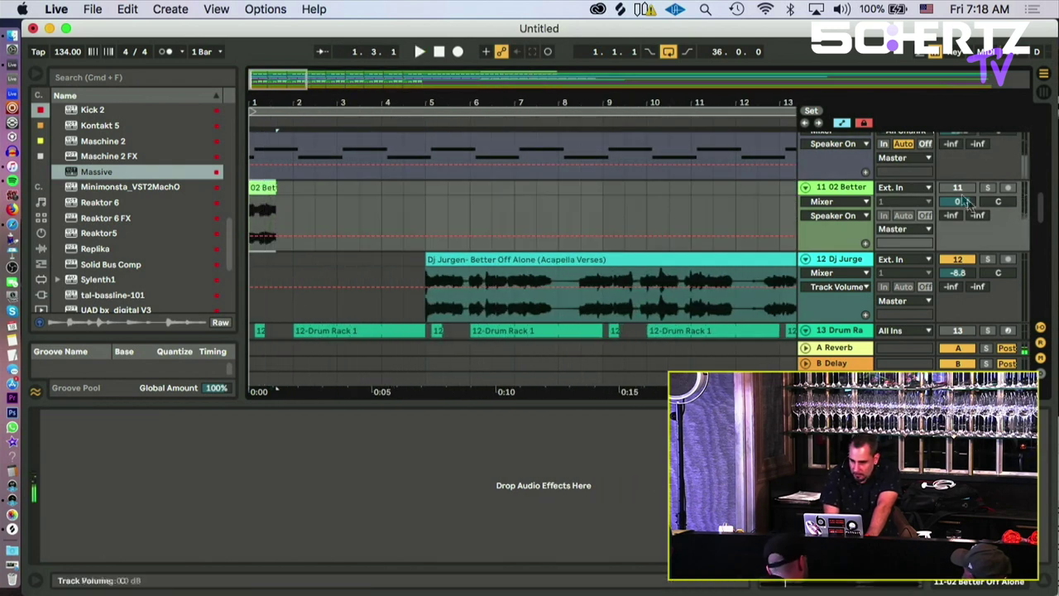
Step: Switch track 11 on and play its first clip with the rest of the arrangement
click(845, 168)
key(space)
click(956, 188)
key(space)
Step: Shorten track 11's clip at bar 1 to a 0.0.1 slice, place a second slice at 1.2.1 and play both
drag(257, 93, 258, 162)
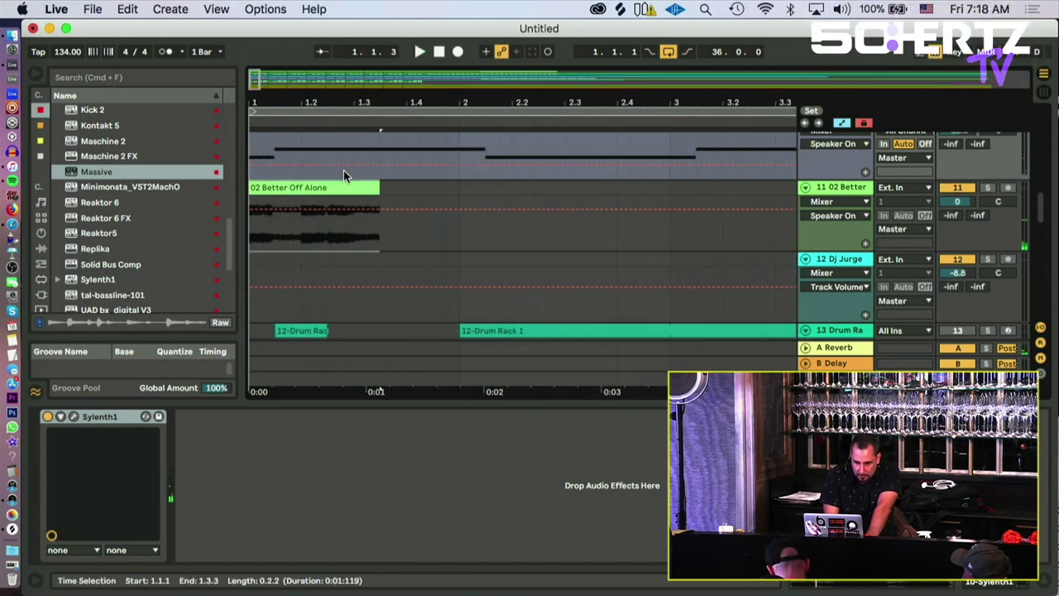
drag(377, 187, 317, 202)
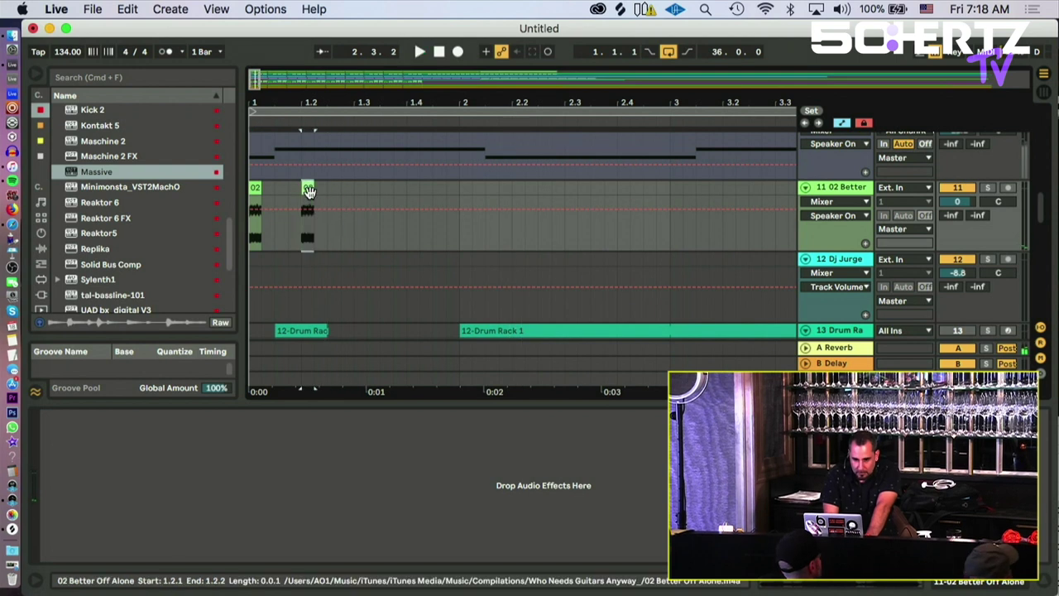
key(space)
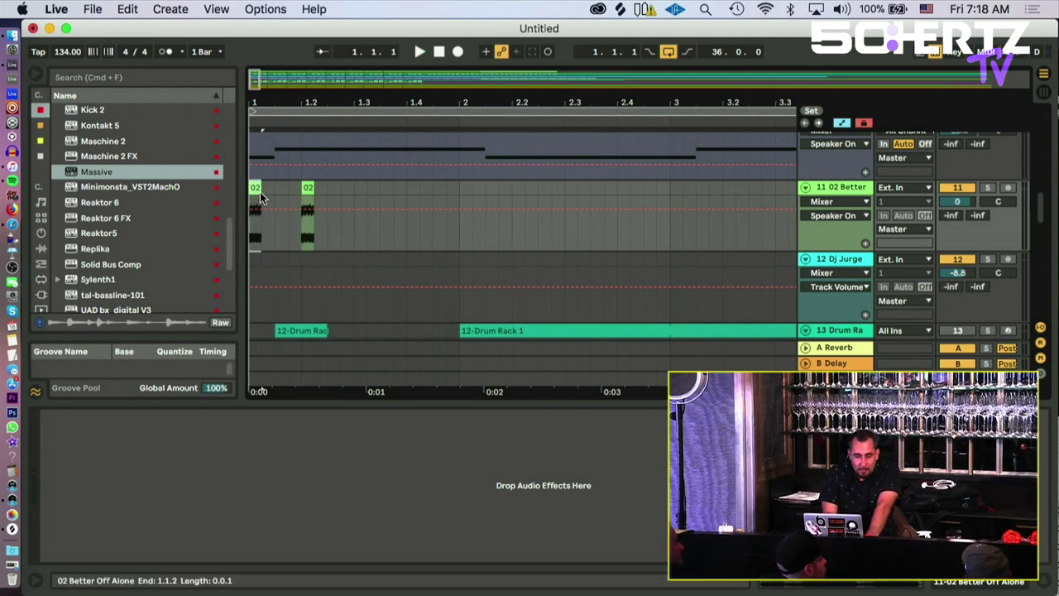
click(260, 197)
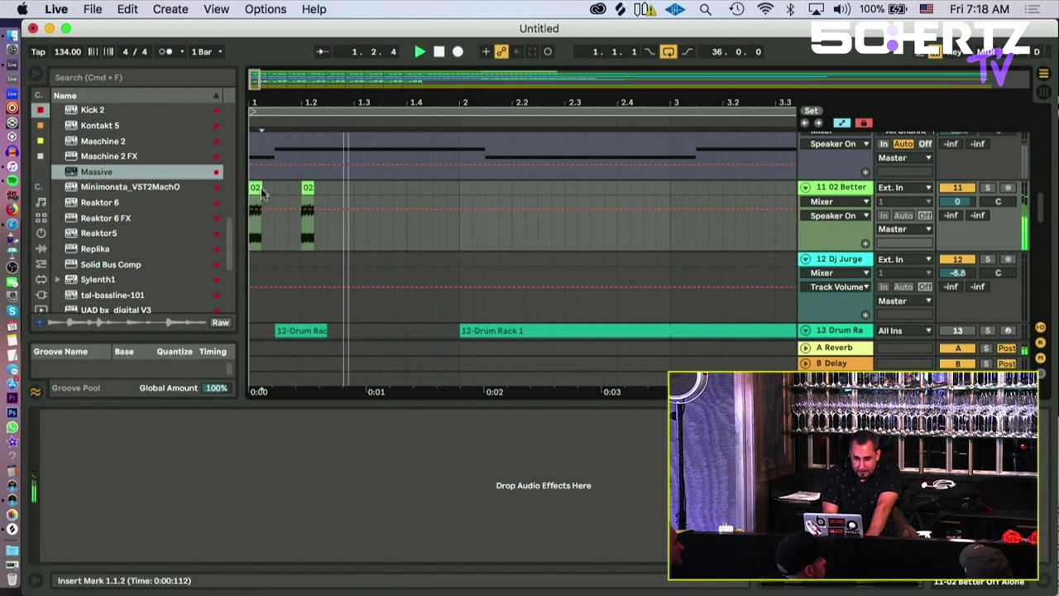
click(254, 189)
click(304, 190)
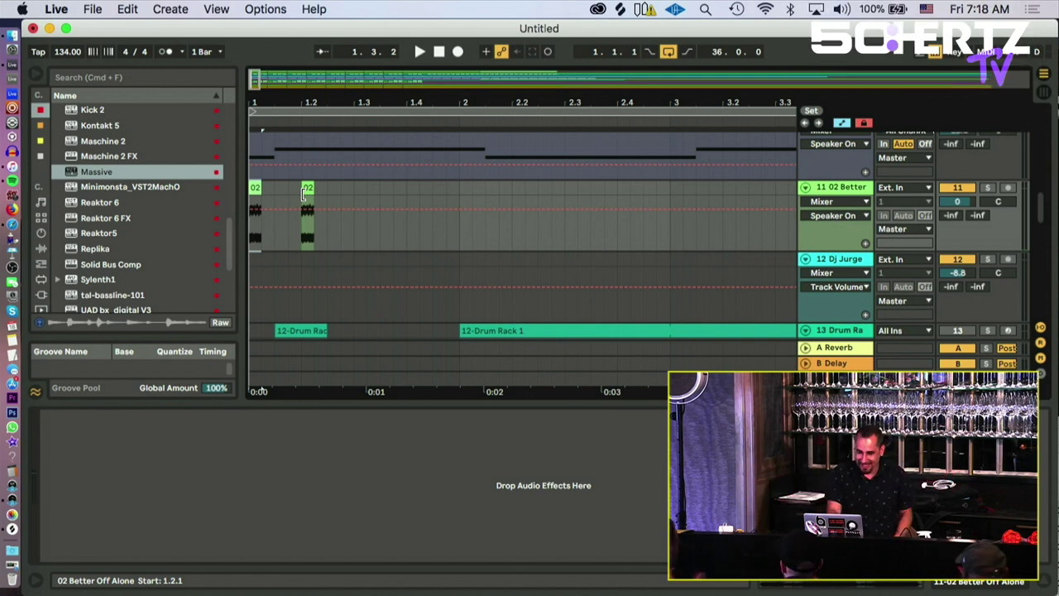
drag(254, 98, 254, 135)
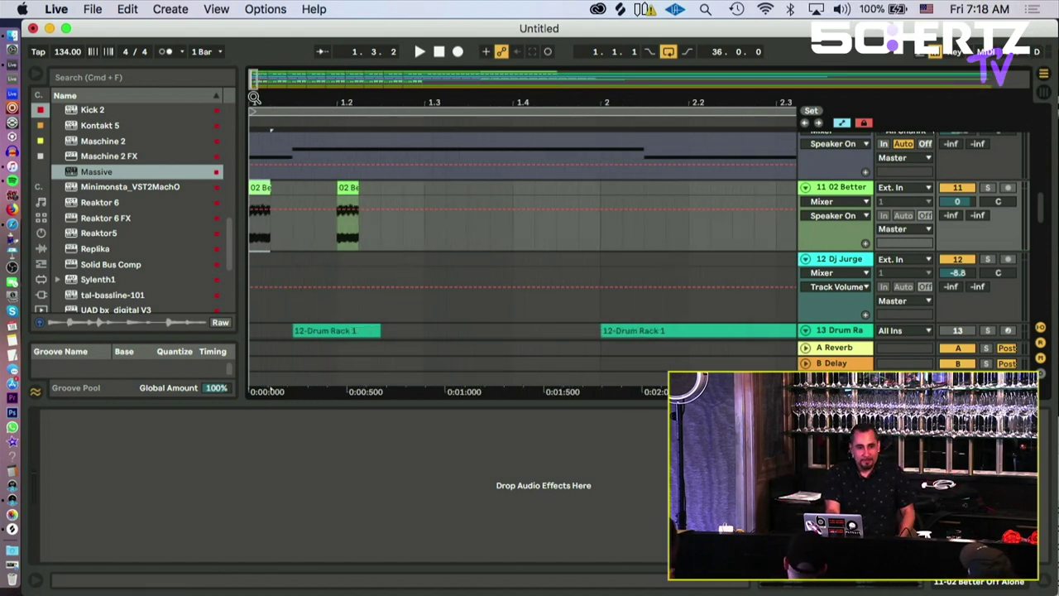